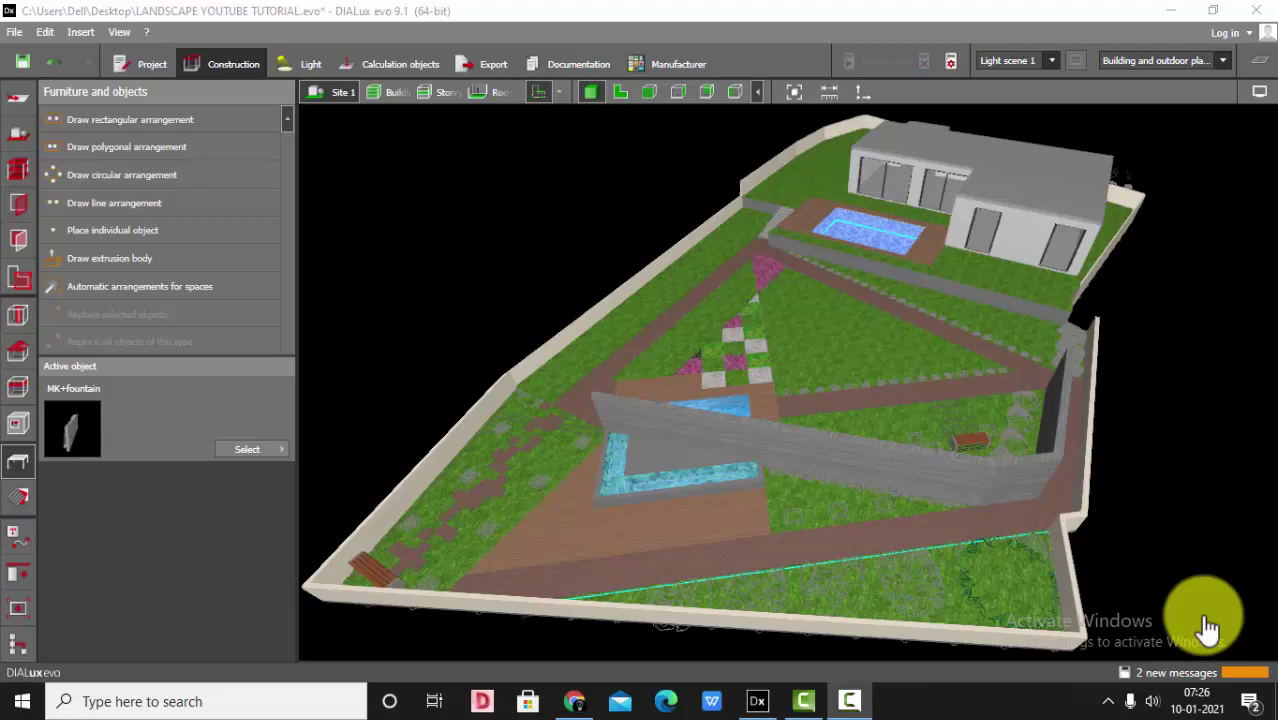
# Examine the landscape site's house, pools, paths, walls and planting areas in the 3D view and the floor plan
pyautogui.click(1260, 92)
pyautogui.click(1150, 117)
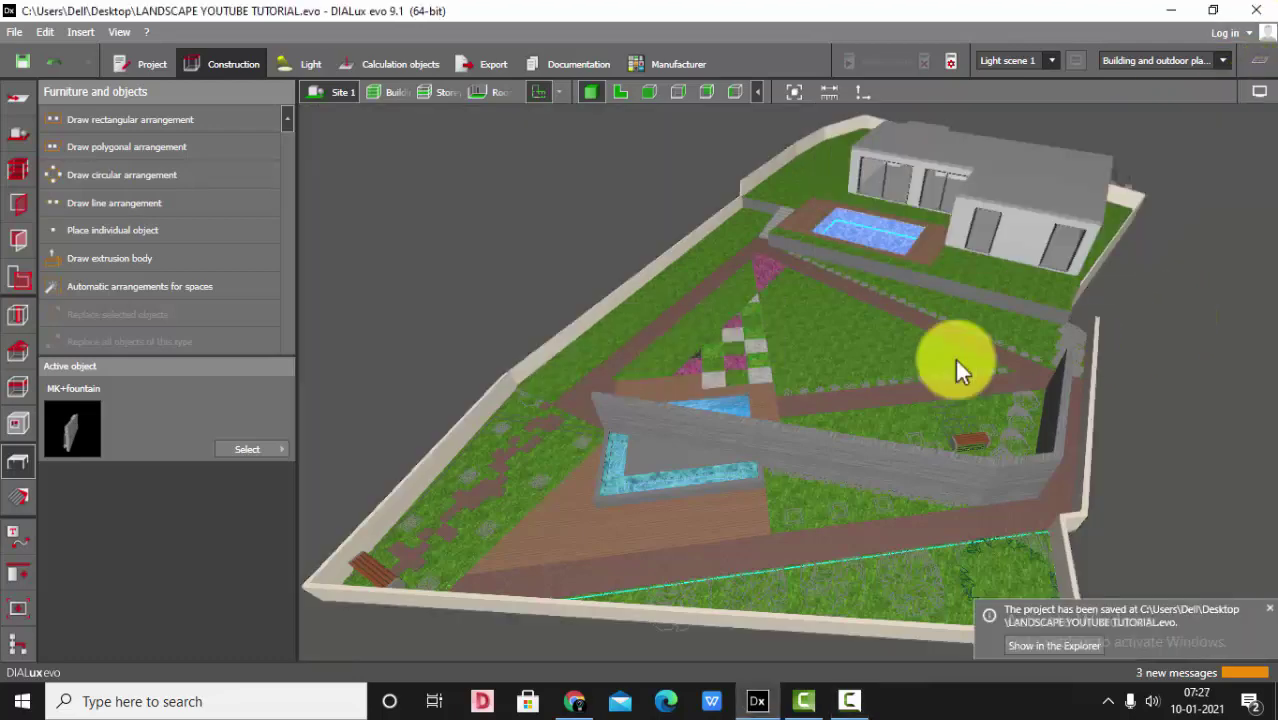
pyautogui.moveTo(863, 371); pyautogui.dragTo(926, 339, button='right')
pyautogui.moveTo(925, 335); pyautogui.dragTo(840, 346)
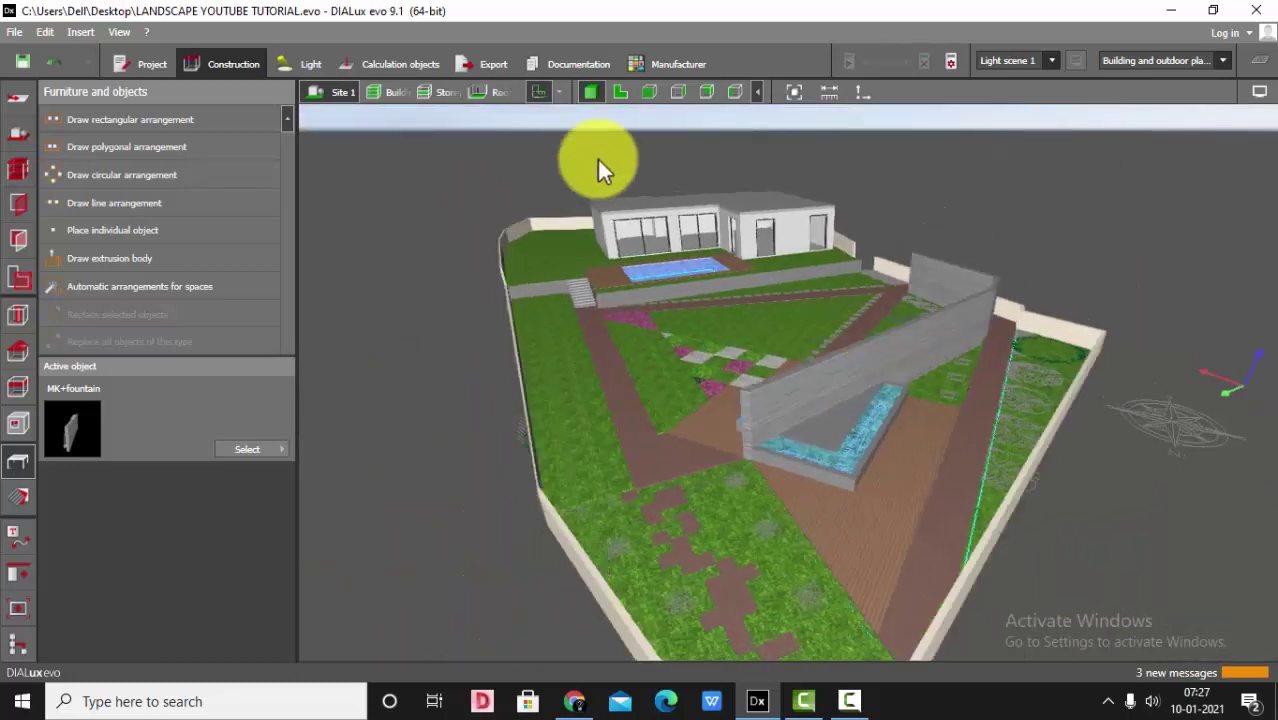
pyautogui.click(621, 92)
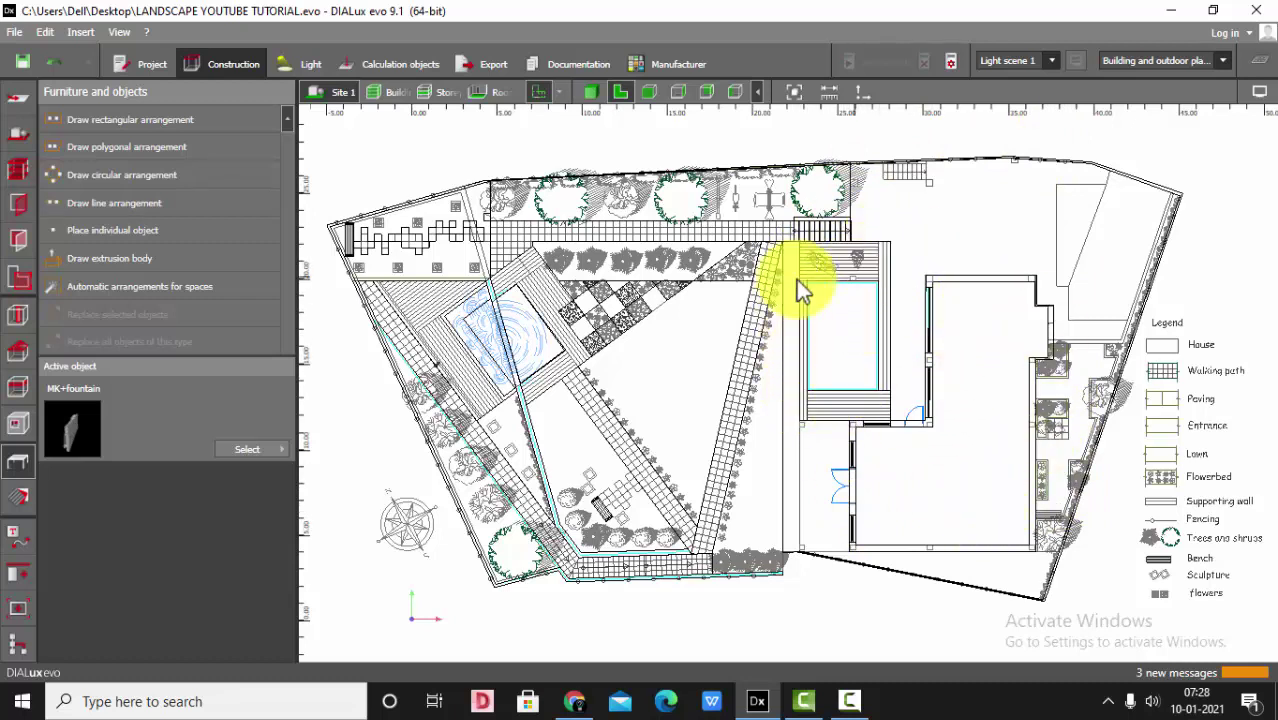
pyautogui.click(588, 92)
pyautogui.moveTo(633, 222); pyautogui.dragTo(563, 305)
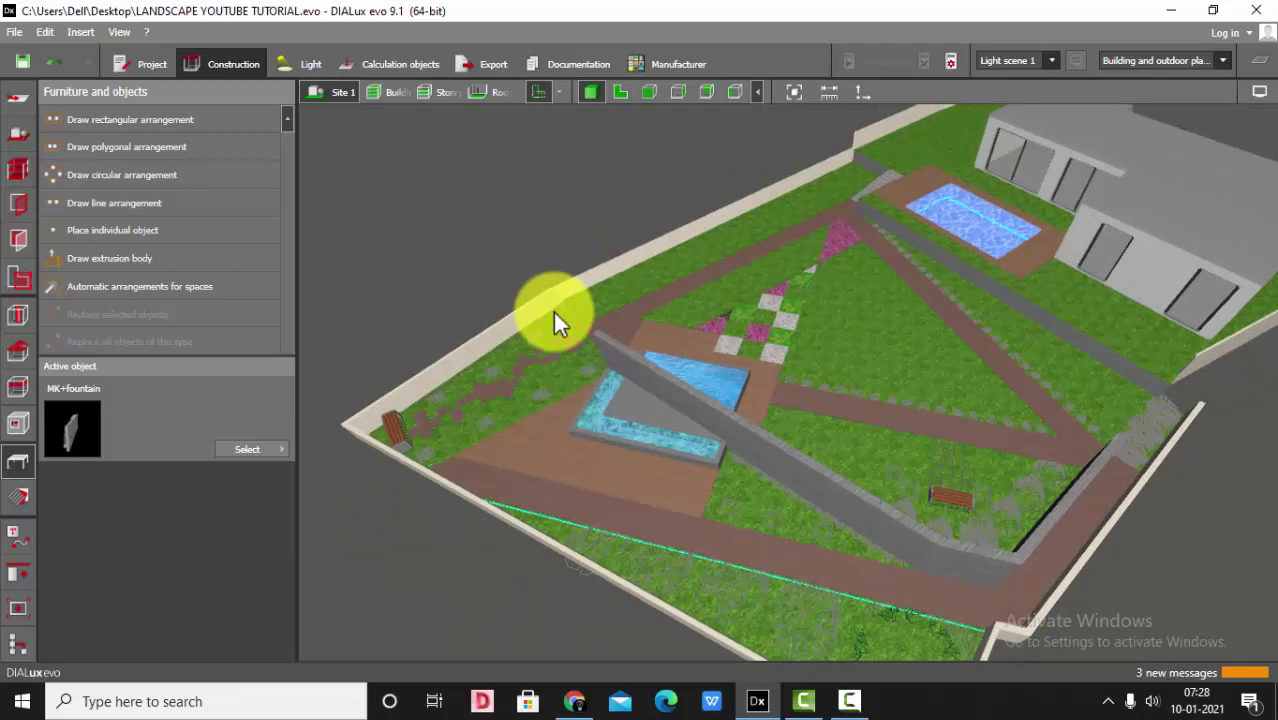
pyautogui.moveTo(580, 343); pyautogui.dragTo(666, 415)
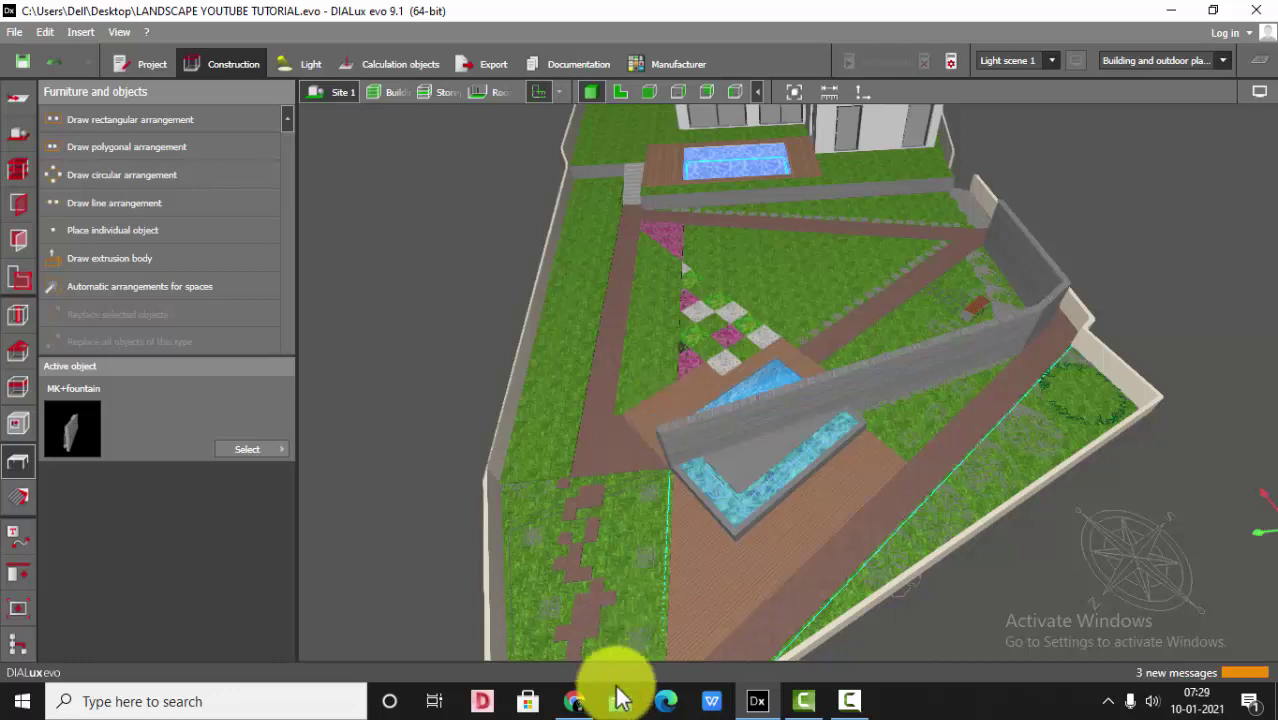
# Switch to Chrome and browse the House Plants models on archive3d.net, viewing the potted plant, palm and decor tree pages
pyautogui.click(574, 701)
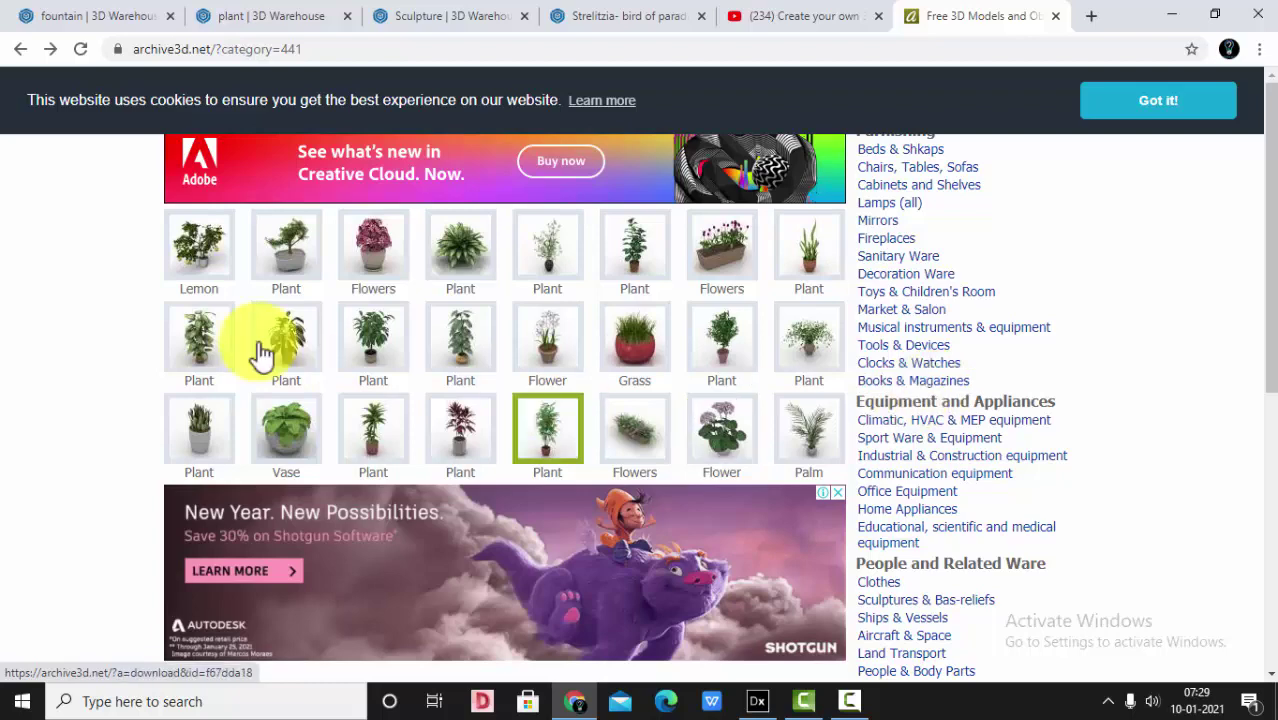
pyautogui.scroll(-1, 887, 487)
pyautogui.scroll(-2, 887, 487)
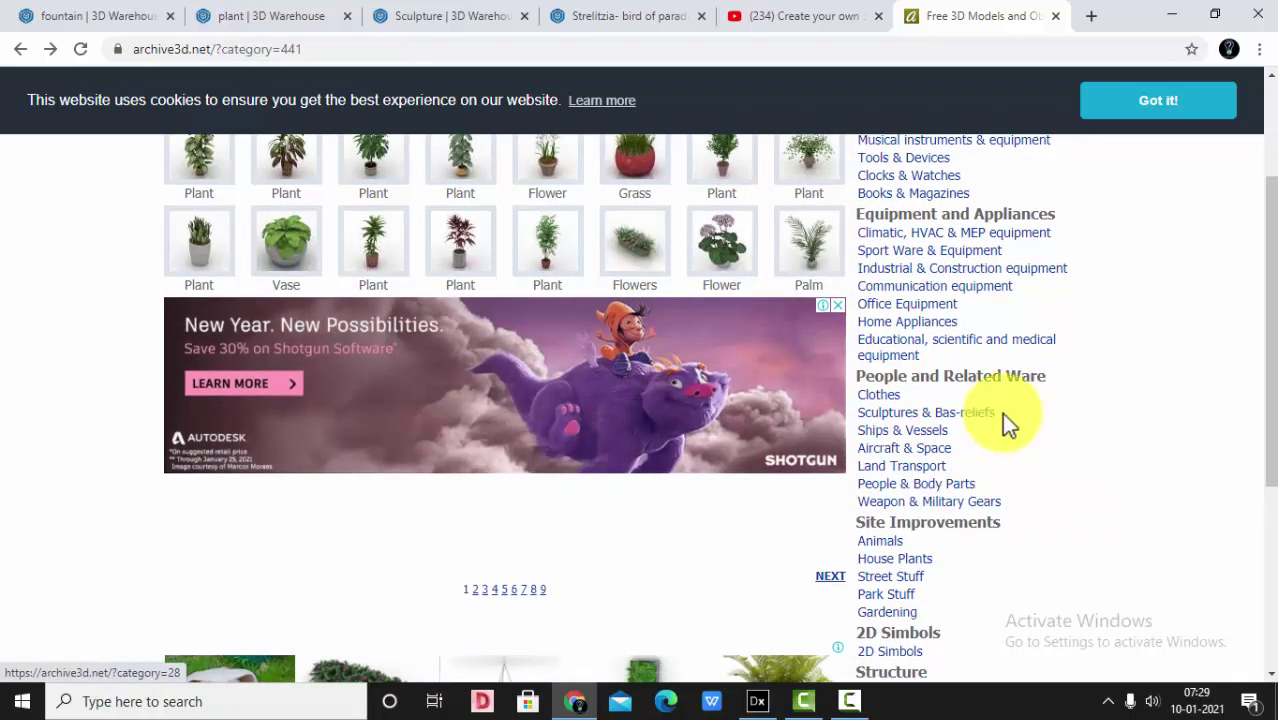
pyautogui.scroll(2, 884, 442)
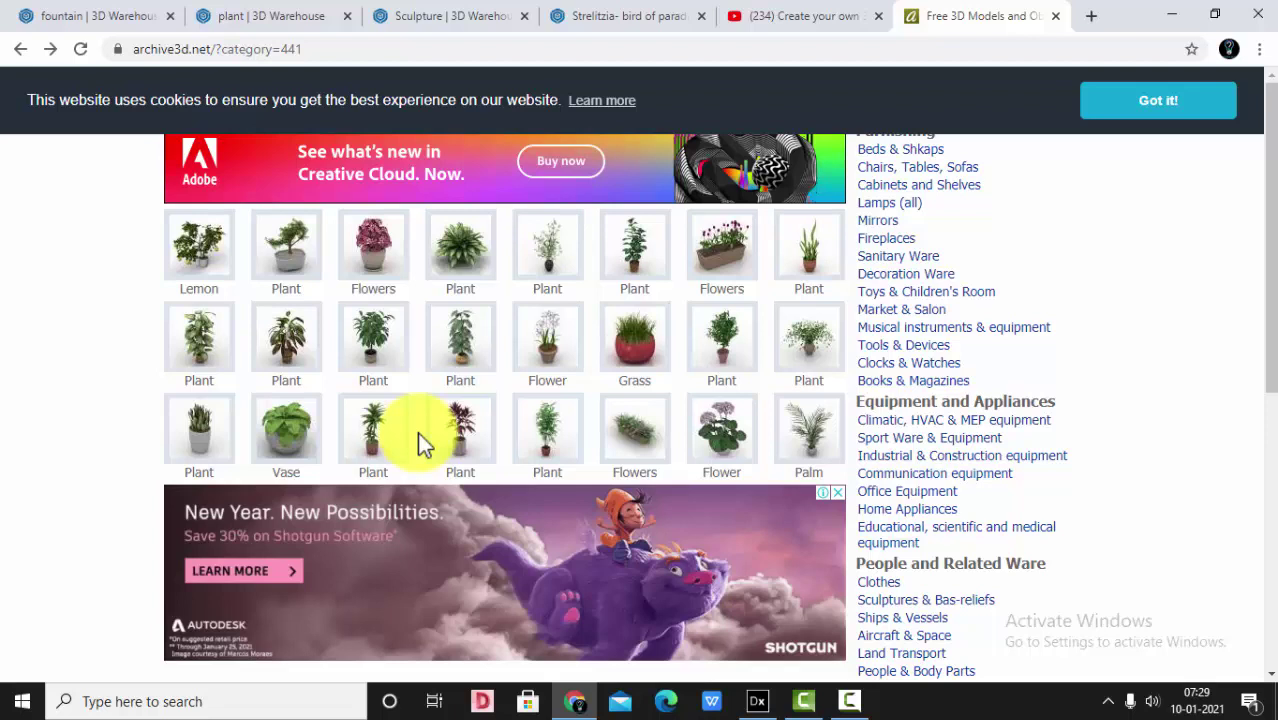
pyautogui.click(365, 430)
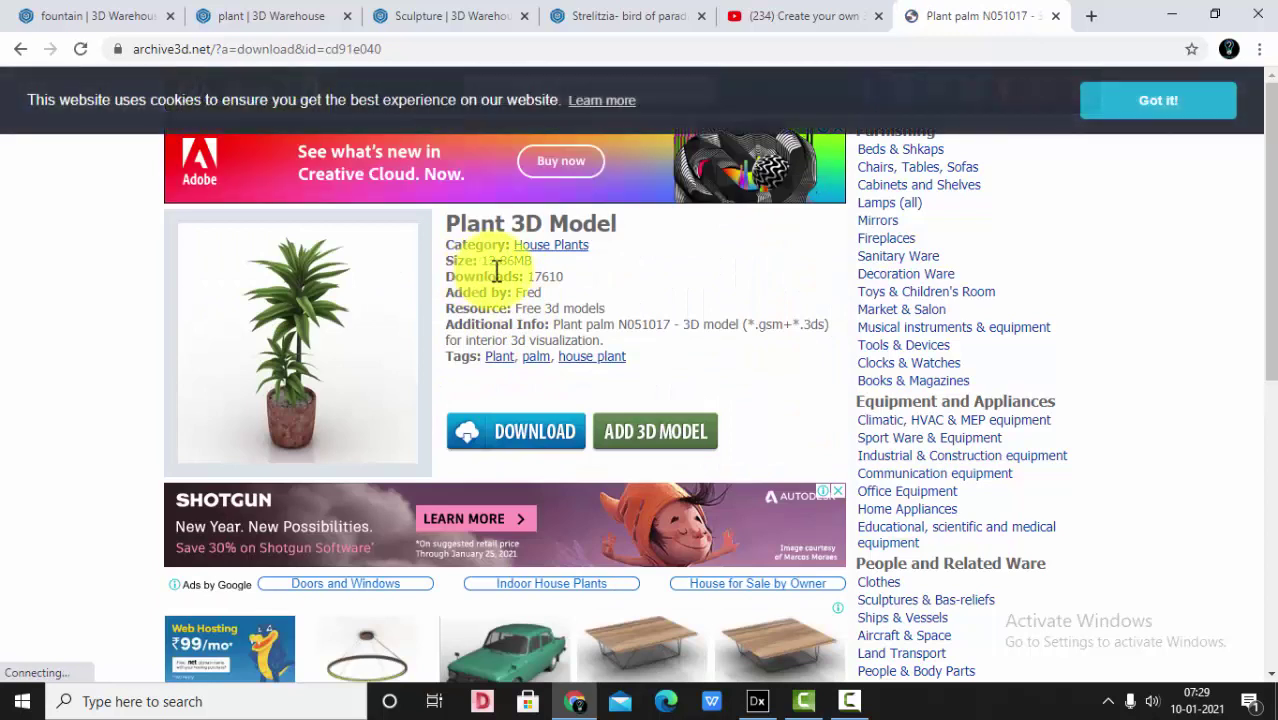
pyautogui.click(19, 49)
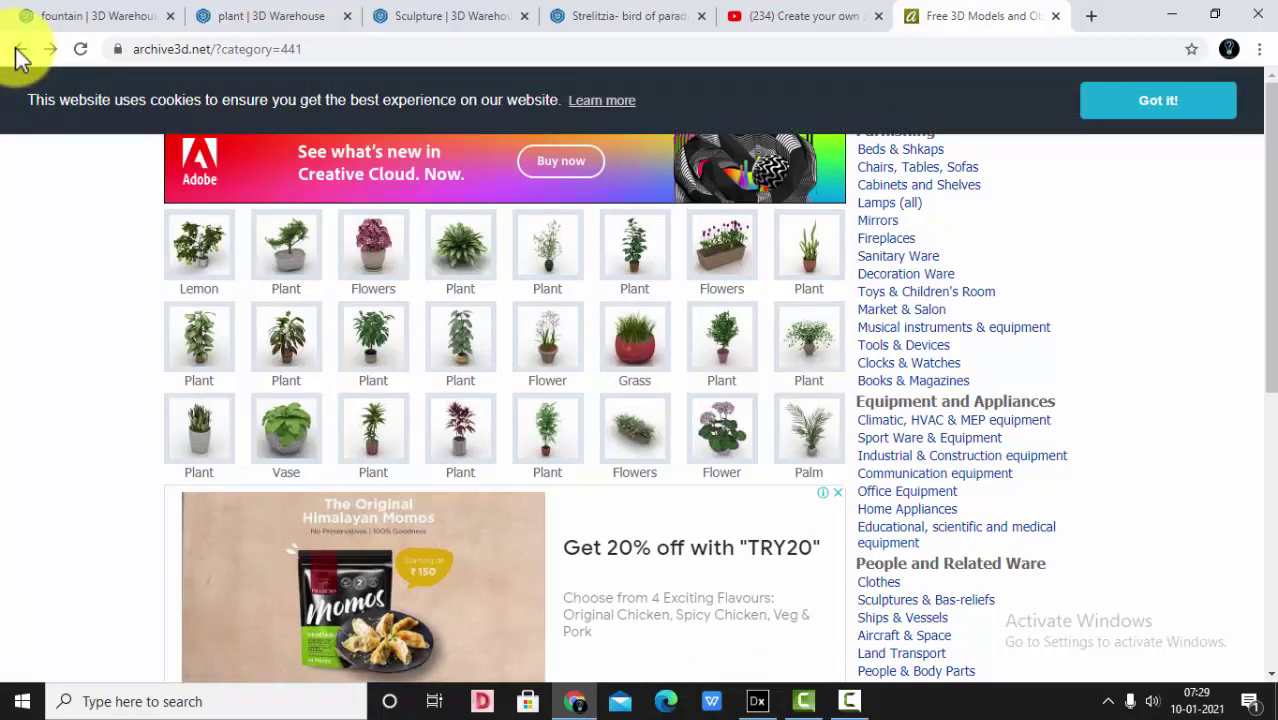
pyautogui.click(797, 437)
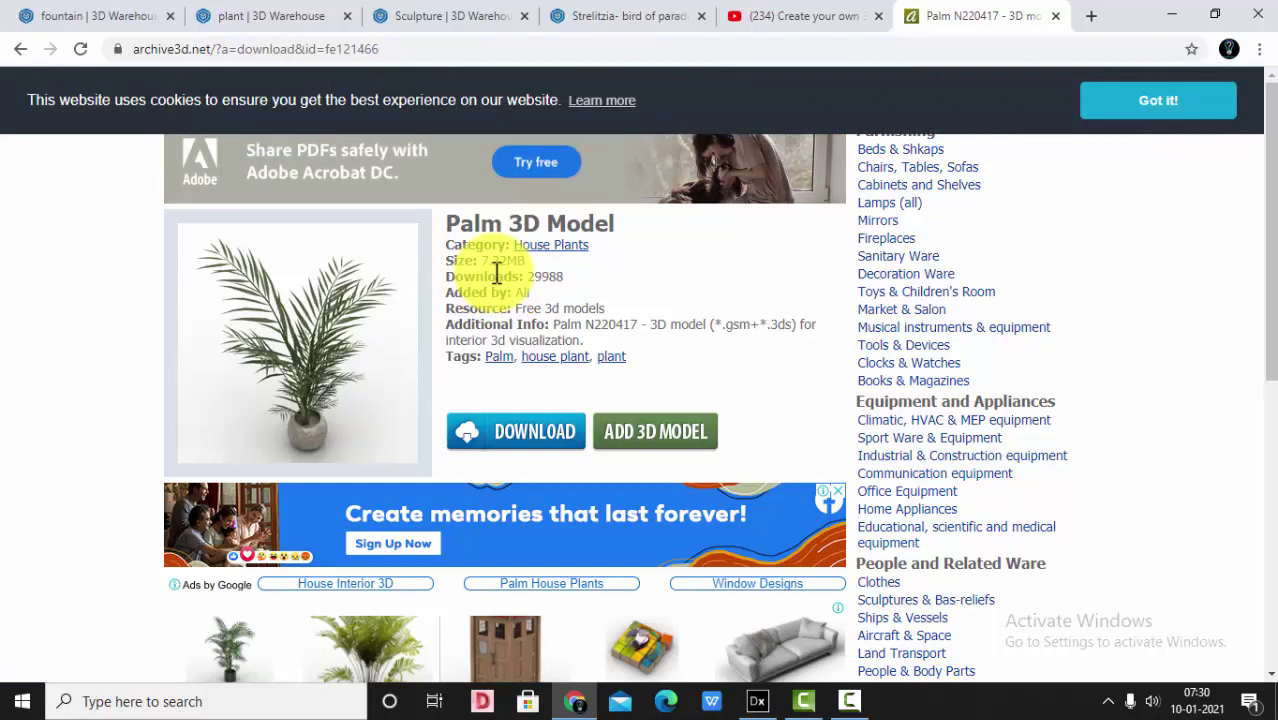
pyautogui.click(20, 50)
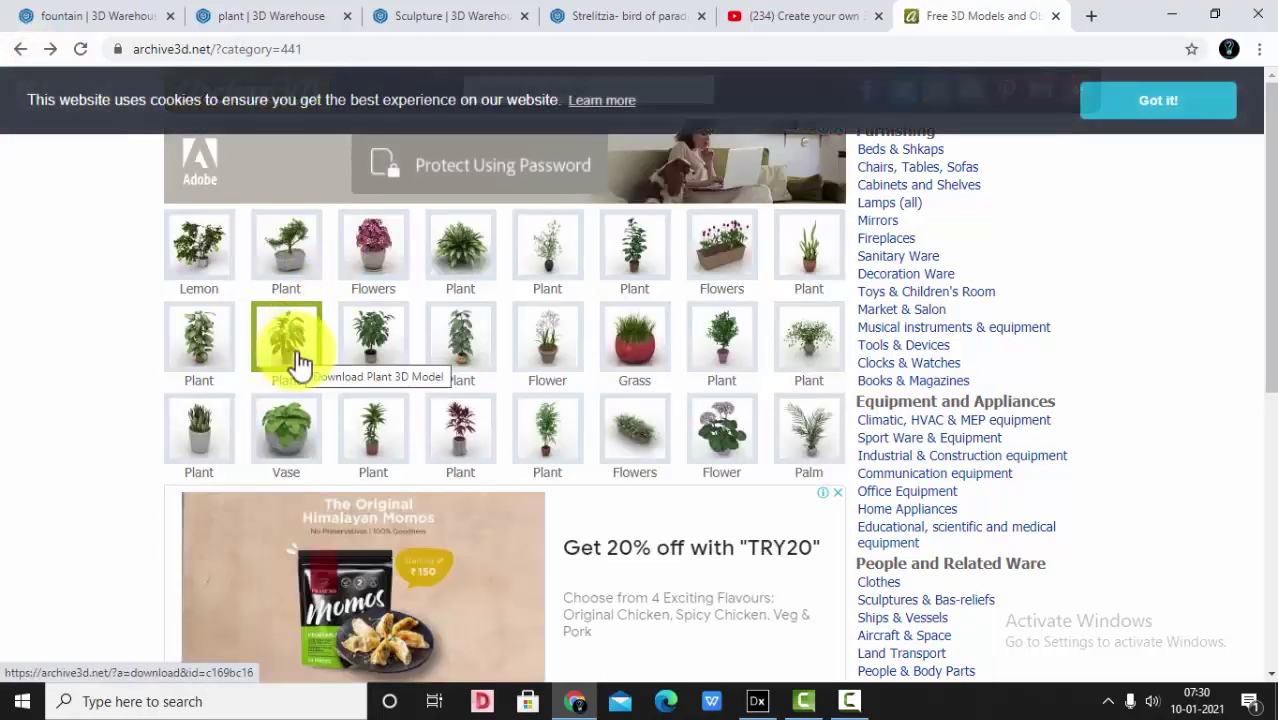
pyautogui.click(292, 252)
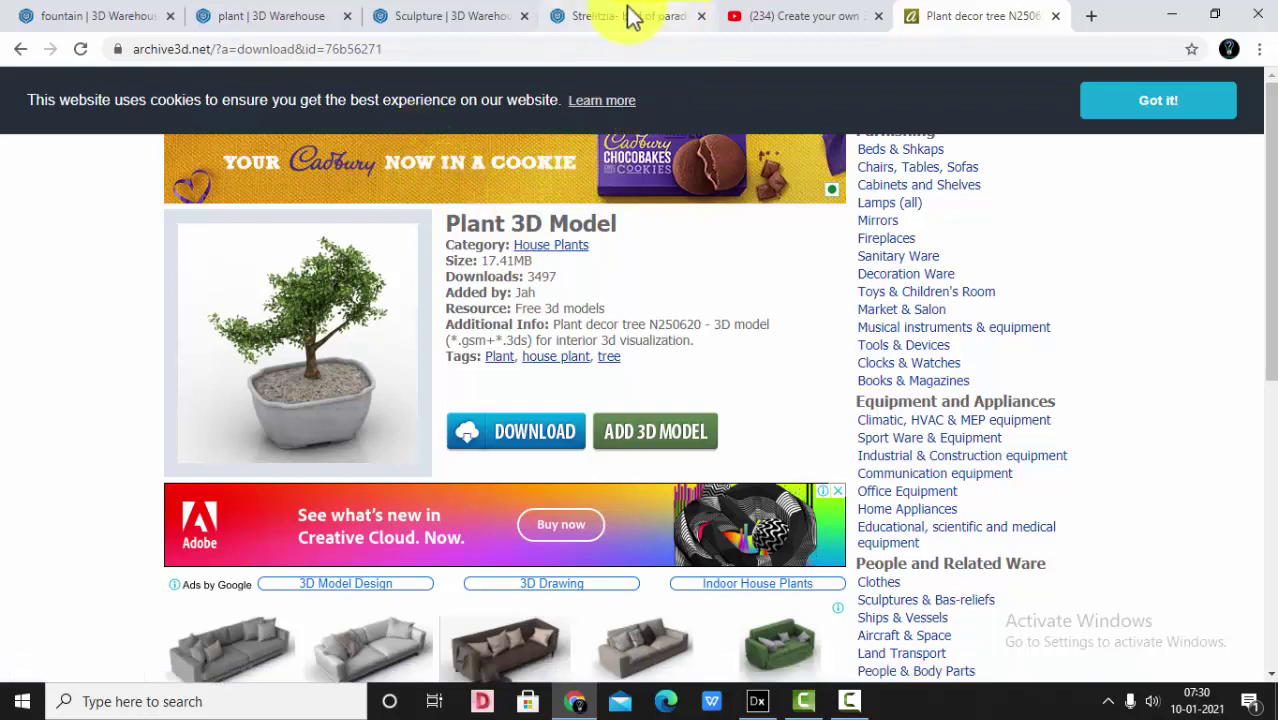
# In a new browser tab, search 3D Warehouse for "tree" and restrict the results to models of up to 6 MB
pyautogui.click(1091, 15)
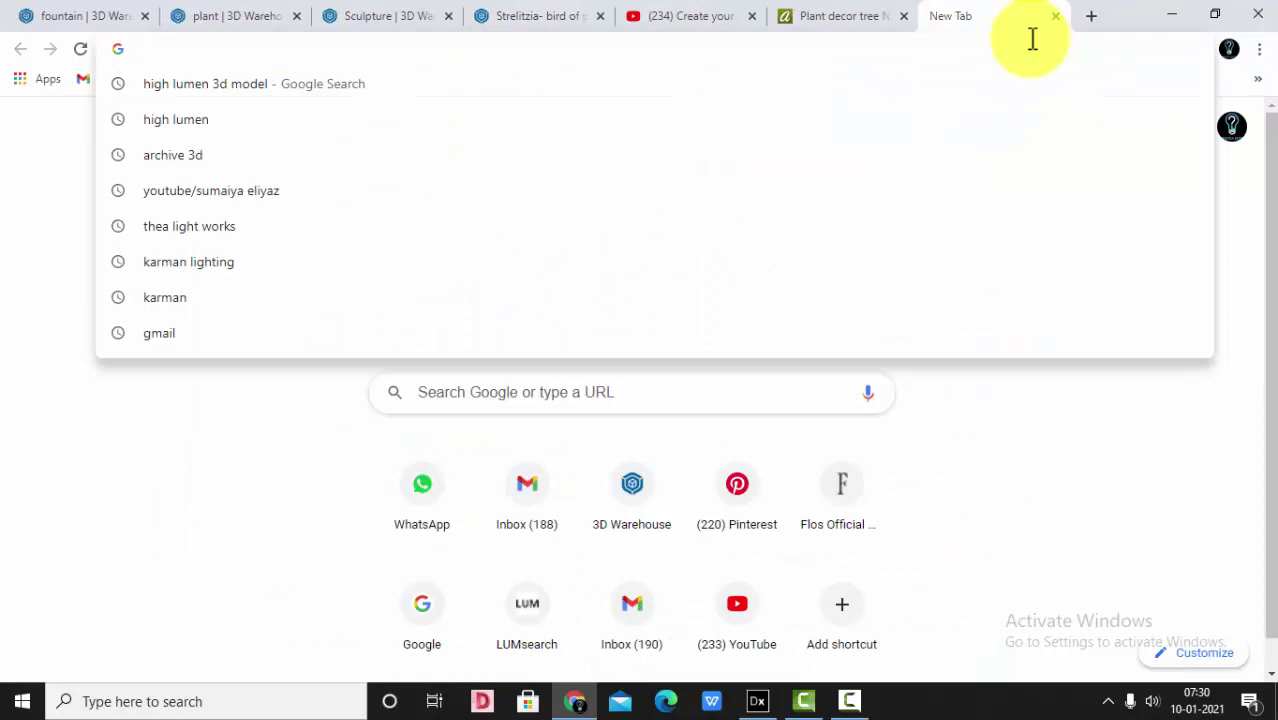
pyautogui.write('3d')
pyautogui.press('Return')
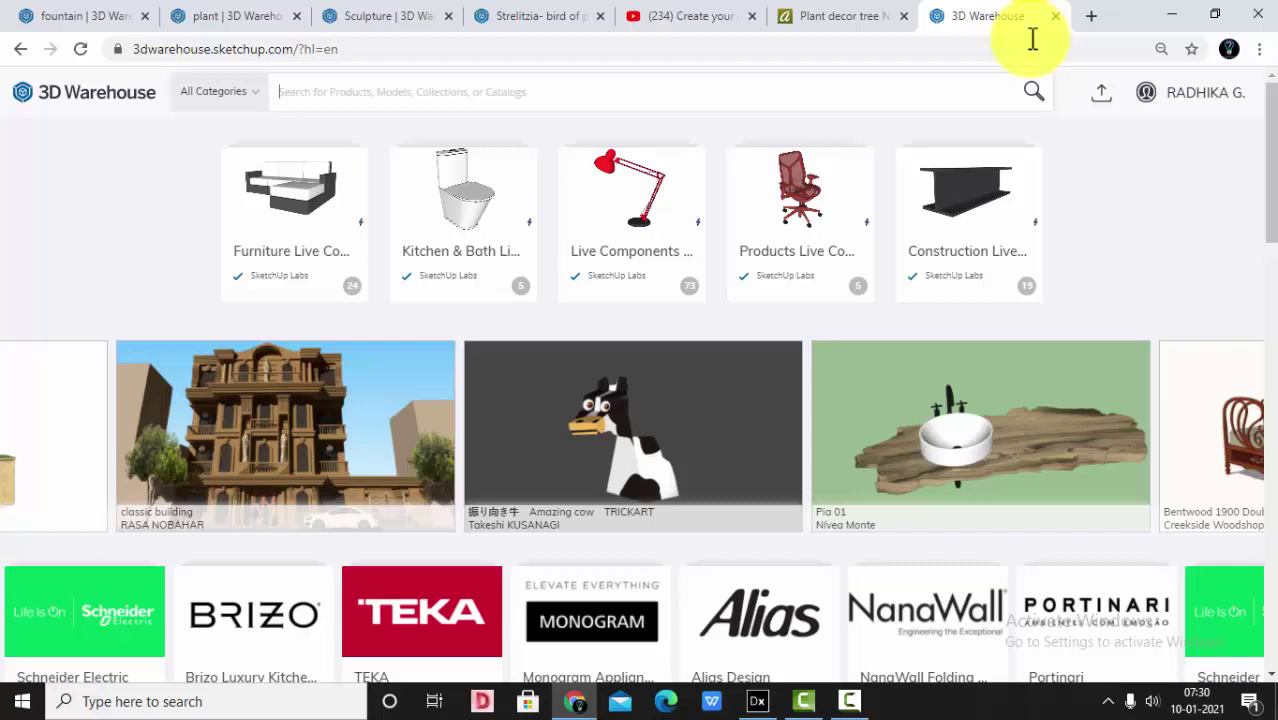
pyautogui.write('tree')
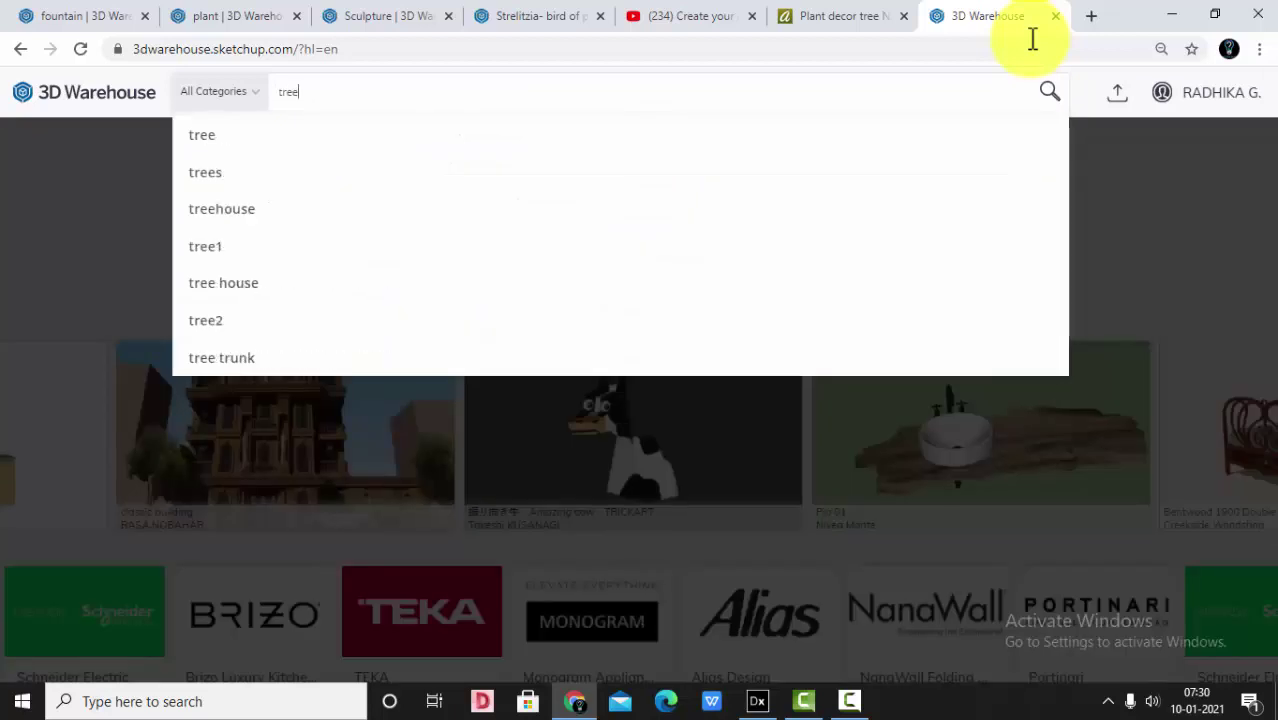
pyautogui.press('Return')
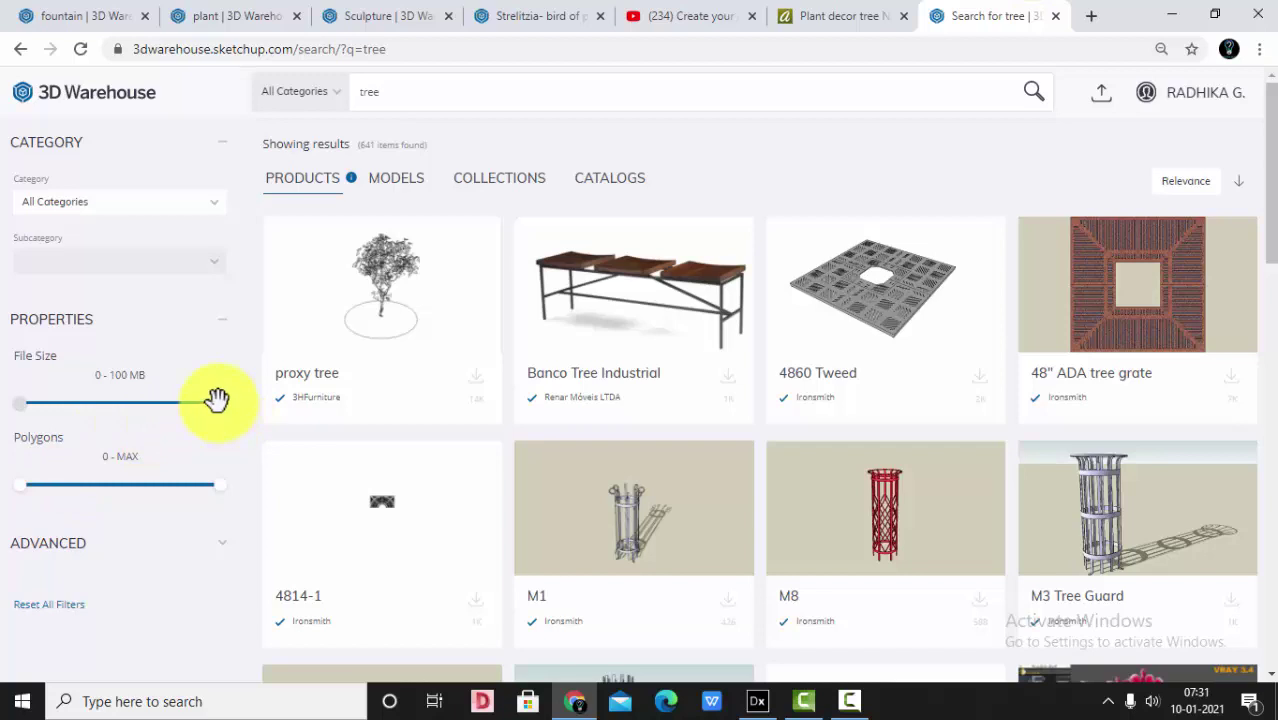
pyautogui.moveTo(217, 401); pyautogui.dragTo(33, 444)
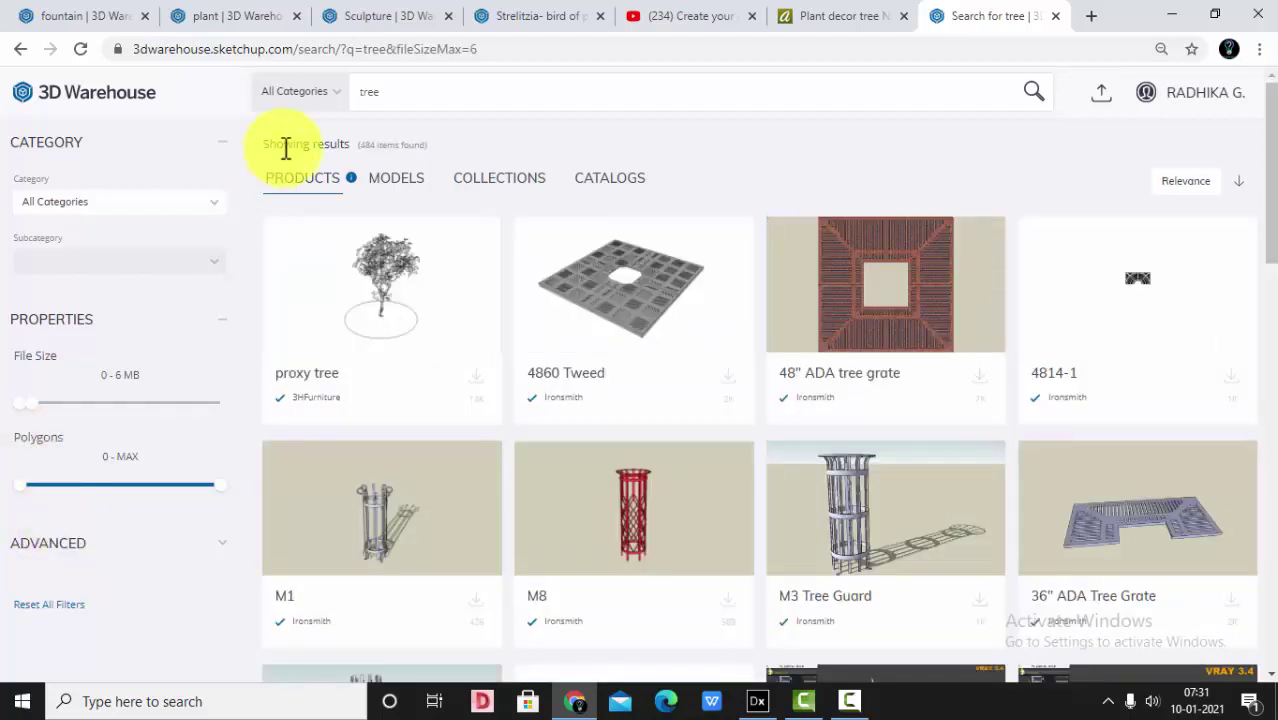
pyautogui.click(410, 186)
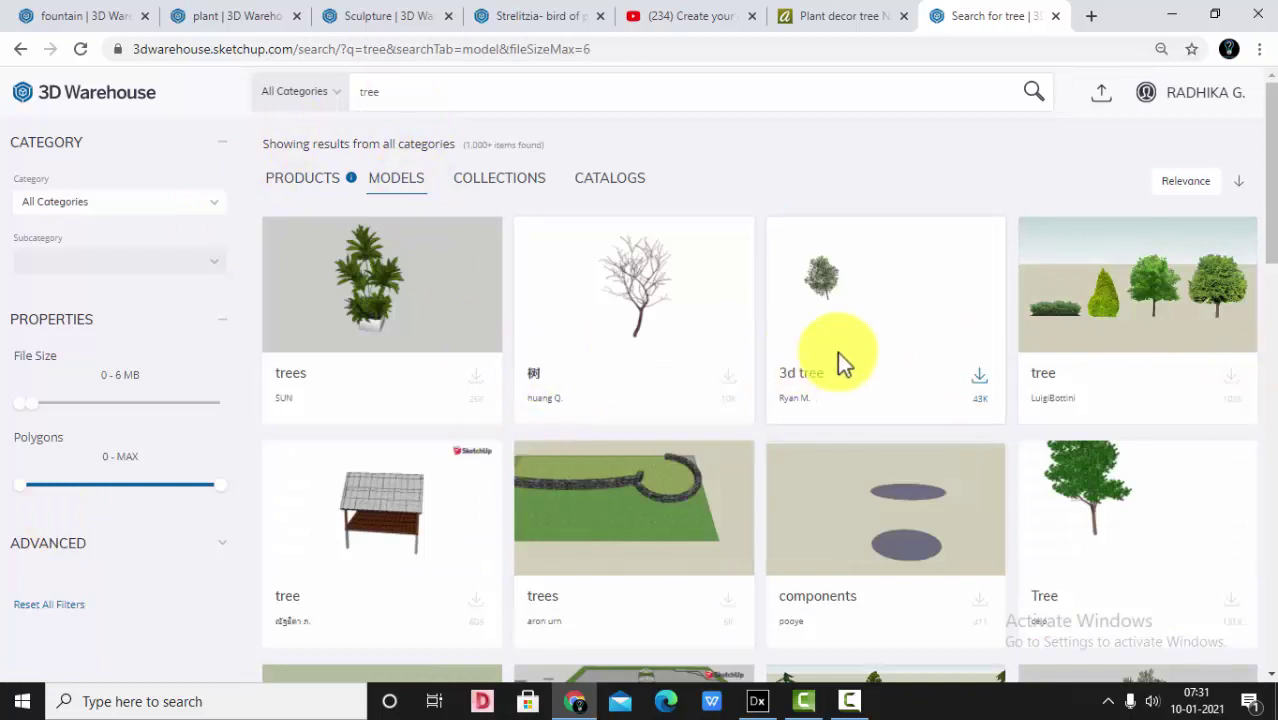
# Download the green-leaved Tree model from the Trees & Shrubs category as a SketchUp 2017 Model and close its details
pyautogui.scroll(-2, 815, 372)
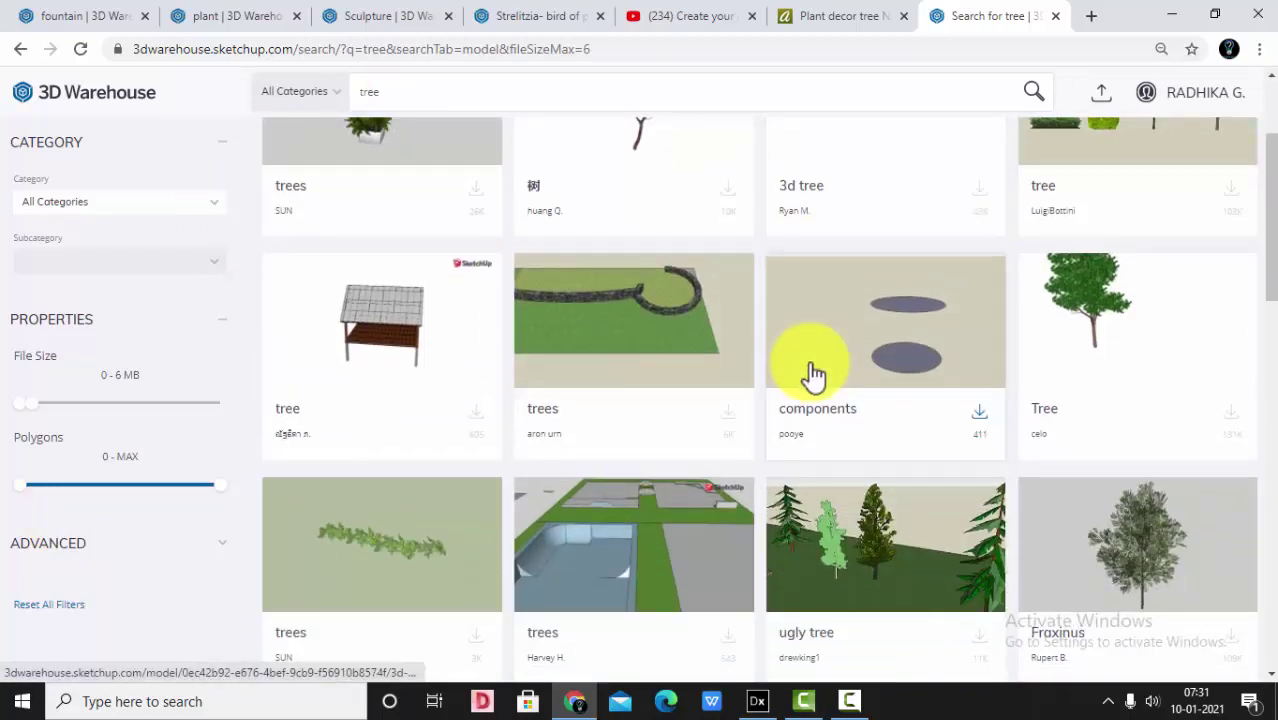
pyautogui.click(1093, 328)
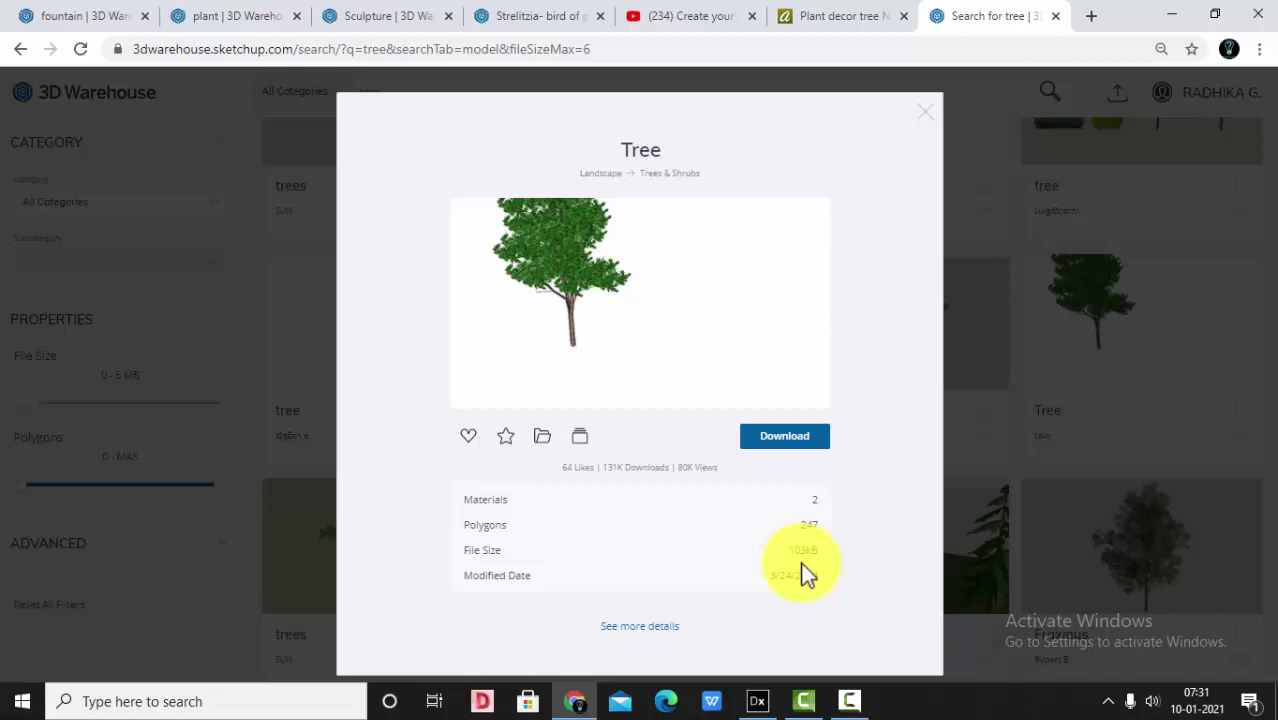
pyautogui.click(786, 448)
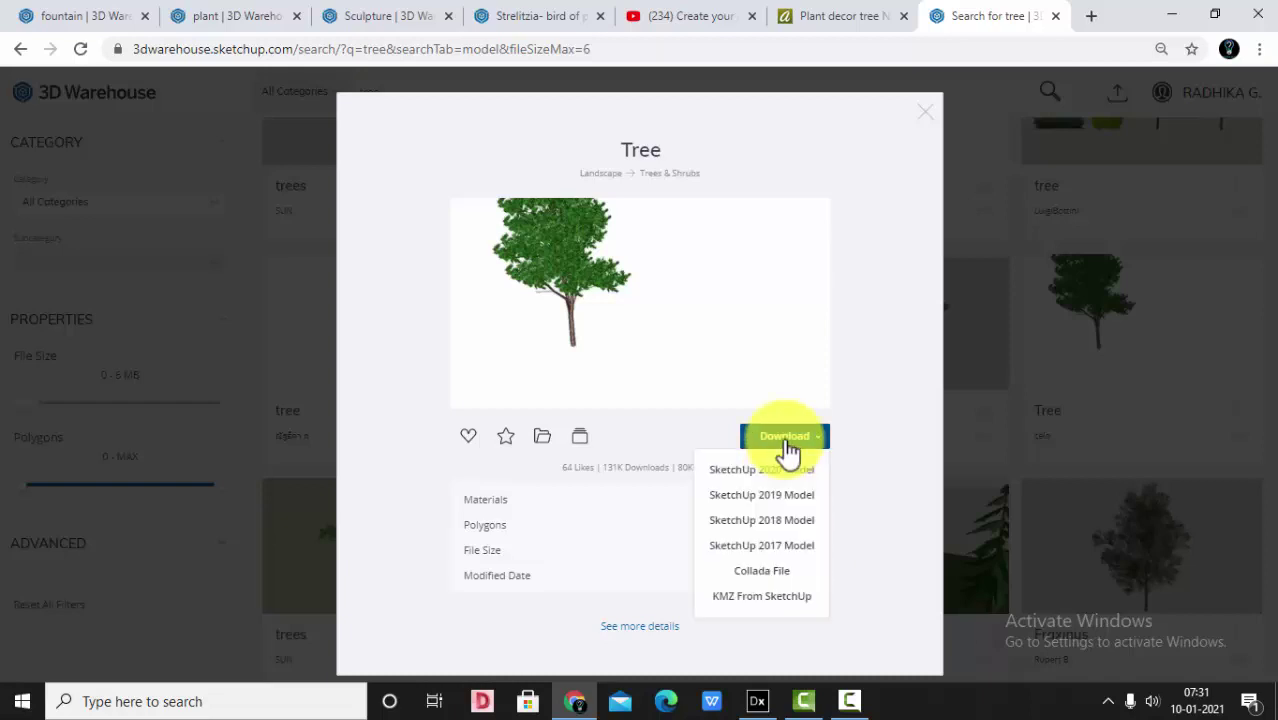
pyautogui.click(580, 390)
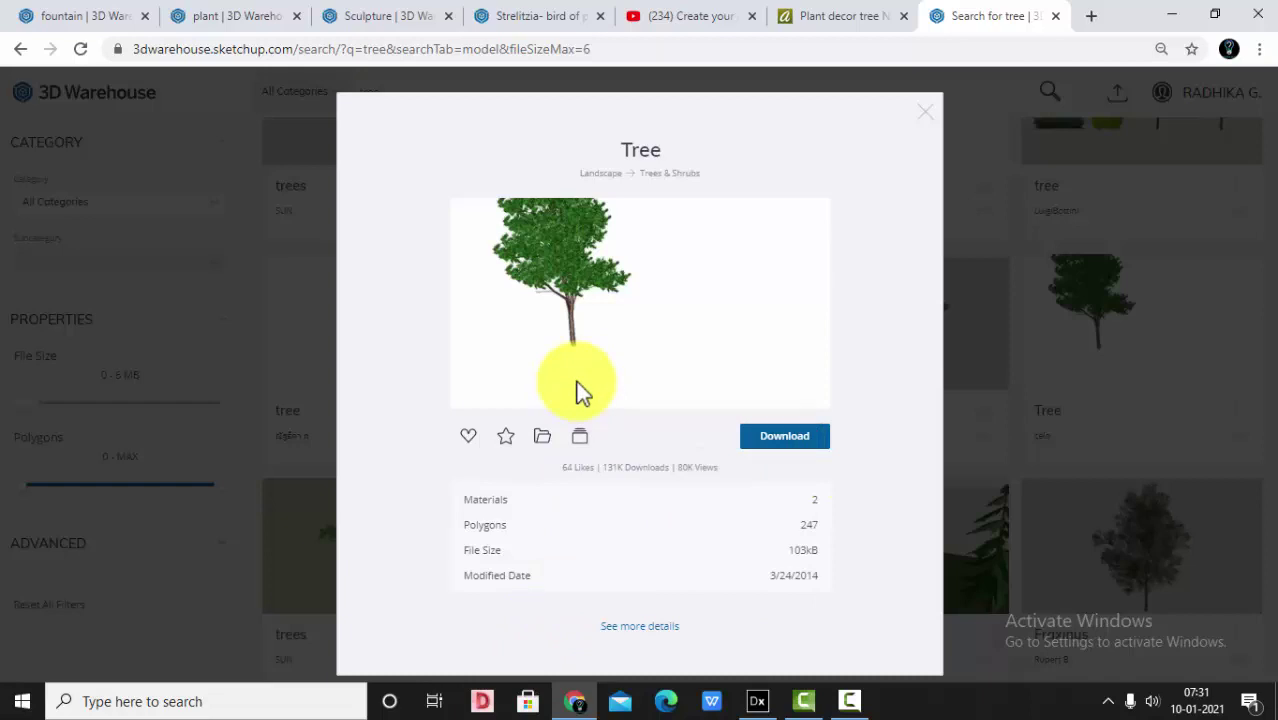
pyautogui.click(766, 440)
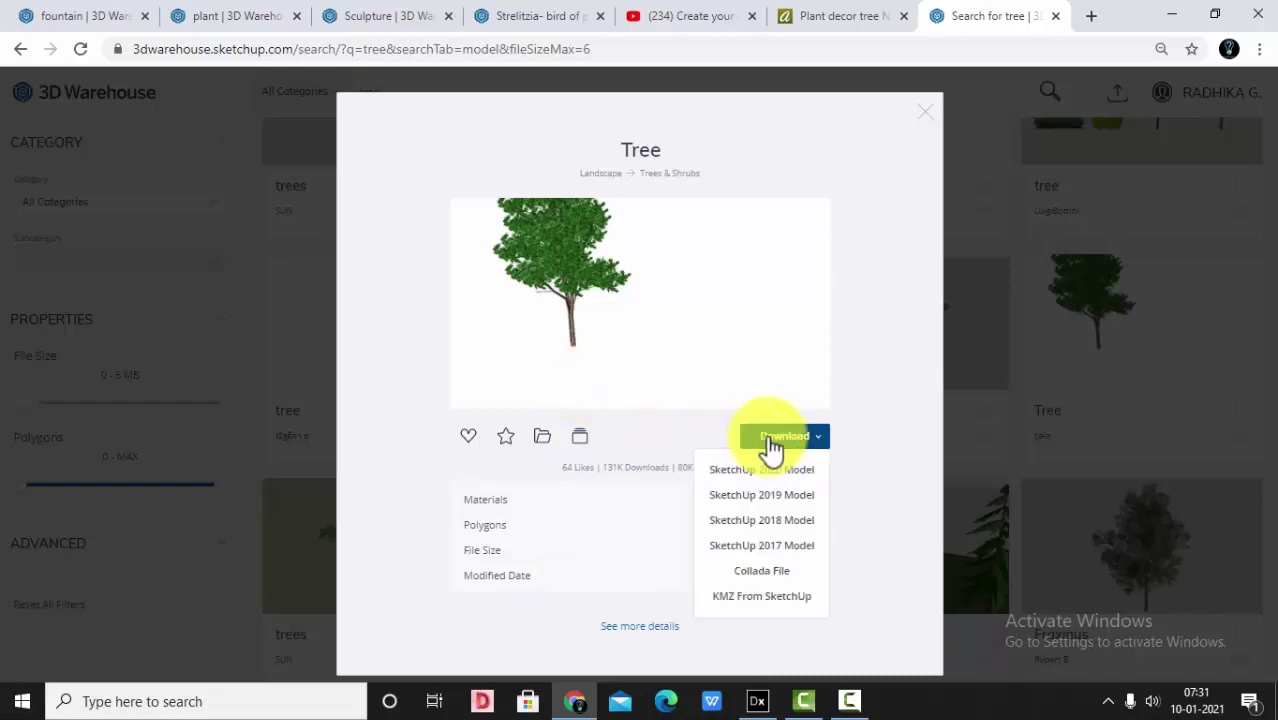
pyautogui.click(773, 549)
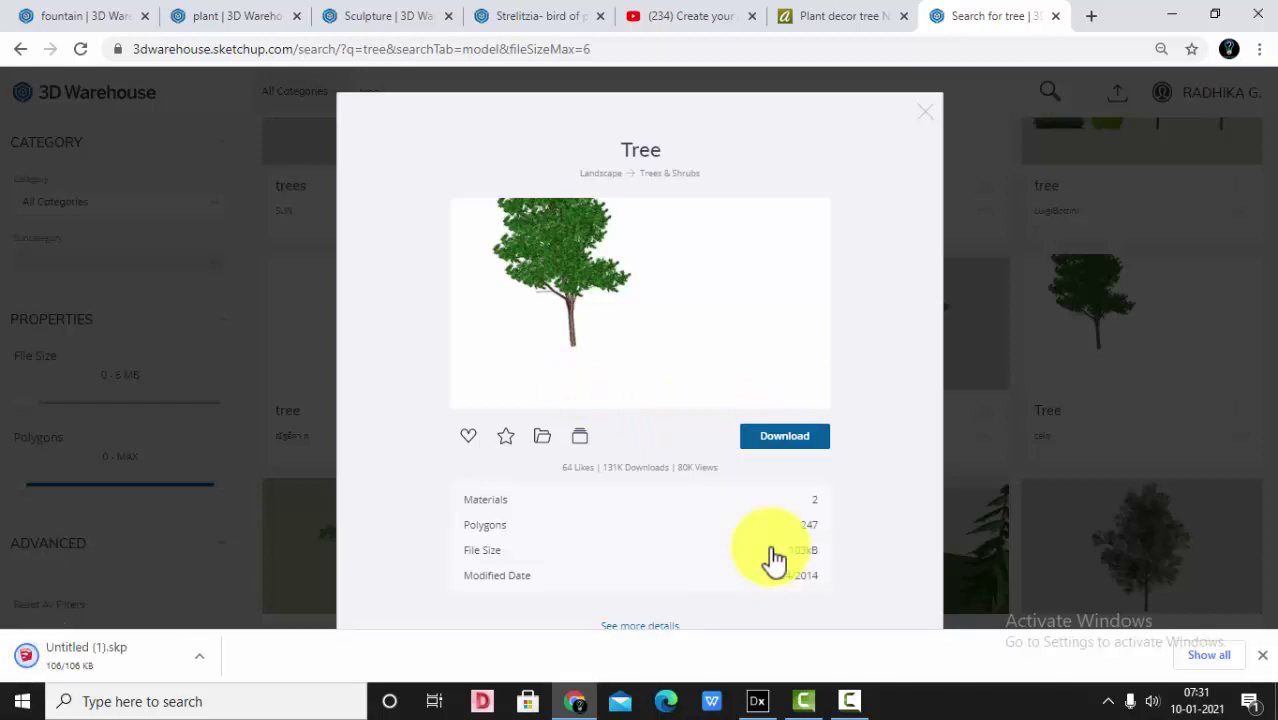
pyautogui.click(925, 113)
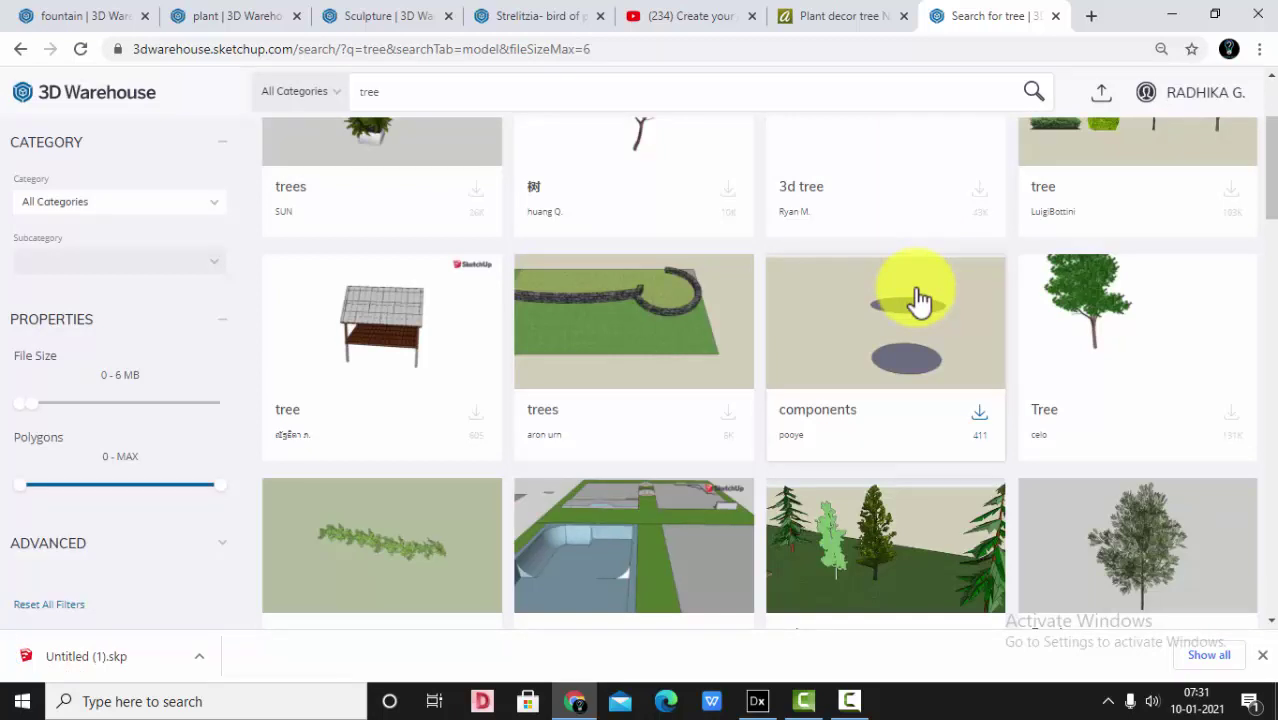
# Open the downloaded Untitled (1).skp file in SketchUp and inspect the whole tree from different sides
pyautogui.click(100, 660)
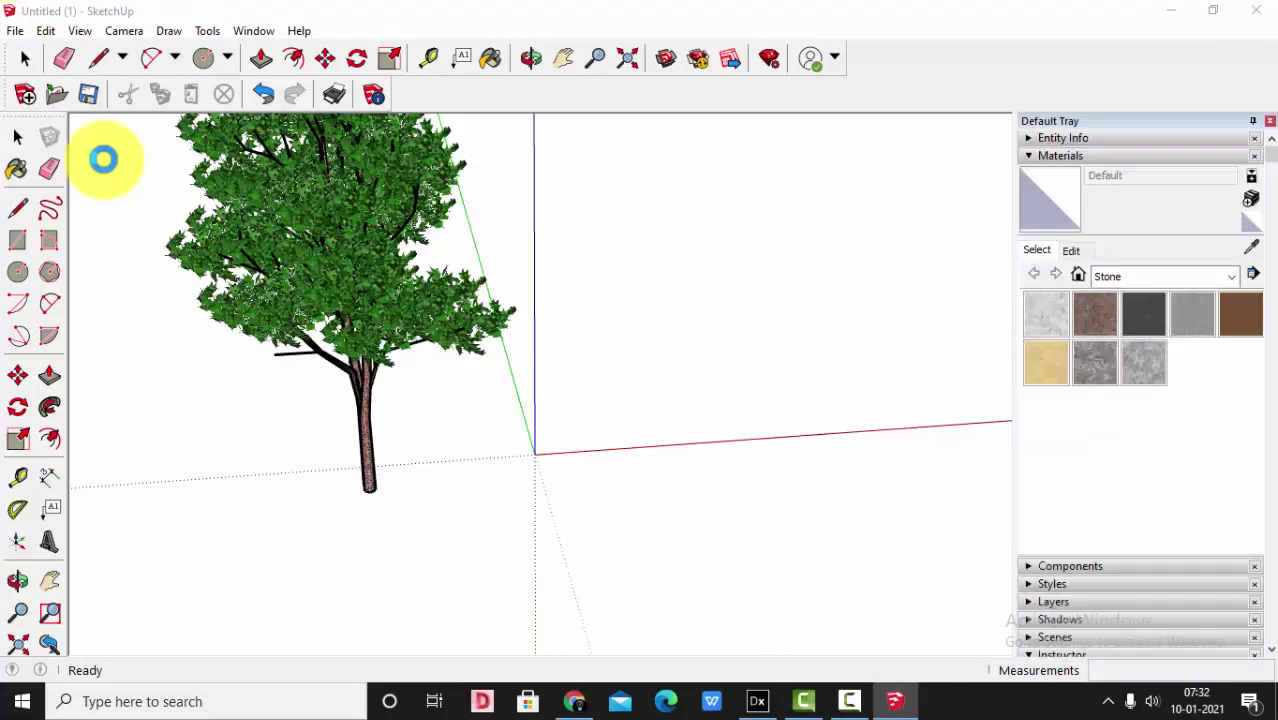
pyautogui.scroll(-3, 592, 440)
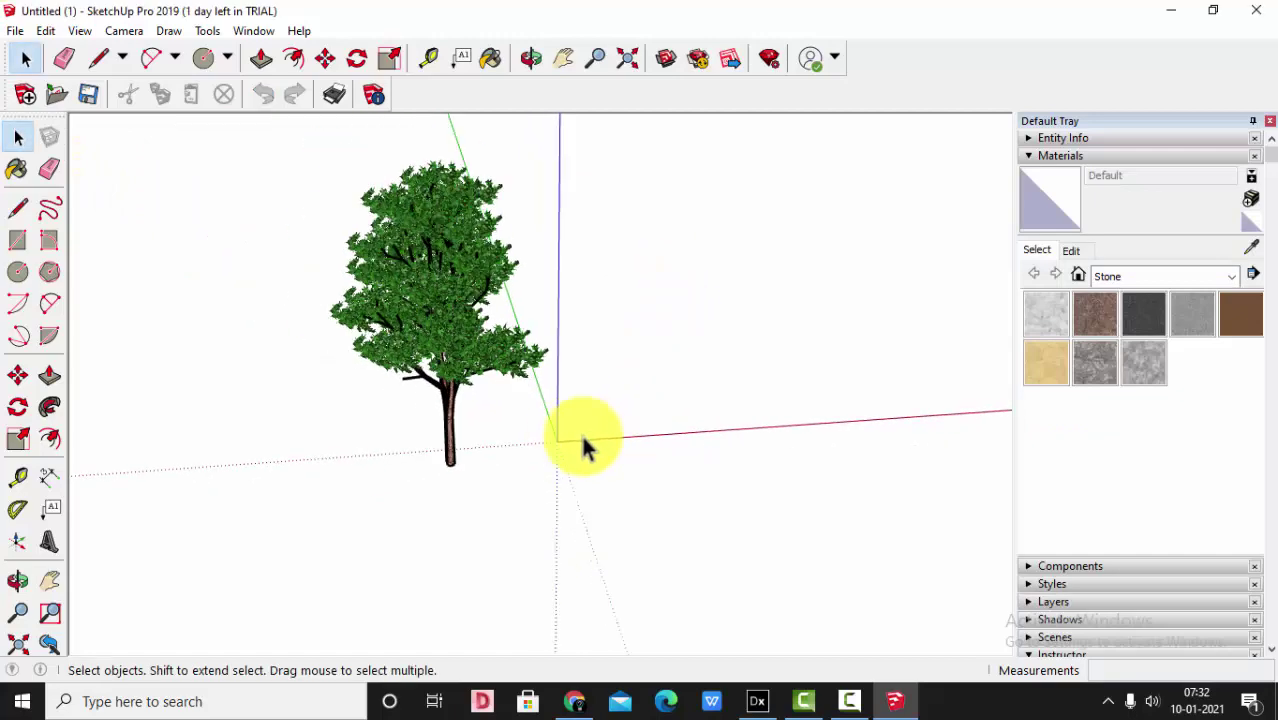
pyautogui.scroll(3, 294, 308)
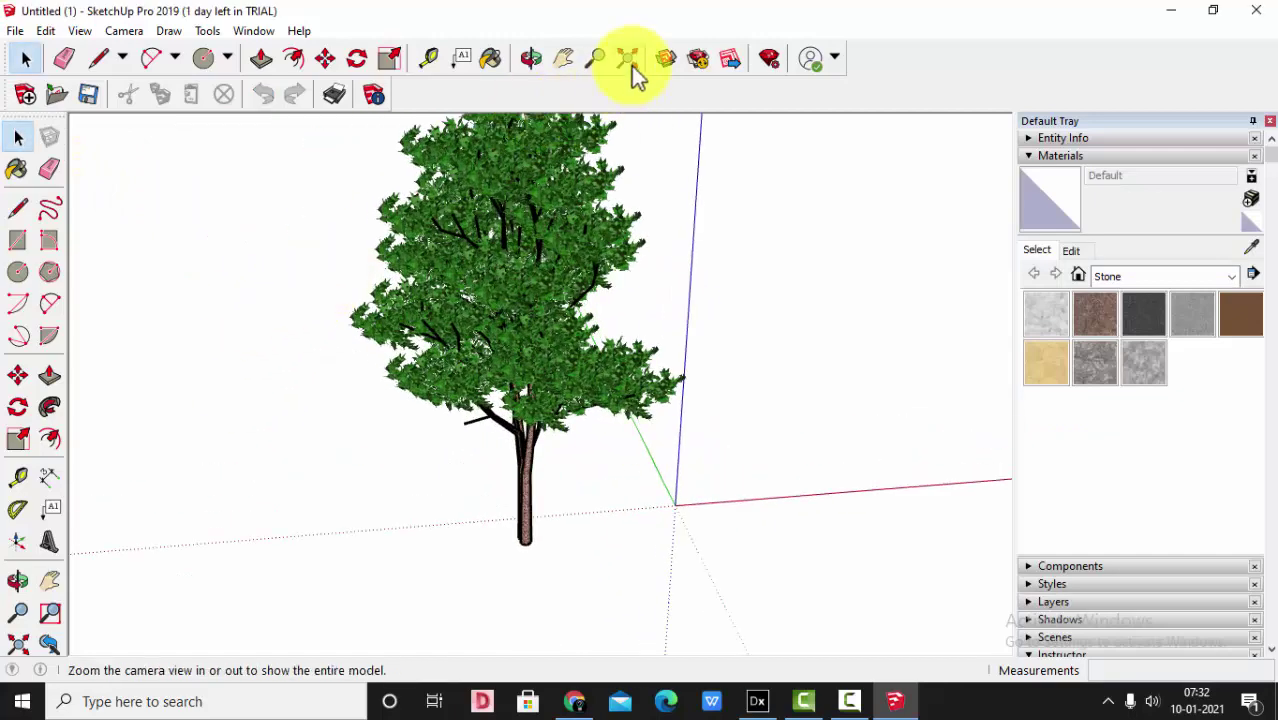
pyautogui.click(631, 66)
pyautogui.scroll(-1, 540, 305)
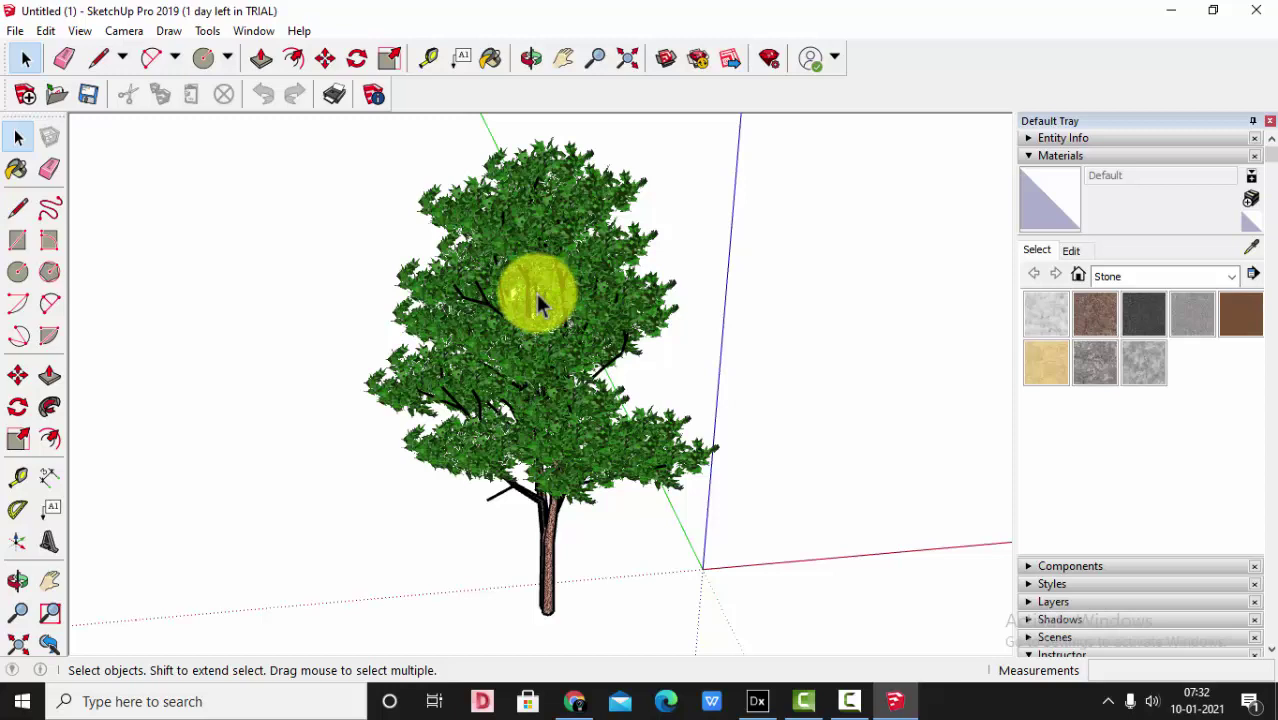
pyautogui.click(630, 61)
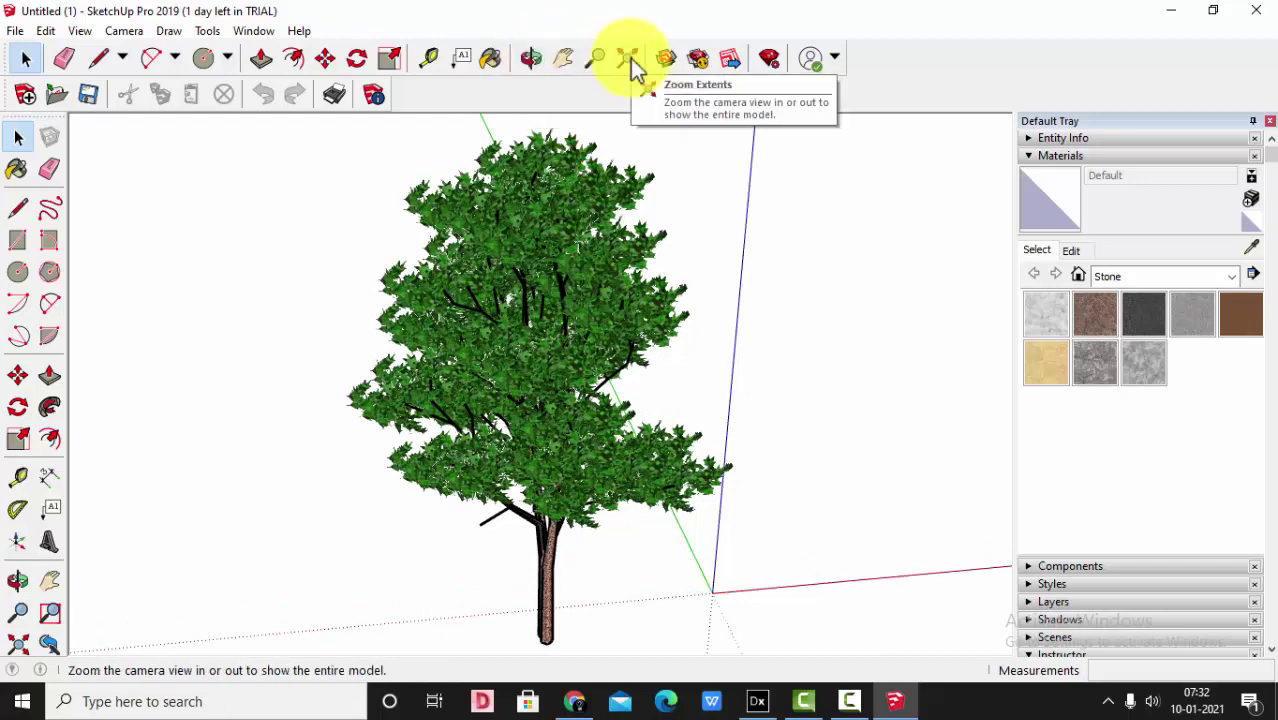
pyautogui.click(528, 60)
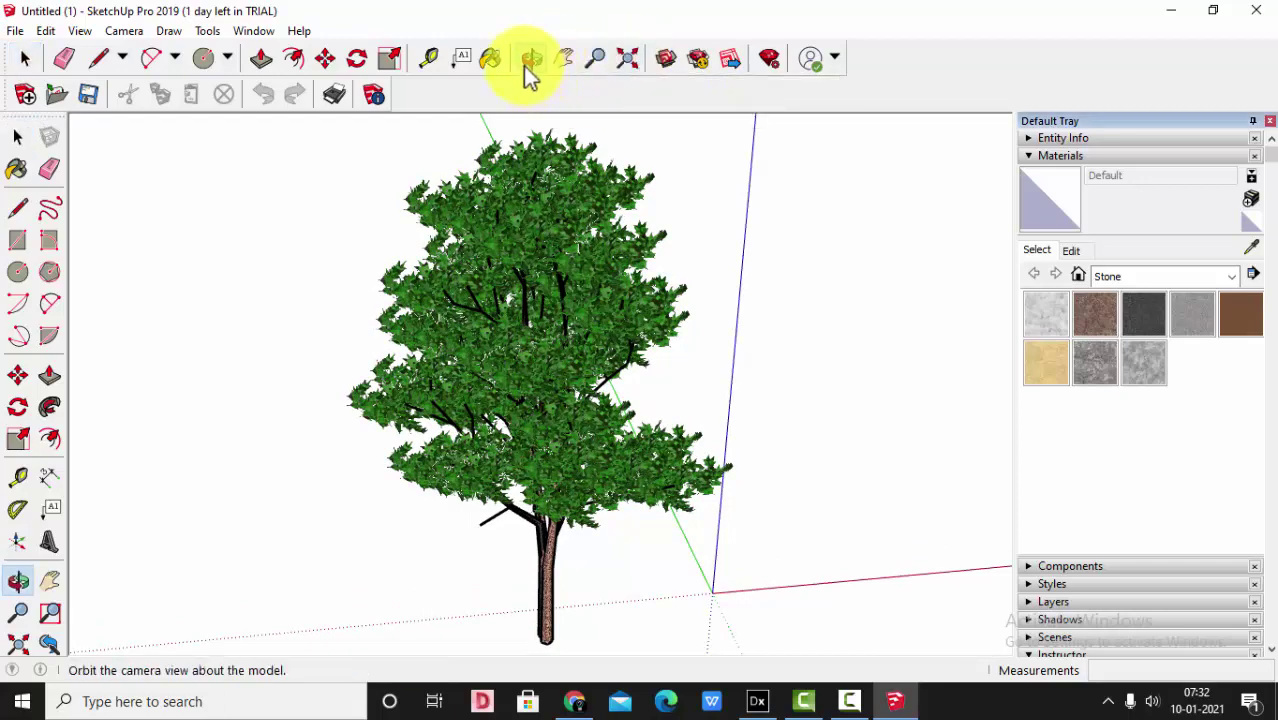
pyautogui.moveTo(214, 462); pyautogui.dragTo(713, 225)
pyautogui.moveTo(676, 485); pyautogui.dragTo(530, 330)
pyautogui.click(25, 58)
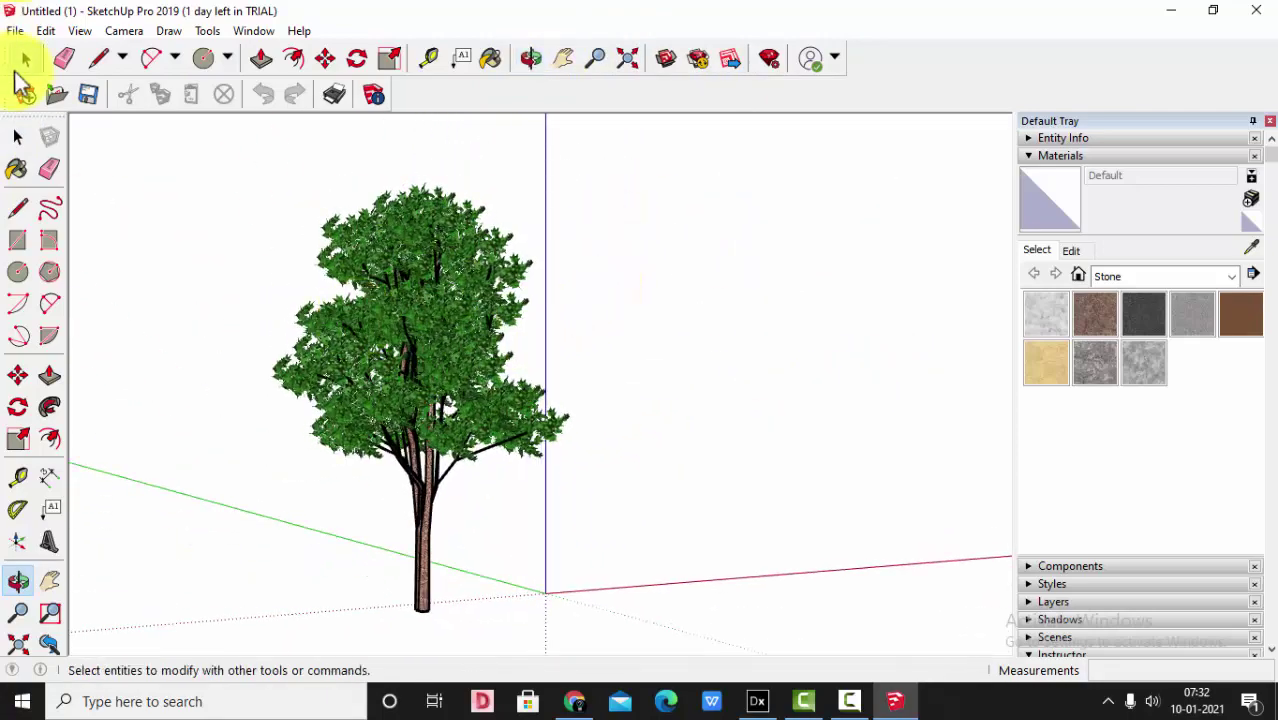
pyautogui.click(627, 58)
# Select the tree and export the model to the Desktop as a 3DS file named tree, closing the export results
pyautogui.click(514, 265)
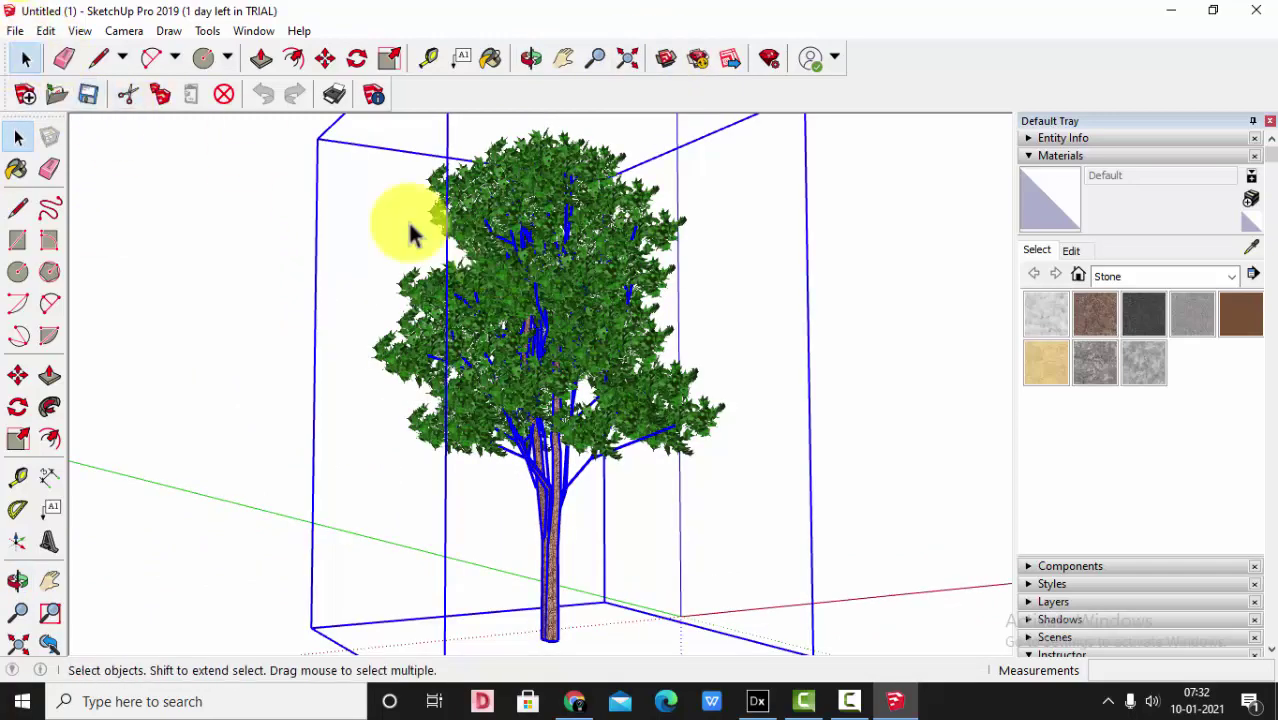
pyautogui.click(15, 31)
pyautogui.moveTo(57, 340)
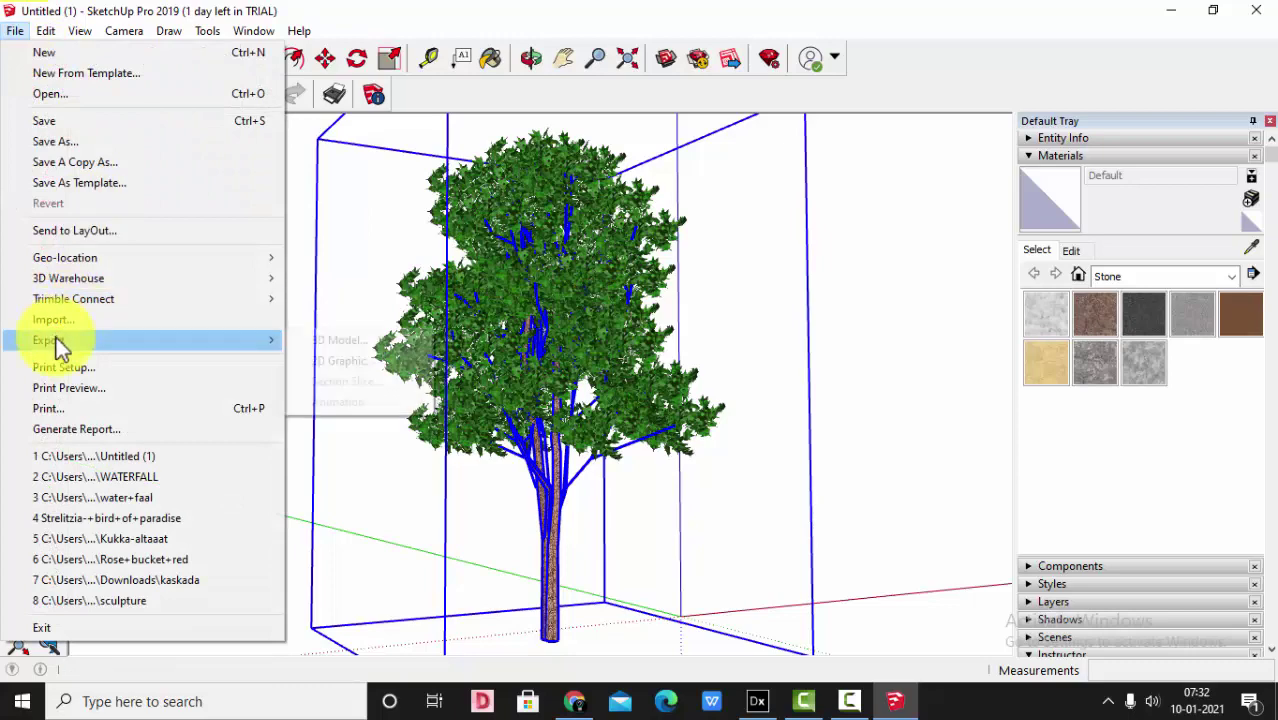
pyautogui.click(343, 336)
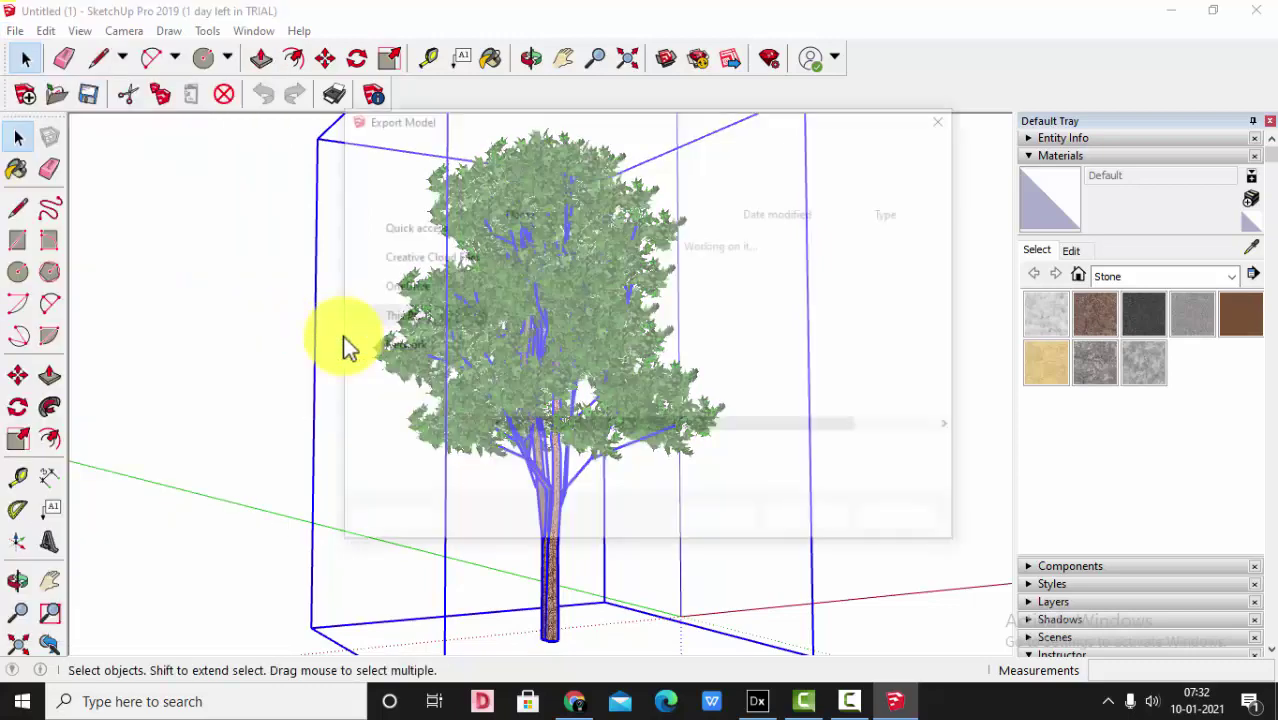
pyautogui.click(410, 392)
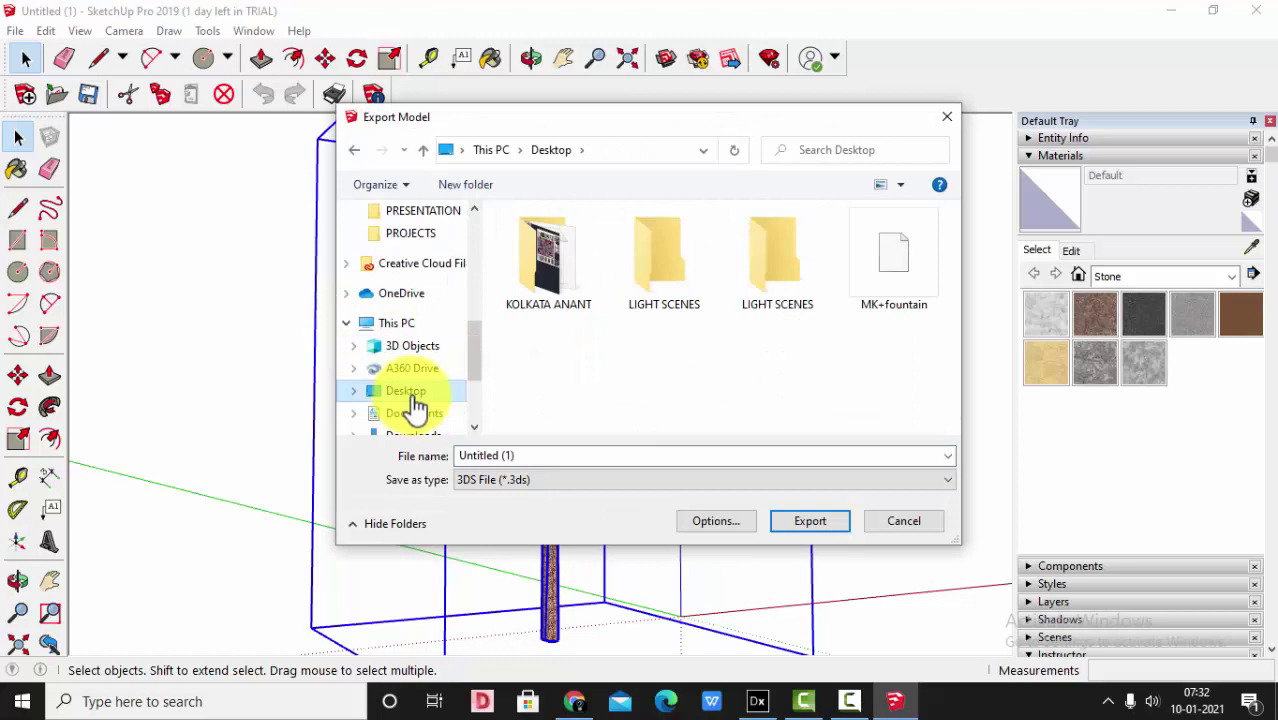
pyautogui.click(559, 452)
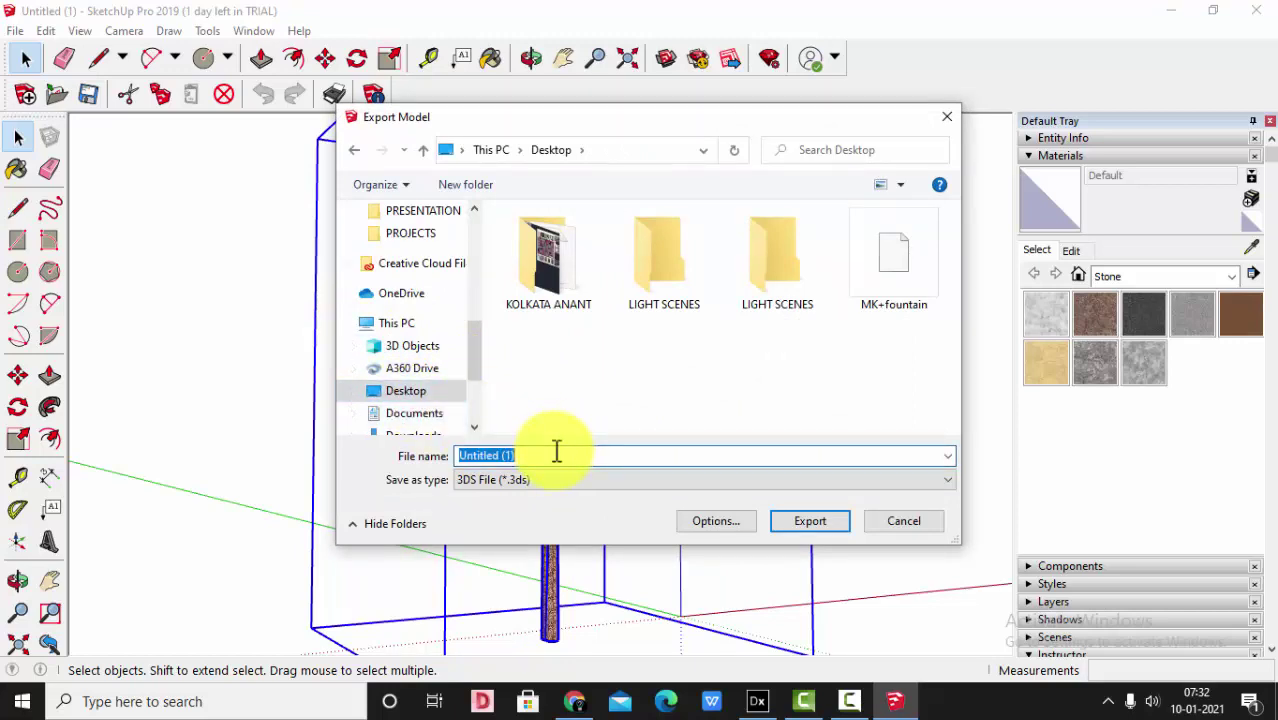
pyautogui.write('tree')
pyautogui.press('Return')
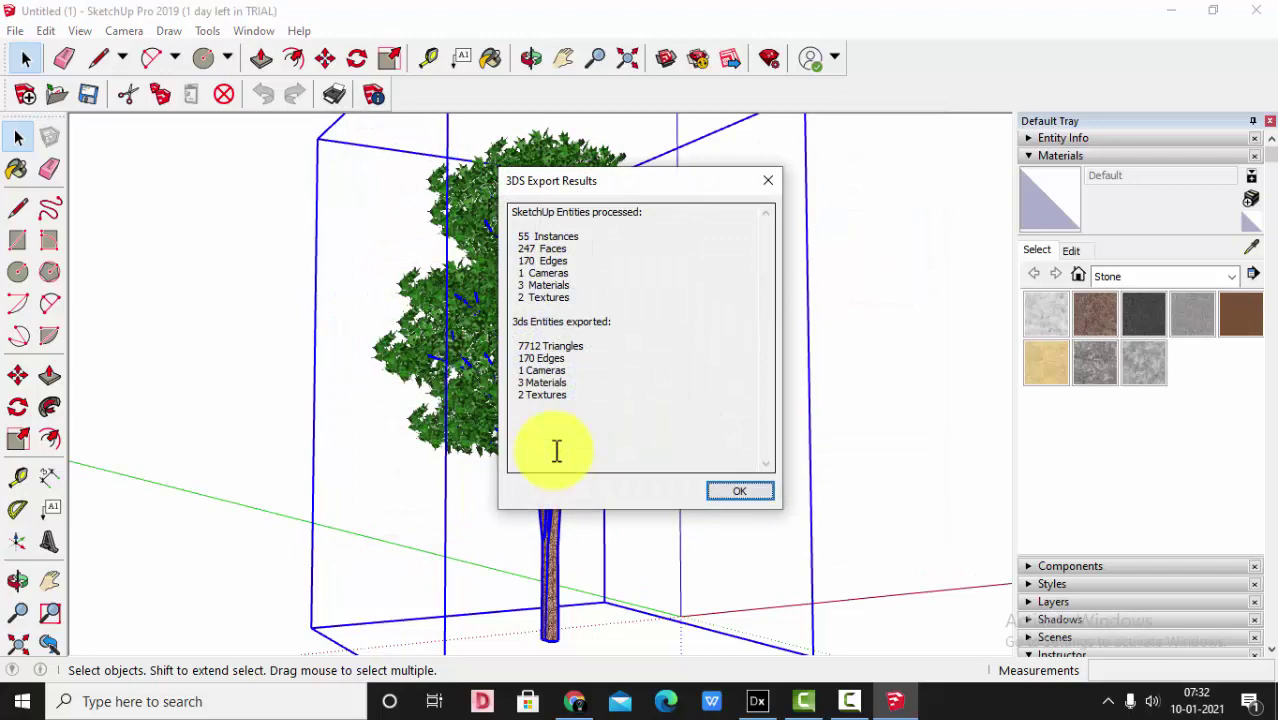
pyautogui.click(741, 489)
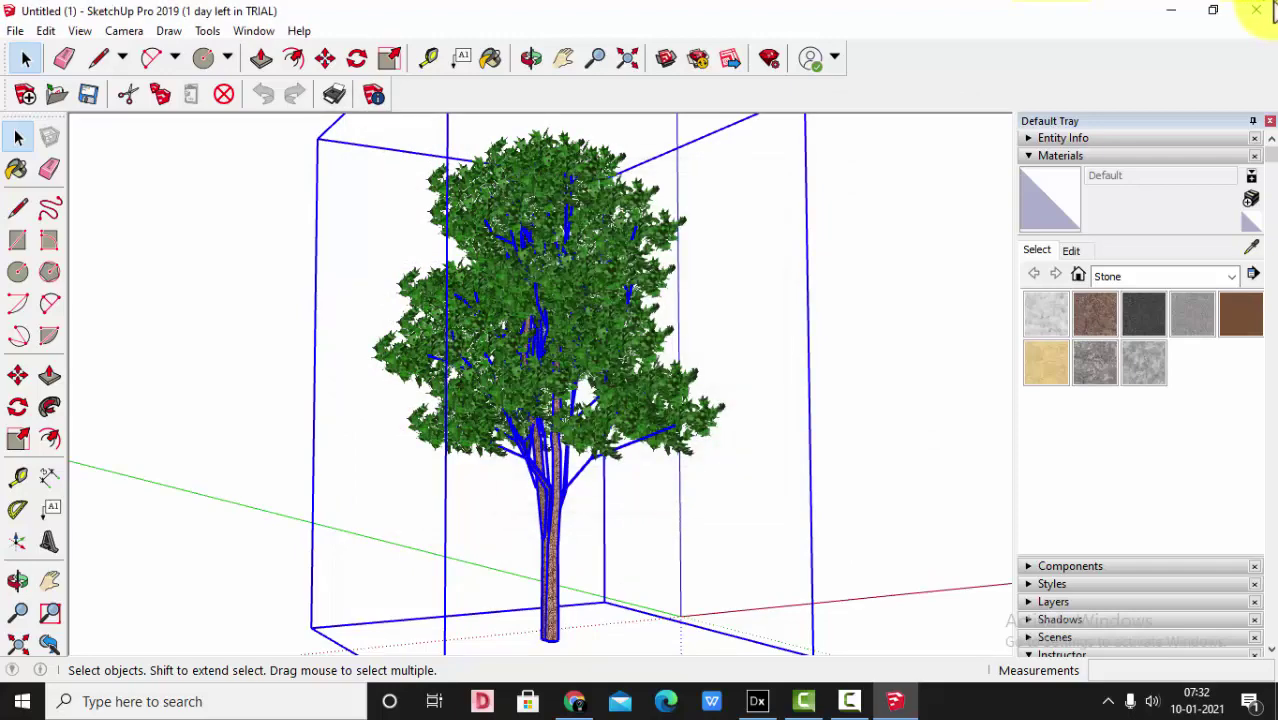
# Switch to DIALux evo, show the site in plan view and import the exported tree file as an object
pyautogui.click(1172, 10)
pyautogui.click(758, 702)
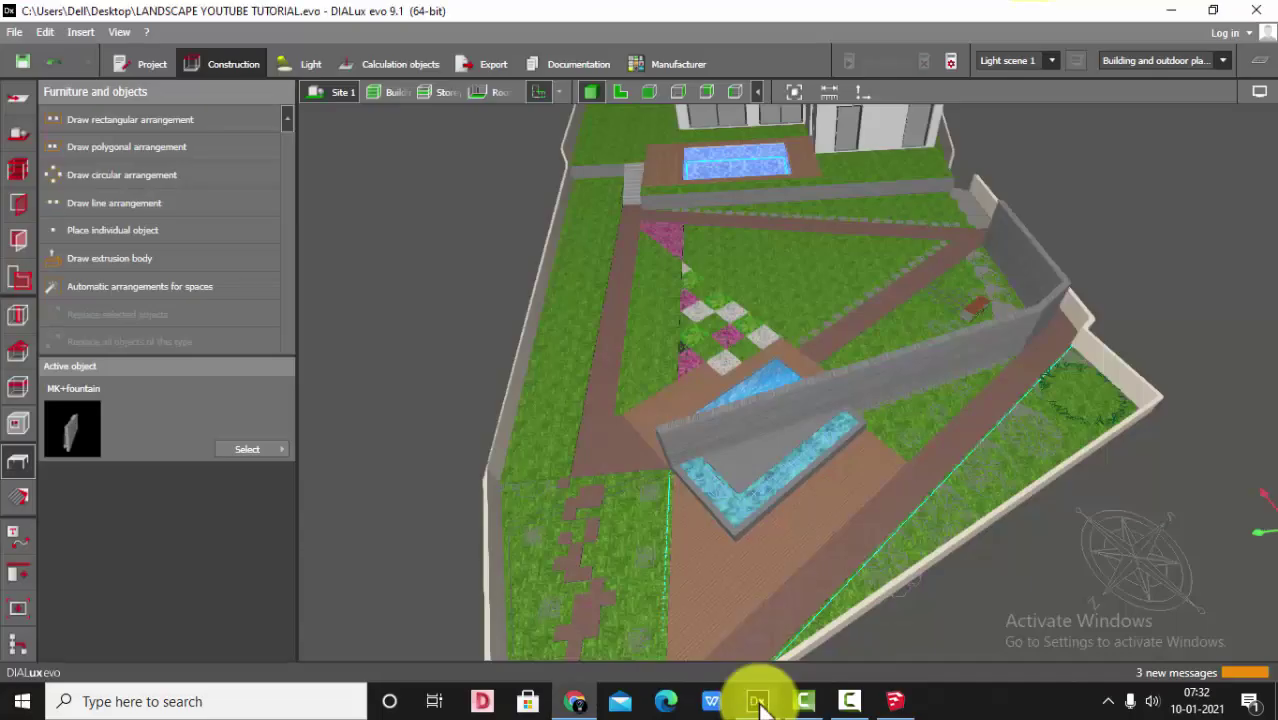
pyautogui.click(624, 91)
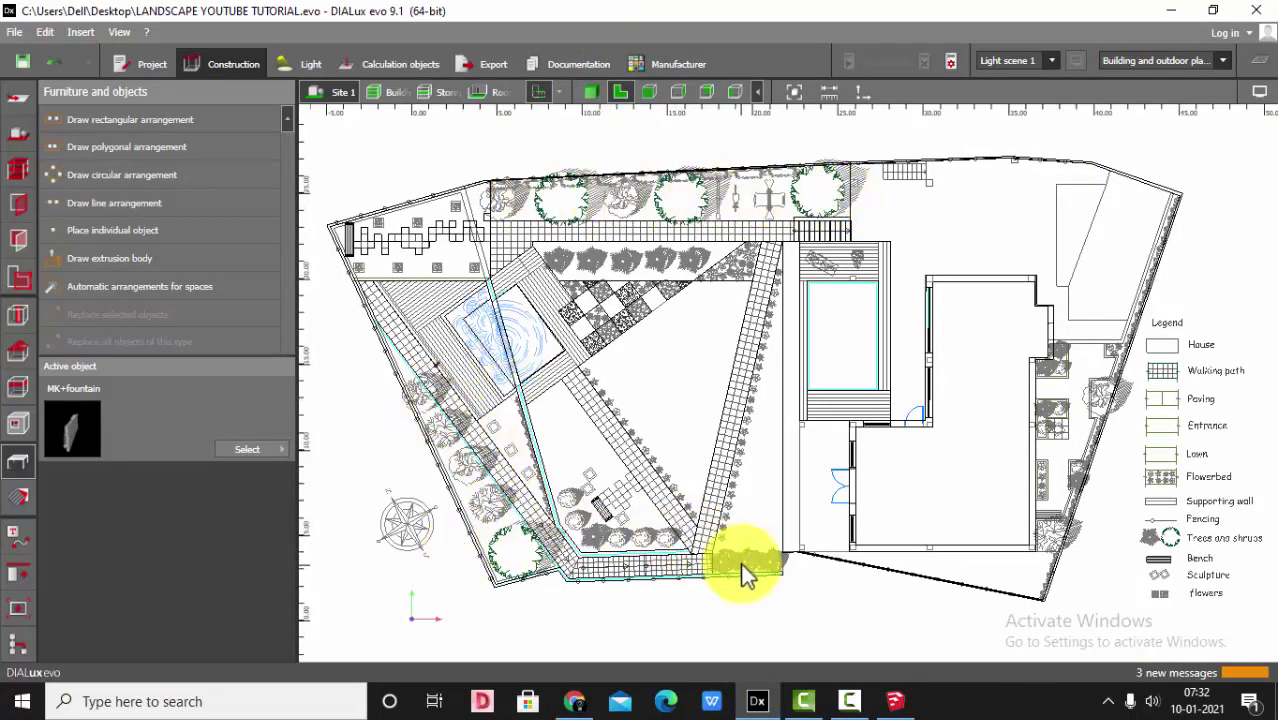
pyautogui.click(13, 33)
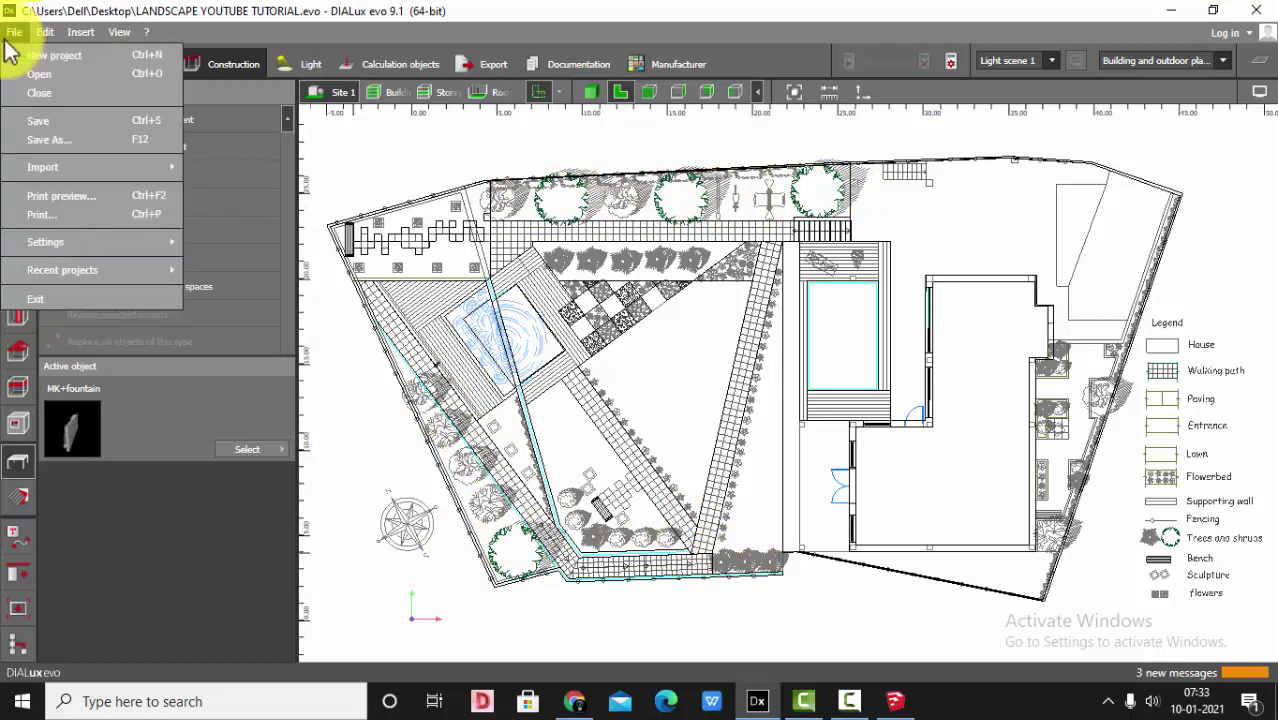
pyautogui.moveTo(60, 177)
pyautogui.click(240, 280)
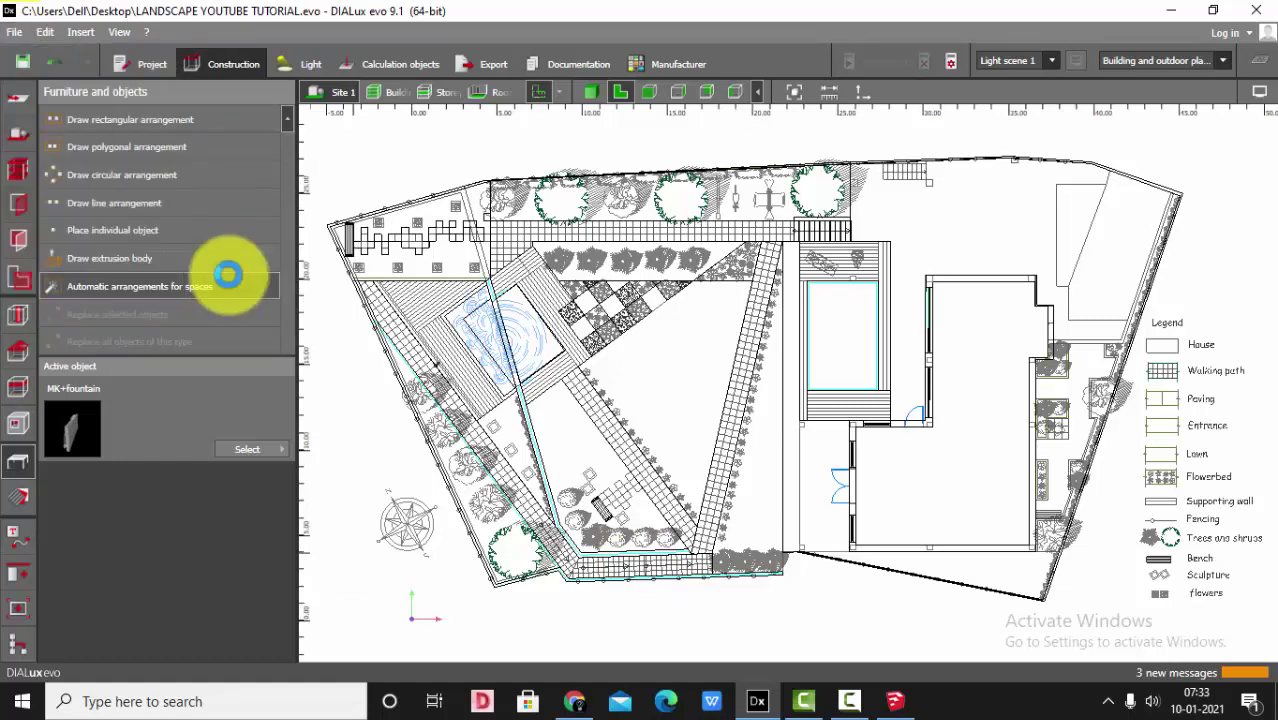
pyautogui.doubleClick(254, 305)
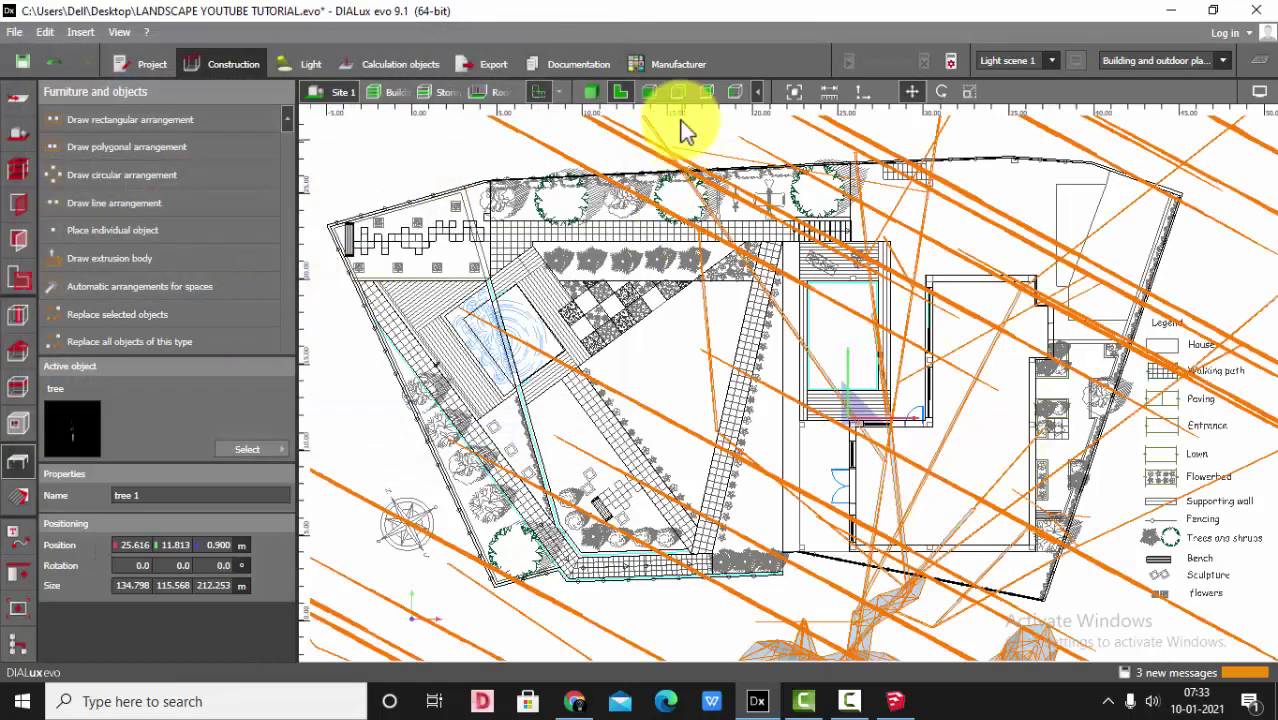
# Scale the oversized imported tree down proportionally to about 4.9 × 4.2 × 7.7 m
pyautogui.click(591, 100)
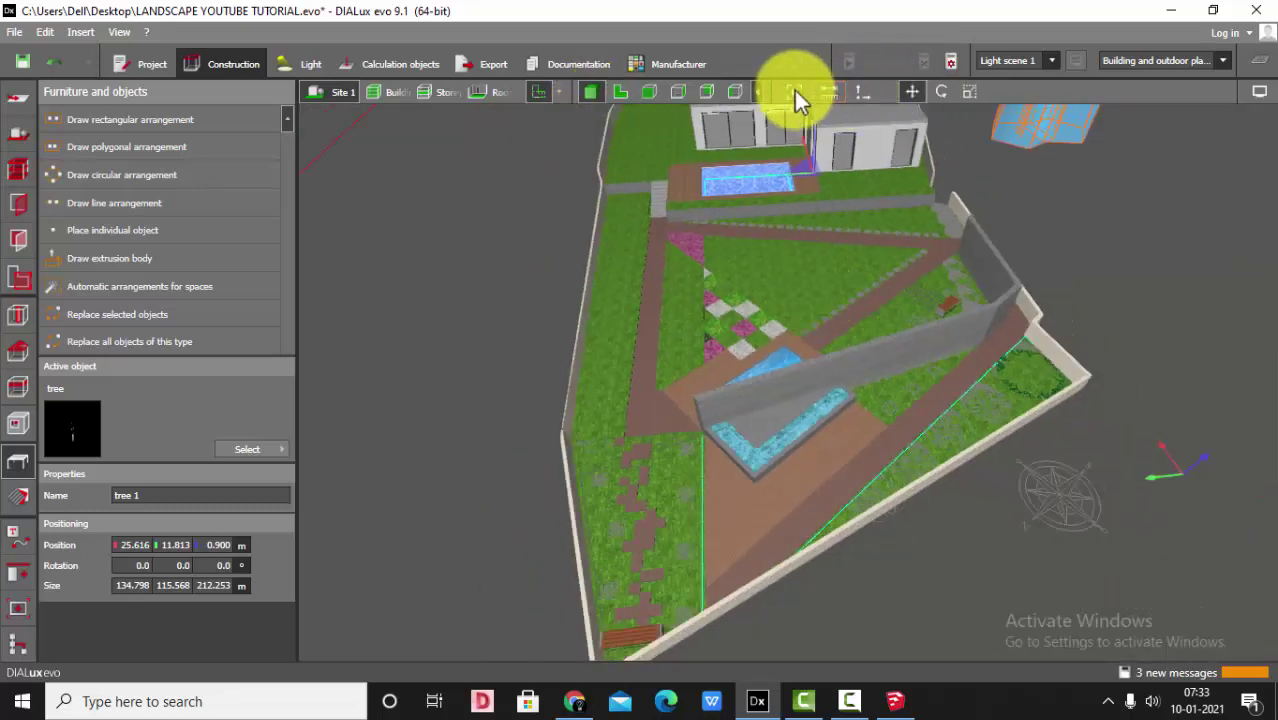
pyautogui.click(795, 92)
pyautogui.click(1123, 286)
pyautogui.moveTo(886, 328); pyautogui.dragTo(819, 382, button='right')
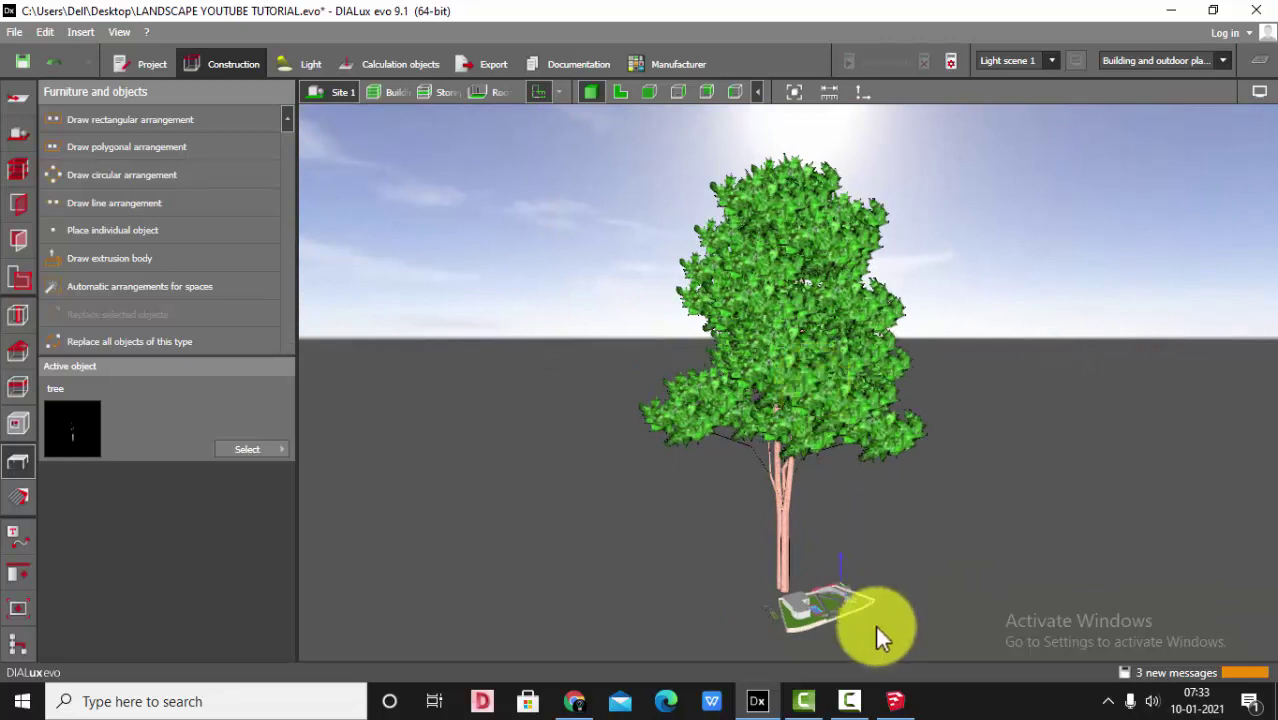
pyautogui.click(783, 338)
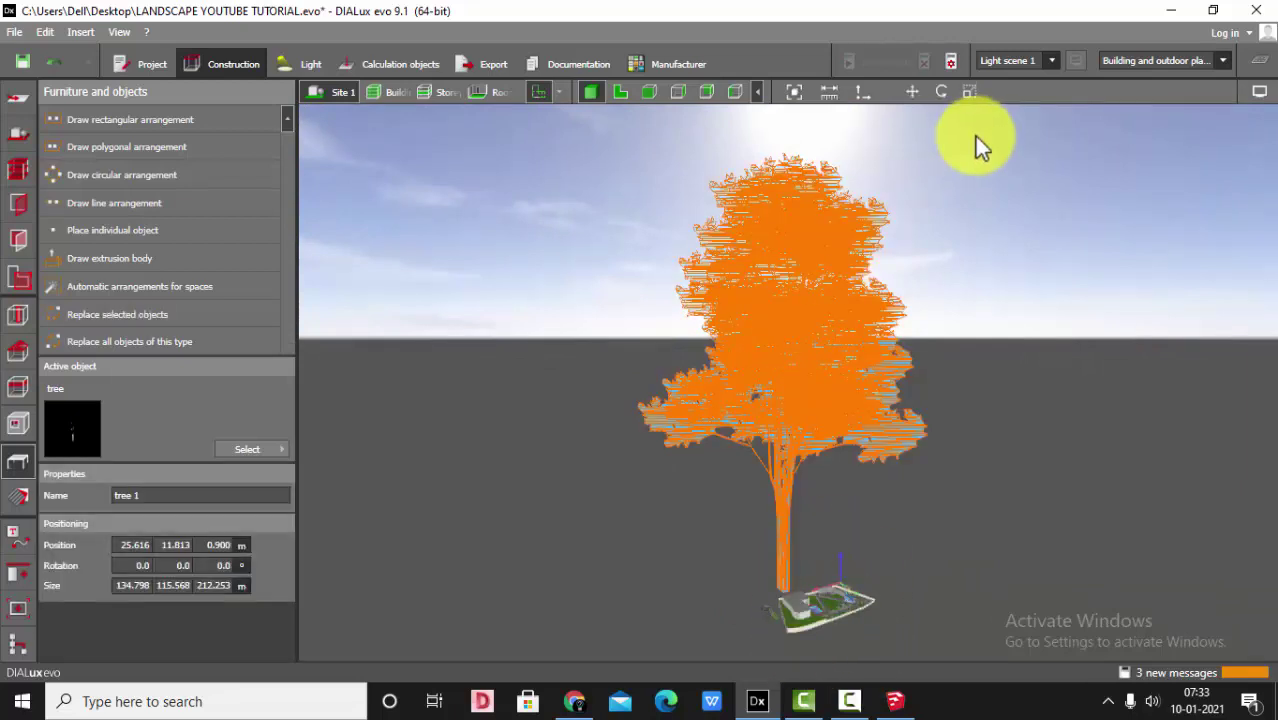
pyautogui.click(968, 93)
pyautogui.moveTo(990, 148); pyautogui.dragTo(631, 544)
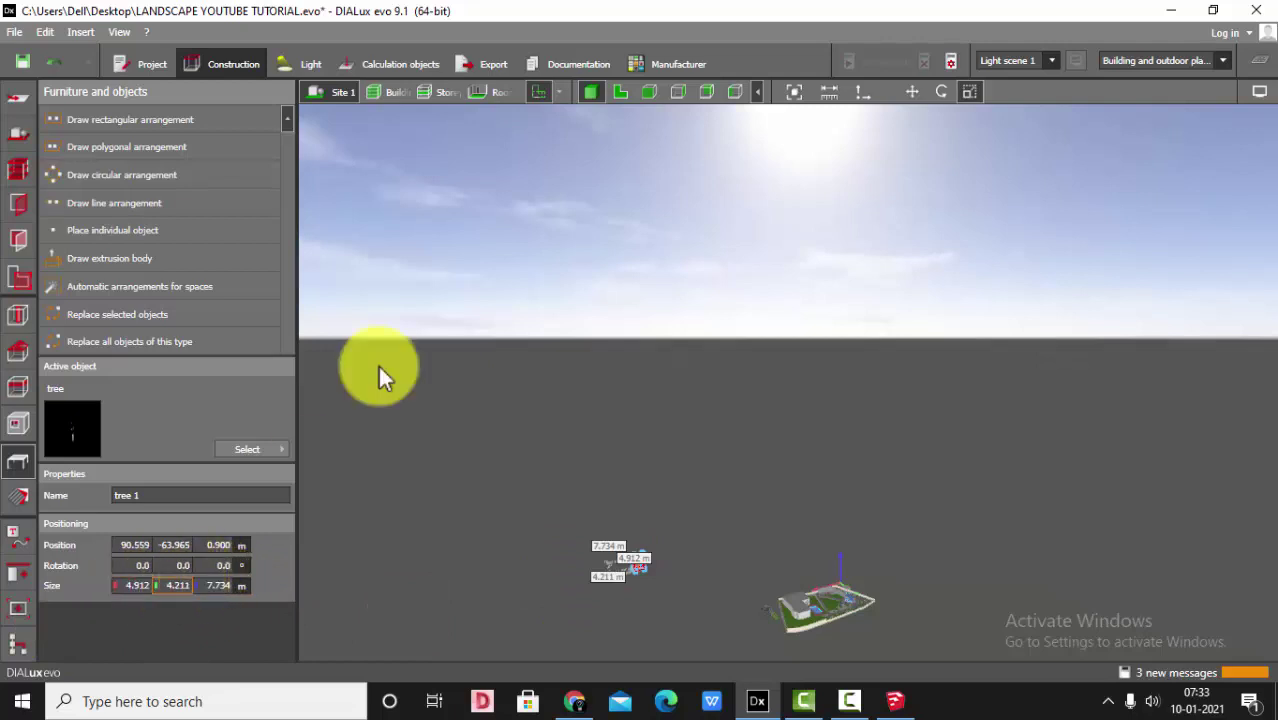
# Move the tree in plan view onto the tree symbol at the site's lower-left corner, at about X 6.3 m, Y 4.8 m
pyautogui.click(621, 93)
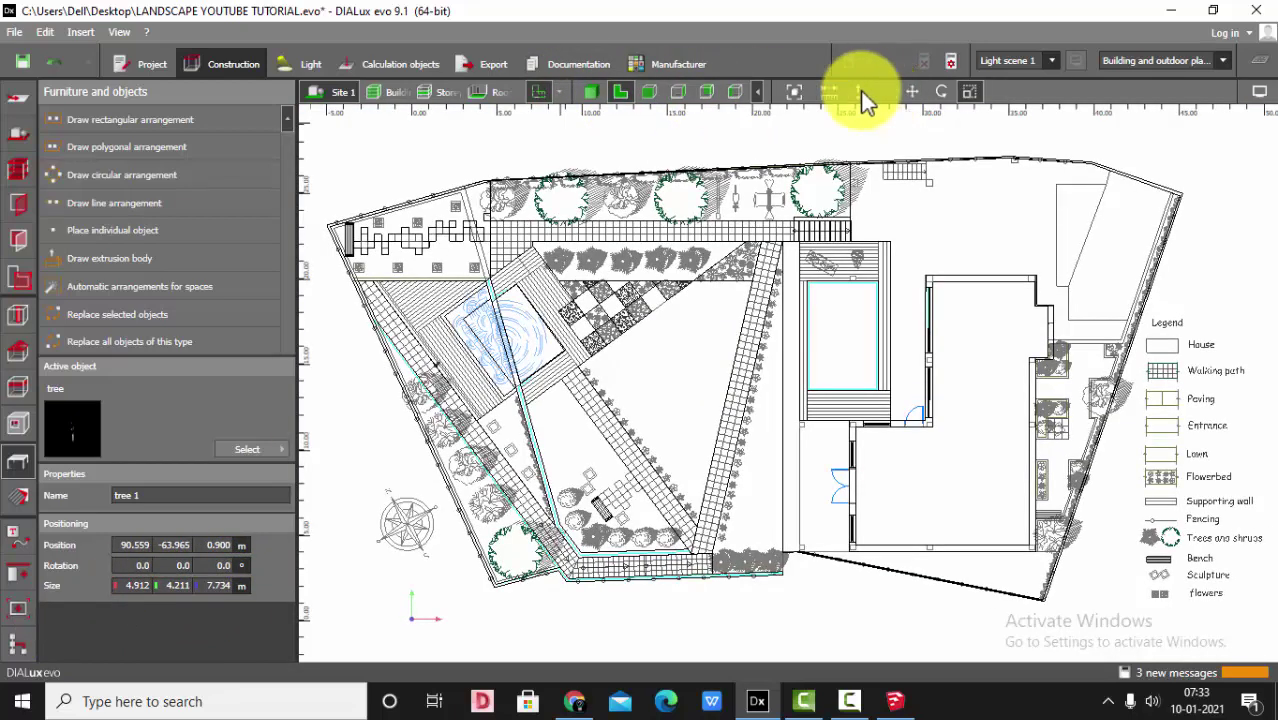
pyautogui.click(789, 92)
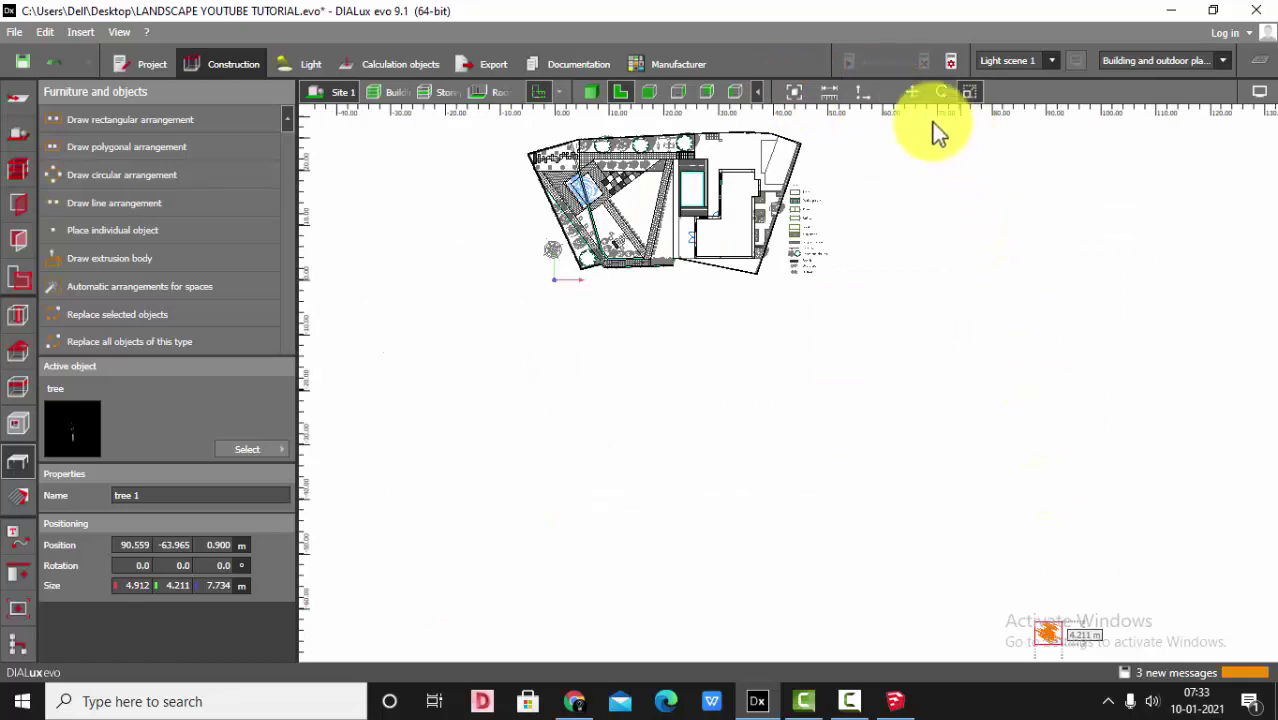
pyautogui.click(905, 95)
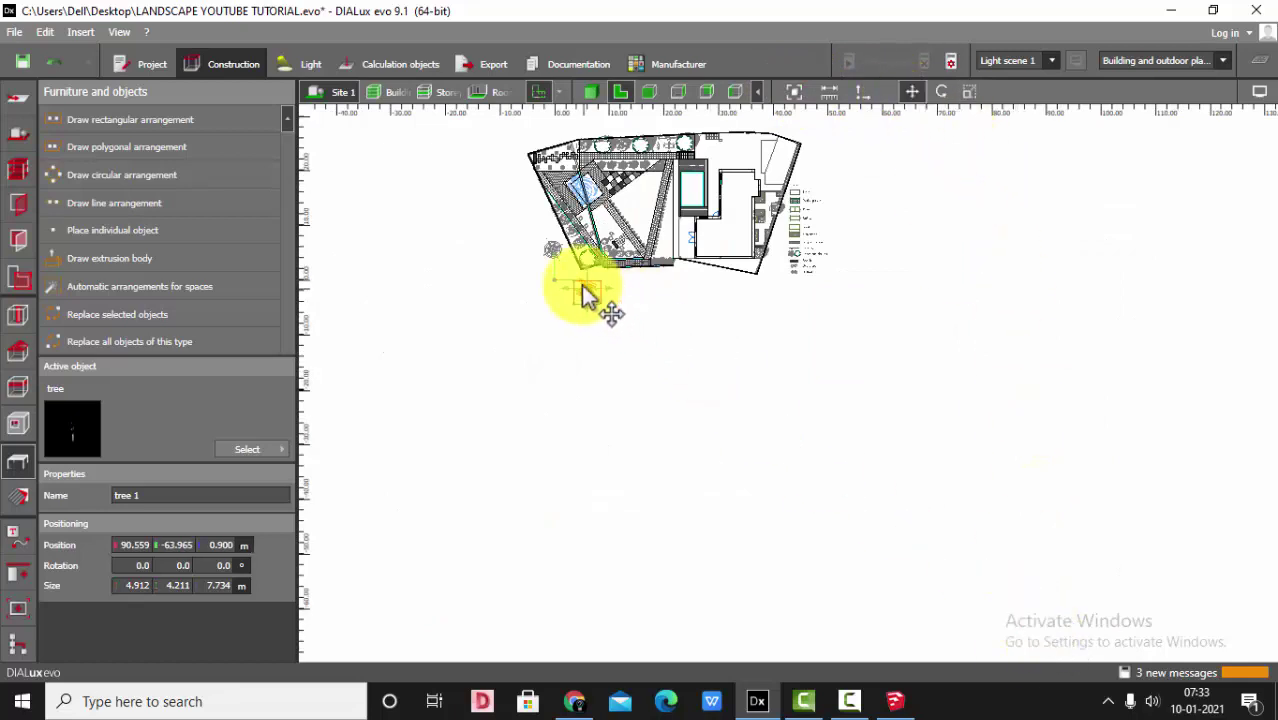
pyautogui.moveTo(592, 265); pyautogui.dragTo(582, 264)
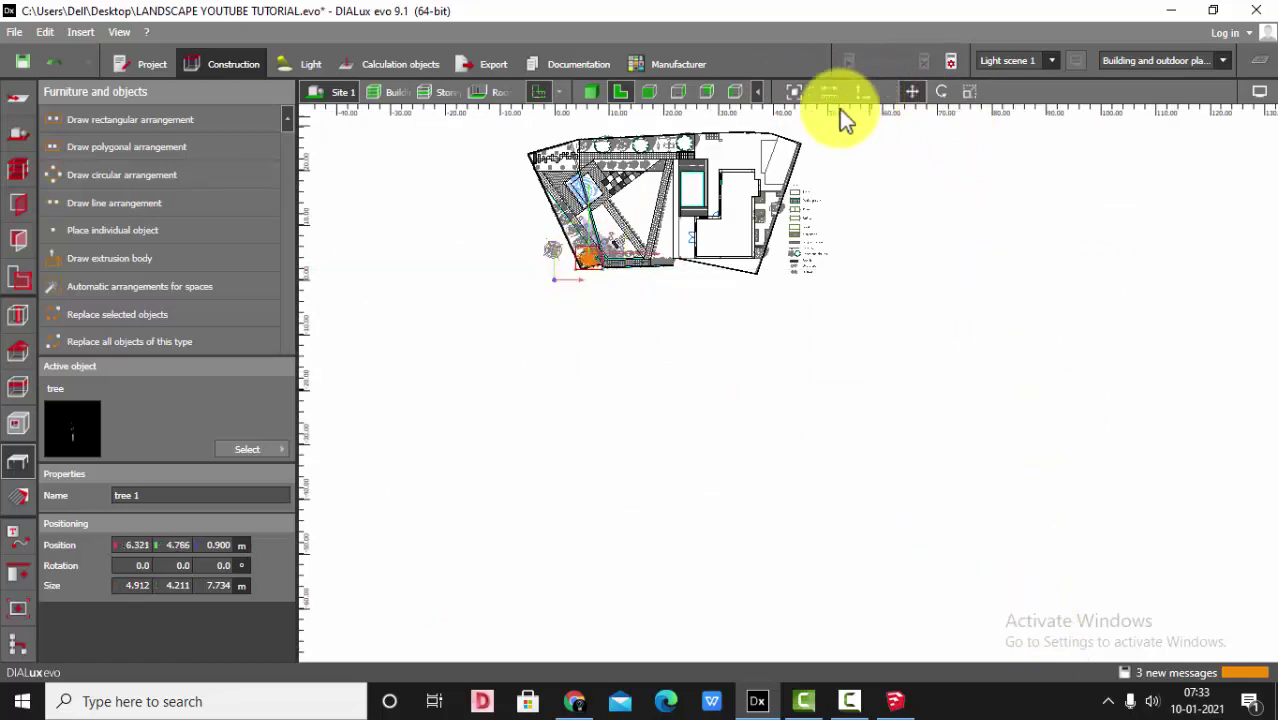
# Inspect the placed tree in 3D from different sides, checking its size and position against the walls and path
pyautogui.click(791, 93)
pyautogui.click(594, 93)
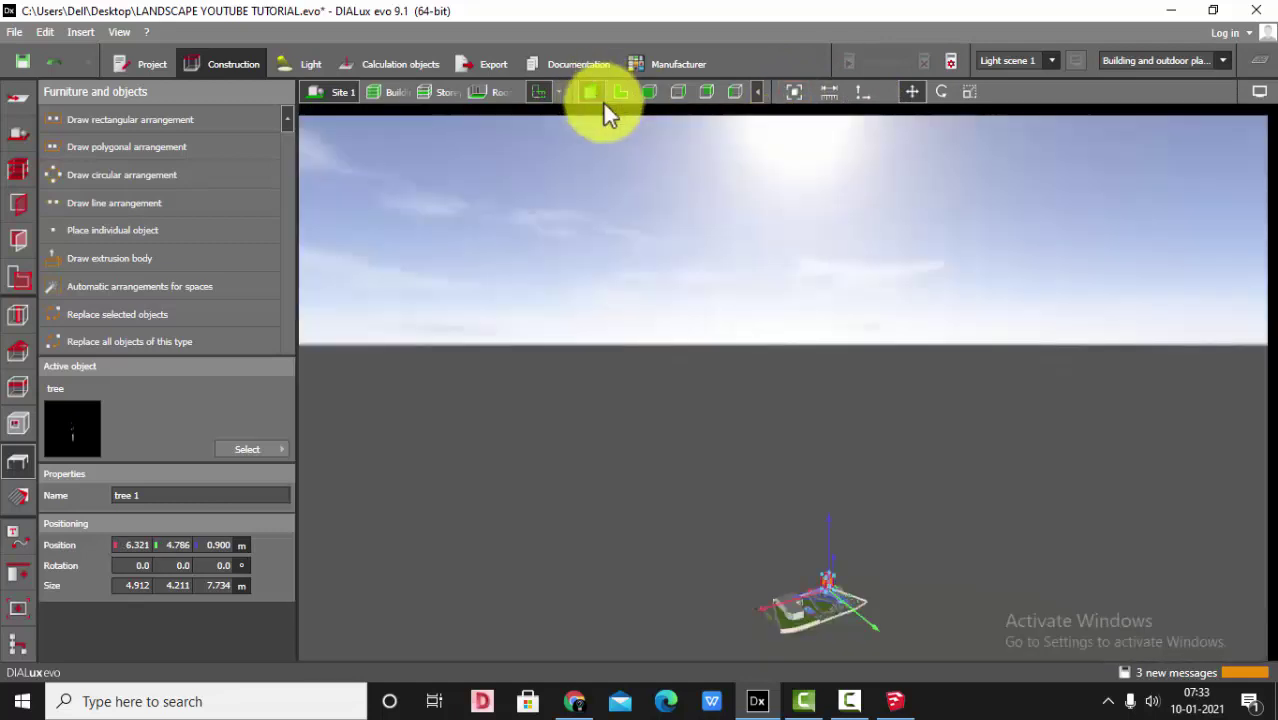
pyautogui.click(796, 88)
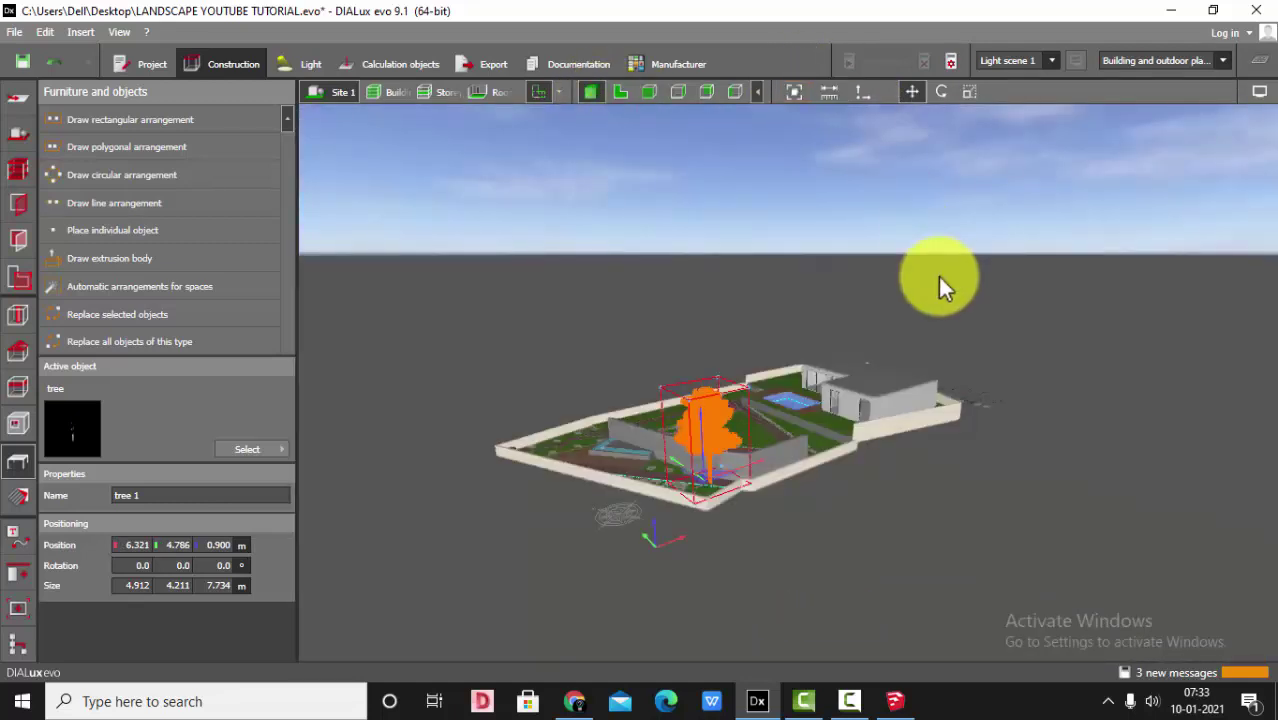
pyautogui.click(636, 407)
pyautogui.moveTo(636, 407); pyautogui.dragTo(1129, 413)
pyautogui.scroll(5, 1129, 413)
pyautogui.moveTo(869, 351); pyautogui.dragTo(530, 268, button='right')
pyautogui.moveTo(531, 278); pyautogui.dragTo(858, 310)
pyautogui.moveTo(792, 283); pyautogui.dragTo(726, 380)
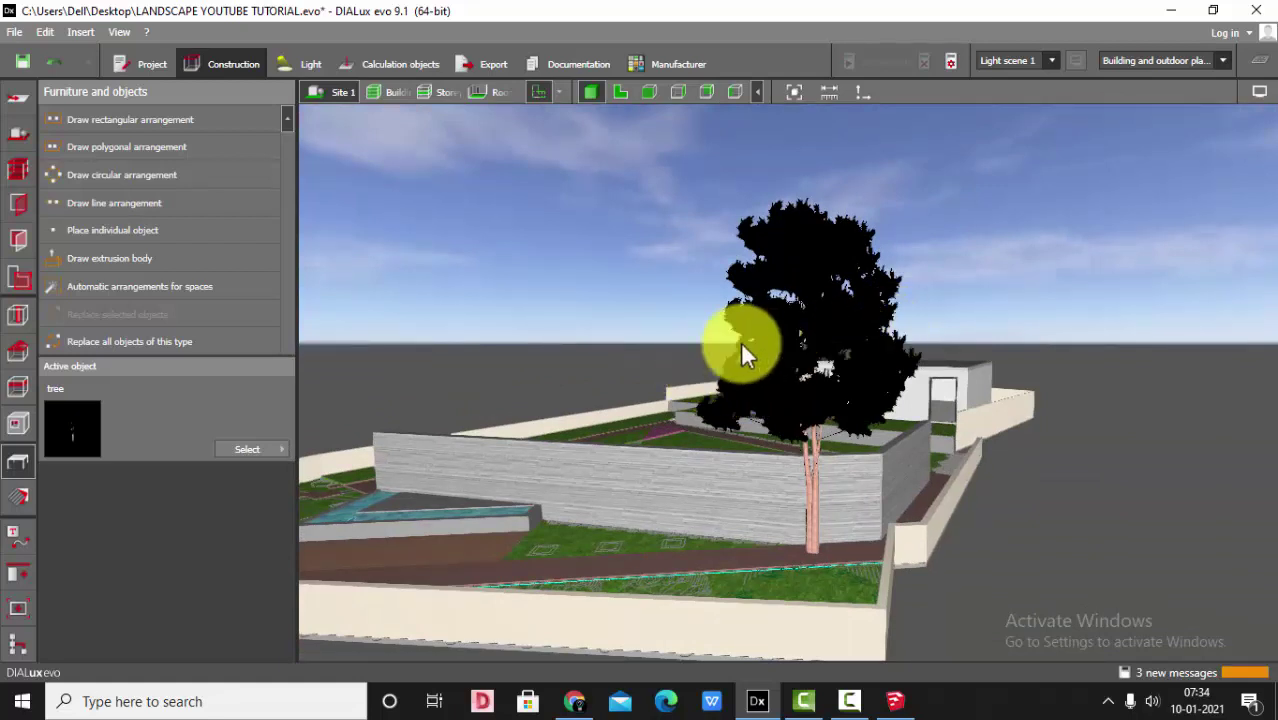
pyautogui.moveTo(719, 348); pyautogui.dragTo(798, 440)
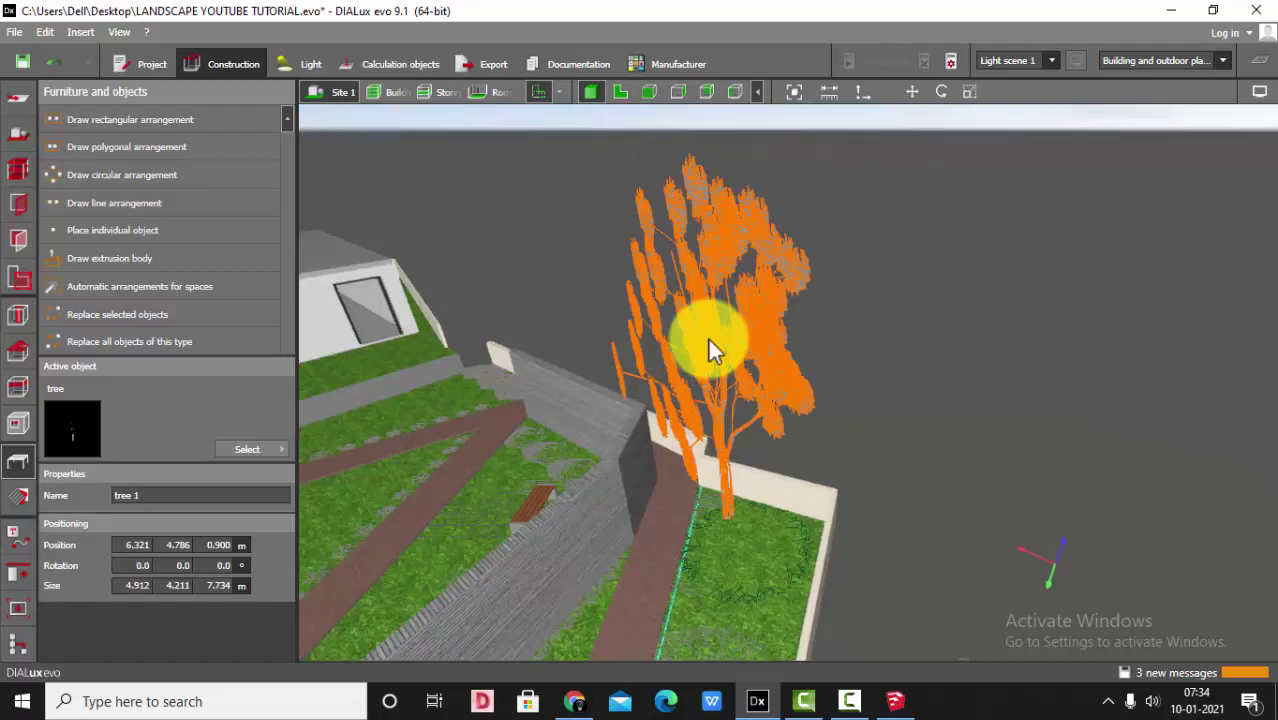
# Rotate the tree in plan view to about 122° and shift it onto the round tree symbol, at about X 5.7 m, Y 4.0 m
pyautogui.click(620, 91)
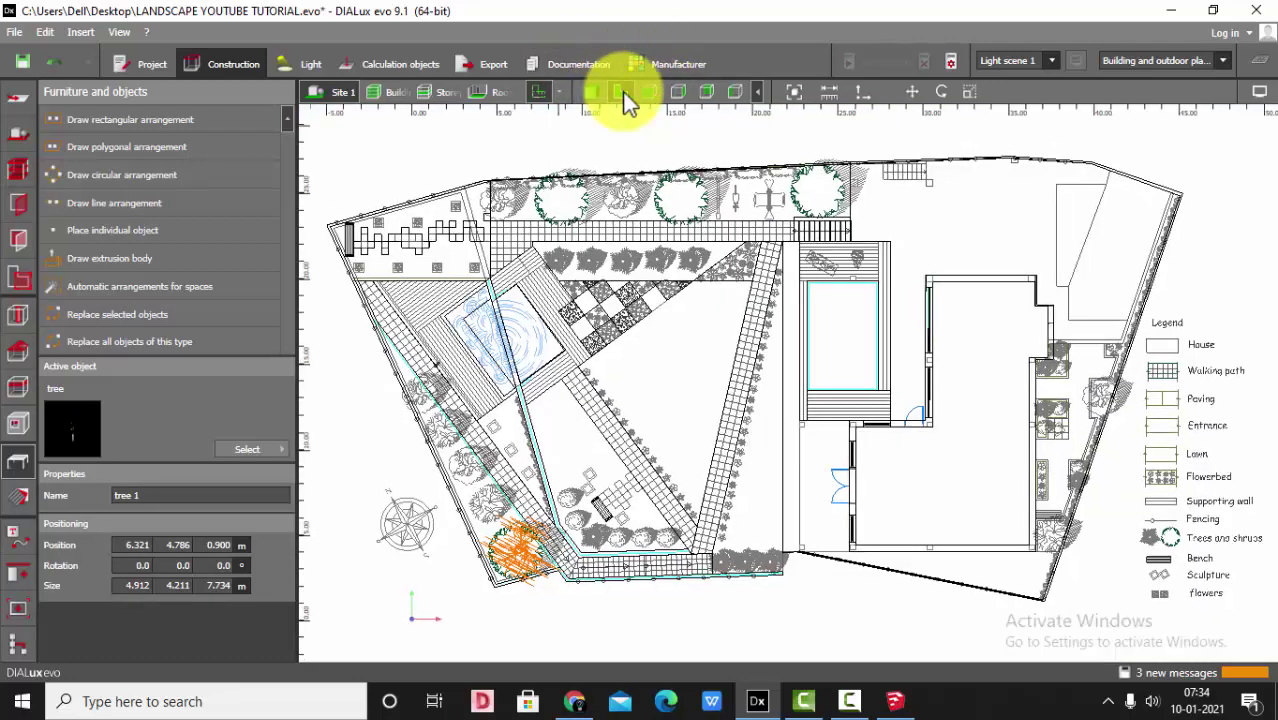
pyautogui.scroll(2, 470, 625)
pyautogui.scroll(3, 461, 624)
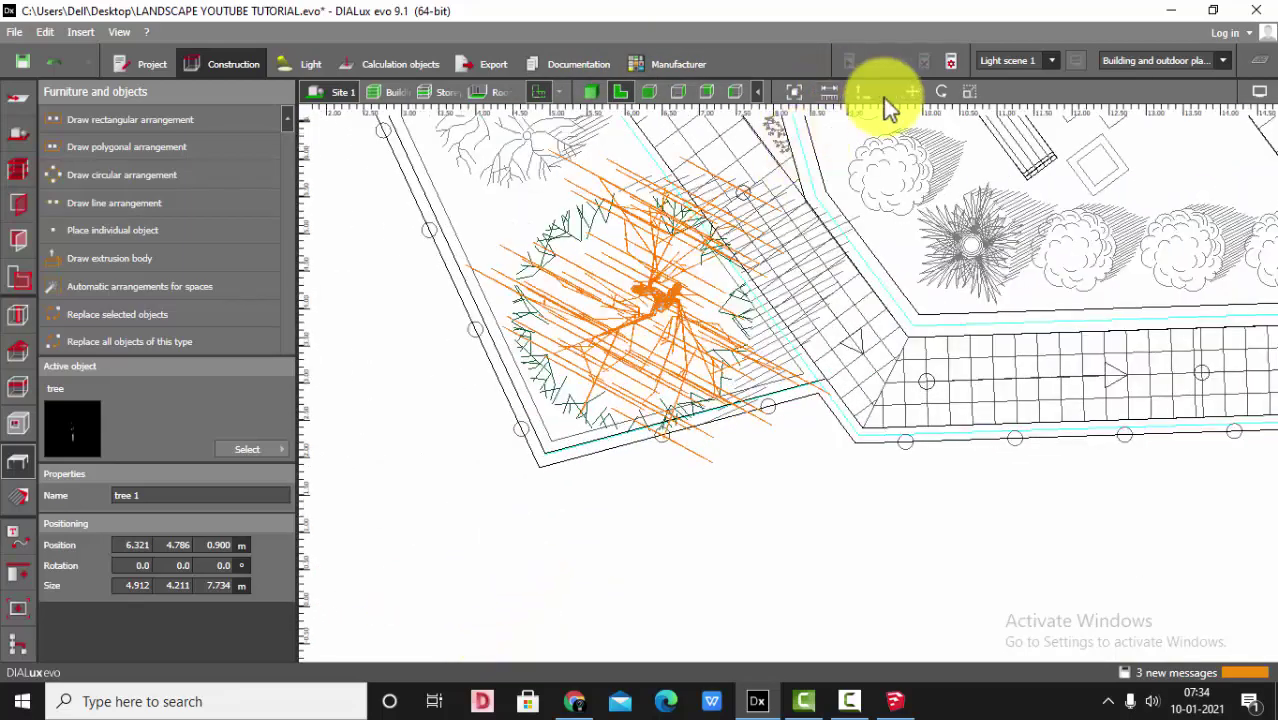
pyautogui.click(941, 91)
pyautogui.moveTo(740, 310); pyautogui.dragTo(600, 295)
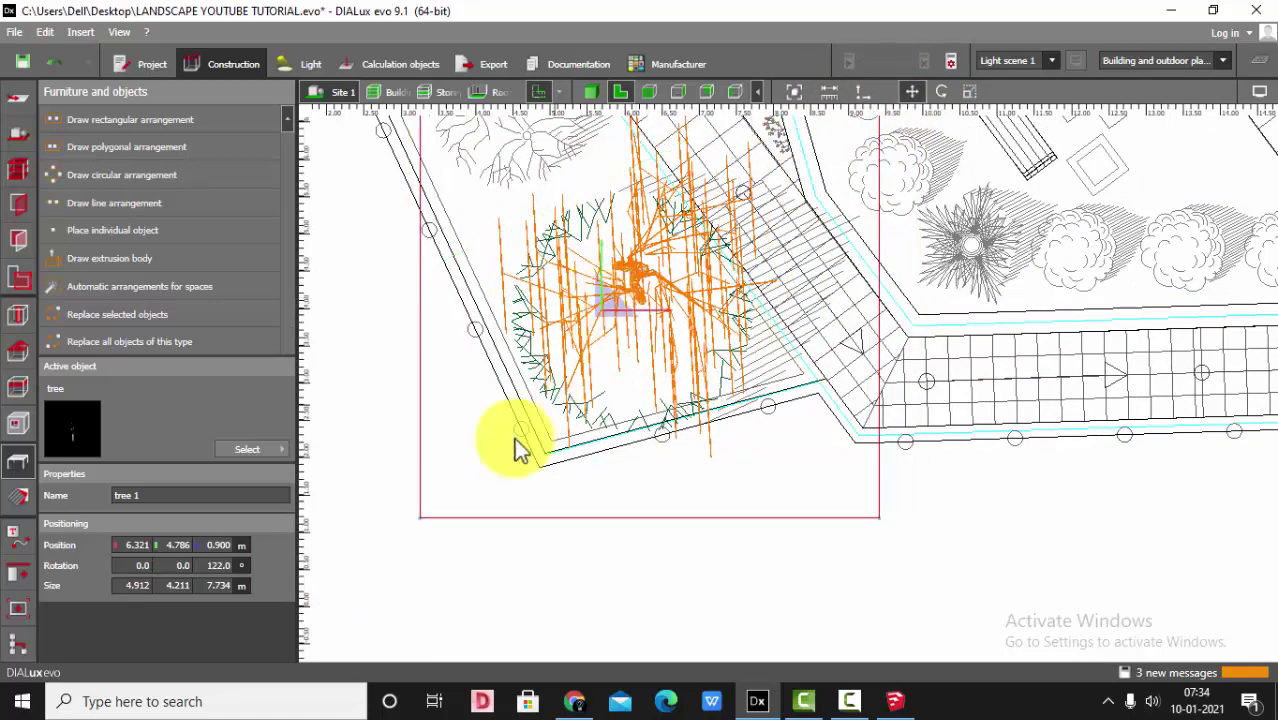
pyautogui.click(371, 442)
# Examine the rotated tree and the whole landscape site in 3D from near and far
pyautogui.click(591, 92)
pyautogui.moveTo(678, 280); pyautogui.dragTo(537, 182, button='right')
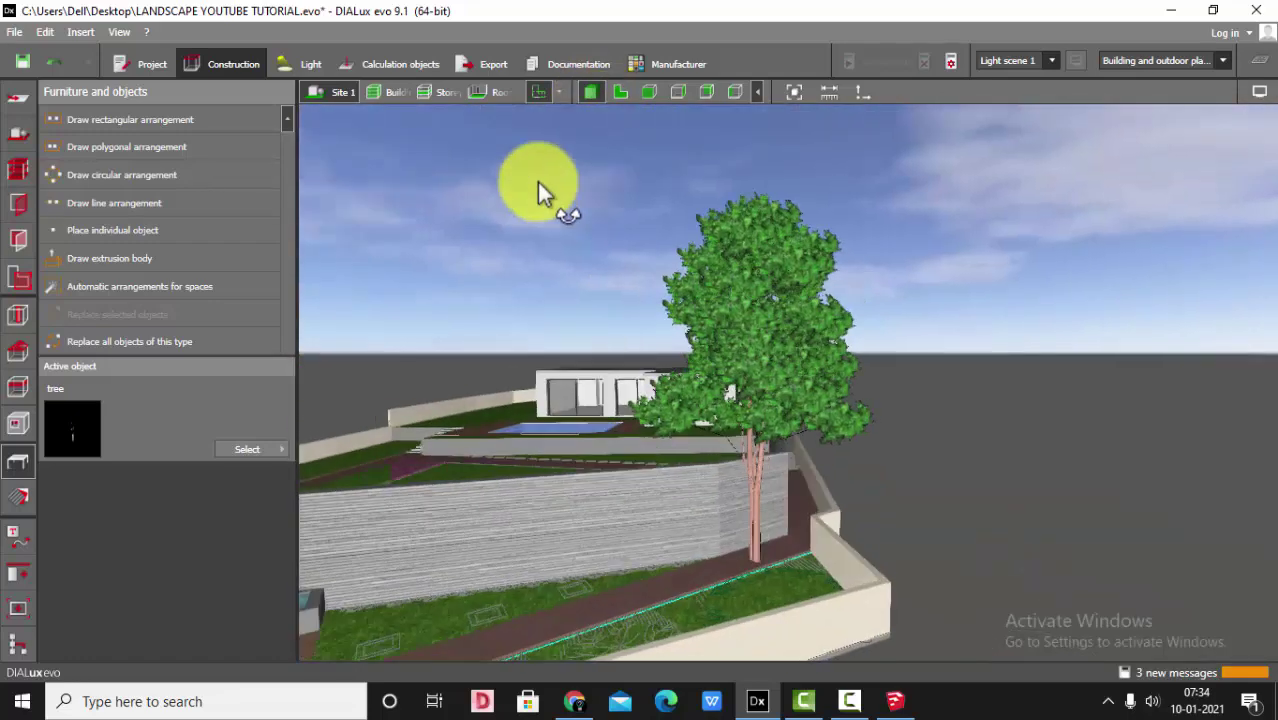
pyautogui.scroll(-3, 1028, 353)
pyautogui.moveTo(1028, 353); pyautogui.dragTo(1035, 322, button='right')
pyautogui.scroll(-2, 1028, 310)
pyautogui.scroll(2, 498, 333)
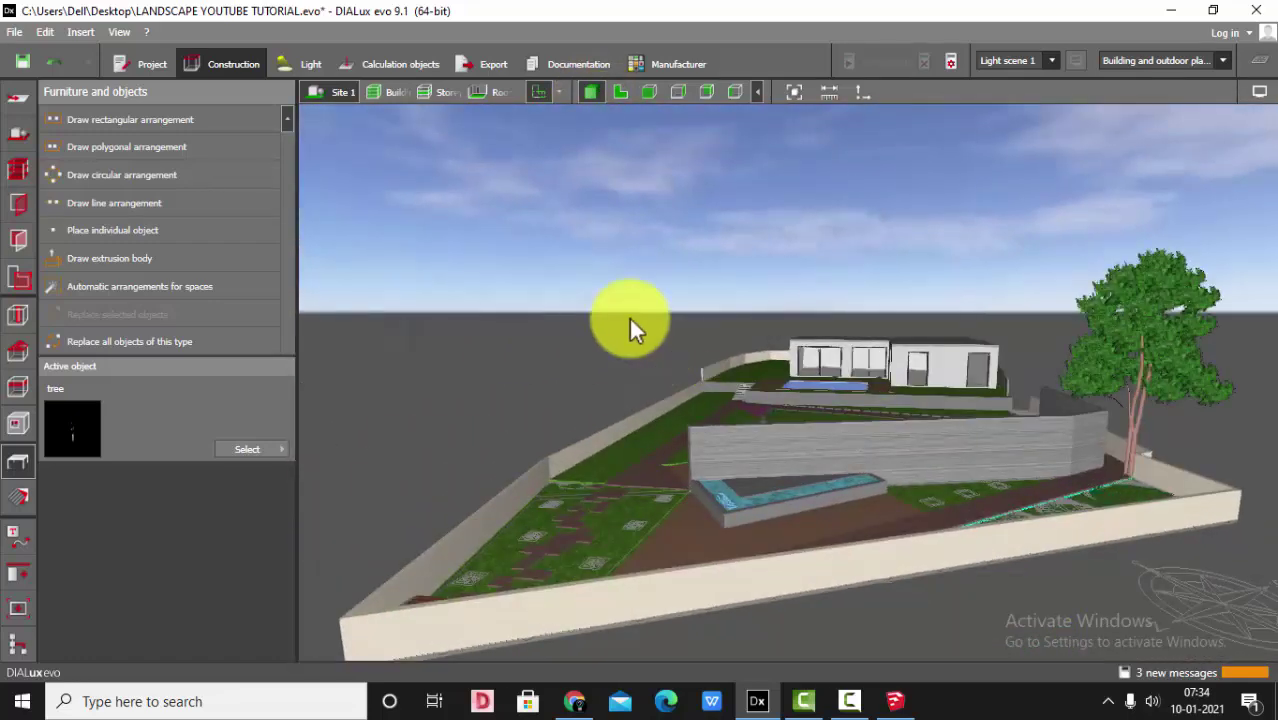
pyautogui.scroll(1, 801, 388)
# Scale the tree down further to about 2.1 × 1.8 × 3.4 m in the 3D view
pyautogui.moveTo(801, 388); pyautogui.dragTo(987, 285, button='right')
pyautogui.click(985, 285)
pyautogui.click(969, 91)
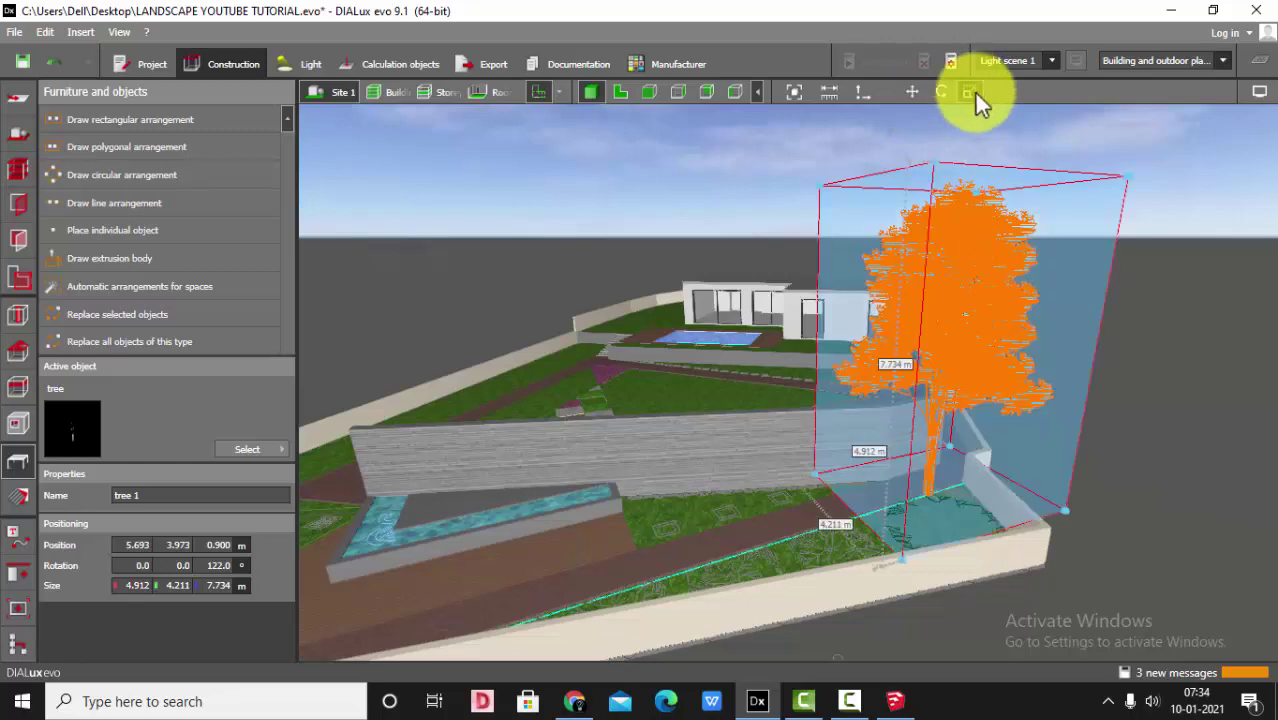
pyautogui.moveTo(1127, 175); pyautogui.dragTo(943, 383)
pyautogui.click(1090, 379)
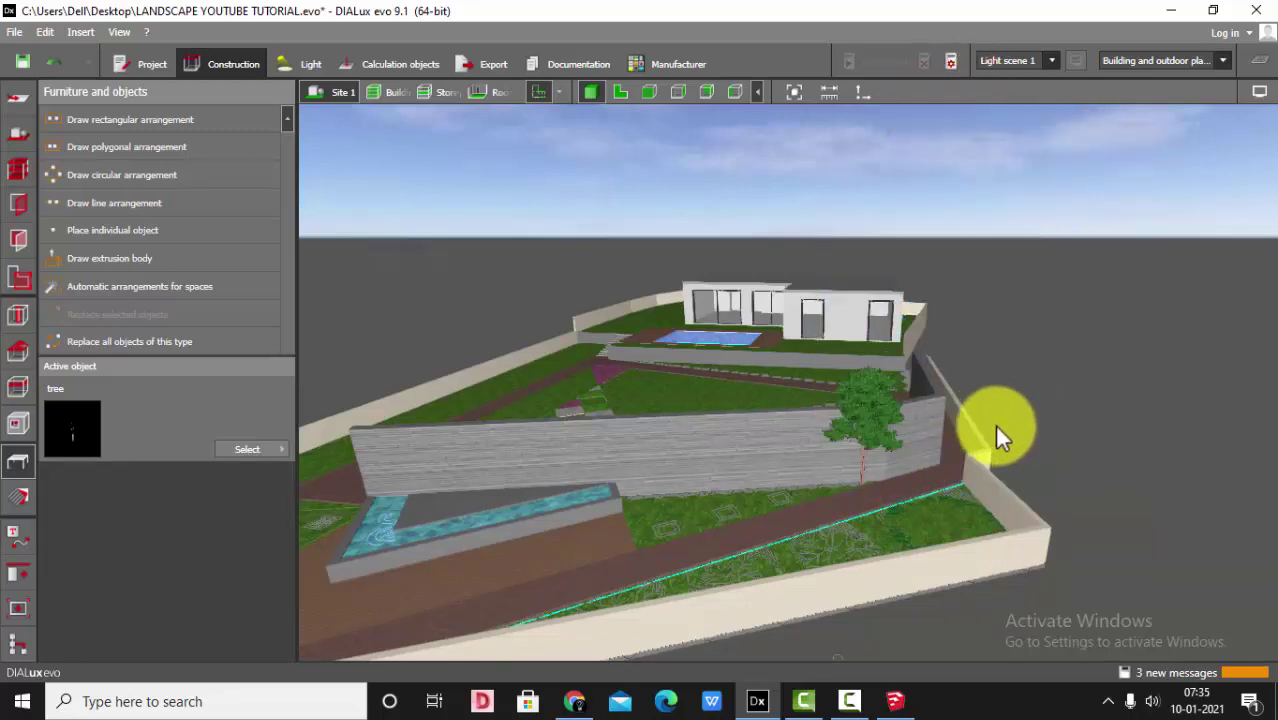
# Shift the scaled tree back onto the large round tree symbol at the site corner in plan view, at about X 5.87 m, Y 3.95 m
pyautogui.moveTo(994, 423); pyautogui.dragTo(1040, 399, button='right')
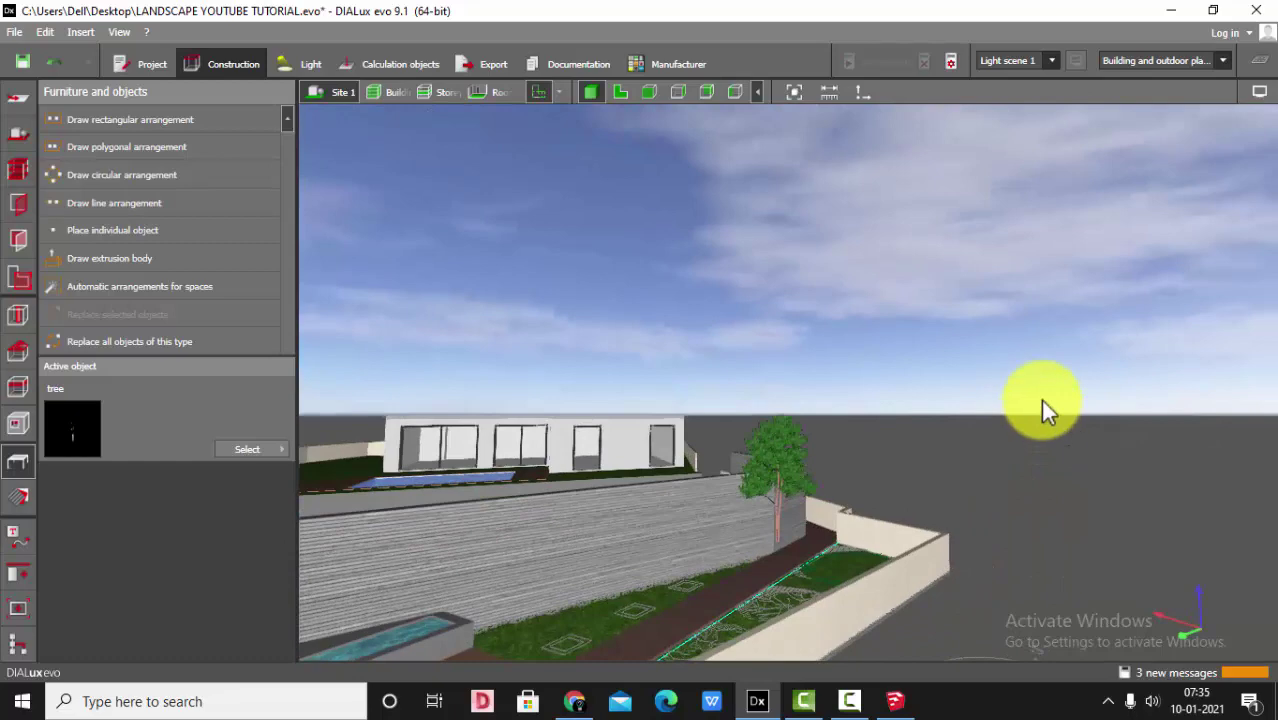
pyautogui.click(792, 92)
pyautogui.moveTo(901, 239); pyautogui.dragTo(921, 402, button='right')
pyautogui.scroll(4, 921, 402)
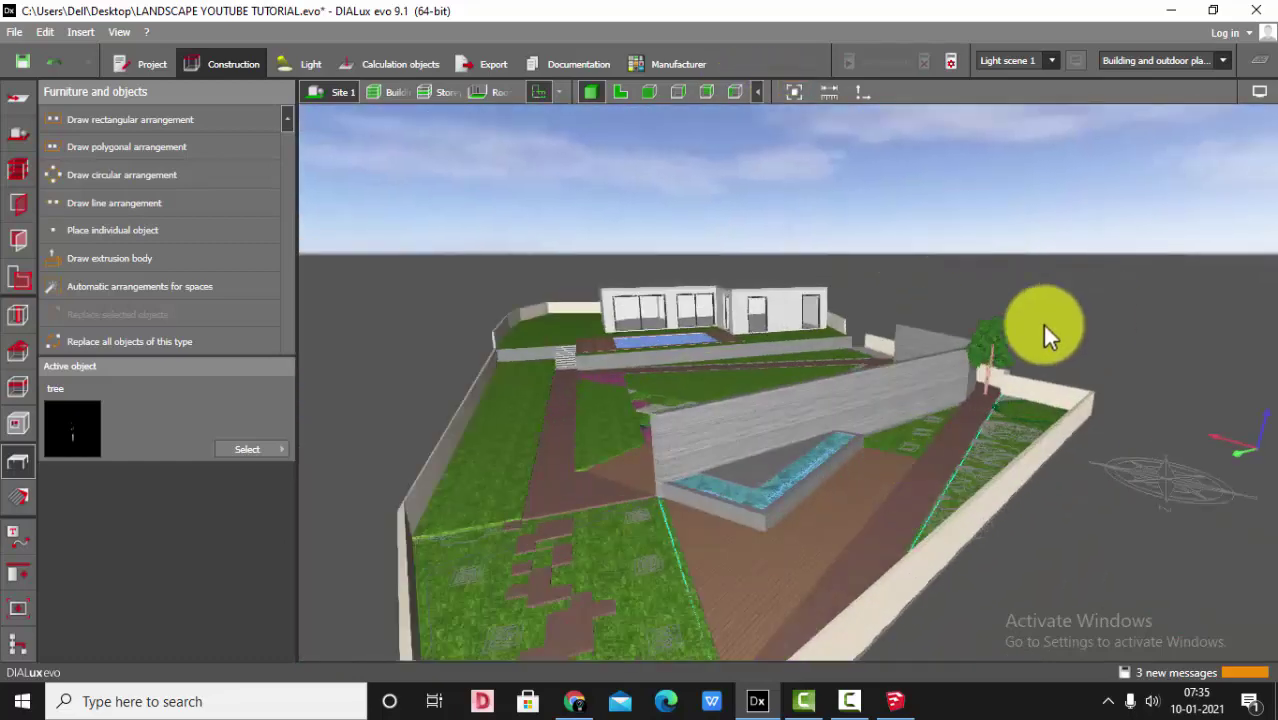
pyautogui.moveTo(1042, 323); pyautogui.dragTo(989, 374, button='right')
pyautogui.click(983, 348)
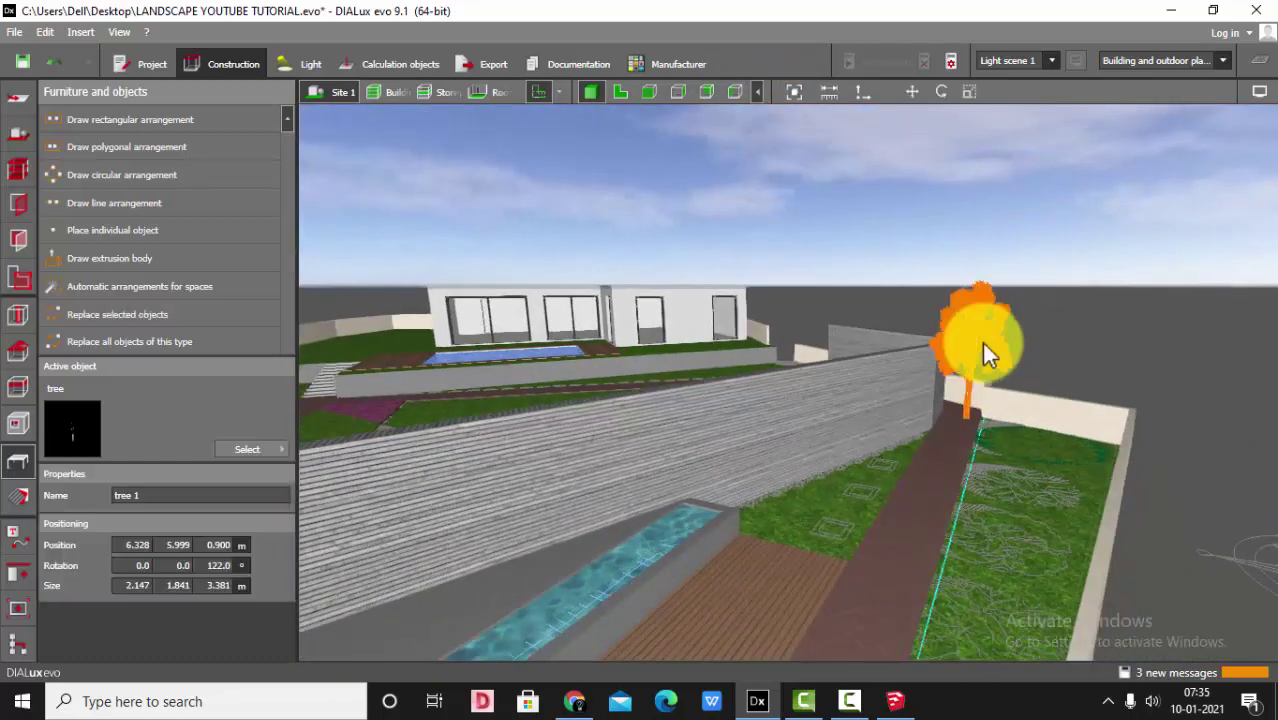
pyautogui.click(626, 98)
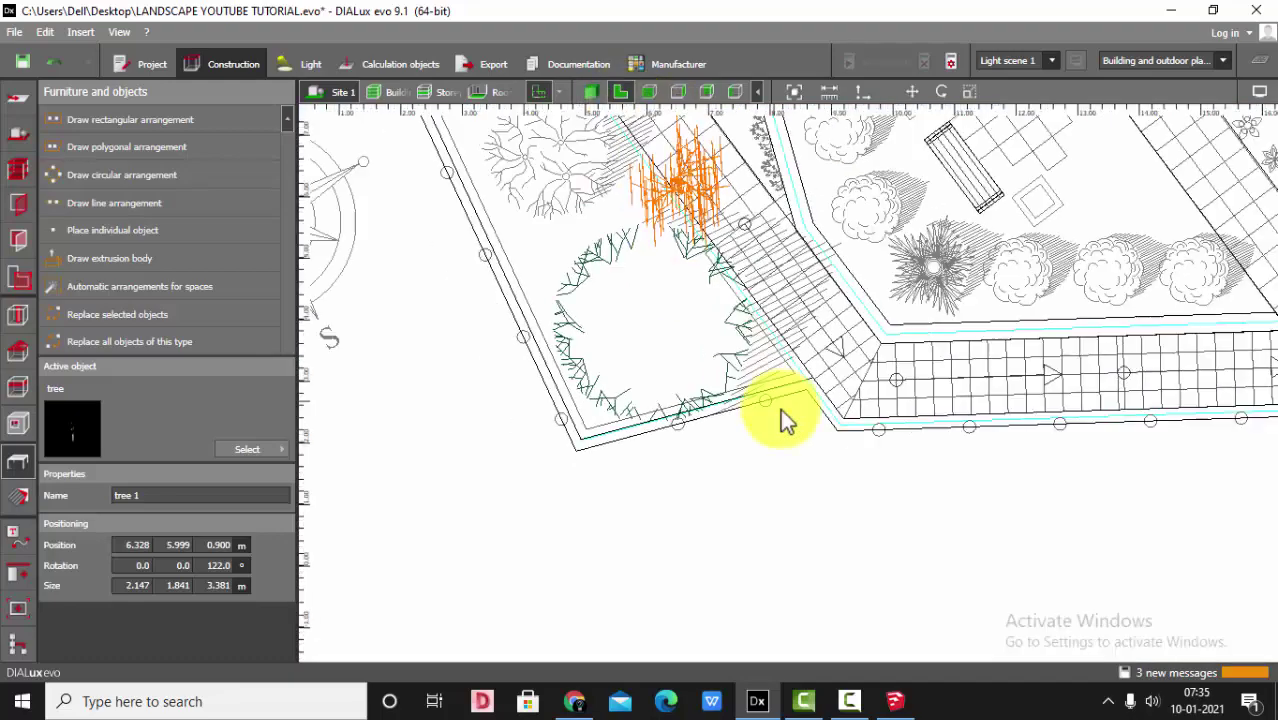
pyautogui.click(912, 92)
pyautogui.scroll(2, 654, 241)
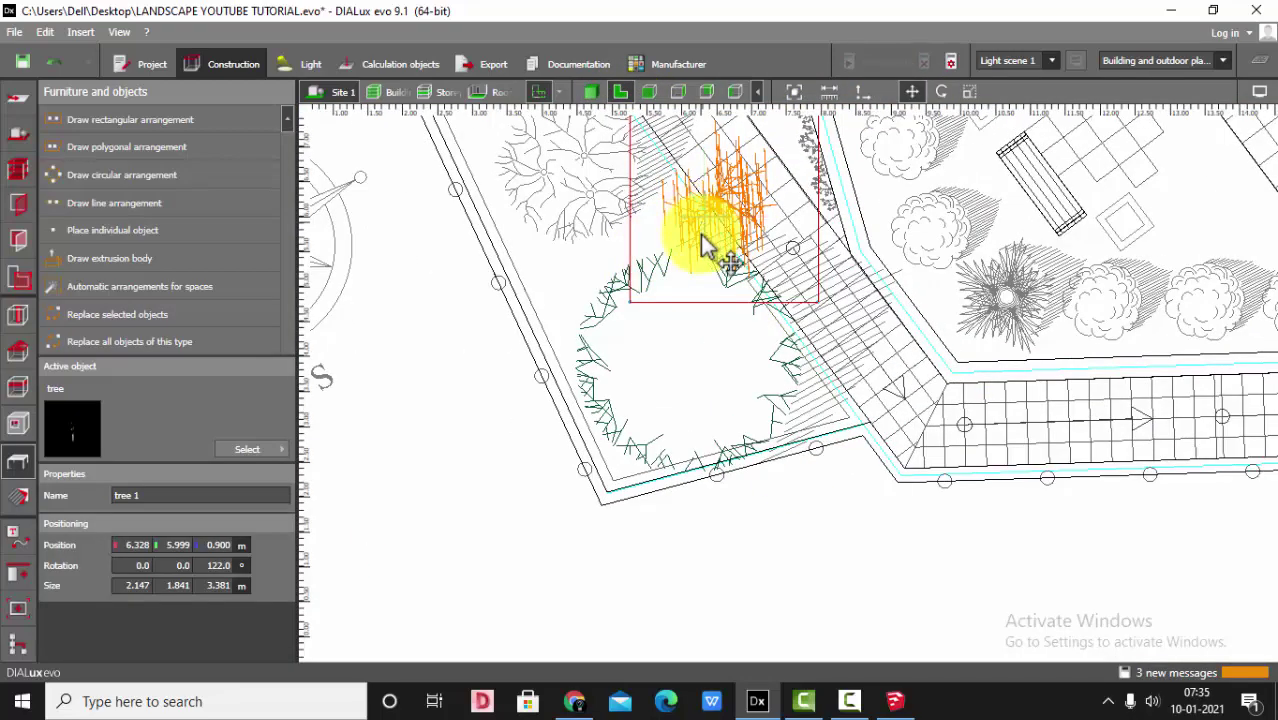
pyautogui.moveTo(700, 234); pyautogui.dragTo(667, 367)
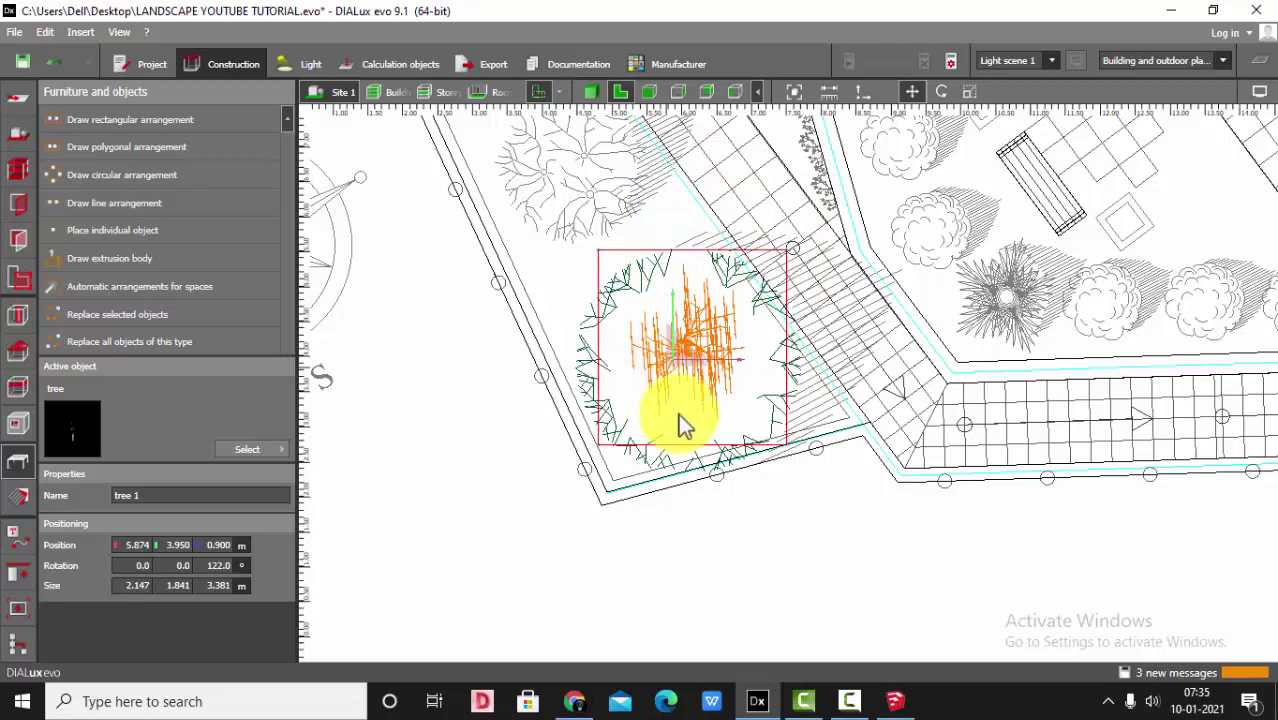
# Place a copy of the tree on the adjacent tree symbol, at about X 4.06 m, Y 6.62 m, and rotate it to about 143°
pyautogui.scroll(-2, 679, 422)
pyautogui.scroll(1, 595, 383)
pyautogui.hotkey('ctrl', 'v')
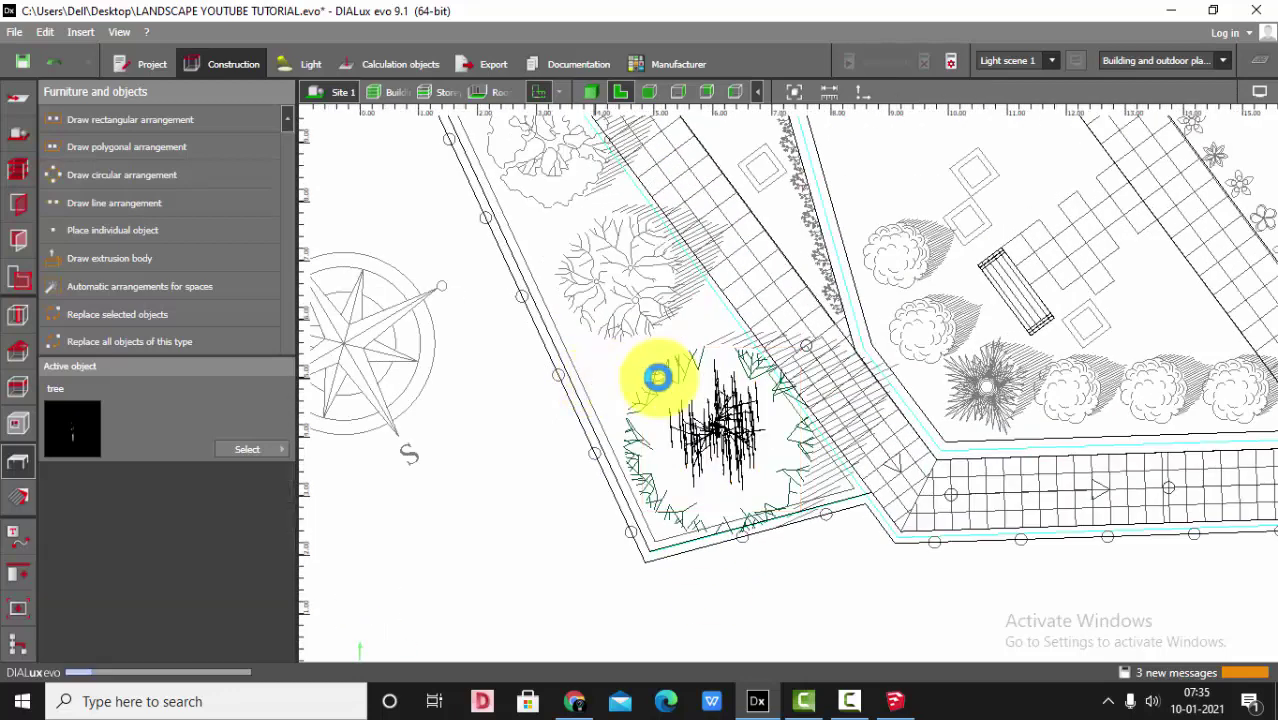
pyautogui.moveTo(716, 436); pyautogui.dragTo(609, 279)
pyautogui.scroll(1, 528, 277)
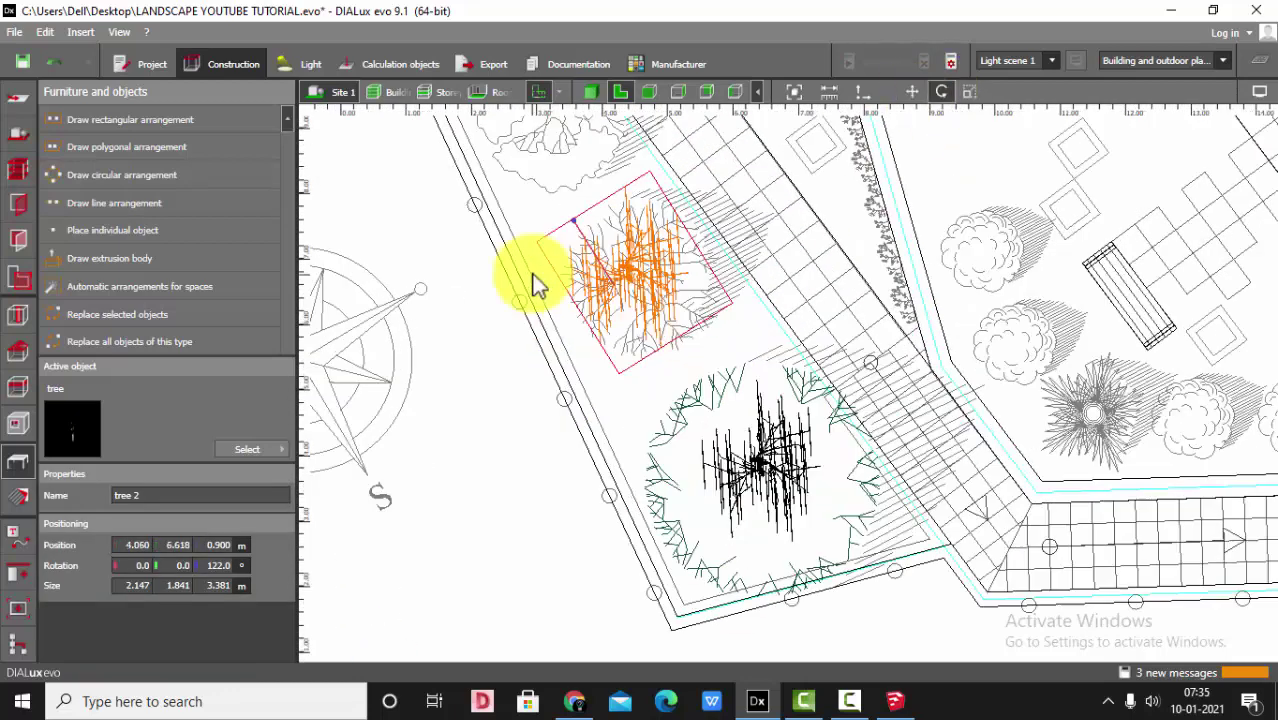
# Scale the corner tree up in plan, to about 2.57 m wide, to fill the large round symbol
pyautogui.click(712, 500)
pyautogui.click(969, 92)
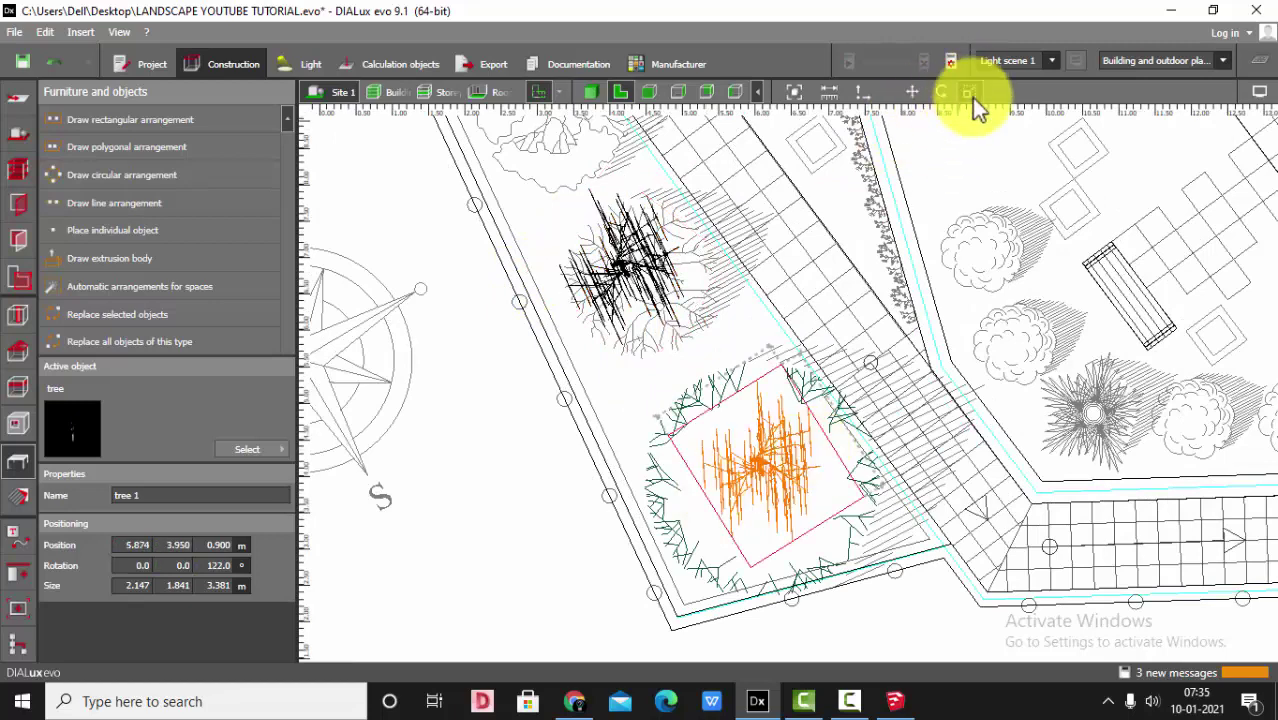
pyautogui.moveTo(797, 531); pyautogui.dragTo(657, 530)
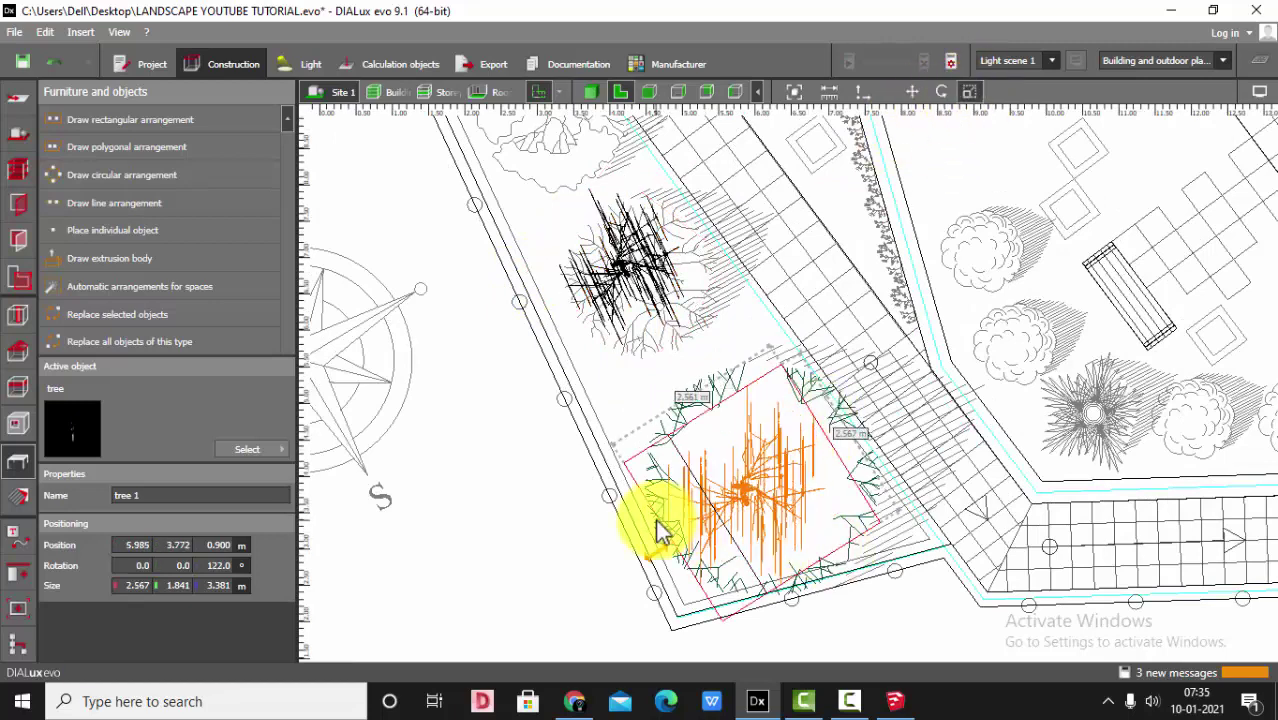
pyautogui.moveTo(708, 411); pyautogui.dragTo(695, 388)
pyautogui.scroll(-2, 818, 492)
# Copy the second tree onto the third tree symbol along the path, at about X 2.98 m, Y 8.81 m
pyautogui.click(686, 398)
pyautogui.click(704, 380)
pyautogui.scroll(-2, 716, 372)
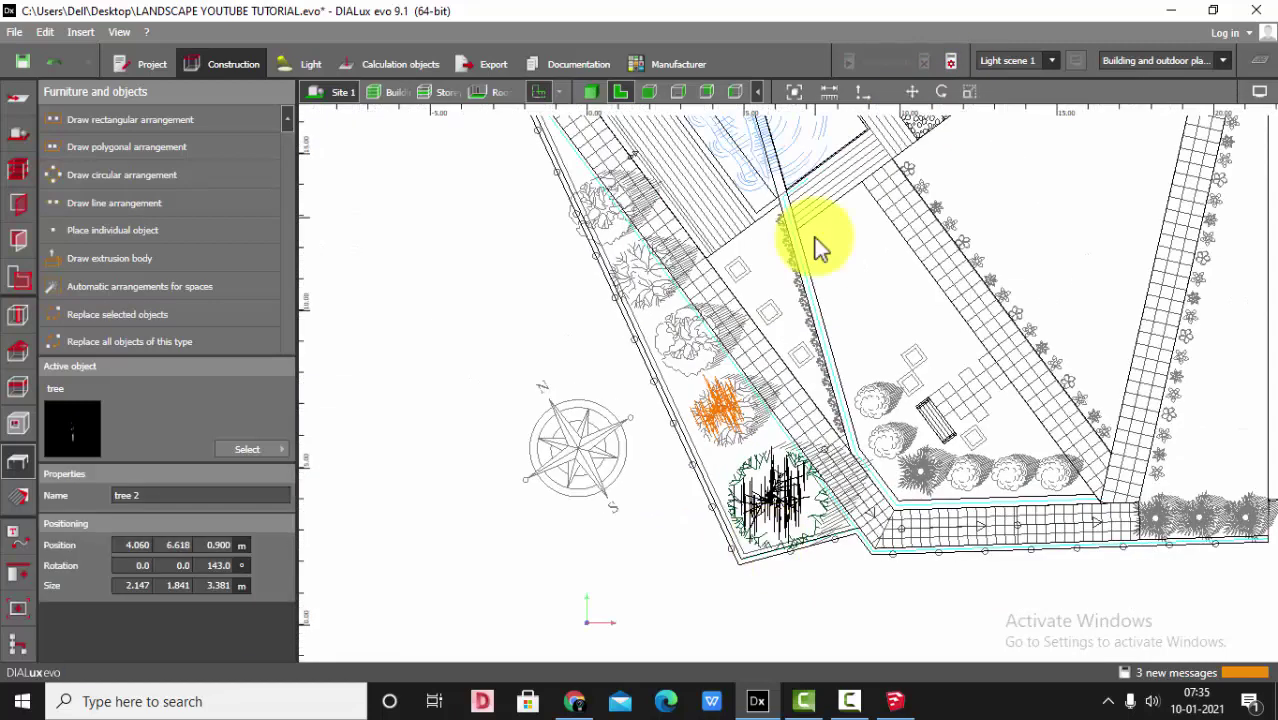
pyautogui.scroll(2, 720, 403)
pyautogui.moveTo(719, 402); pyautogui.dragTo(674, 308)
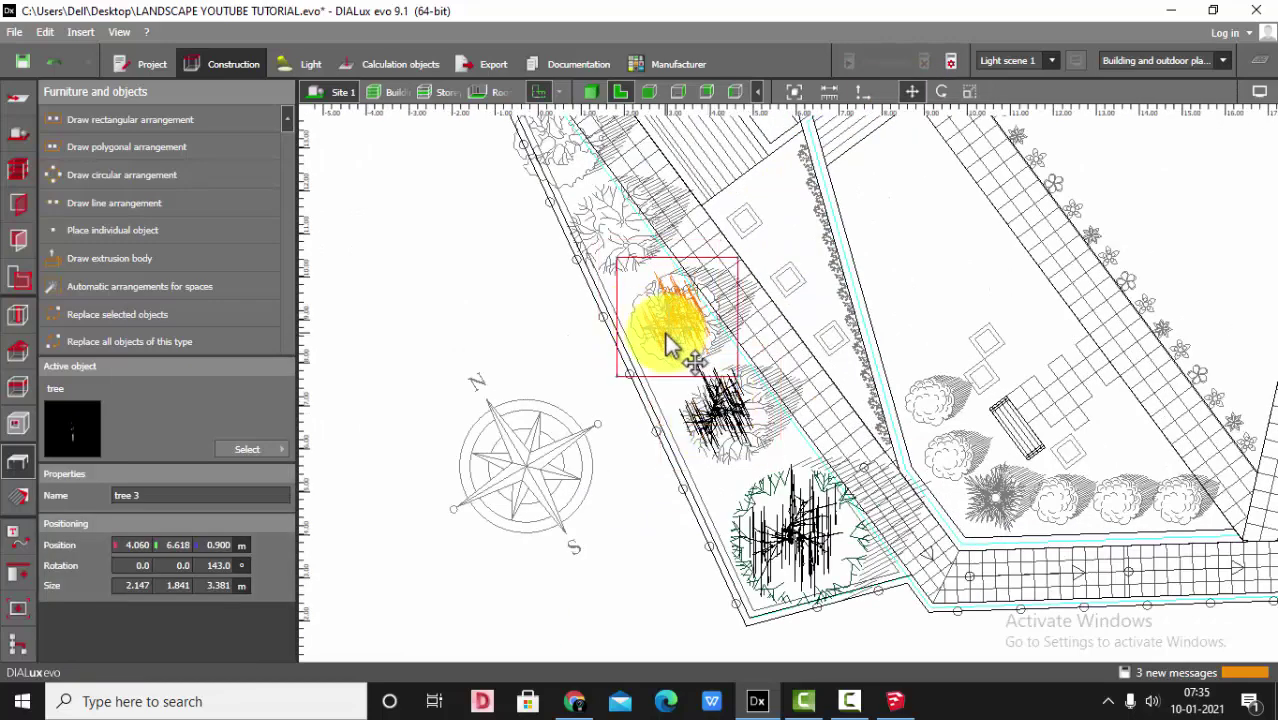
pyautogui.click(673, 369)
# Place two more tree copies on the remaining symbols of the row, at about X 1.57 m, Y 11.09 m and X 0.35 m, Y 13.08 m
pyautogui.moveTo(718, 414); pyautogui.dragTo(612, 221)
pyautogui.scroll(-1, 755, 414)
pyautogui.scroll(-3, 755, 414)
pyautogui.scroll(2, 562, 261)
pyautogui.hotkey('ctrl', 'v')
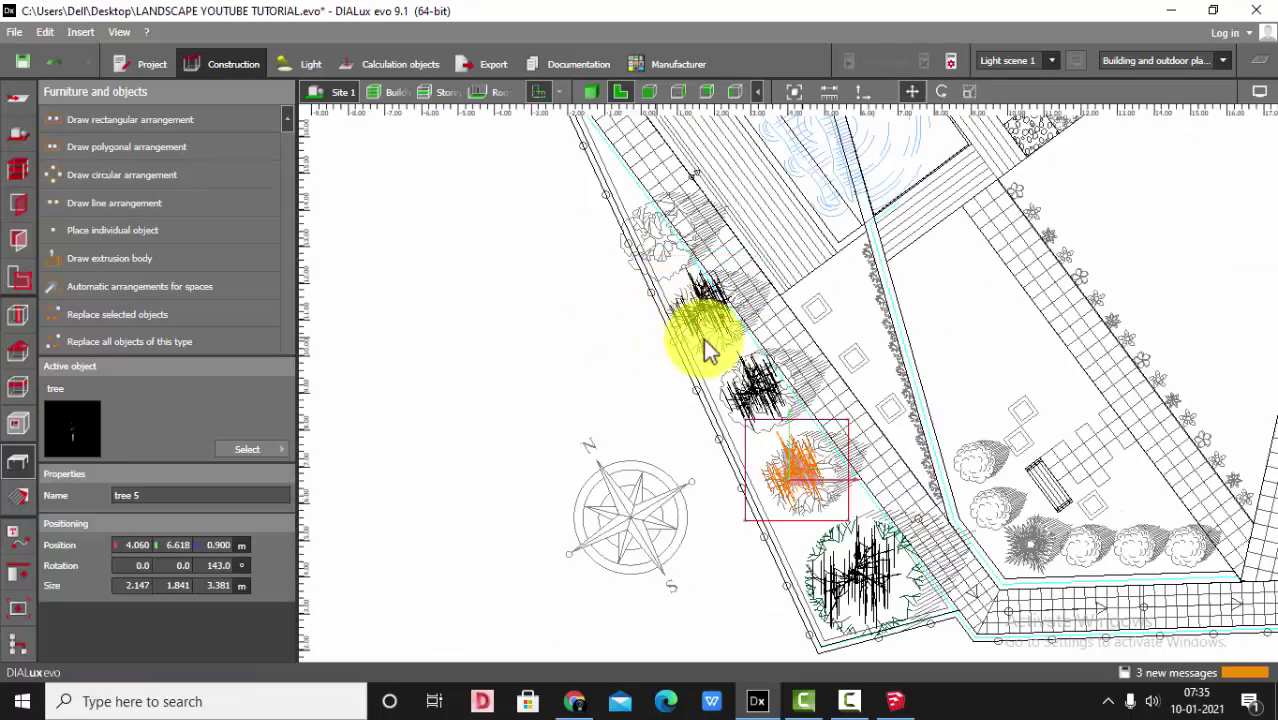
pyautogui.moveTo(795, 470); pyautogui.dragTo(662, 243)
pyautogui.scroll(-3, 616, 375)
pyautogui.click(620, 379)
pyautogui.scroll(-3, 620, 379)
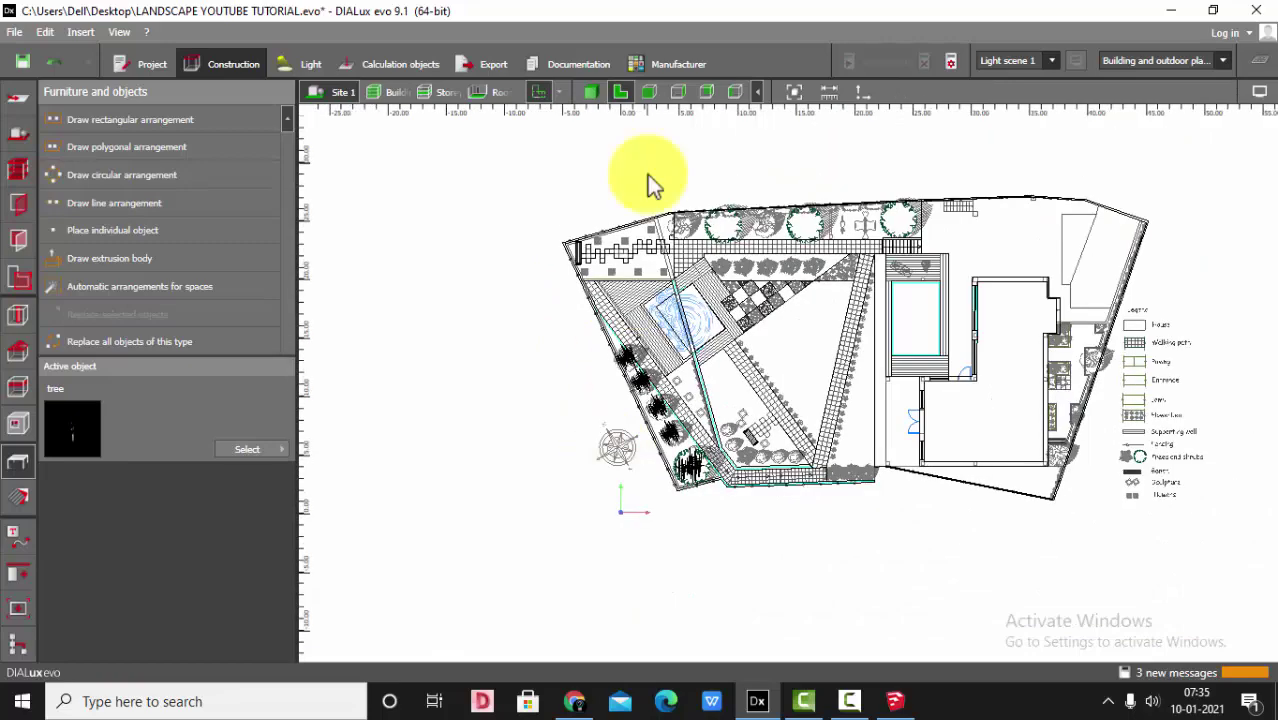
# Examine the row of five trees along the boundary wall in 3D from several sides
pyautogui.click(591, 92)
pyautogui.moveTo(591, 118); pyautogui.dragTo(578, 310, button='right')
pyautogui.scroll(-3, 578, 310)
pyautogui.moveTo(578, 310); pyautogui.dragTo(977, 445)
pyautogui.scroll(5, 1055, 443)
pyautogui.moveTo(1055, 443); pyautogui.dragTo(722, 409, button='right')
pyautogui.scroll(-3, 722, 409)
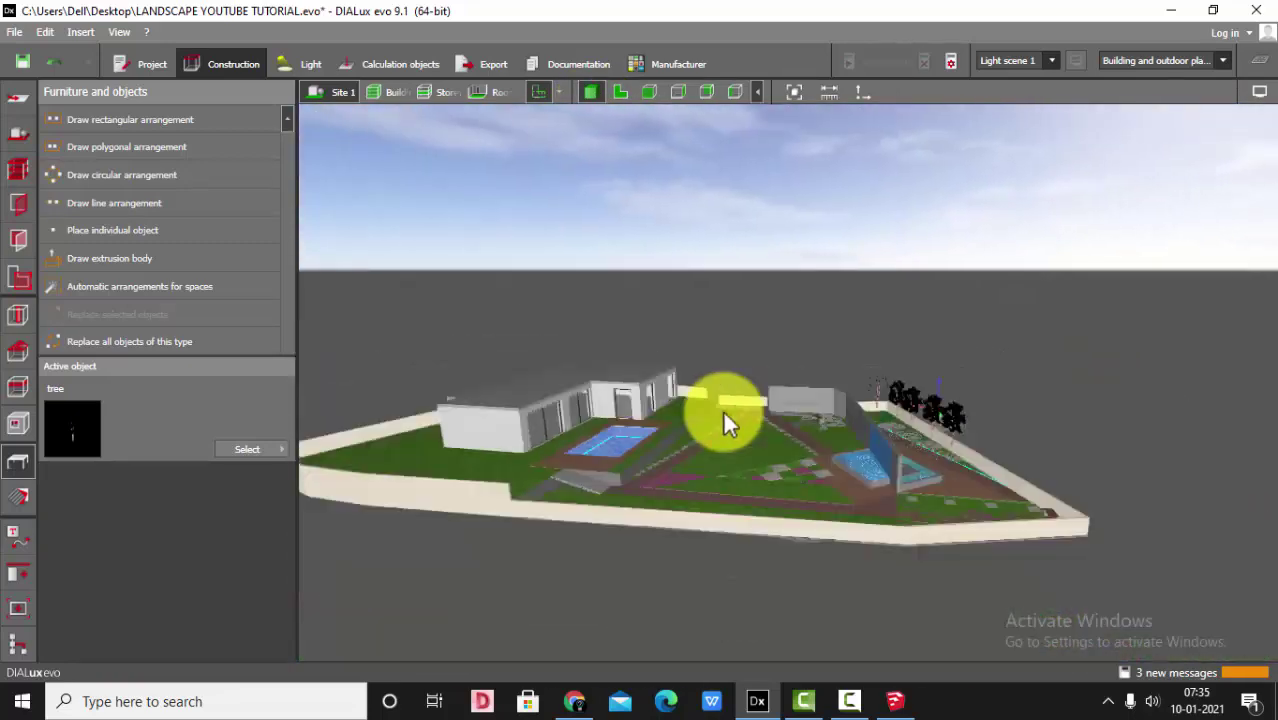
pyautogui.scroll(3, 885, 440)
pyautogui.moveTo(885, 440); pyautogui.dragTo(808, 464, button='right')
pyautogui.moveTo(808, 464); pyautogui.dragTo(840, 464)
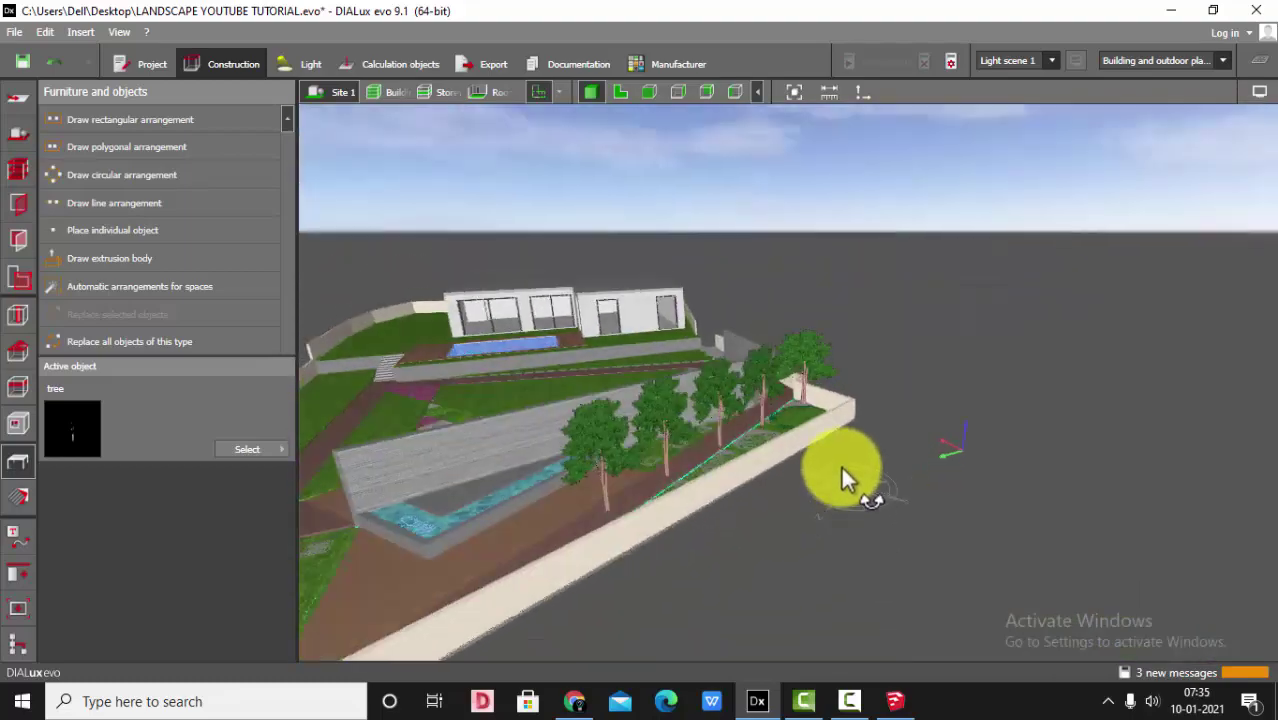
pyautogui.scroll(3, 840, 464)
# Rotate the second tree of the row to about 84° in plan view
pyautogui.click(790, 386)
pyautogui.click(620, 92)
pyautogui.scroll(5, 670, 456)
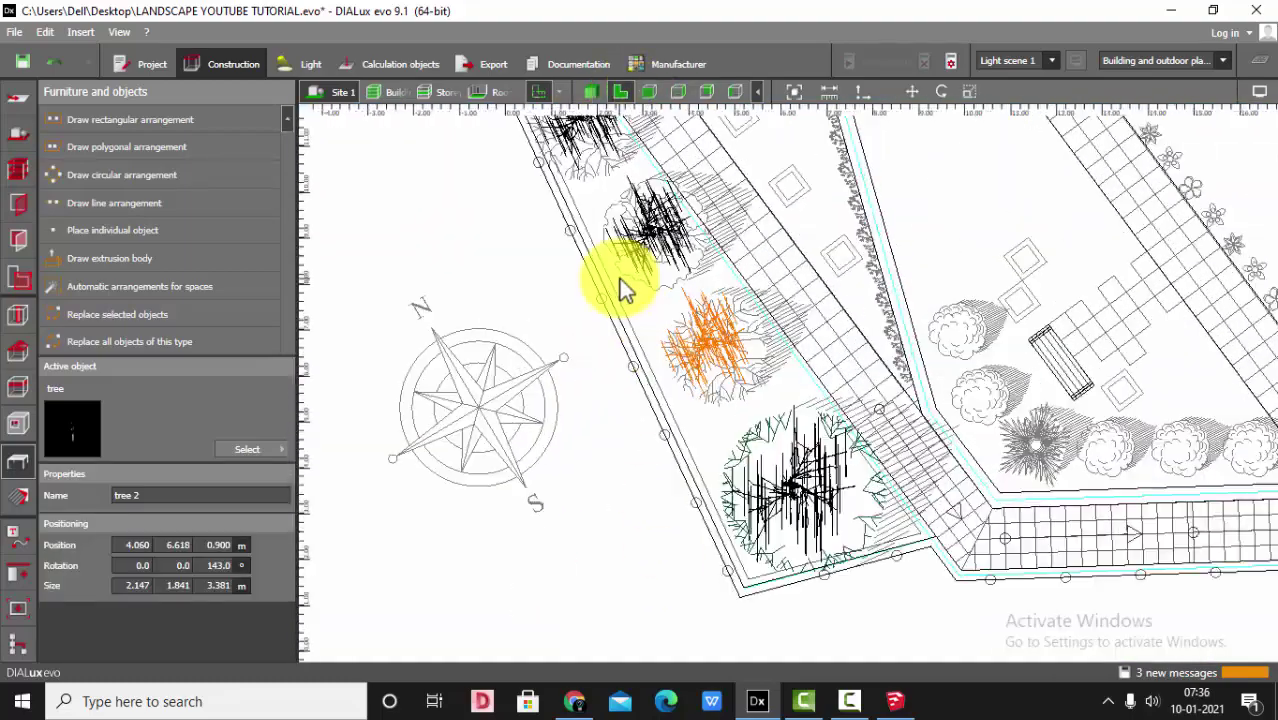
pyautogui.click(941, 92)
pyautogui.scroll(3, 639, 351)
pyautogui.moveTo(715, 305); pyautogui.dragTo(711, 306)
pyautogui.scroll(-3, 826, 460)
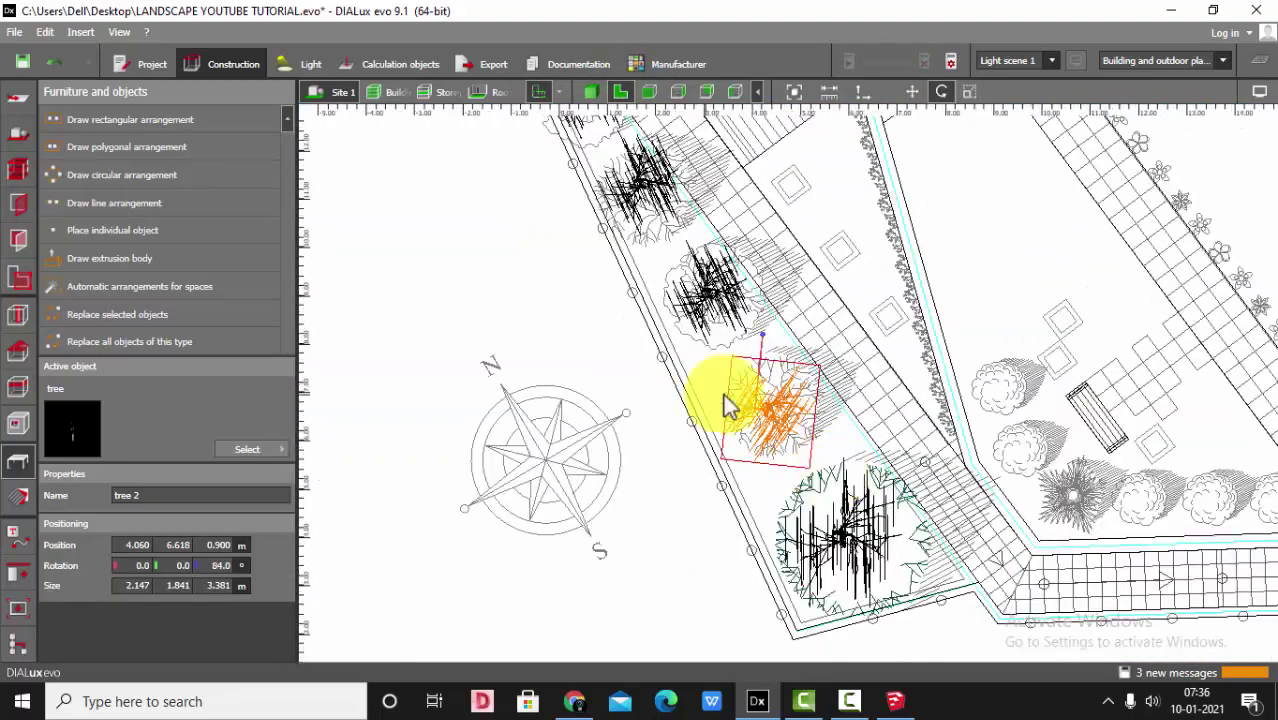
# Rotate the third tree of the row to about 88°
pyautogui.scroll(2, 668, 311)
pyautogui.click(722, 306)
pyautogui.click(941, 92)
pyautogui.scroll(1, 824, 195)
pyautogui.moveTo(640, 283); pyautogui.dragTo(717, 253)
pyautogui.scroll(-2, 740, 340)
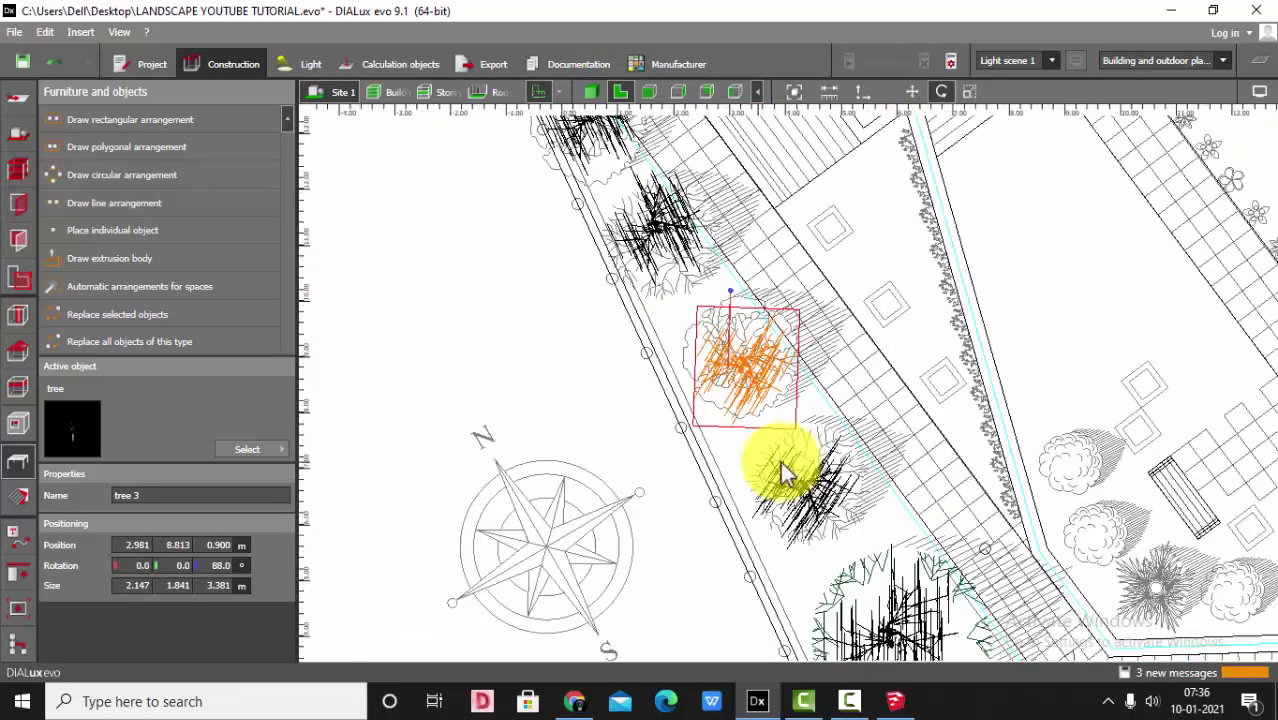
# Rotate the fourth tree of the row to a different angle and the fifth tree to about 77°
pyautogui.click(656, 214)
pyautogui.scroll(2, 550, 225)
pyautogui.scroll(-2, 633, 456)
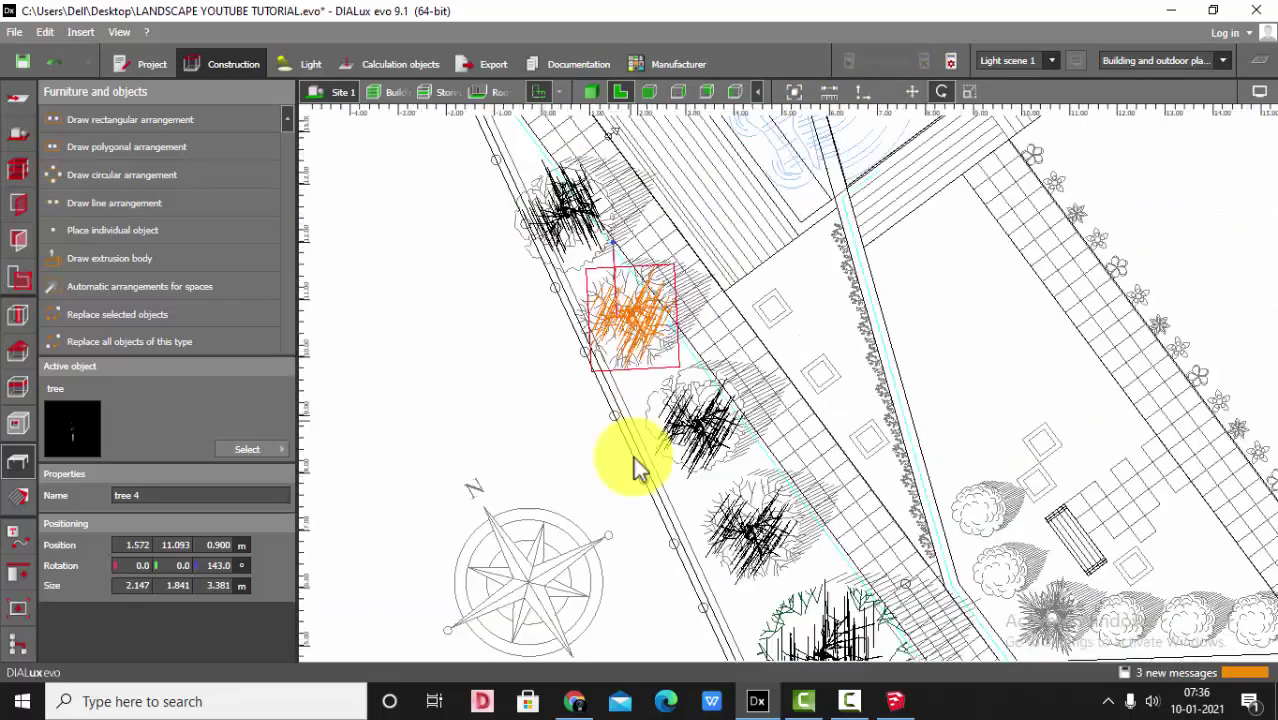
pyautogui.click(548, 210)
pyautogui.scroll(2, 679, 171)
pyautogui.moveTo(480, 182); pyautogui.dragTo(556, 131)
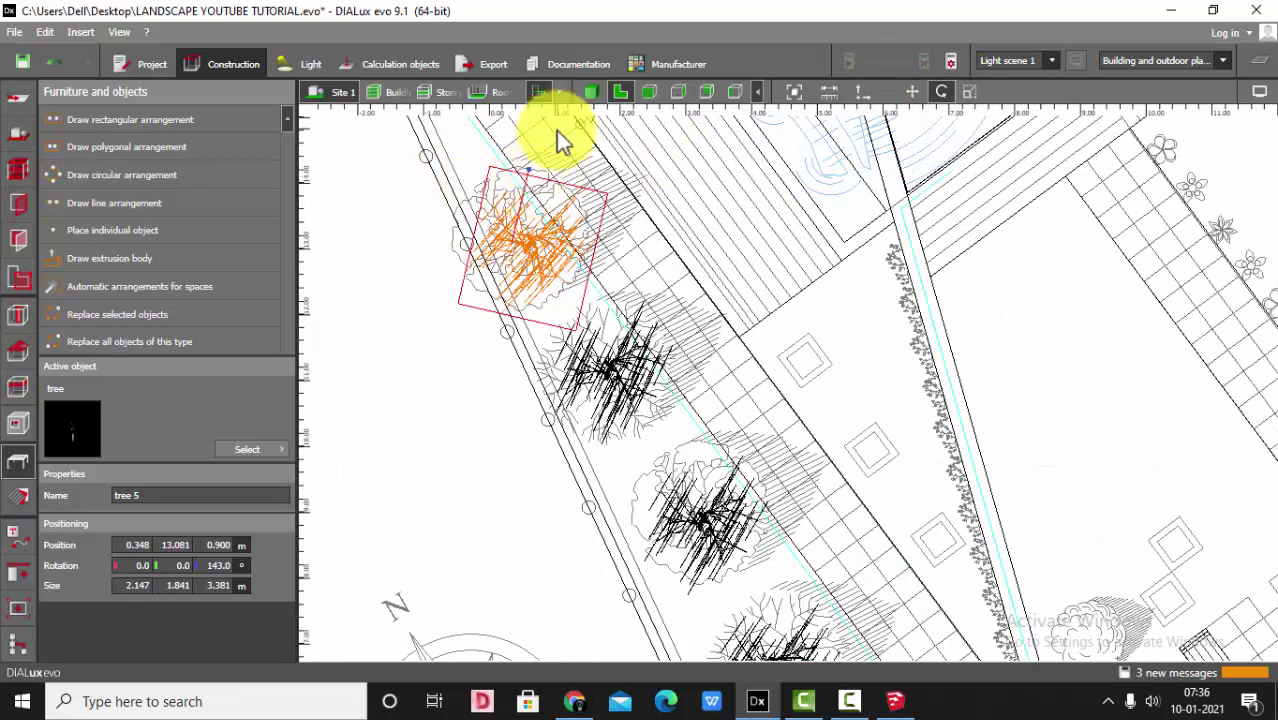
# Copy the fifth tree onto the first tree symbol along the plan's upper boundary, at about X 5.12 m, Y 24.60 m
pyautogui.click(591, 92)
pyautogui.moveTo(641, 301); pyautogui.dragTo(592, 301, button='right')
pyautogui.moveTo(591, 299); pyautogui.dragTo(869, 522)
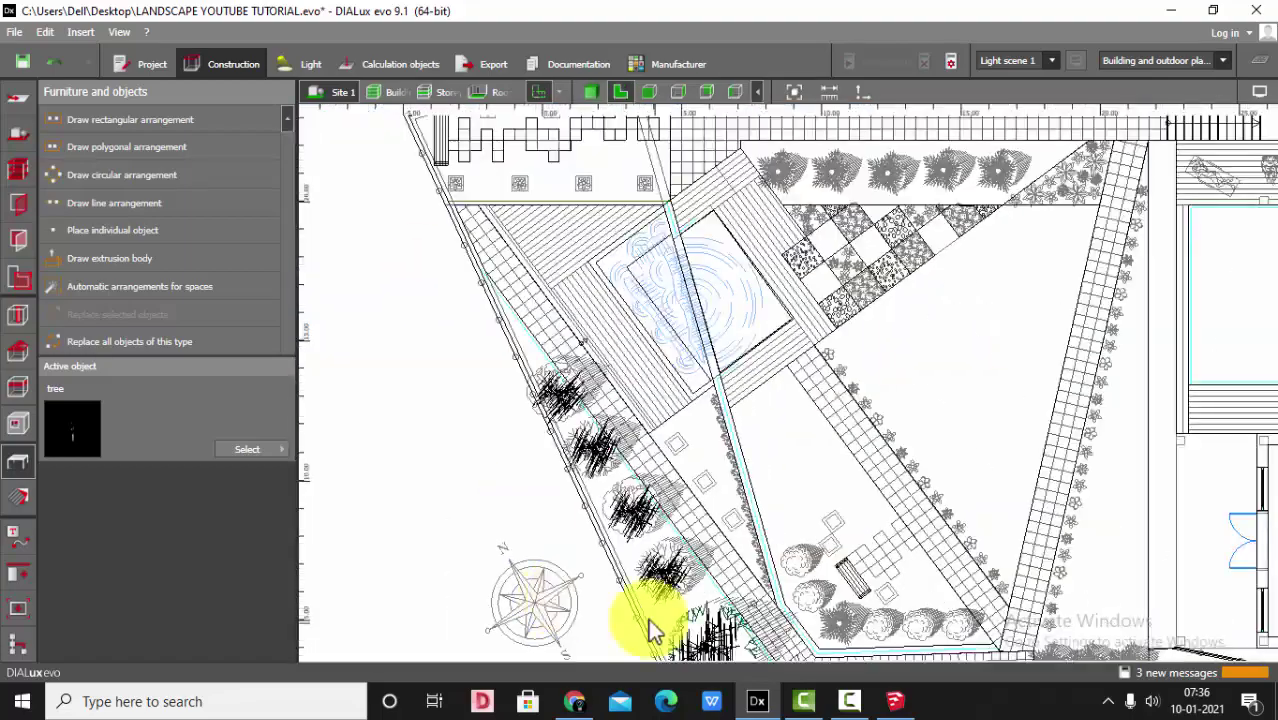
pyautogui.click(560, 478)
pyautogui.click(917, 95)
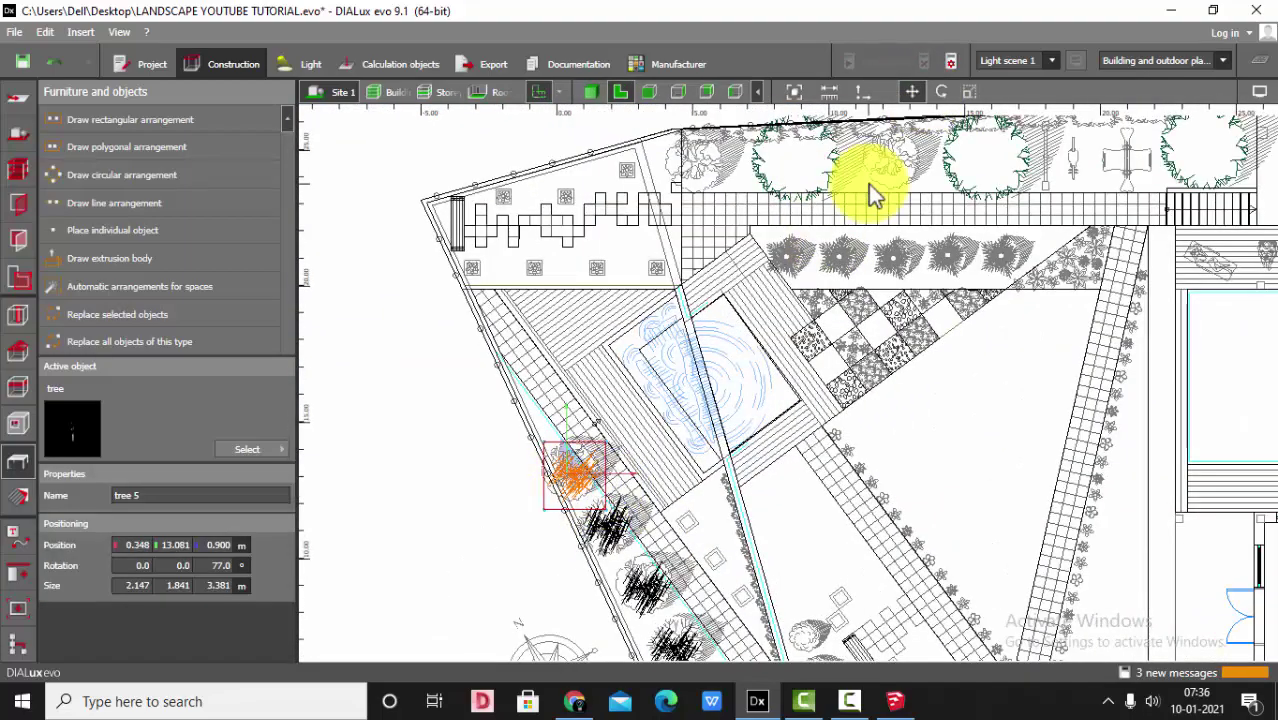
pyautogui.hotkey('ctrl', 'c')
pyautogui.hotkey('ctrl', 'v')
pyautogui.scroll(-2, 538, 620)
pyautogui.moveTo(563, 519); pyautogui.dragTo(633, 331)
pyautogui.scroll(5, 633, 340)
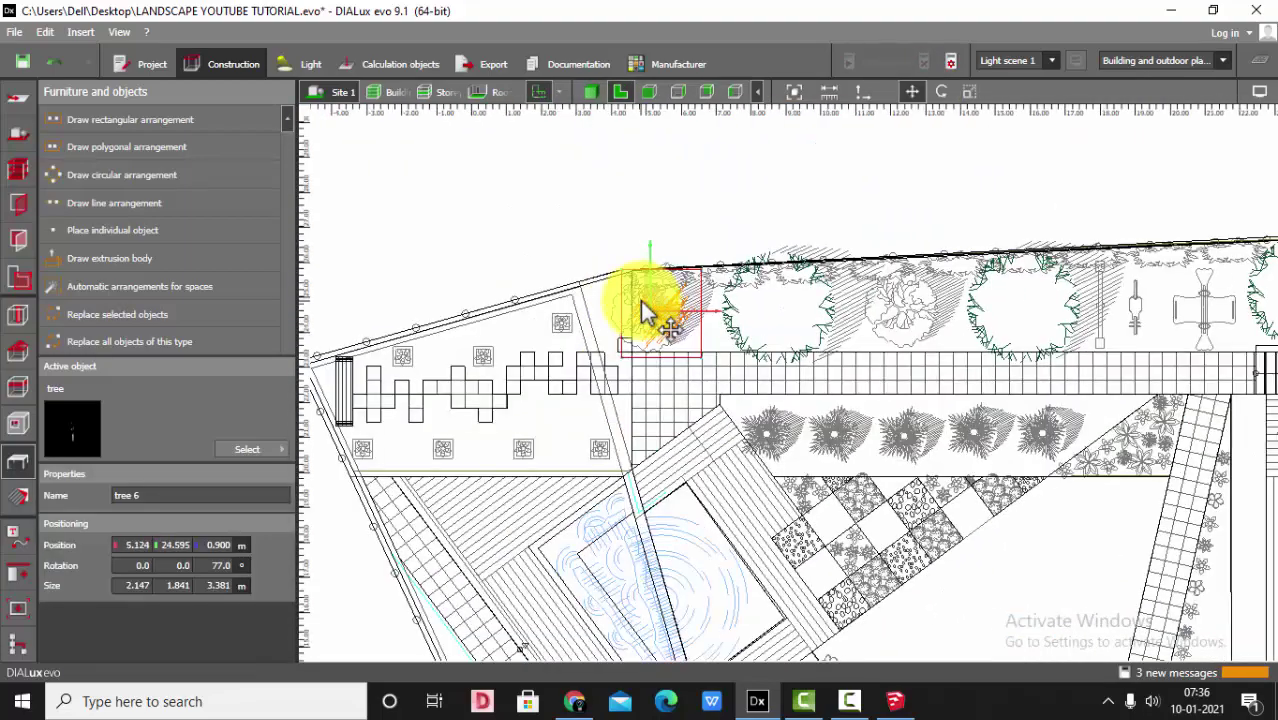
# Rotate the copied tree to about 23° and settle it on its symbol at about X 4.79 m, Y 24.60 m
pyautogui.click(685, 335)
pyautogui.click(941, 92)
pyautogui.moveTo(616, 250); pyautogui.dragTo(682, 296)
pyautogui.scroll(-2, 682, 296)
# Copy the rotated tree onto the neighbouring large round symbol, at about X 8.10 m, Y 24.78 m
pyautogui.click(911, 94)
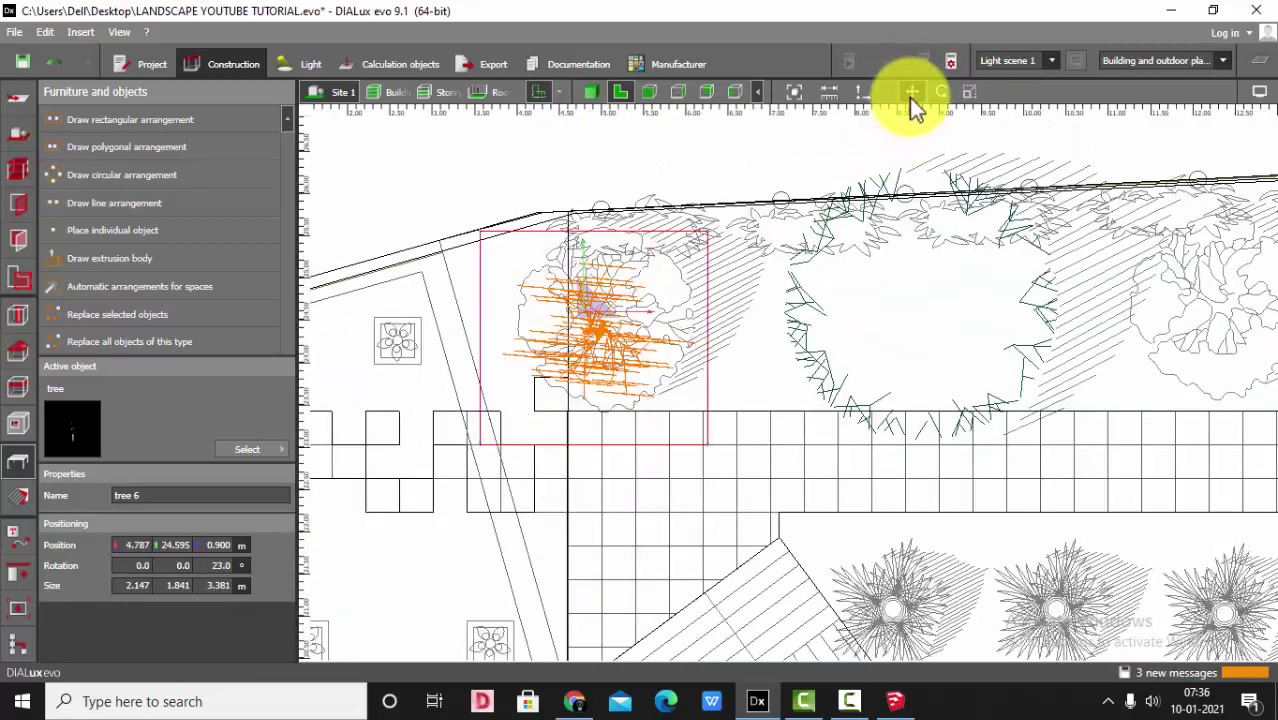
pyautogui.hotkey('ctrl', 'c')
pyautogui.hotkey('ctrl', 'v')
pyautogui.moveTo(618, 321); pyautogui.dragTo(896, 304)
# Scale the tree on the large round symbol up to about 3.09 × 2.49 m in plan to fill the symbol
pyautogui.click(966, 94)
pyautogui.scroll(1, 908, 410)
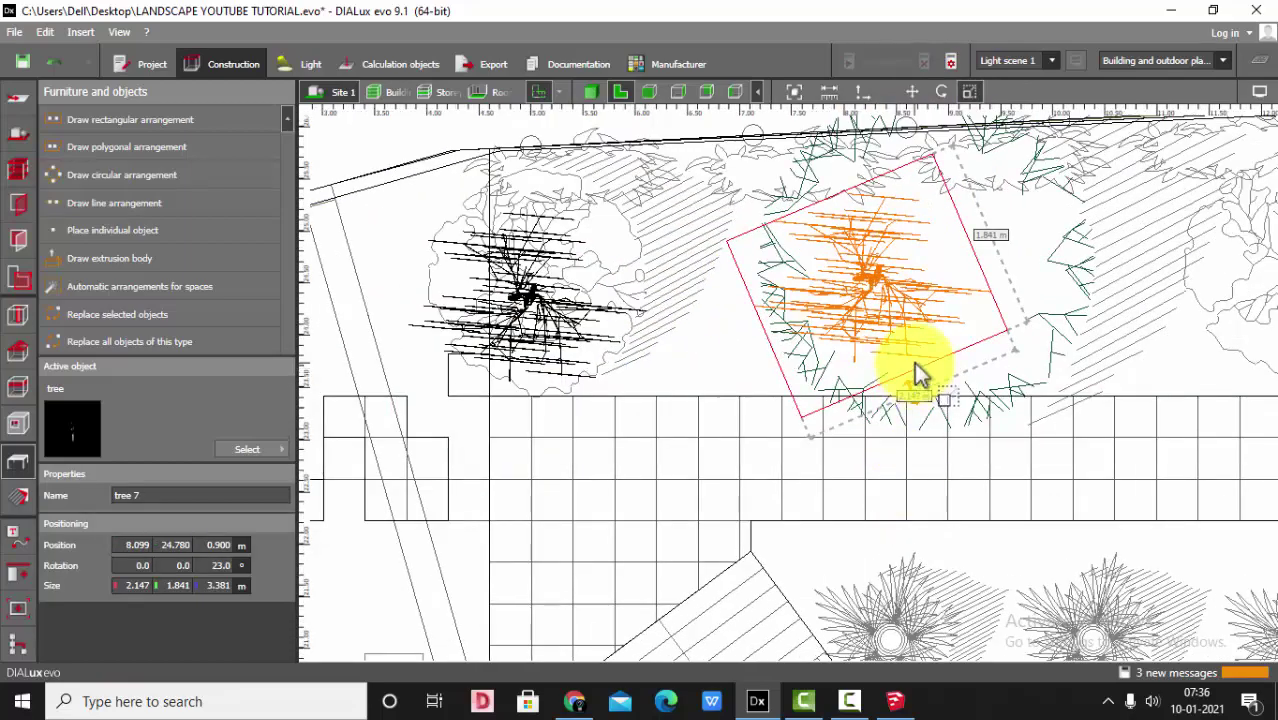
pyautogui.moveTo(914, 368); pyautogui.dragTo(942, 431)
pyautogui.moveTo(995, 264); pyautogui.dragTo(1076, 234)
pyautogui.scroll(-3, 969, 324)
pyautogui.moveTo(969, 324); pyautogui.dragTo(813, 354, button='middle')
pyautogui.scroll(1, 814, 356)
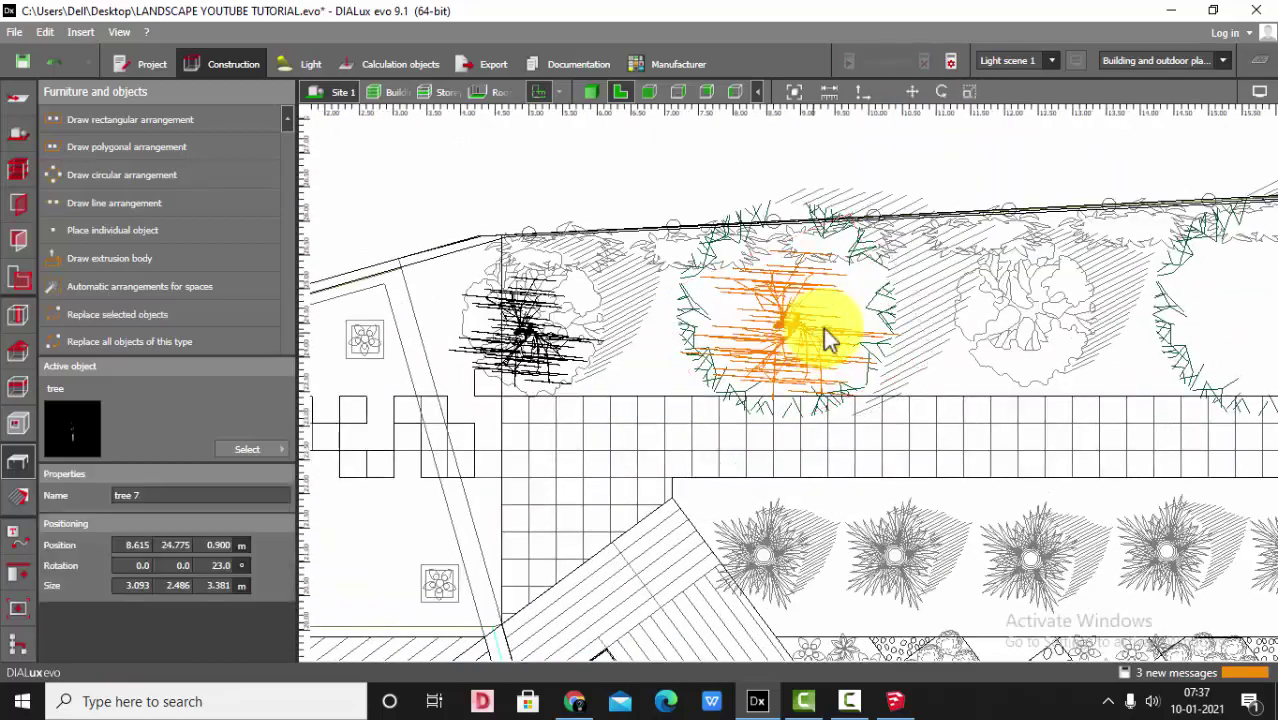
# Copy the enlarged tree onto the second large round symbol of the upper row, at about X 15.54 m, Y 25.18 m
pyautogui.click(912, 92)
pyautogui.scroll(-6, 505, 365)
pyautogui.hotkey('ctrl', 'v')
pyautogui.scroll(3, 684, 356)
pyautogui.moveTo(590, 349); pyautogui.dragTo(933, 330)
pyautogui.scroll(-1, 713, 352)
# Place another copy of the enlarged tree on the last large round symbol, beside the steps
pyautogui.hotkey('ctrl', 'c')
pyautogui.hotkey('ctrl', 'v')
pyautogui.scroll(-2, 724, 352)
pyautogui.click(1063, 337)
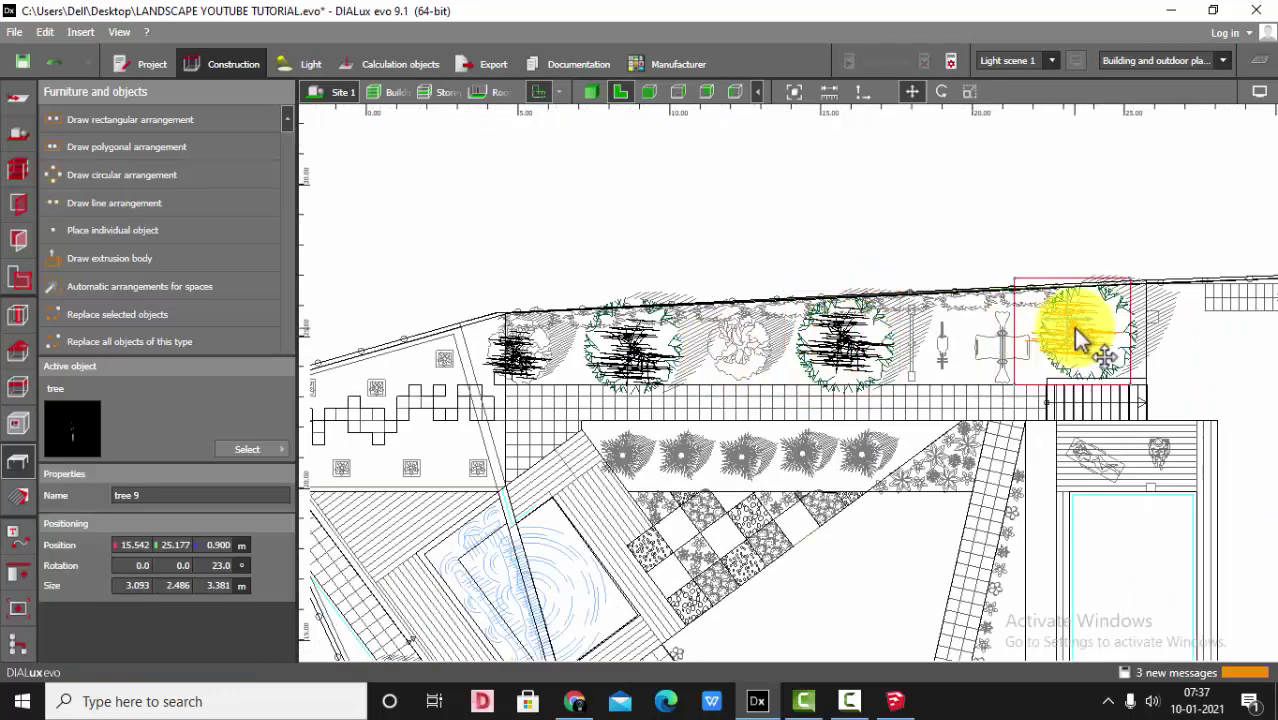
# Copy the small first tree of the upper row onto the tree symbol between the first two large trees
pyautogui.click(509, 348)
pyautogui.click(909, 93)
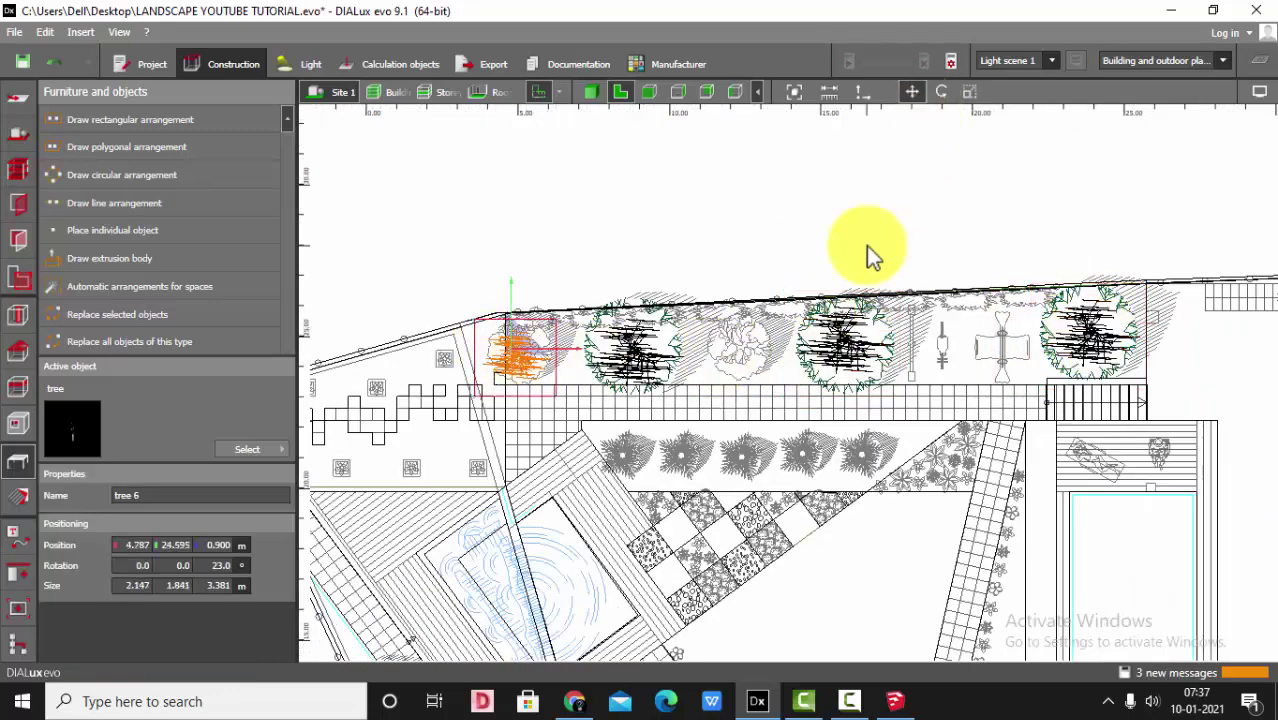
pyautogui.hotkey('ctrl', 'c')
pyautogui.hotkey('ctrl', 'v')
pyautogui.scroll(2, 596, 360)
pyautogui.moveTo(492, 343); pyautogui.dragTo(797, 335)
pyautogui.click(668, 158)
# Rotate the first tree of the upper row to about -166° and move it back onto its symbol
pyautogui.click(593, 93)
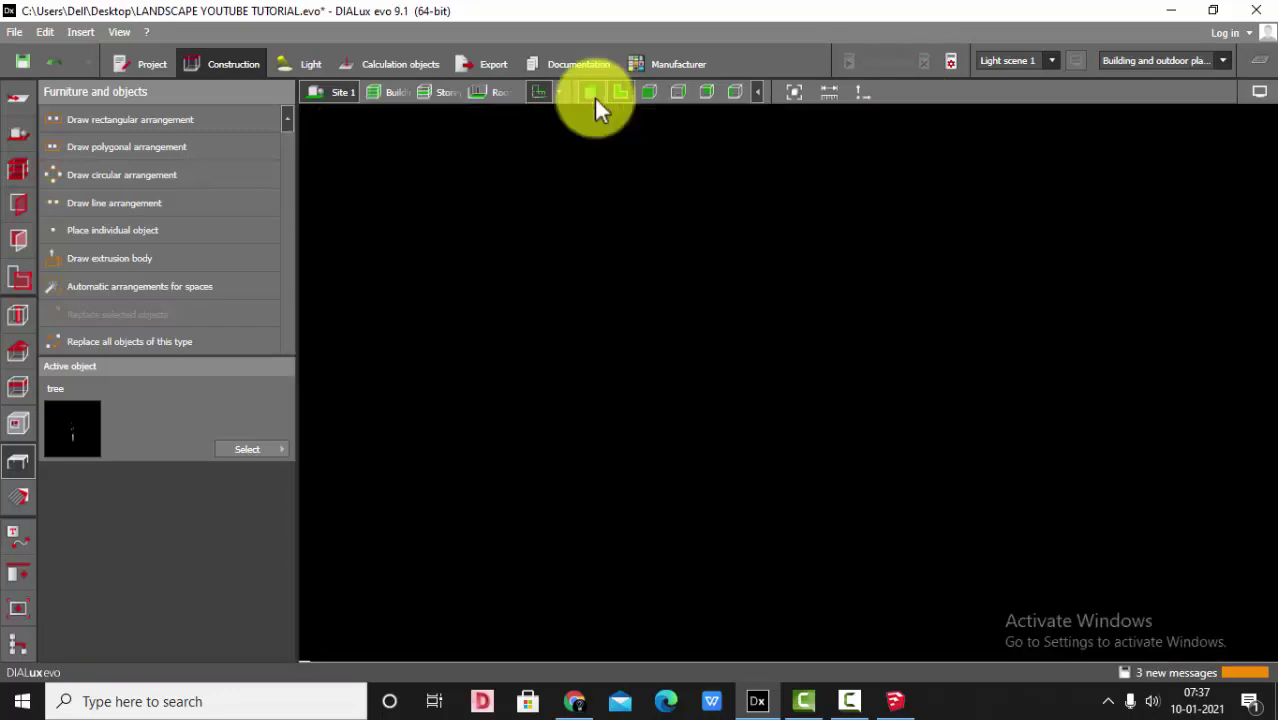
pyautogui.moveTo(719, 317); pyautogui.dragTo(613, 309, button='right')
pyautogui.scroll(3, 560, 360)
pyautogui.click(721, 476)
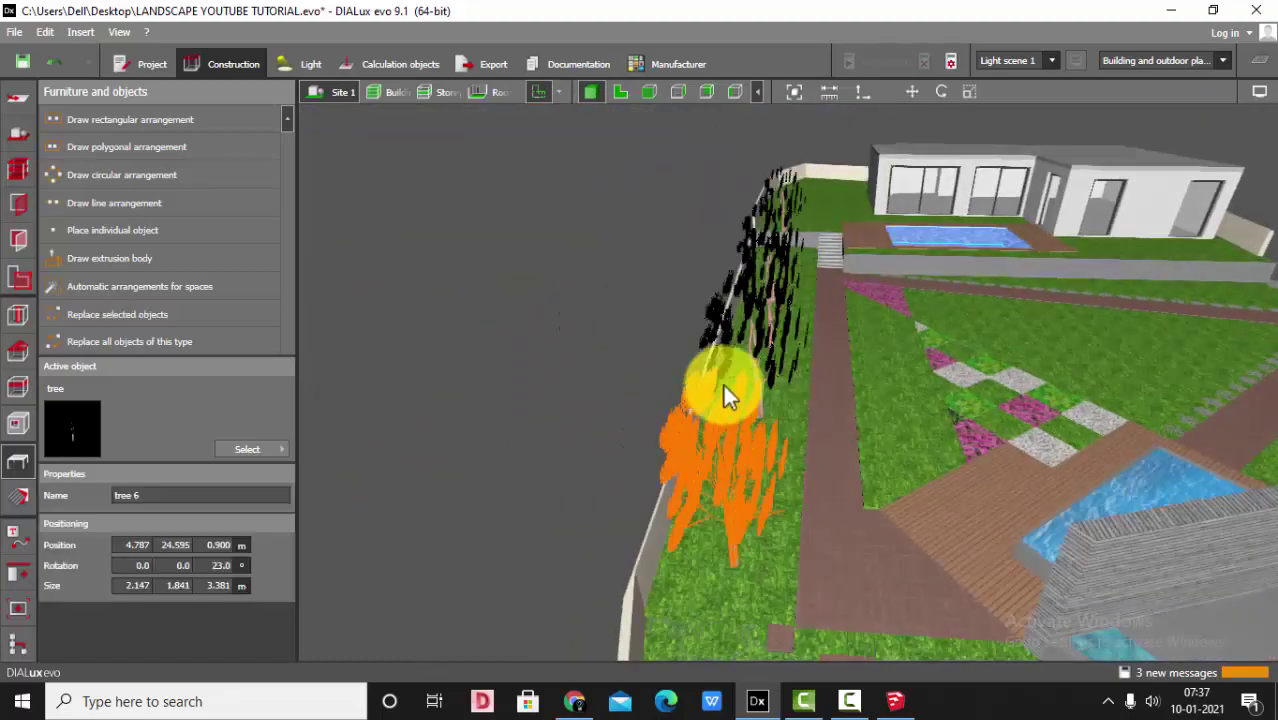
pyautogui.click(616, 92)
pyautogui.scroll(2, 600, 342)
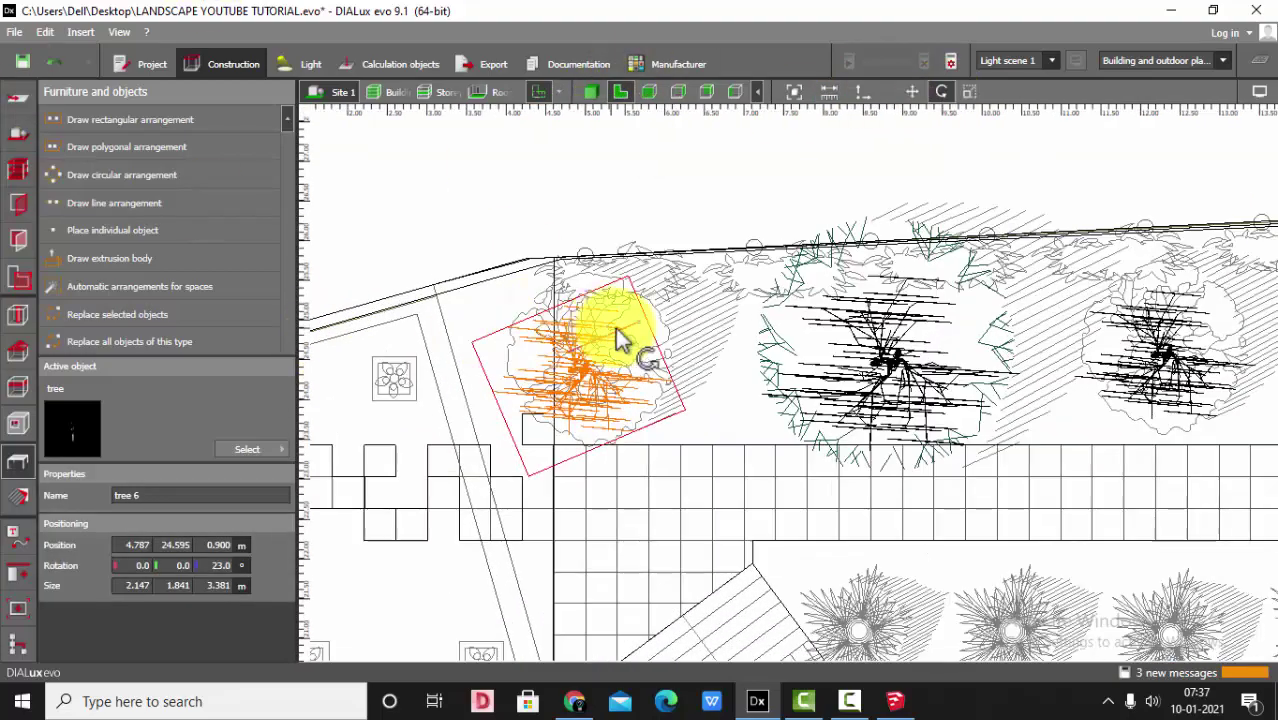
pyautogui.moveTo(613, 342); pyautogui.dragTo(442, 385)
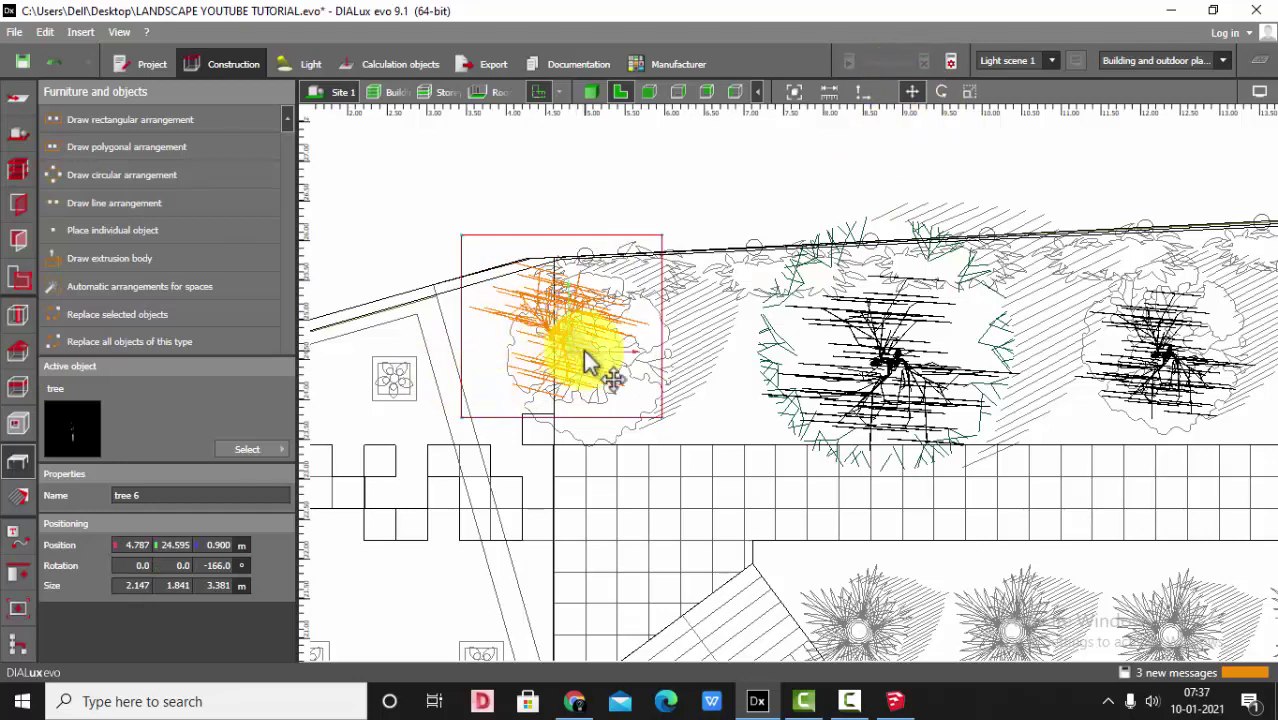
pyautogui.moveTo(585, 357); pyautogui.dragTo(613, 385)
# Set the rotation of the first large tree in the upper row to -170°
pyautogui.click(881, 355)
pyautogui.write('-')
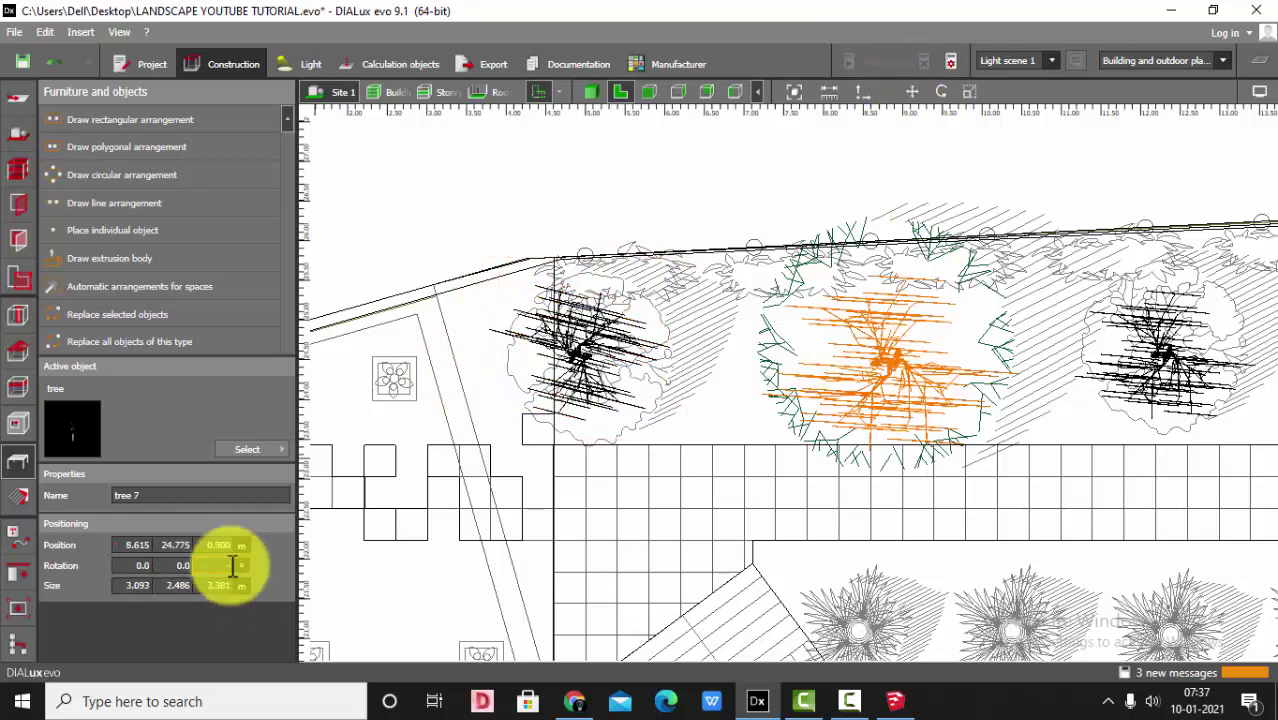
pyautogui.press('Return')
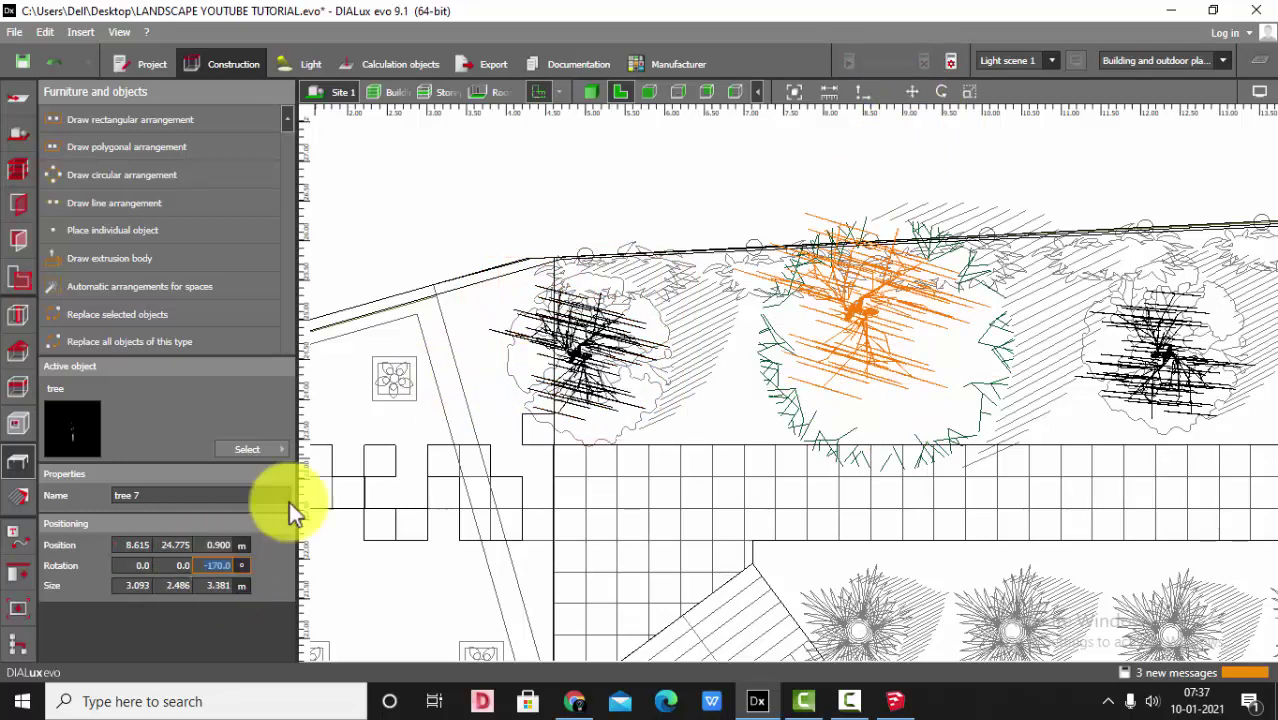
# Move the first large tree of the upper row back onto its round symbol and dismiss the save reminder
pyautogui.click(899, 371)
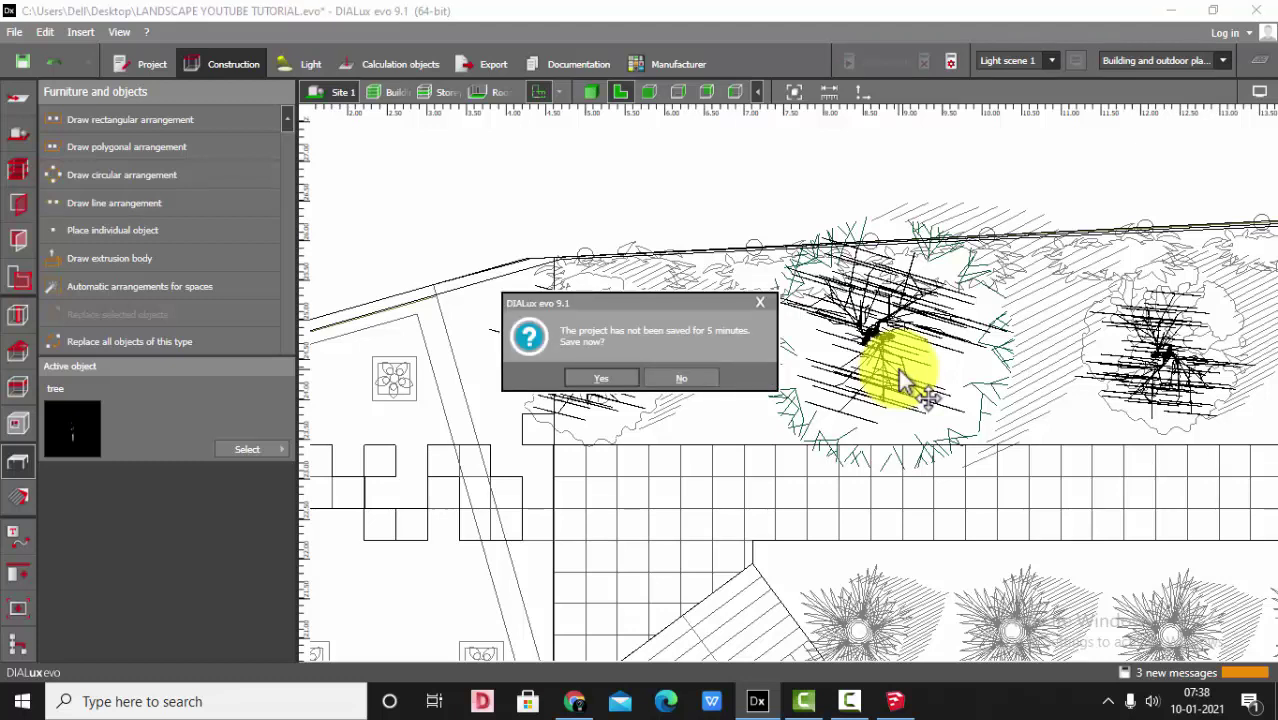
pyautogui.click(760, 302)
pyautogui.scroll(-3, 672, 399)
pyautogui.click(720, 337)
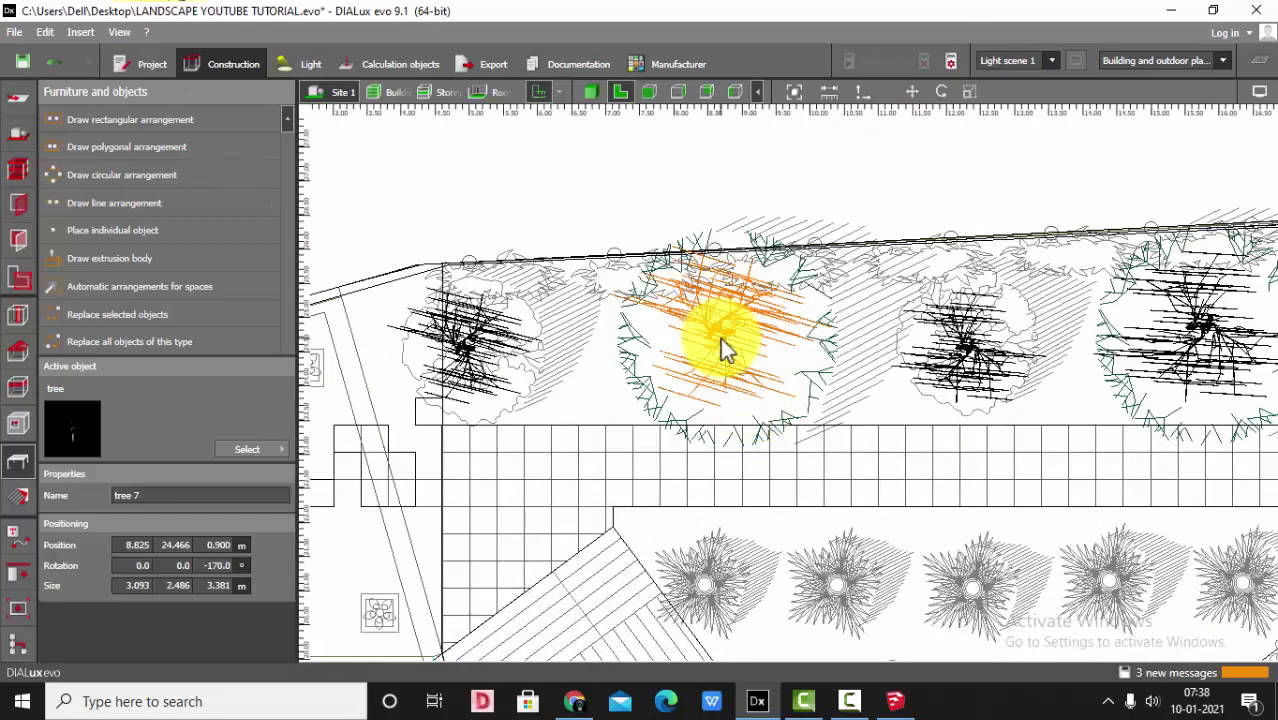
# Rotate the small tree between the first two large upper trees to -170° and move it back onto its symbol
pyautogui.click(987, 341)
pyautogui.click(226, 567)
pyautogui.write('-170')
pyautogui.press('Return')
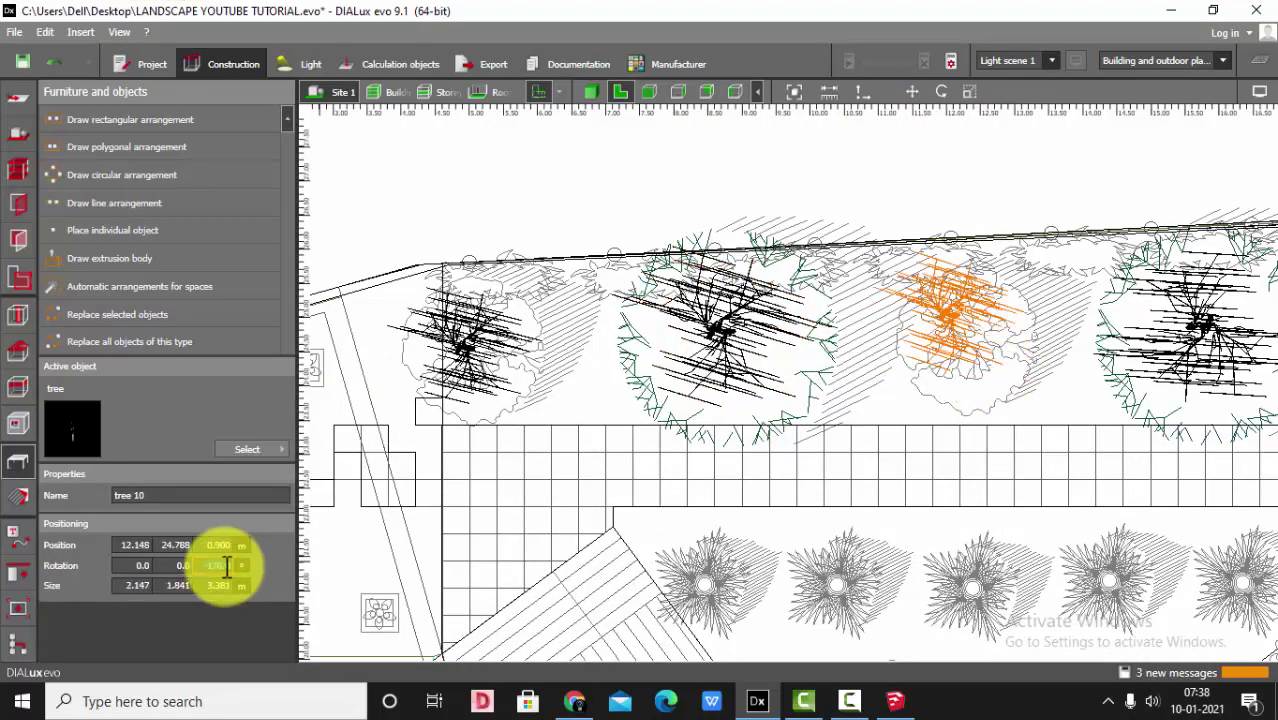
pyautogui.scroll(-4, 554, 350)
pyautogui.scroll(2, 930, 287)
pyautogui.scroll(2, 513, 277)
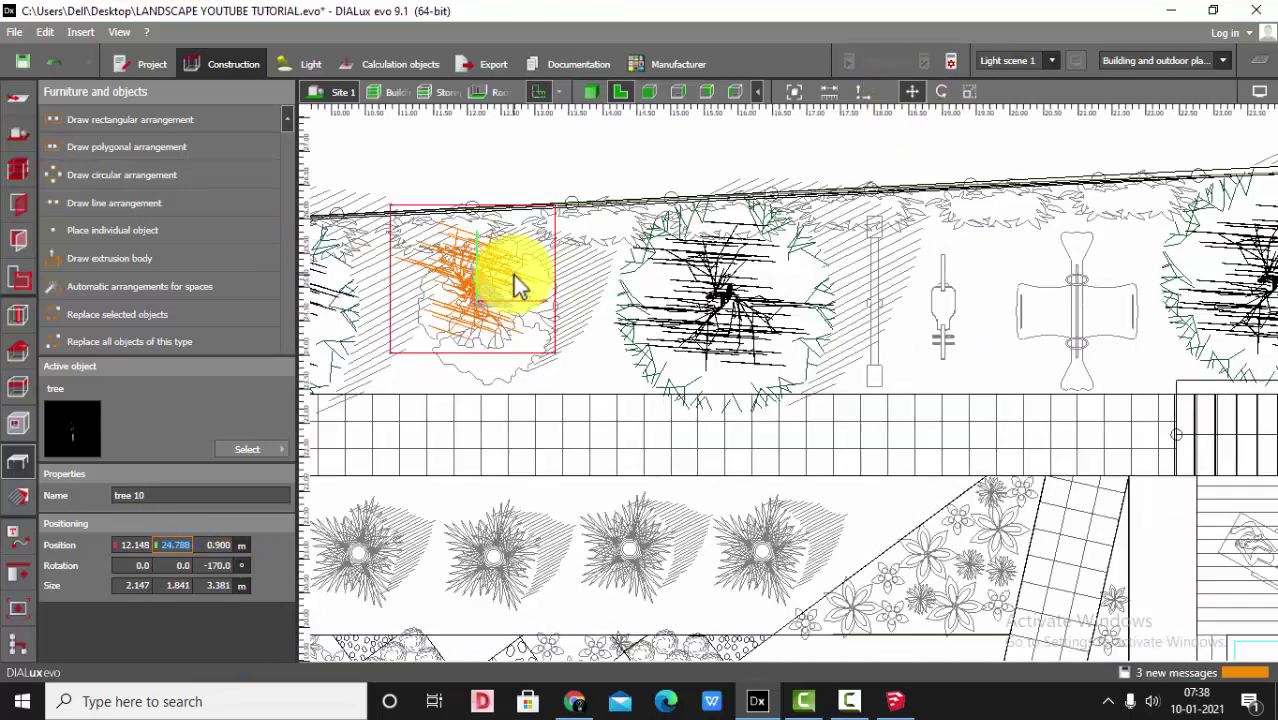
# Rotate the second large tree of the upper row to -170° and move it back to the centre of its symbol
pyautogui.click(713, 294)
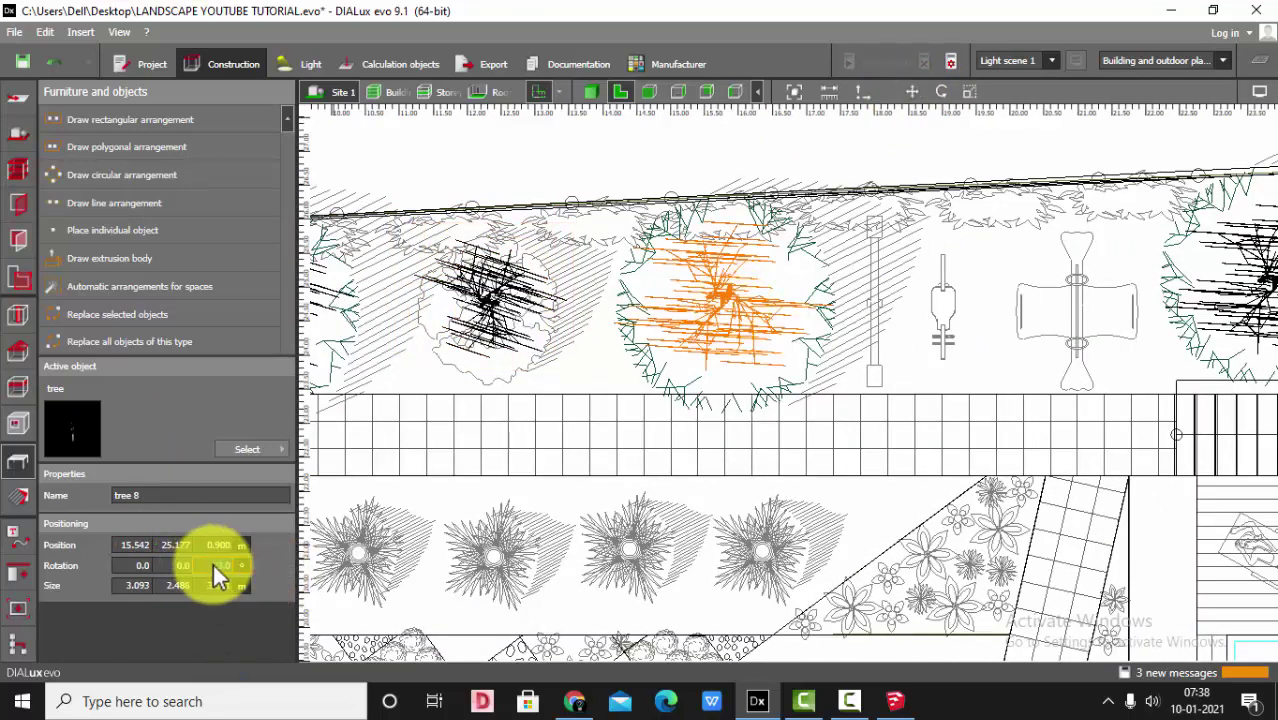
pyautogui.press('Return')
pyautogui.scroll(2, 665, 330)
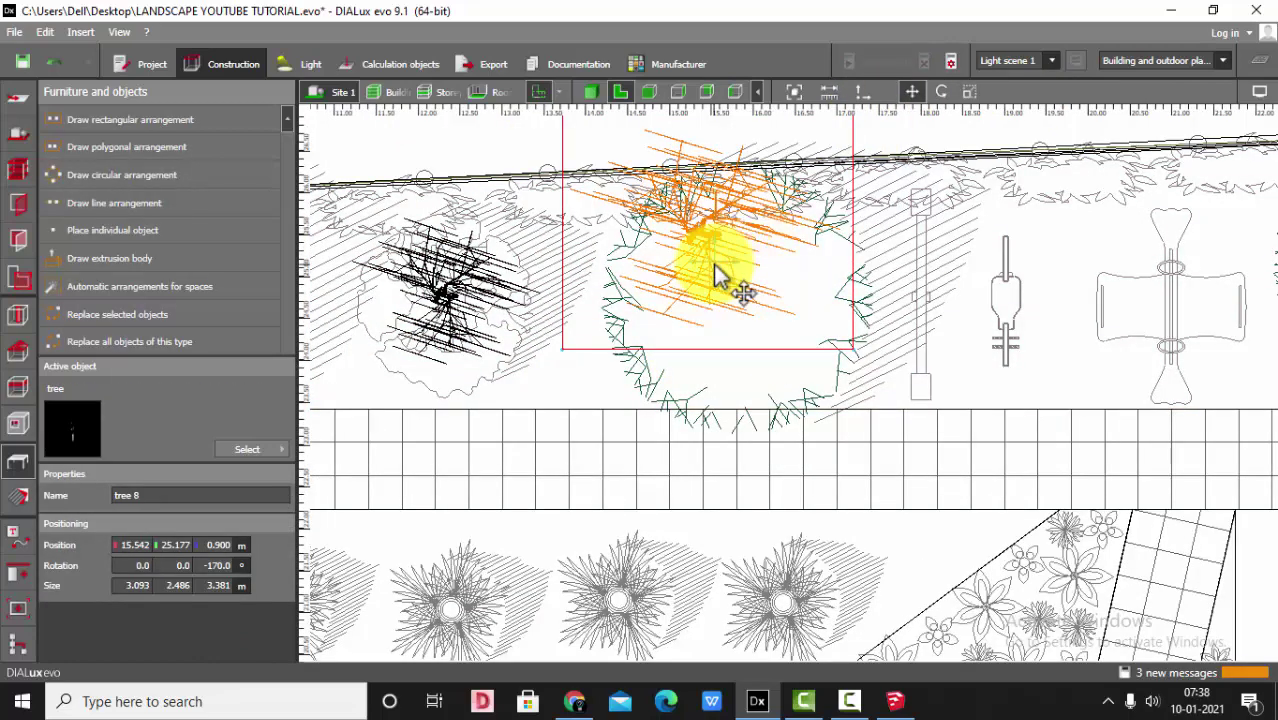
pyautogui.moveTo(725, 285); pyautogui.dragTo(752, 340)
pyautogui.scroll(-2, 752, 340)
# Rotate the last large tree of the upper row, beside the steps, to -170° and move it back onto its symbol
pyautogui.click(925, 215)
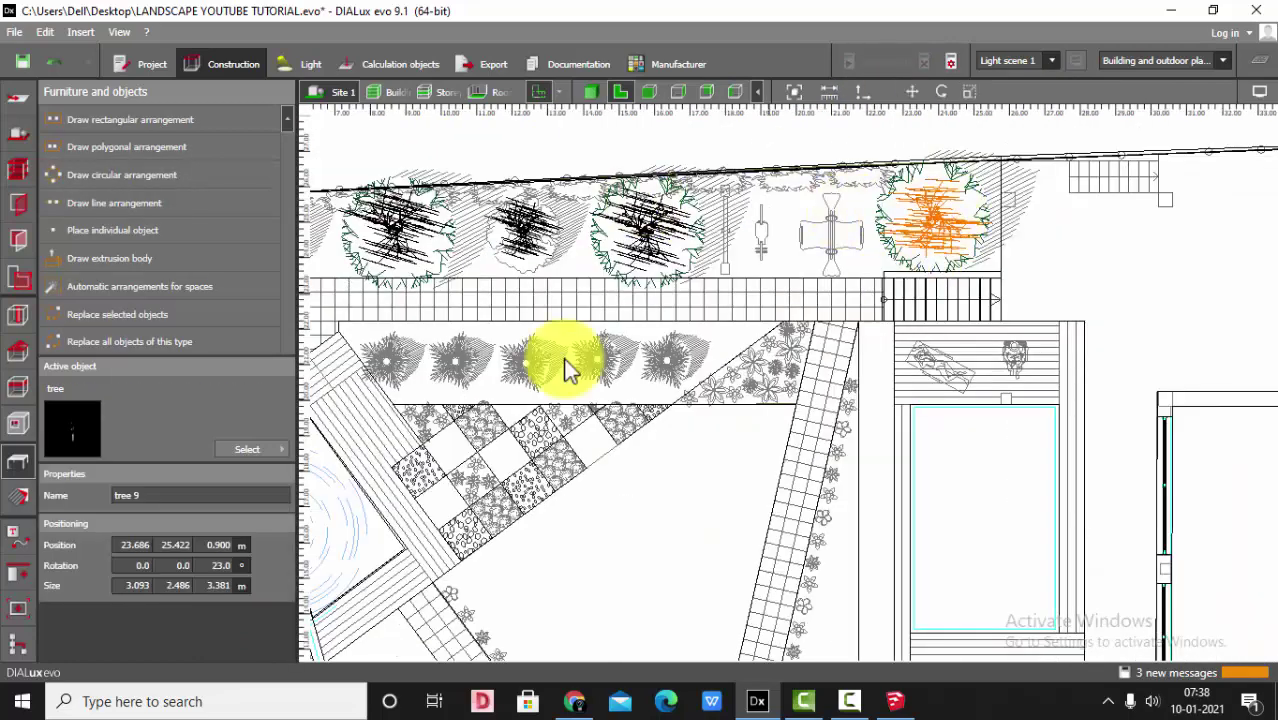
pyautogui.click(226, 568)
pyautogui.write('-170')
pyautogui.press('Return')
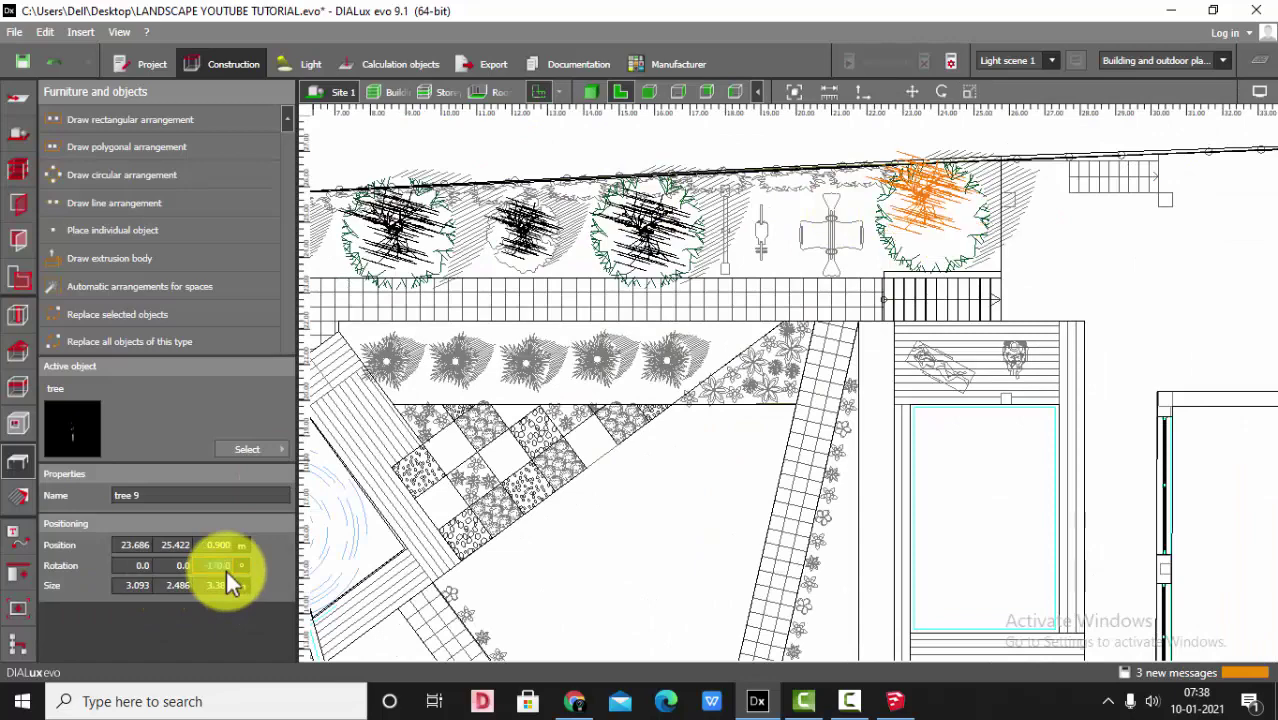
pyautogui.click(911, 92)
pyautogui.scroll(2, 924, 190)
pyautogui.press('Escape')
# In the 3D view, select several trees across both rows together and set their height to 3.2 m
pyautogui.click(591, 92)
pyautogui.moveTo(831, 315); pyautogui.dragTo(960, 330, button='right')
pyautogui.scroll(-3, 564, 277)
pyautogui.moveTo(563, 274); pyautogui.dragTo(748, 346)
pyautogui.moveTo(748, 346); pyautogui.dragTo(899, 421, button='right')
pyautogui.scroll(2, 899, 421)
pyautogui.click(899, 421)
pyautogui.scroll(-2, 744, 336)
pyautogui.scroll(1, 744, 336)
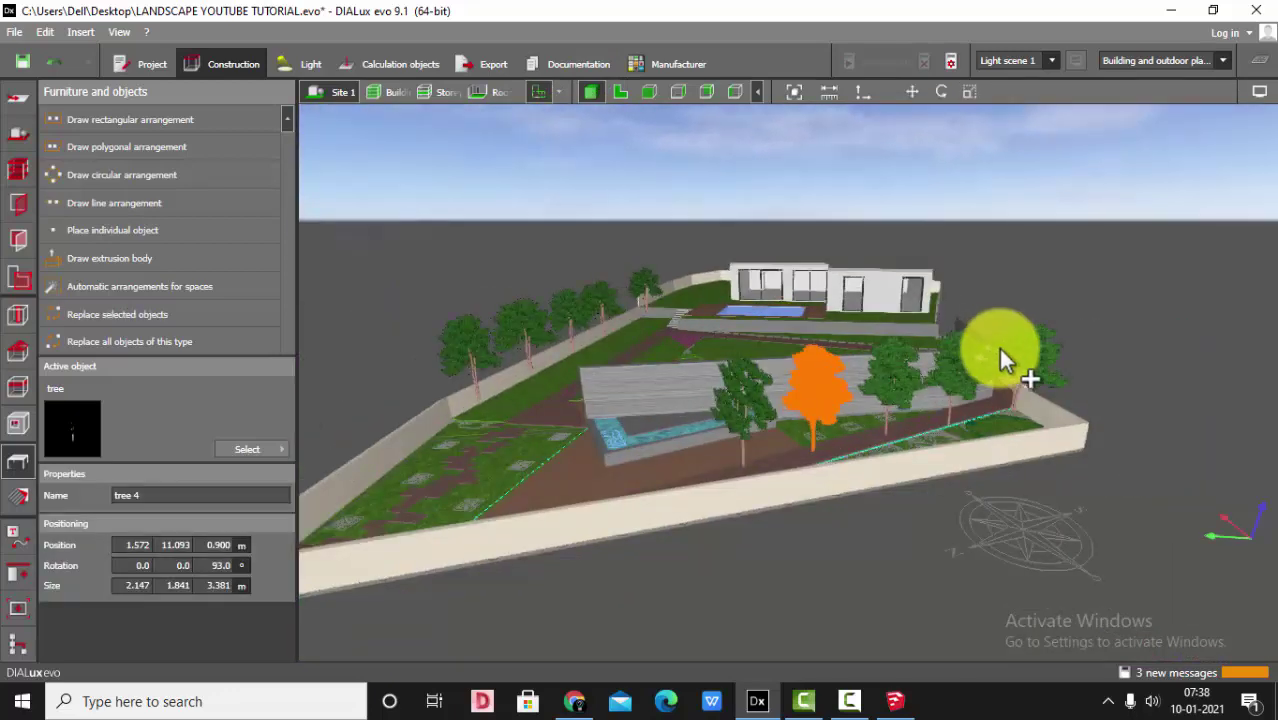
pyautogui.keyDown('ctrl'); pyautogui.click(997, 345); pyautogui.keyUp('ctrl')
pyautogui.scroll(2, 926, 350)
pyautogui.moveTo(926, 350); pyautogui.dragTo(570, 337)
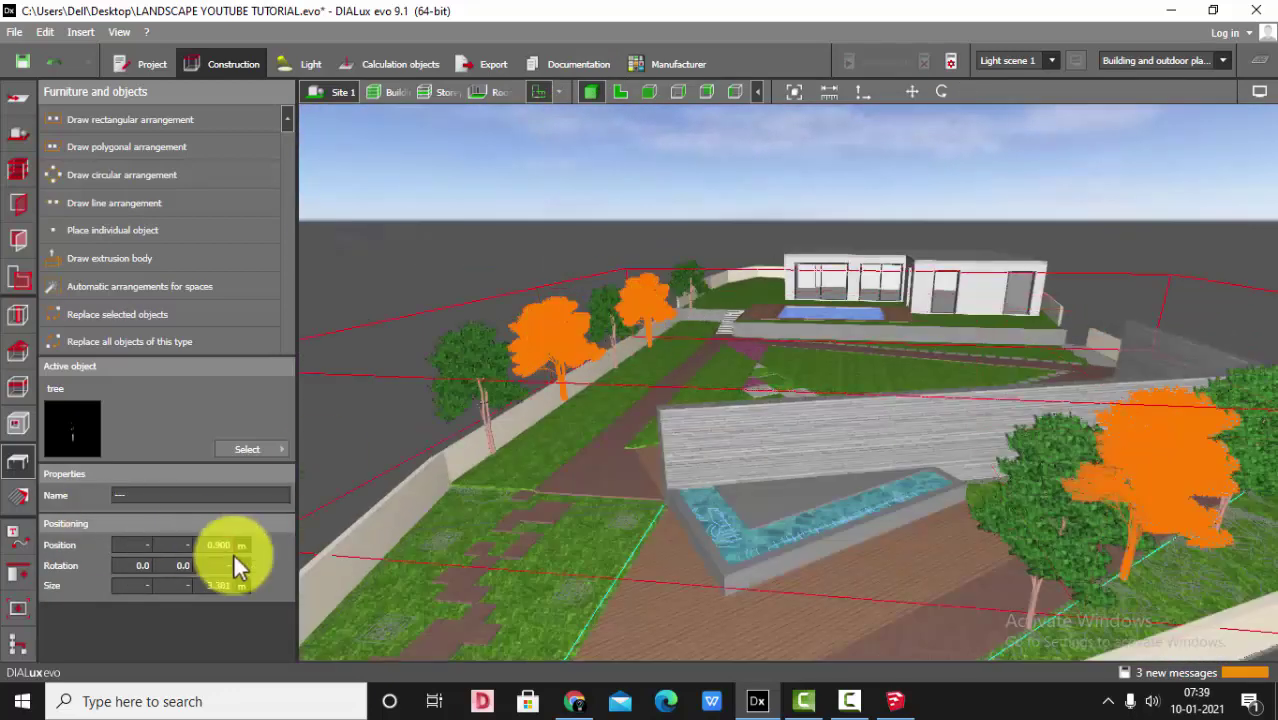
pyautogui.click(210, 592)
pyautogui.write('3.2')
pyautogui.press('Return')
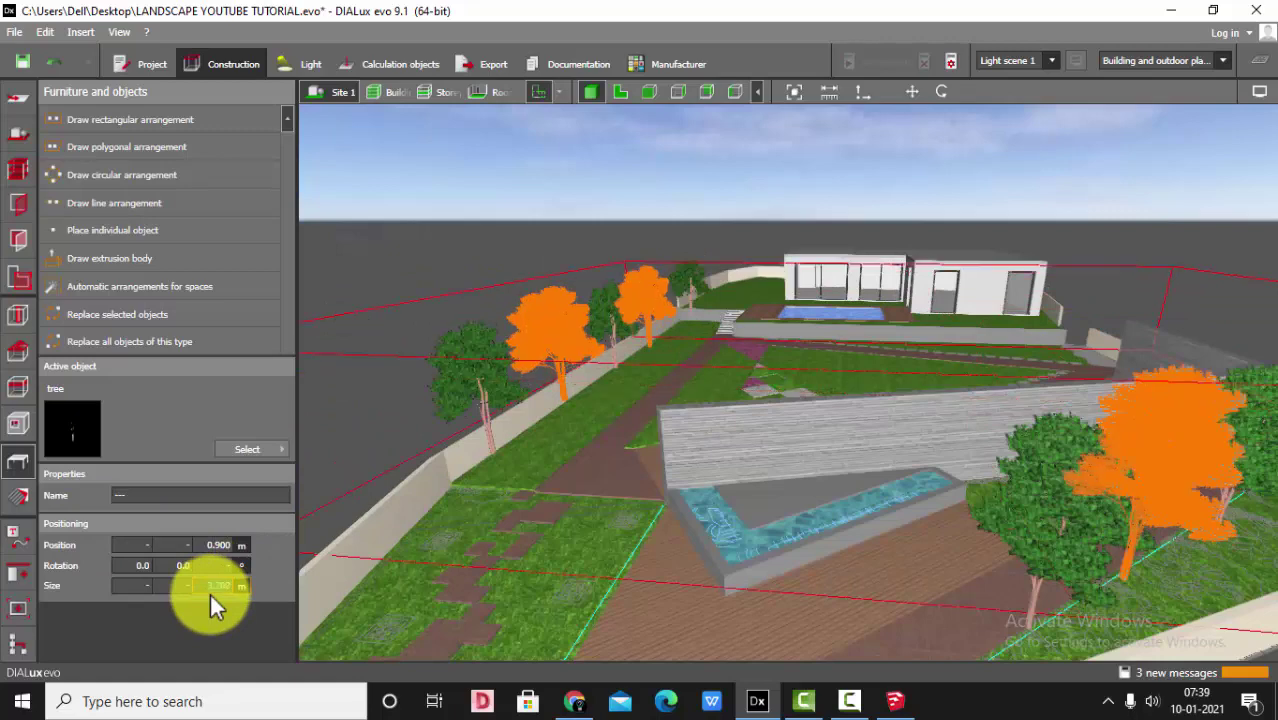
pyautogui.press('Escape')
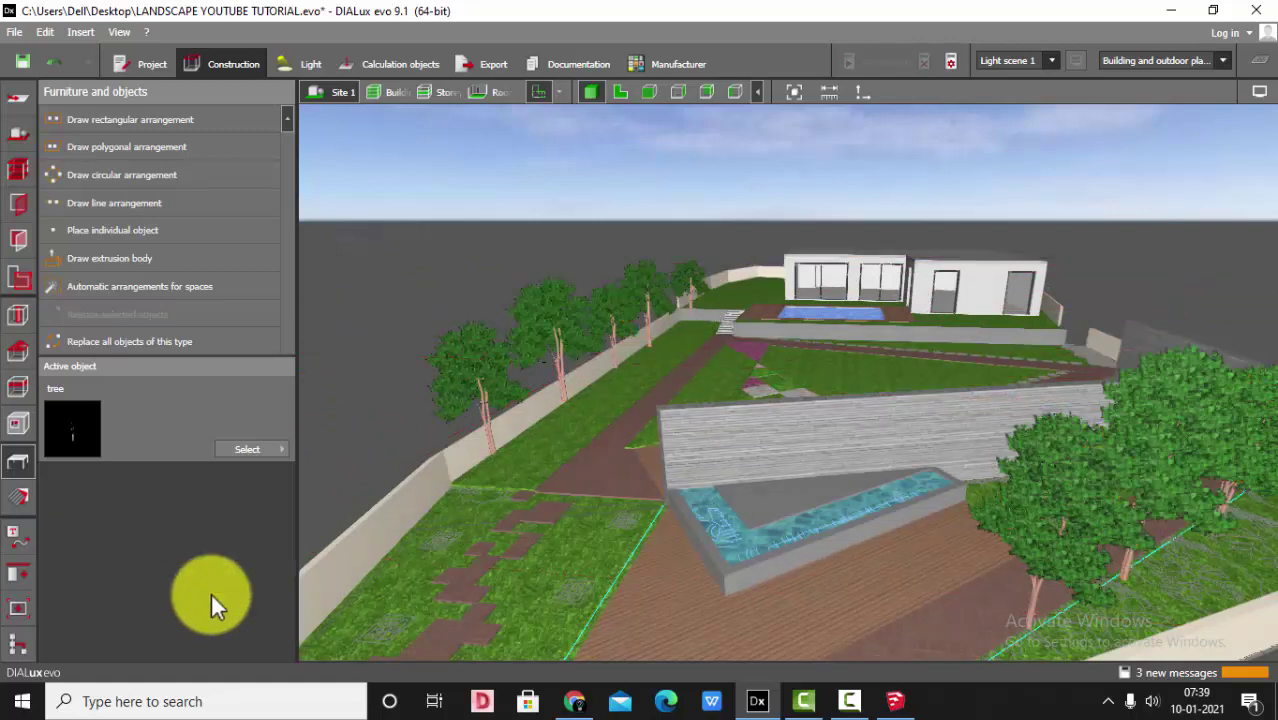
# Review both tree rows in the 3D view and return to the plan view of the whole site
pyautogui.scroll(-5, 616, 335)
pyautogui.moveTo(616, 335); pyautogui.dragTo(641, 420)
pyautogui.moveTo(642, 419); pyautogui.dragTo(651, 369, button='right')
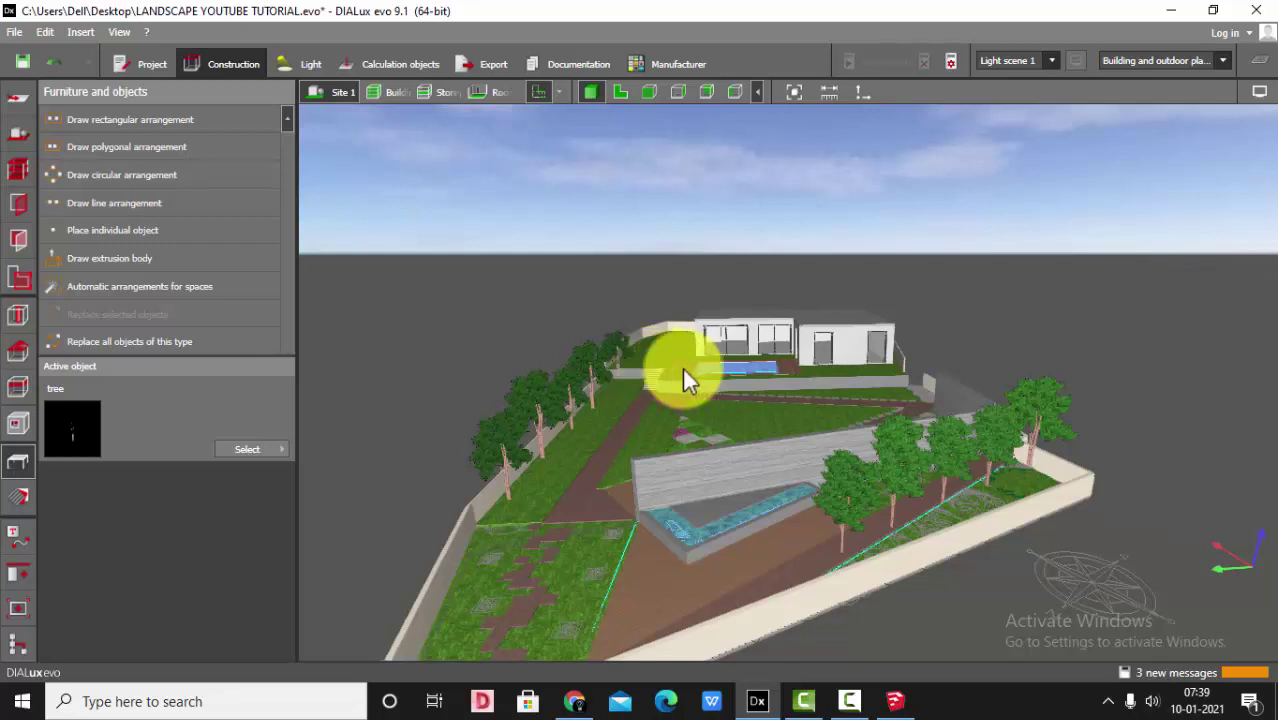
pyautogui.moveTo(941, 442)
pyautogui.mouseDown()
pyautogui.moveTo(875, 447)
pyautogui.moveTo(926, 441)
pyautogui.mouseUp()
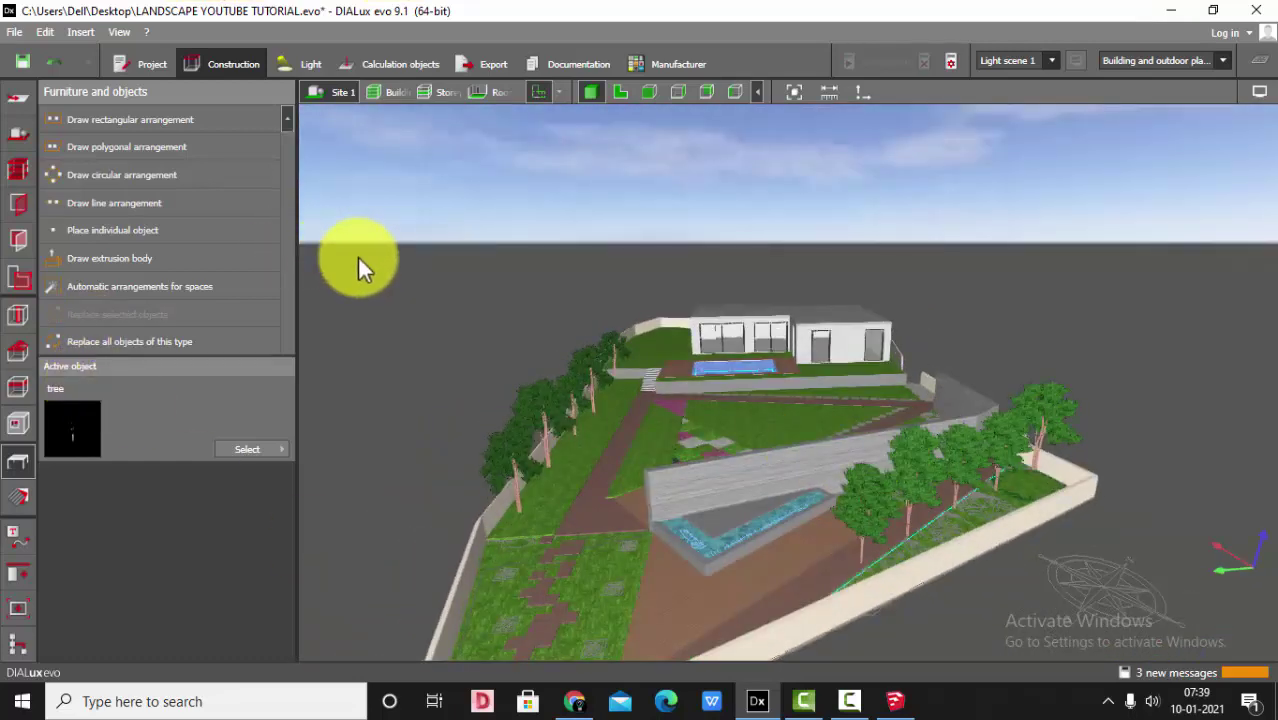
pyautogui.scroll(-2, 688, 256)
pyautogui.click(620, 91)
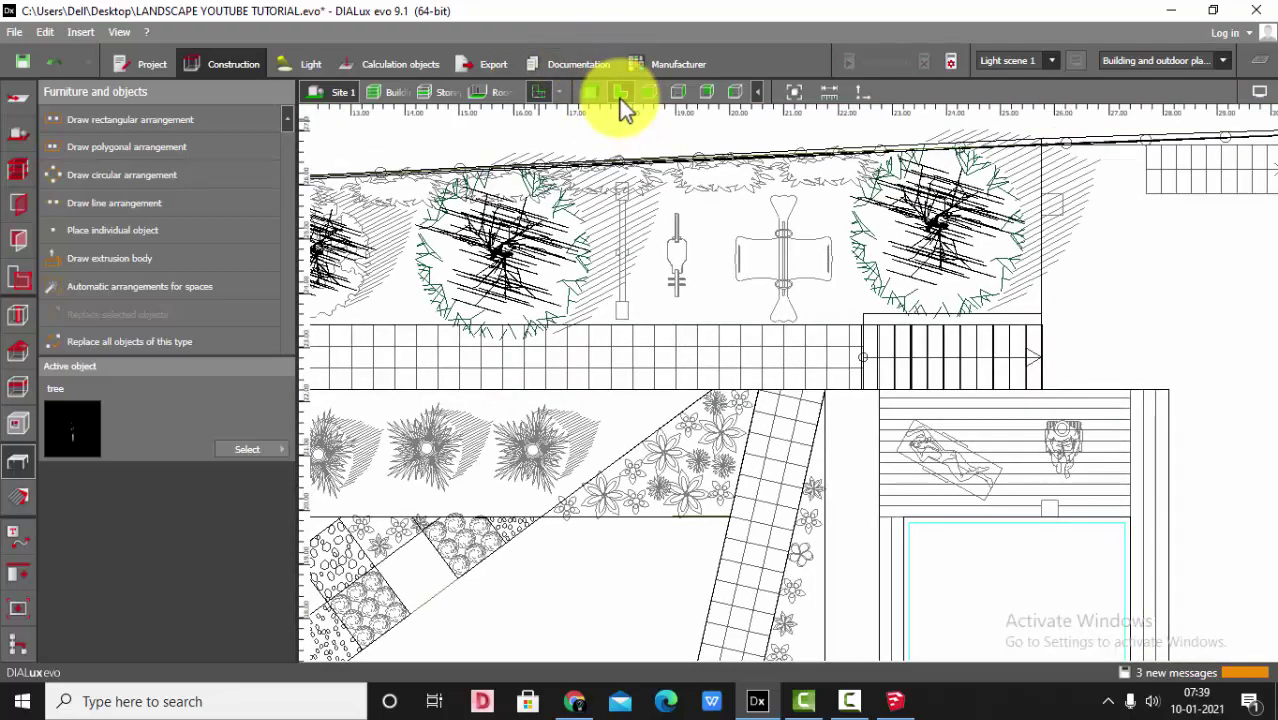
pyautogui.scroll(-3, 799, 262)
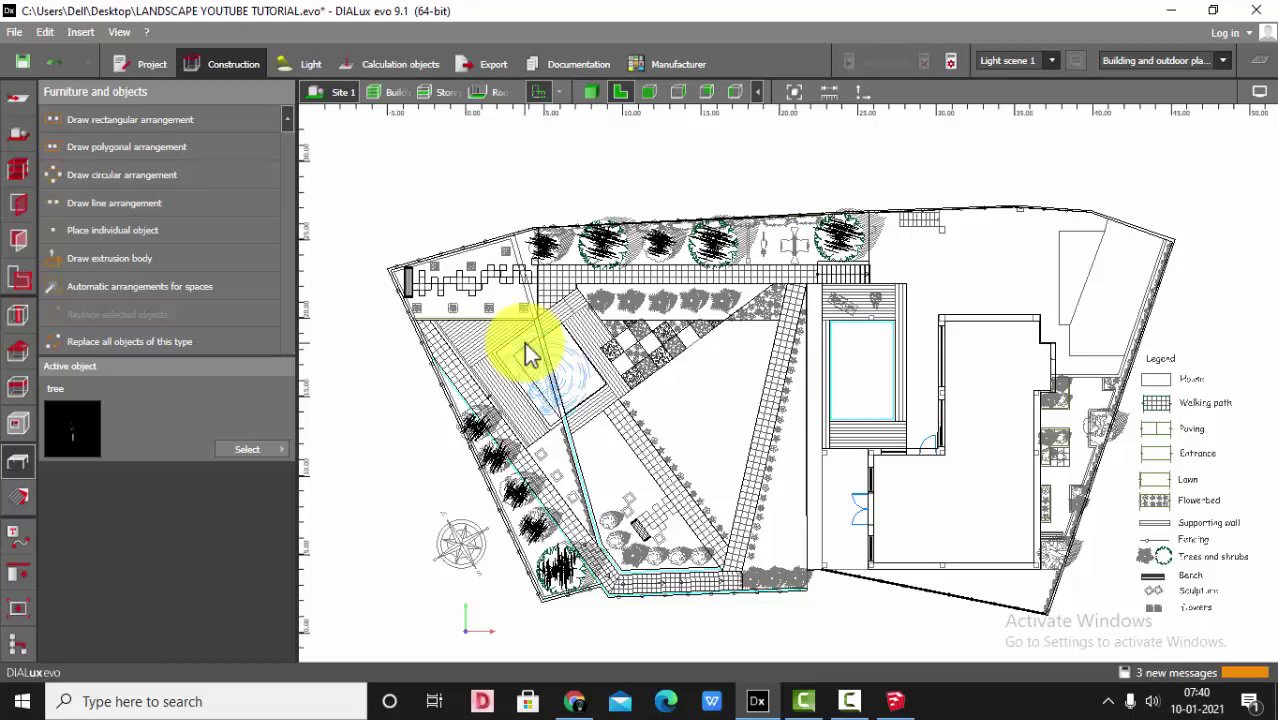
# Switch to Chrome, download the potted plant from 3D Warehouse in the oldest offered SketchUp version, and open it in SketchUp
pyautogui.click(574, 701)
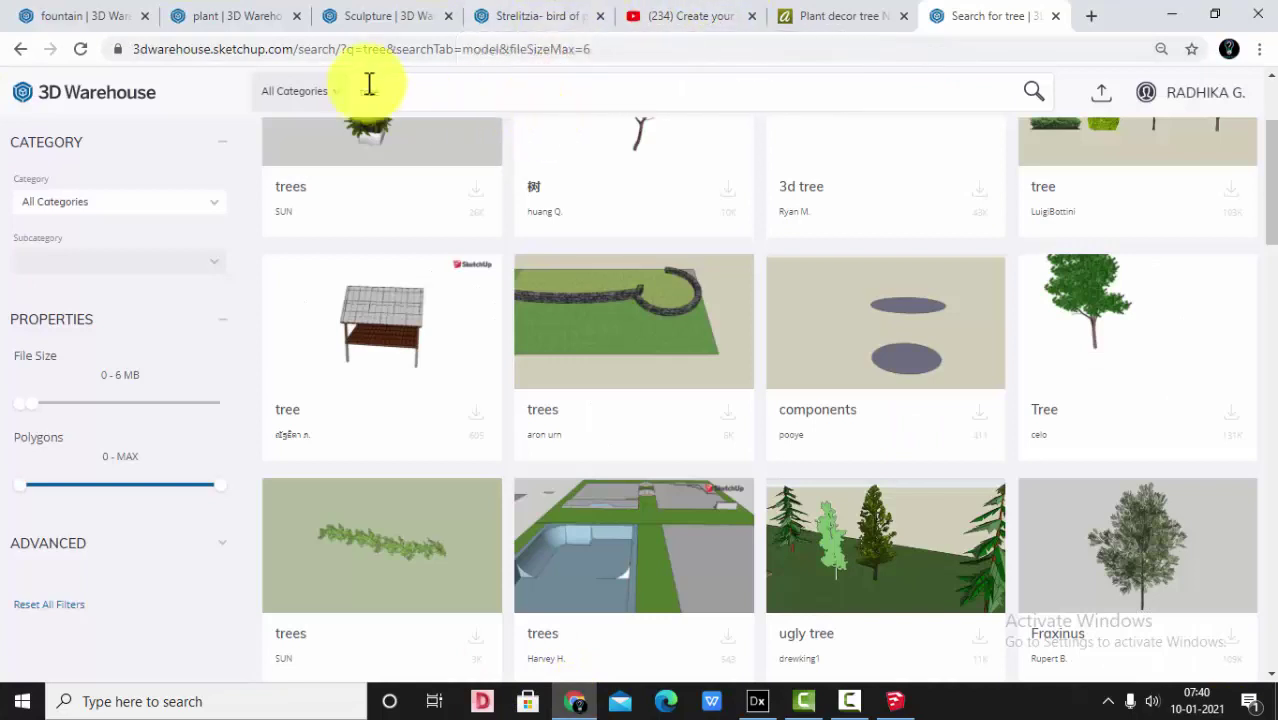
pyautogui.click(255, 14)
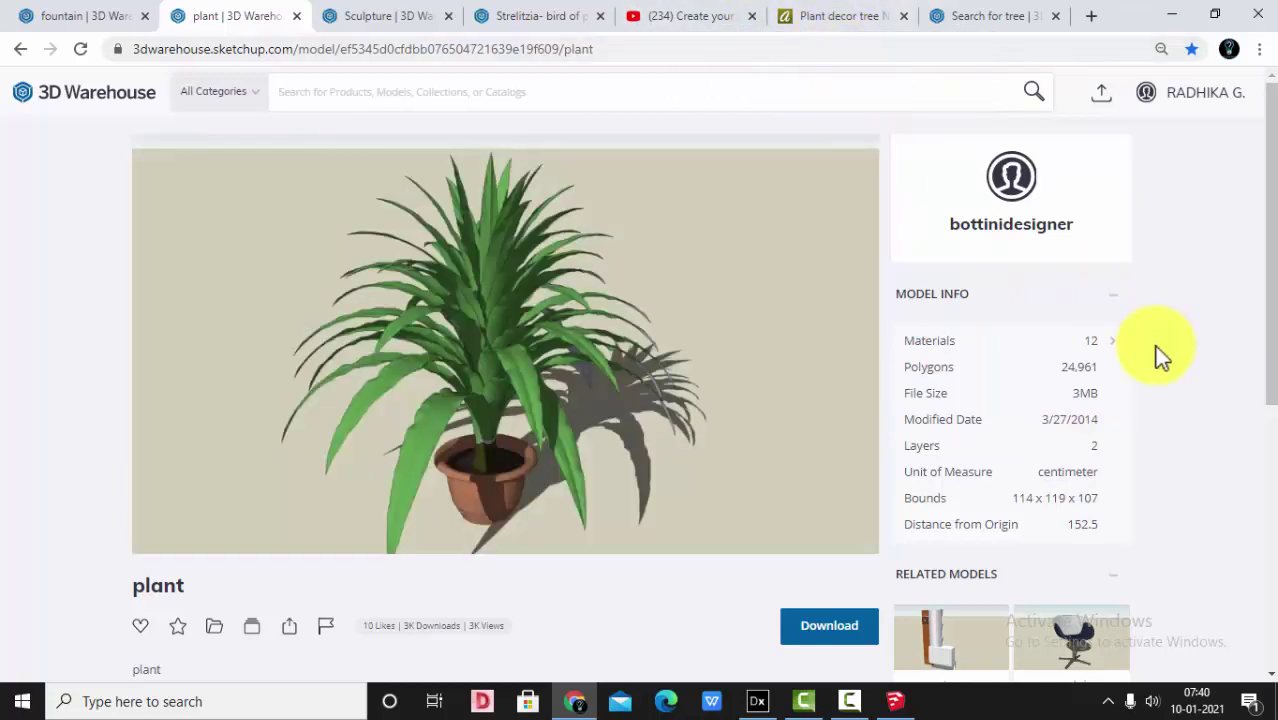
pyautogui.scroll(-3, 1100, 360)
pyautogui.click(826, 344)
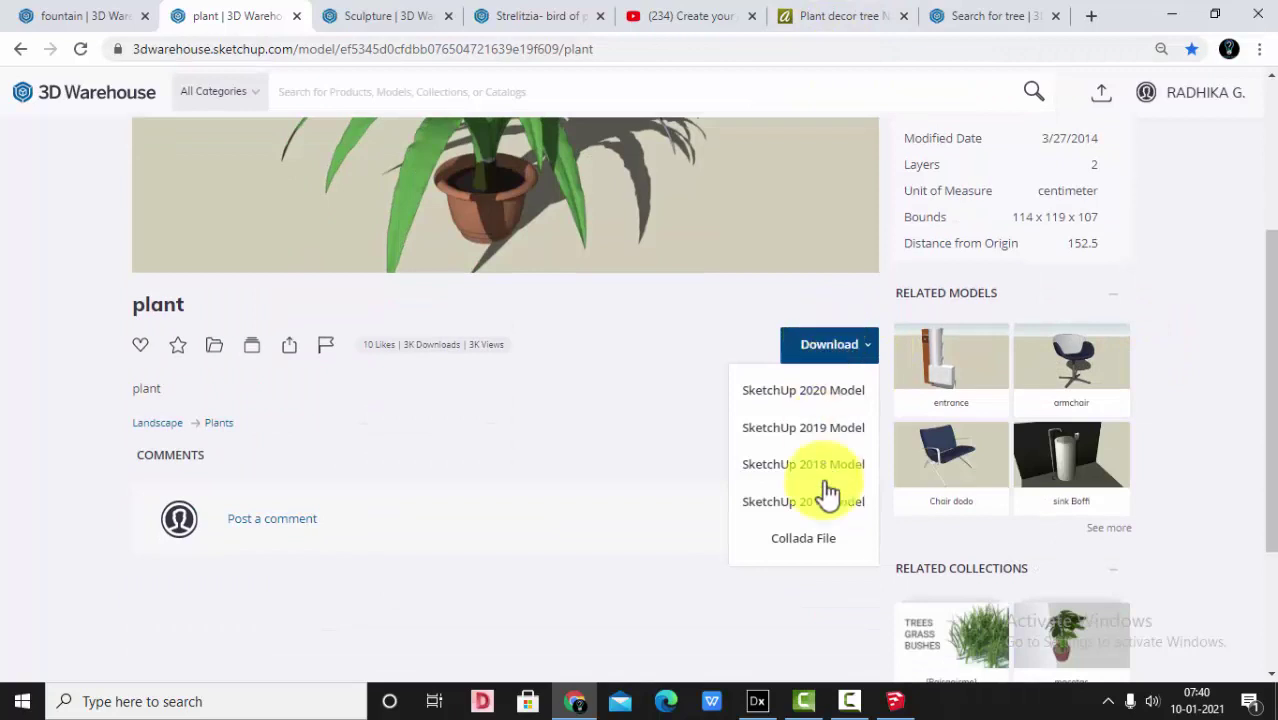
pyautogui.click(814, 510)
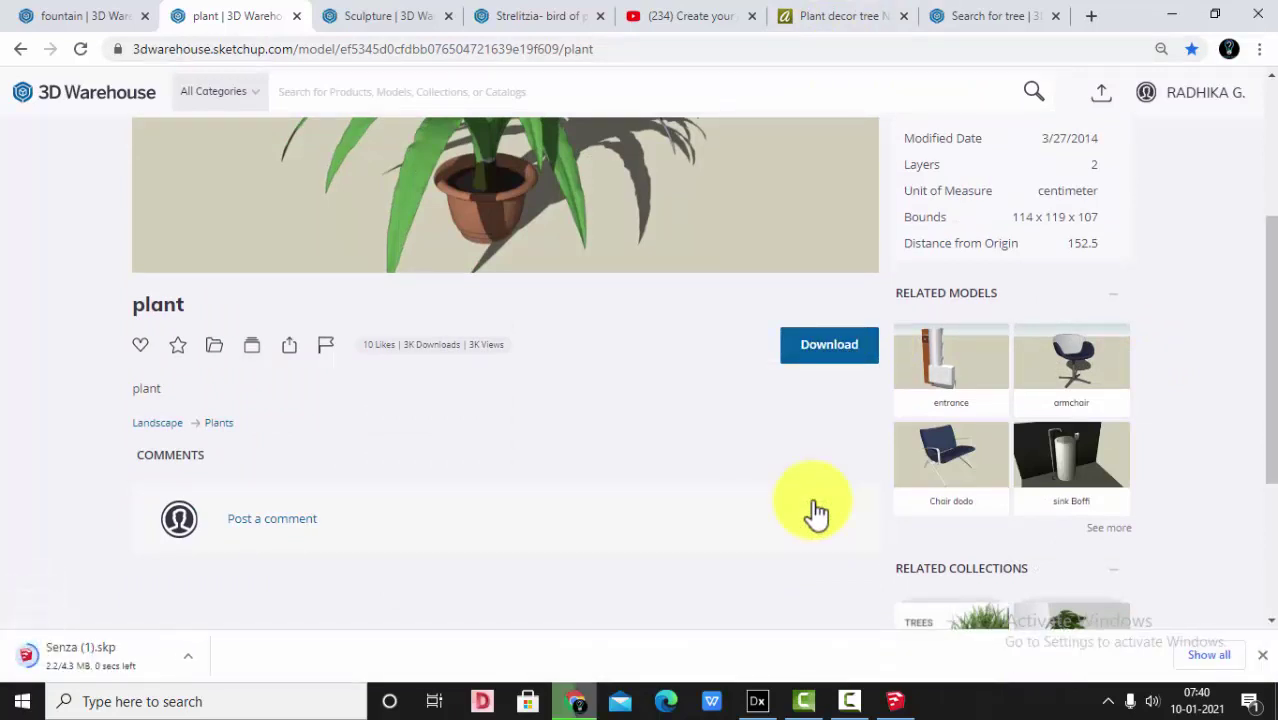
pyautogui.click(80, 670)
# Explode the potted plant component and its resulting parts so the pot separates from the foliage
pyautogui.click(560, 540)
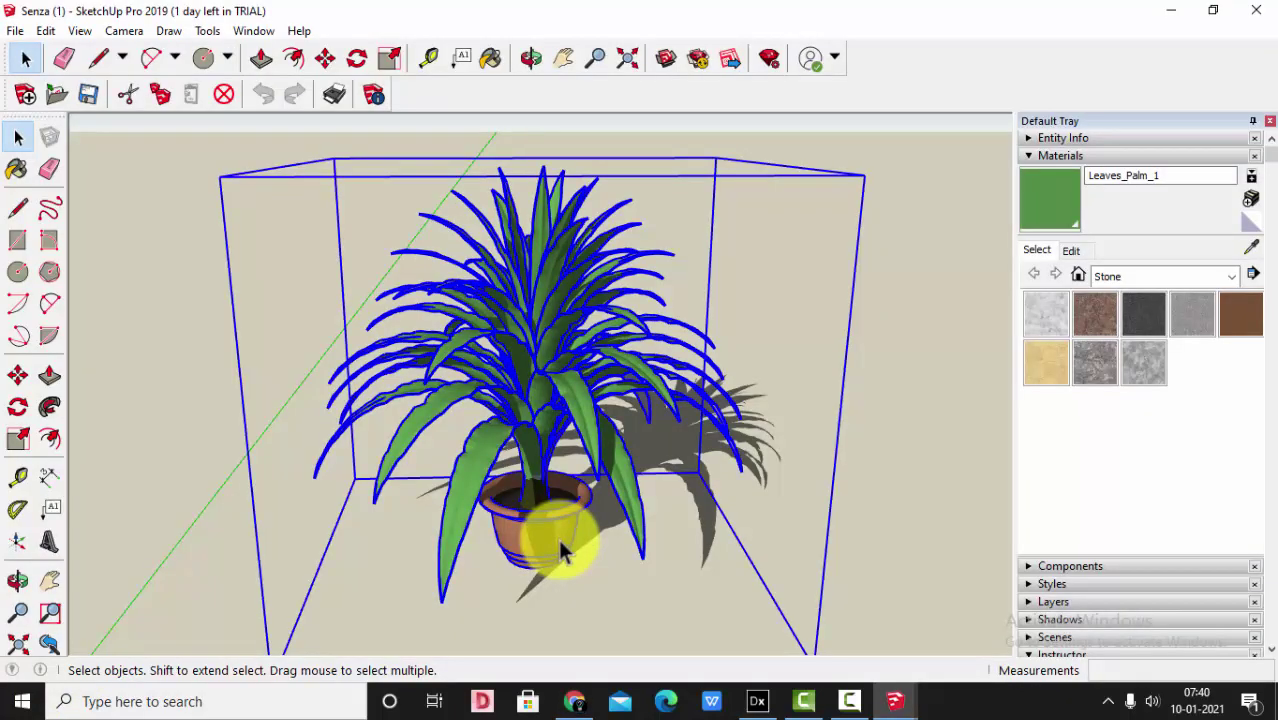
pyautogui.rightClick(568, 220)
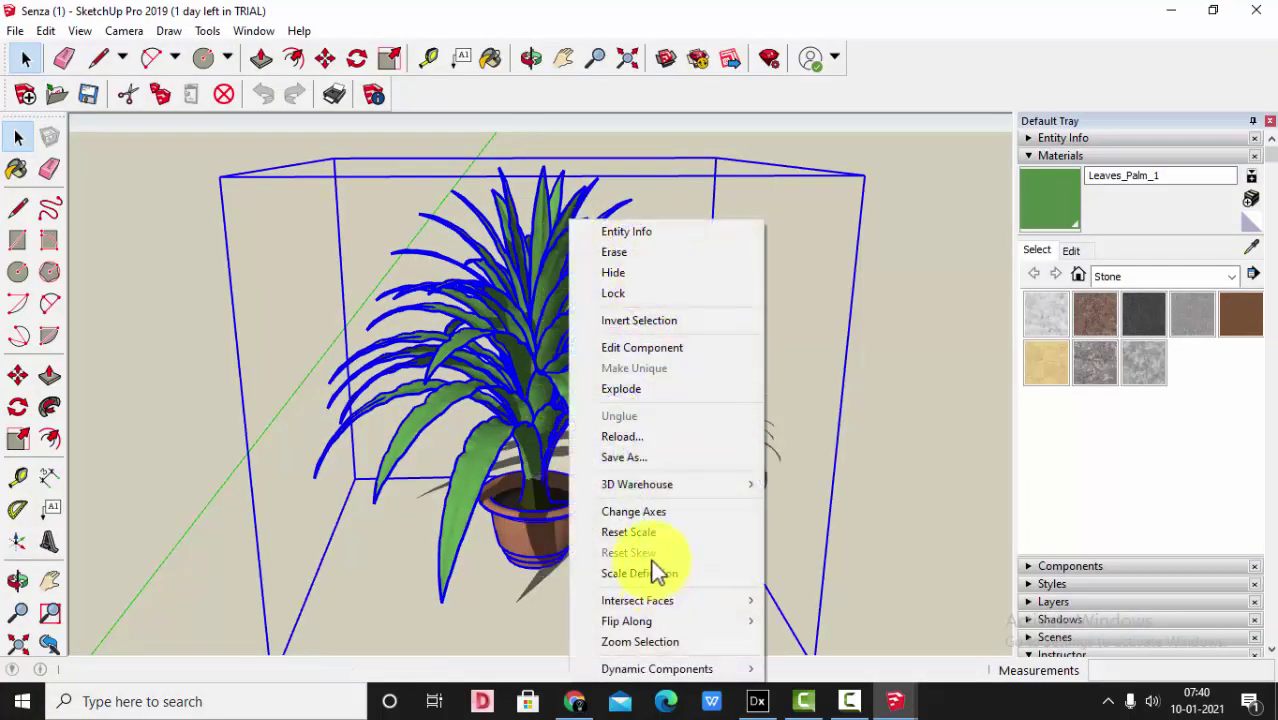
pyautogui.click(637, 387)
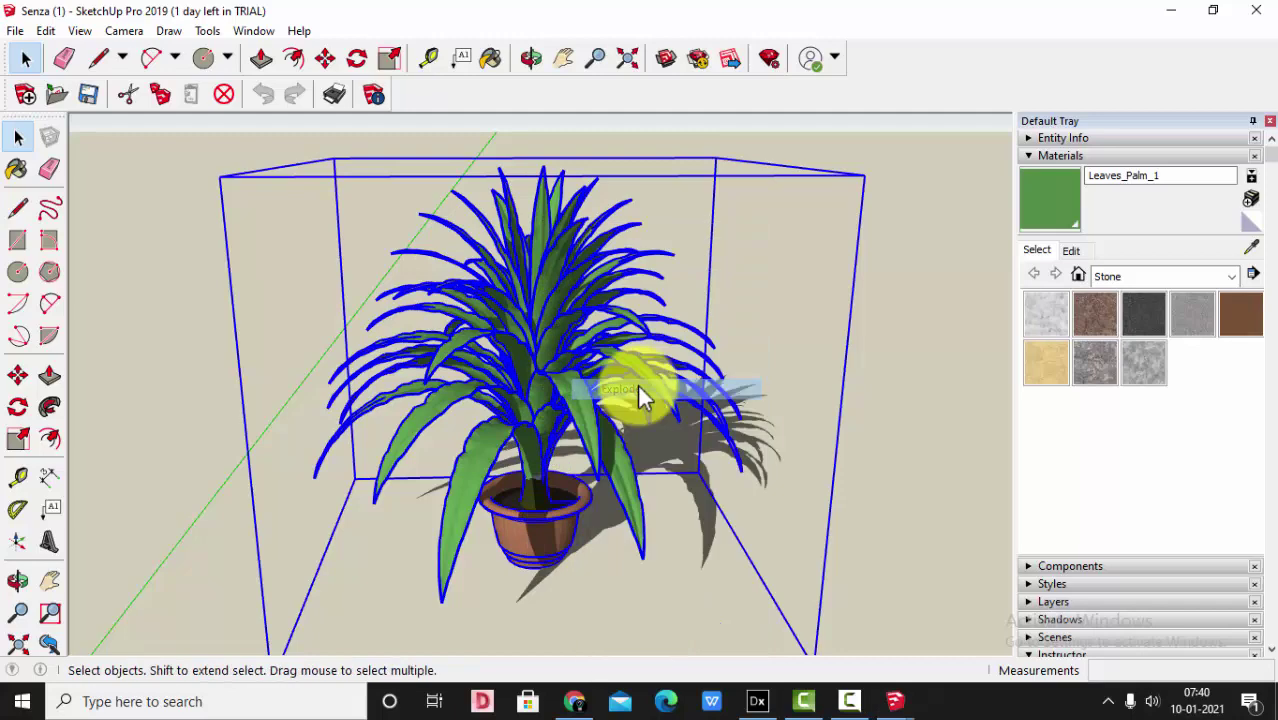
pyautogui.rightClick(506, 306)
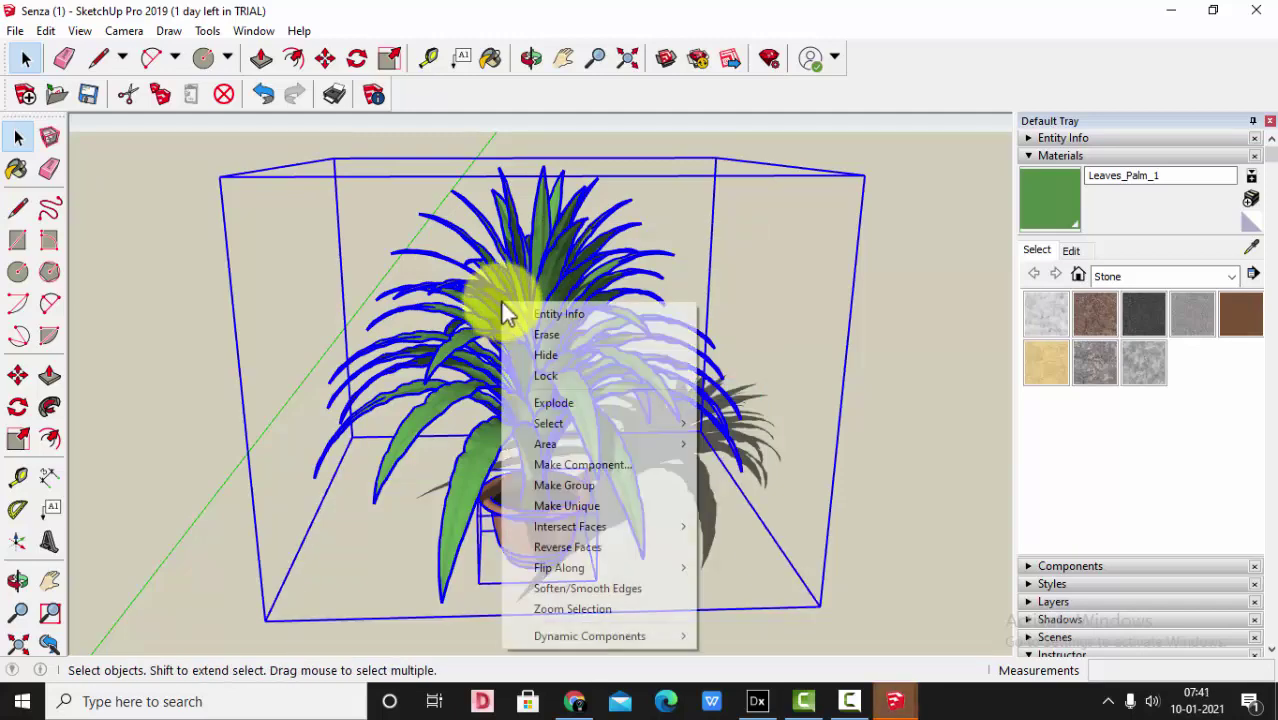
pyautogui.click(583, 403)
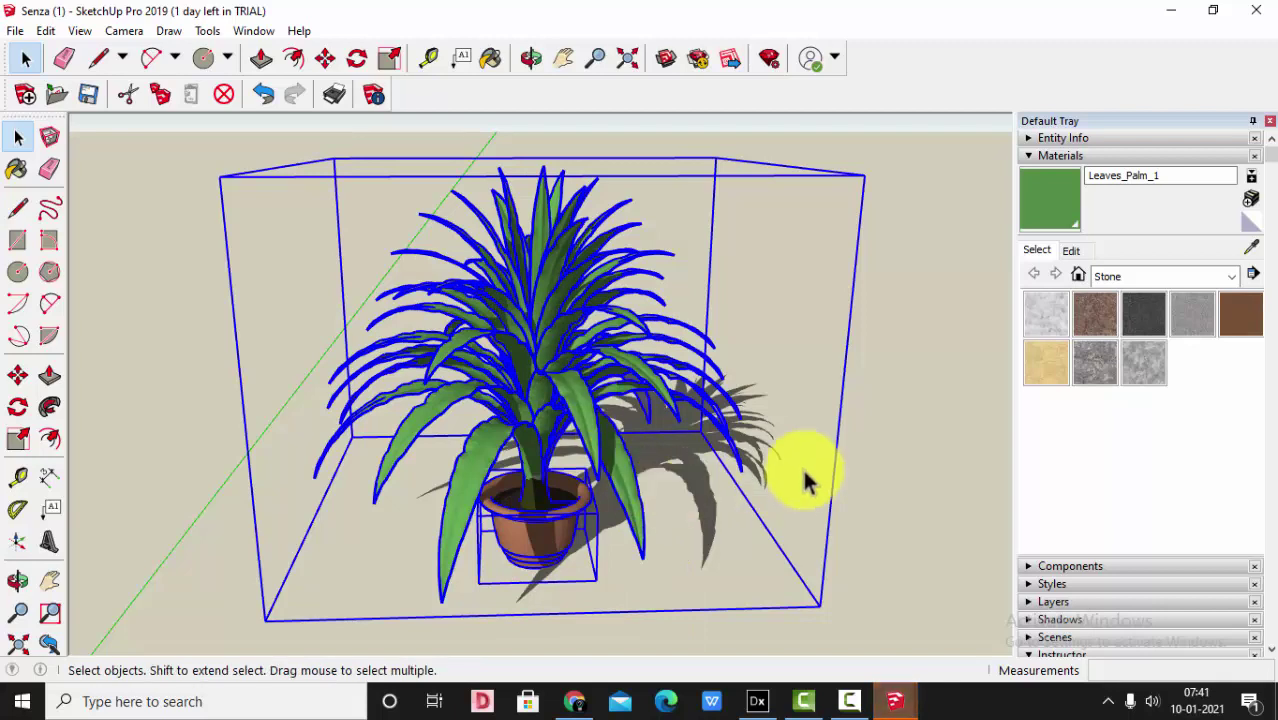
# Delete the terracotta pot from beneath the plant
pyautogui.click(722, 548)
pyautogui.click(548, 545)
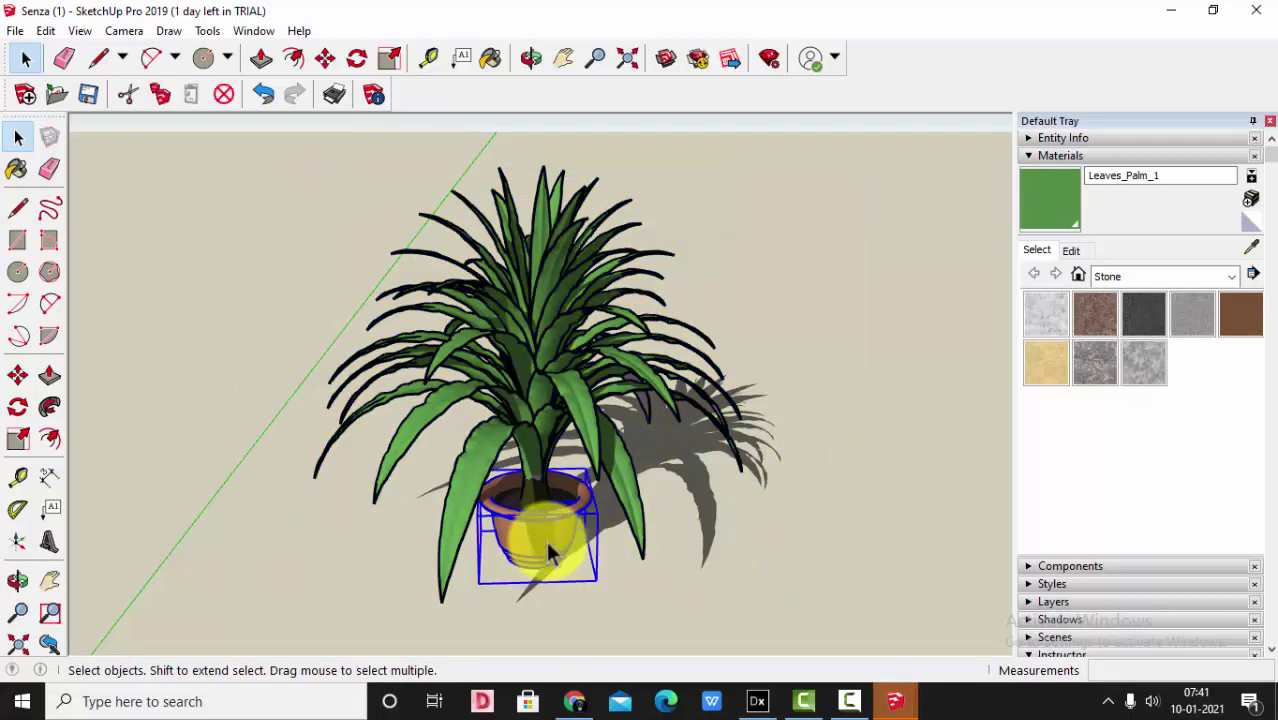
pyautogui.press('Delete')
pyautogui.scroll(-3, 456, 385)
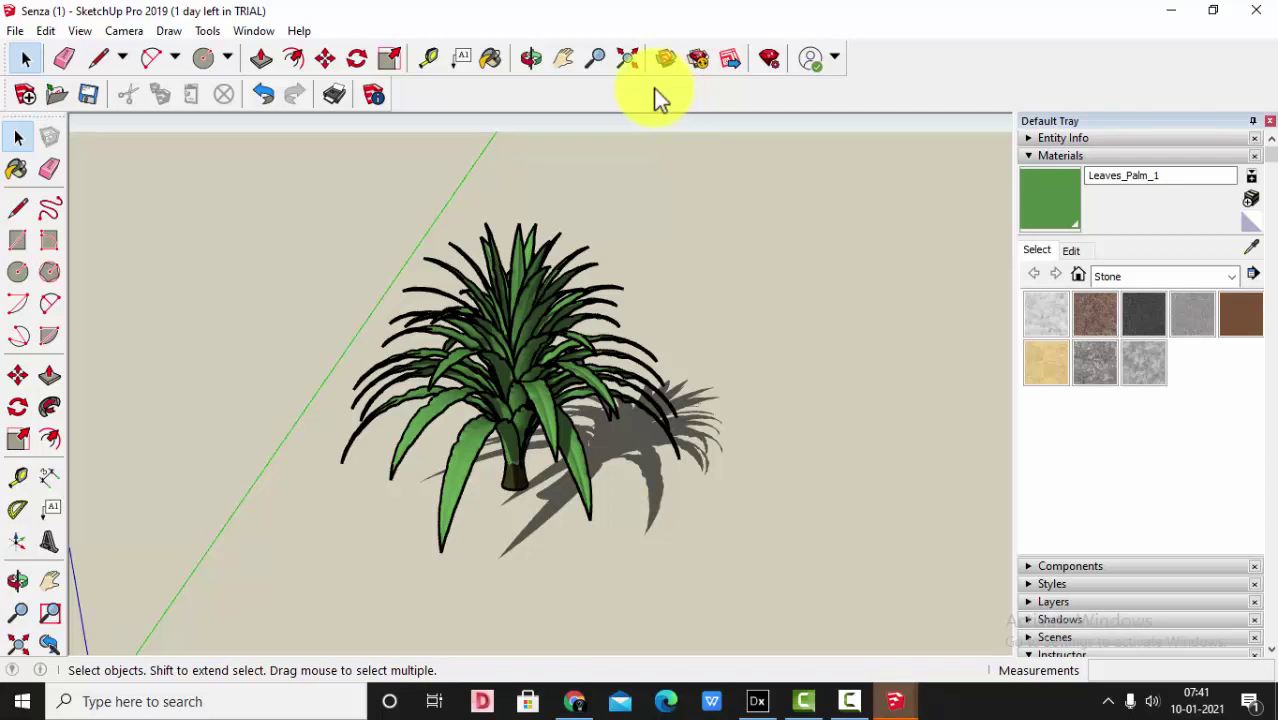
# Try to explode the remaining foliage component of the plant
pyautogui.click(624, 60)
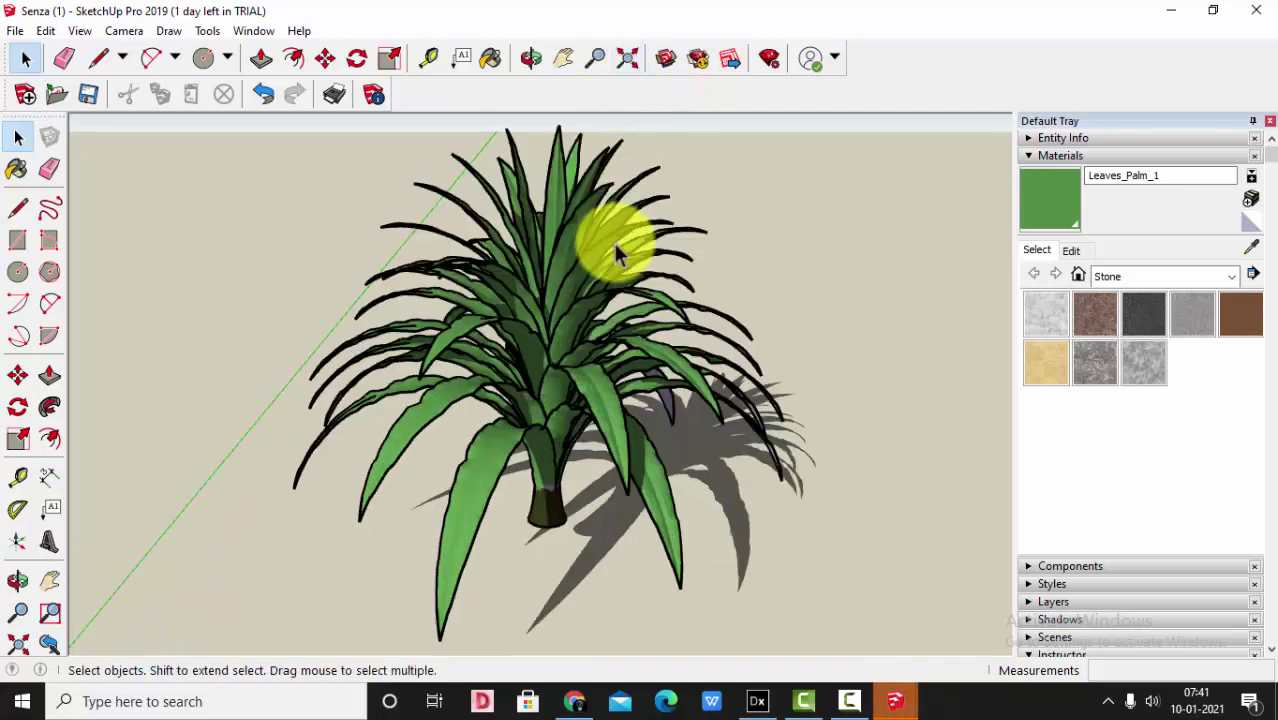
pyautogui.click(595, 245)
pyautogui.rightClick(597, 243)
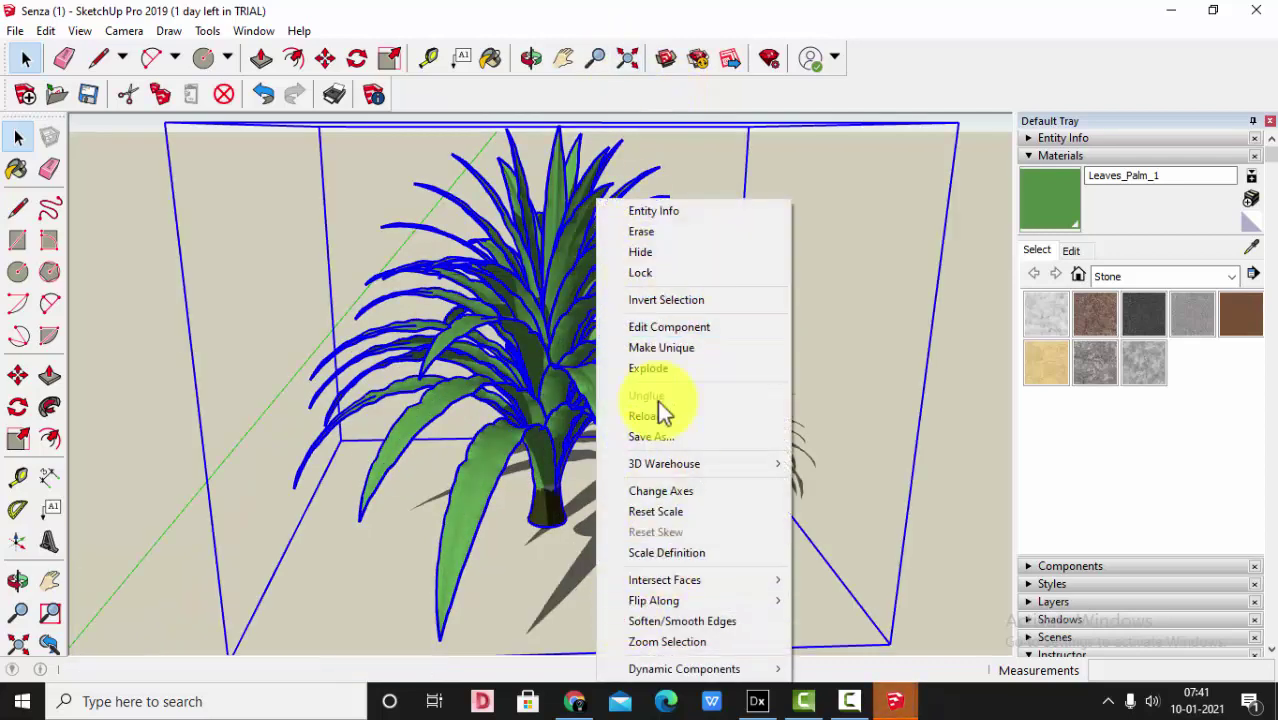
pyautogui.click(658, 369)
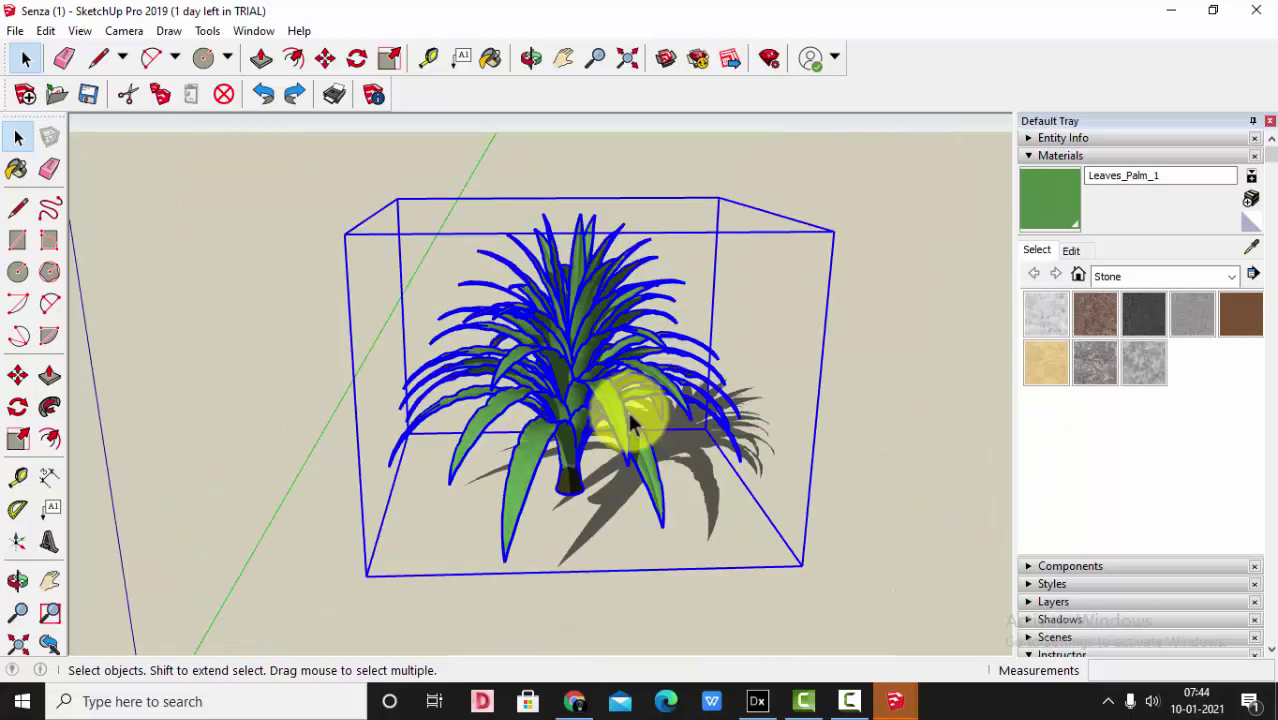
# Export the potless plant model to the Desktop as a 3DS file named PLANT
pyautogui.click(627, 60)
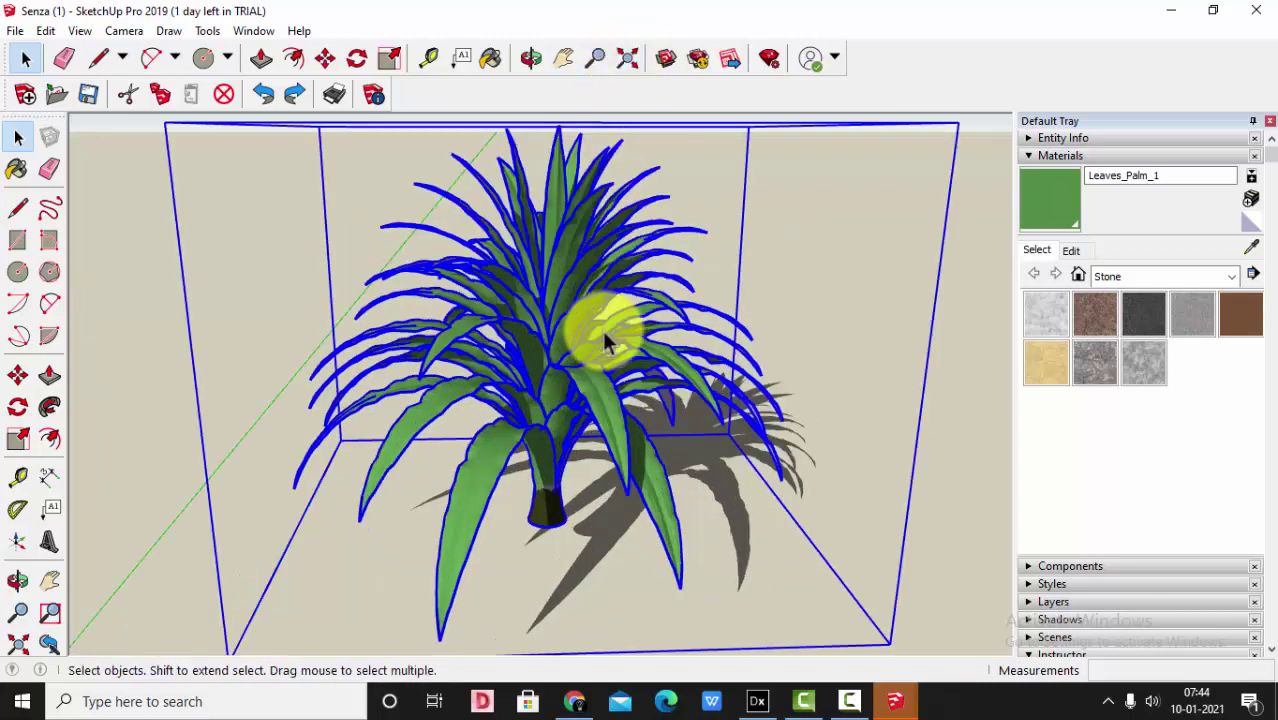
pyautogui.click(15, 30)
pyautogui.moveTo(100, 340)
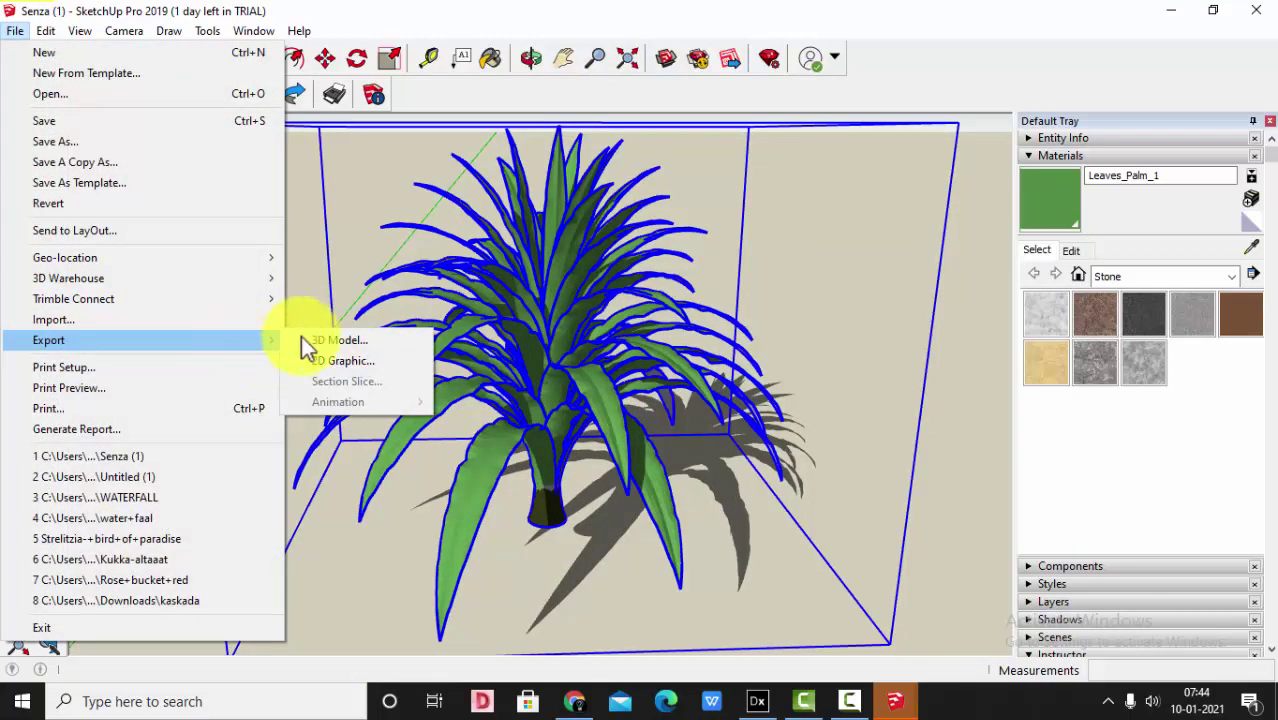
pyautogui.click(377, 337)
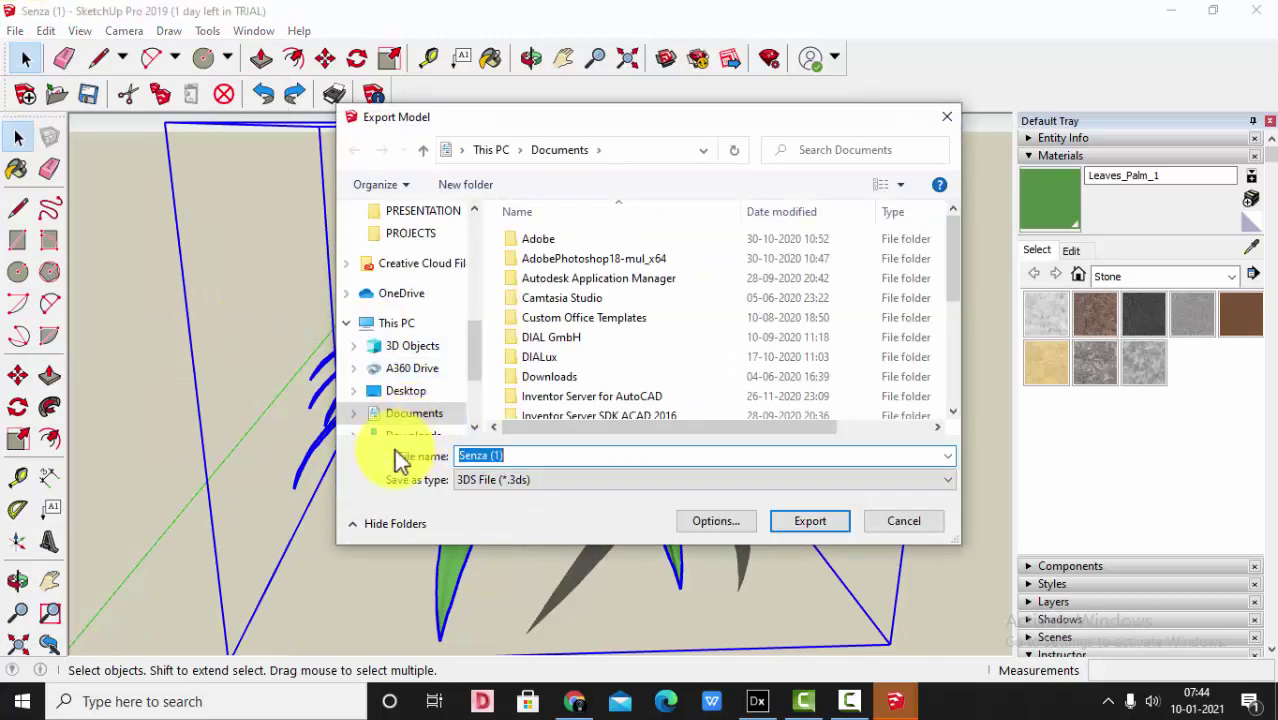
pyautogui.click(406, 392)
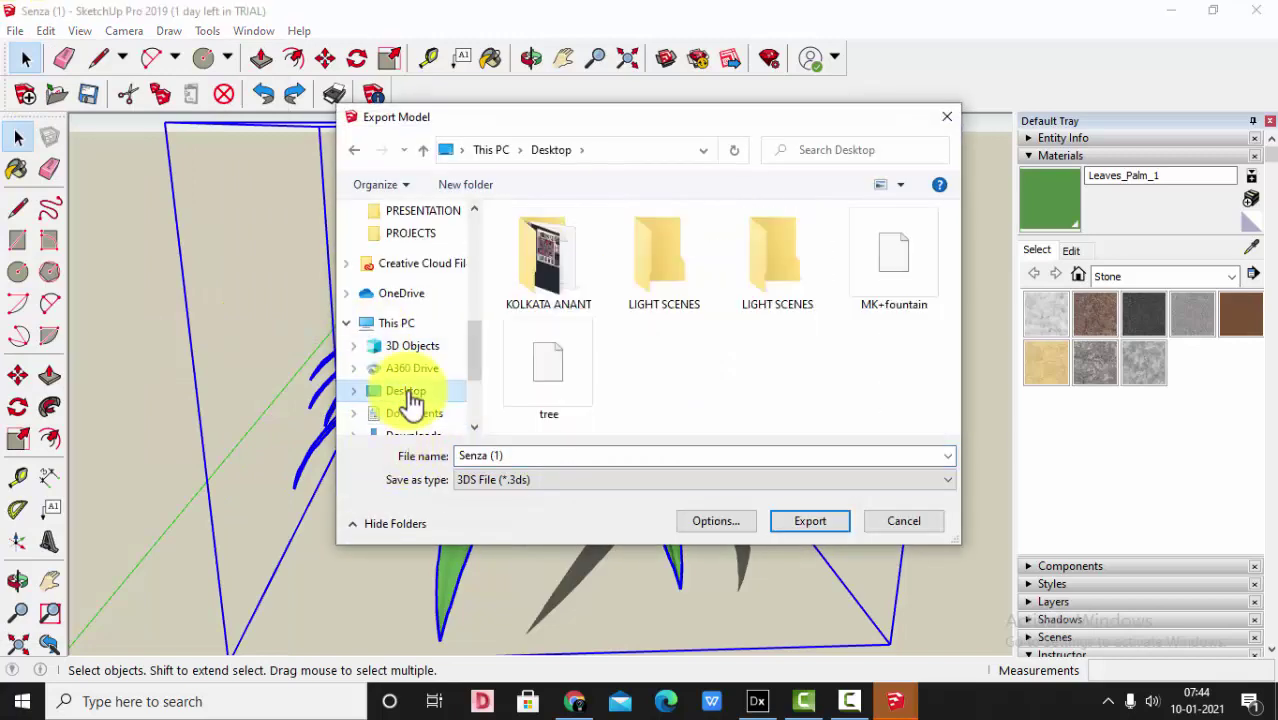
pyautogui.click(513, 456)
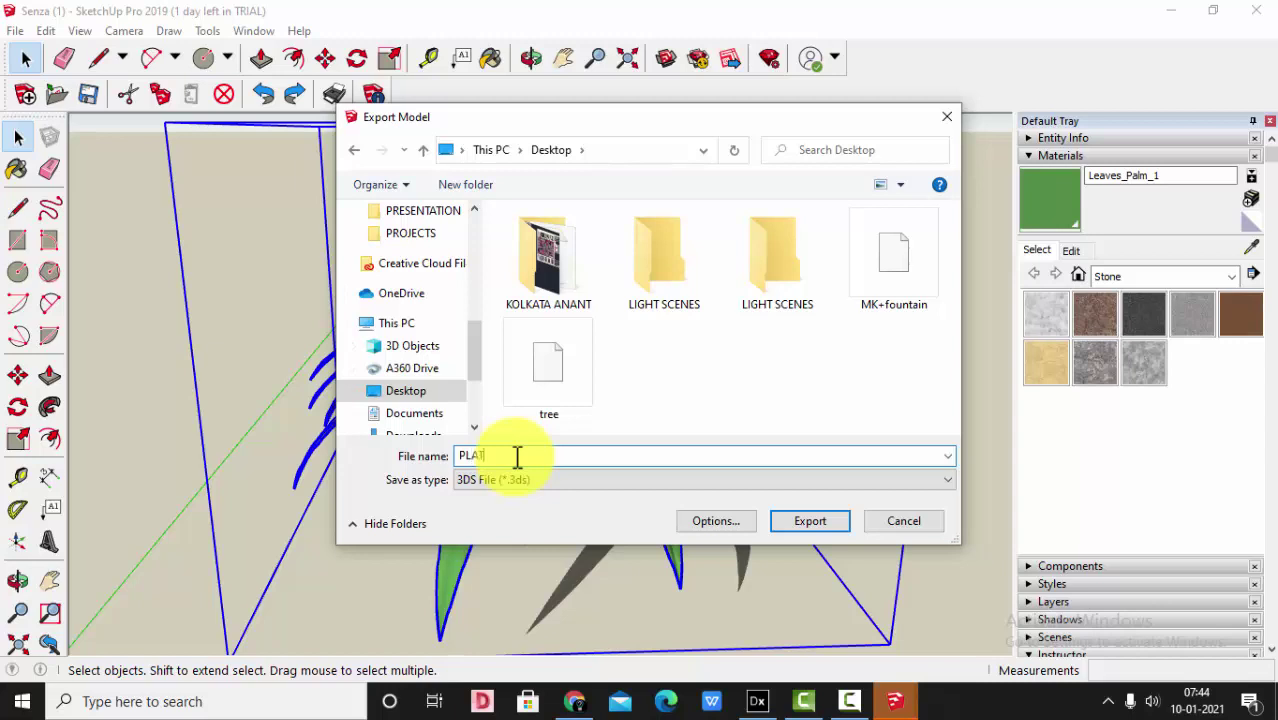
pyautogui.press('Return')
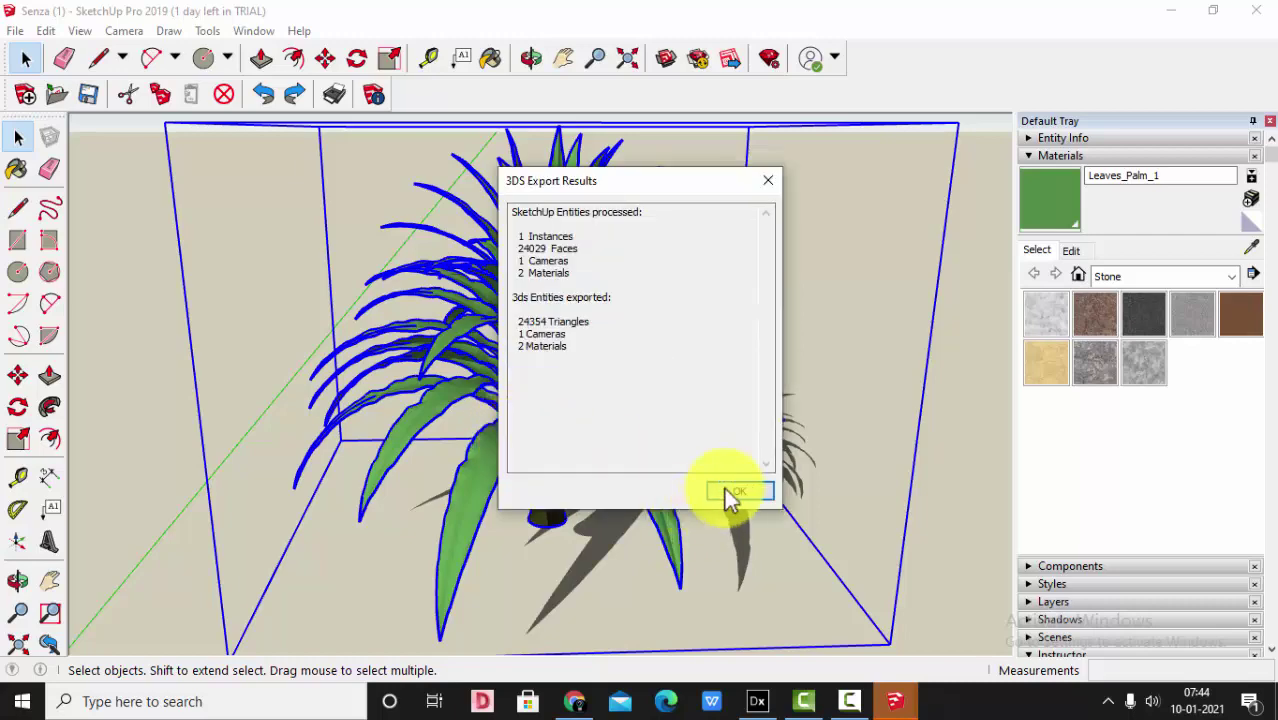
pyautogui.click(727, 490)
# Switch to DIALux evo without saving the project and import the PLANT 3DS file from the Desktop as a furniture object
pyautogui.click(758, 701)
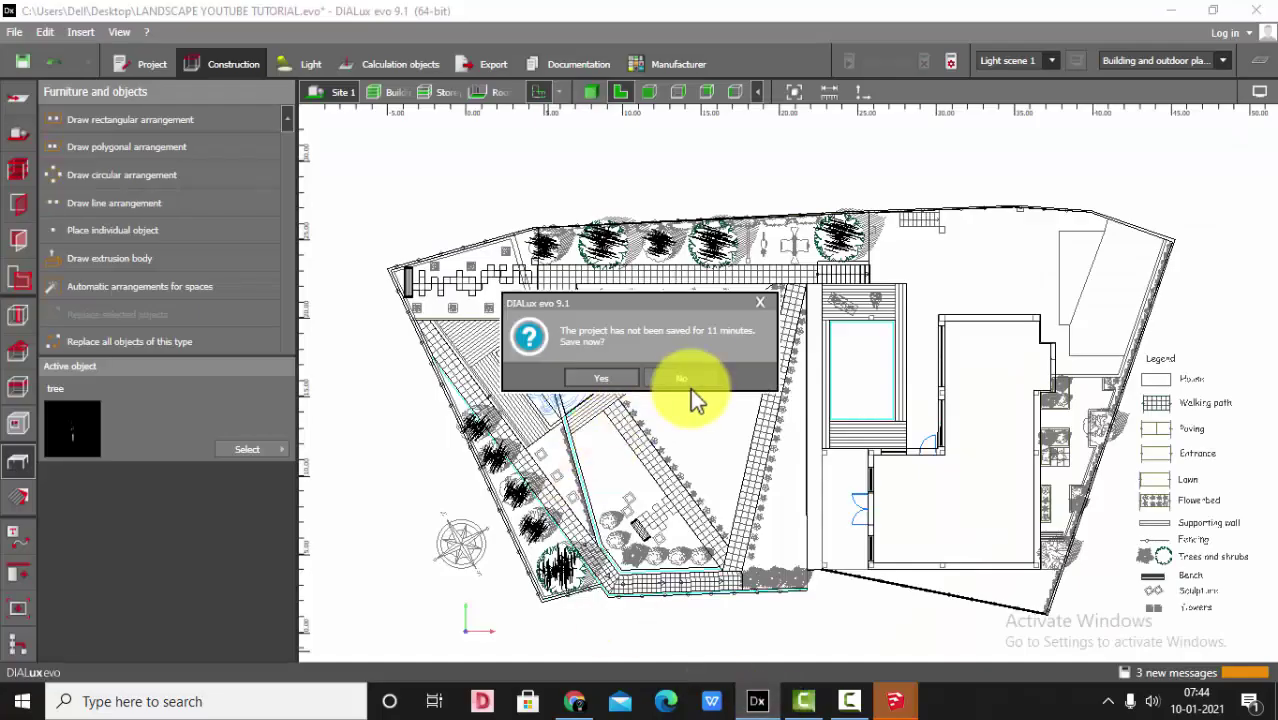
pyautogui.click(684, 378)
pyautogui.click(18, 34)
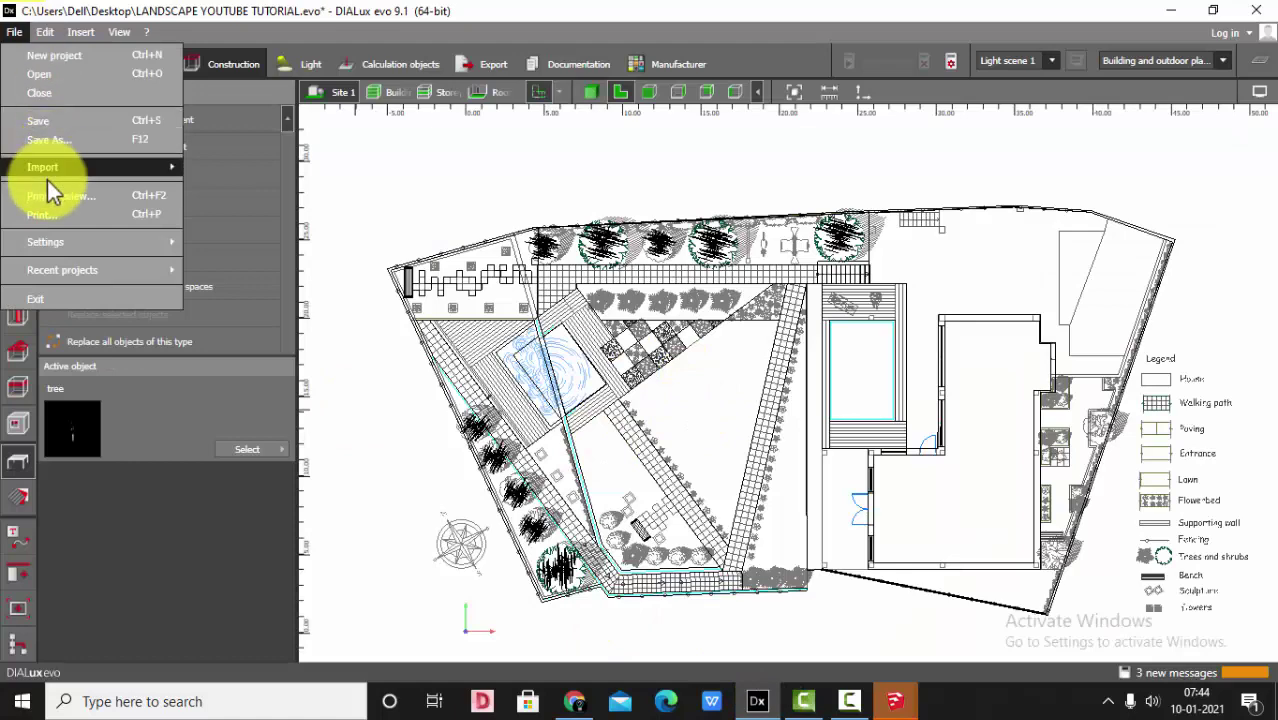
pyautogui.moveTo(56, 167)
pyautogui.click(242, 283)
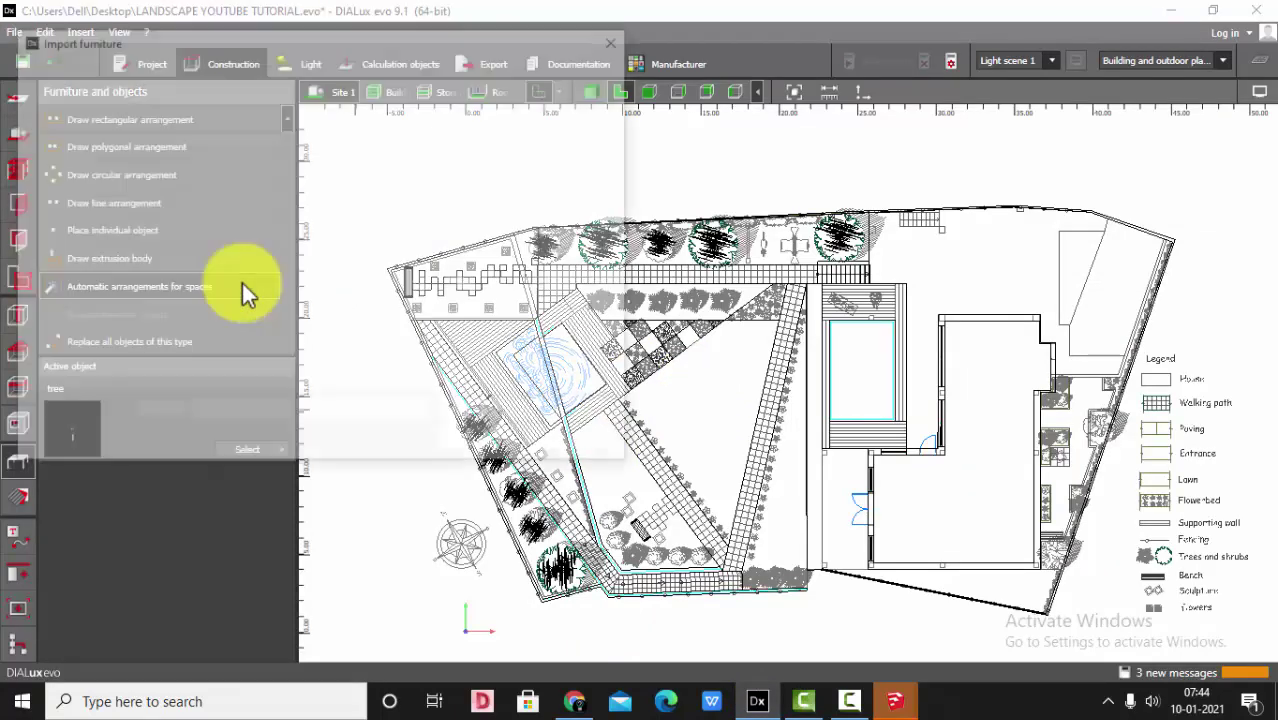
pyautogui.click(360, 298)
pyautogui.doubleClick(220, 292)
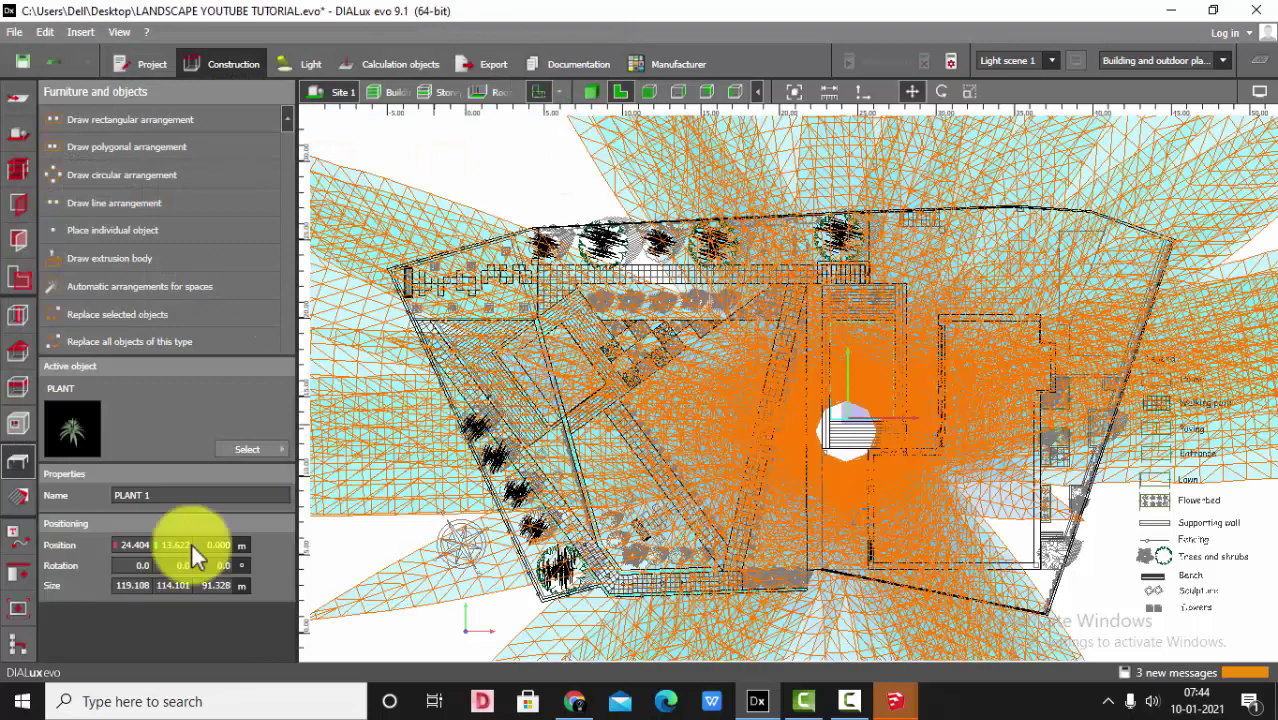
# Scale the oversized plant down proportionally to about 4.25 × 4.07 × 3.26 m
pyautogui.click(592, 92)
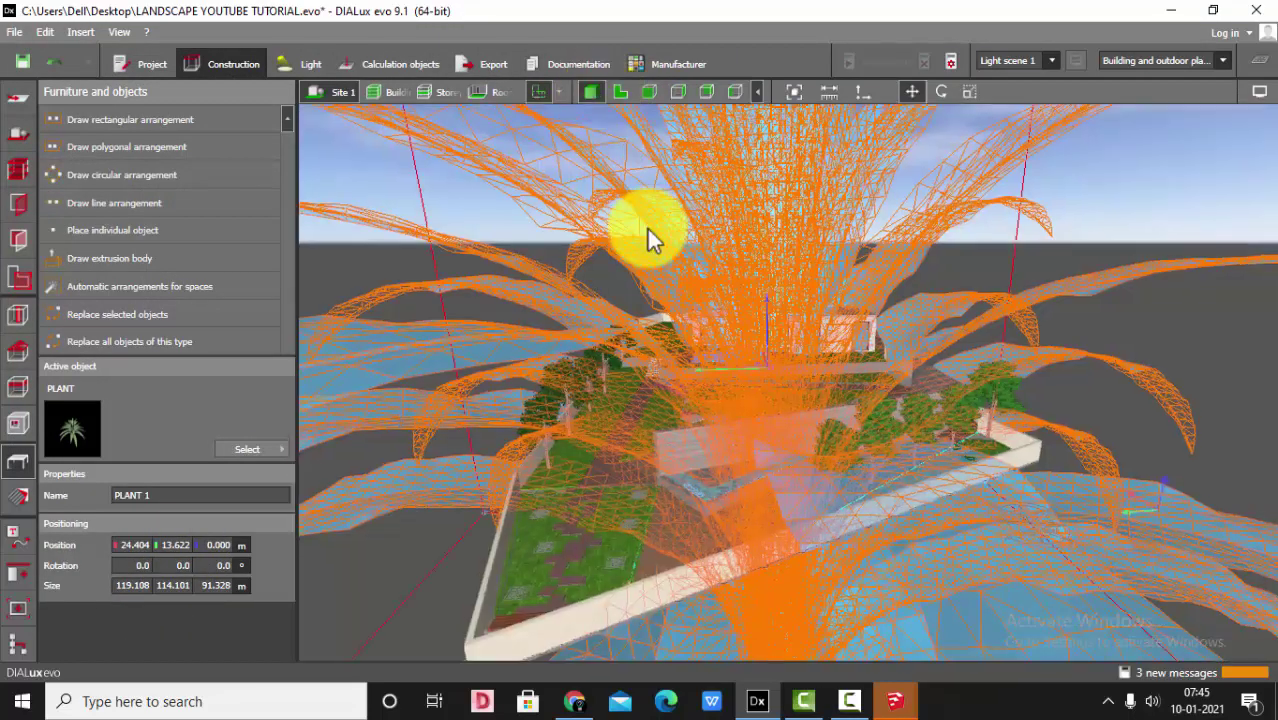
pyautogui.scroll(-3, 758, 438)
pyautogui.click(1012, 332)
pyautogui.moveTo(958, 277); pyautogui.dragTo(1063, 318, button='right')
pyautogui.moveTo(1066, 326); pyautogui.dragTo(975, 455)
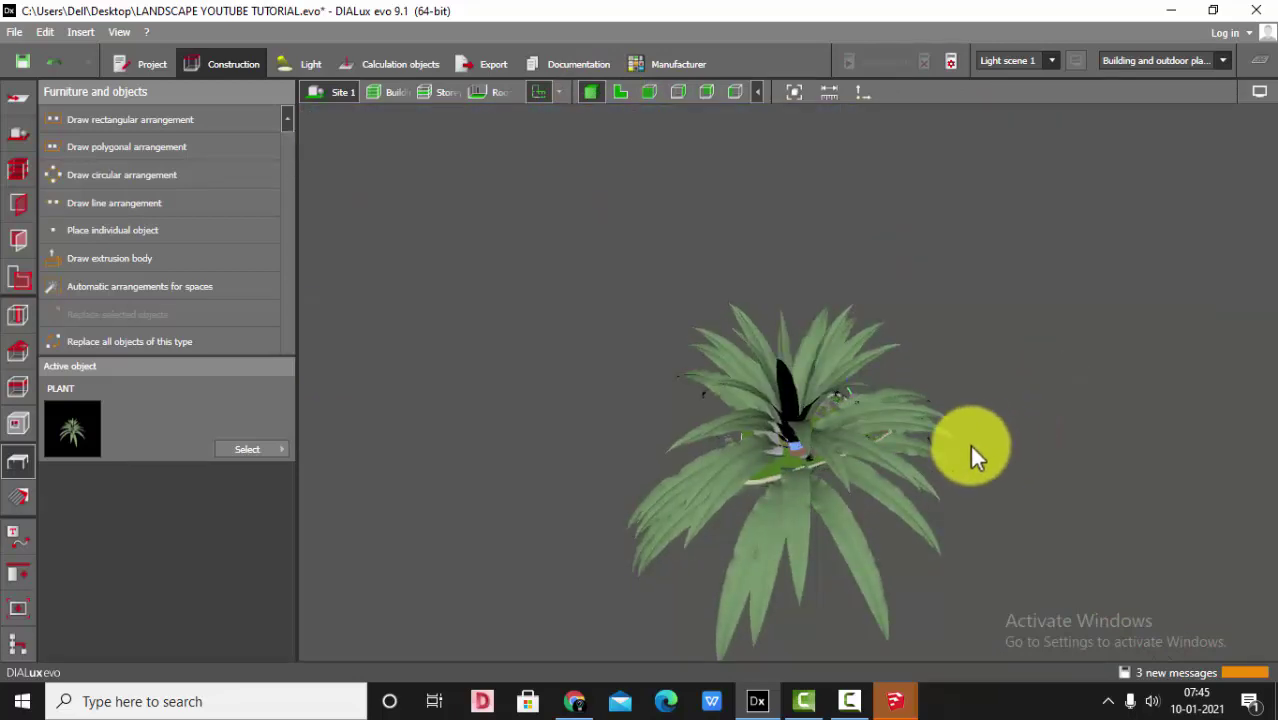
pyautogui.click(893, 405)
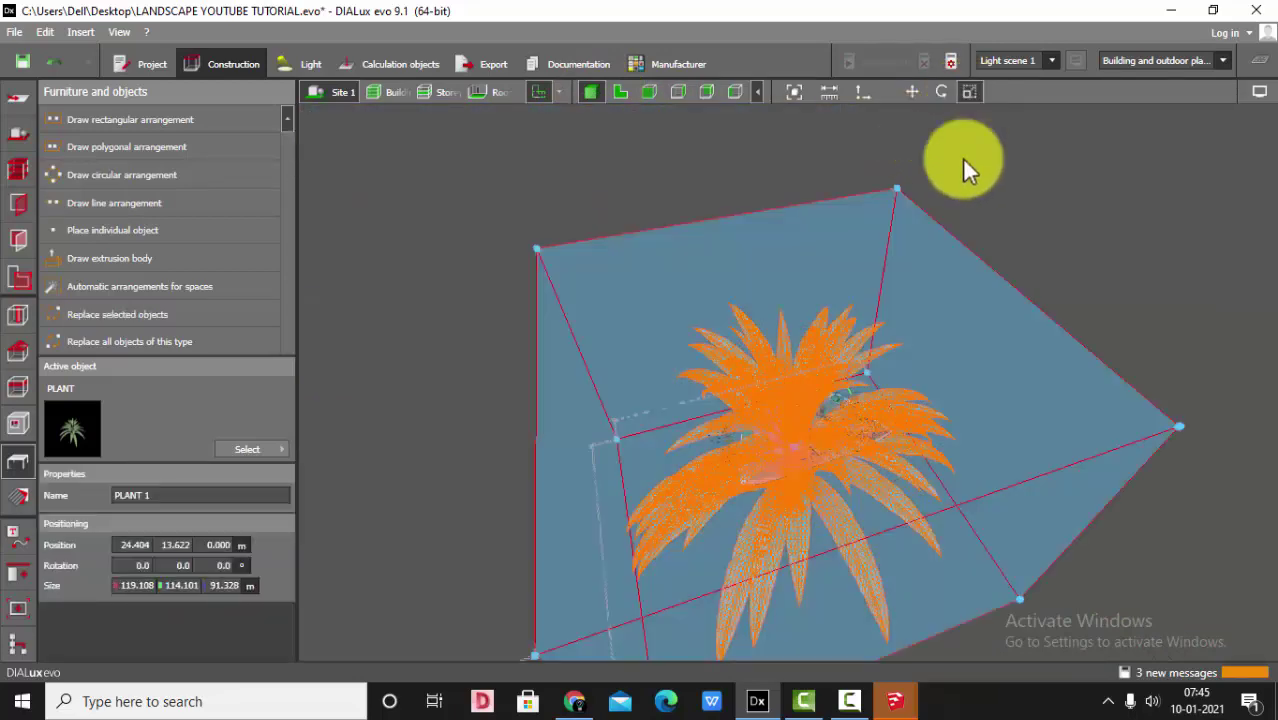
pyautogui.moveTo(1180, 427); pyautogui.dragTo(621, 472)
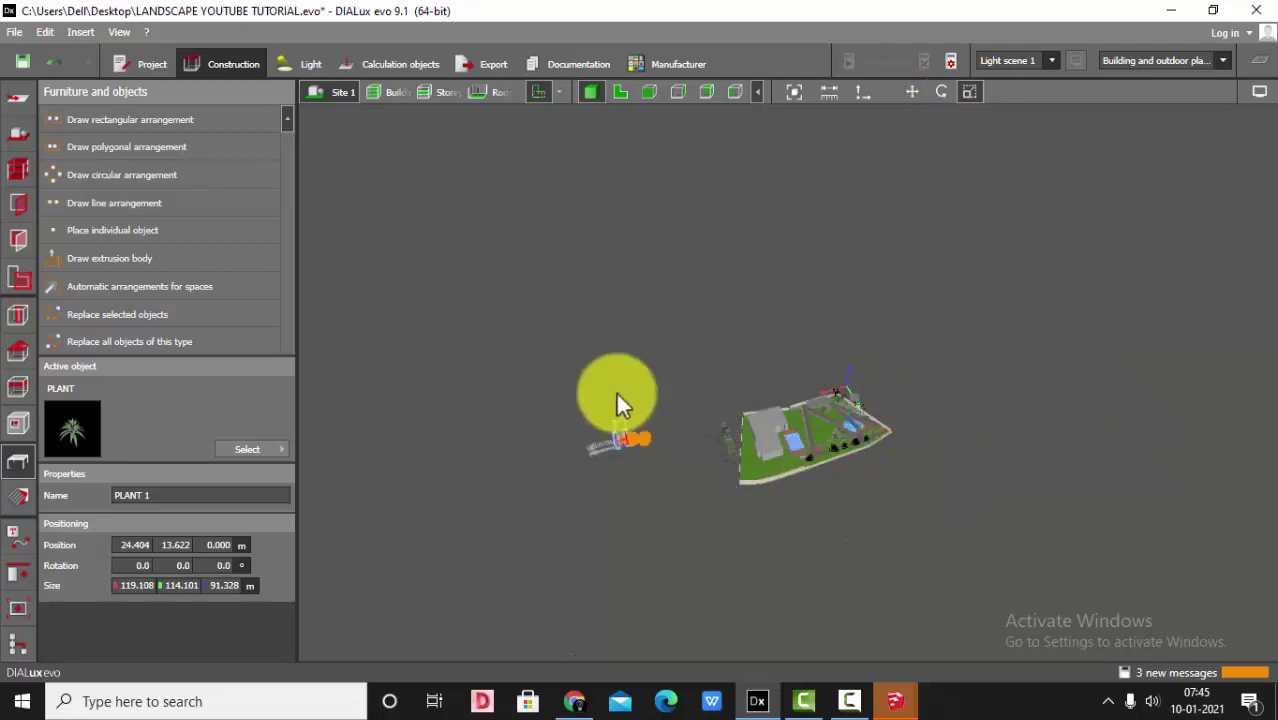
# Move the plant in the floor plan onto the site beside the pond, at about X 6.1 m, Y 20.2 m
pyautogui.click(634, 89)
pyautogui.click(794, 92)
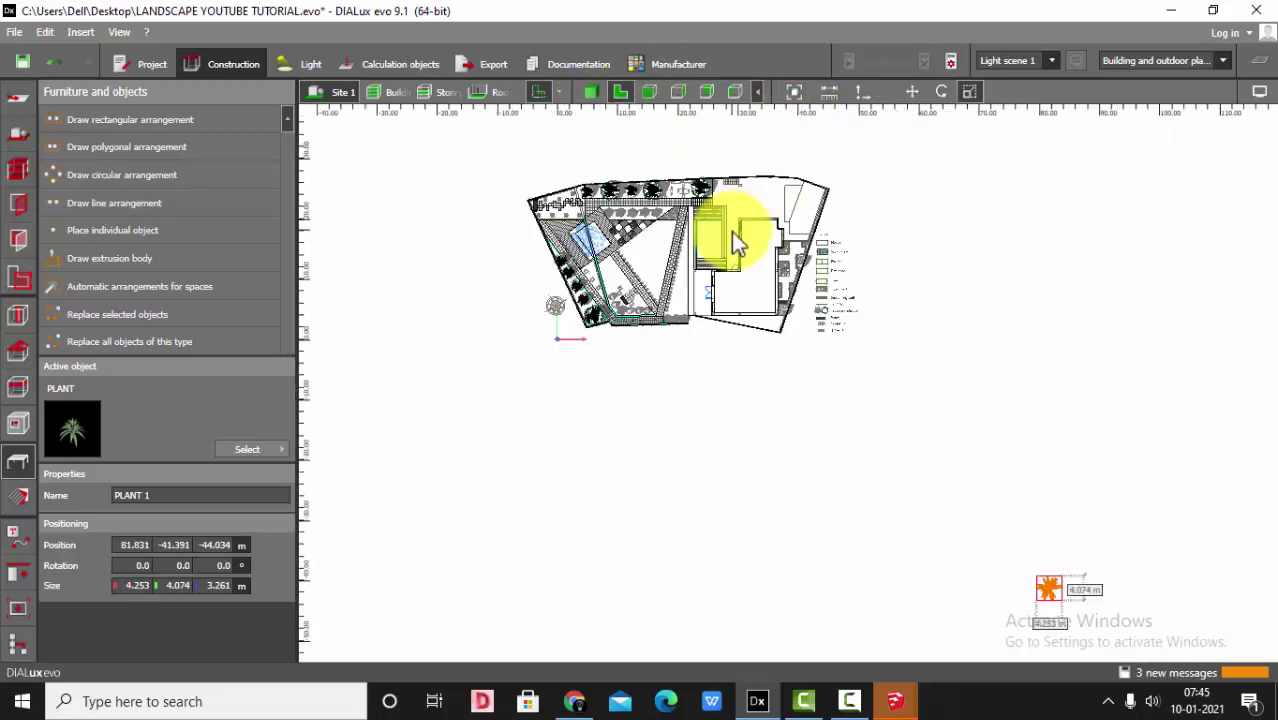
pyautogui.click(912, 92)
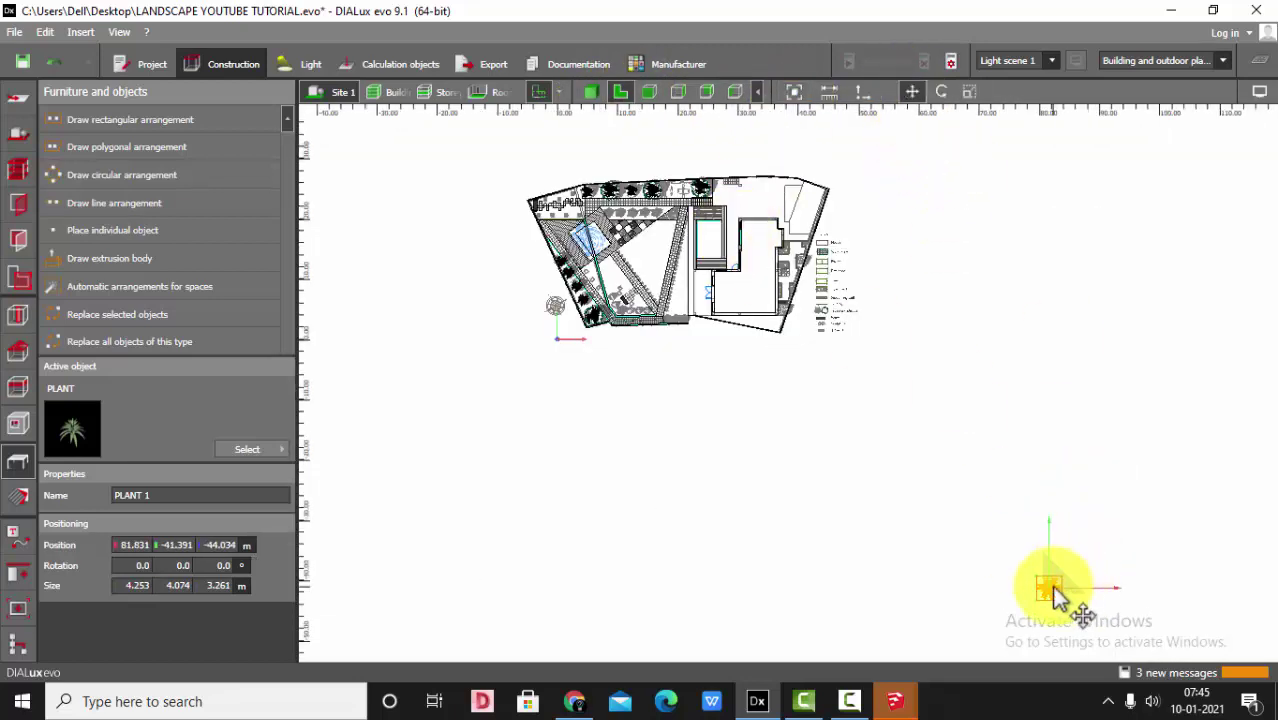
pyautogui.moveTo(1052, 590); pyautogui.dragTo(612, 203)
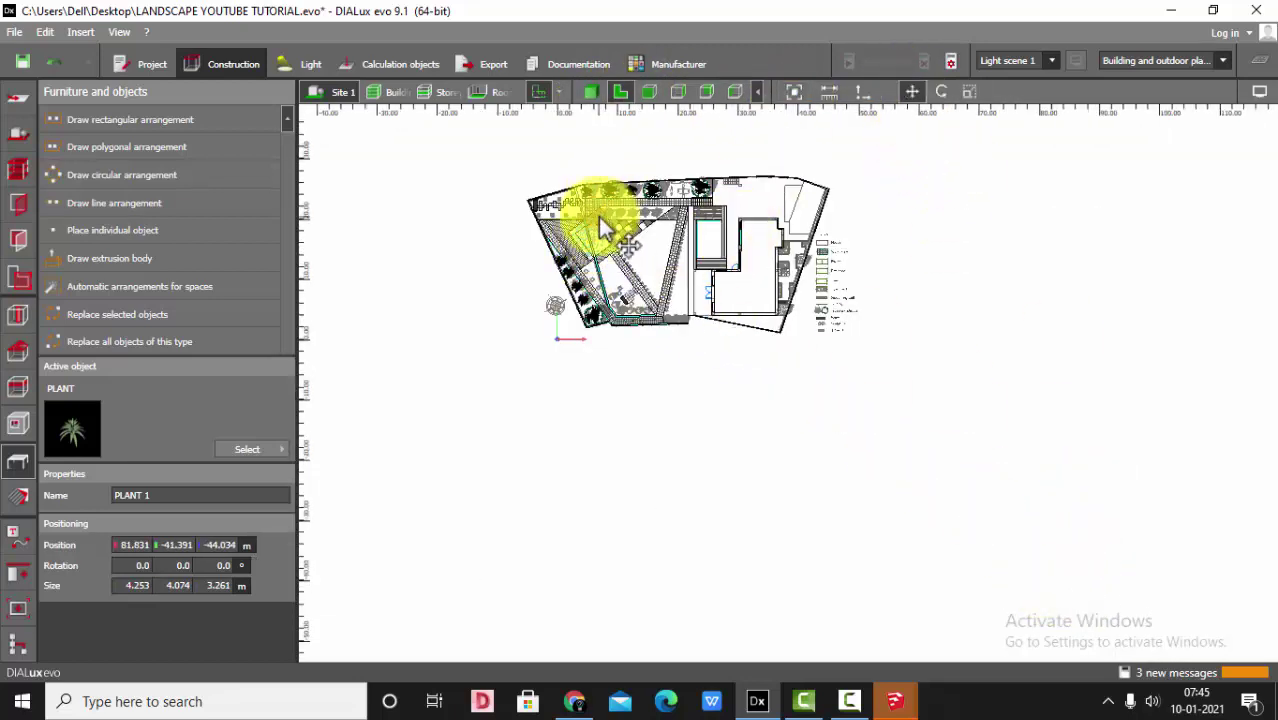
pyautogui.click(800, 94)
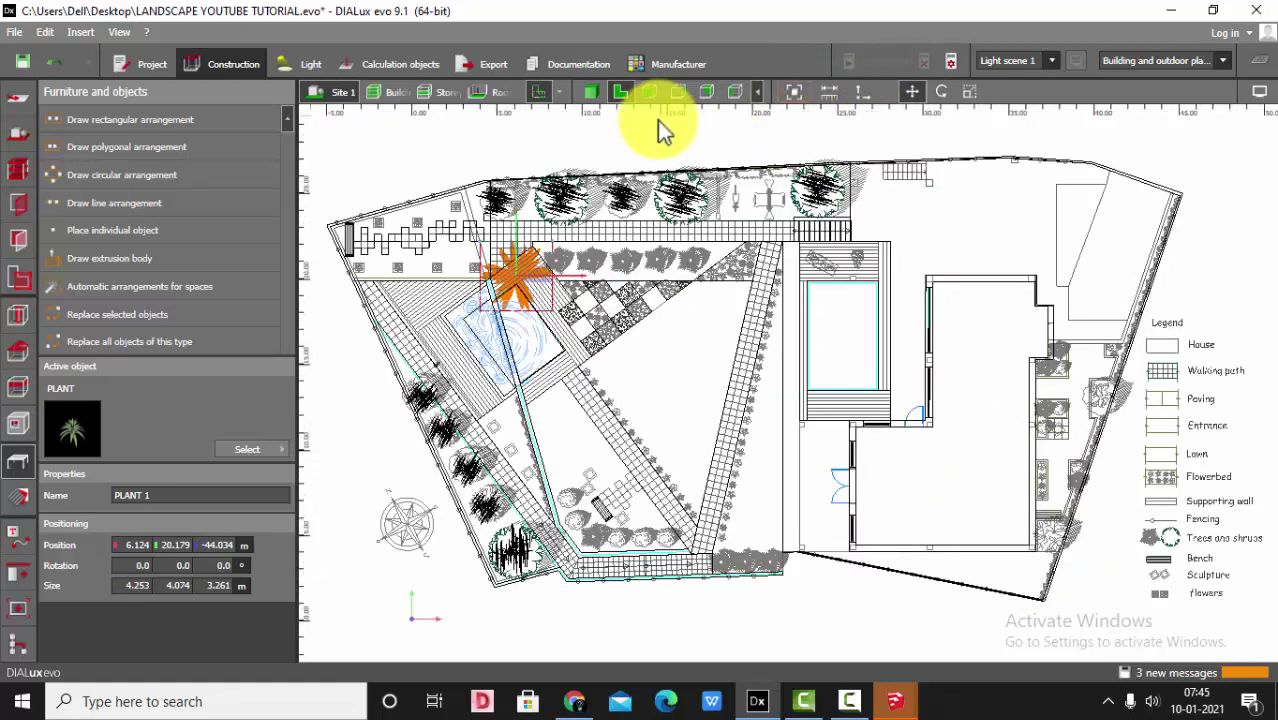
# Raise the plant from below the site to a height of about 3.3 m
pyautogui.click(591, 92)
pyautogui.click(791, 93)
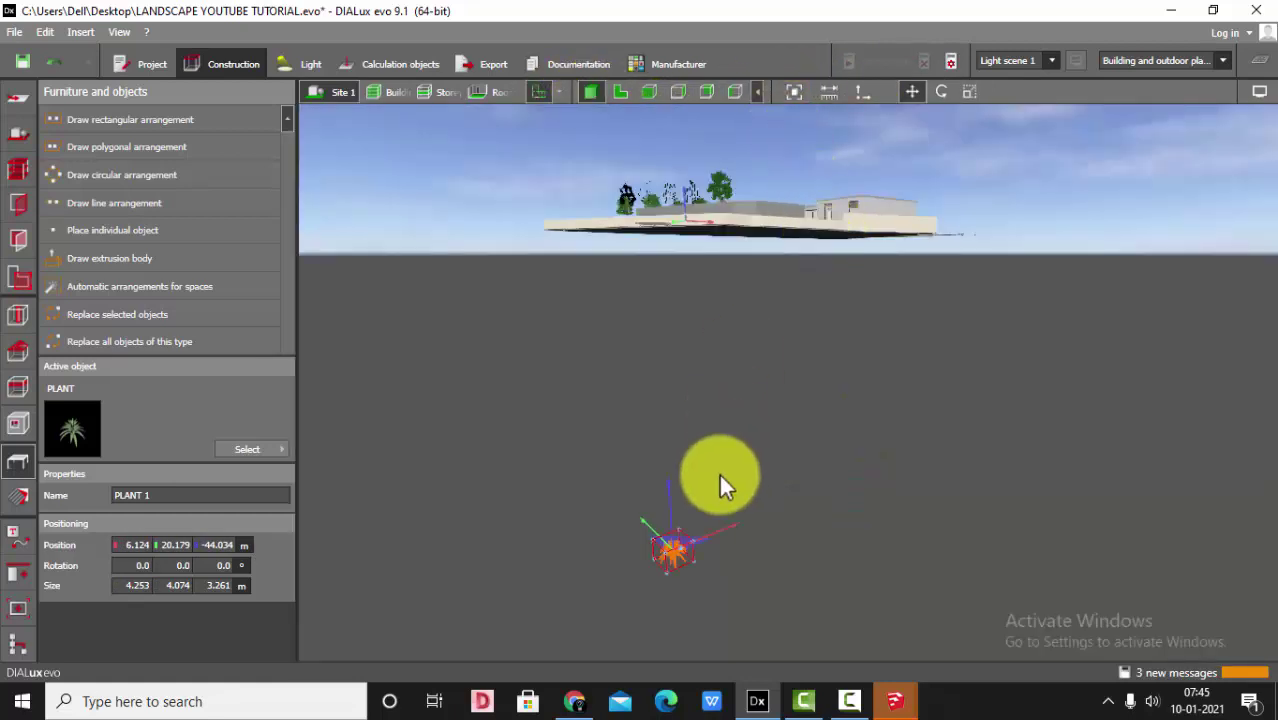
pyautogui.click(655, 93)
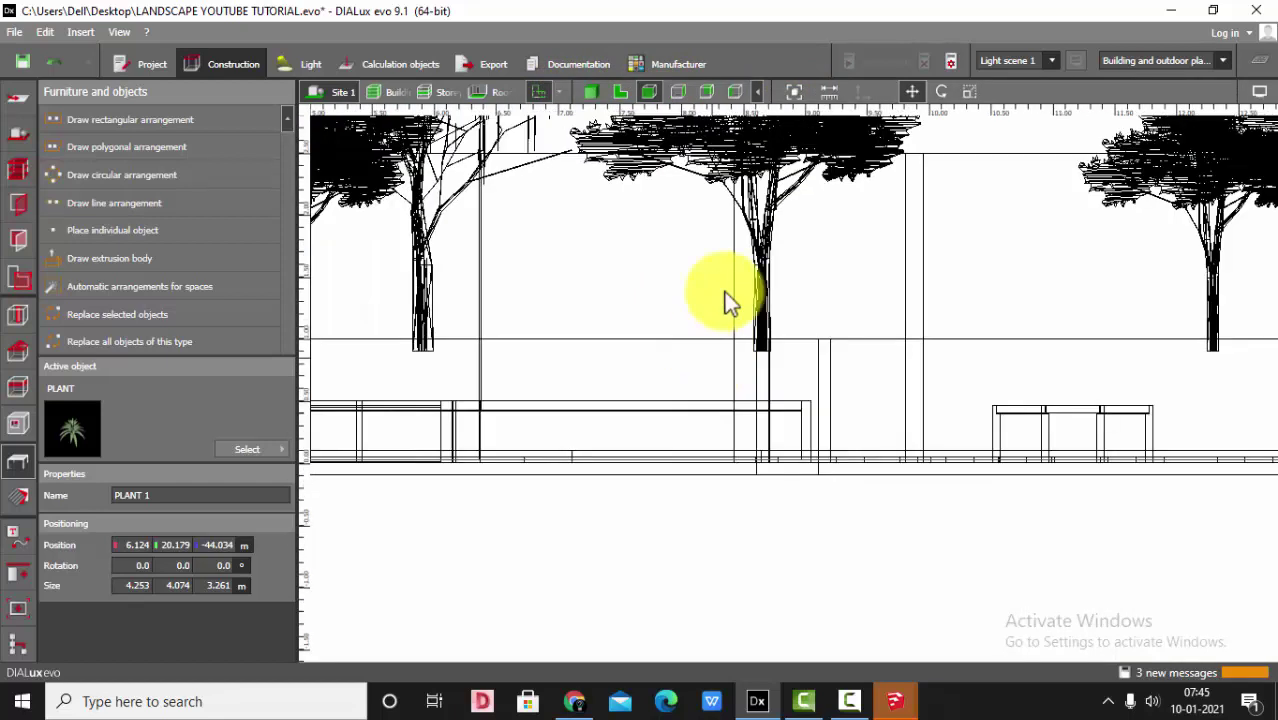
pyautogui.click(794, 93)
pyautogui.moveTo(647, 586); pyautogui.dragTo(590, 123)
pyautogui.click(590, 92)
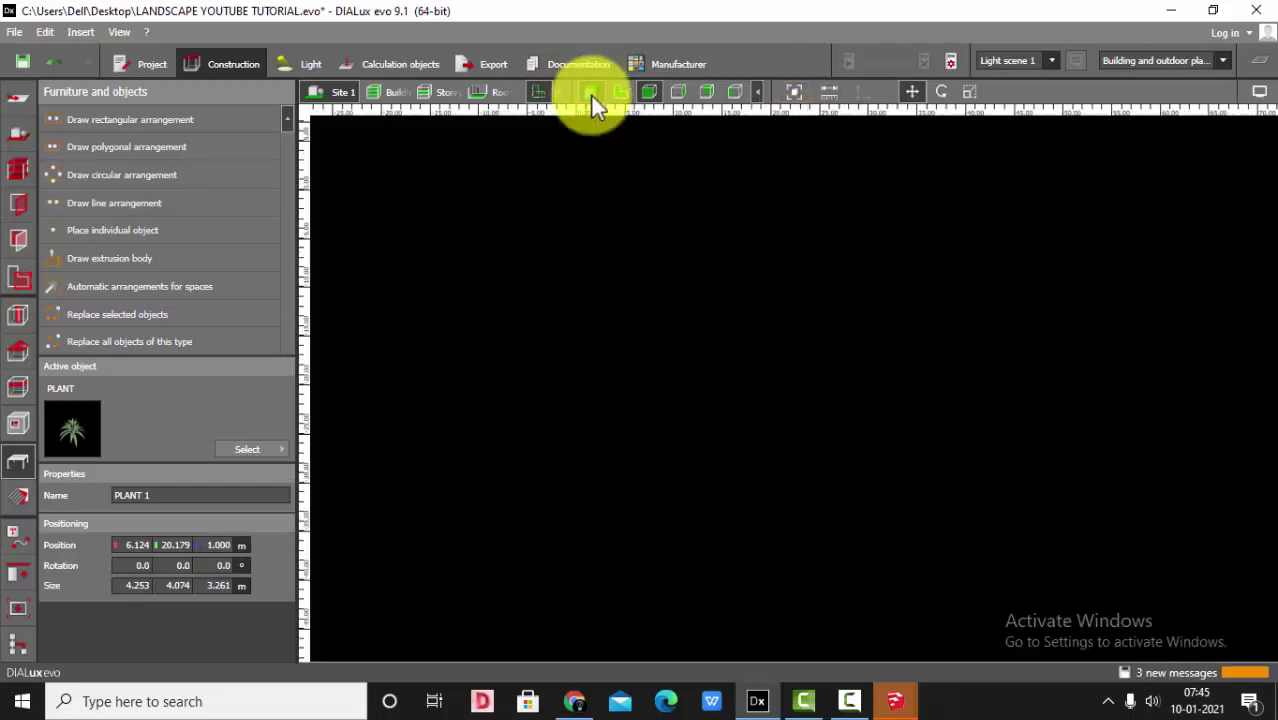
pyautogui.click(793, 93)
pyautogui.scroll(6, 652, 368)
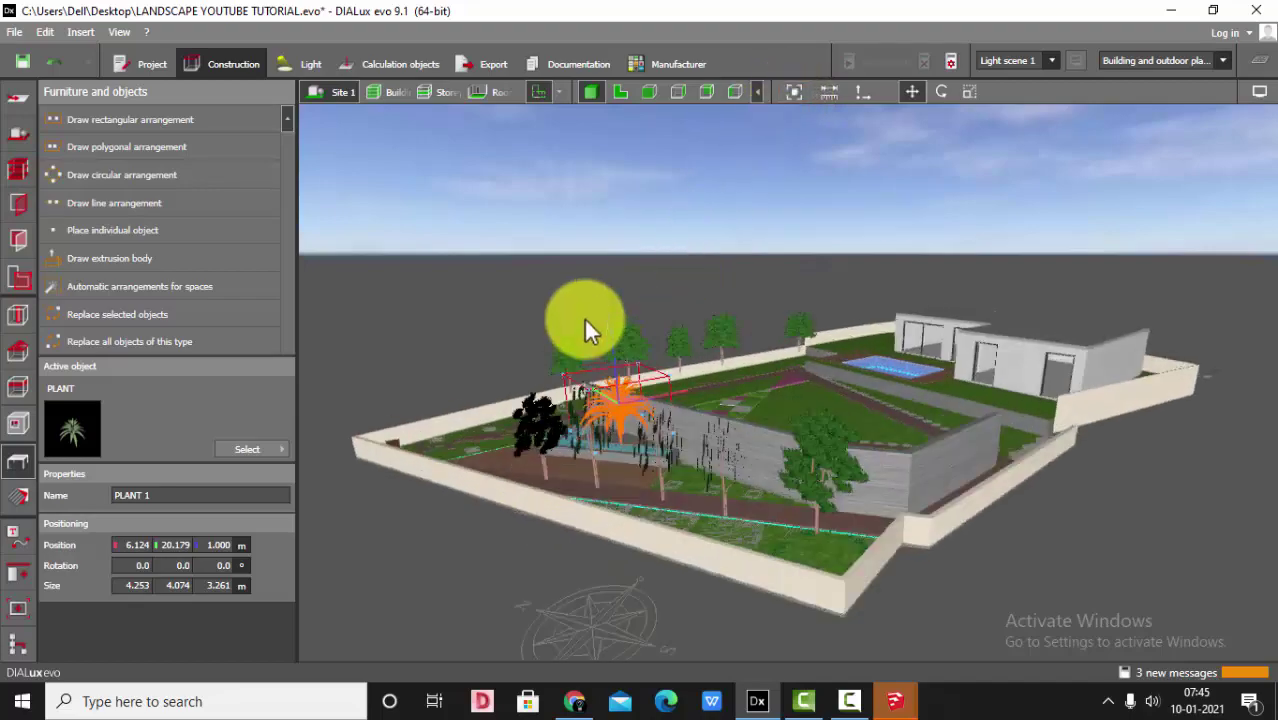
pyautogui.moveTo(645, 465); pyautogui.dragTo(622, 210)
# Scale the plant down proportionally to about 1.72 × 1.65 × 1.32 m
pyautogui.click(622, 201)
pyautogui.moveTo(622, 201); pyautogui.dragTo(549, 316, button='right')
pyautogui.moveTo(552, 325); pyautogui.dragTo(575, 354)
pyautogui.click(589, 373)
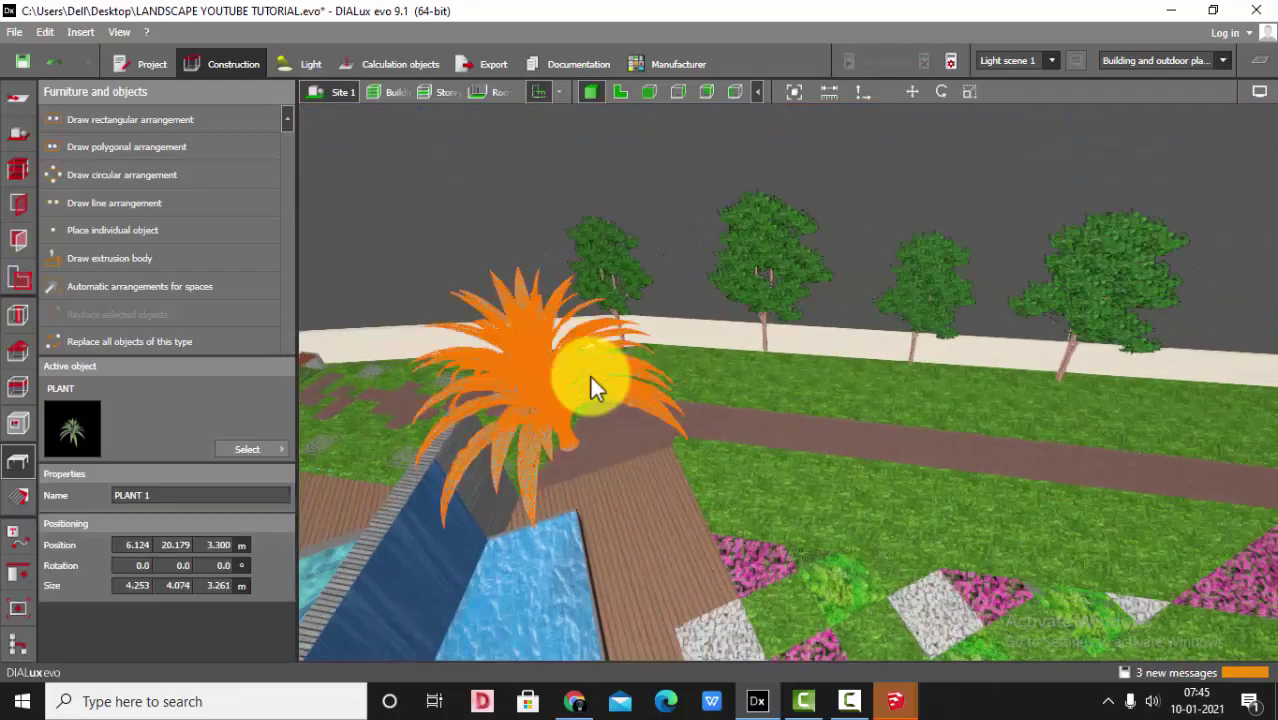
pyautogui.click(977, 95)
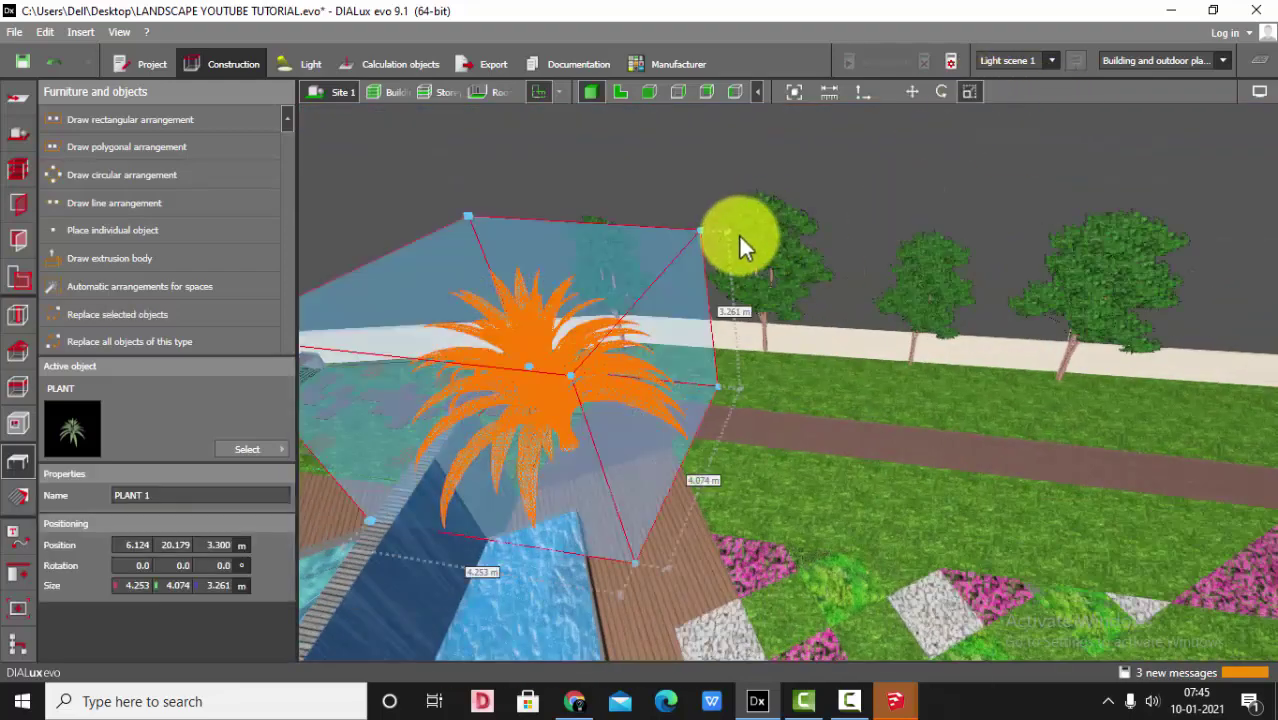
pyautogui.moveTo(703, 228); pyautogui.dragTo(509, 396)
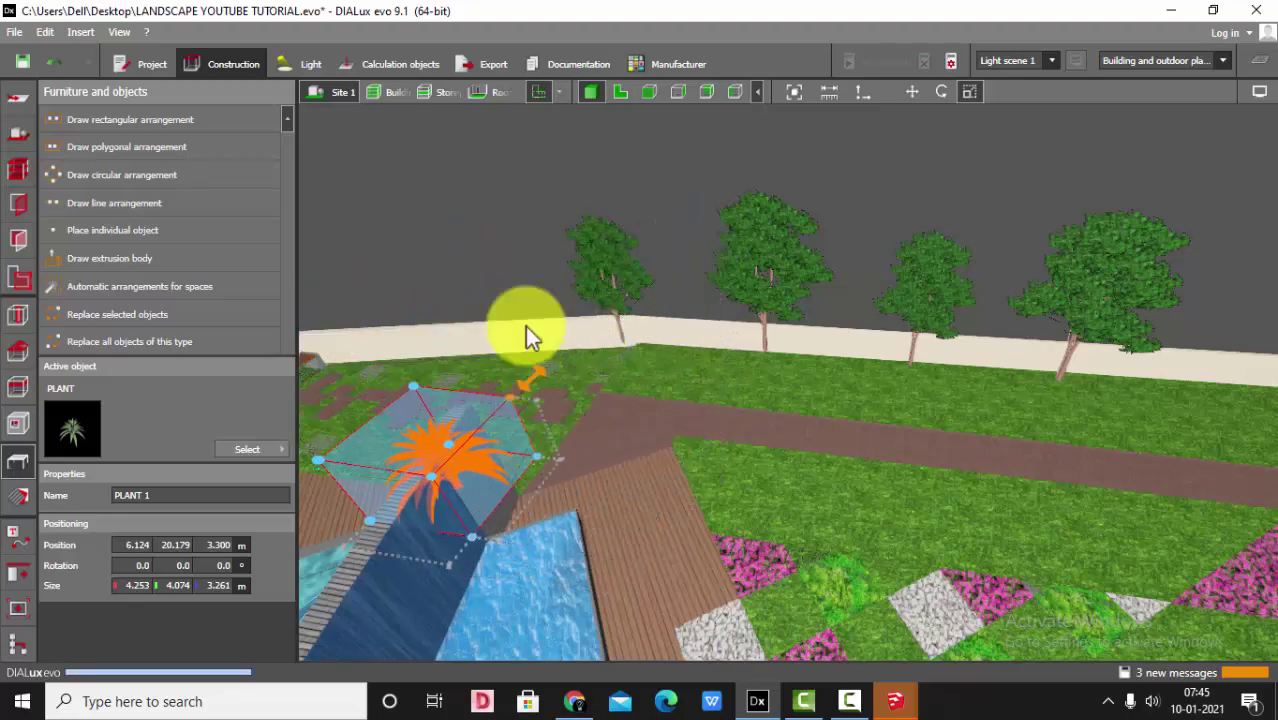
# Move the plant in the floor plan onto the first shrub symbol of the row above the checkerboard flowerbed
pyautogui.click(627, 182)
pyautogui.moveTo(635, 215); pyautogui.dragTo(938, 448)
pyautogui.click(938, 448)
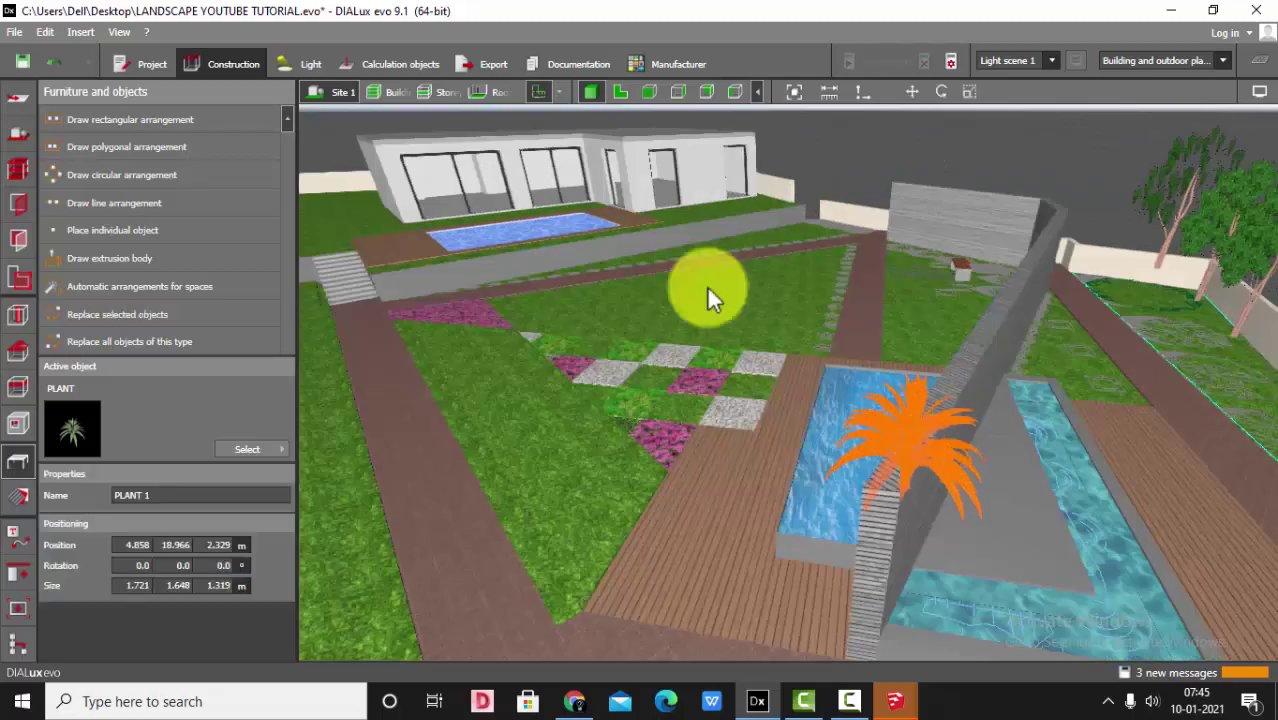
pyautogui.click(620, 93)
pyautogui.scroll(2, 478, 220)
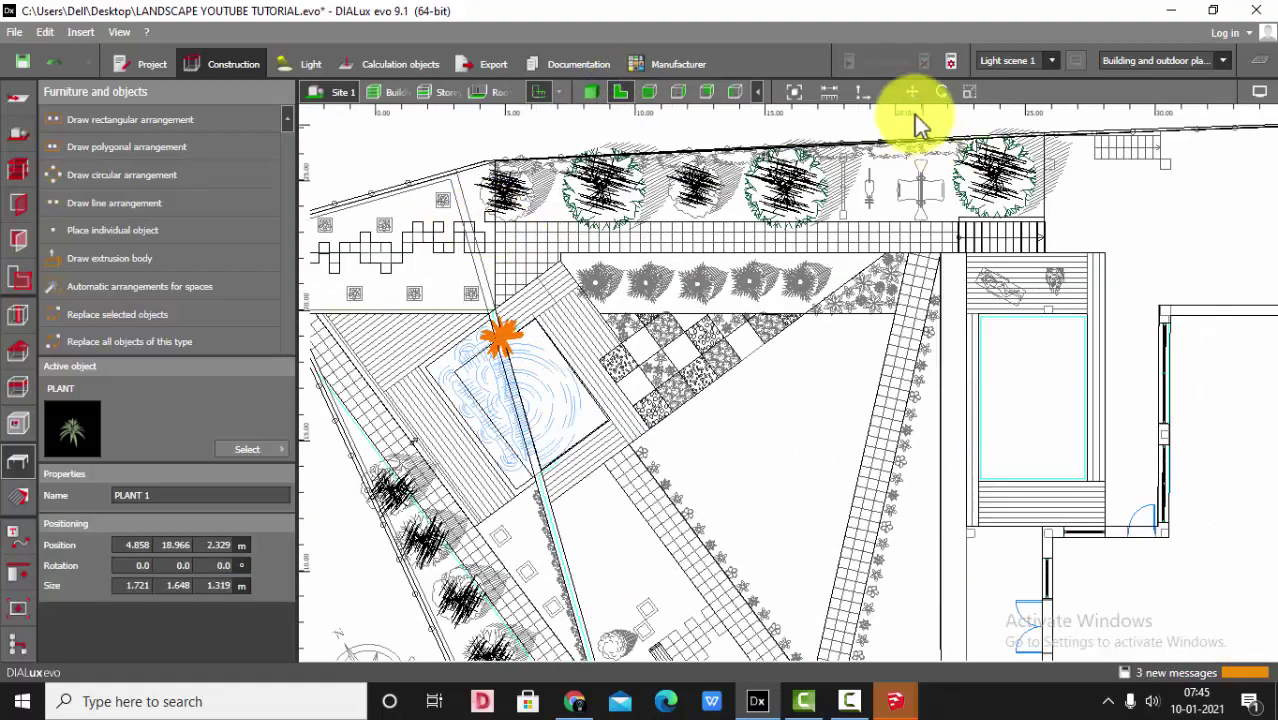
pyautogui.click(911, 93)
pyautogui.scroll(2, 528, 335)
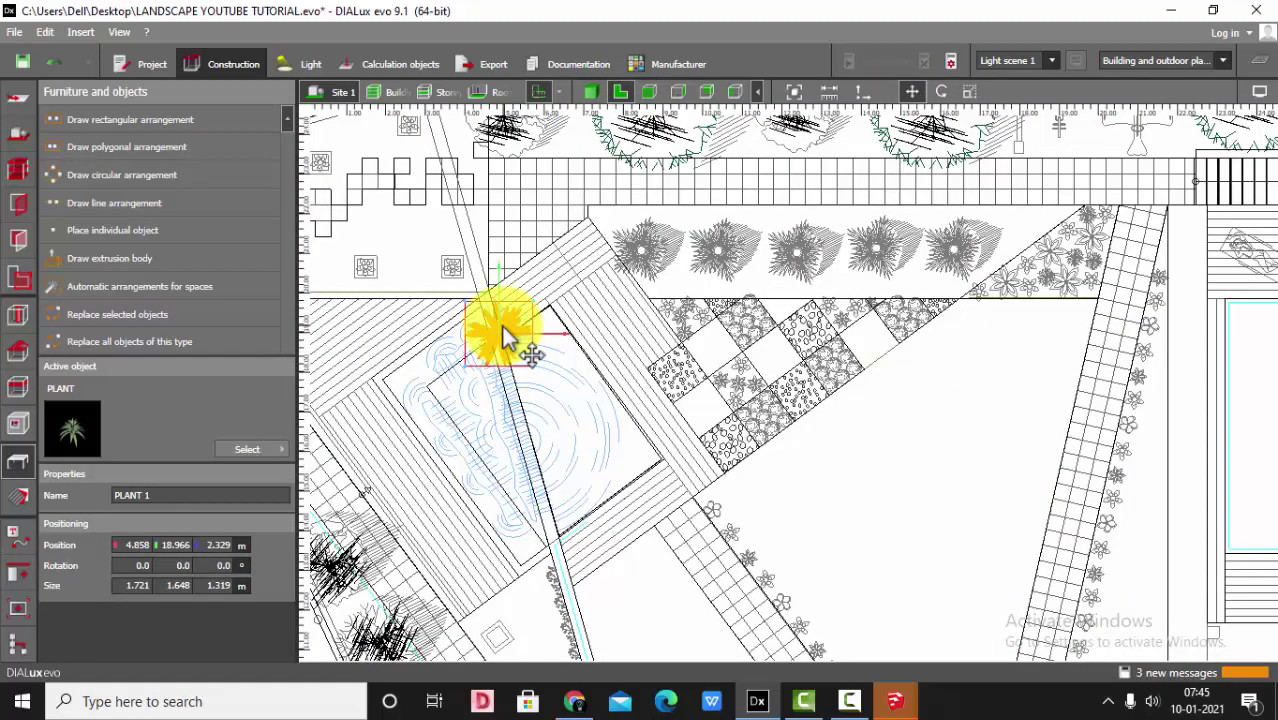
pyautogui.scroll(2, 640, 243)
pyautogui.click(640, 243)
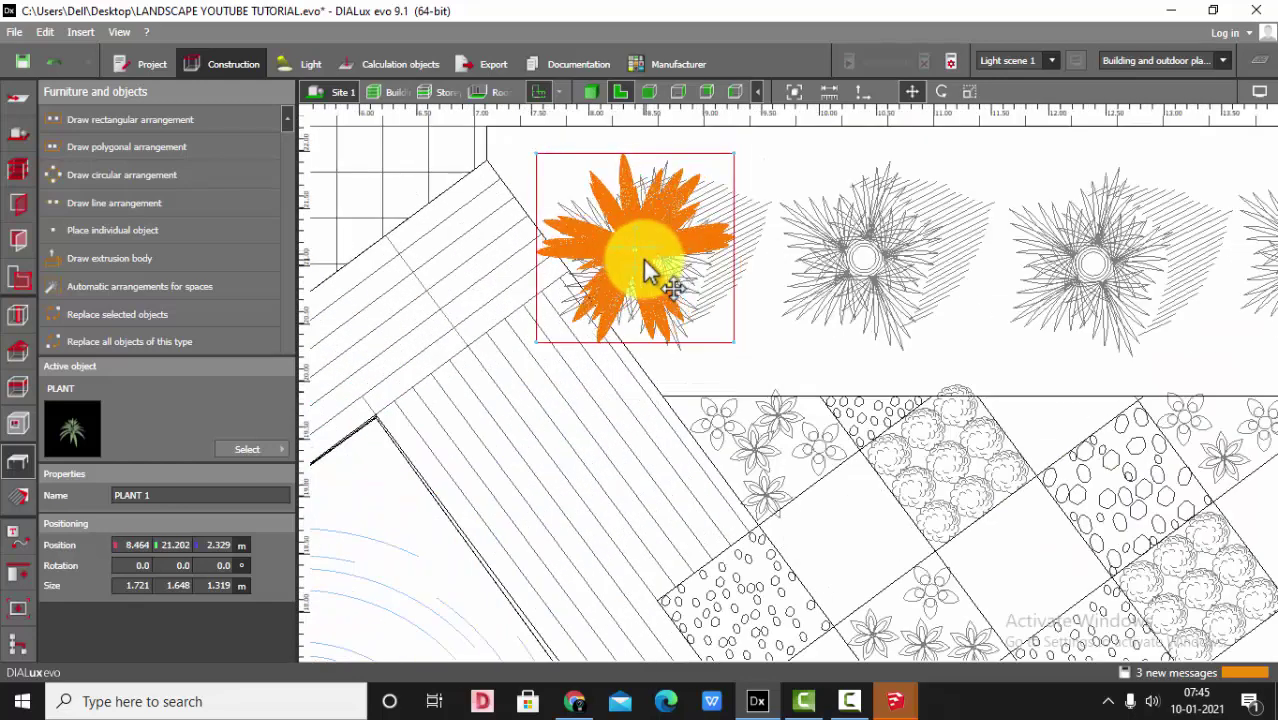
# Lower the plant in the front view to a height of about 0.71 m and return to the 3D view
pyautogui.click(648, 99)
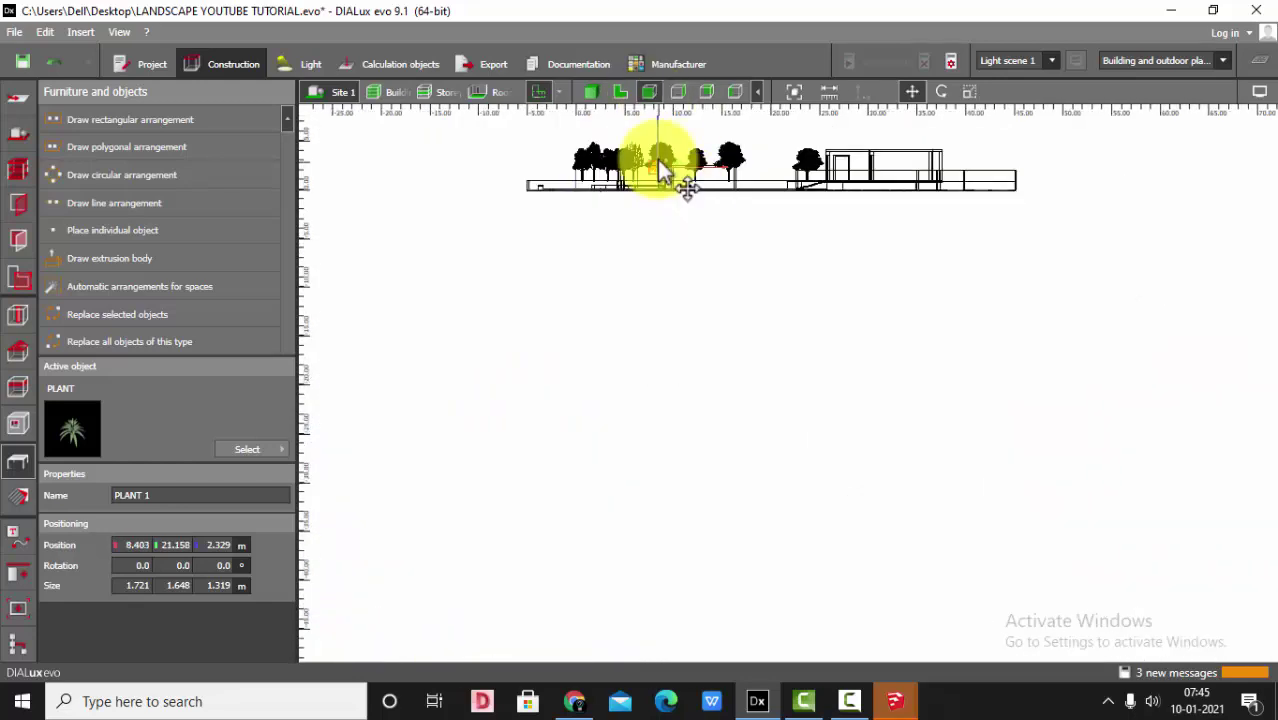
pyautogui.scroll(5, 660, 180)
pyautogui.scroll(2, 655, 222)
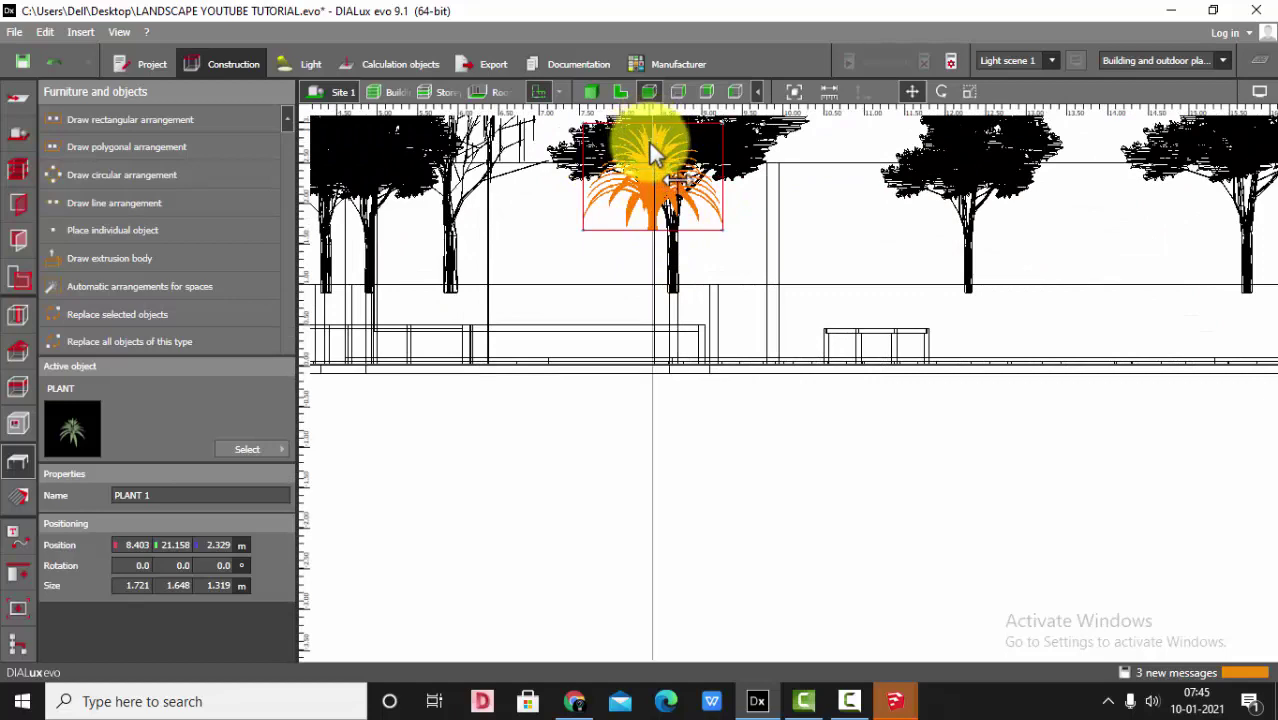
pyautogui.moveTo(648, 140); pyautogui.dragTo(657, 276)
pyautogui.click(590, 92)
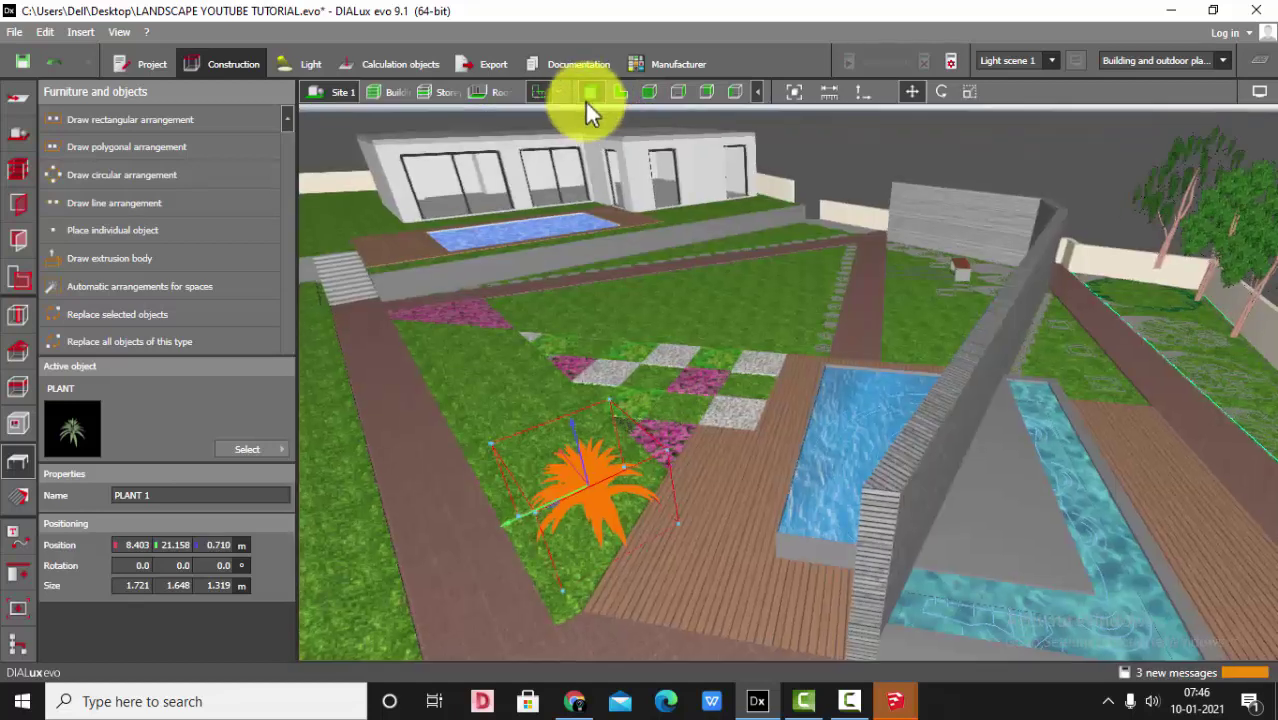
# Deselect the plant and open the Color catalog for choosing a new active material
pyautogui.scroll(-1, 836, 186)
pyautogui.click(759, 250)
pyautogui.moveTo(759, 250); pyautogui.dragTo(782, 457, button='right')
pyautogui.scroll(2, 554, 297)
pyautogui.moveTo(783, 462); pyautogui.dragTo(783, 578)
pyautogui.moveTo(882, 541); pyautogui.dragTo(720, 207)
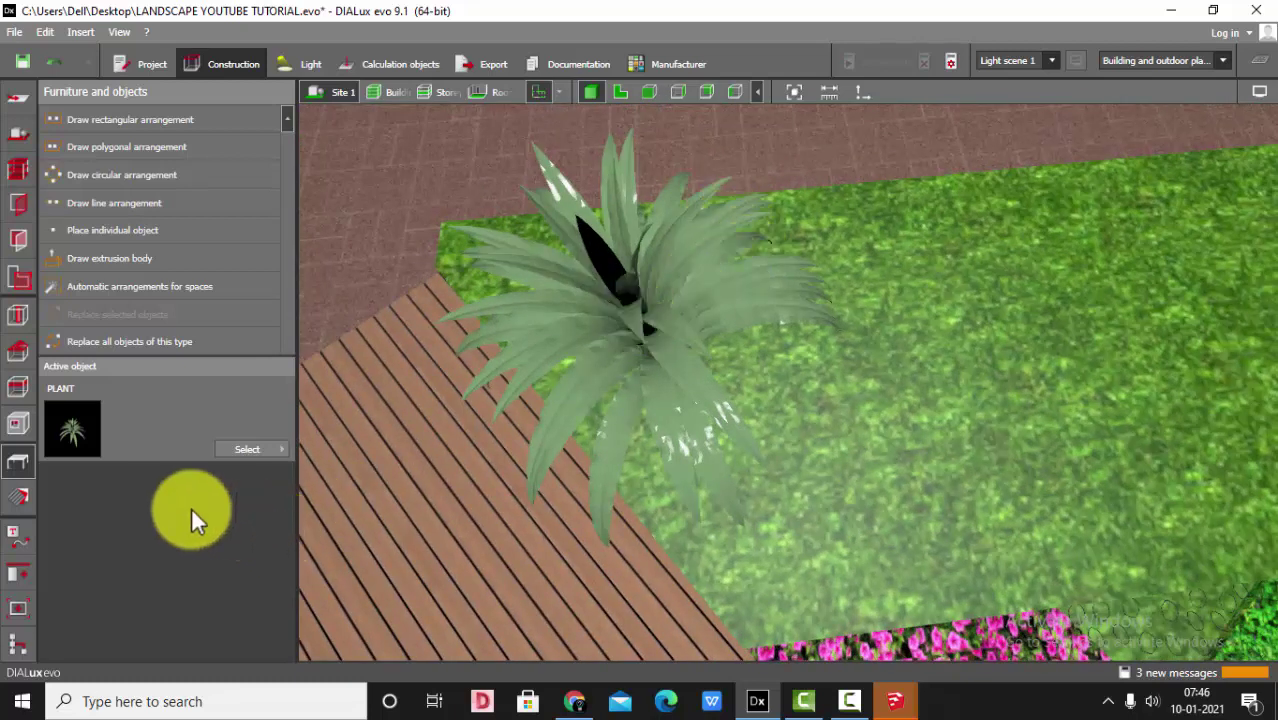
pyautogui.click(18, 497)
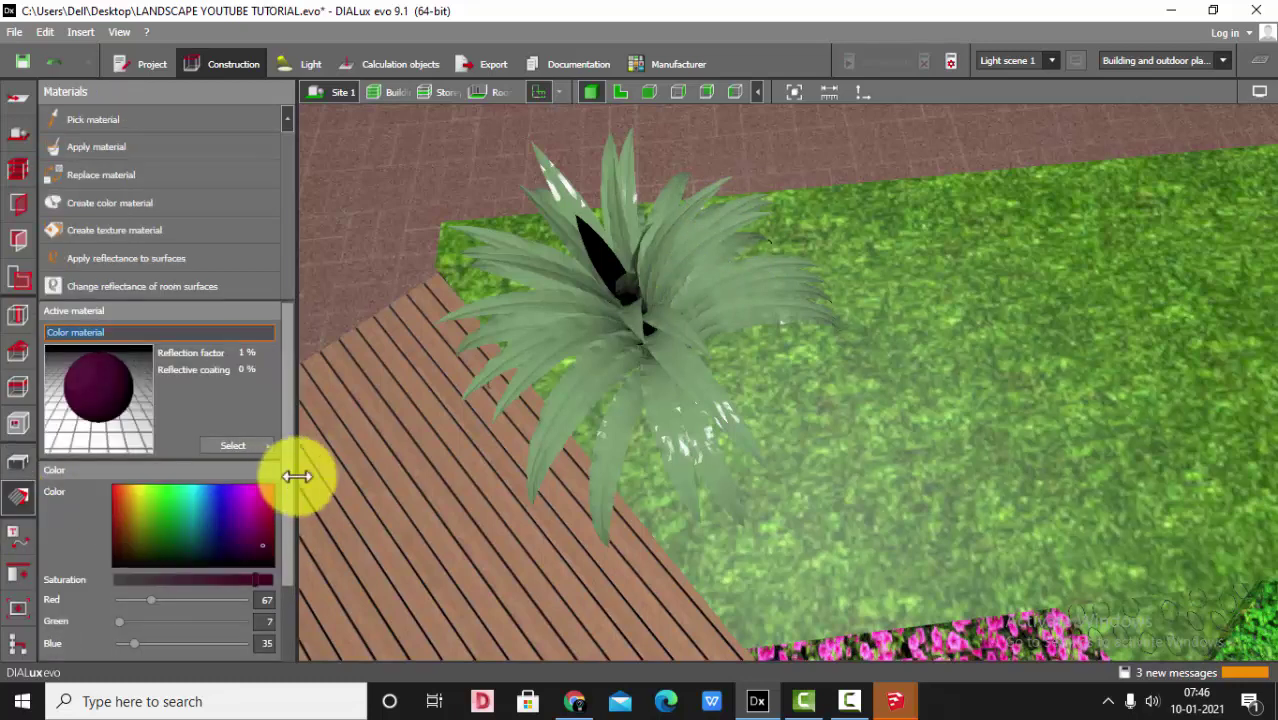
pyautogui.click(254, 445)
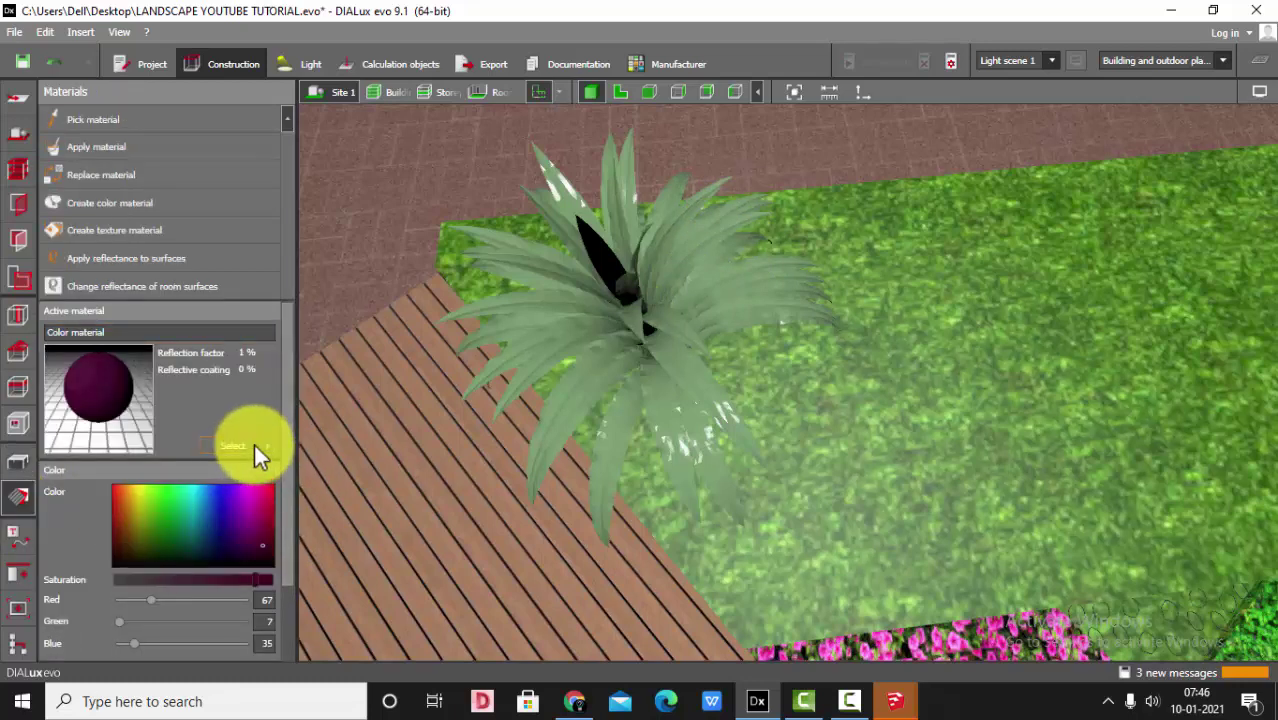
pyautogui.click(446, 470)
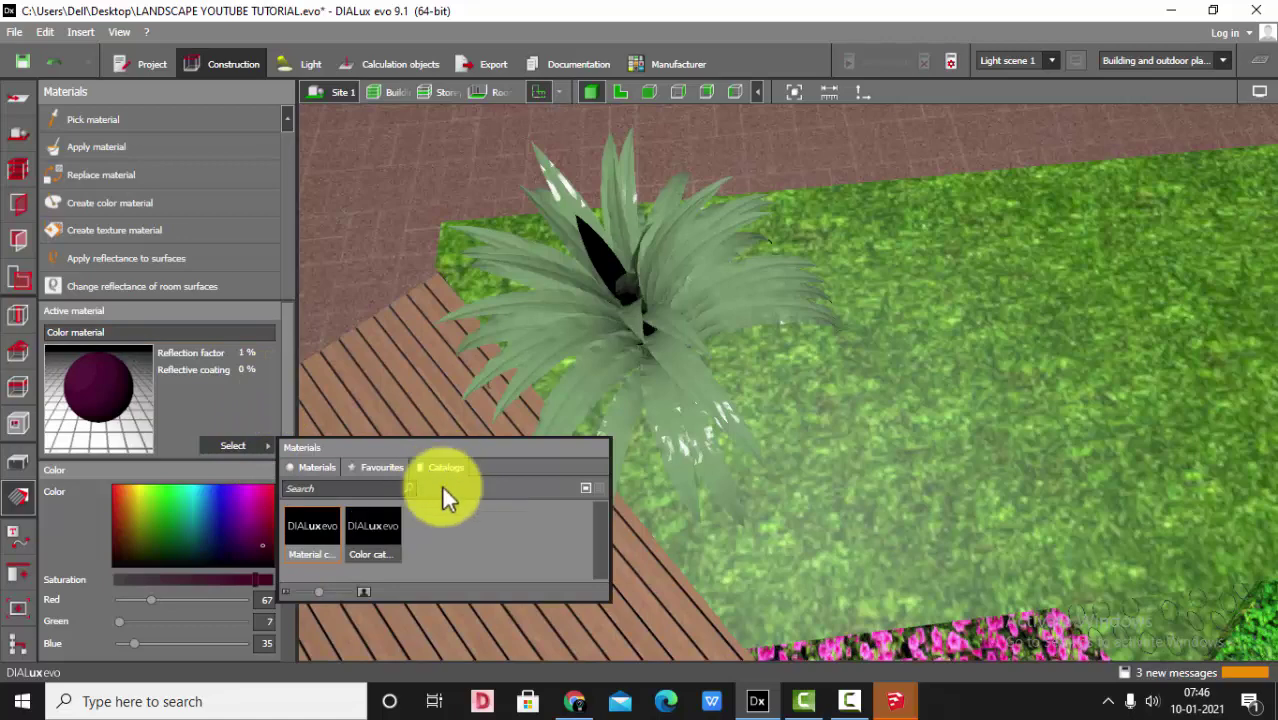
pyautogui.click(385, 532)
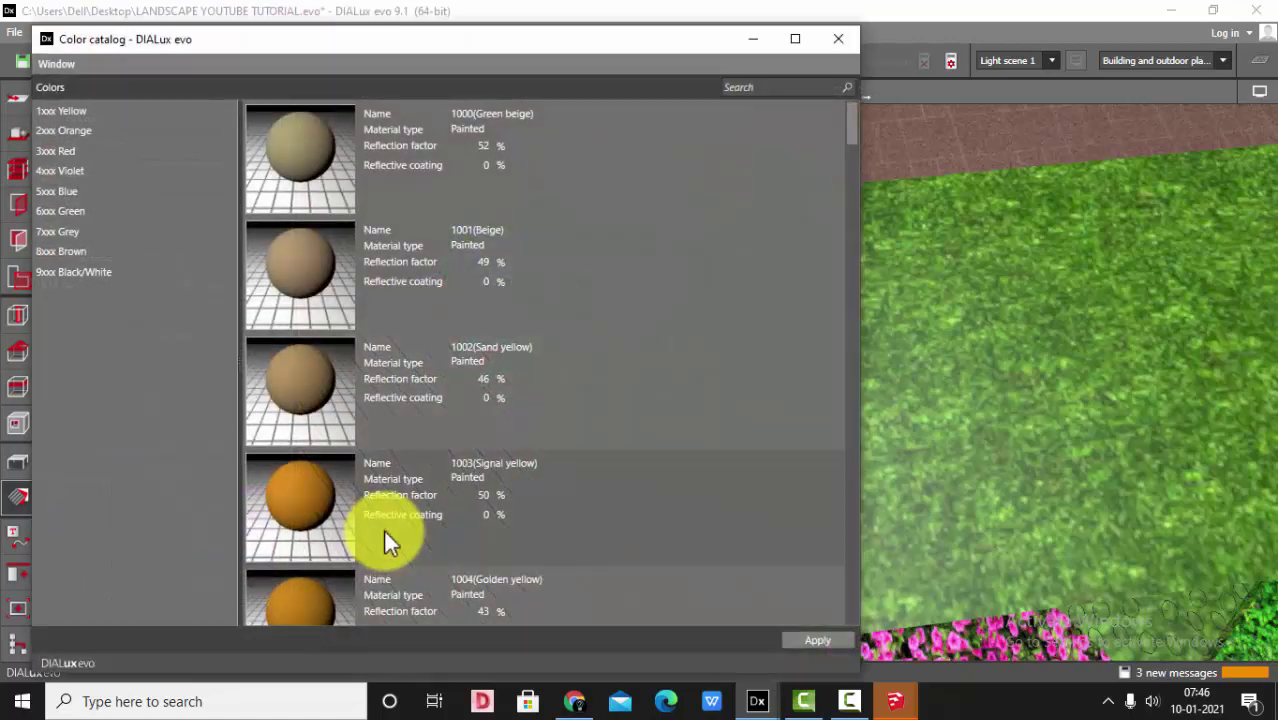
# Pick 6002 (Leaf green) from the 6xxx Green colours and apply it to the plant
pyautogui.click(62, 210)
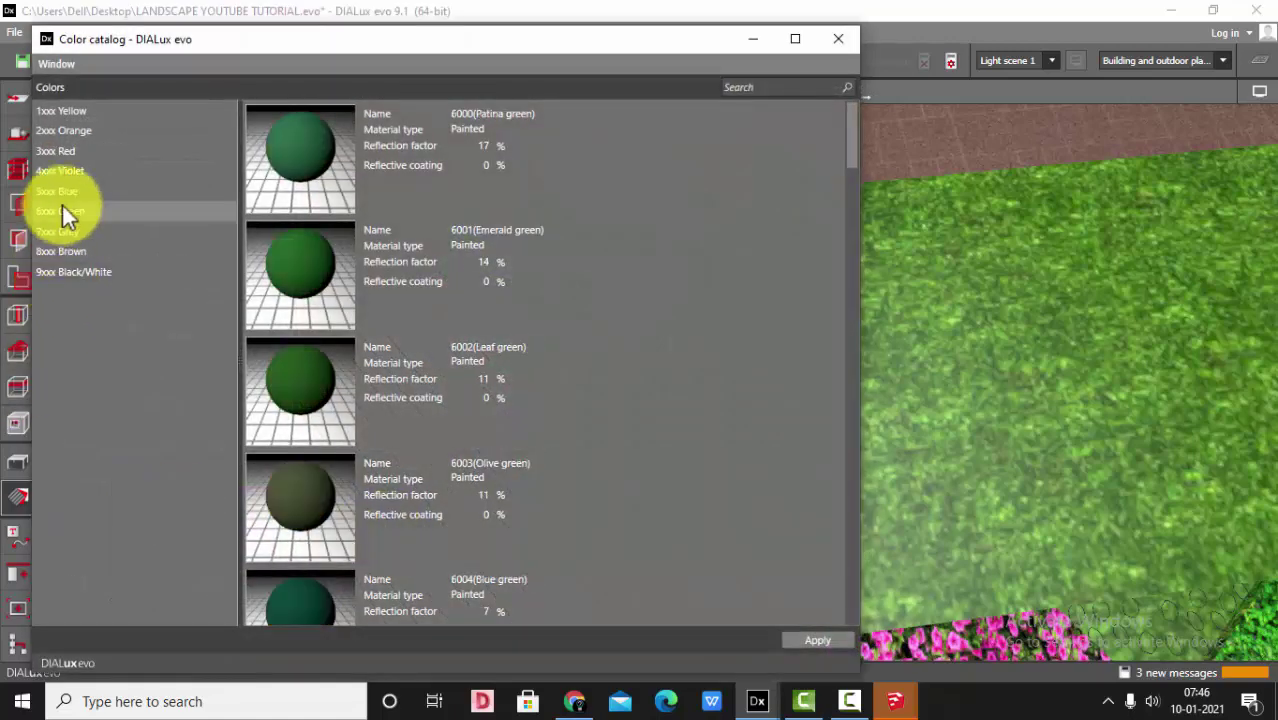
pyautogui.click(478, 380)
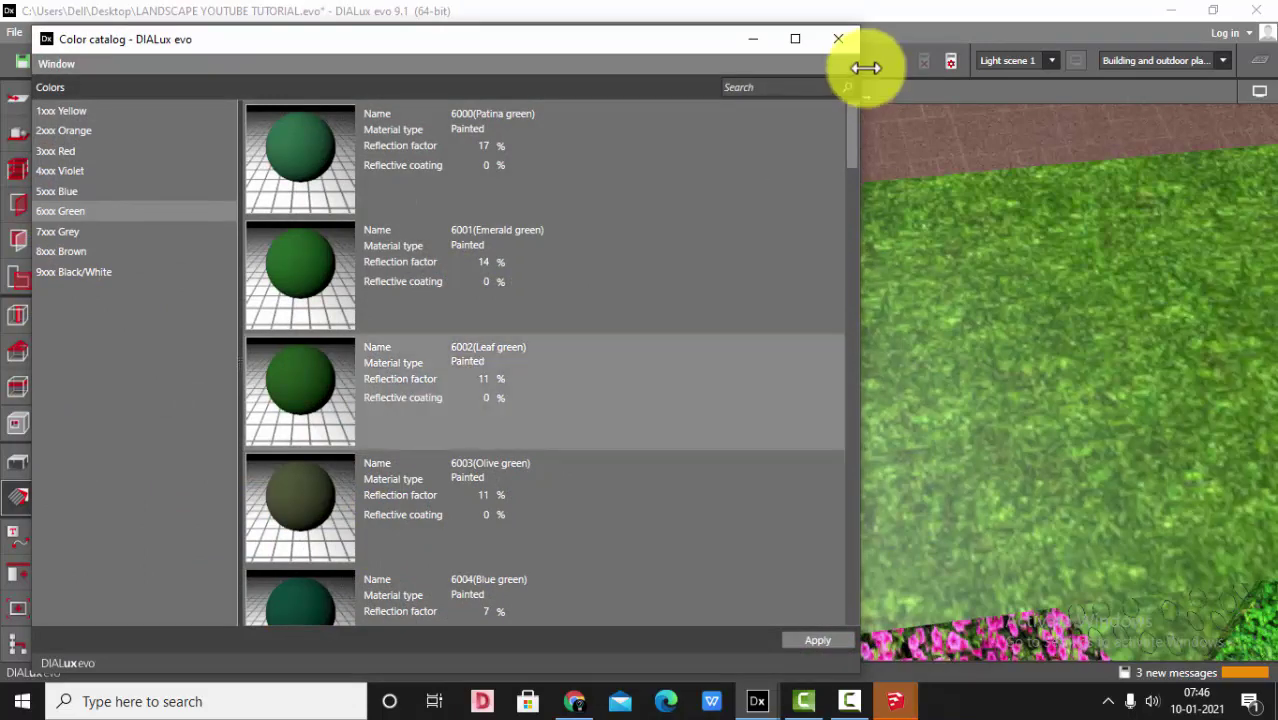
pyautogui.click(752, 43)
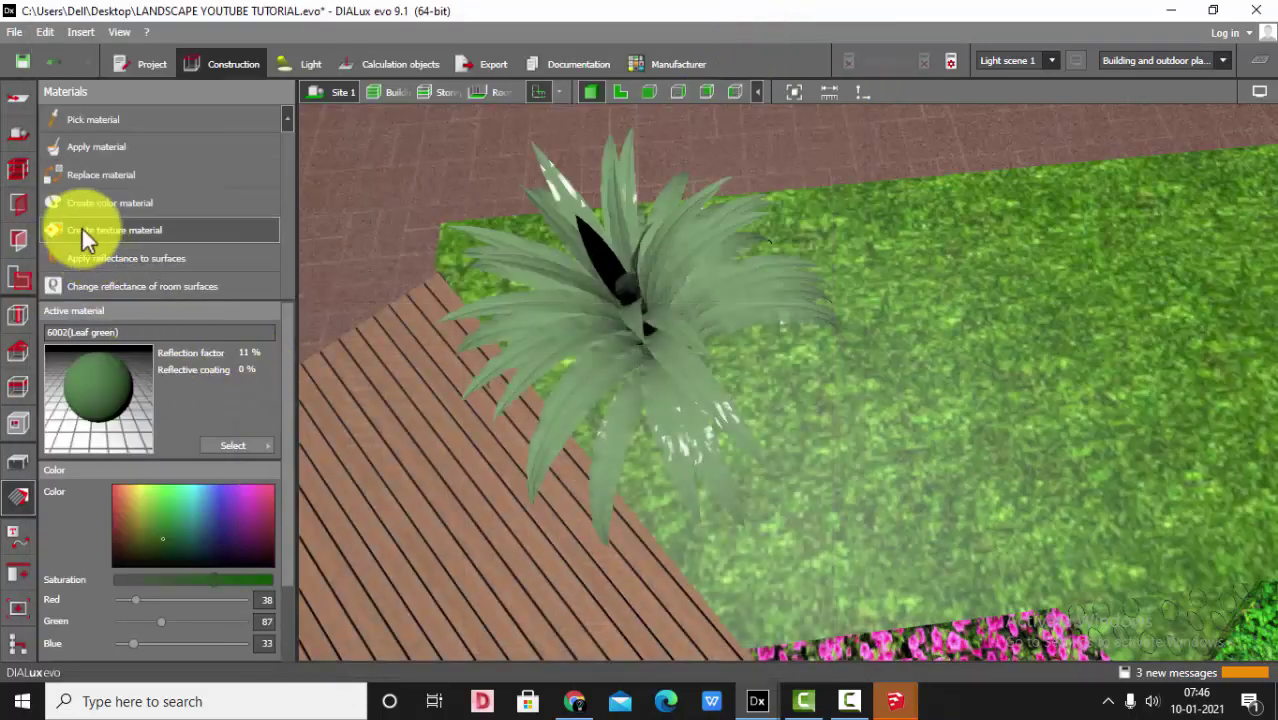
pyautogui.click(769, 300)
pyautogui.moveTo(779, 360); pyautogui.dragTo(729, 418, button='right')
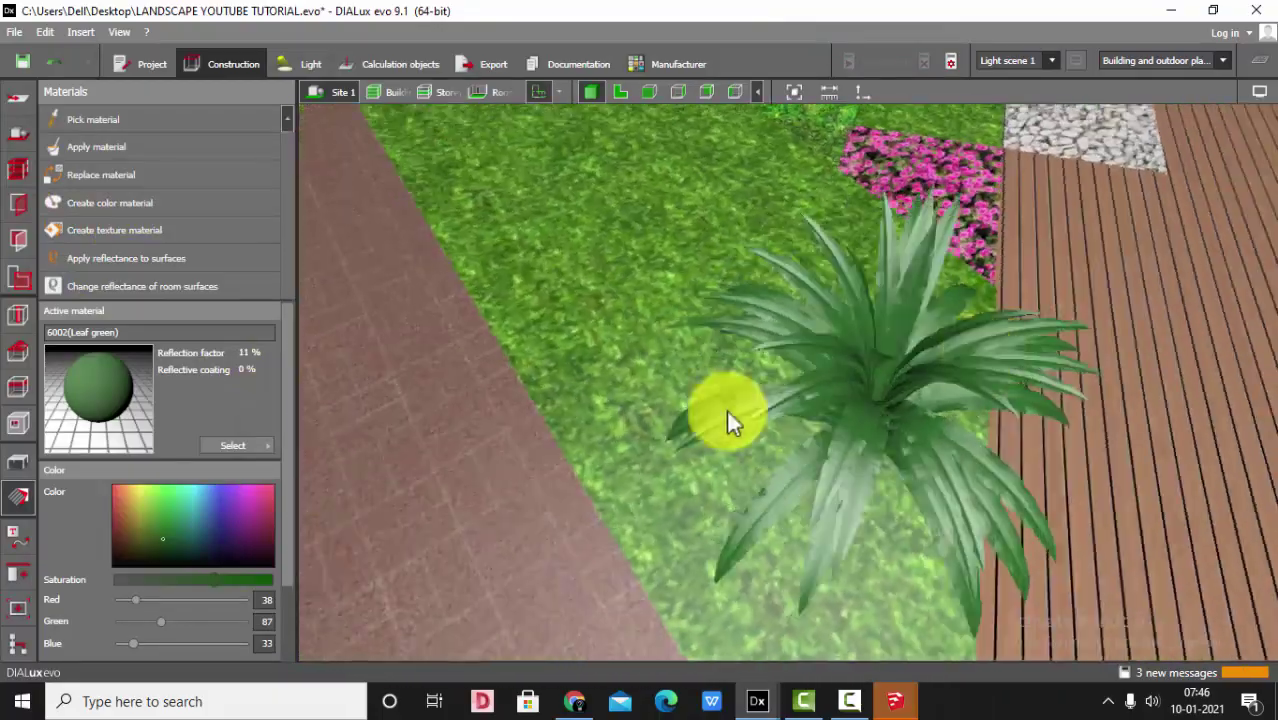
# Duplicate the green plant in the floor plan and place the copy on the second shrub symbol above the checkerboard flowerbed
pyautogui.click(20, 462)
pyautogui.click(826, 355)
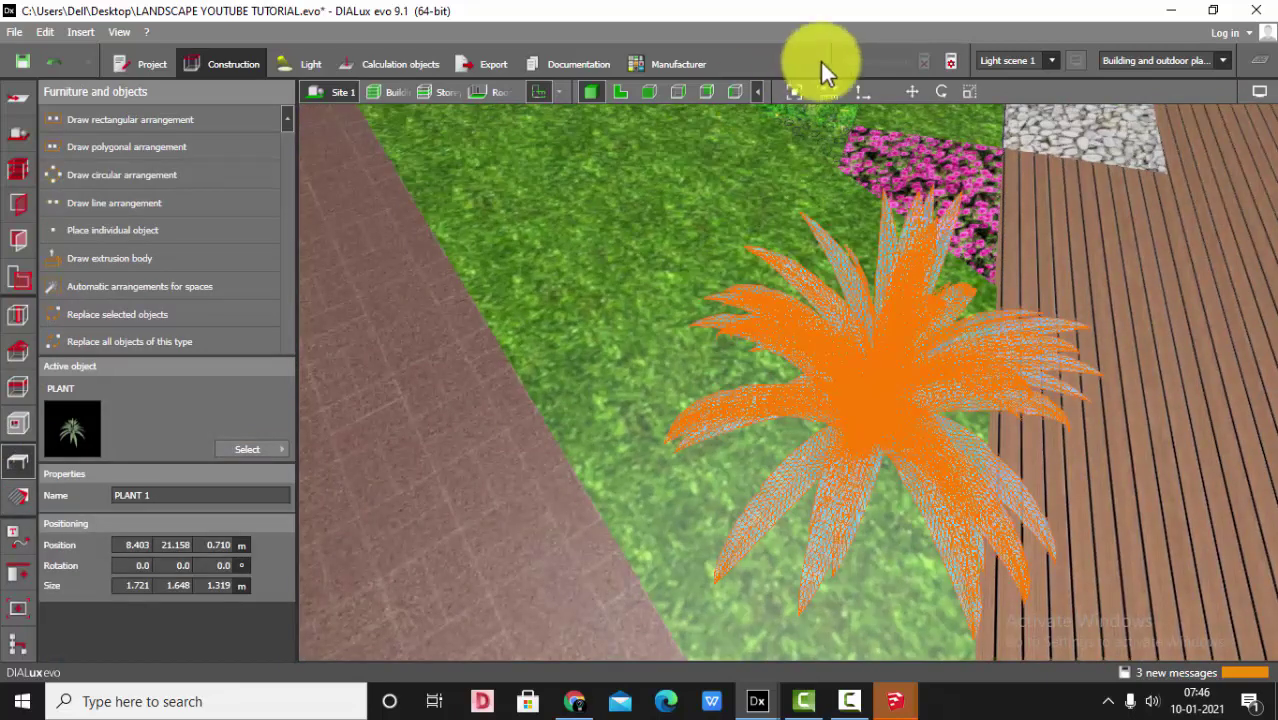
pyautogui.click(620, 92)
pyautogui.click(912, 91)
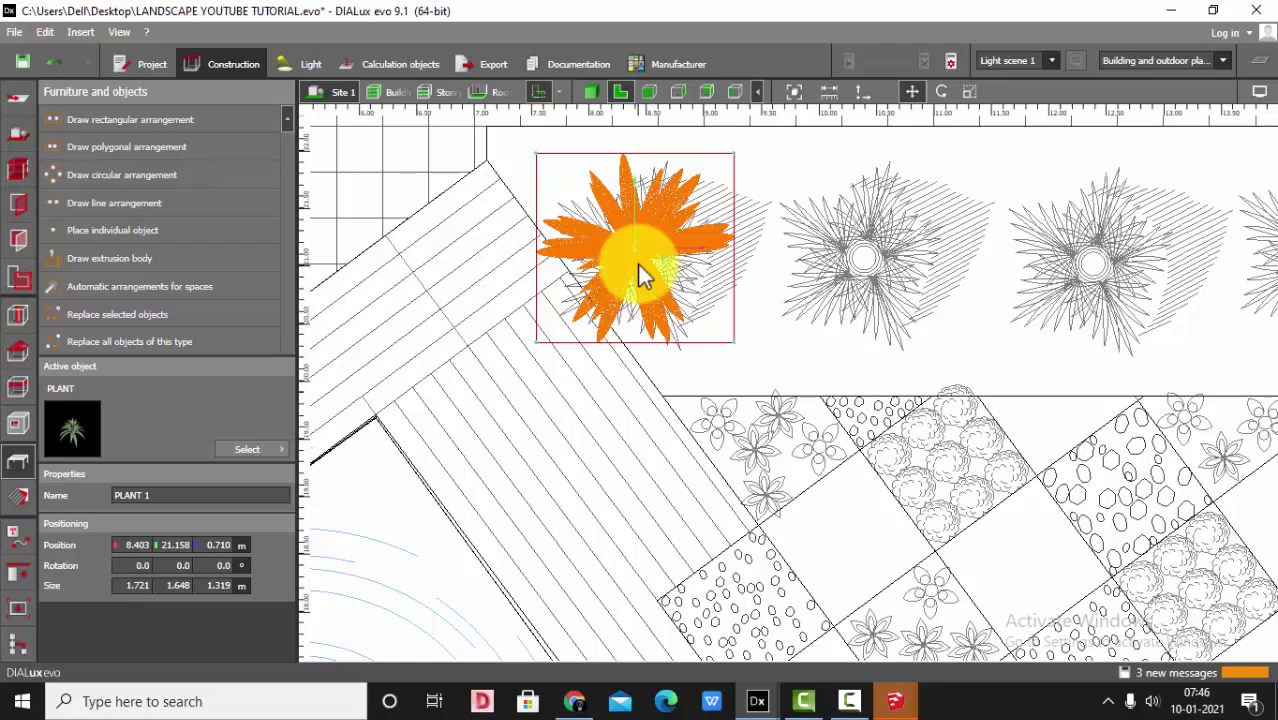
pyautogui.hotkey('ctrl', 'v')
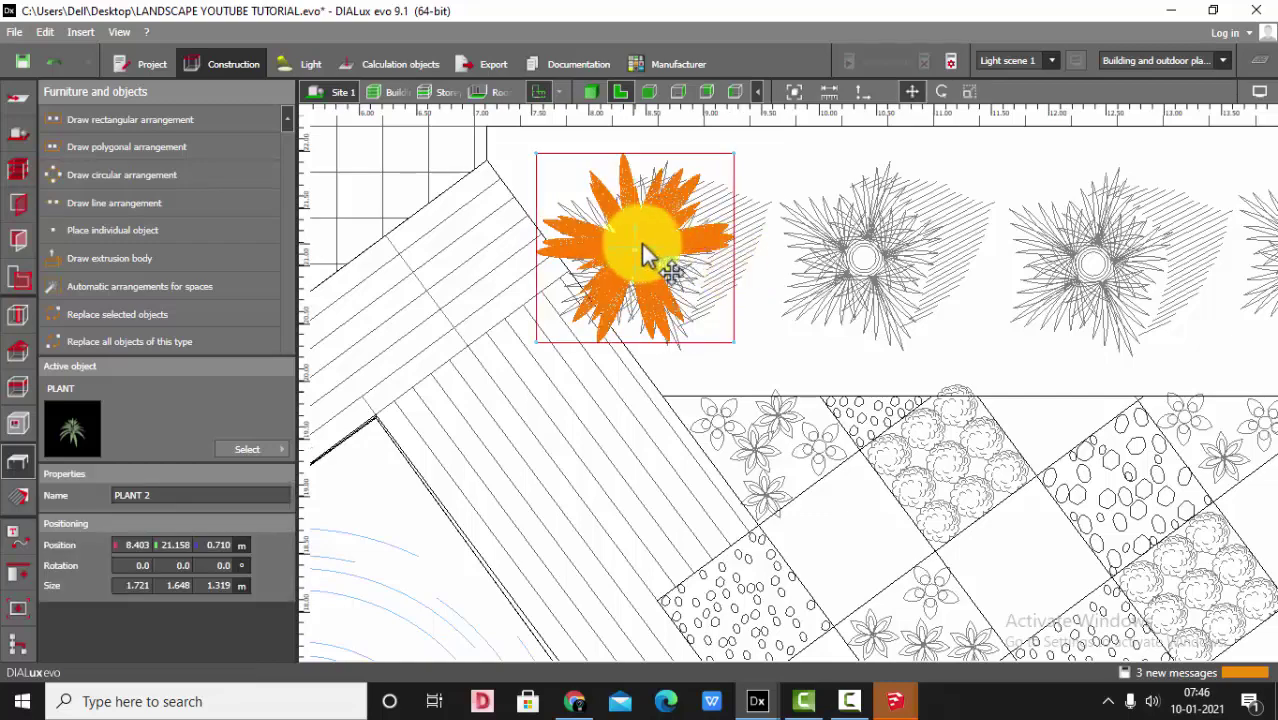
pyautogui.moveTo(645, 255); pyautogui.dragTo(885, 262)
pyautogui.scroll(-3, 471, 251)
pyautogui.scroll(1, 753, 220)
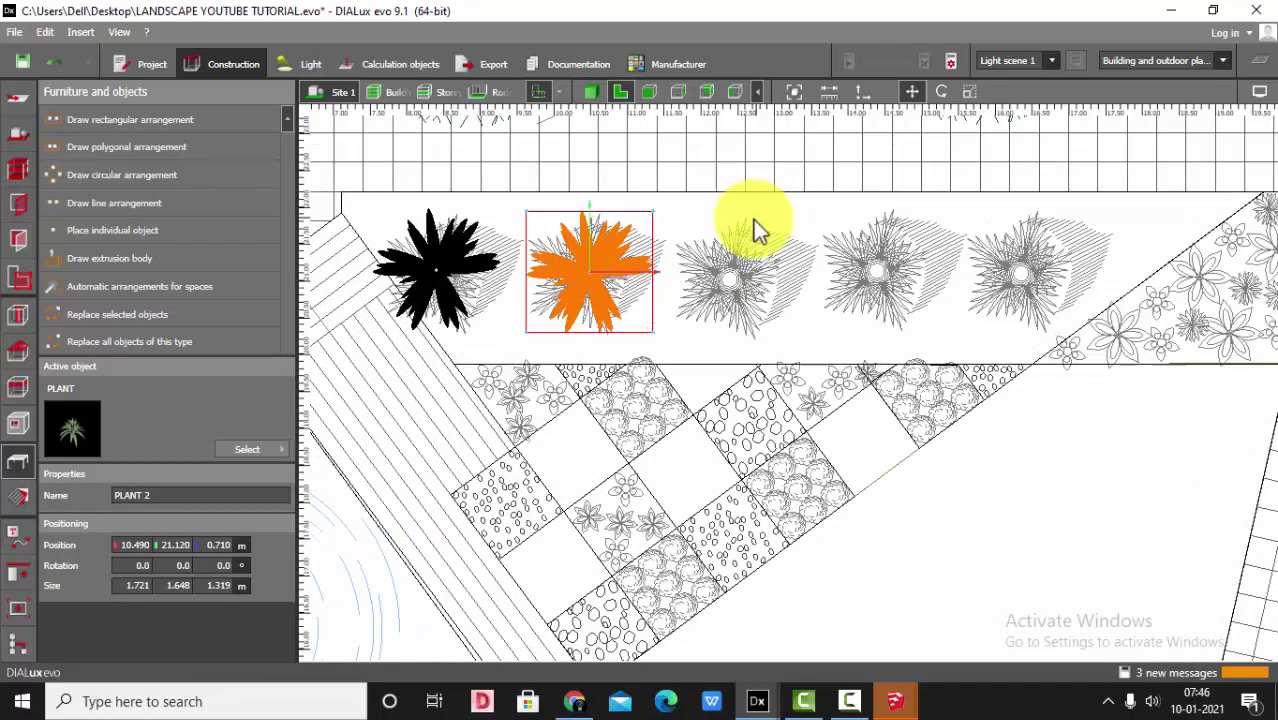
# Add two more copies of the plant on the third and fourth shrub symbols of the row
pyautogui.click(739, 229)
pyautogui.click(606, 276)
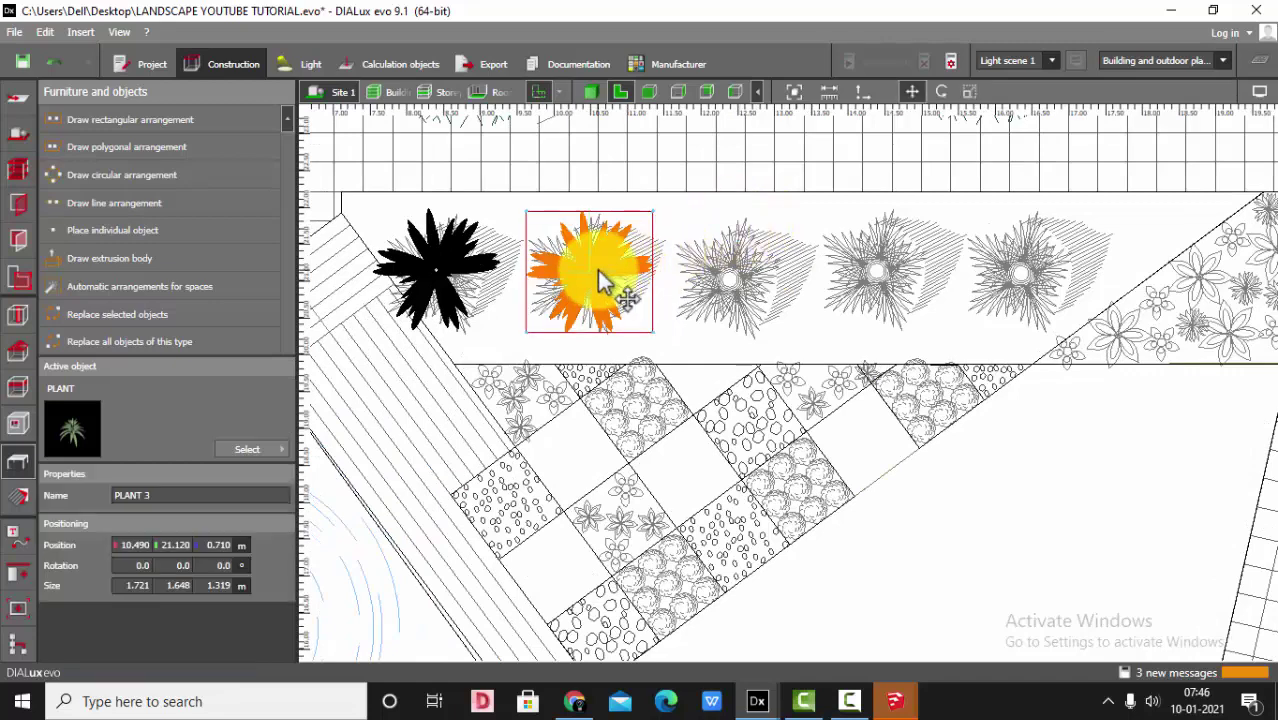
pyautogui.moveTo(600, 280); pyautogui.dragTo(755, 278)
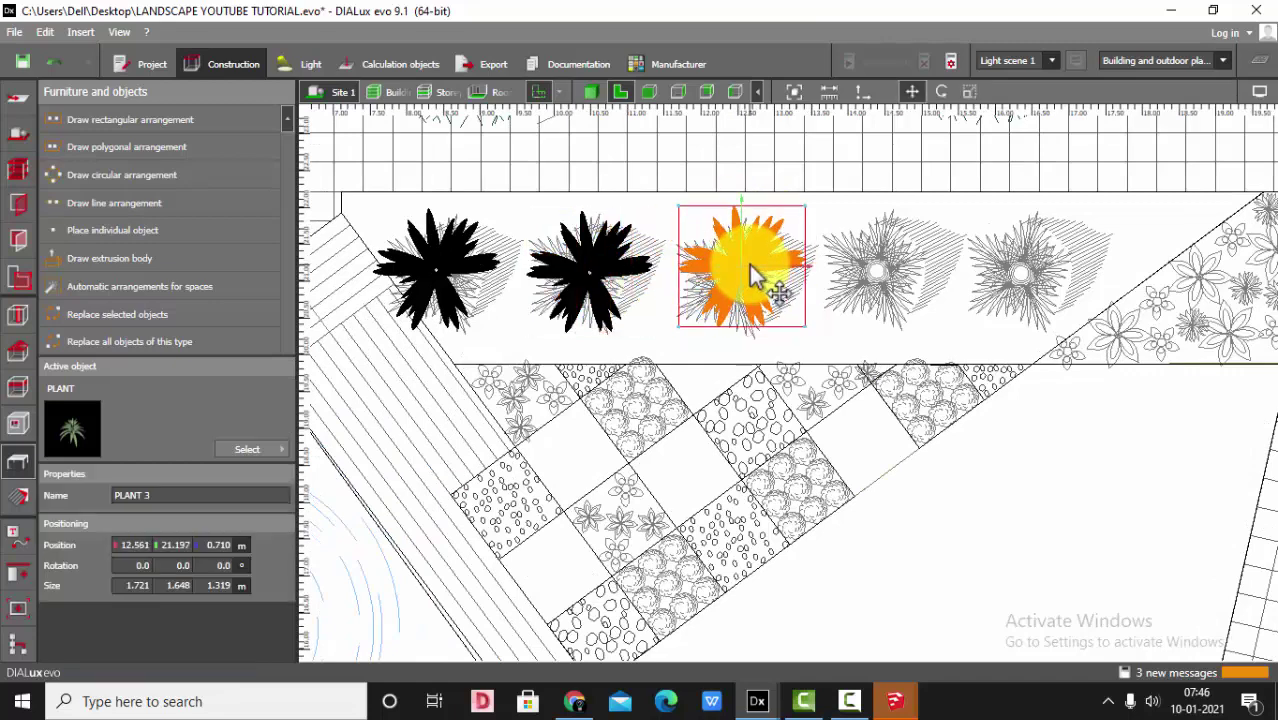
pyautogui.click(757, 278)
pyautogui.click(735, 262)
pyautogui.moveTo(735, 262); pyautogui.dragTo(880, 280)
pyautogui.click(877, 264)
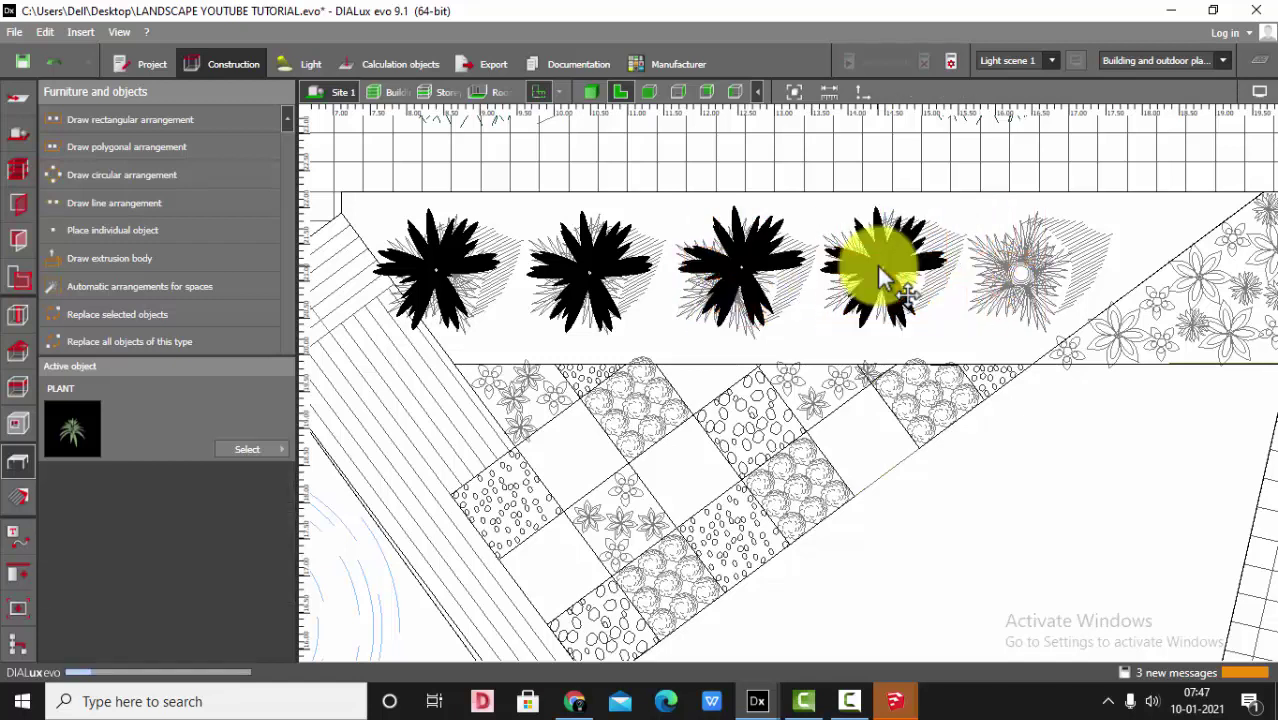
# Place another plant copy on the fifth shrub symbol of the row and check the planting in the 3D view
pyautogui.click(879, 265)
pyautogui.moveTo(883, 268); pyautogui.dragTo(1048, 267)
pyautogui.click(756, 206)
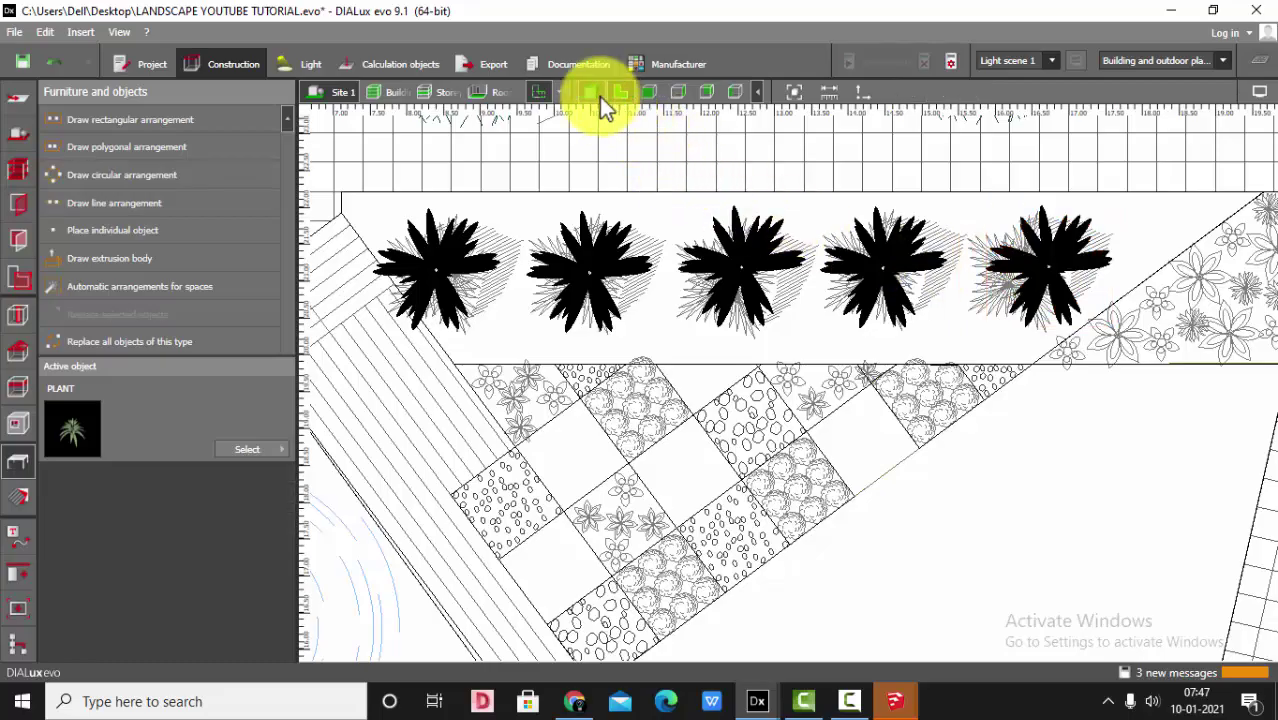
pyautogui.click(592, 93)
pyautogui.scroll(-5, 760, 400)
pyautogui.moveTo(799, 459); pyautogui.dragTo(556, 371)
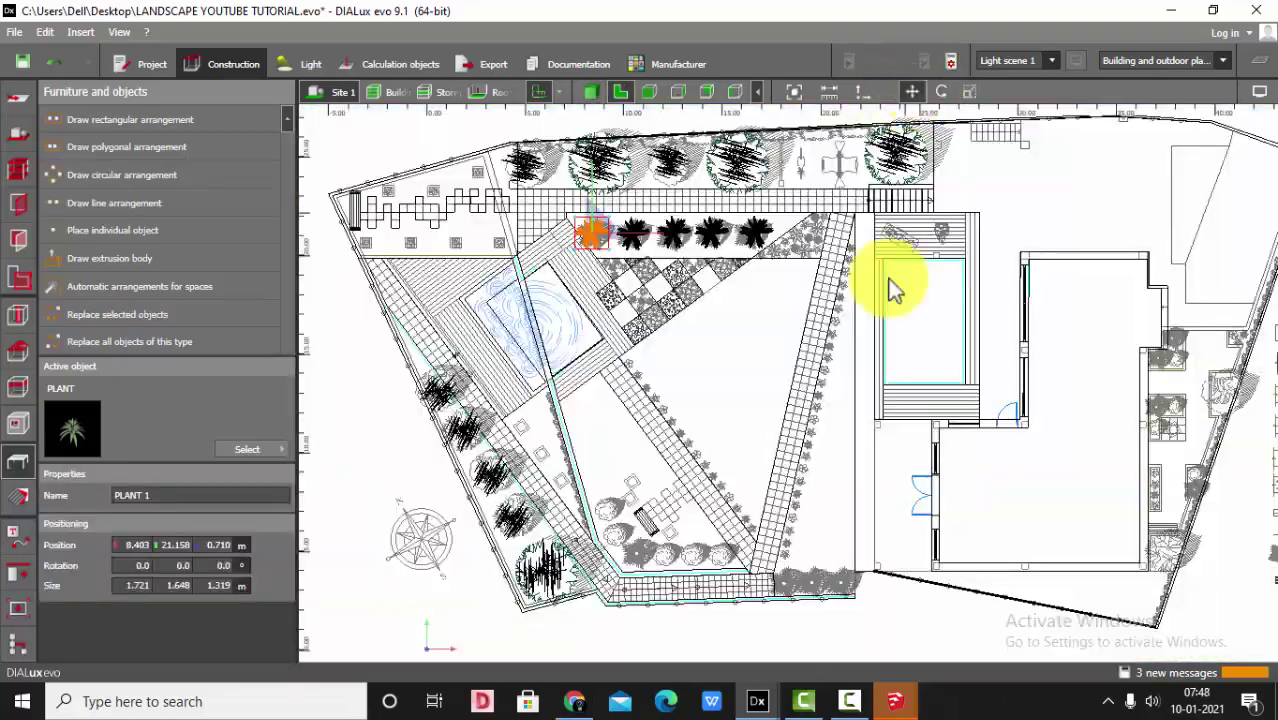
# Place a copy of the first plant on the uppermost shrub symbol beside the garden bench and rotate it to about -109°
pyautogui.click(685, 379)
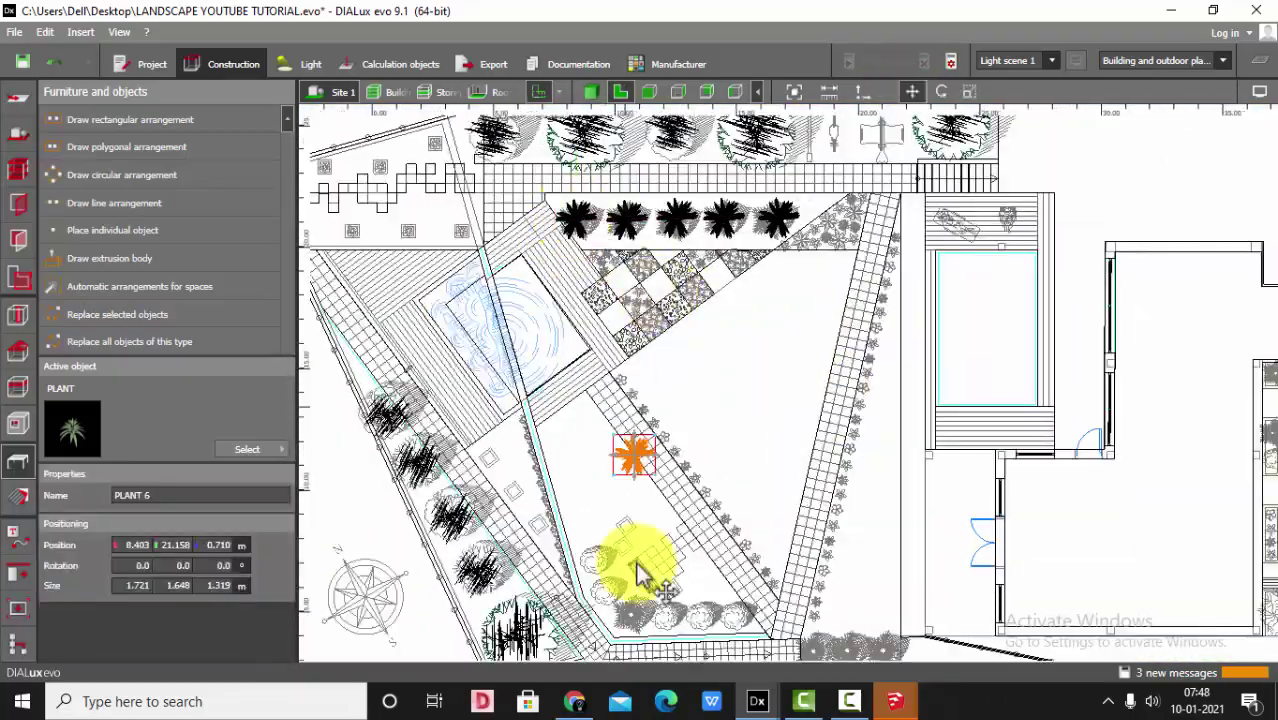
pyautogui.moveTo(637, 563); pyautogui.dragTo(596, 552)
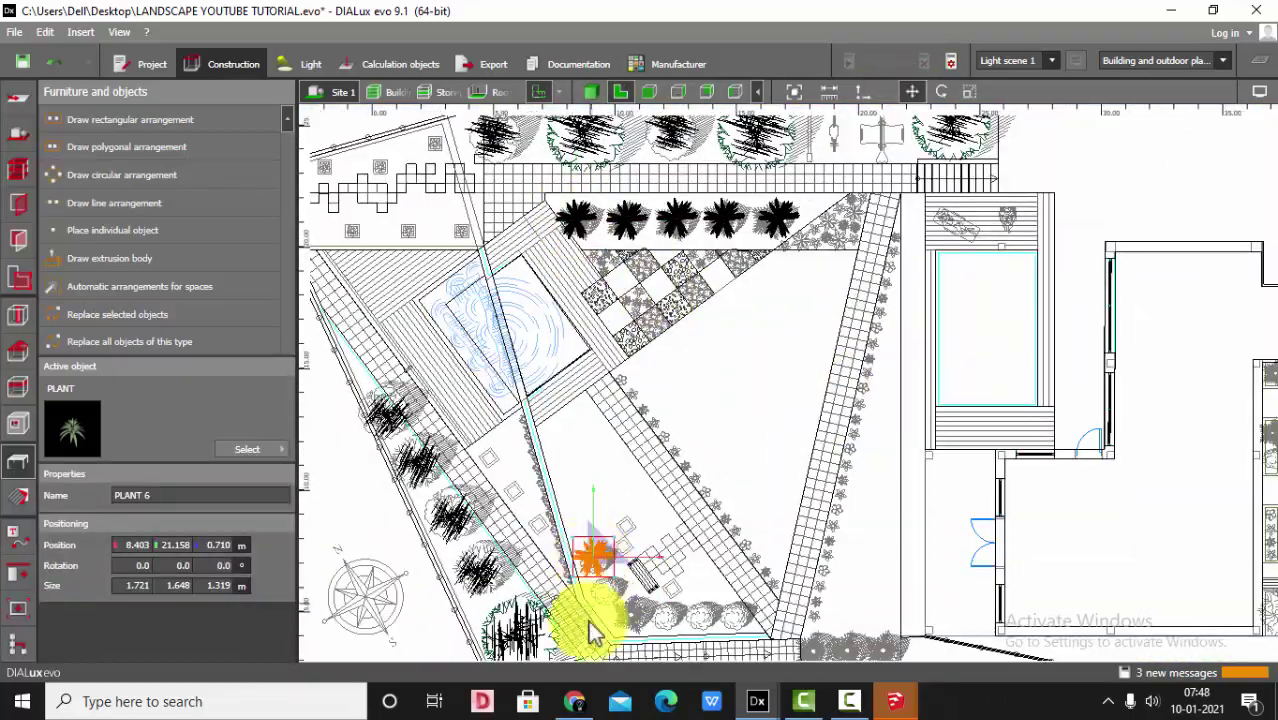
pyautogui.moveTo(590, 622); pyautogui.dragTo(620, 365, button='middle')
pyautogui.scroll(6, 640, 300)
pyautogui.moveTo(662, 351); pyautogui.dragTo(573, 410)
pyautogui.scroll(-3, 573, 410)
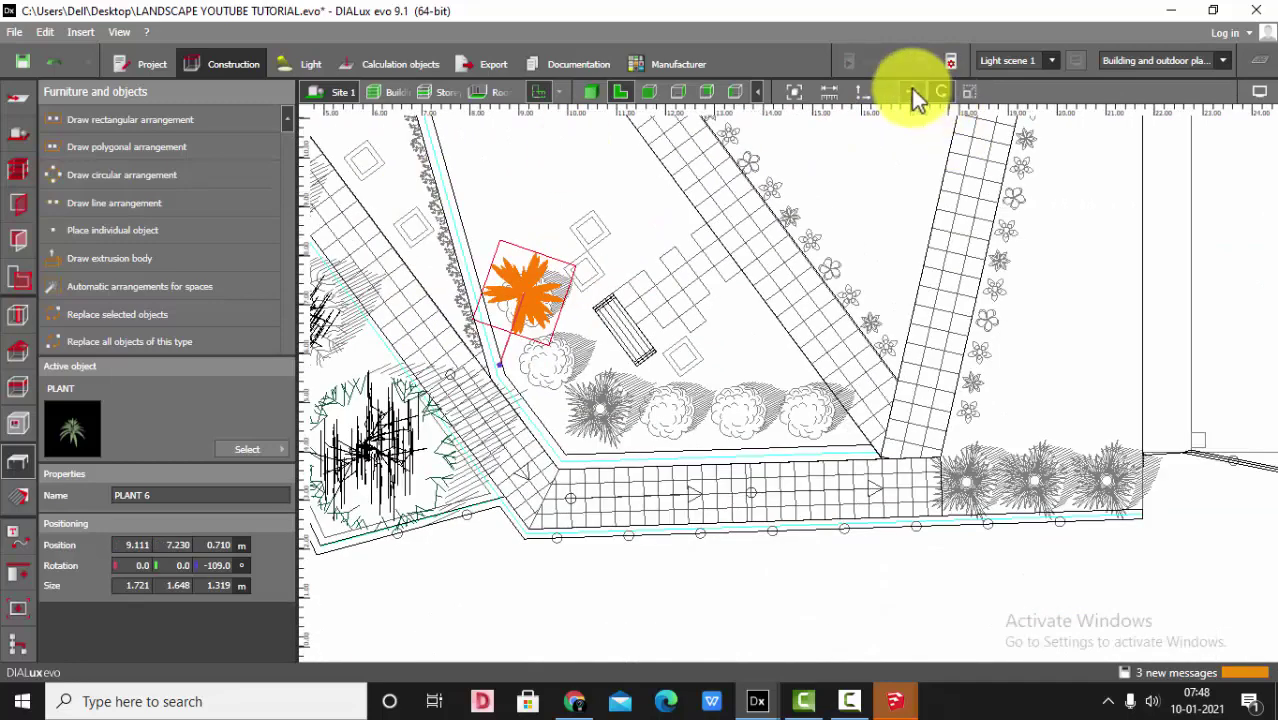
# Duplicate the rotated plant onto the second shrub symbol, just below it beside the bench
pyautogui.click(912, 92)
pyautogui.hotkey('ctrl', 'c')
pyautogui.hotkey('ctrl', 'v')
pyautogui.scroll(4, 508, 312)
pyautogui.moveTo(535, 262); pyautogui.dragTo(583, 400)
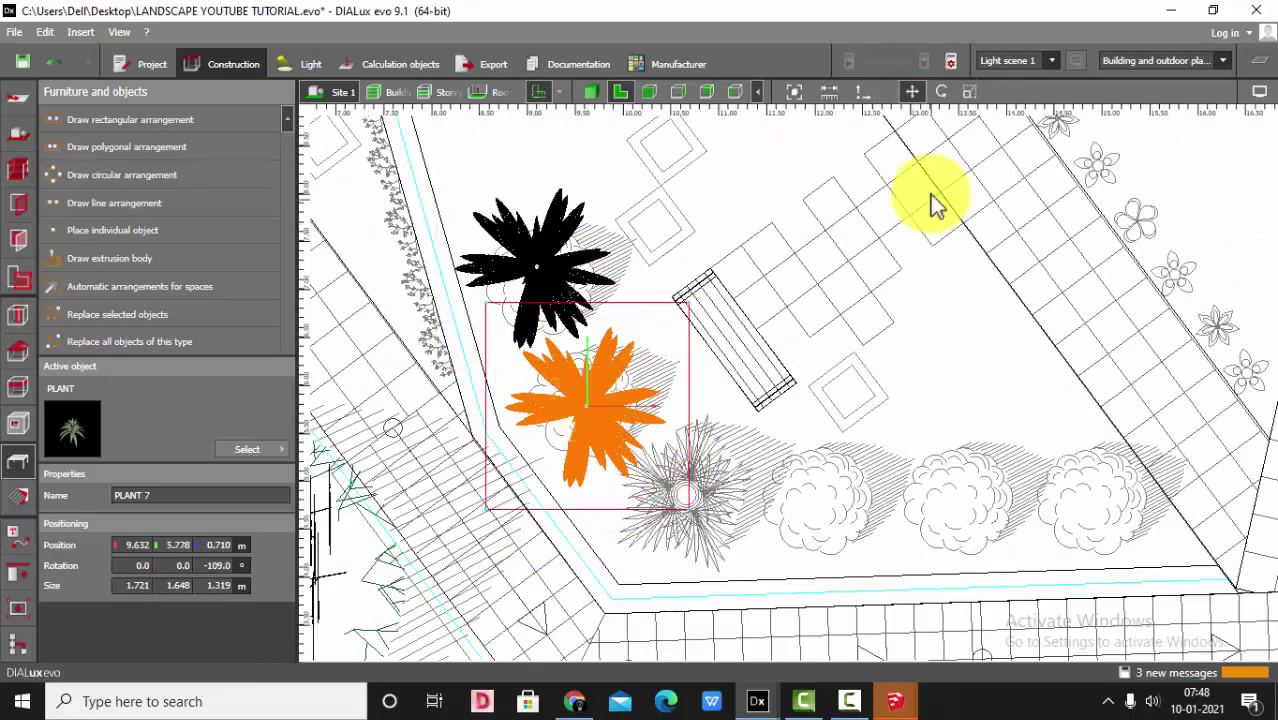
# Scale the second bench plant down to about 1.15 × 1.05 m in plan to fit its symbol
pyautogui.click(969, 92)
pyautogui.scroll(2, 622, 465)
pyautogui.moveTo(574, 511); pyautogui.dragTo(590, 466)
pyautogui.moveTo(682, 397); pyautogui.dragTo(641, 382)
pyautogui.moveTo(611, 290); pyautogui.dragTo(600, 318)
pyautogui.moveTo(468, 368); pyautogui.dragTo(511, 384)
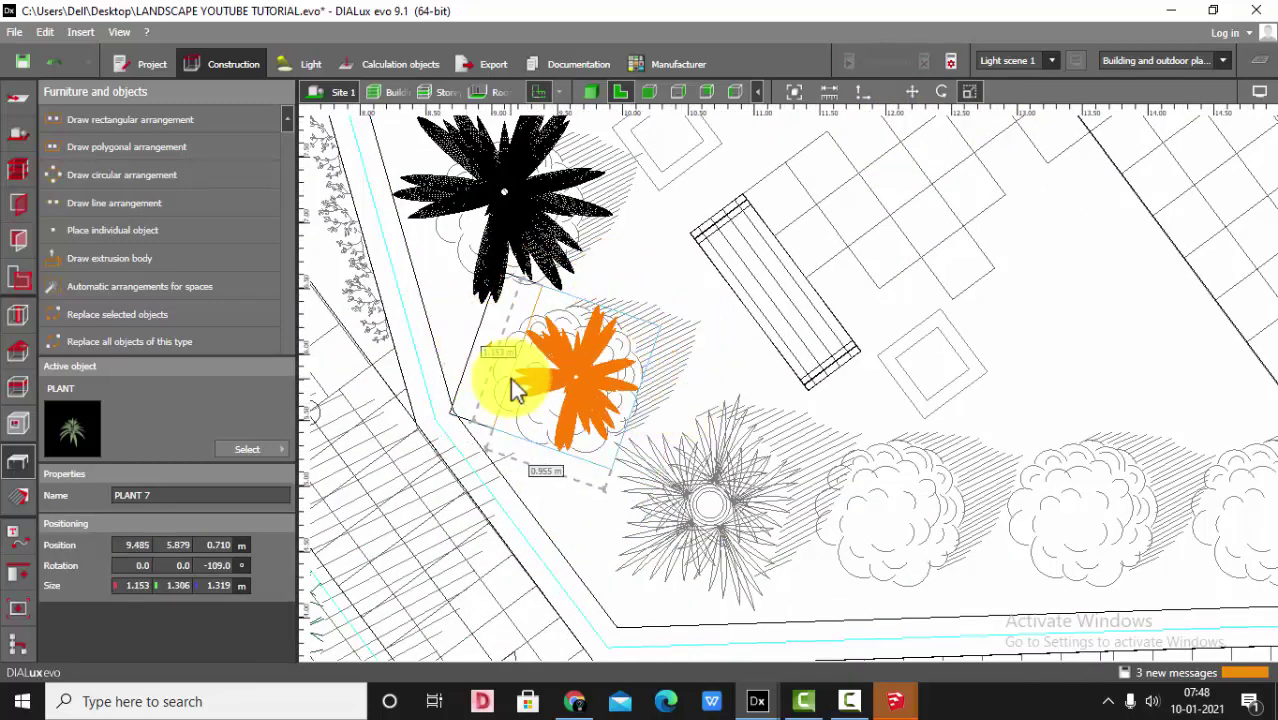
pyautogui.scroll(-3, 482, 312)
# Duplicate the reduced plant onto the spiky shrub symbol at the corner of the bed
pyautogui.click(912, 92)
pyautogui.scroll(2, 500, 478)
pyautogui.hotkey('ctrl', 'c')
pyautogui.hotkey('ctrl', 'v')
pyautogui.scroll(2, 564, 330)
pyautogui.moveTo(565, 315); pyautogui.dragTo(727, 465)
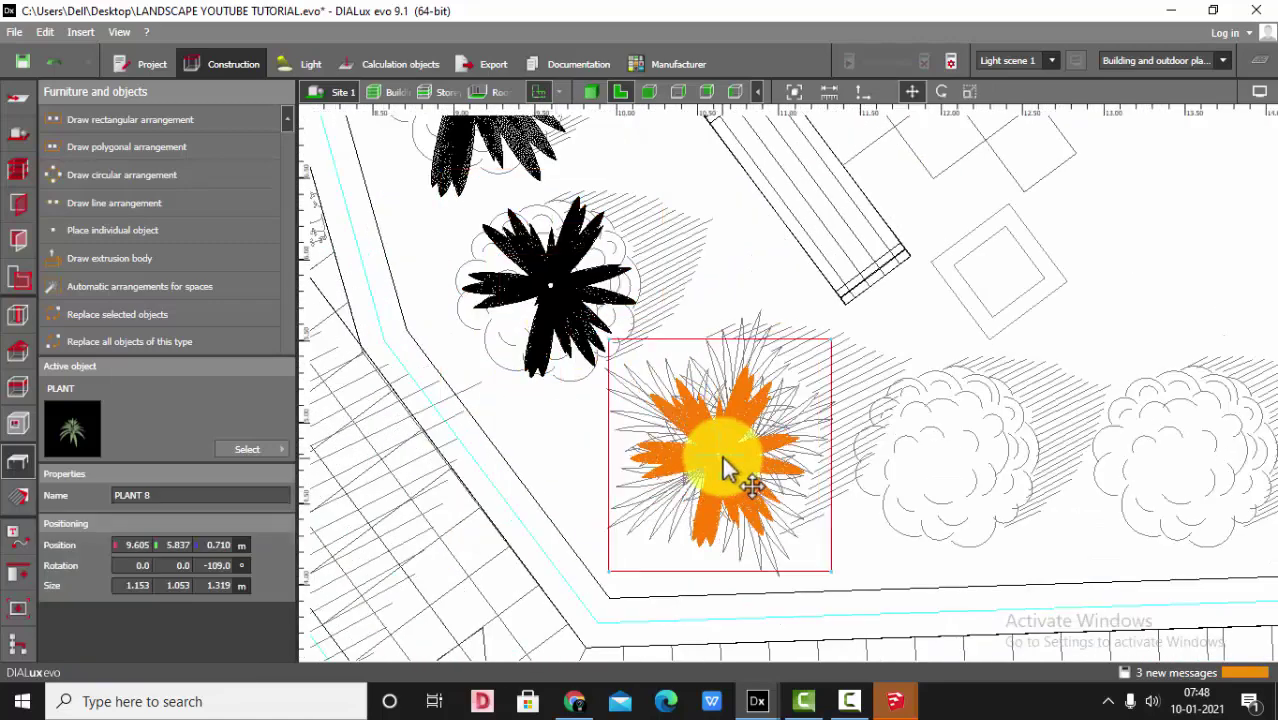
# Duplicate the large rotated plant onto the shrub symbol next to the spiky one
pyautogui.scroll(-3, 893, 442)
pyautogui.click(575, 255)
pyautogui.hotkey('ctrl', 'c')
pyautogui.hotkey('ctrl', 'v')
pyautogui.click(911, 92)
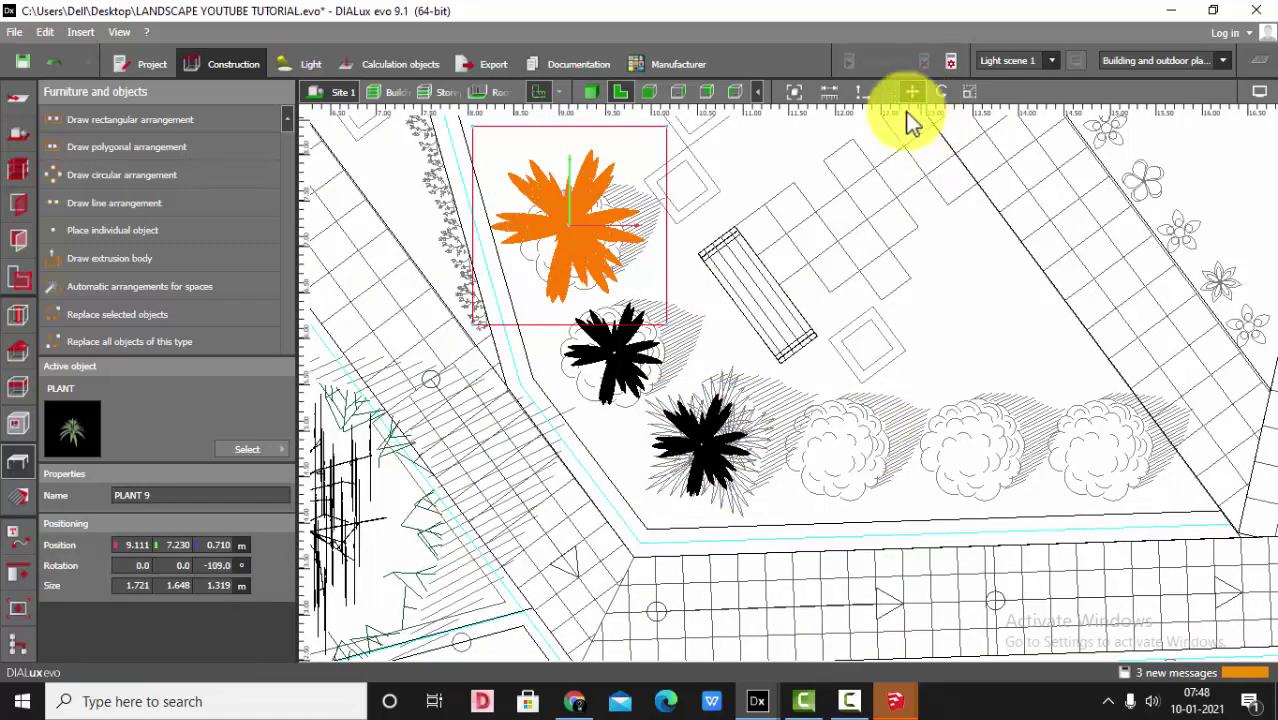
pyautogui.moveTo(564, 226); pyautogui.dragTo(830, 437)
# Scale the large copy down to about 1.03 × 1.00 m in plan to fit its shrub symbol
pyautogui.scroll(2, 838, 496)
pyautogui.click(969, 92)
pyautogui.moveTo(843, 313); pyautogui.dragTo(824, 368)
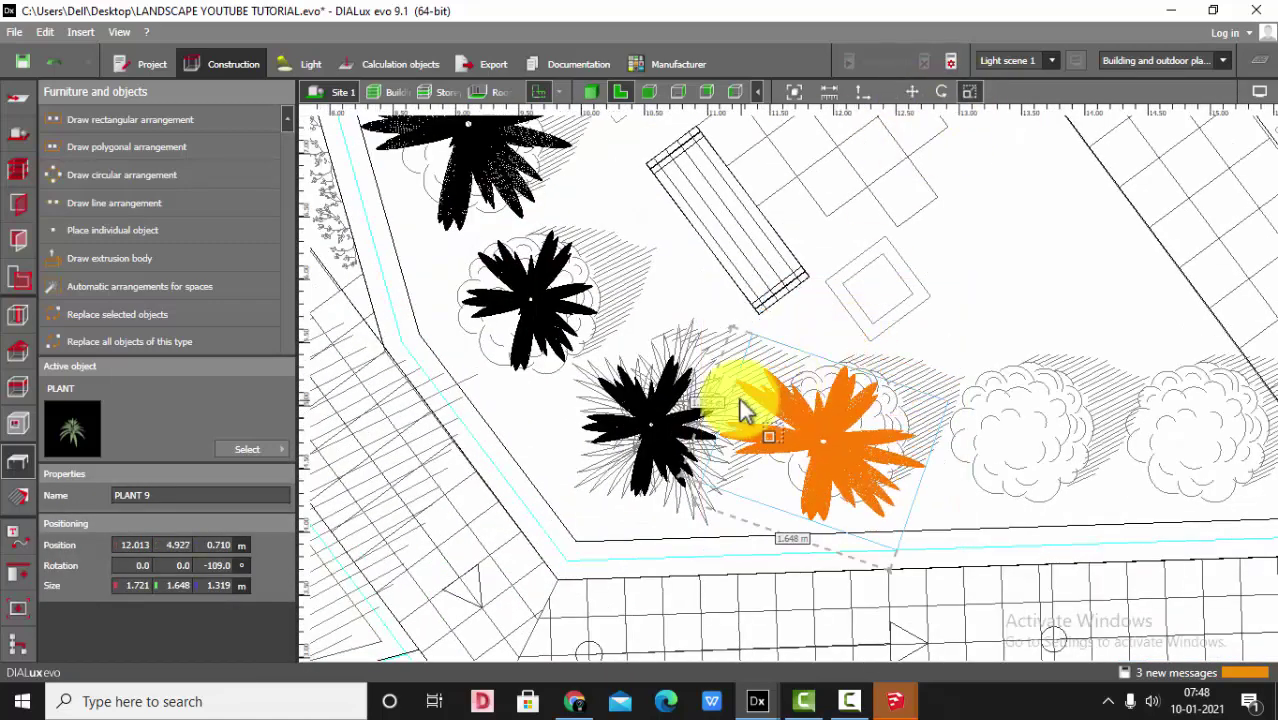
pyautogui.moveTo(739, 399); pyautogui.dragTo(789, 416)
pyautogui.moveTo(818, 514); pyautogui.dragTo(830, 487)
pyautogui.moveTo(916, 486); pyautogui.dragTo(888, 477)
# Add two copies of the newly reduced plant on the last two shrub symbols of the row
pyautogui.scroll(-2, 878, 289)
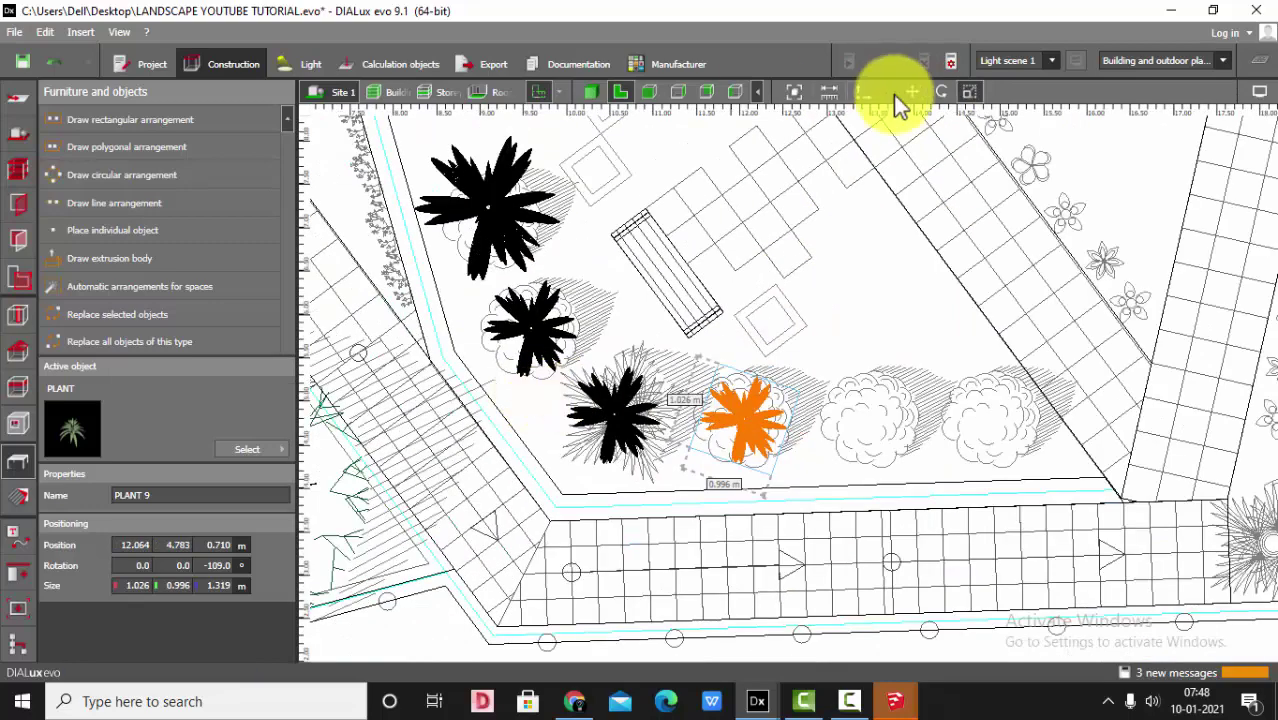
pyautogui.click(911, 92)
pyautogui.hotkey('ctrl', 'c')
pyautogui.hotkey('ctrl', 'v')
pyautogui.scroll(3, 756, 420)
pyautogui.moveTo(748, 407); pyautogui.dragTo(963, 408)
pyautogui.scroll(-2, 815, 405)
pyautogui.hotkey('ctrl', 'v')
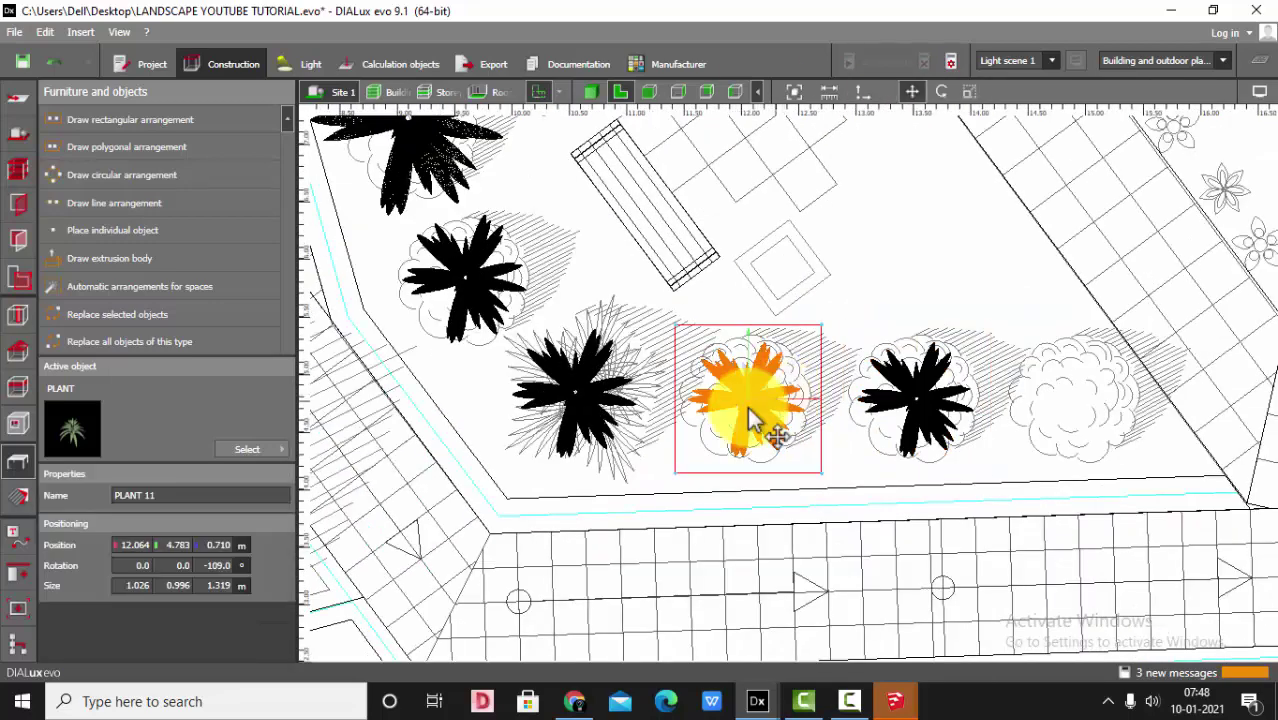
pyautogui.moveTo(747, 408); pyautogui.dragTo(1082, 405)
pyautogui.press('Escape')
# Select all six plants around the bench in the 3D view and set their vertical size to 0.8 m
pyautogui.click(592, 92)
pyautogui.scroll(5, 857, 385)
pyautogui.moveTo(785, 300); pyautogui.dragTo(879, 363, button='right')
pyautogui.scroll(3, 1036, 471)
pyautogui.moveTo(880, 367); pyautogui.dragTo(542, 392)
pyautogui.click(540, 390)
pyautogui.keyDown('ctrl'); pyautogui.click(660, 360); pyautogui.keyUp('ctrl')
pyautogui.keyDown('ctrl'); pyautogui.click(746, 340); pyautogui.keyUp('ctrl')
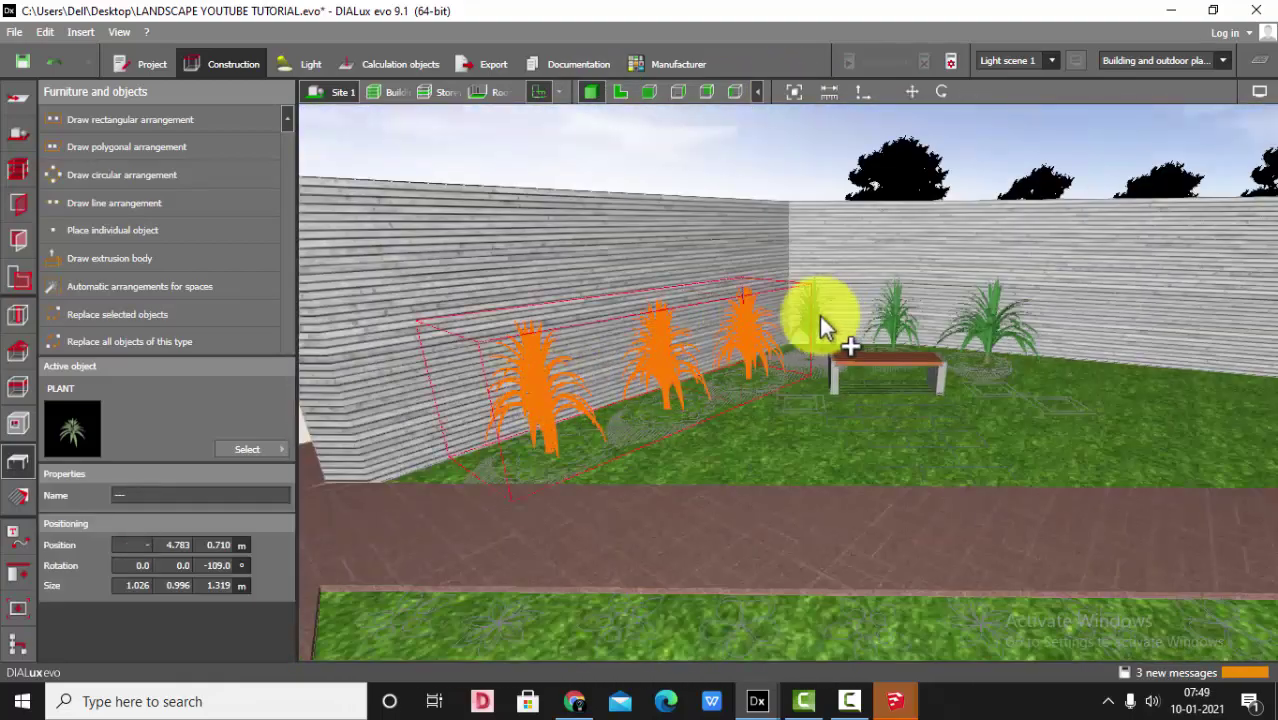
pyautogui.keyDown('ctrl'); pyautogui.click(815, 322); pyautogui.keyUp('ctrl')
pyautogui.keyDown('ctrl'); pyautogui.click(893, 326); pyautogui.keyUp('ctrl')
pyautogui.keyDown('ctrl'); pyautogui.click(983, 350); pyautogui.keyUp('ctrl')
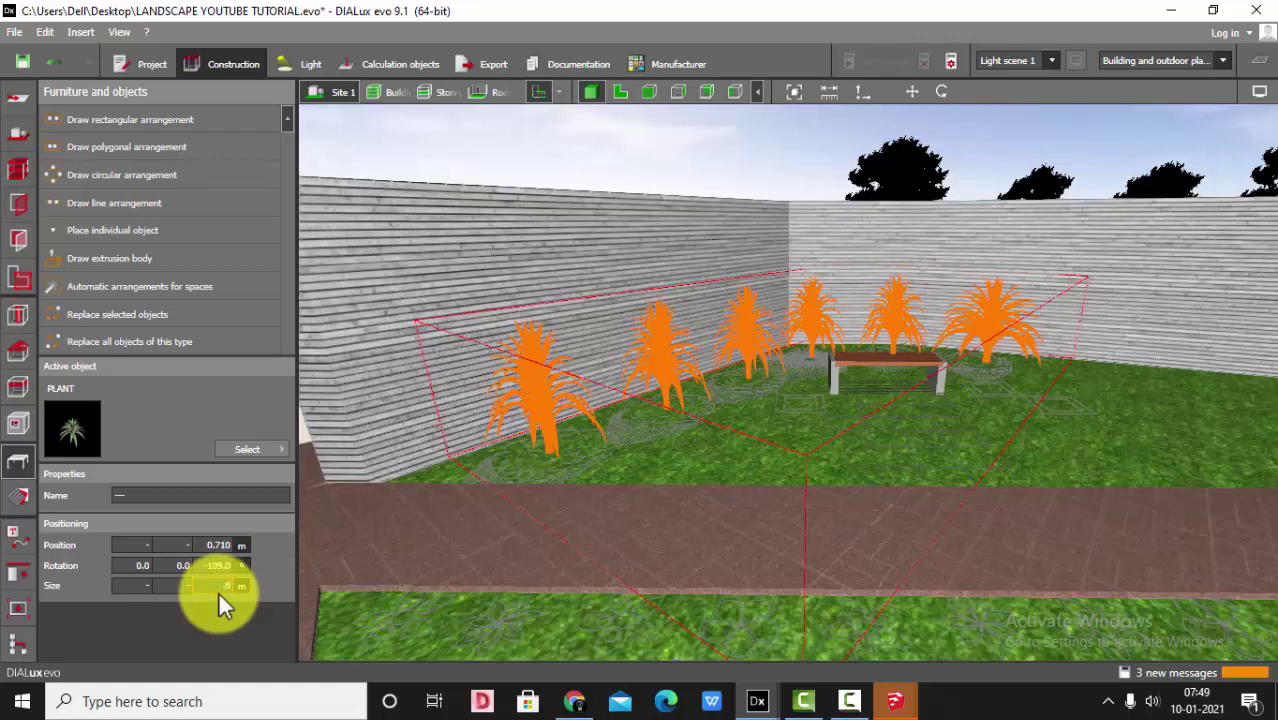
pyautogui.press('Return')
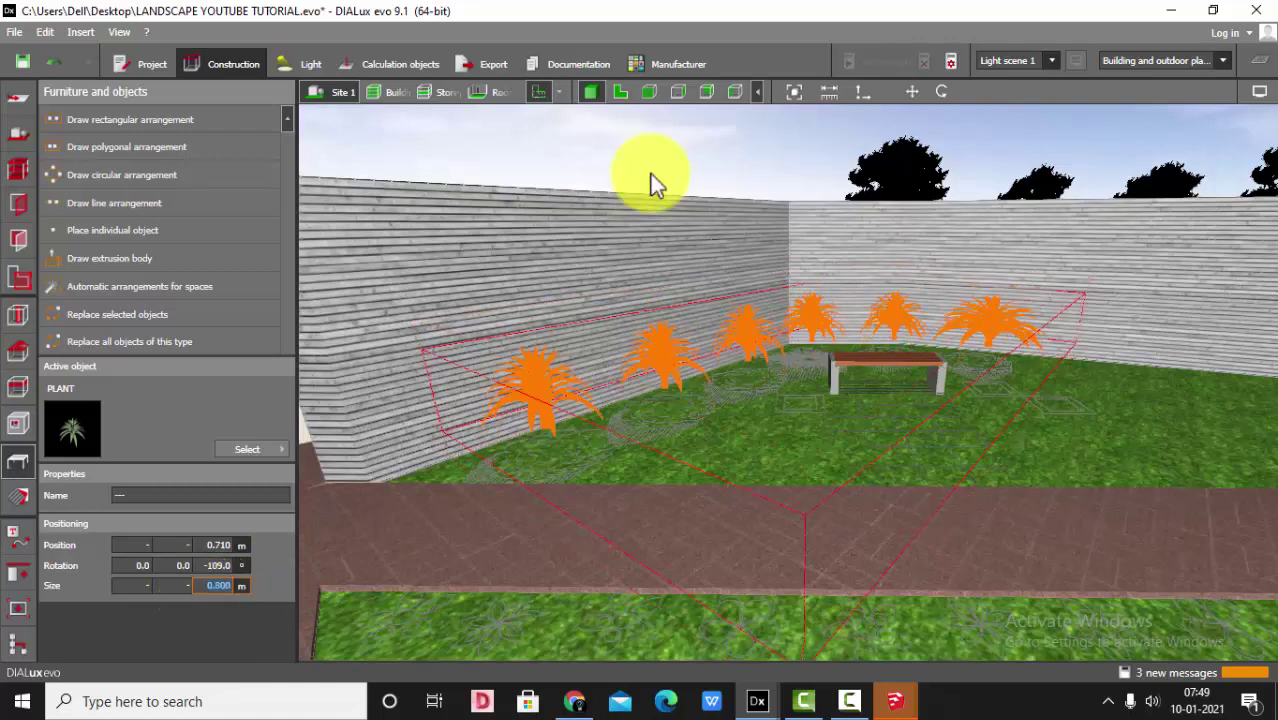
# Lower the six plants in the front view to a height of about 0.4 m, then deselect them in the 3D view
pyautogui.click(647, 93)
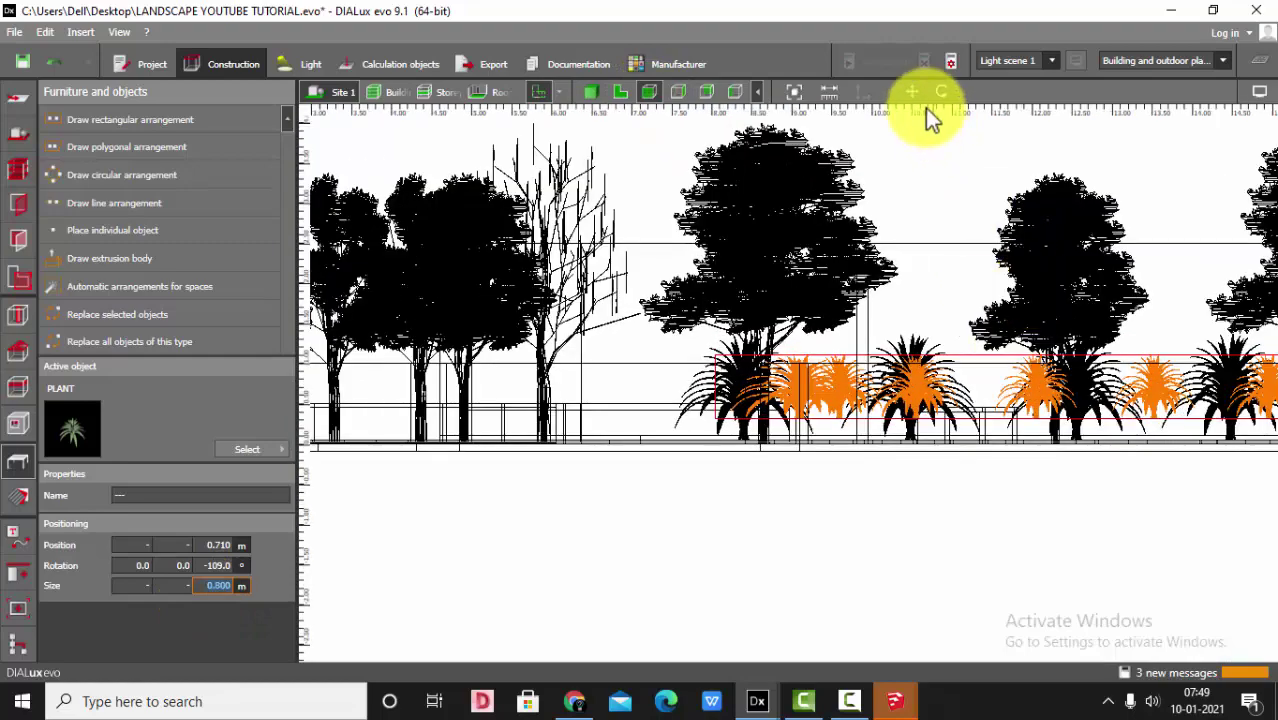
pyautogui.scroll(3, 1110, 509)
pyautogui.moveTo(952, 280); pyautogui.dragTo(949, 330)
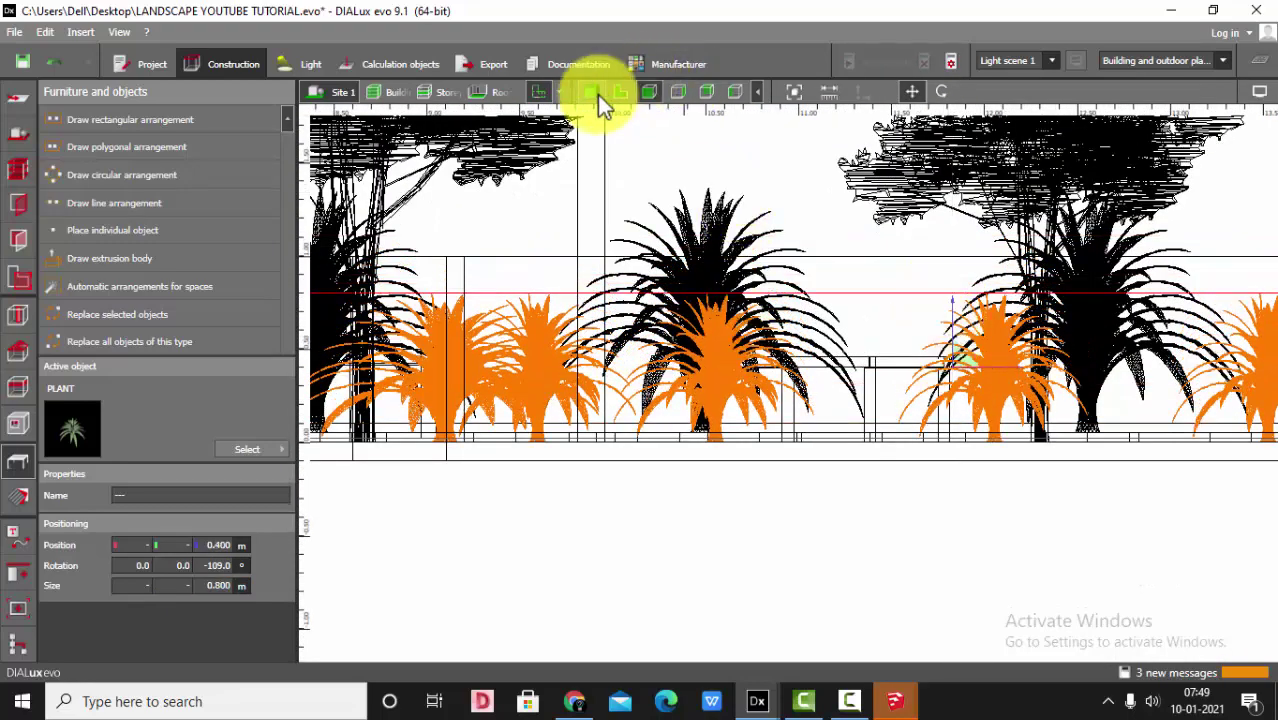
pyautogui.click(595, 93)
pyautogui.click(695, 203)
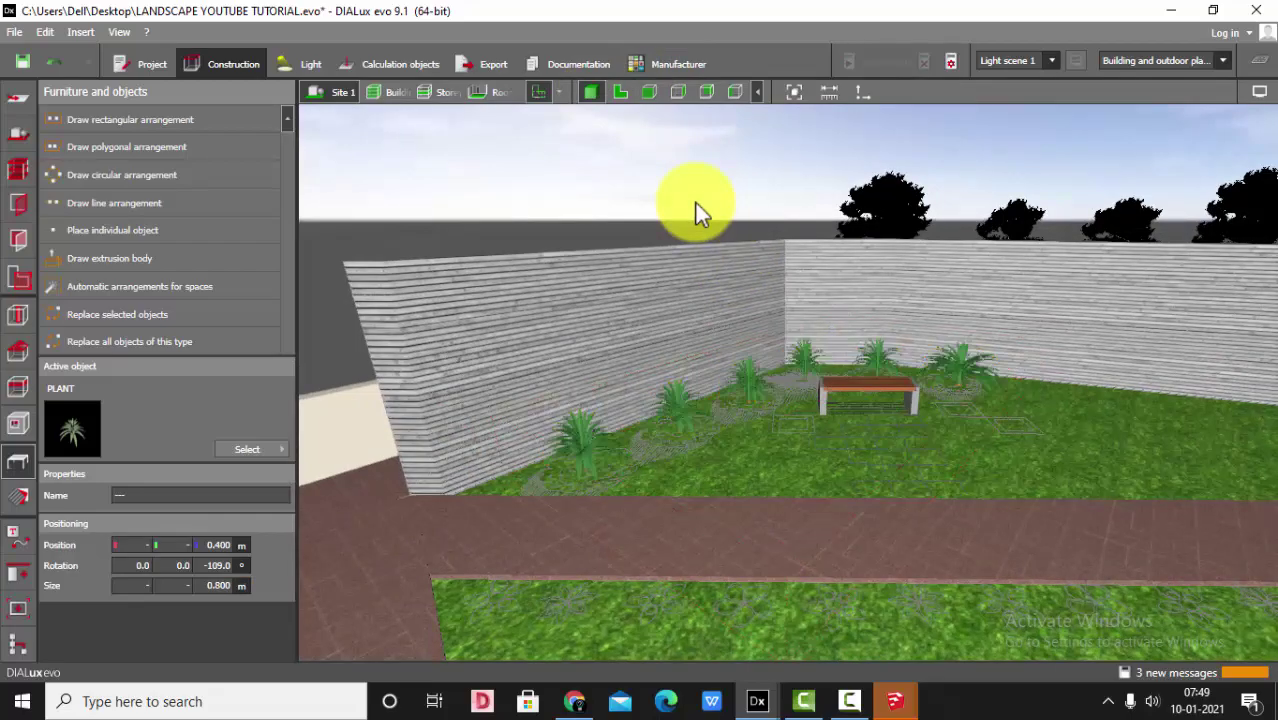
pyautogui.moveTo(695, 203); pyautogui.dragTo(893, 308)
pyautogui.moveTo(729, 264); pyautogui.dragTo(732, 361)
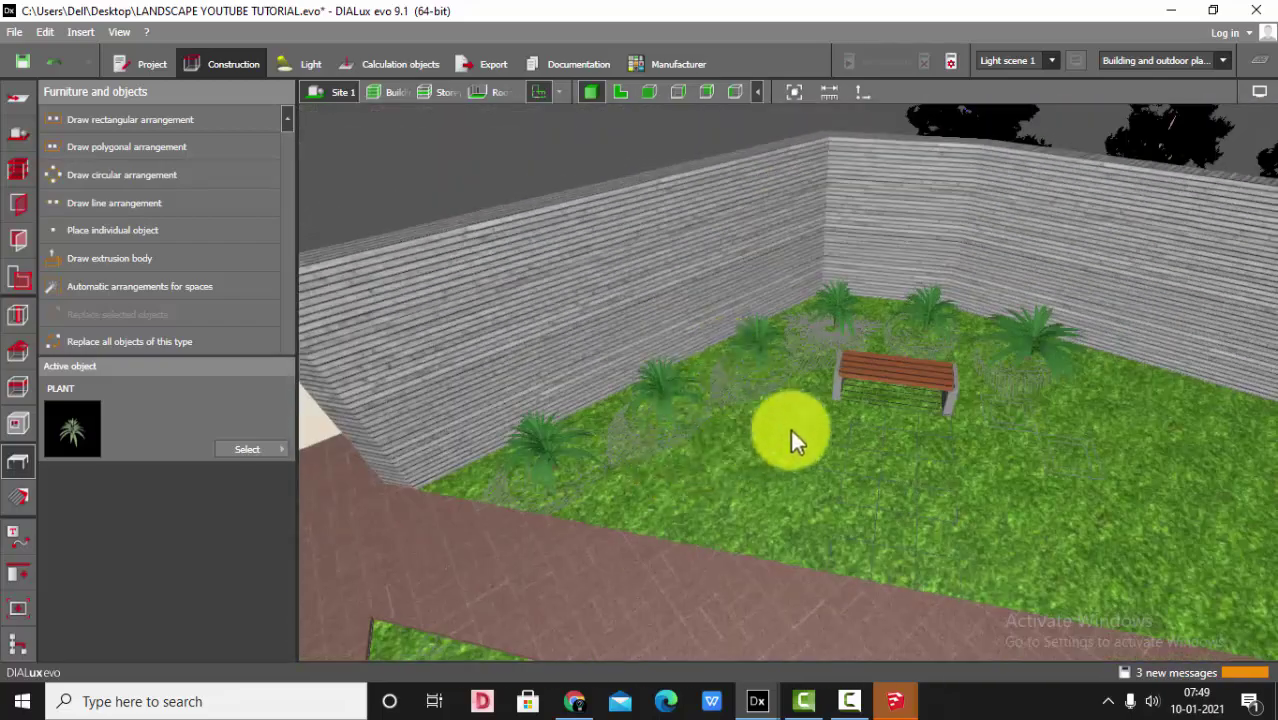
# Replace the material of the plants' trunks with a dark olive colour of red 60, green 63 and blue 23
pyautogui.moveTo(790, 432); pyautogui.dragTo(772, 459)
pyautogui.moveTo(1036, 473); pyautogui.dragTo(624, 460)
pyautogui.click(684, 379)
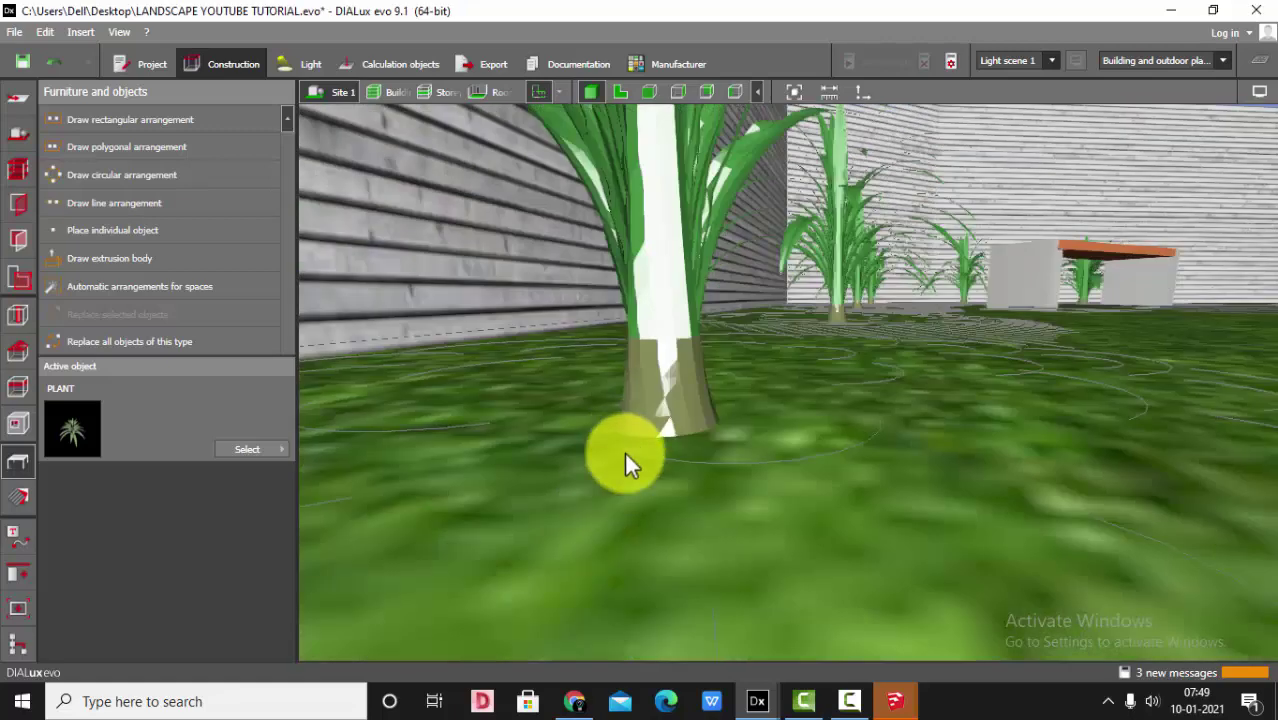
pyautogui.click(20, 500)
pyautogui.click(141, 546)
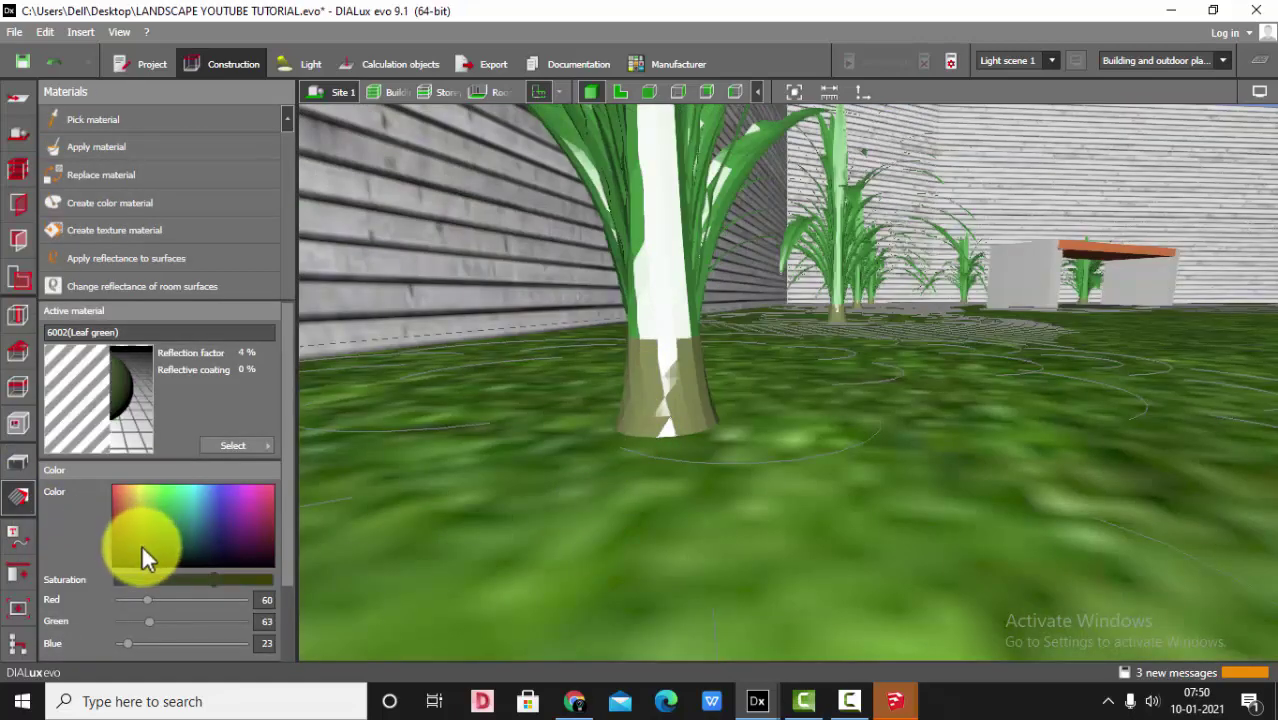
pyautogui.click(93, 173)
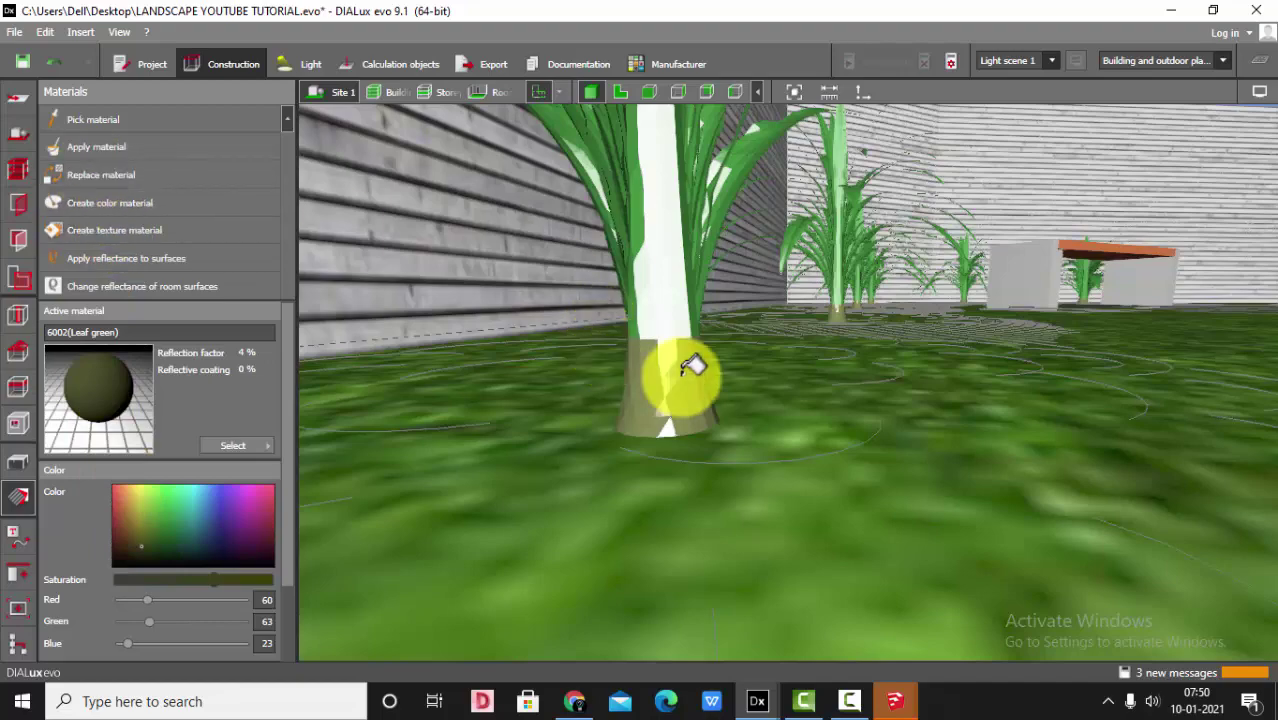
# Inspect the recoloured plants around the bench and the rest of the garden in 3D, with the furniture and objects tools reopened
pyautogui.scroll(-3, 657, 421)
pyautogui.moveTo(715, 403); pyautogui.dragTo(826, 374, button='right')
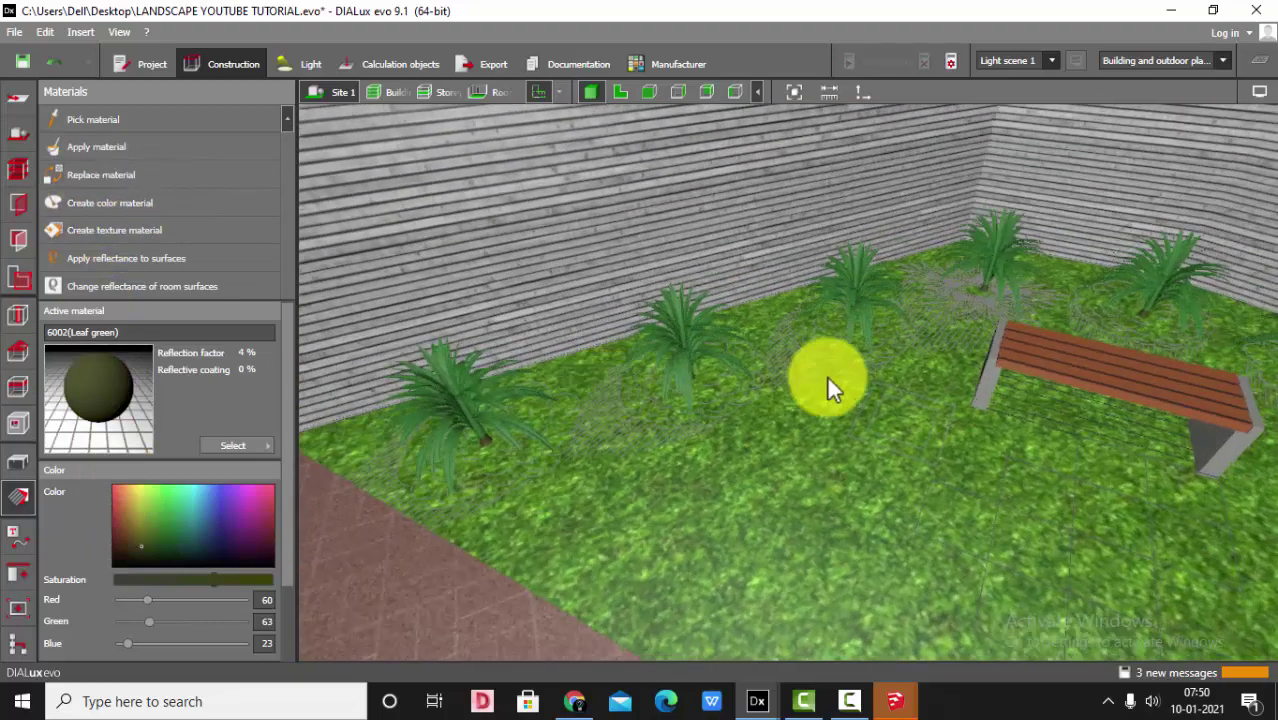
pyautogui.scroll(-2, 826, 374)
pyautogui.click(17, 464)
pyautogui.scroll(-4, 655, 354)
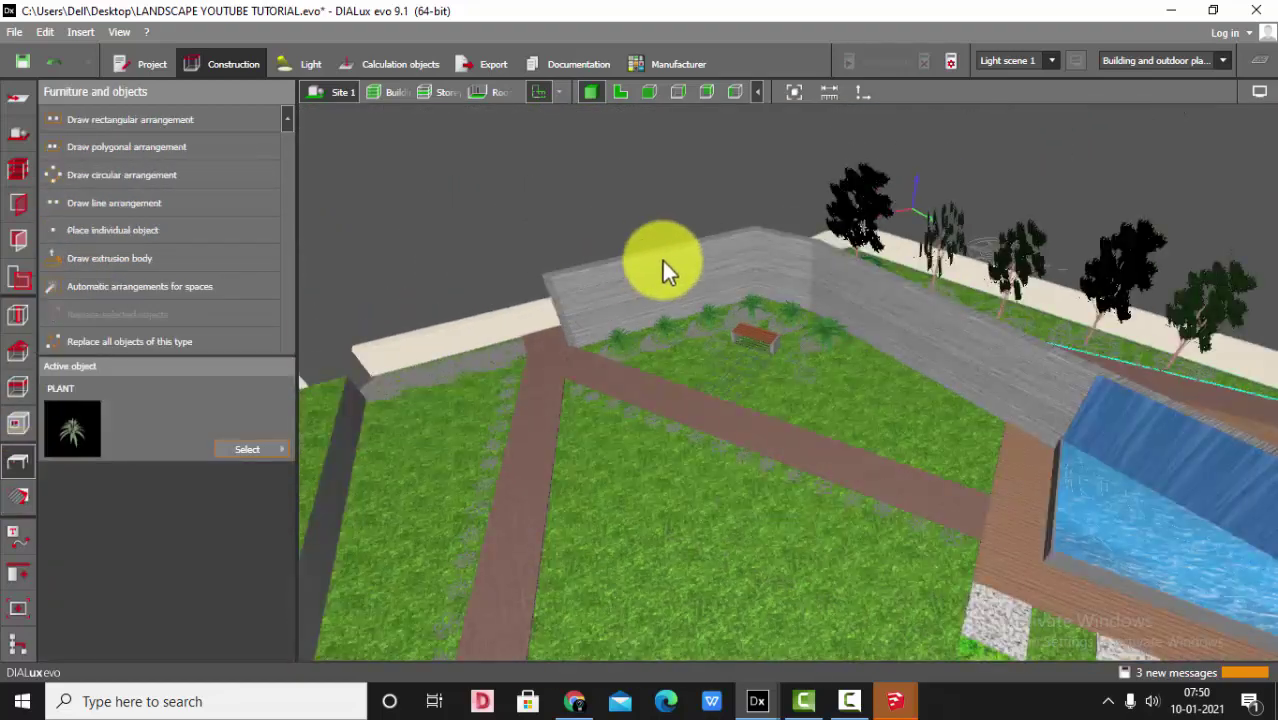
pyautogui.moveTo(661, 258); pyautogui.dragTo(999, 171, button='right')
pyautogui.scroll(-3, 999, 171)
pyautogui.scroll(3, 535, 218)
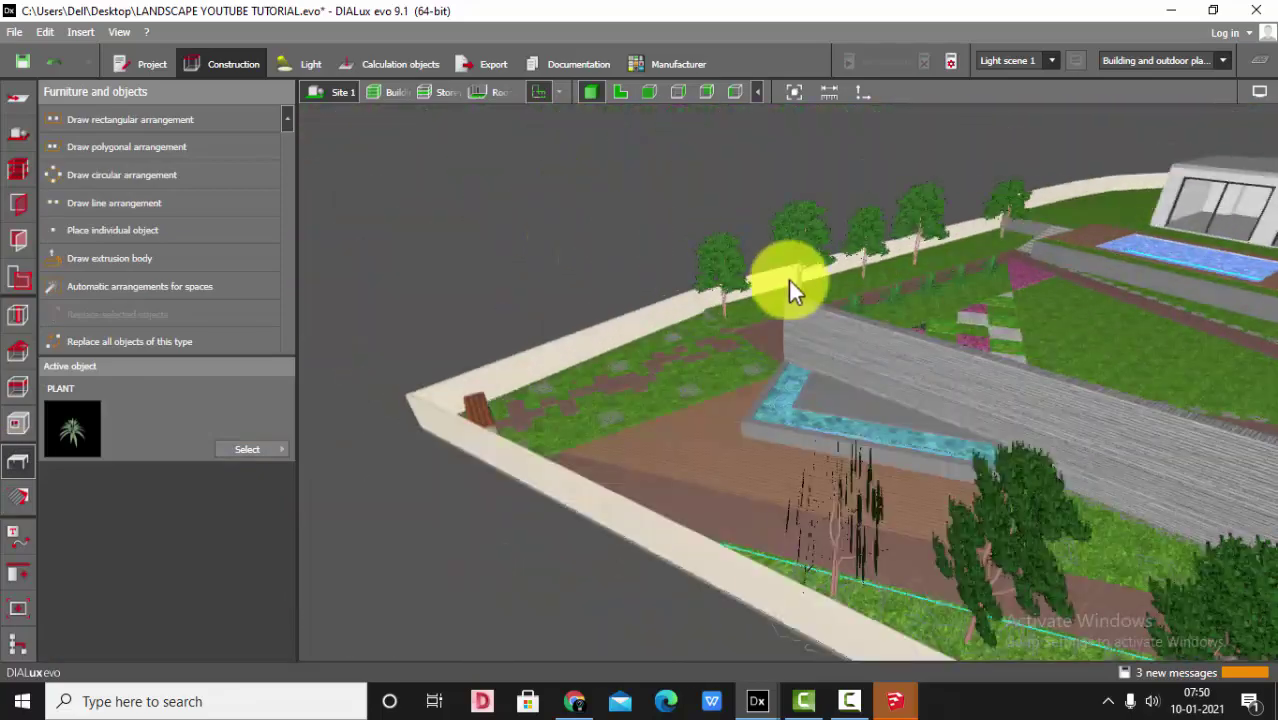
pyautogui.moveTo(788, 278)
pyautogui.mouseDown(button='right')
pyautogui.moveTo(919, 311)
pyautogui.moveTo(816, 318)
pyautogui.moveTo(695, 375)
pyautogui.moveTo(774, 294)
pyautogui.moveTo(793, 298)
pyautogui.mouseUp(button='right')
pyautogui.scroll(-2, 816, 318)
pyautogui.scroll(2, 815, 318)
pyautogui.moveTo(793, 298); pyautogui.dragTo(651, 337)
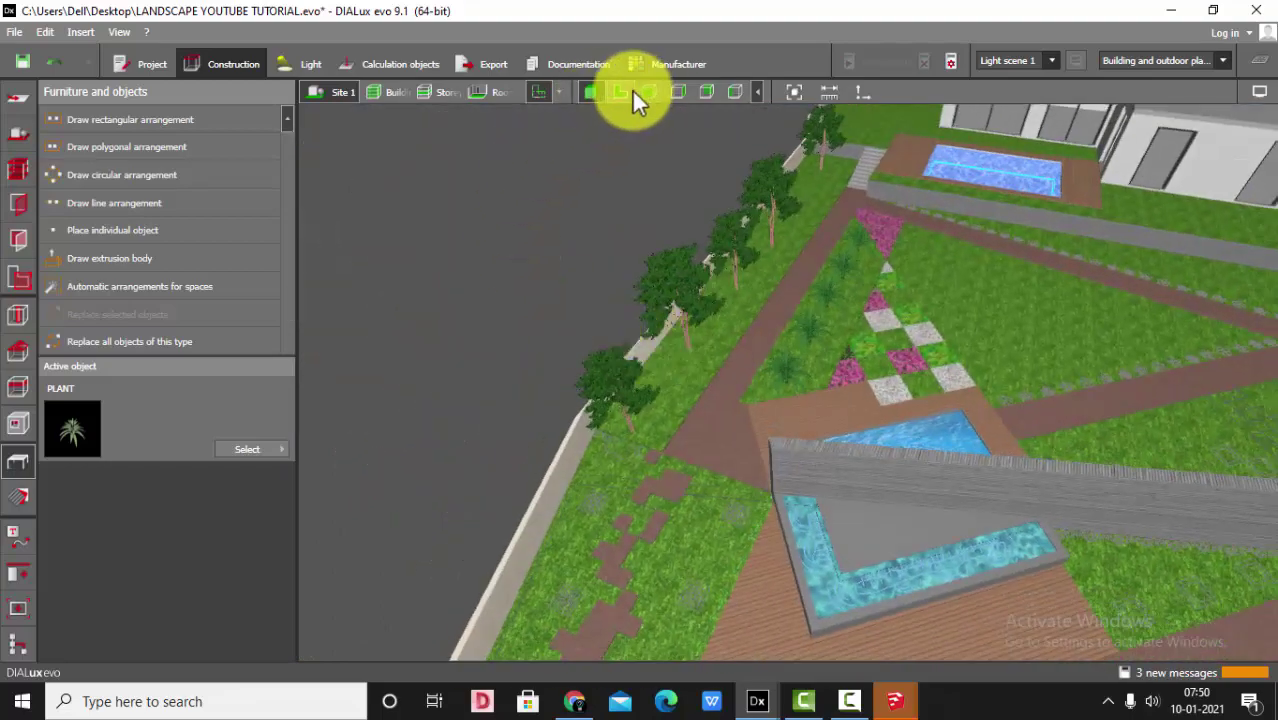
pyautogui.click(632, 91)
# Switch to 3D Warehouse in the browser and search the models for "sculpture"
pyautogui.click(574, 701)
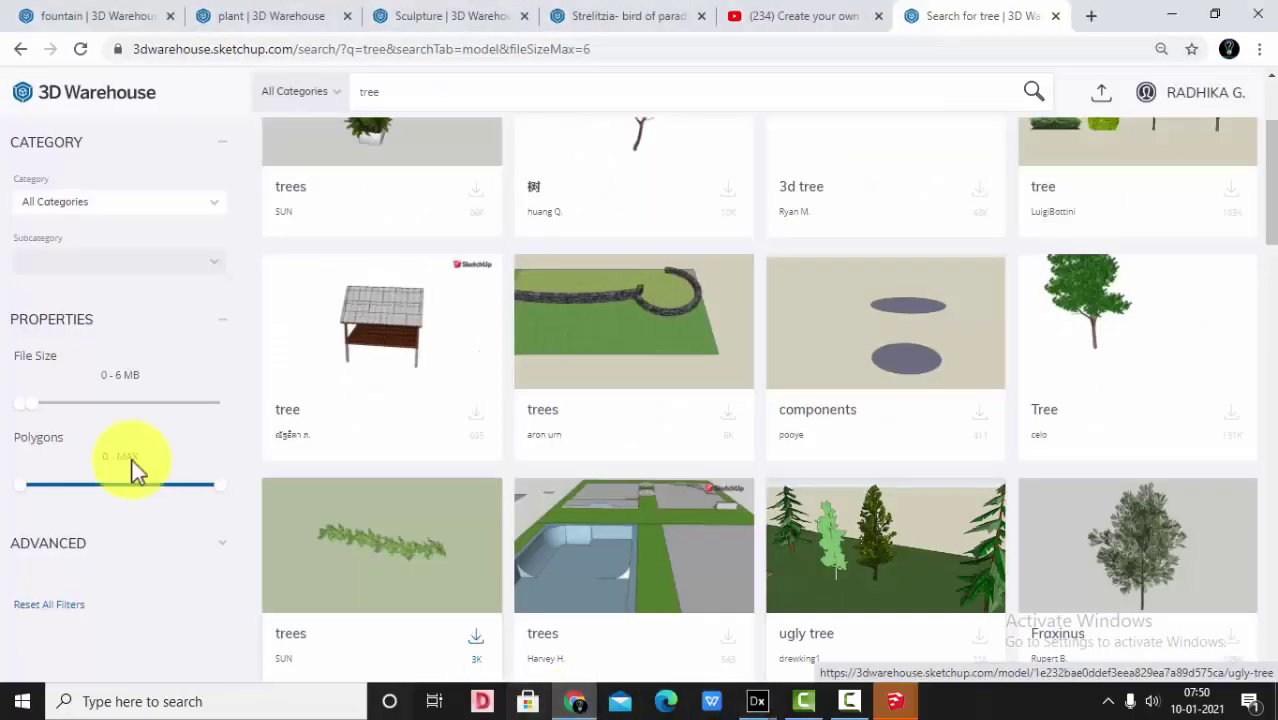
pyautogui.click(448, 88)
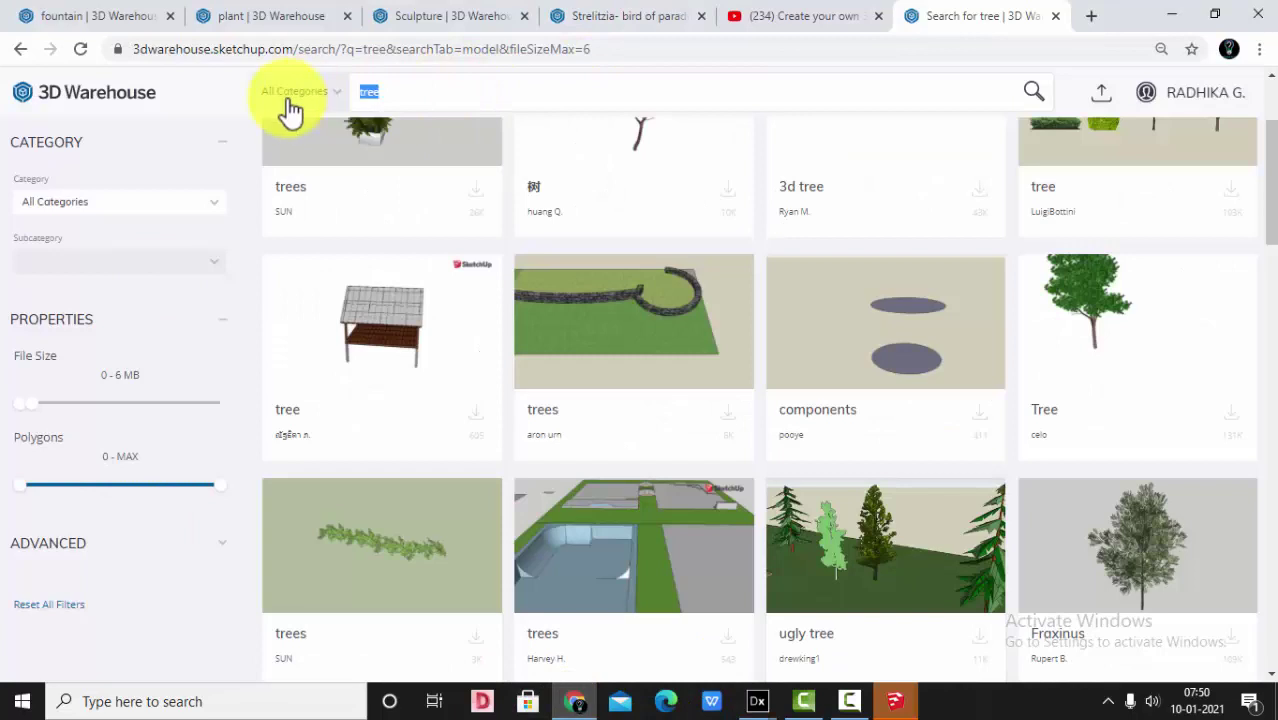
pyautogui.write('scu')
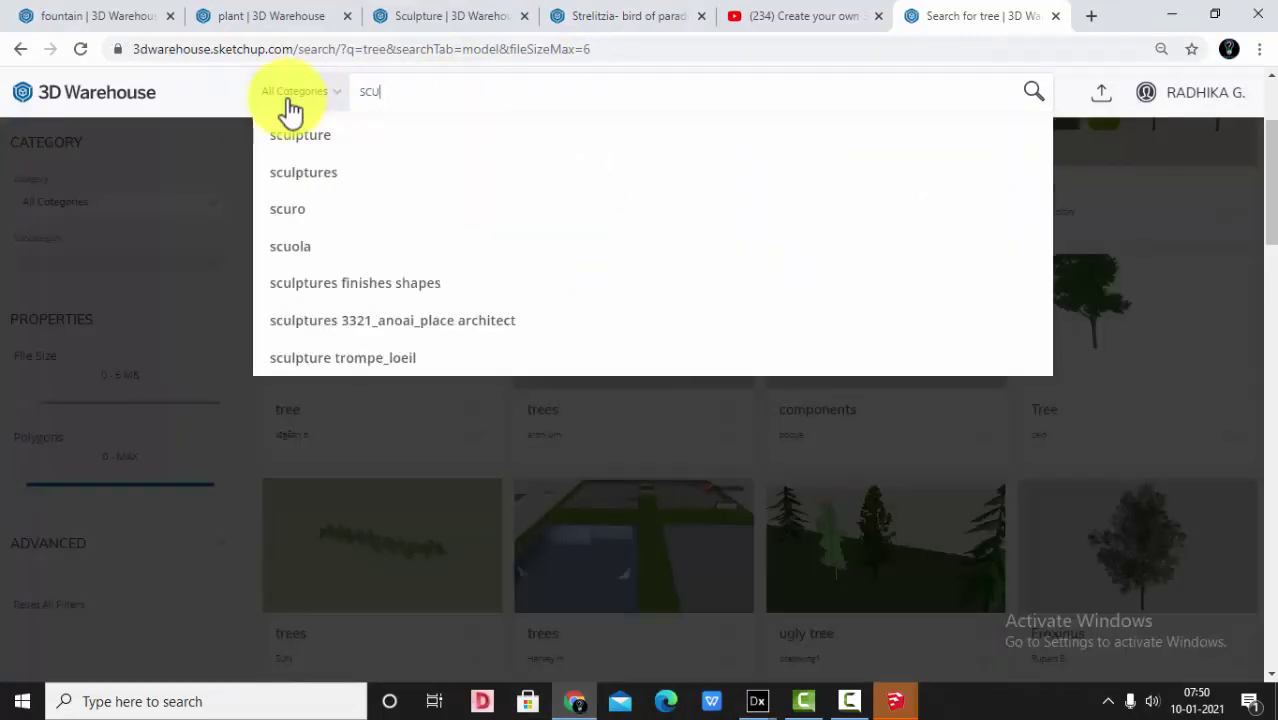
pyautogui.write('lpture')
pyautogui.press('Return')
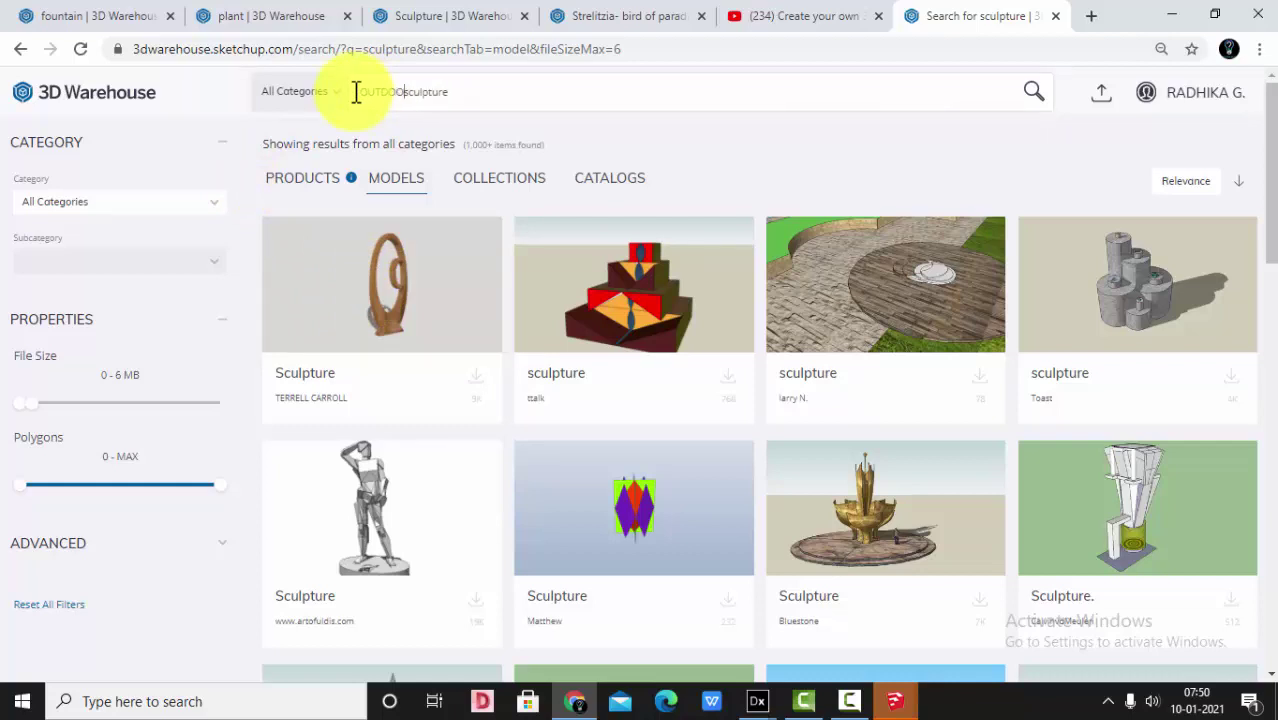
# Search the 3D Warehouse models for "OUTDOOR sculpture" and open the Modern Sculpture 1 model page in a separate tab
pyautogui.press('Return')
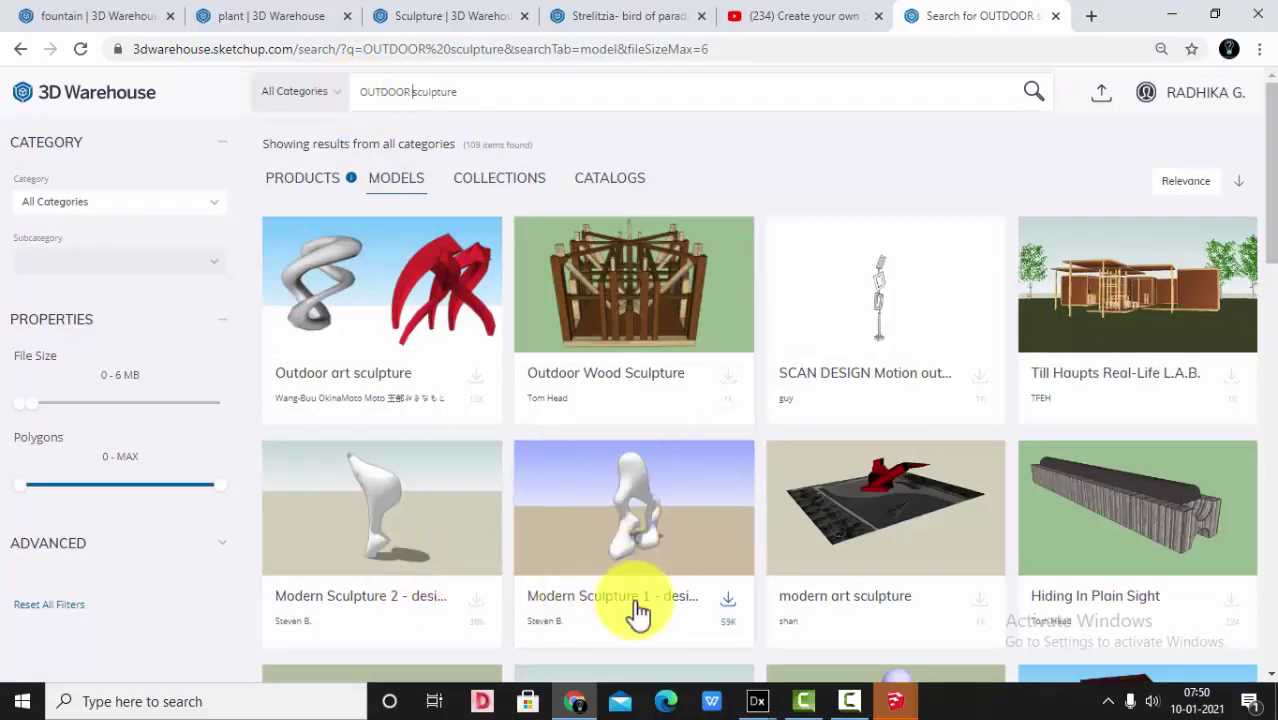
pyautogui.rightClick(593, 596)
pyautogui.click(650, 443)
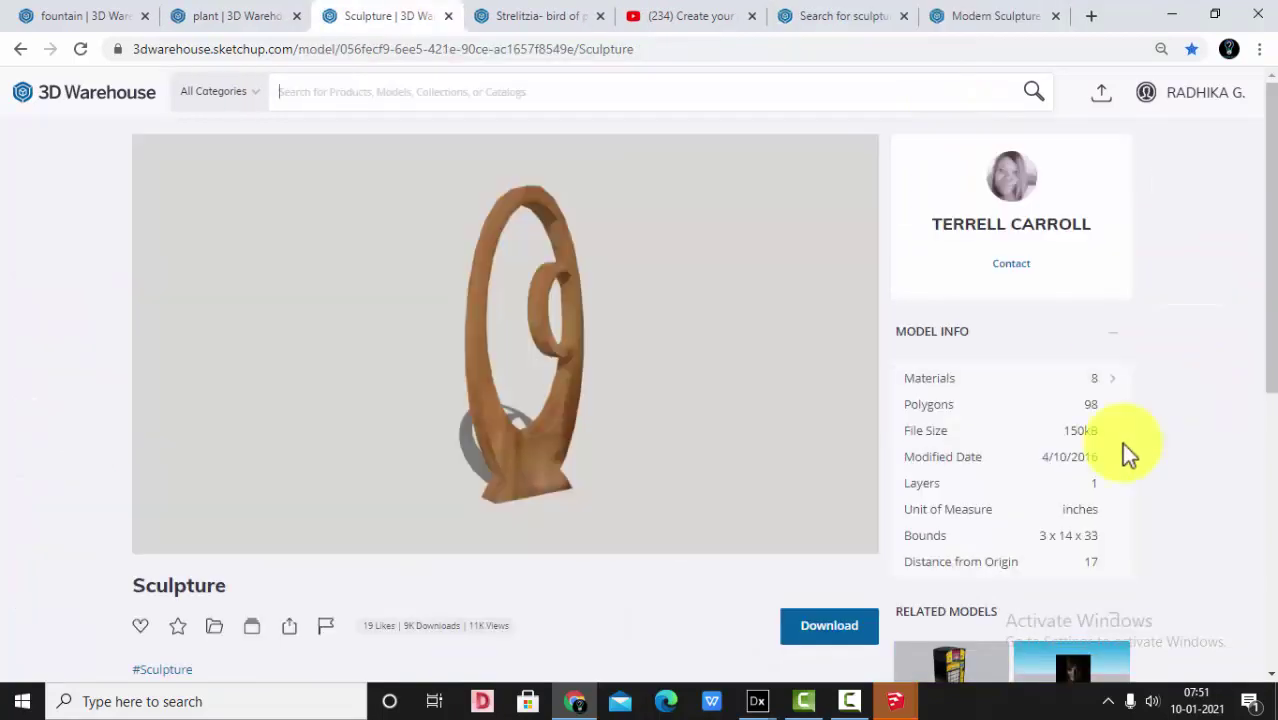
pyautogui.scroll(-2, 969, 471)
pyautogui.hotkey('ctrl', '9')
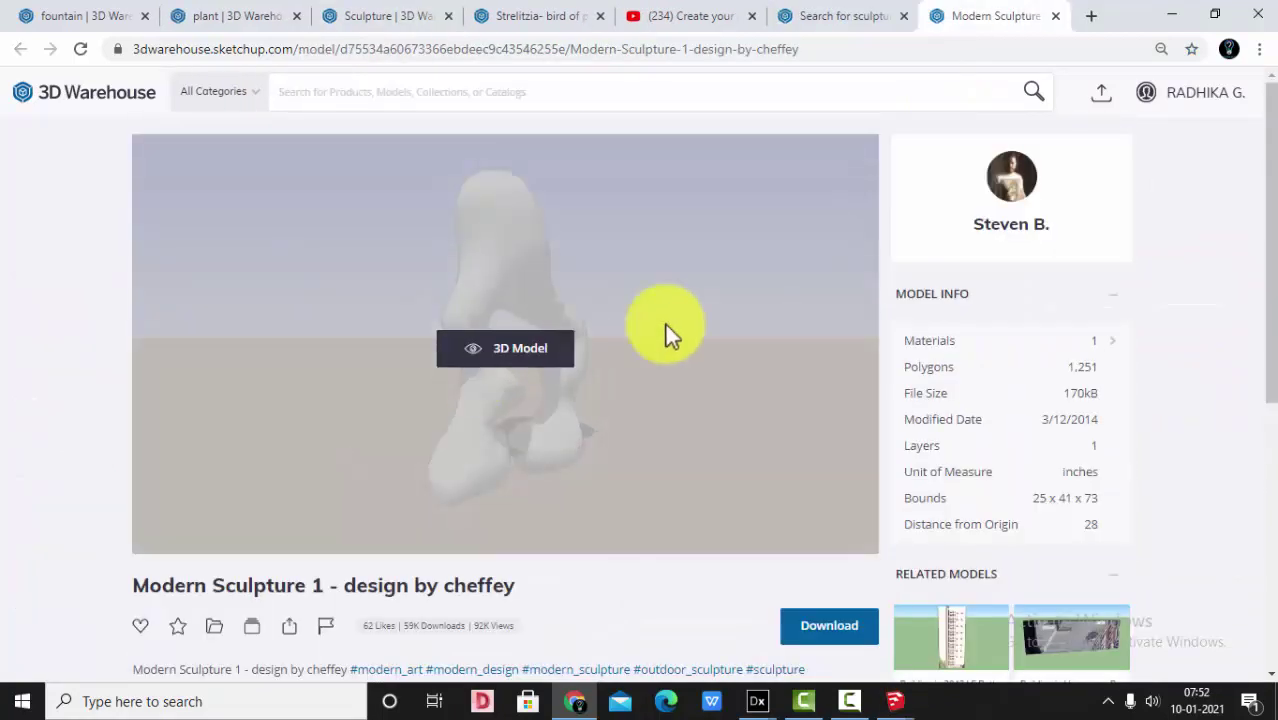
# Download Modern Sculpture 1 as a SketchUp 2017 model and open the downloaded file in SketchUp
pyautogui.scroll(-3, 805, 430)
pyautogui.click(827, 347)
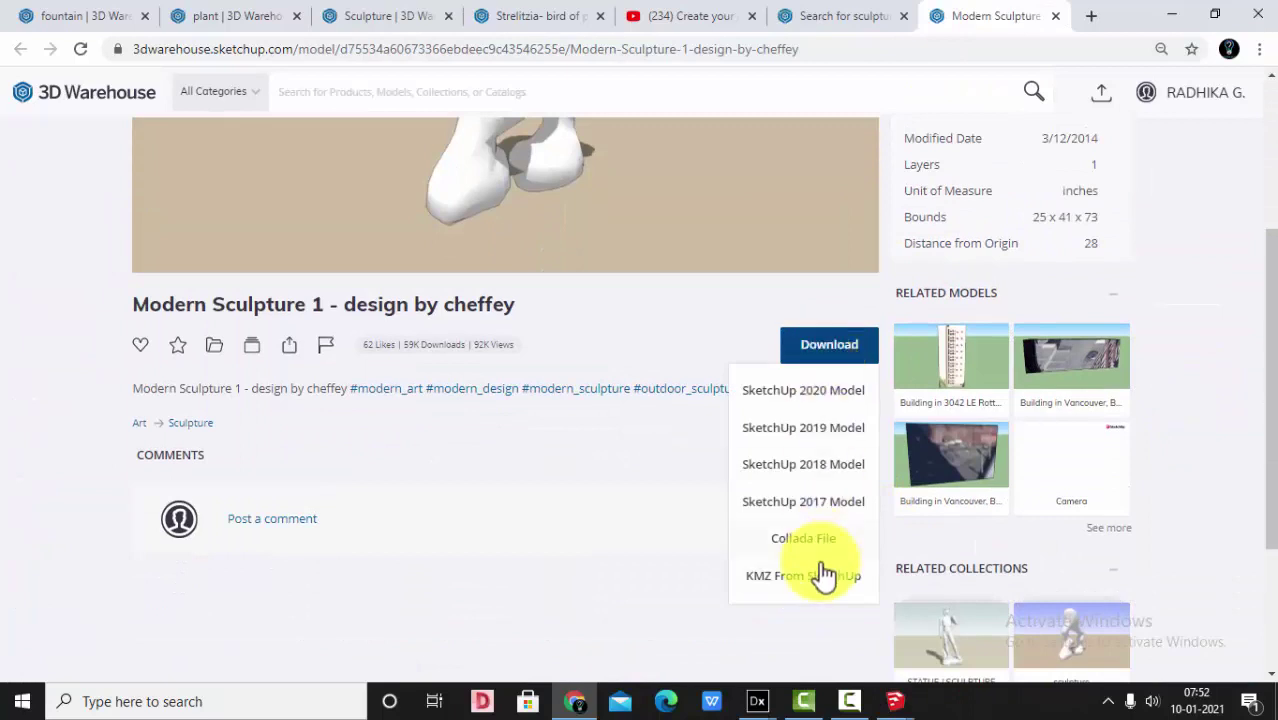
pyautogui.click(820, 502)
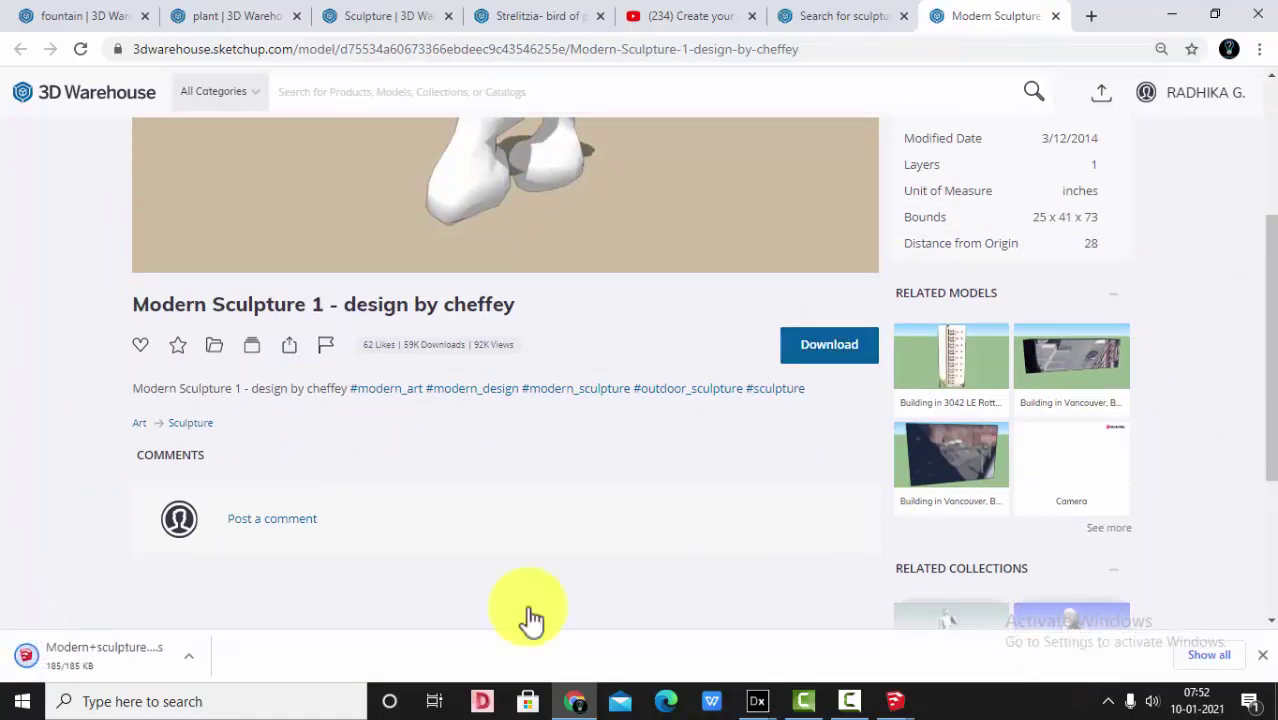
pyautogui.click(112, 655)
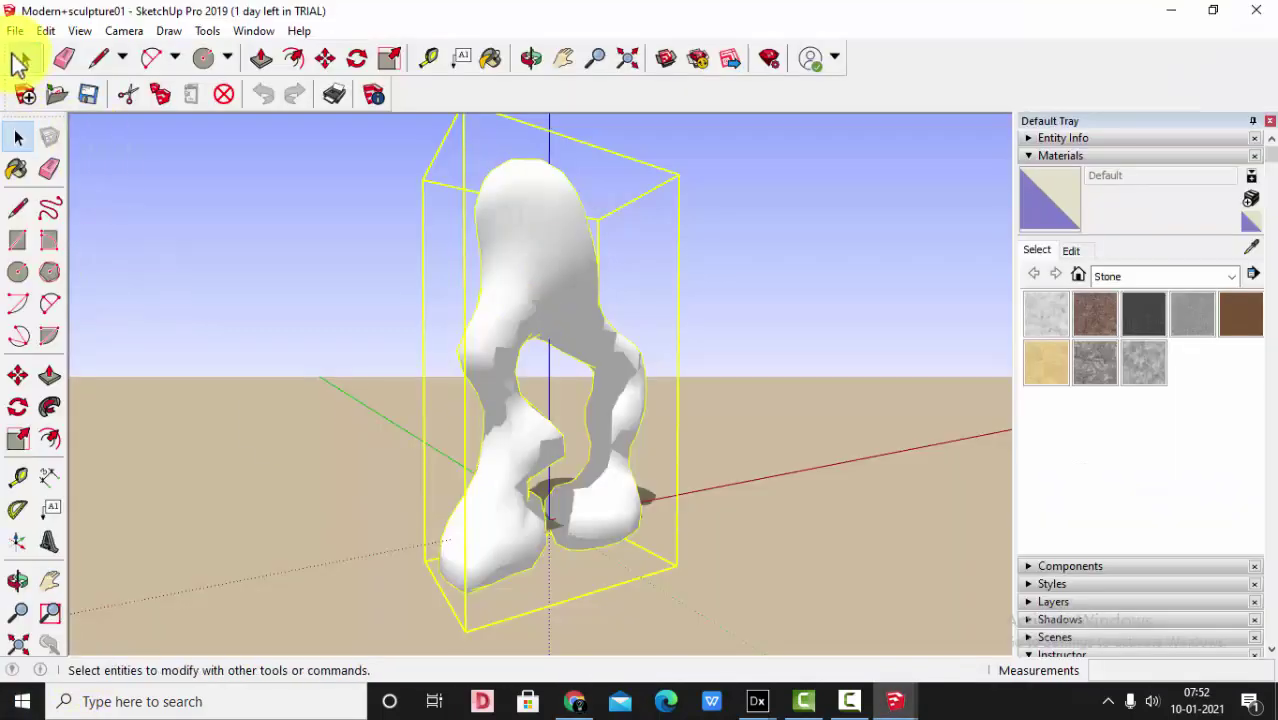
# Export the sculpture model to the Desktop as a 3DS file named "sculpture"
pyautogui.click(15, 31)
pyautogui.moveTo(60, 340)
pyautogui.click(395, 340)
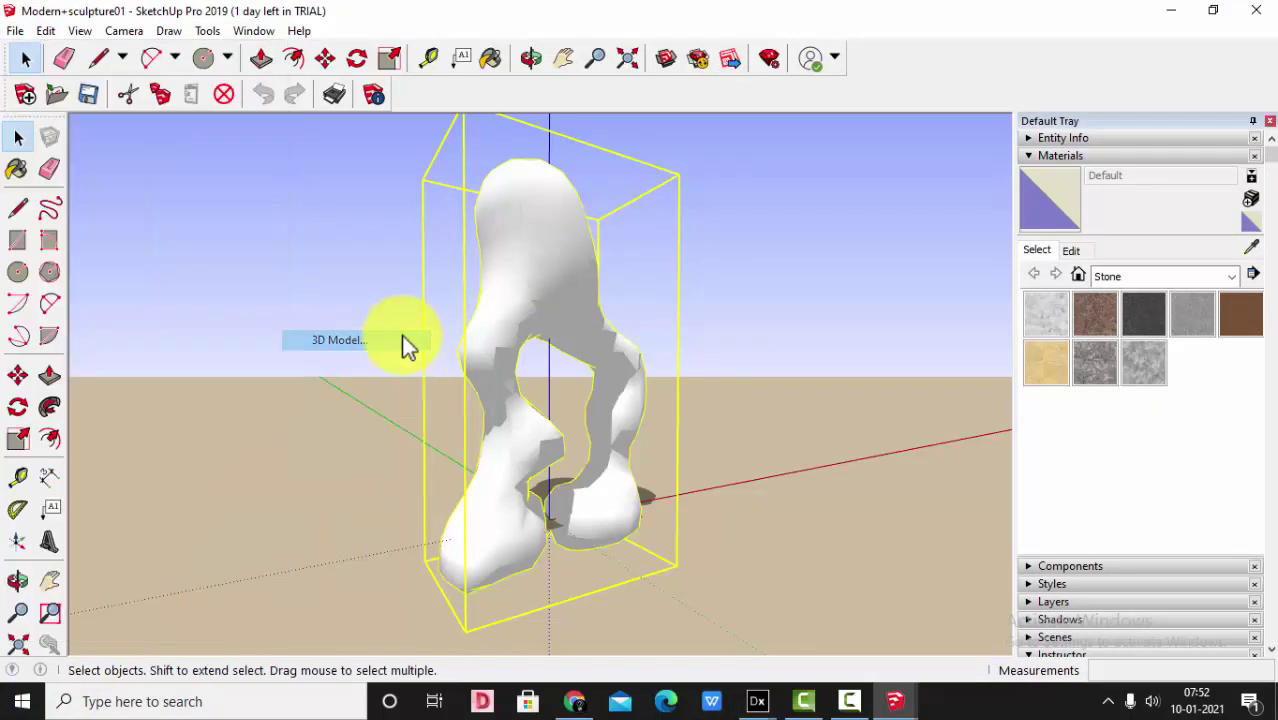
pyautogui.click(440, 392)
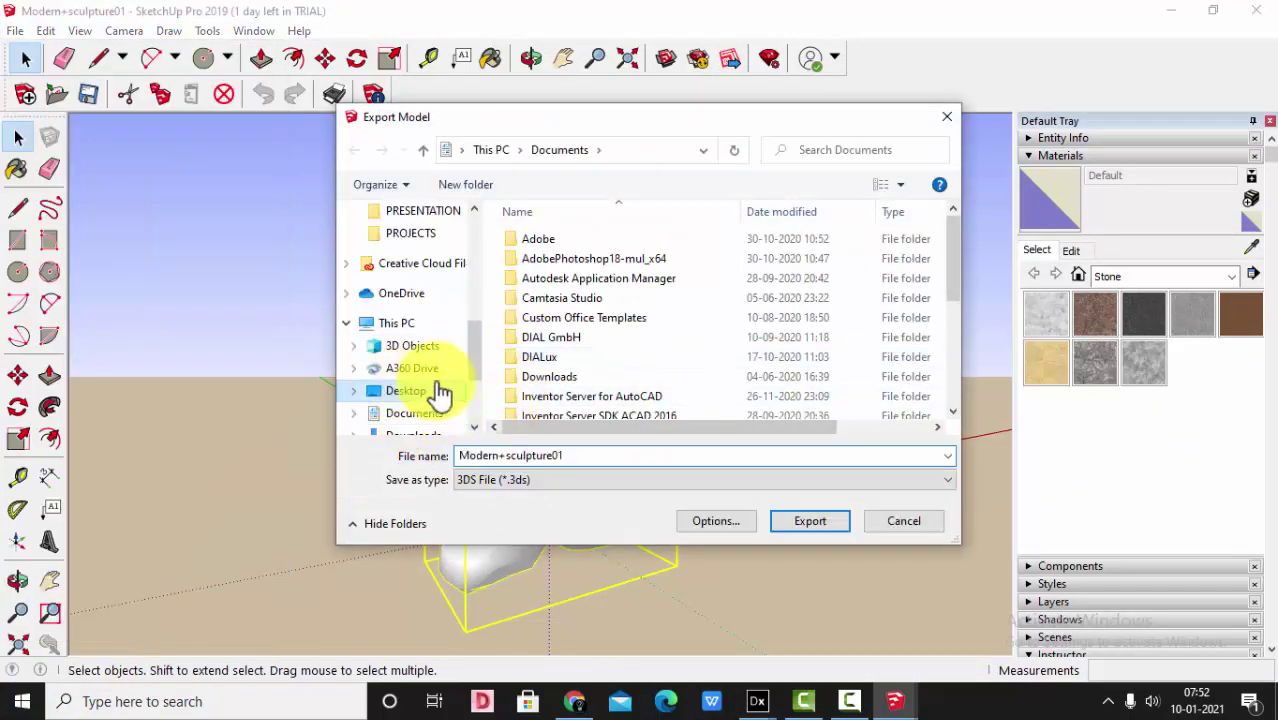
pyautogui.click(693, 385)
pyautogui.click(547, 456)
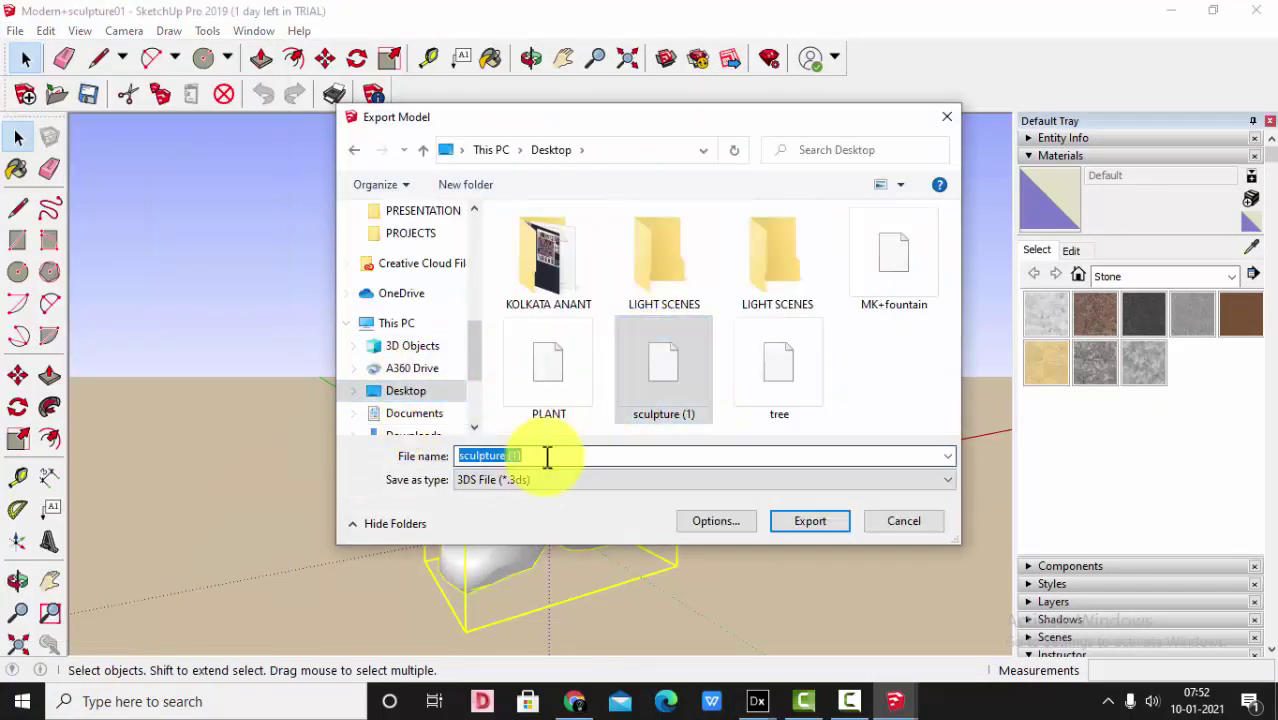
pyautogui.press('BackSpace')
pyautogui.press('Return')
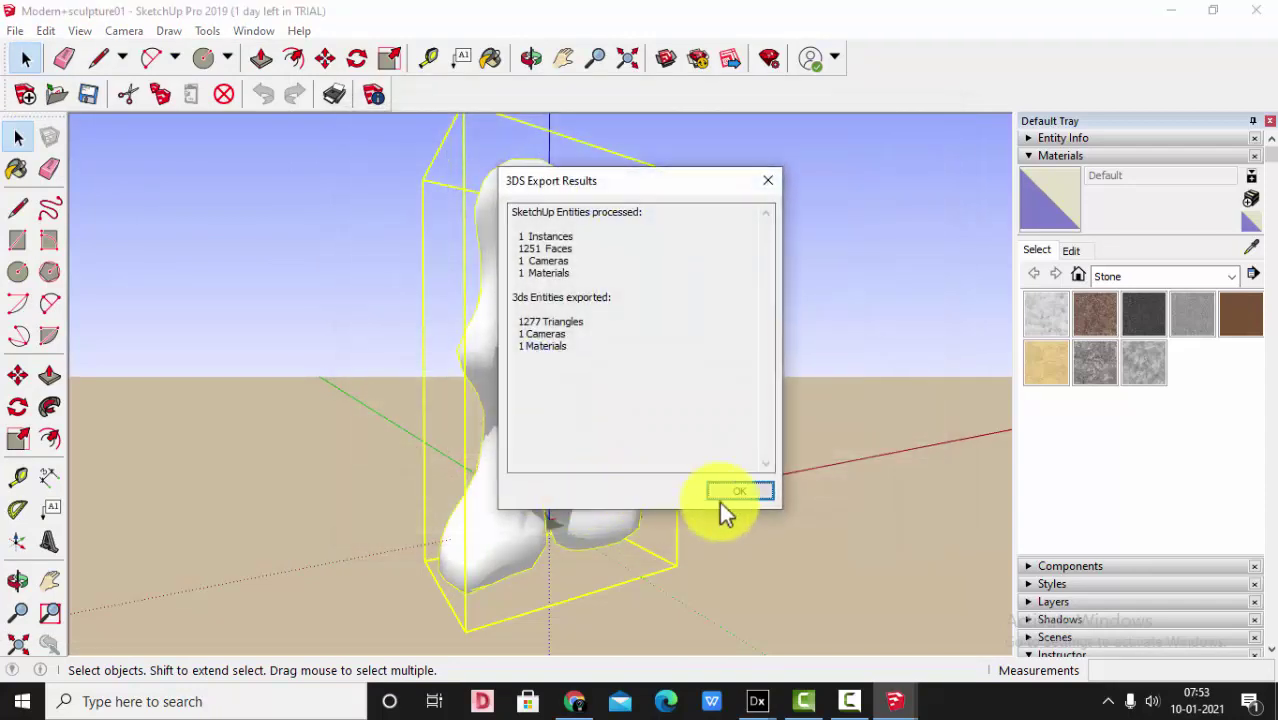
pyautogui.click(729, 497)
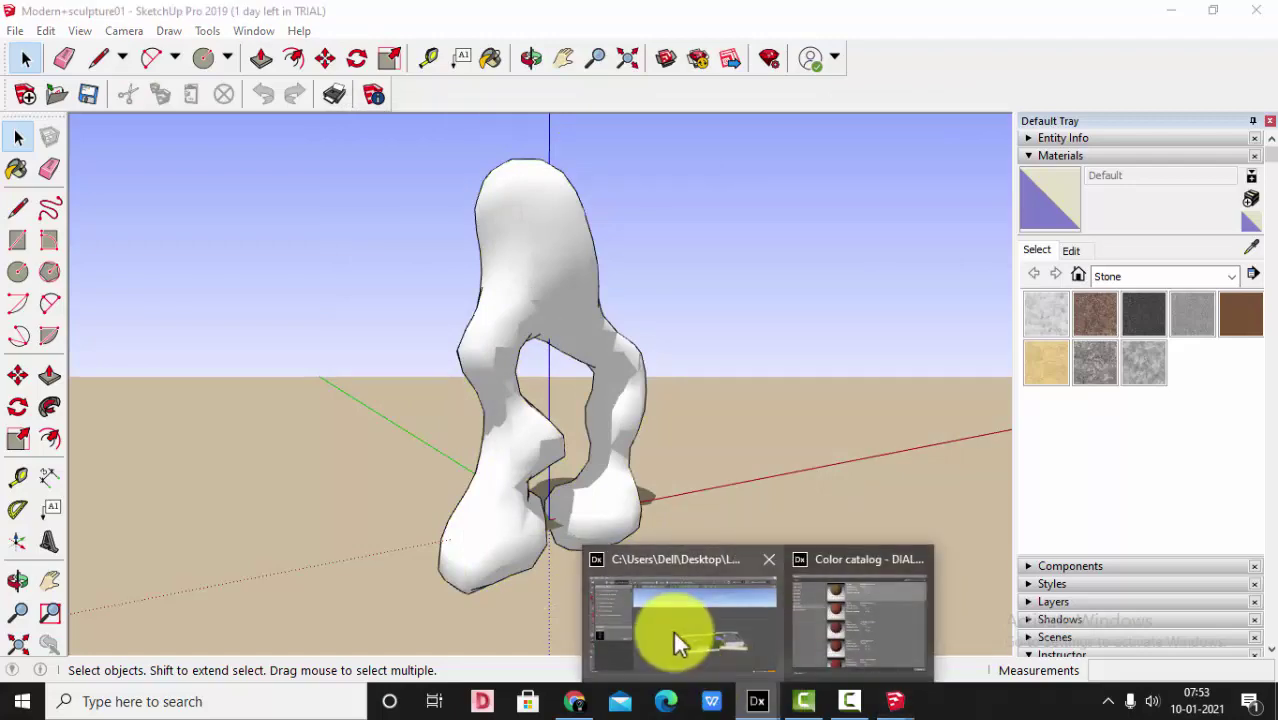
# Switch to the landscape project in DIALux evo and import the exported sculpture 3DS file as a furniture object
pyautogui.click(672, 629)
pyautogui.click(619, 92)
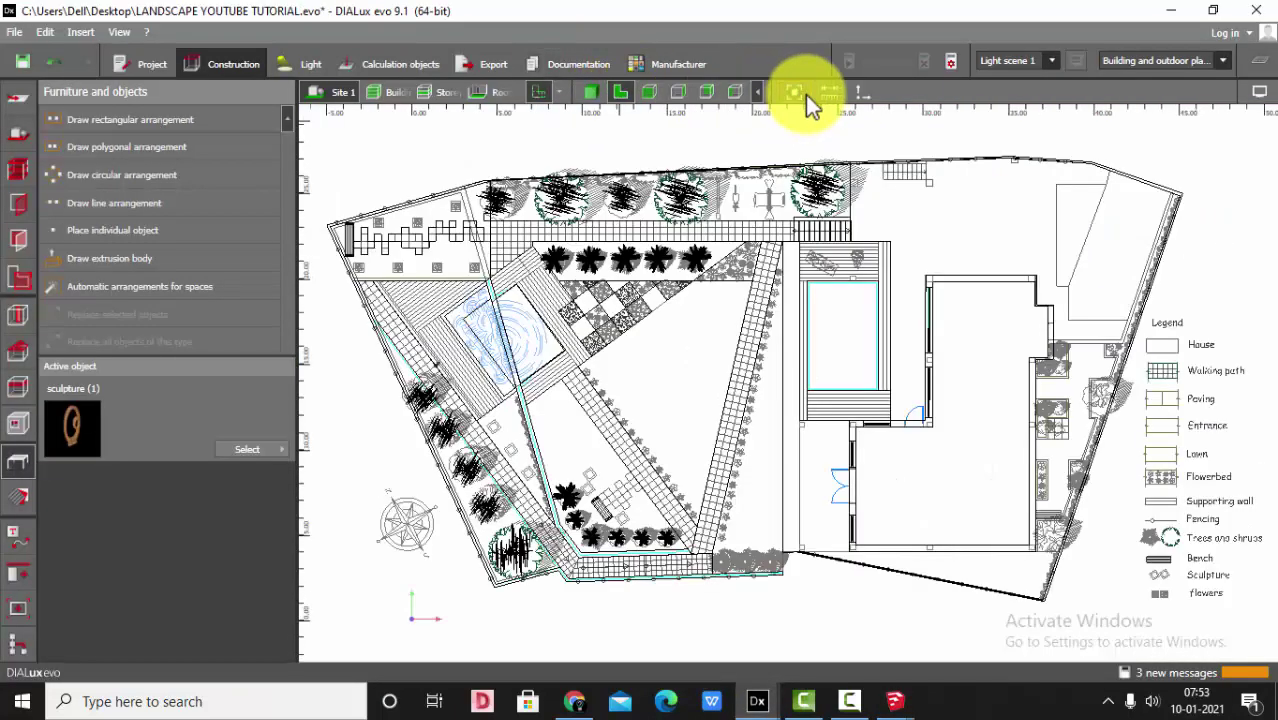
pyautogui.click(15, 32)
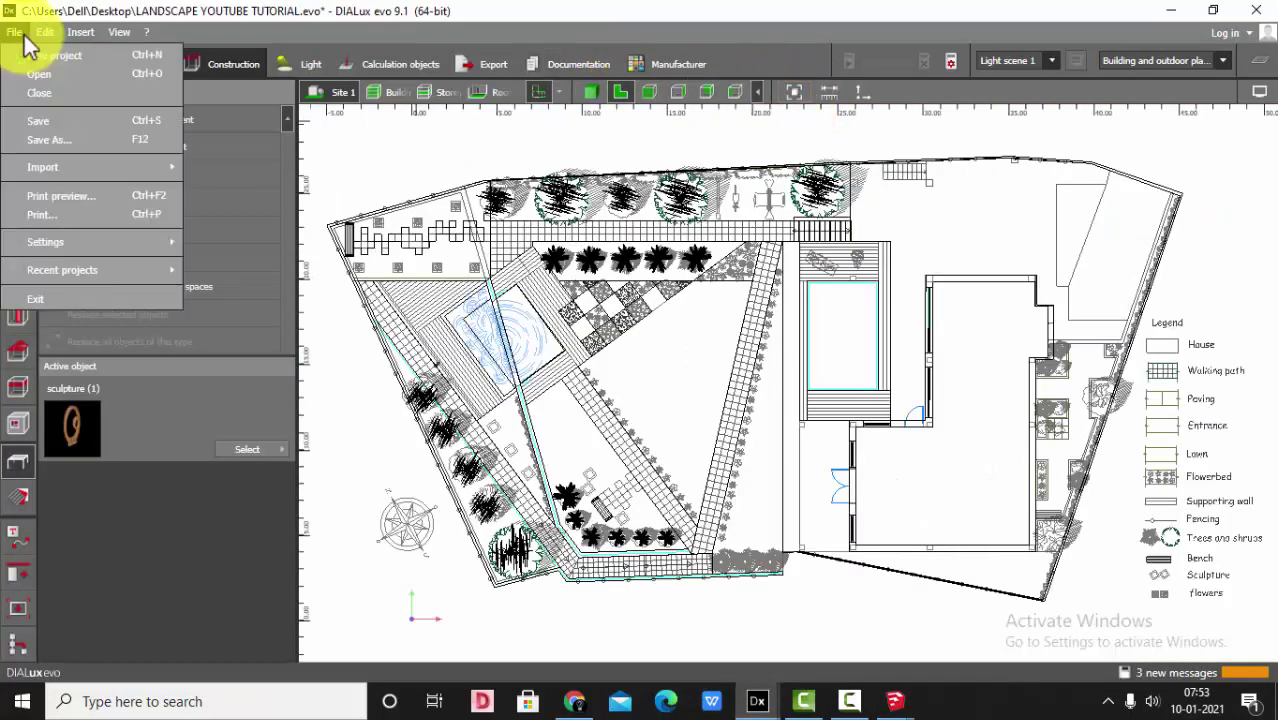
pyautogui.moveTo(80, 170)
pyautogui.click(237, 294)
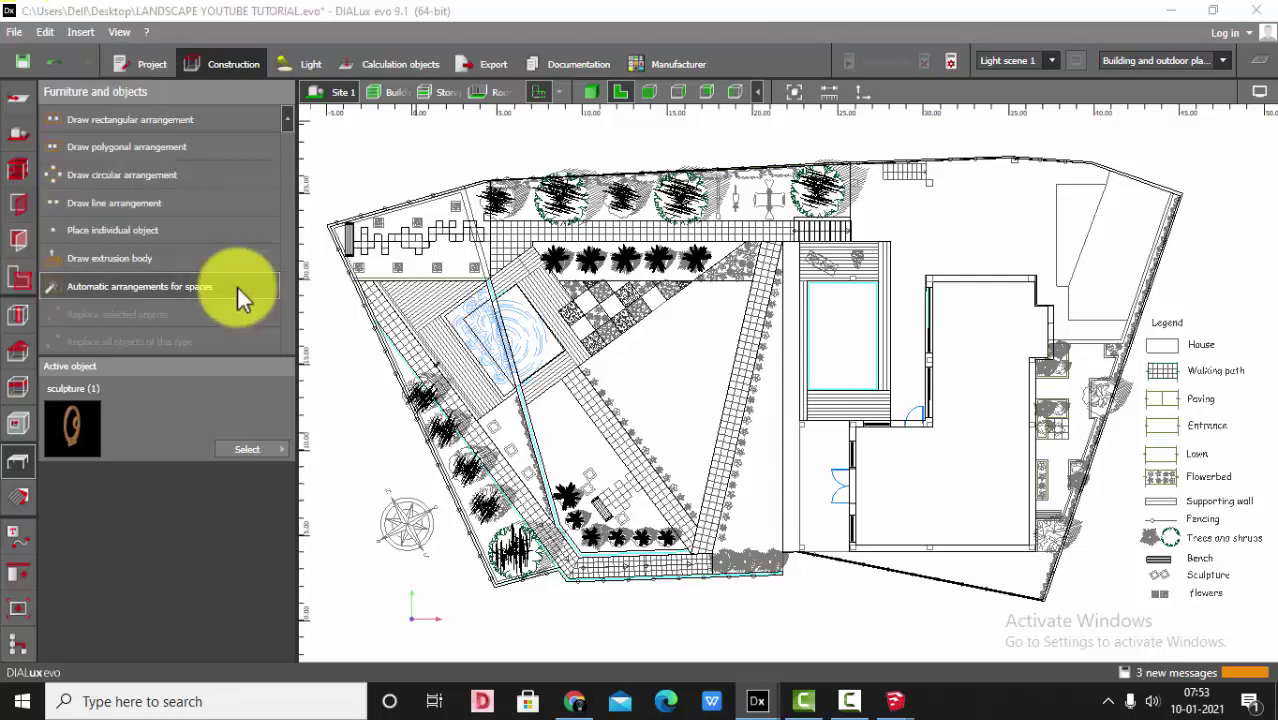
pyautogui.doubleClick(475, 308)
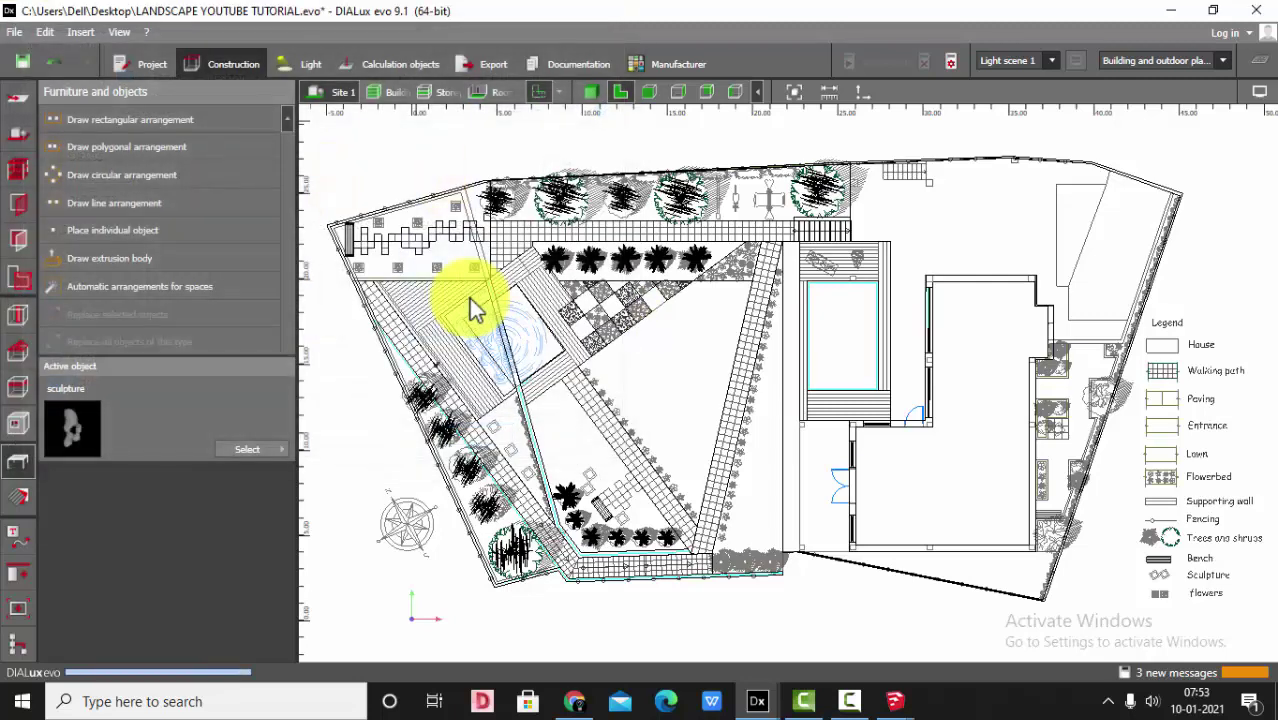
# Set the imported sculpture's X size to 0.400 m, working in the 3D view
pyautogui.click(586, 100)
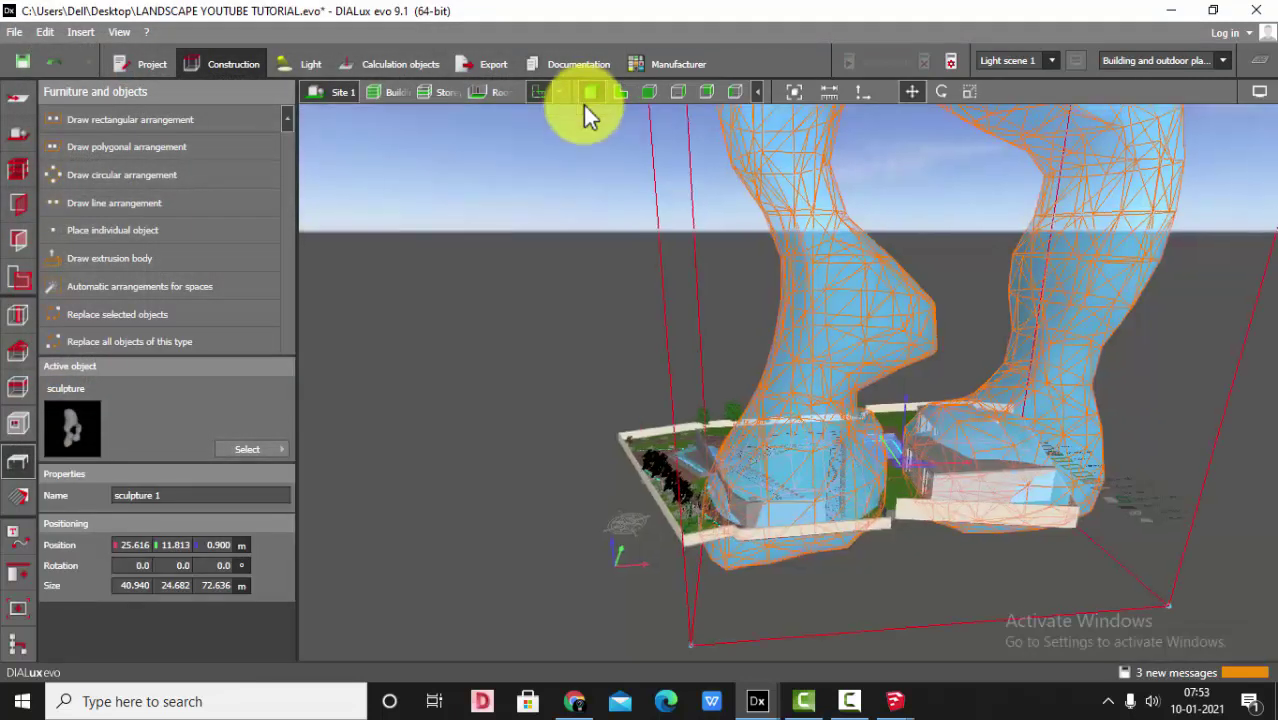
pyautogui.click(584, 338)
pyautogui.scroll(-4, 584, 486)
pyautogui.moveTo(584, 480)
pyautogui.mouseDown(button='right')
pyautogui.moveTo(570, 293)
pyautogui.moveTo(817, 246)
pyautogui.moveTo(436, 262)
pyautogui.moveTo(583, 218)
pyautogui.mouseUp(button='right')
pyautogui.scroll(3, 550, 386)
pyautogui.moveTo(686, 420)
pyautogui.mouseDown()
pyautogui.moveTo(697, 427)
pyautogui.moveTo(636, 503)
pyautogui.moveTo(700, 435)
pyautogui.moveTo(713, 392)
pyautogui.moveTo(681, 290)
pyautogui.mouseUp()
pyautogui.click(707, 425)
pyautogui.click(968, 93)
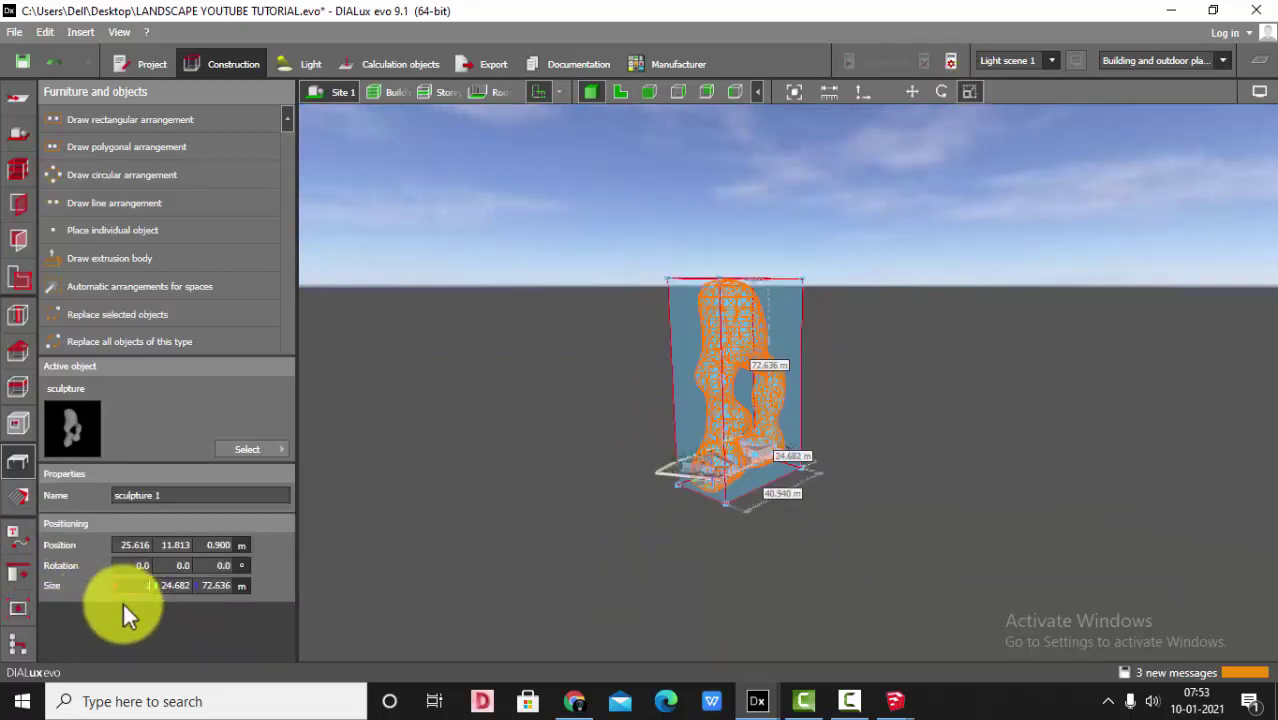
pyautogui.write('4')
pyautogui.press('Return')
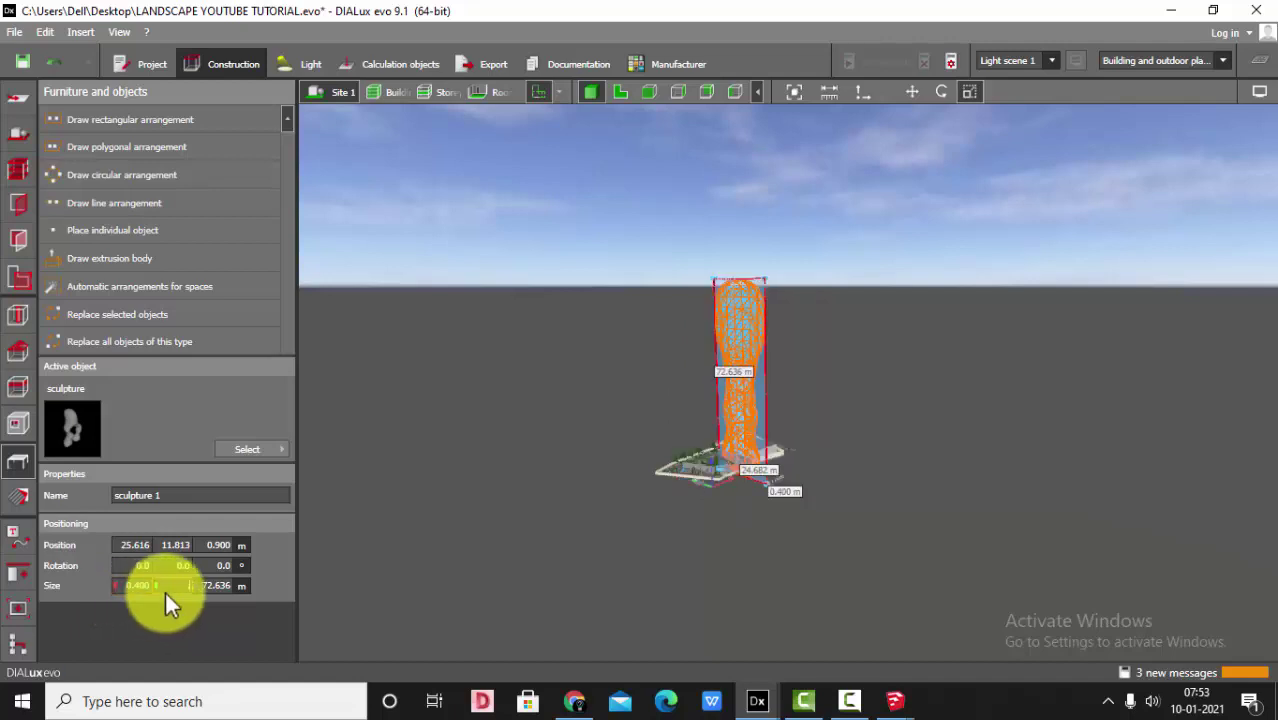
# Set the sculpture's Y size to 0.200 m and its height to 0.700 m
pyautogui.click(165, 590)
pyautogui.write('.2')
pyautogui.press('Return')
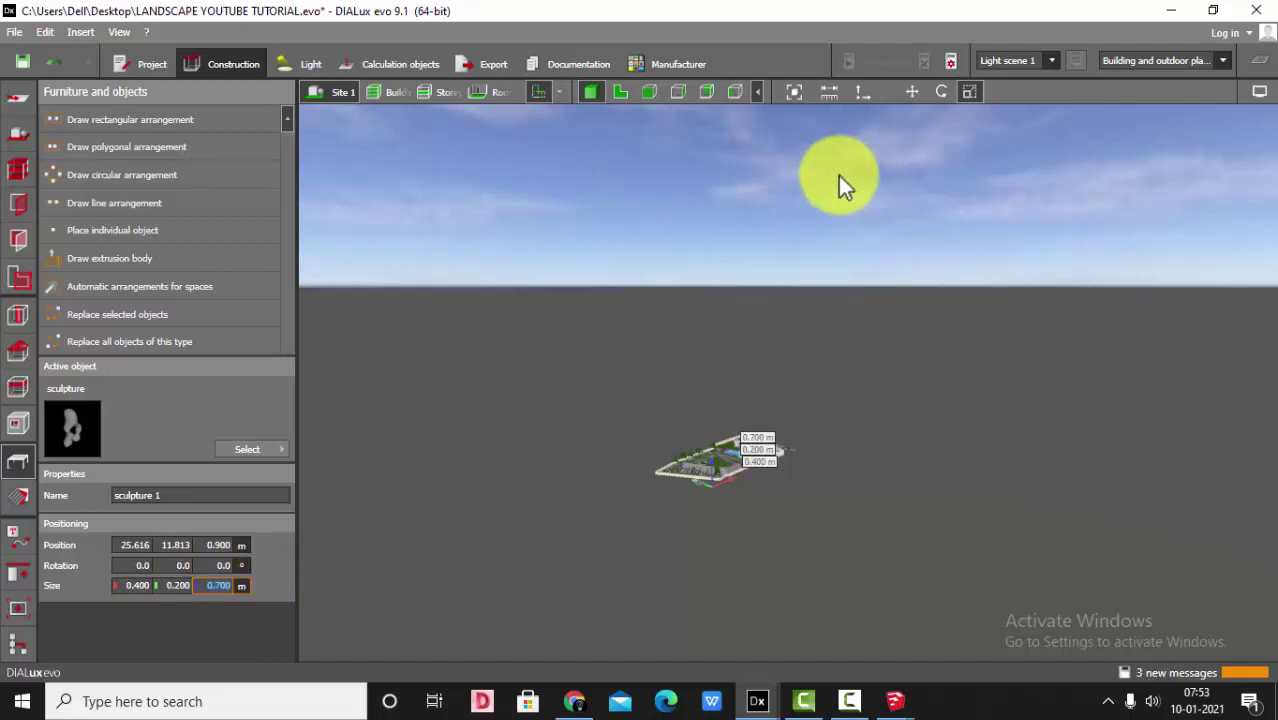
# In the floor plan, move the sculpture from beside the house onto the upper square base near the garden bench
pyautogui.click(796, 94)
pyautogui.click(620, 92)
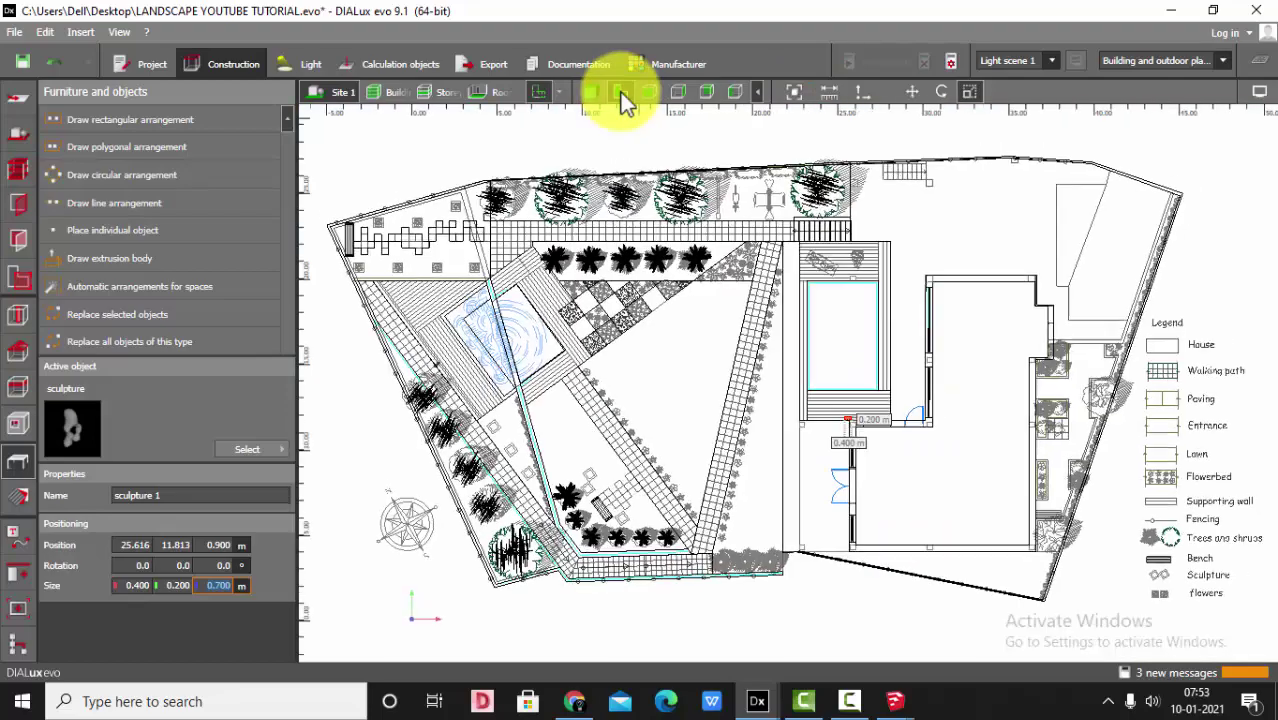
pyautogui.scroll(3, 860, 465)
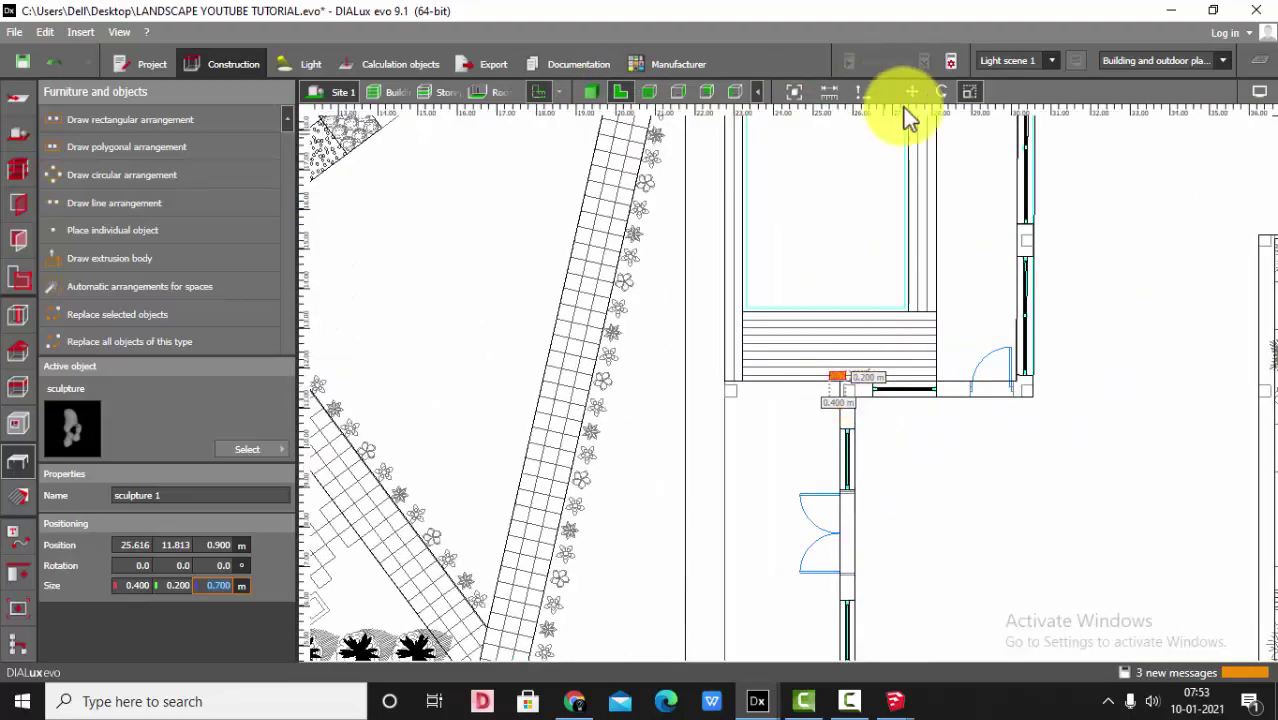
pyautogui.click(912, 92)
pyautogui.scroll(-2, 950, 322)
pyautogui.moveTo(887, 363); pyautogui.dragTo(577, 508)
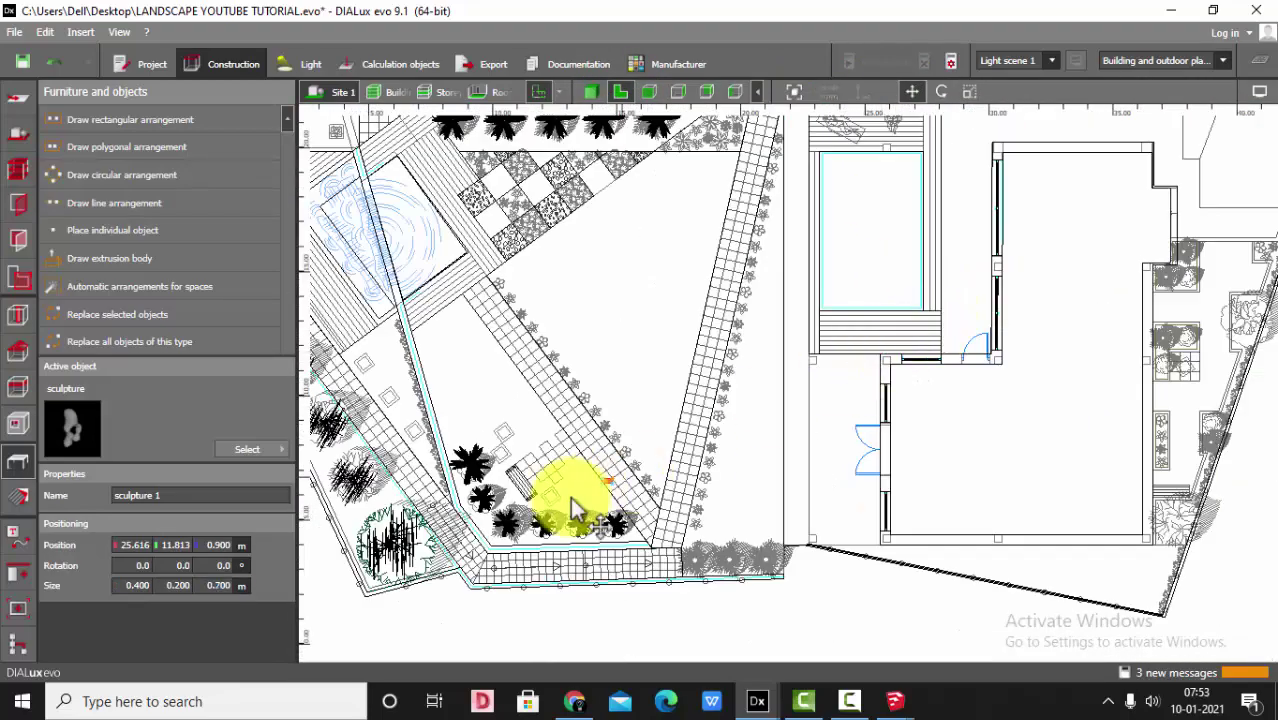
pyautogui.scroll(5, 492, 483)
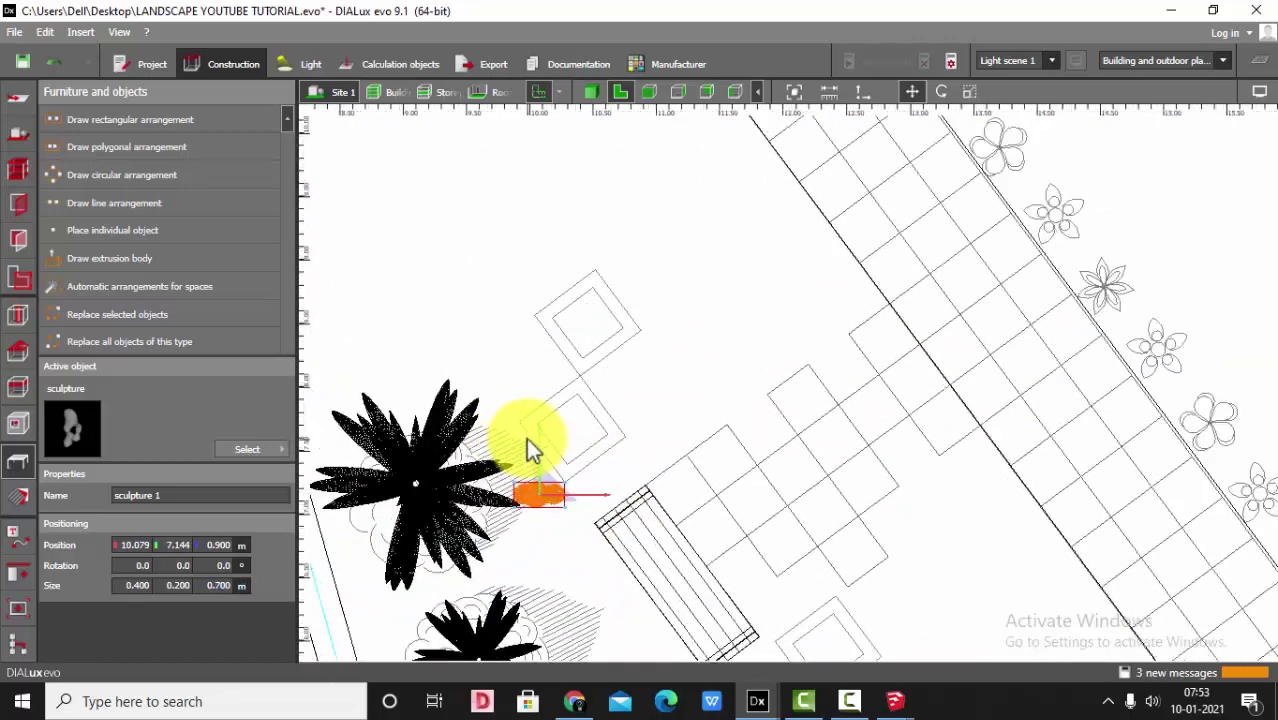
pyautogui.moveTo(538, 502); pyautogui.dragTo(568, 280)
pyautogui.scroll(3, 600, 330)
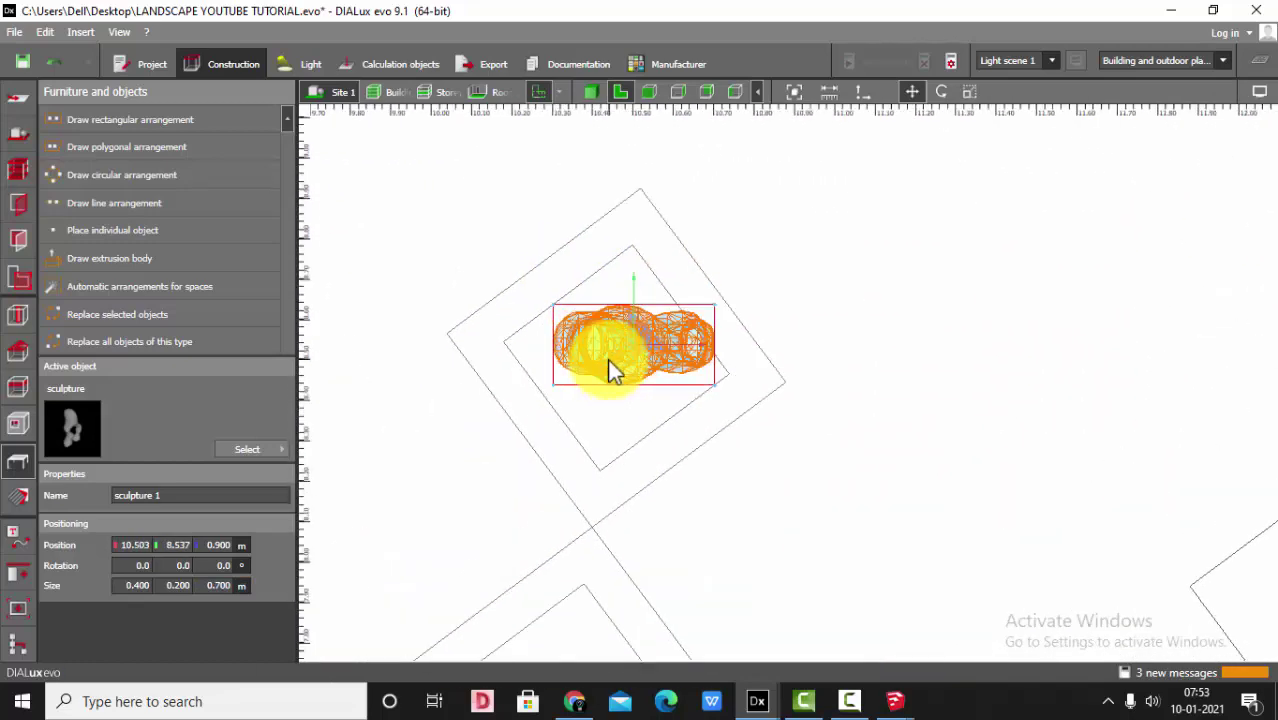
pyautogui.moveTo(636, 352)
pyautogui.mouseDown()
pyautogui.moveTo(598, 348)
pyautogui.moveTo(551, 437)
pyautogui.moveTo(582, 434)
pyautogui.mouseUp()
# Rotate the sculpture -53° about the vertical axis to align it with the square base
pyautogui.click(941, 91)
pyautogui.scroll(2, 648, 366)
pyautogui.scroll(-3, 751, 357)
pyautogui.scroll(2, 548, 367)
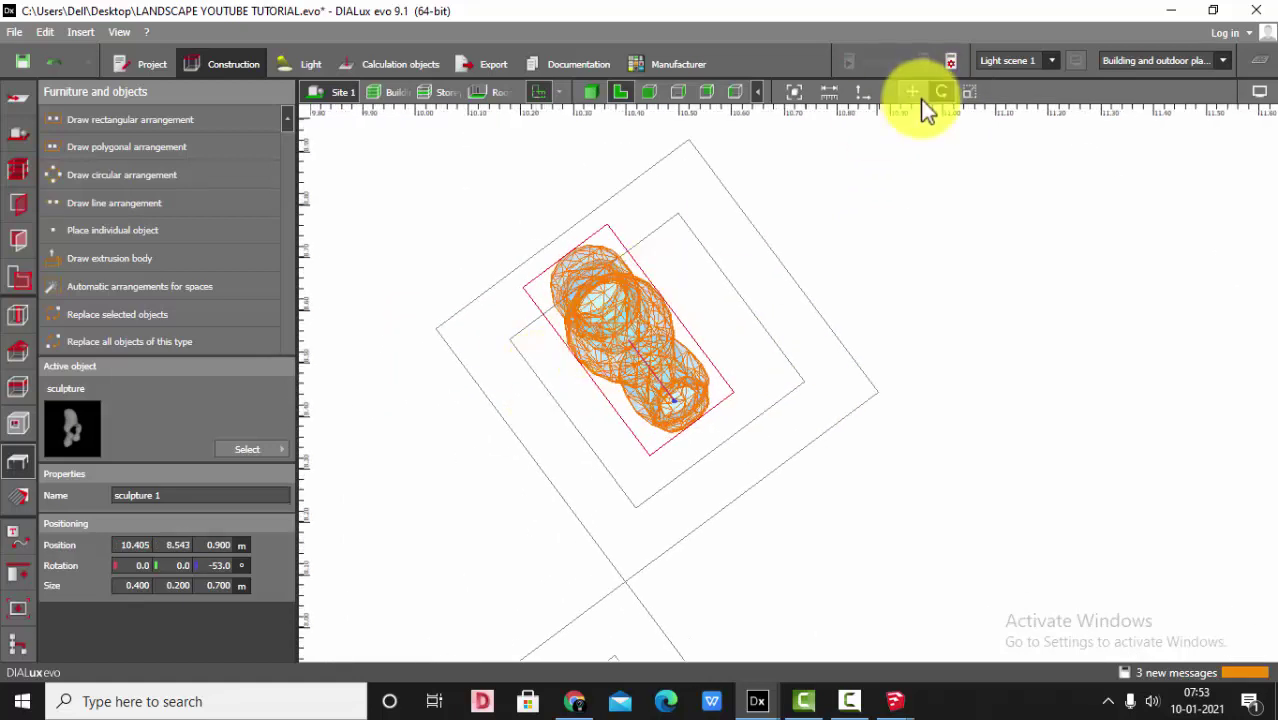
# Scale the sculpture's footprint to about 0.61 m by 0.40 m so that it fits centrally on the square base
pyautogui.click(969, 91)
pyautogui.scroll(1, 560, 390)
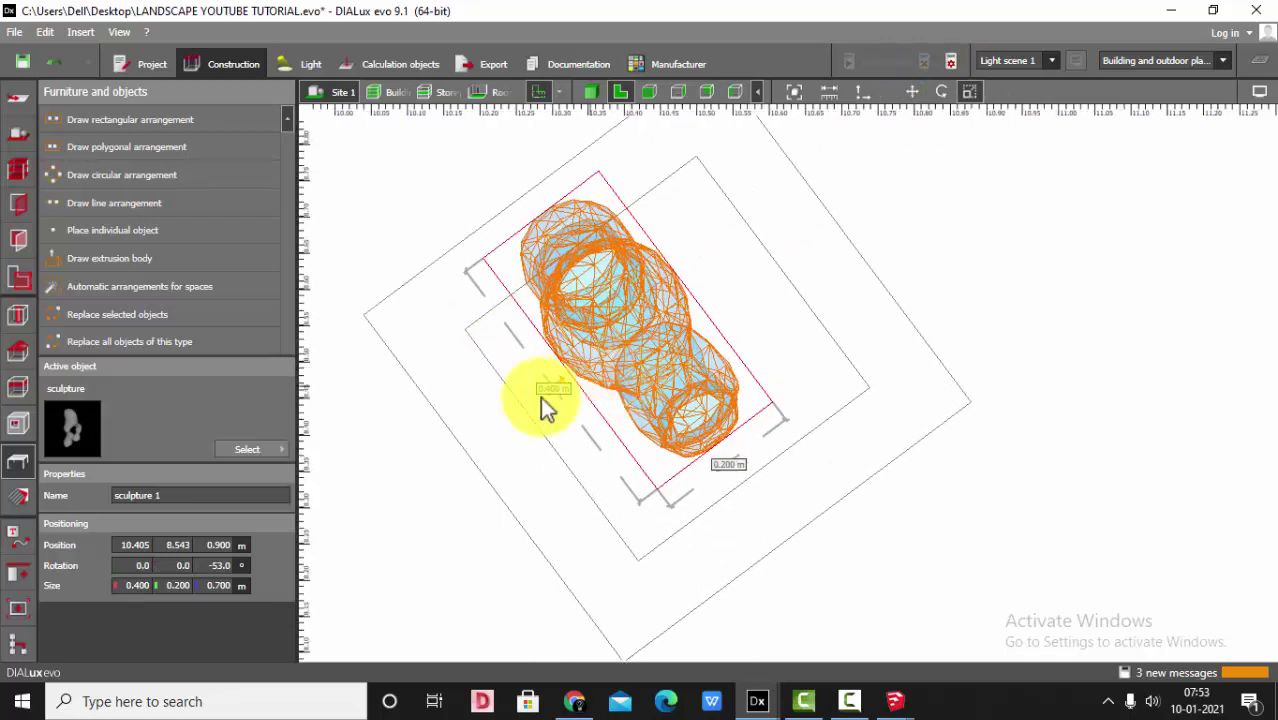
pyautogui.moveTo(571, 378)
pyautogui.mouseDown()
pyautogui.moveTo(522, 465)
pyautogui.moveTo(495, 483)
pyautogui.mouseUp()
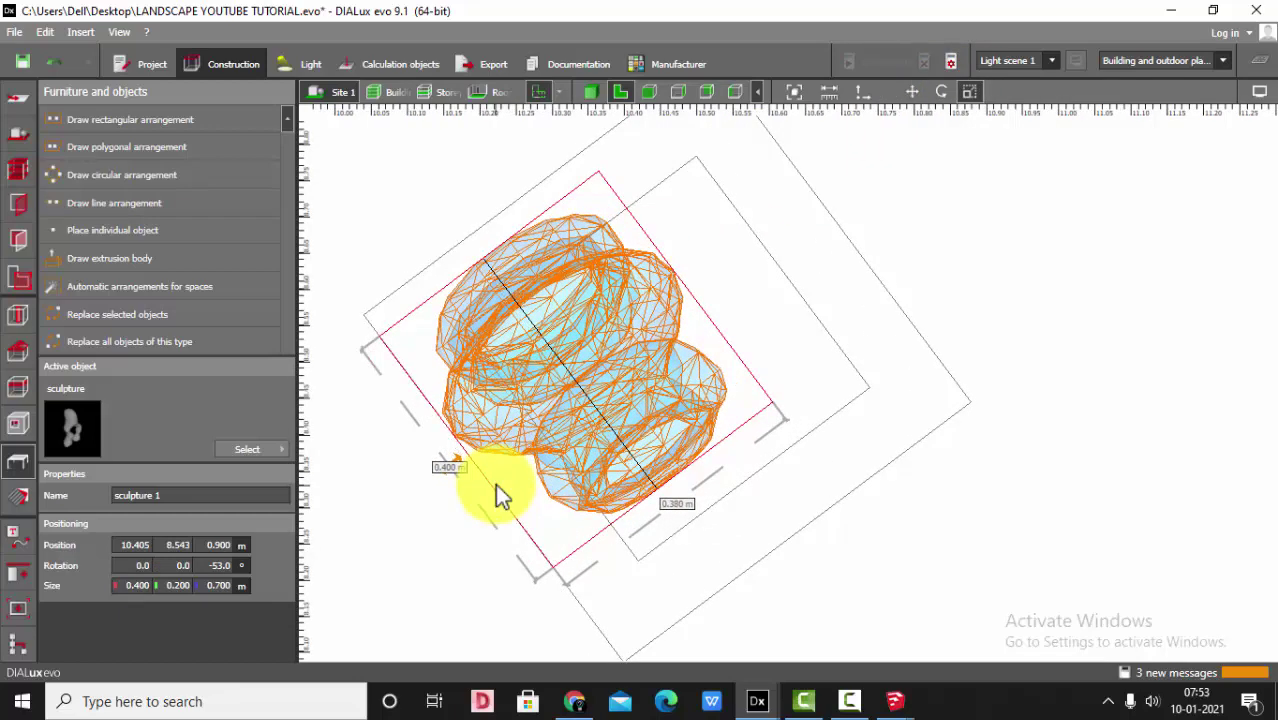
pyautogui.scroll(-1, 470, 362)
pyautogui.moveTo(619, 426)
pyautogui.mouseDown()
pyautogui.moveTo(659, 490)
pyautogui.moveTo(670, 477)
pyautogui.mouseUp()
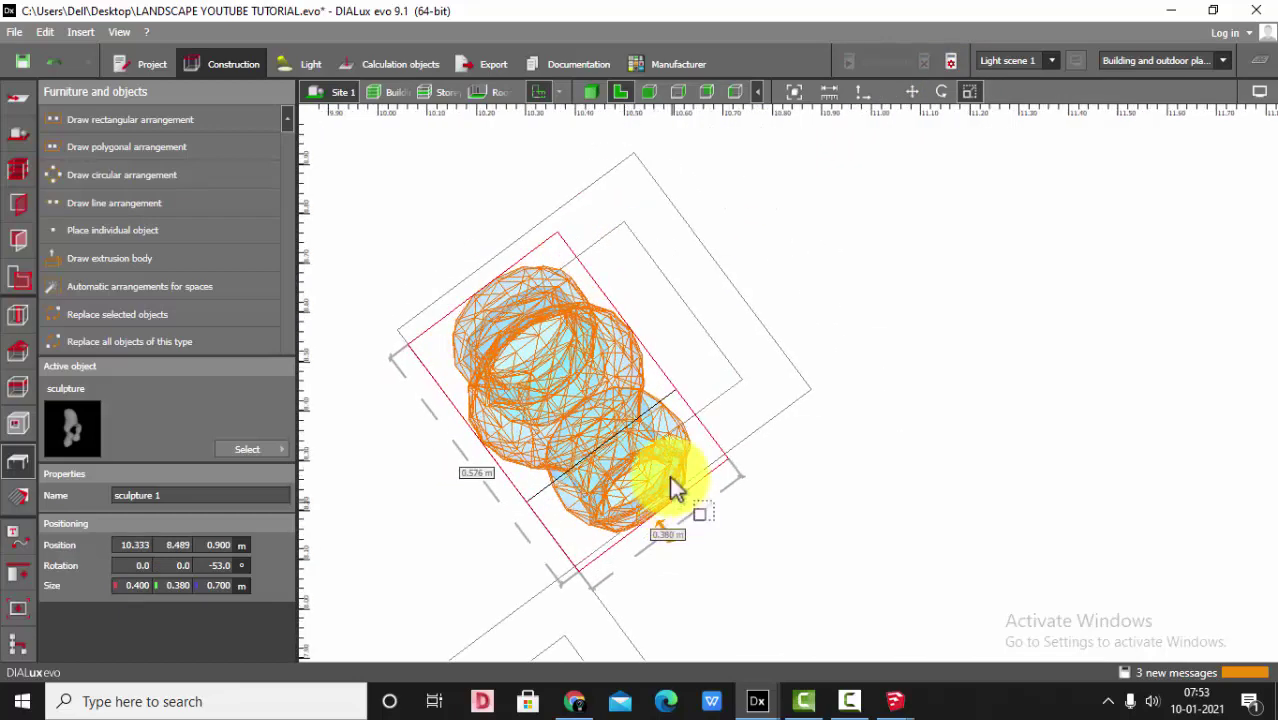
pyautogui.moveTo(645, 352); pyautogui.dragTo(721, 252)
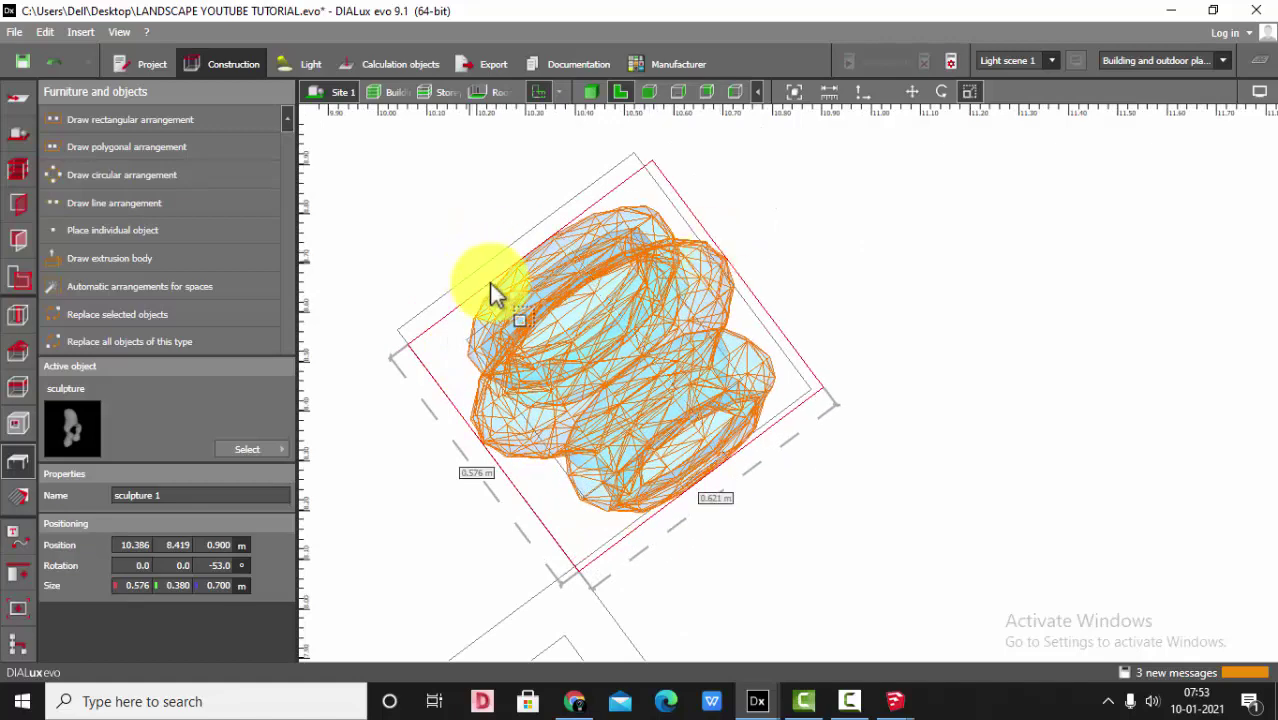
pyautogui.moveTo(491, 283); pyautogui.dragTo(484, 267)
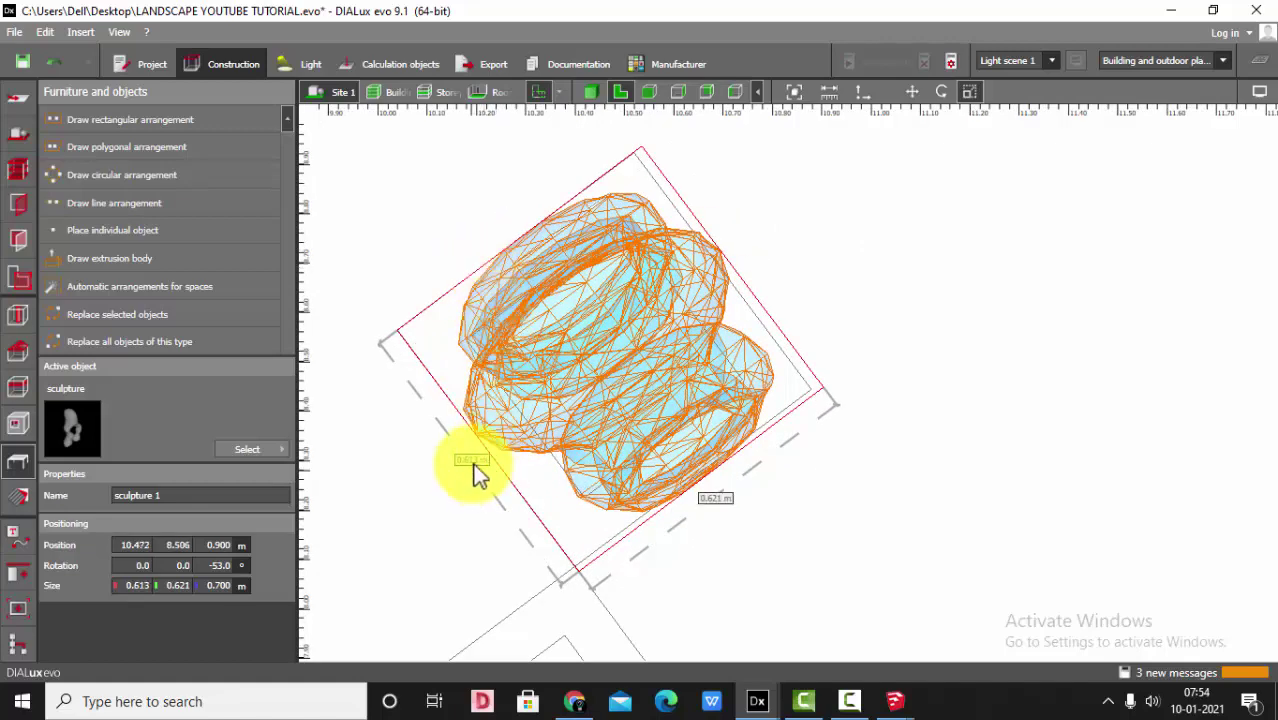
pyautogui.moveTo(494, 459); pyautogui.dragTo(556, 434)
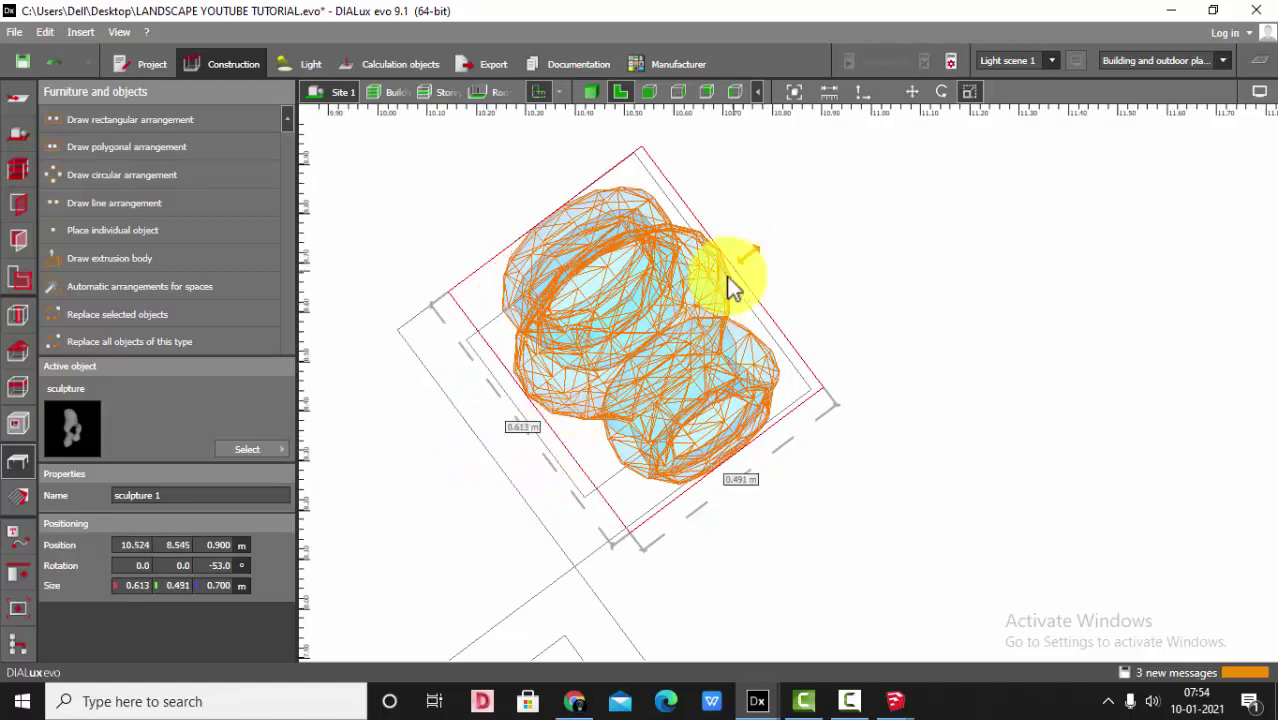
pyautogui.moveTo(726, 276); pyautogui.dragTo(685, 314)
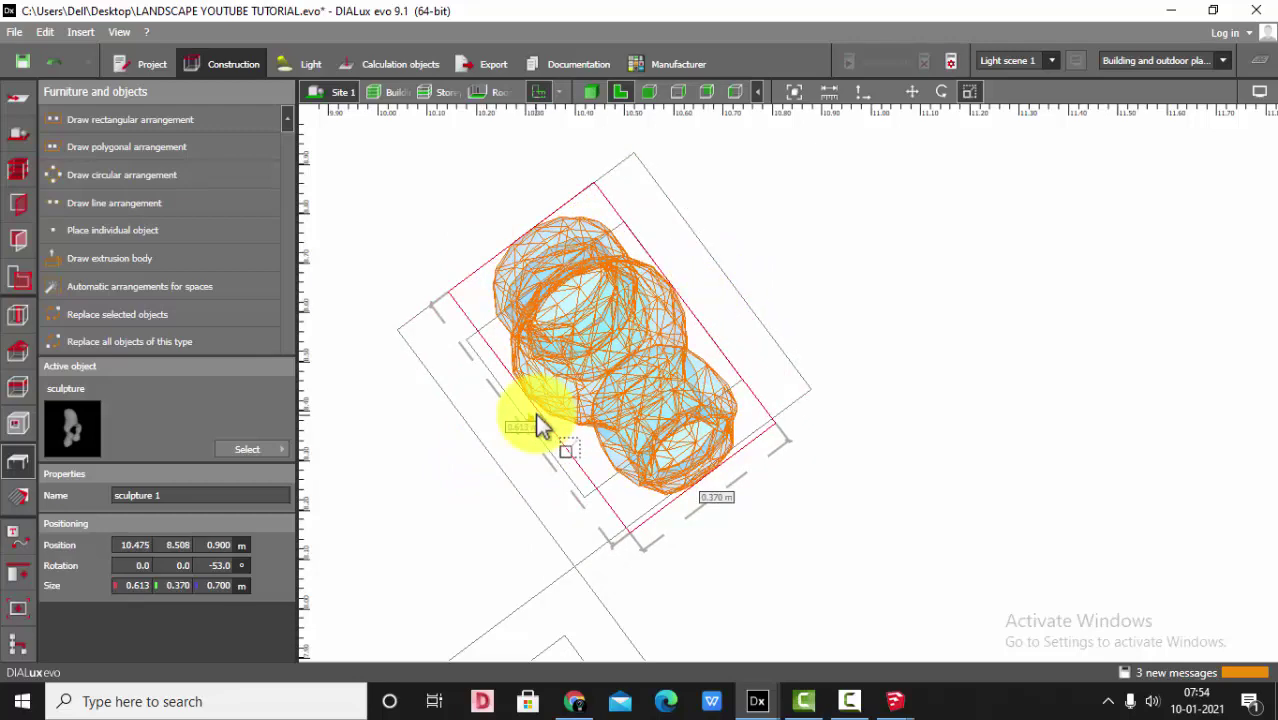
pyautogui.moveTo(527, 417); pyautogui.dragTo(525, 418)
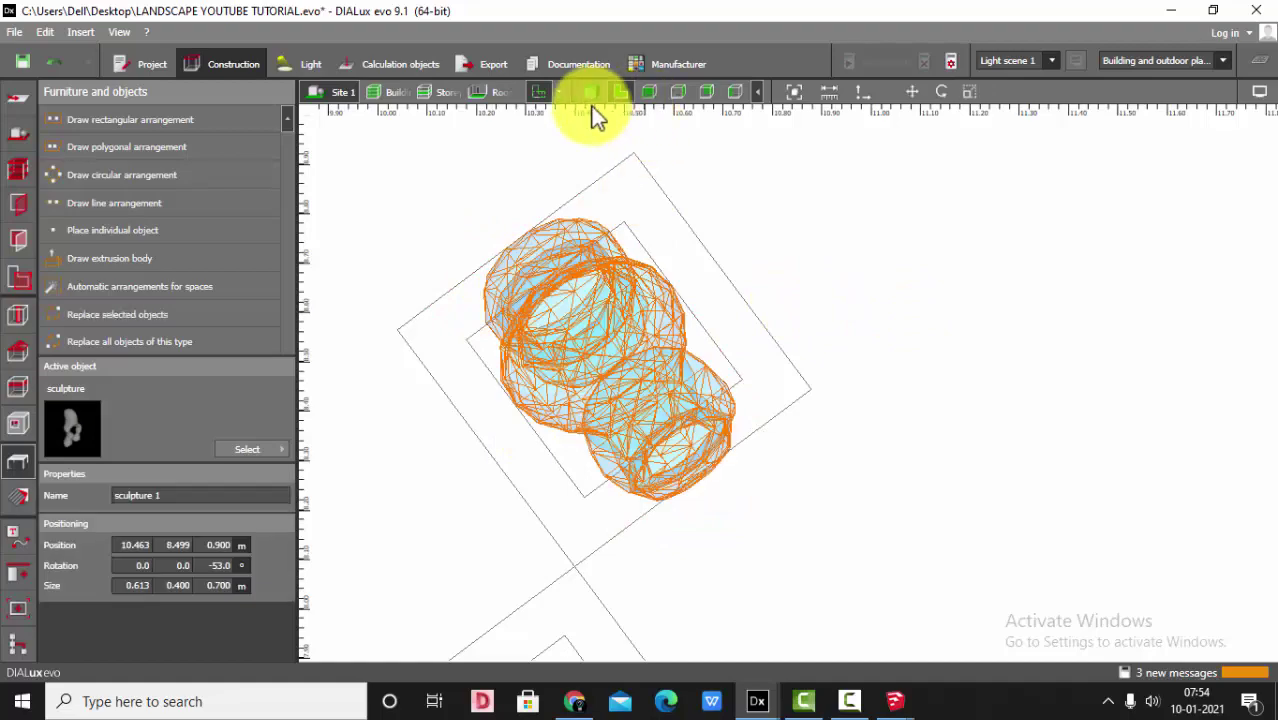
# Deselect the sculpture and examine its placement in the garden in the 3D view
pyautogui.click(591, 92)
pyautogui.scroll(4, 694, 344)
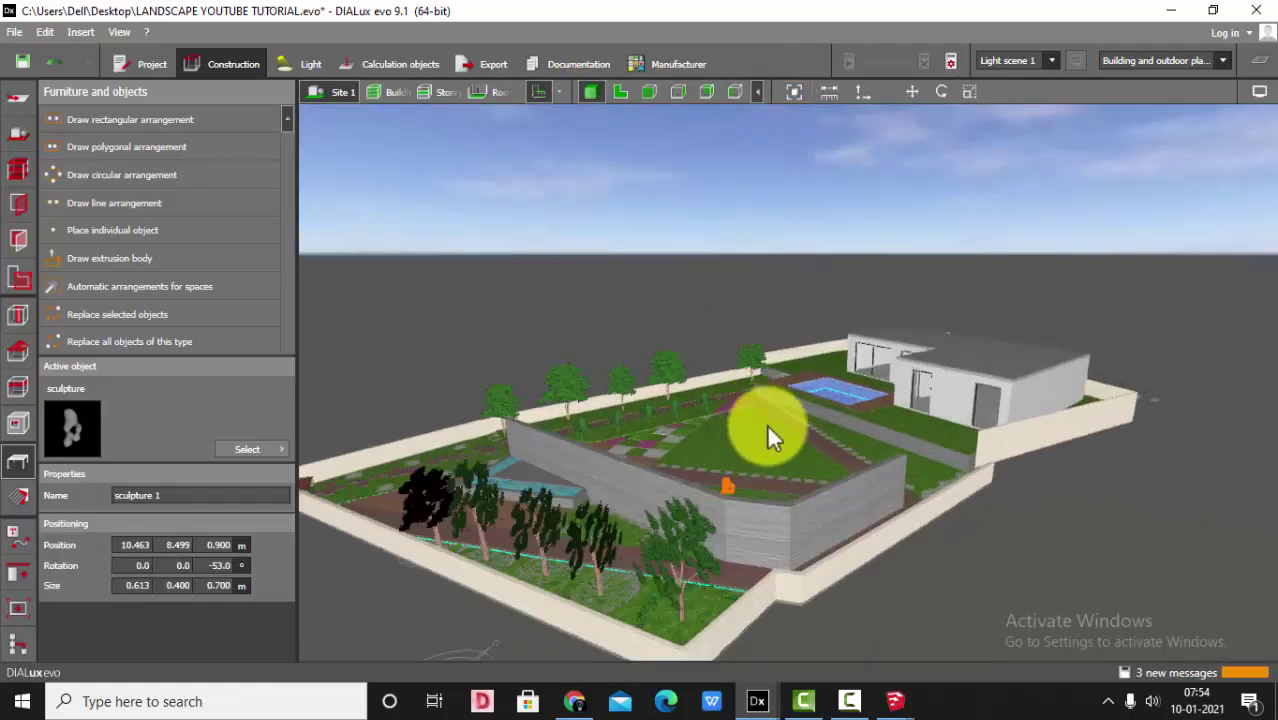
pyautogui.moveTo(766, 423); pyautogui.dragTo(632, 232, button='right')
pyautogui.scroll(2, 632, 232)
pyautogui.click(654, 243)
pyautogui.scroll(1, 783, 514)
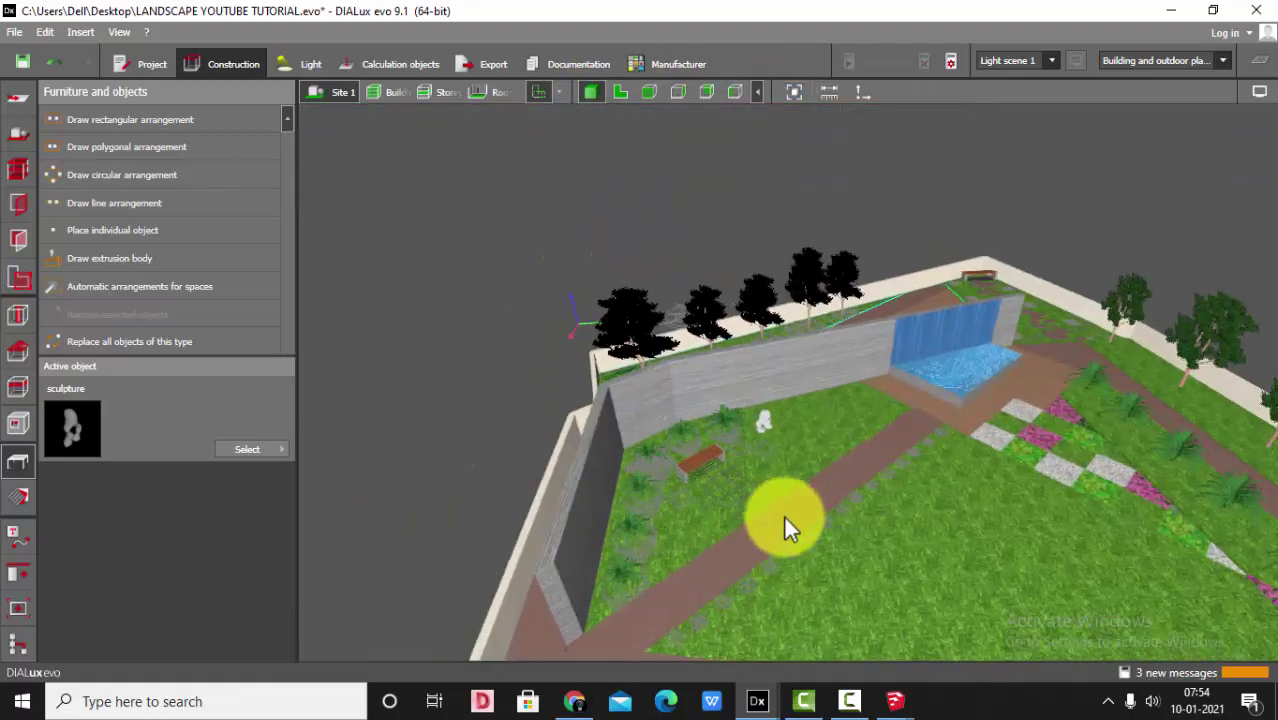
# Set the vertical position of the sculpture beside the garden bench to 0 m so that it rests on the lawn
pyautogui.moveTo(783, 514)
pyautogui.mouseDown(button='right')
pyautogui.moveTo(767, 537)
pyautogui.moveTo(668, 280)
pyautogui.mouseUp(button='right')
pyautogui.scroll(-2, 669, 278)
pyautogui.scroll(3, 1025, 589)
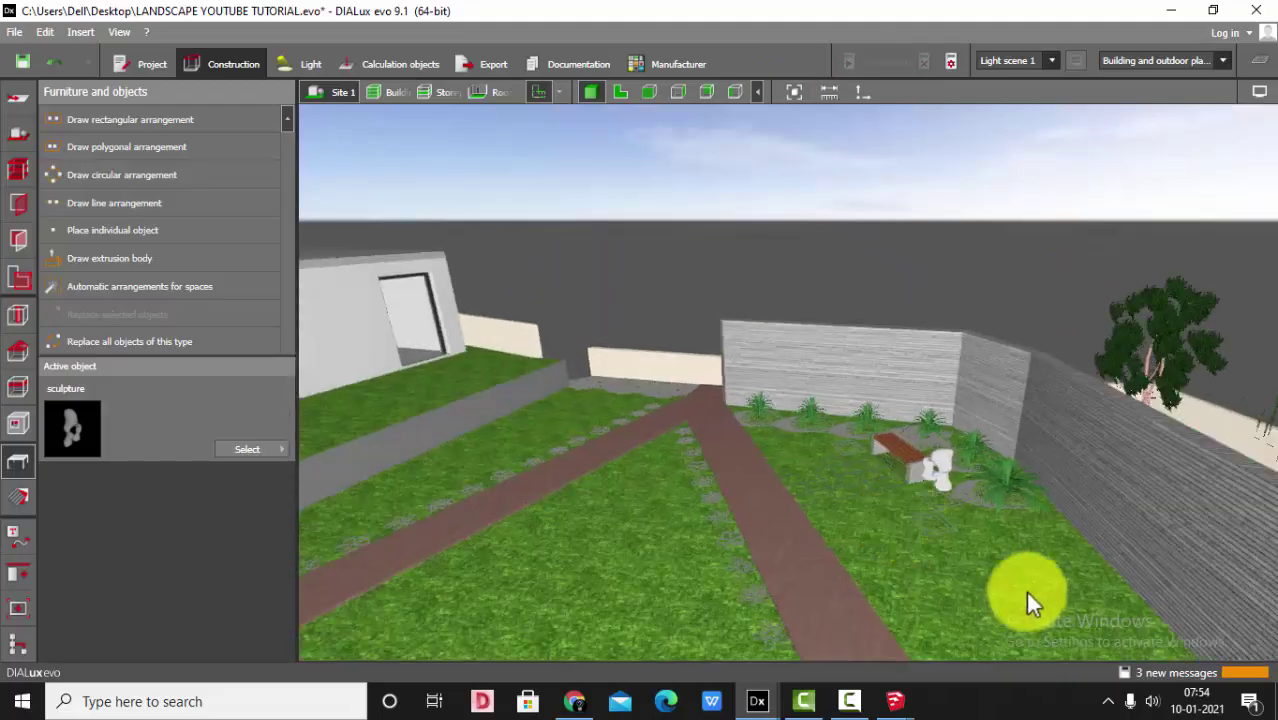
pyautogui.moveTo(913, 464); pyautogui.dragTo(983, 455, button='right')
pyautogui.moveTo(983, 462); pyautogui.dragTo(875, 480)
pyautogui.scroll(2, 804, 458)
pyautogui.click(772, 319)
pyautogui.scroll(2, 706, 411)
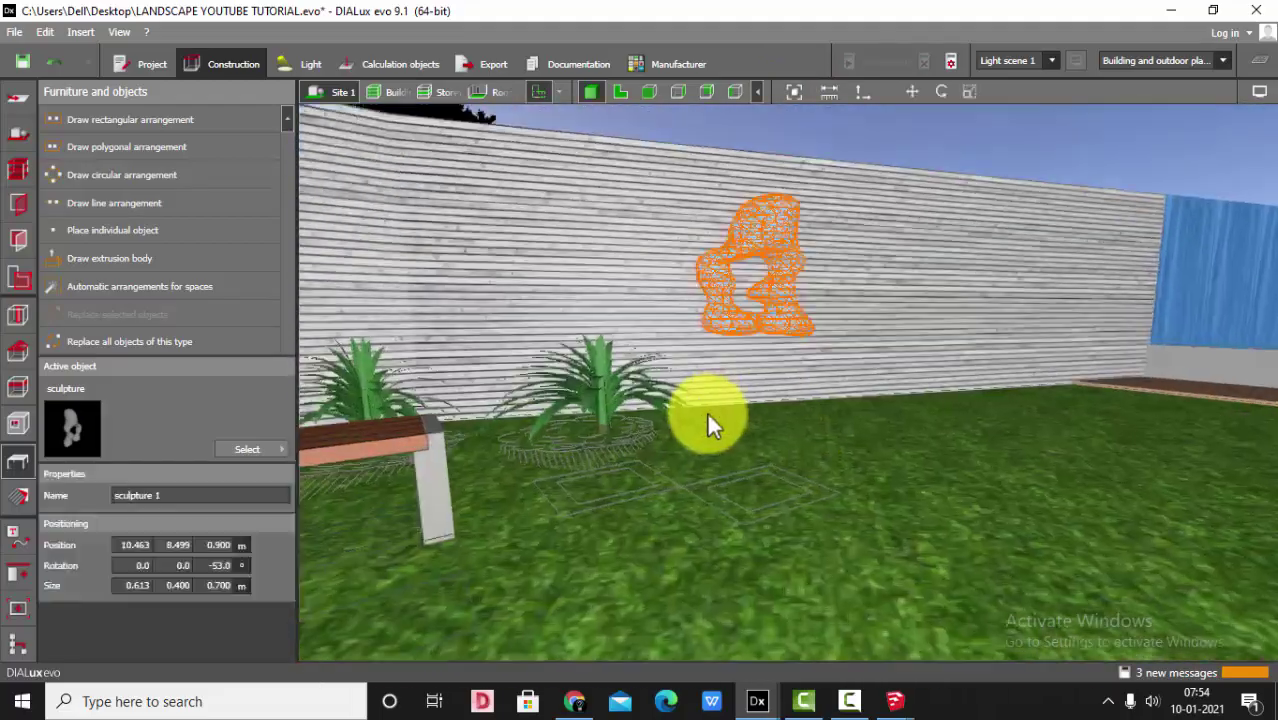
pyautogui.write('0')
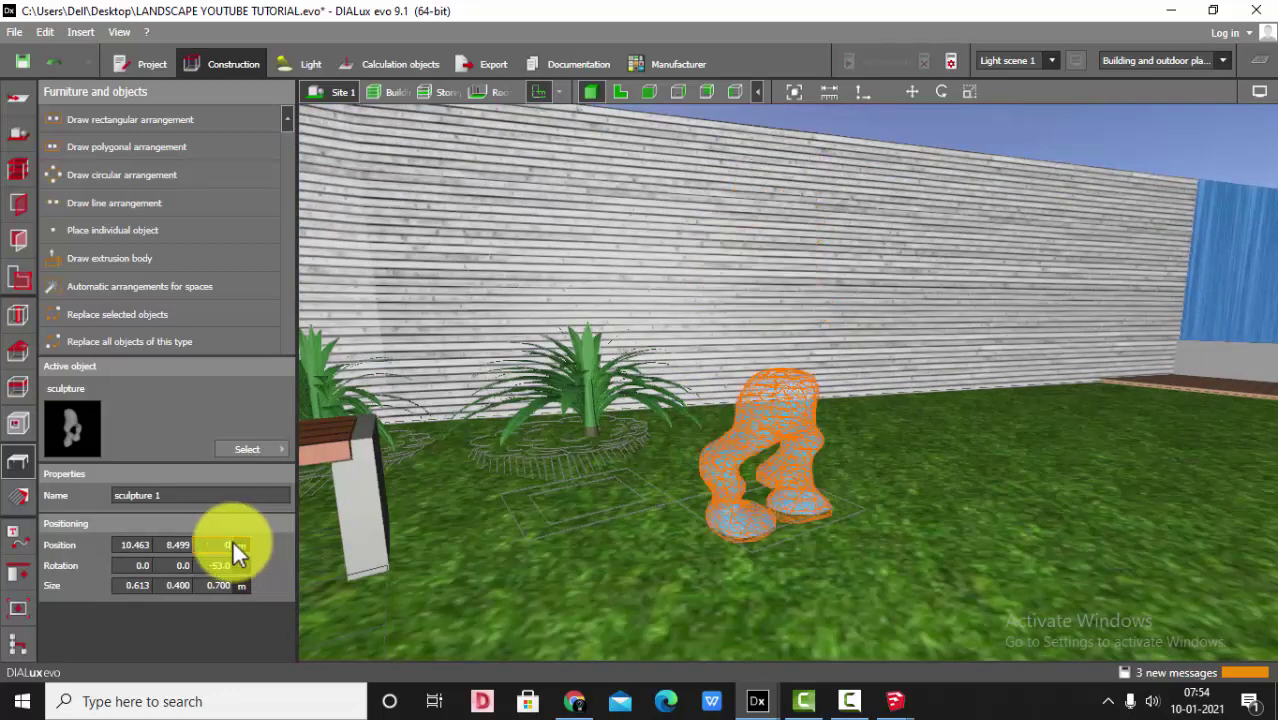
# Scale the sculpture beside the bench upward to a height of about 1.03 m
pyautogui.click(961, 98)
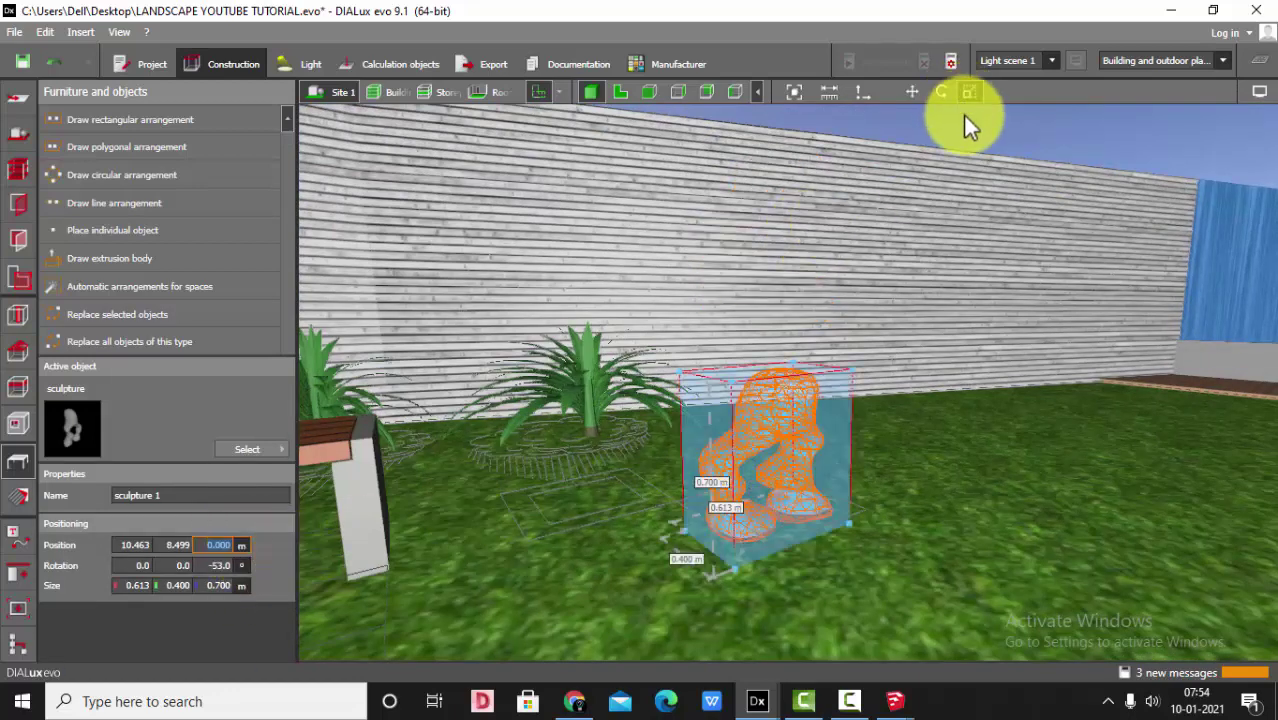
pyautogui.click(1003, 133)
pyautogui.moveTo(869, 303); pyautogui.dragTo(830, 339, button='right')
pyautogui.moveTo(830, 340)
pyautogui.mouseDown()
pyautogui.moveTo(1015, 330)
pyautogui.moveTo(823, 415)
pyautogui.moveTo(814, 350)
pyautogui.moveTo(632, 458)
pyautogui.moveTo(638, 505)
pyautogui.moveTo(530, 476)
pyautogui.moveTo(893, 500)
pyautogui.moveTo(795, 450)
pyautogui.moveTo(905, 360)
pyautogui.moveTo(829, 425)
pyautogui.mouseUp()
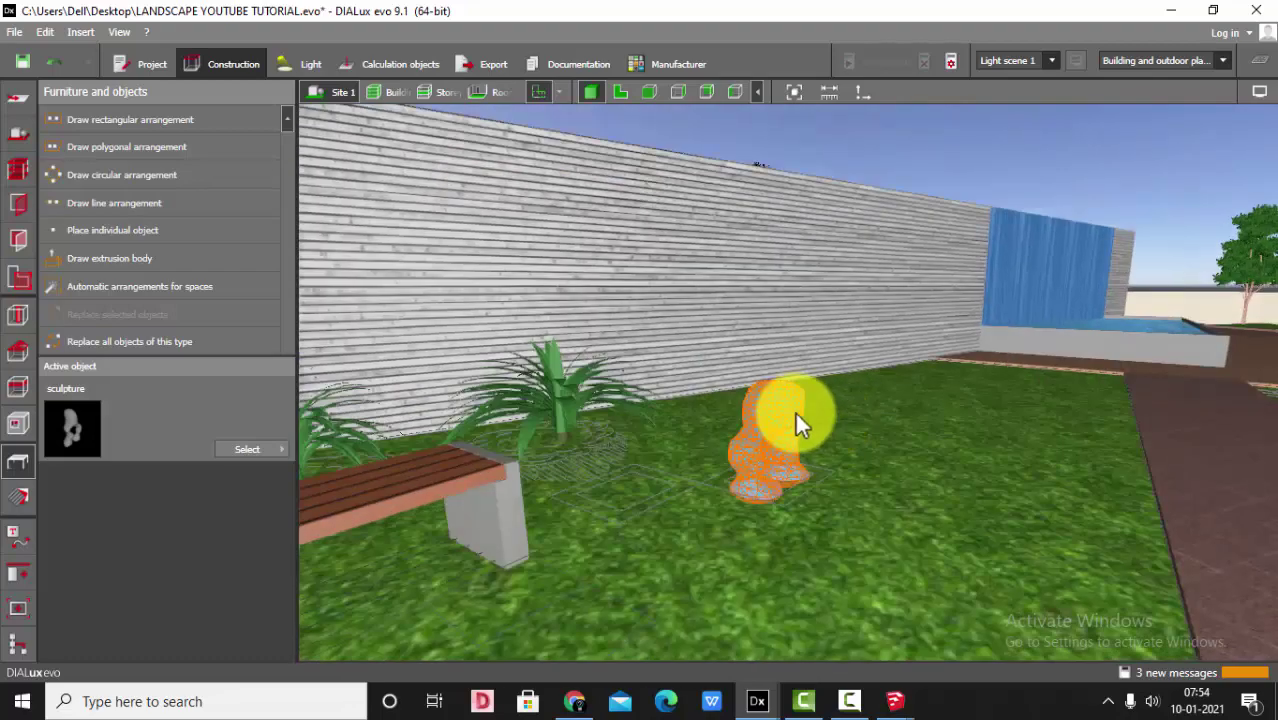
pyautogui.click(794, 410)
pyautogui.scroll(1, 796, 408)
pyautogui.click(968, 91)
pyautogui.scroll(1, 772, 336)
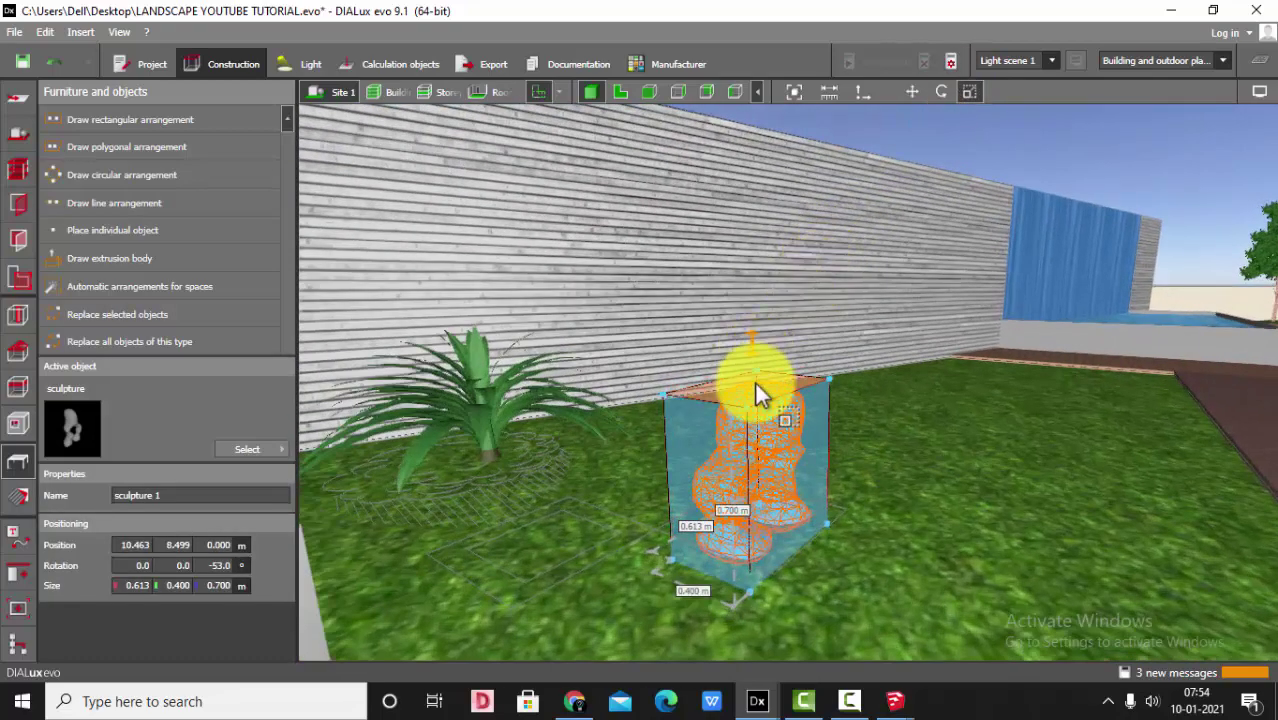
pyautogui.moveTo(754, 380); pyautogui.dragTo(716, 215)
pyautogui.click(944, 275)
pyautogui.moveTo(944, 275)
pyautogui.mouseDown()
pyautogui.moveTo(840, 330)
pyautogui.moveTo(921, 354)
pyautogui.moveTo(622, 315)
pyautogui.moveTo(676, 379)
pyautogui.moveTo(813, 385)
pyautogui.moveTo(858, 405)
pyautogui.moveTo(852, 348)
pyautogui.moveTo(799, 388)
pyautogui.moveTo(787, 359)
pyautogui.moveTo(820, 348)
pyautogui.moveTo(830, 357)
pyautogui.moveTo(742, 357)
pyautogui.moveTo(742, 398)
pyautogui.moveTo(874, 360)
pyautogui.moveTo(896, 400)
pyautogui.moveTo(883, 358)
pyautogui.moveTo(850, 365)
pyautogui.moveTo(804, 408)
pyautogui.moveTo(756, 400)
pyautogui.moveTo(895, 210)
pyautogui.mouseUp()
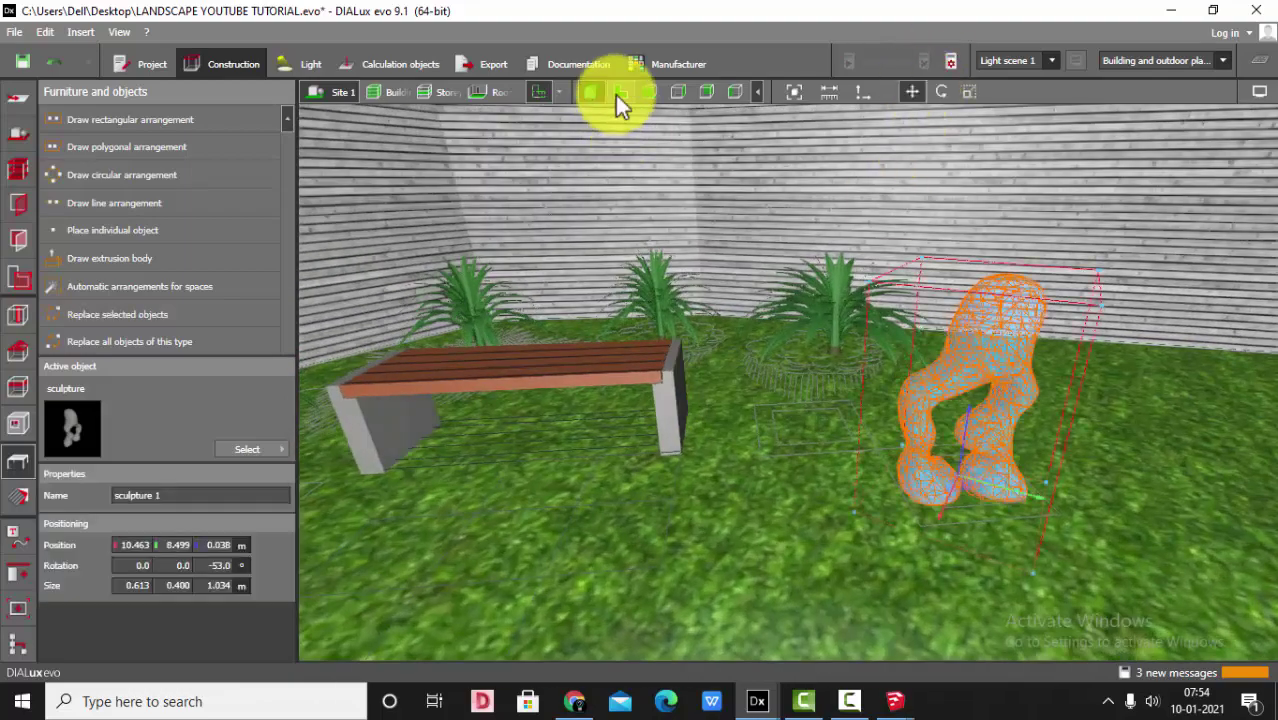
# In the floor plan, place a copy of the sculpture on the neighbouring square base nearest the bench
pyautogui.click(618, 93)
pyautogui.hotkey('ctrl', 'c')
pyautogui.hotkey('ctrl', 'v')
pyautogui.scroll(2, 710, 392)
pyautogui.moveTo(694, 343)
pyautogui.mouseDown()
pyautogui.moveTo(679, 475)
pyautogui.moveTo(611, 326)
pyautogui.mouseUp()
pyautogui.scroll(2, 668, 476)
# Rotate the copied sculpture to 124° about the vertical axis so that it aligns with its square base
pyautogui.click(939, 93)
pyautogui.scroll(2, 700, 515)
pyautogui.click(593, 92)
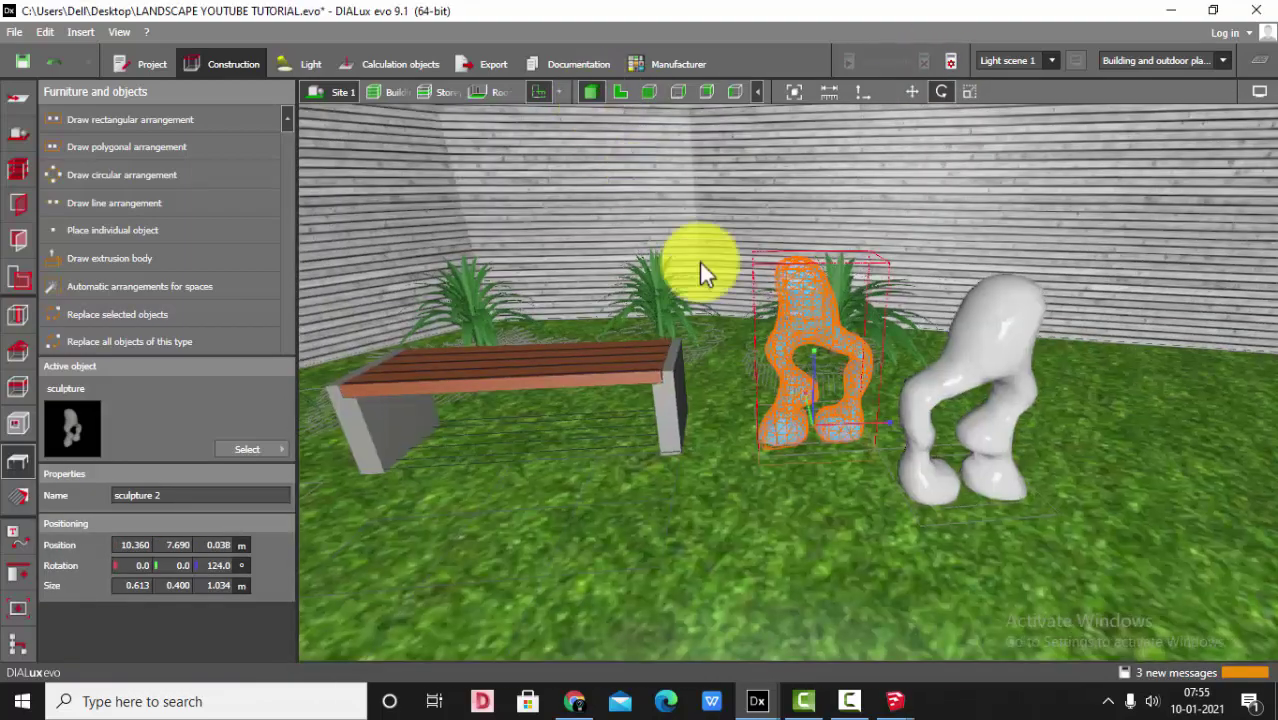
# In the 3D view, scale the copied sculpture's height to about 0.94 m
pyautogui.scroll(-2, 700, 262)
pyautogui.click(968, 93)
pyautogui.scroll(1, 950, 135)
pyautogui.moveTo(802, 349); pyautogui.dragTo(805, 399)
pyautogui.press('Escape')
pyautogui.scroll(-3, 800, 405)
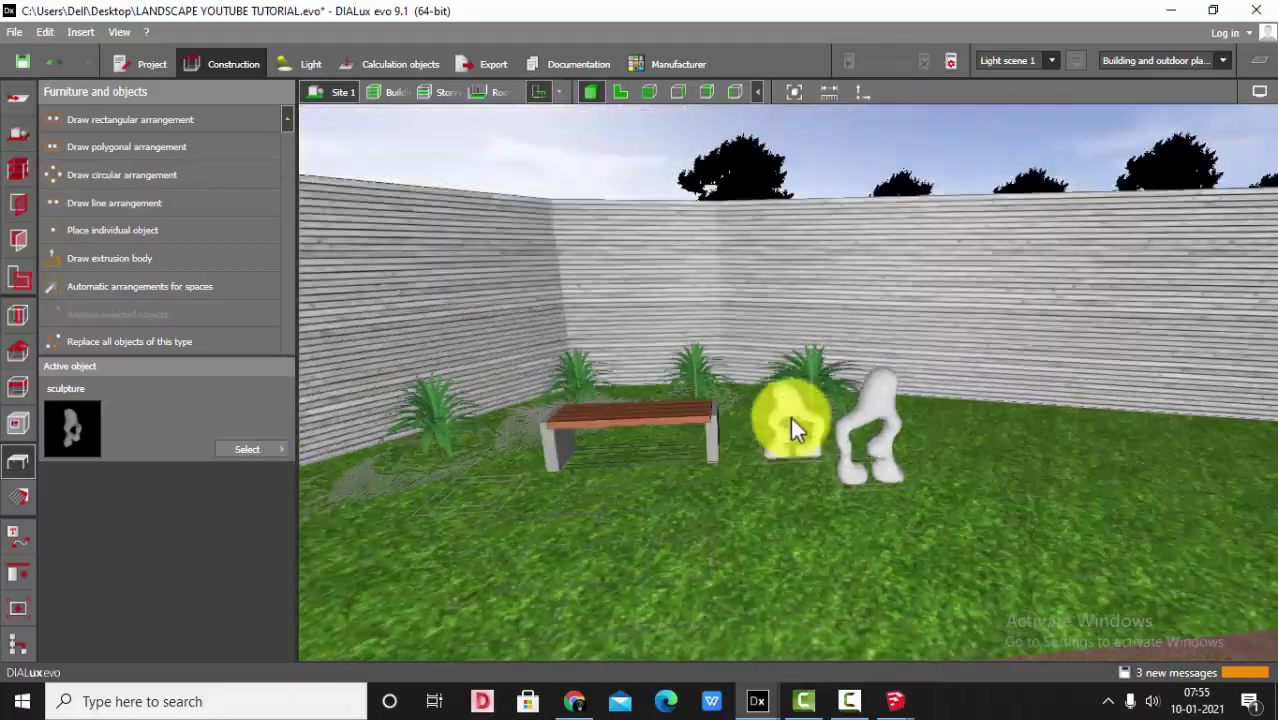
pyautogui.moveTo(790, 417)
pyautogui.mouseDown(button='right')
pyautogui.moveTo(807, 414)
pyautogui.moveTo(713, 395)
pyautogui.moveTo(830, 425)
pyautogui.moveTo(687, 315)
pyautogui.moveTo(735, 412)
pyautogui.moveTo(643, 457)
pyautogui.moveTo(716, 390)
pyautogui.mouseUp(button='right')
pyautogui.click(838, 440)
pyautogui.click(962, 94)
pyautogui.press('Escape')
pyautogui.scroll(-2, 575, 385)
pyautogui.scroll(2, 716, 390)
# In the floor plan, copy the second sculpture onto the square base at the opposite end of the bench
pyautogui.click(872, 344)
pyautogui.click(620, 91)
pyautogui.click(912, 91)
pyautogui.scroll(-6, 500, 279)
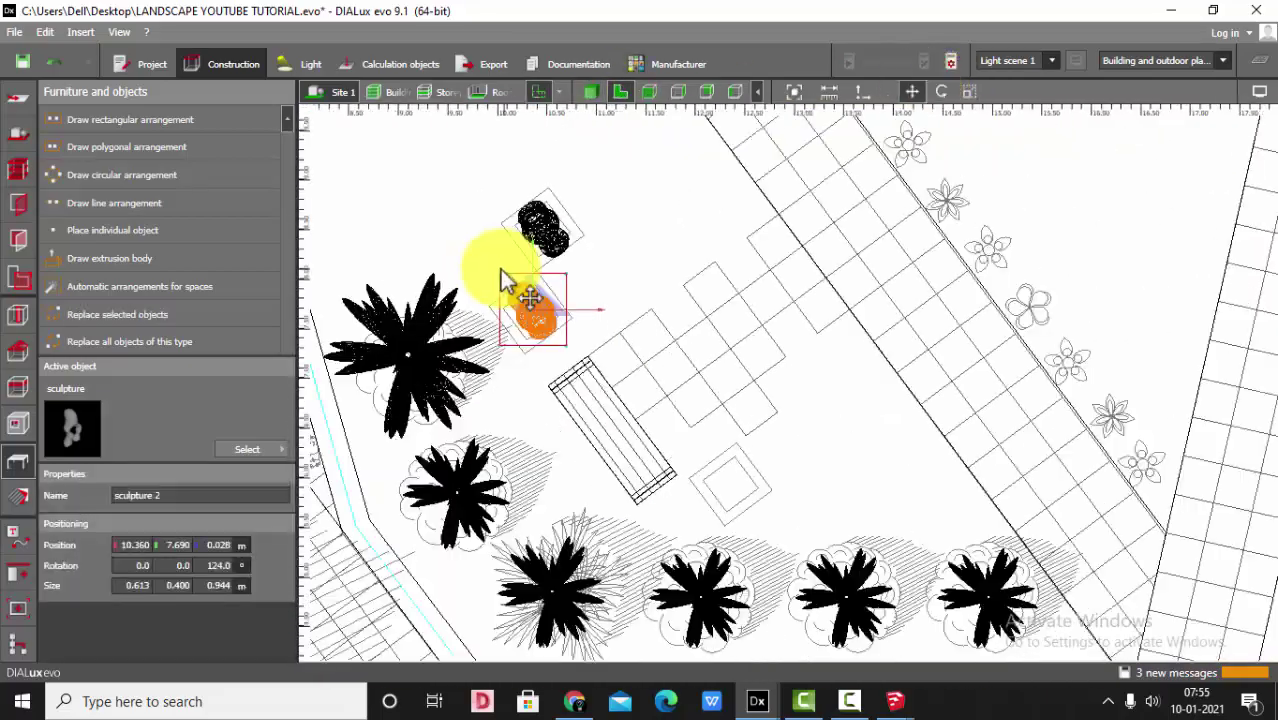
pyautogui.keyDown('ctrl'); pyautogui.moveTo(530, 318); pyautogui.dragTo(764, 552); pyautogui.keyUp('ctrl')
pyautogui.scroll(1, 610, 400)
pyautogui.click(590, 91)
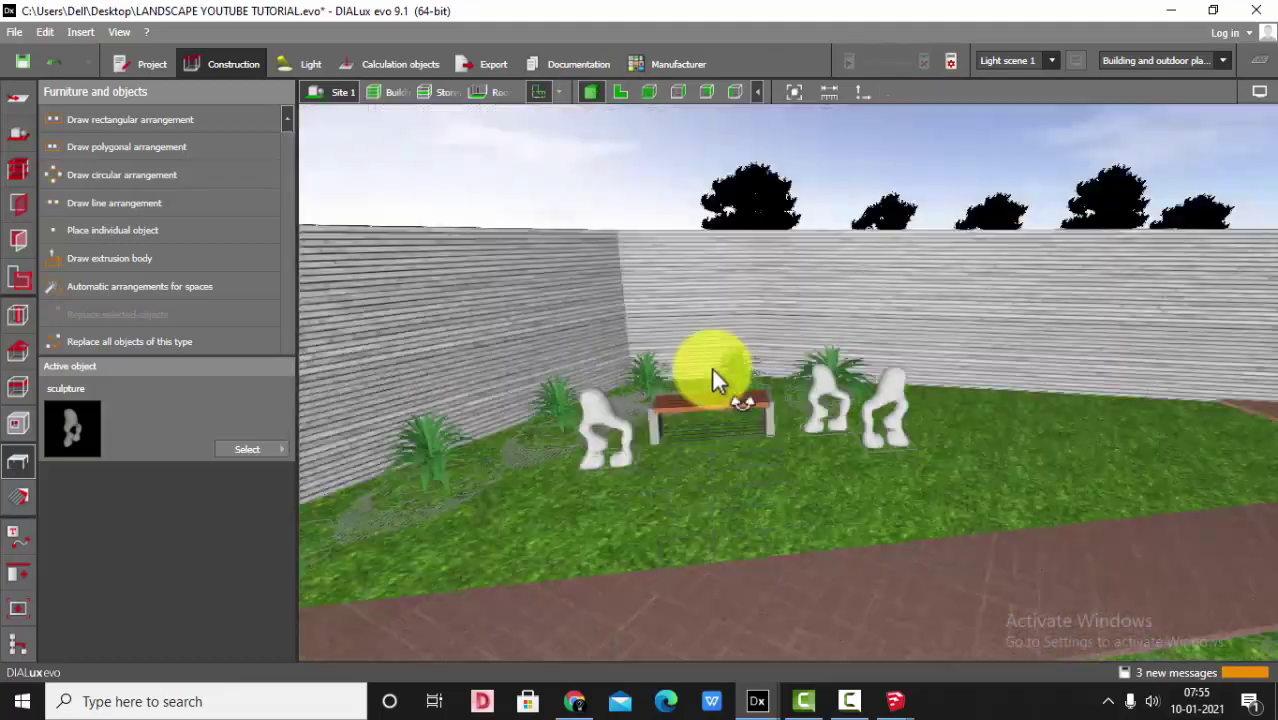
pyautogui.moveTo(713, 371)
pyautogui.mouseDown()
pyautogui.moveTo(827, 380)
pyautogui.moveTo(670, 434)
pyautogui.moveTo(893, 362)
pyautogui.mouseUp()
pyautogui.scroll(3, 870, 368)
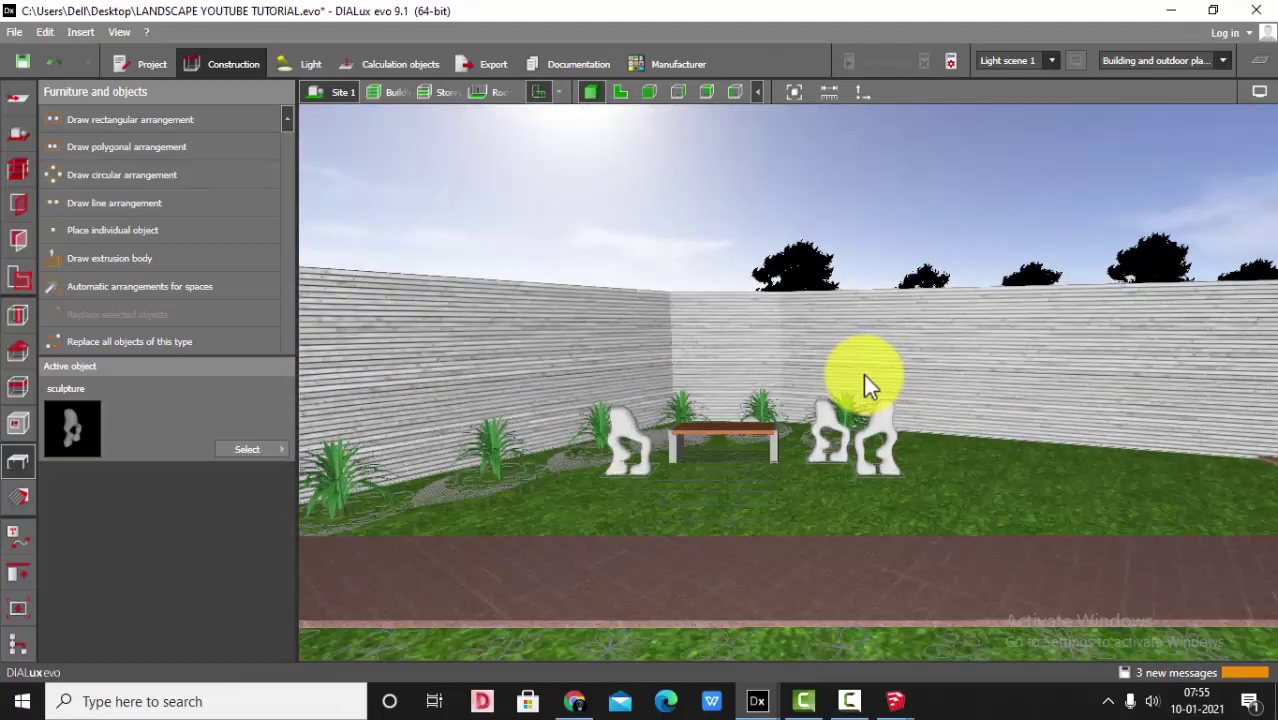
# Scale the sculpture standing alone at its end of the bench to make it clearly taller than the others
pyautogui.moveTo(863, 373); pyautogui.dragTo(585, 428)
pyautogui.click(590, 456)
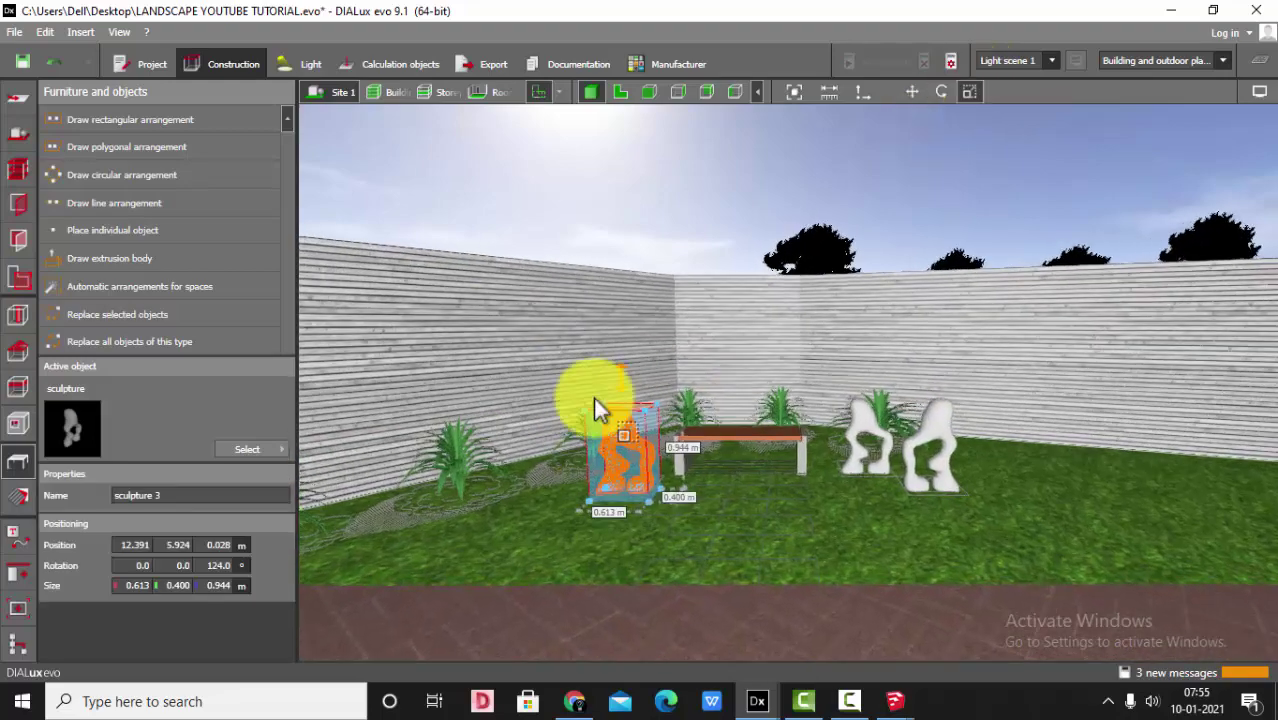
pyautogui.moveTo(605, 360)
pyautogui.mouseDown()
pyautogui.moveTo(705, 320)
pyautogui.moveTo(677, 322)
pyautogui.moveTo(771, 316)
pyautogui.mouseUp()
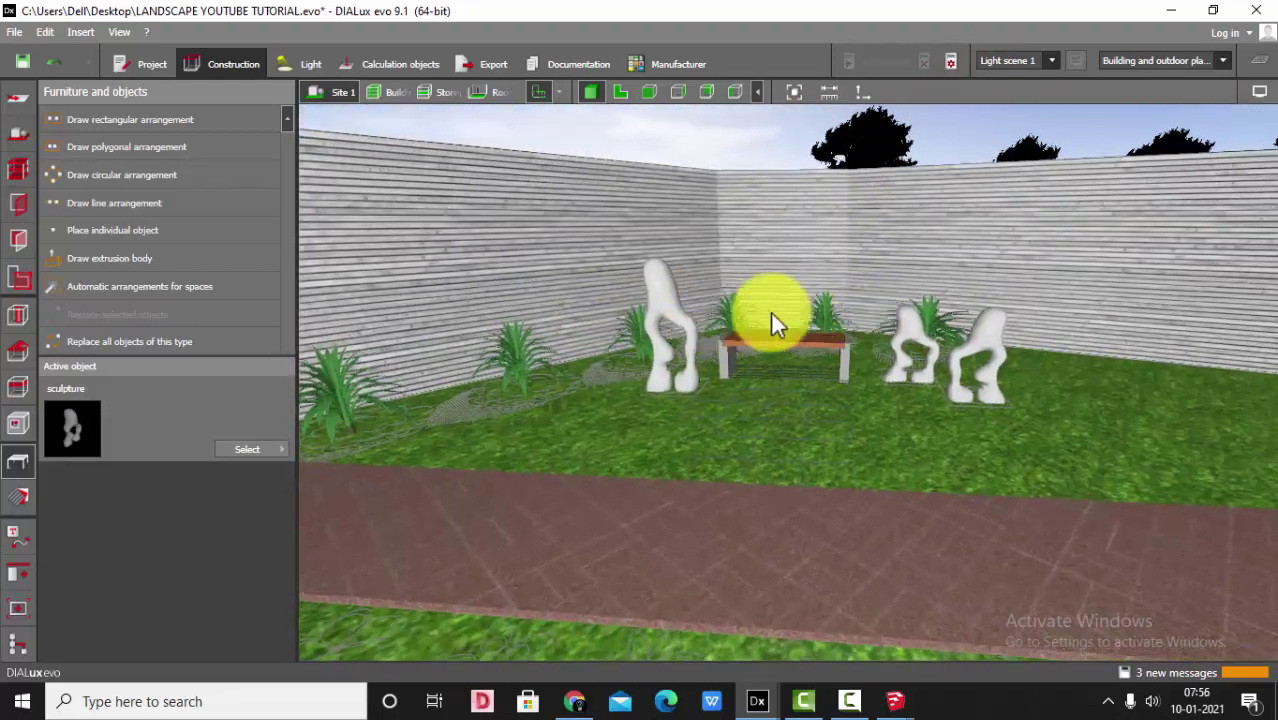
# Scale the middle sculpture next to the bench to a height of about 1.21 m
pyautogui.click(910, 350)
pyautogui.click(676, 185)
pyautogui.moveTo(676, 185)
pyautogui.mouseDown()
pyautogui.moveTo(773, 350)
pyautogui.moveTo(611, 390)
pyautogui.moveTo(616, 438)
pyautogui.moveTo(508, 351)
pyautogui.moveTo(371, 377)
pyautogui.moveTo(866, 414)
pyautogui.moveTo(805, 425)
pyautogui.moveTo(975, 405)
pyautogui.moveTo(968, 385)
pyautogui.moveTo(728, 430)
pyautogui.moveTo(930, 390)
pyautogui.moveTo(1004, 428)
pyautogui.moveTo(1068, 398)
pyautogui.moveTo(1018, 371)
pyautogui.moveTo(864, 538)
pyautogui.mouseUp()
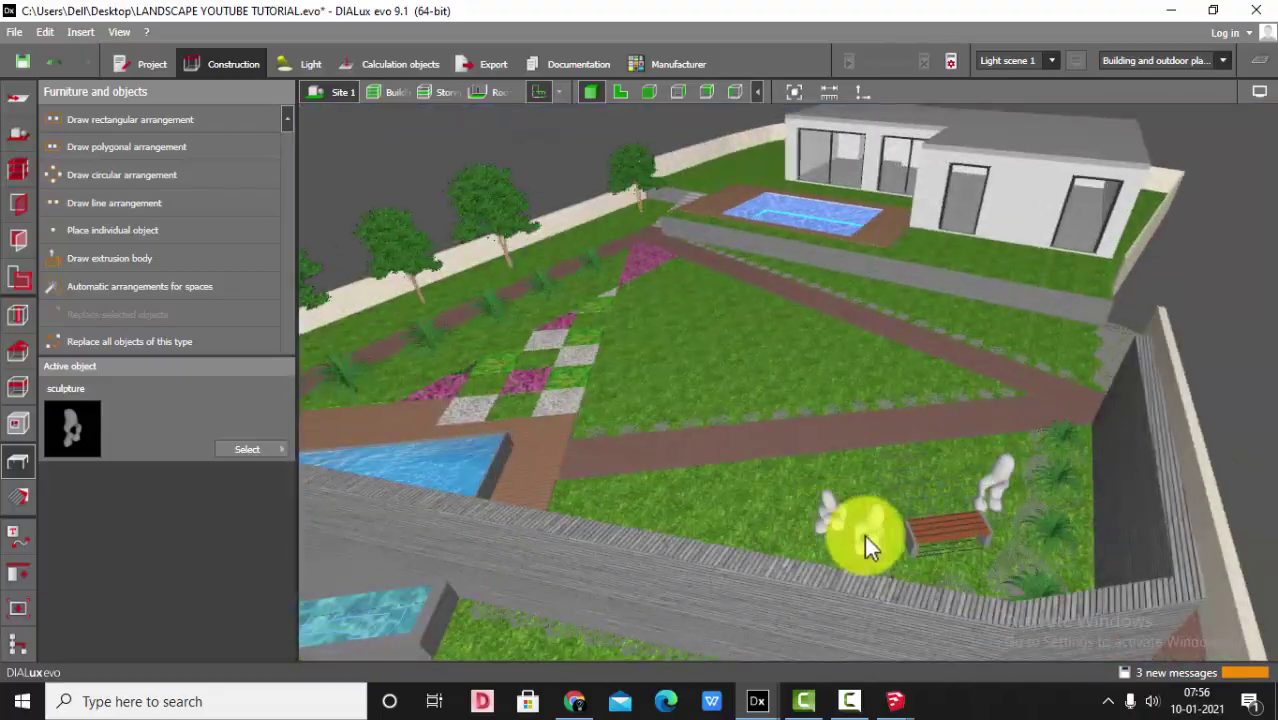
# Copy the middle sculpture in the floor plan onto the three square bases in the lawn strip behind the curved wall
pyautogui.click(864, 538)
pyautogui.click(620, 91)
pyautogui.hotkey('ctrl', 'v')
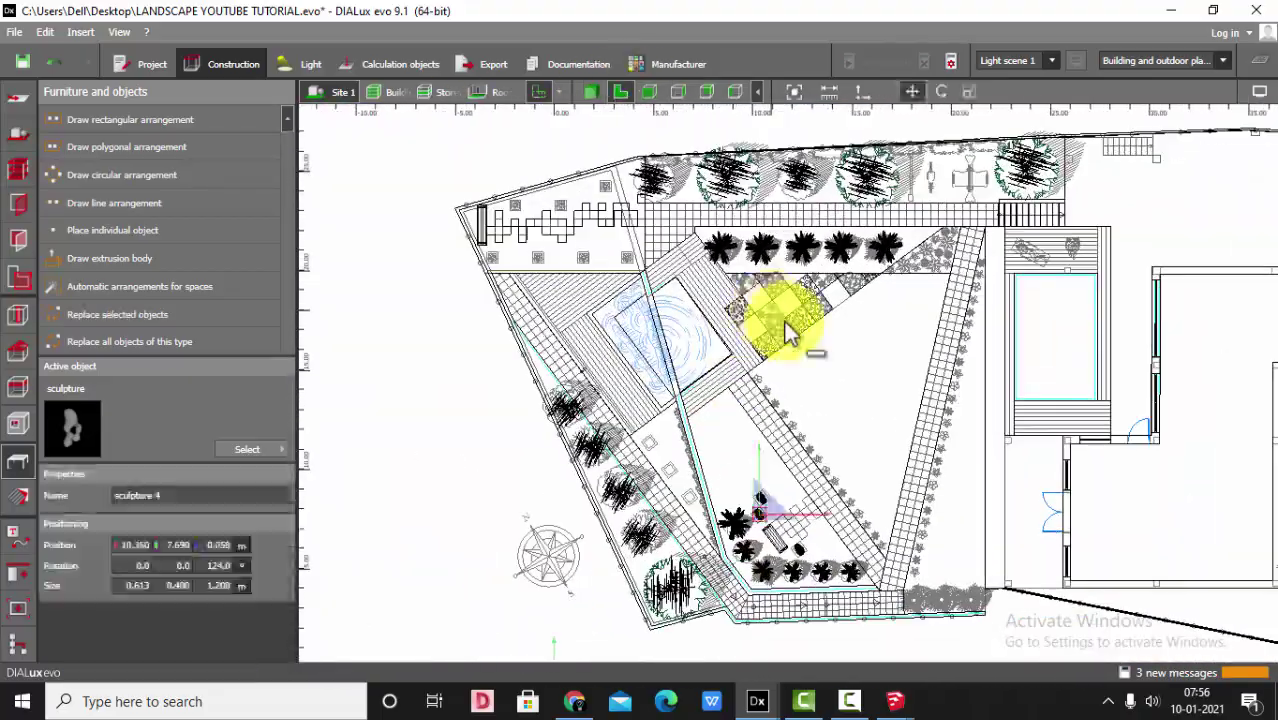
pyautogui.scroll(2, 775, 525)
pyautogui.moveTo(766, 516)
pyautogui.mouseDown()
pyautogui.moveTo(608, 479)
pyautogui.moveTo(600, 432)
pyautogui.moveTo(628, 442)
pyautogui.moveTo(683, 507)
pyautogui.mouseUp()
pyautogui.scroll(5, 600, 432)
pyautogui.scroll(3, 683, 514)
pyautogui.scroll(-4, 570, 306)
pyautogui.scroll(3, 630, 405)
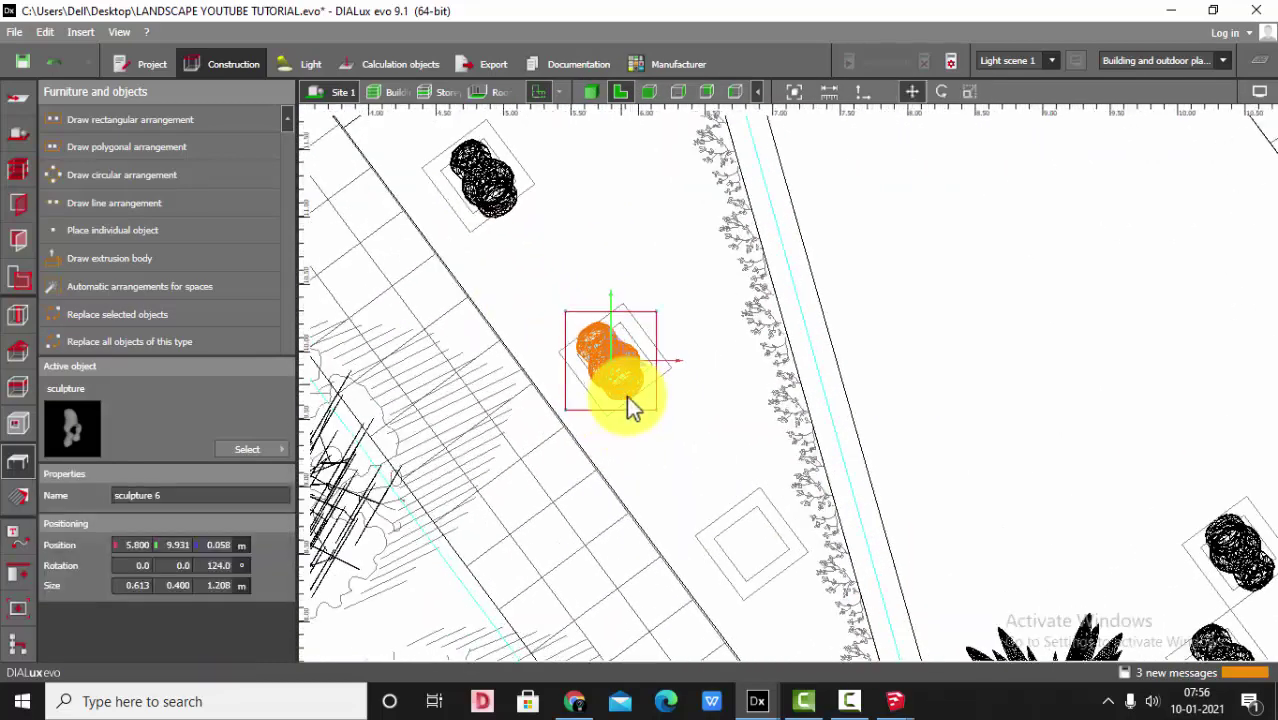
pyautogui.keyDown('ctrl'); pyautogui.moveTo(626, 395); pyautogui.dragTo(763, 572); pyautogui.keyUp('ctrl')
pyautogui.click(697, 488)
# Set the height of the three sculptures in the lawn strip behind the wall to 1.4 m
pyautogui.click(591, 91)
pyautogui.scroll(4, 692, 362)
pyautogui.moveTo(692, 362); pyautogui.dragTo(776, 441)
pyautogui.scroll(-4, 798, 398)
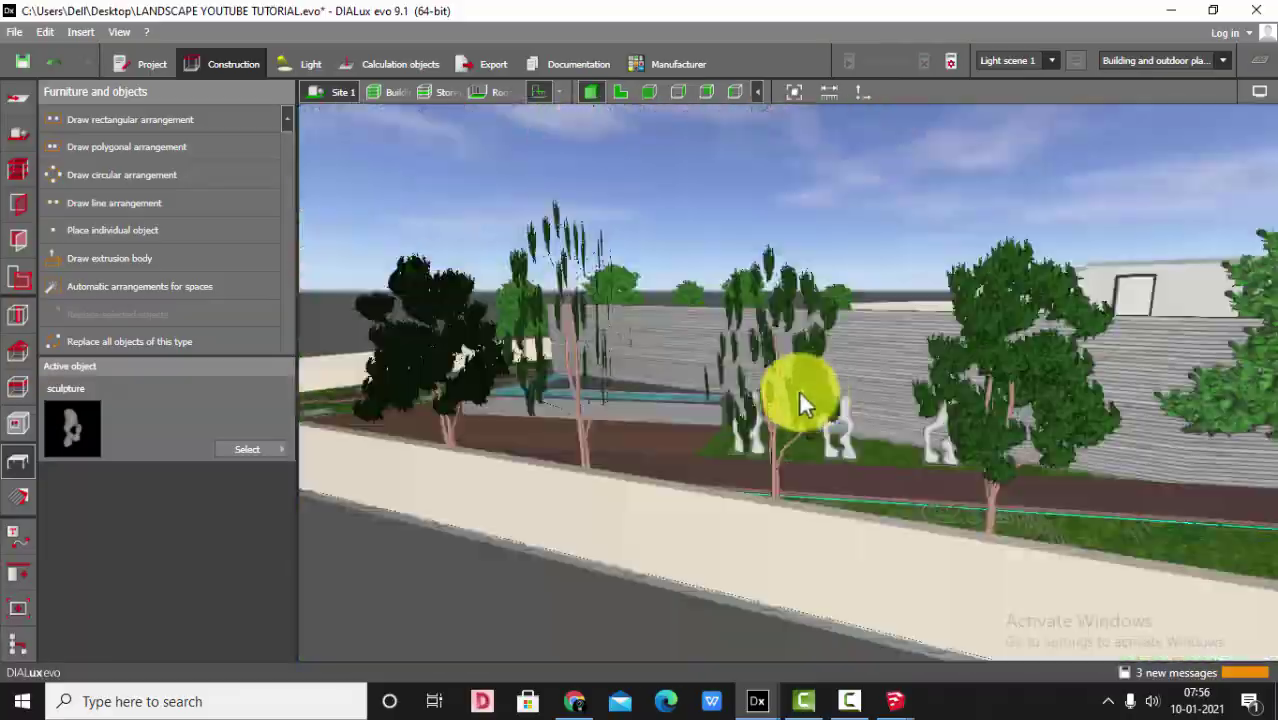
pyautogui.moveTo(801, 394)
pyautogui.mouseDown(button='right')
pyautogui.moveTo(1118, 472)
pyautogui.moveTo(1115, 449)
pyautogui.moveTo(1010, 378)
pyautogui.mouseUp(button='right')
pyautogui.scroll(3, 1118, 470)
pyautogui.moveTo(1015, 388)
pyautogui.mouseDown()
pyautogui.moveTo(630, 337)
pyautogui.moveTo(976, 371)
pyautogui.moveTo(847, 328)
pyautogui.moveTo(840, 428)
pyautogui.moveTo(800, 424)
pyautogui.mouseUp()
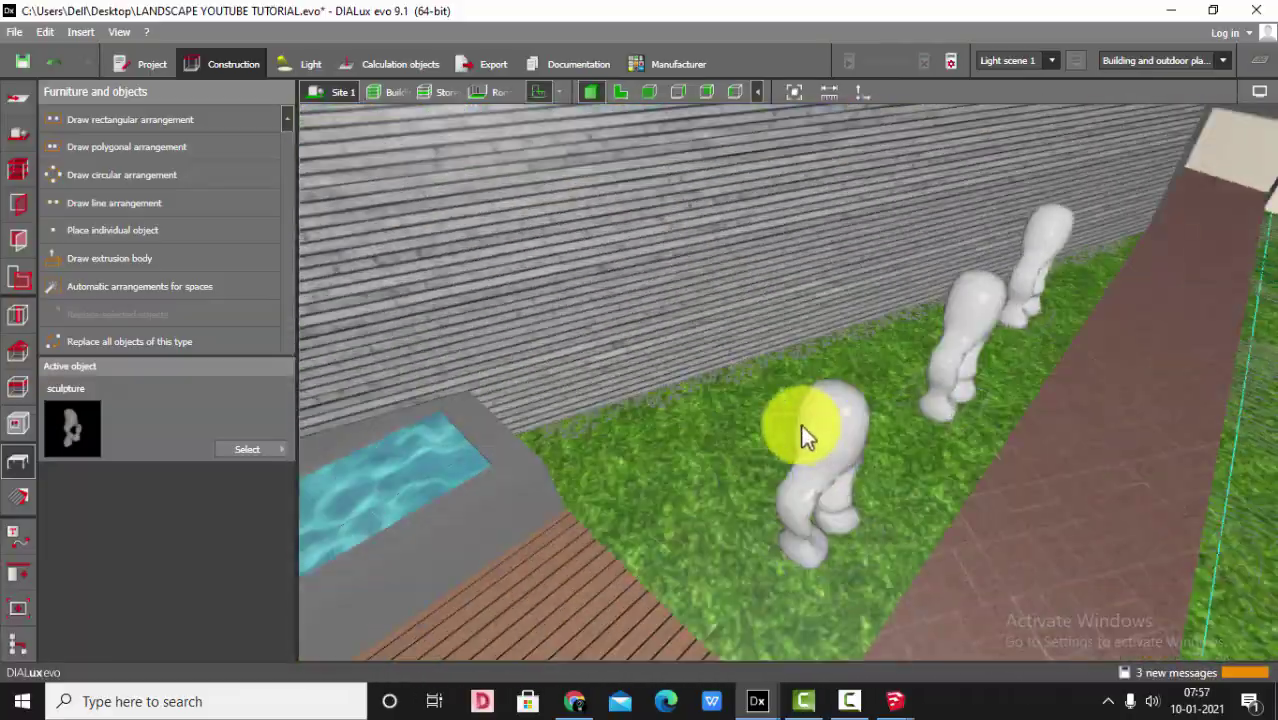
pyautogui.click(815, 423)
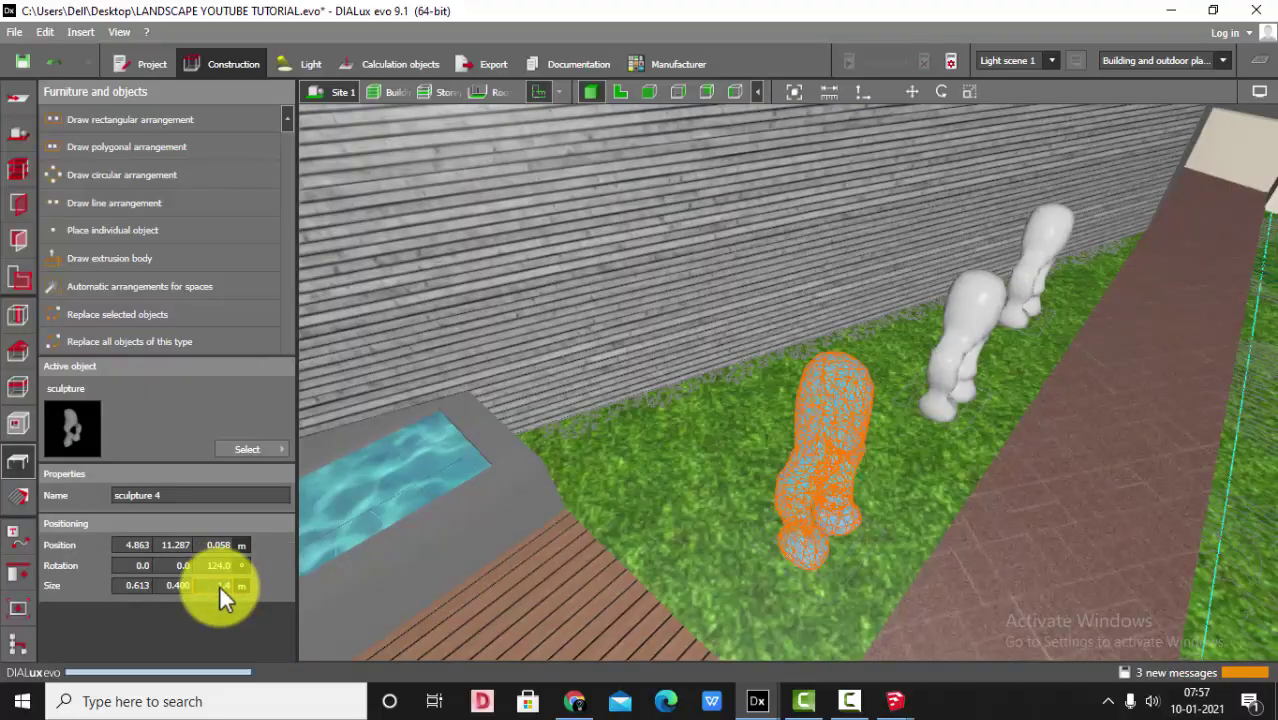
pyautogui.moveTo(959, 354); pyautogui.dragTo(1045, 240)
pyautogui.press('Return')
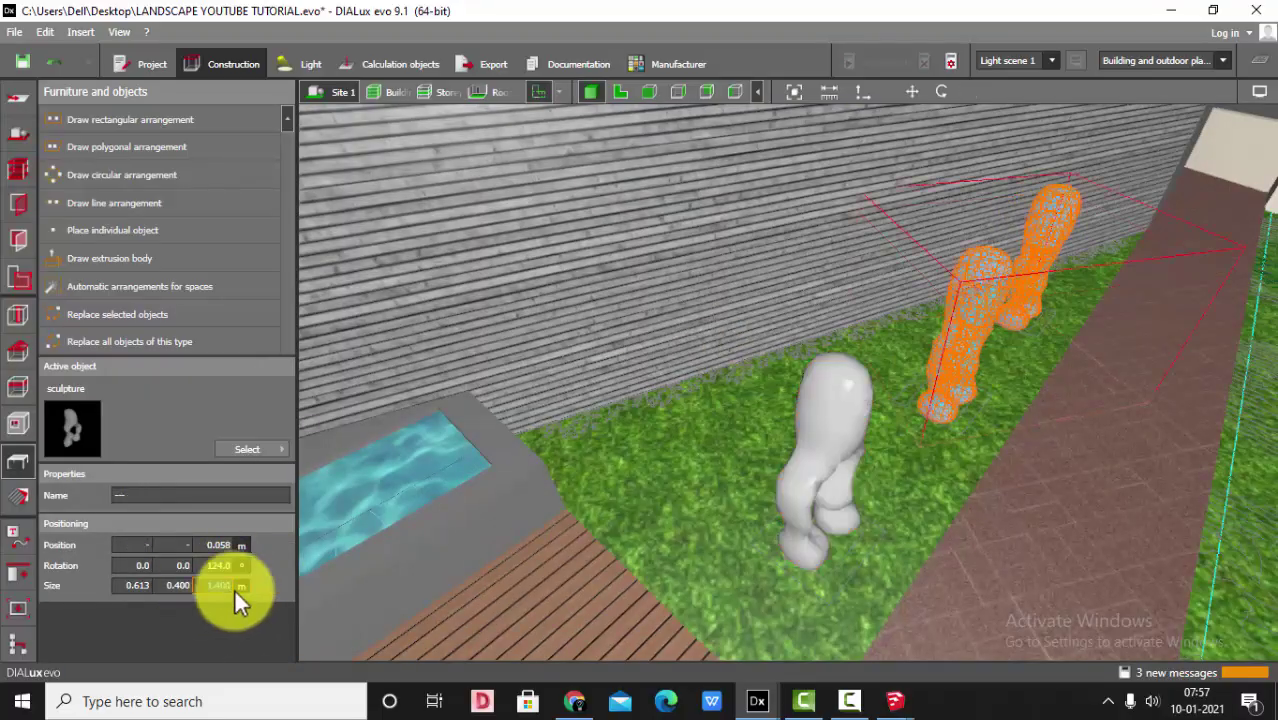
# In the floor plan, copy the sculpture on the middle base of the lawn strip onto the strip's third square base
pyautogui.click(647, 294)
pyautogui.scroll(-3, 647, 294)
pyautogui.moveTo(647, 294)
pyautogui.mouseDown(button='right')
pyautogui.moveTo(745, 322)
pyautogui.moveTo(572, 342)
pyautogui.mouseUp(button='right')
pyautogui.moveTo(572, 342)
pyautogui.mouseDown()
pyautogui.moveTo(721, 357)
pyautogui.moveTo(846, 331)
pyautogui.moveTo(694, 290)
pyautogui.moveTo(602, 334)
pyautogui.moveTo(652, 358)
pyautogui.moveTo(704, 355)
pyautogui.moveTo(929, 273)
pyautogui.mouseUp()
pyautogui.click(900, 262)
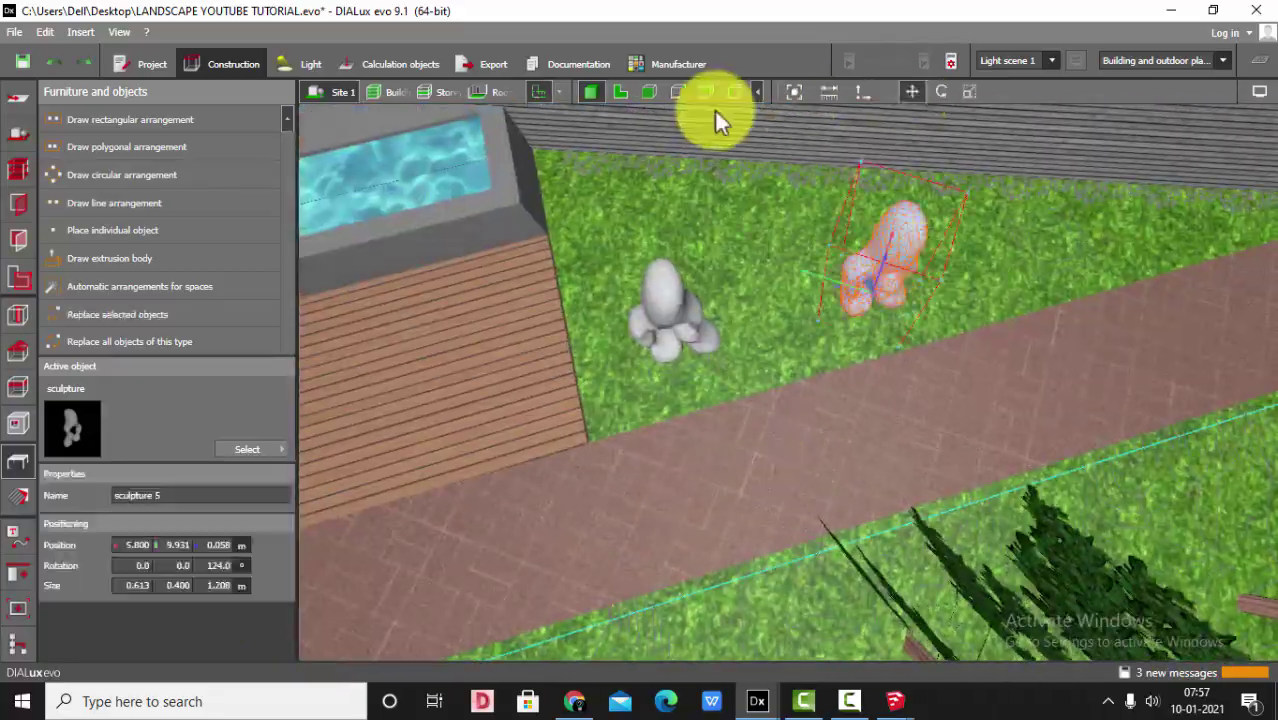
pyautogui.click(620, 91)
pyautogui.scroll(3, 699, 336)
pyautogui.keyDown('ctrl'); pyautogui.moveTo(620, 315); pyautogui.dragTo(770, 515); pyautogui.keyUp('ctrl')
pyautogui.click(591, 92)
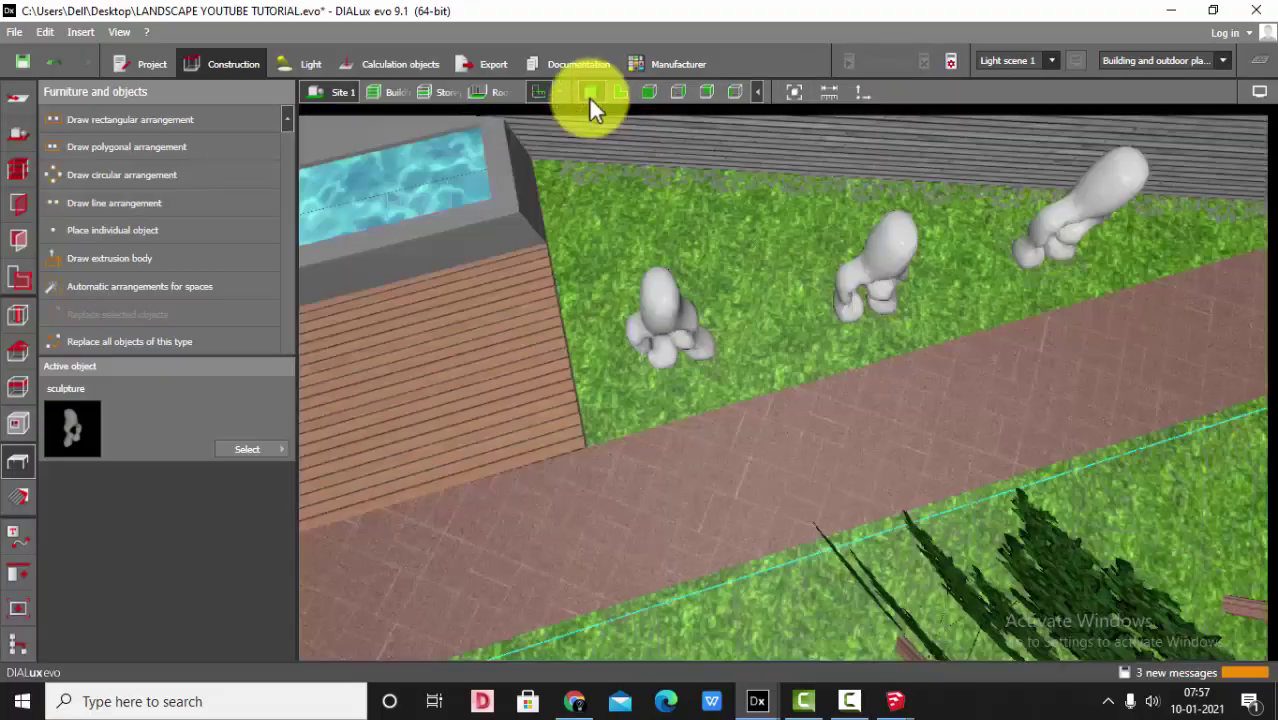
# Bring up the white painted material for the sculptures, with a 63% reflection factor, and set its reflective coating to 8%
pyautogui.moveTo(830, 403)
pyautogui.mouseDown()
pyautogui.moveTo(736, 309)
pyautogui.moveTo(981, 402)
pyautogui.moveTo(853, 443)
pyautogui.moveTo(876, 443)
pyautogui.mouseUp()
pyautogui.scroll(-3, 876, 443)
pyautogui.scroll(2, 587, 403)
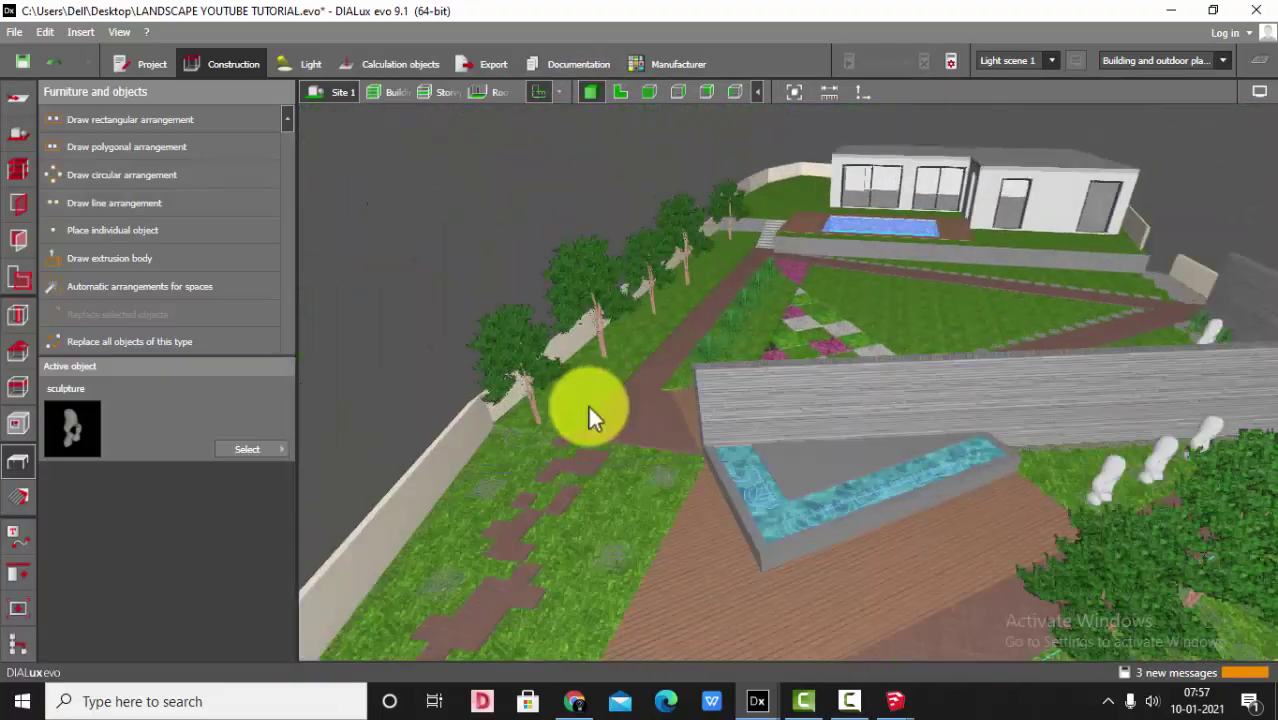
pyautogui.moveTo(587, 403); pyautogui.dragTo(1252, 508)
pyautogui.click(18, 497)
pyautogui.click(927, 351)
pyautogui.scroll(-2, 199, 568)
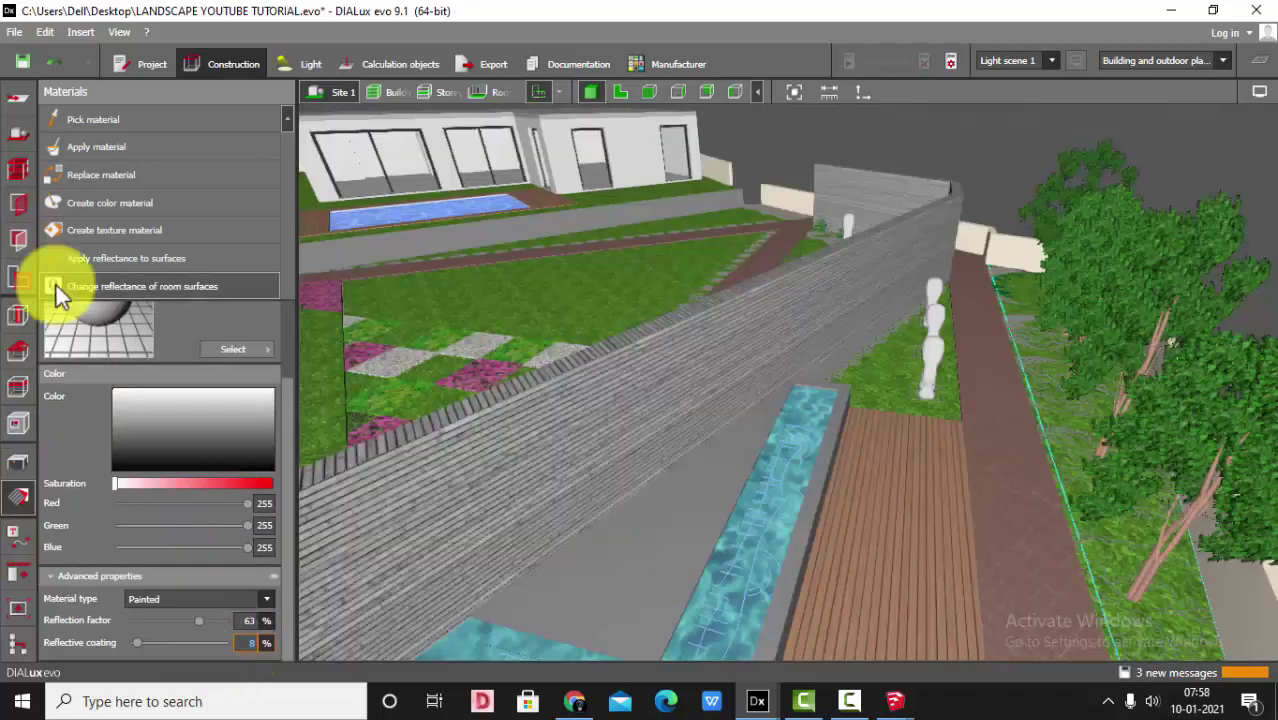
# Apply the white painted material to the sculptures in the lawn strip behind the wall
pyautogui.click(85, 175)
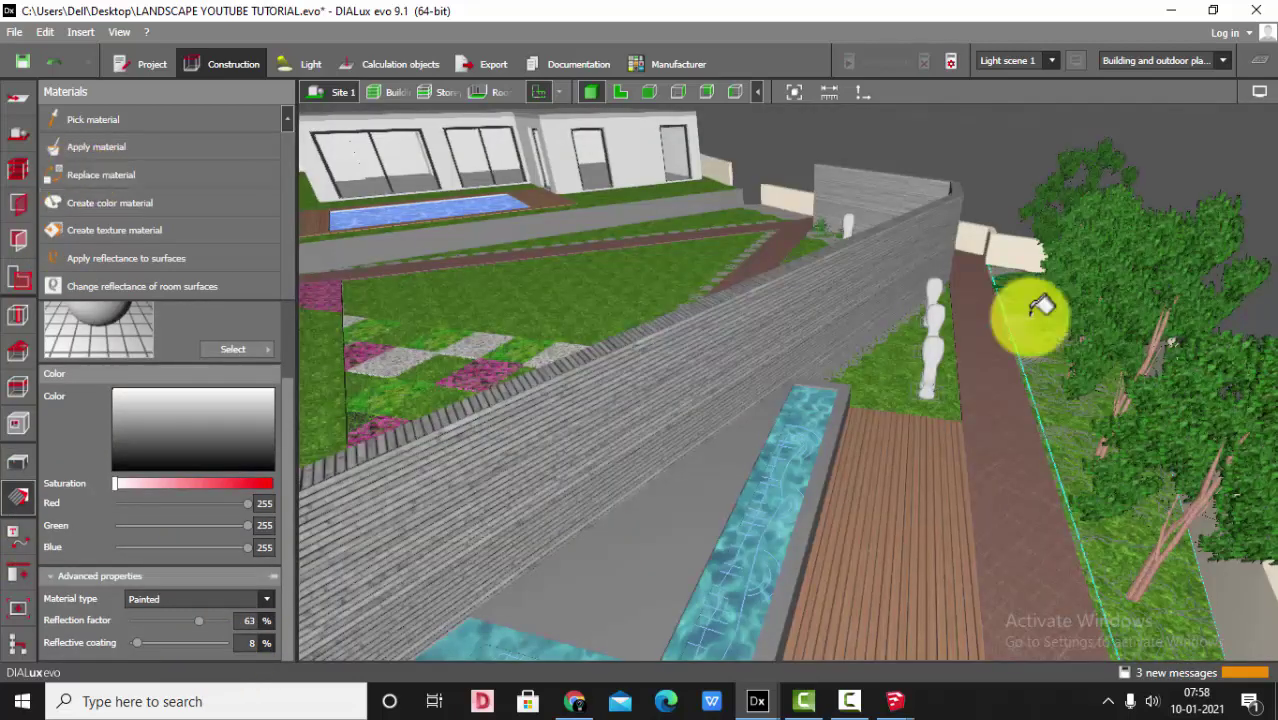
pyautogui.click(939, 363)
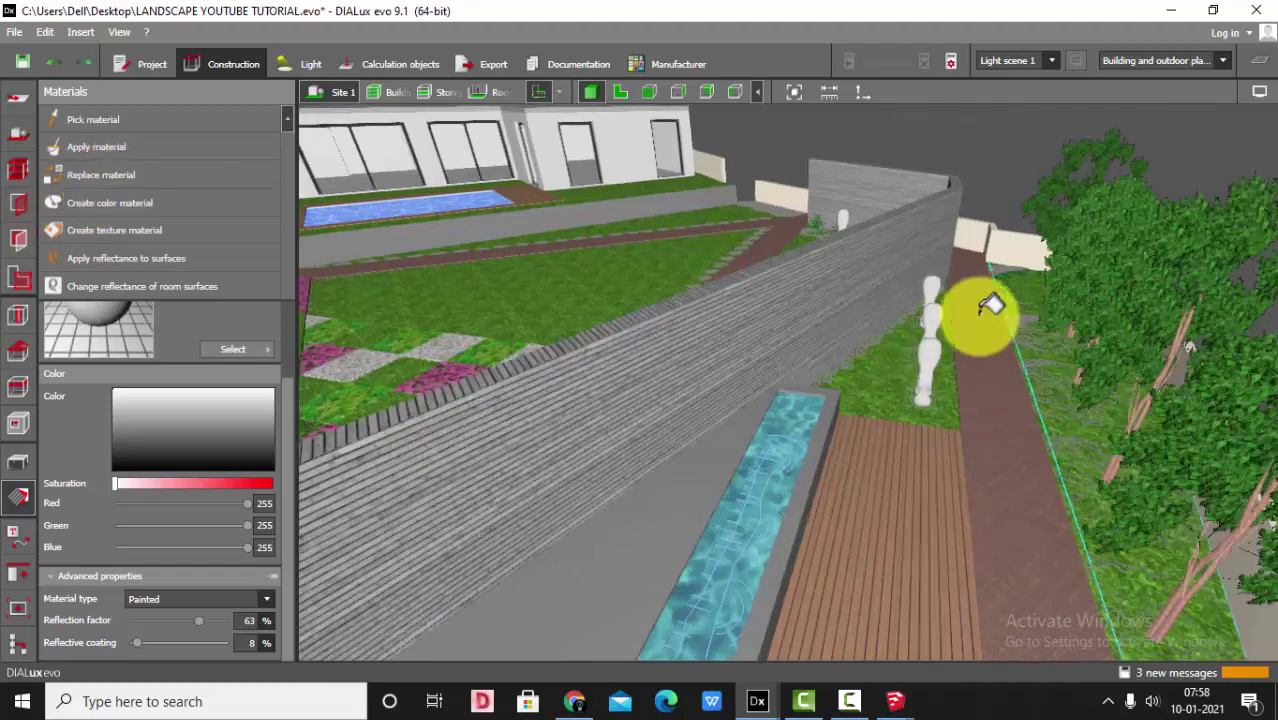
pyautogui.click(936, 342)
pyautogui.moveTo(936, 342)
pyautogui.mouseDown(button='right')
pyautogui.moveTo(626, 304)
pyautogui.moveTo(620, 330)
pyautogui.mouseUp(button='right')
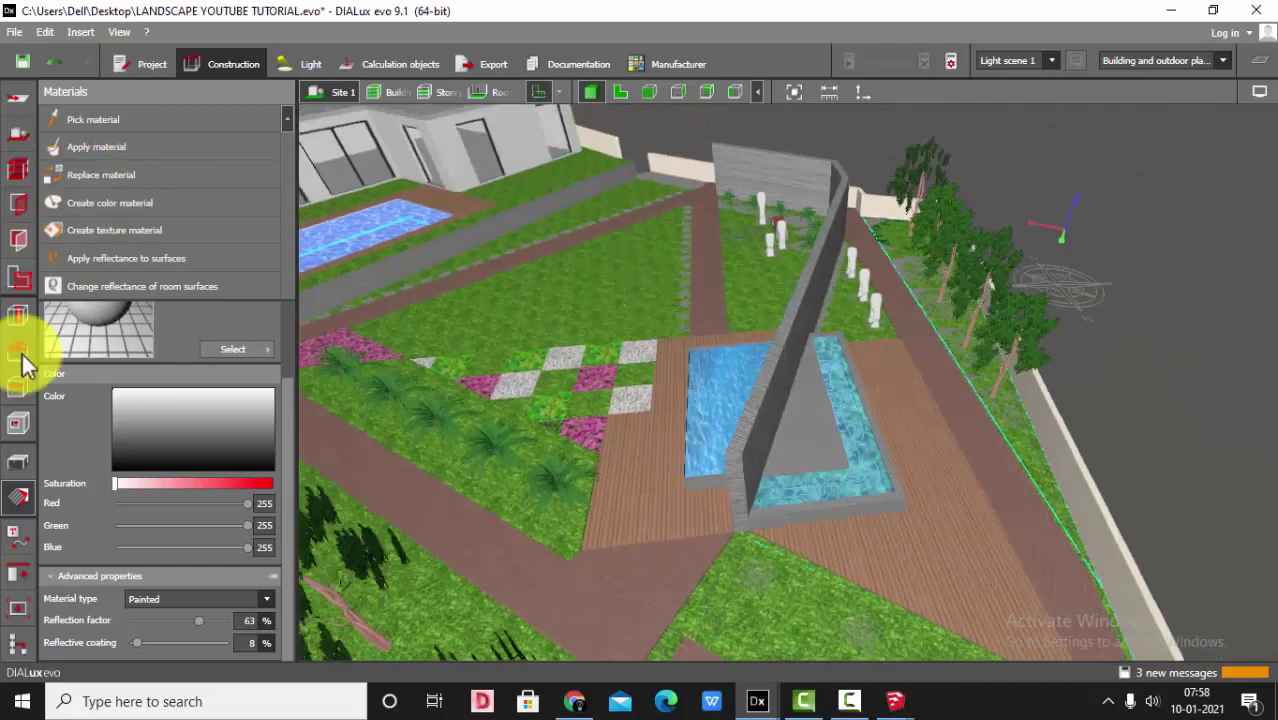
# In the floor plan, draw a 0.56 m square extrusion body on the outer planter outline nearest the bench, 0.6 m high
pyautogui.click(14, 468)
pyautogui.moveTo(638, 358); pyautogui.dragTo(737, 361)
pyautogui.click(619, 93)
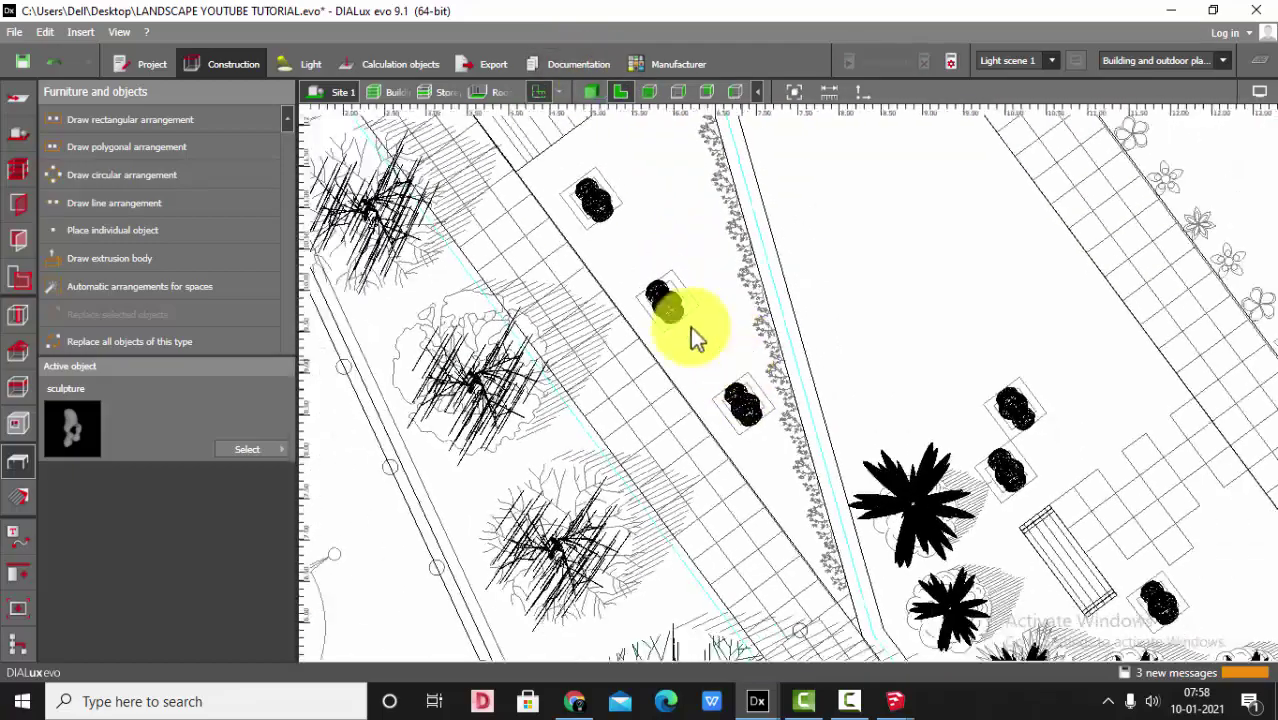
pyautogui.scroll(8, 571, 265)
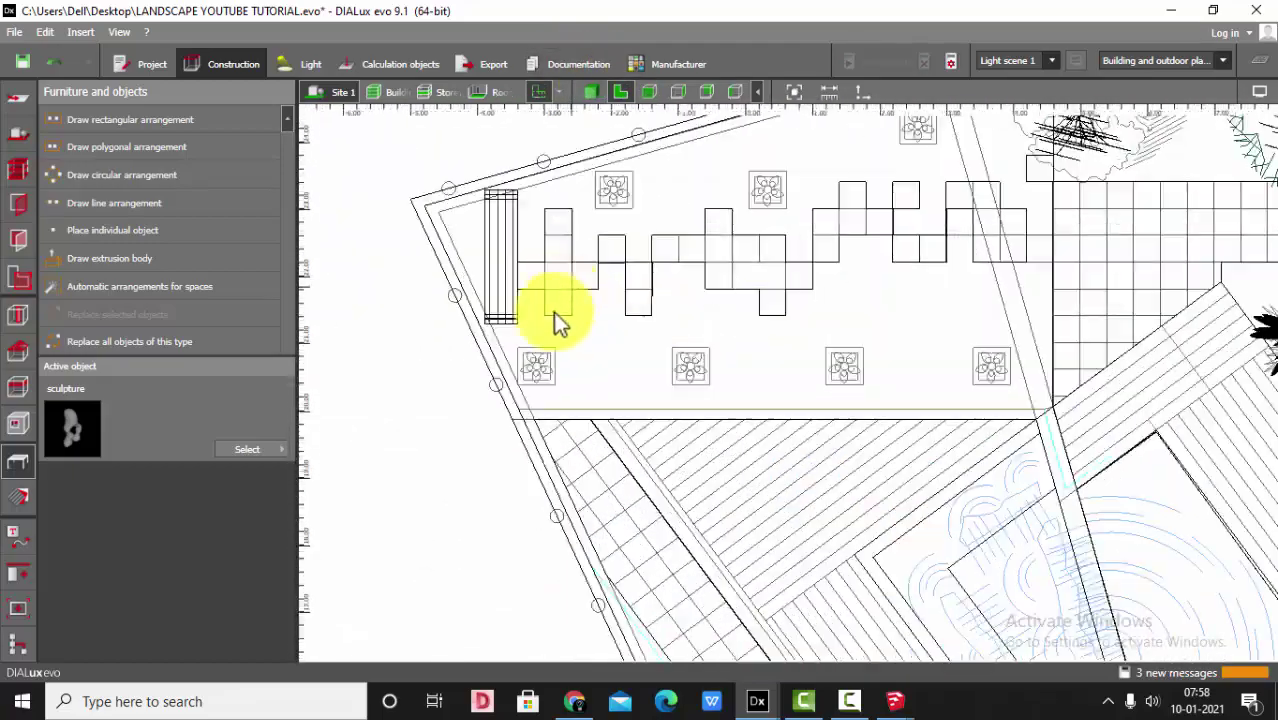
pyautogui.scroll(-3, 512, 392)
pyautogui.scroll(2, 556, 385)
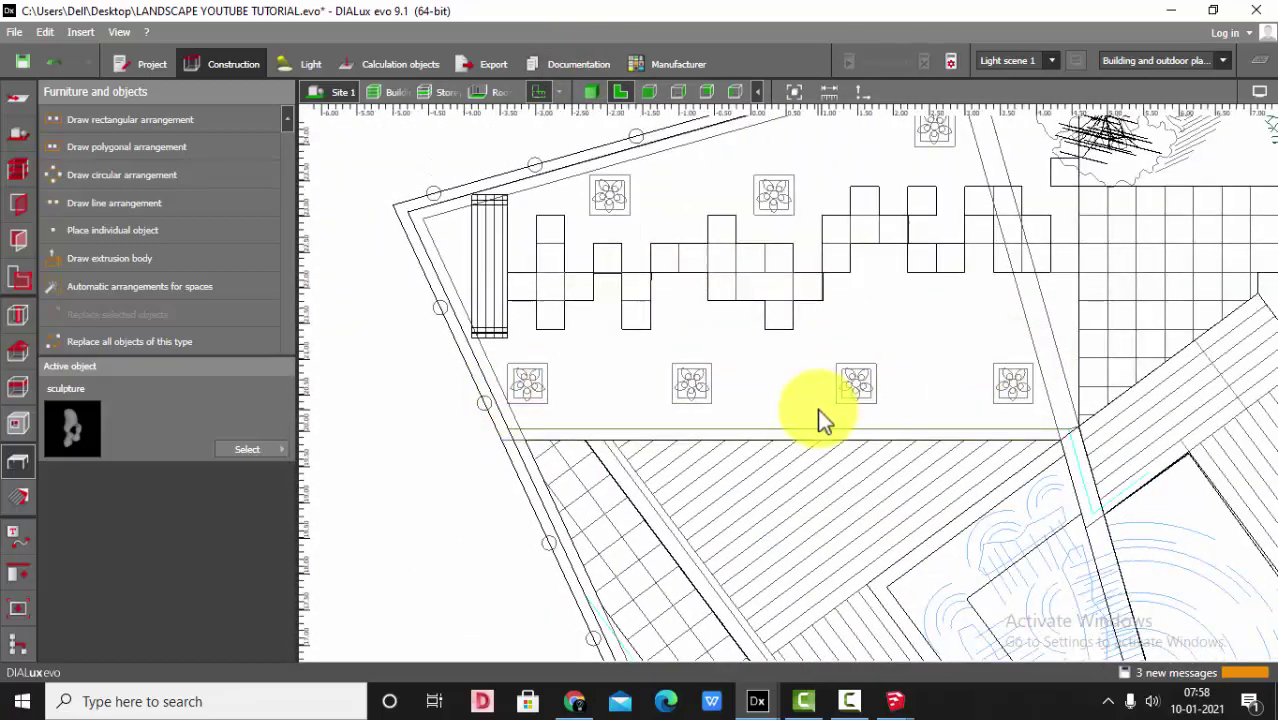
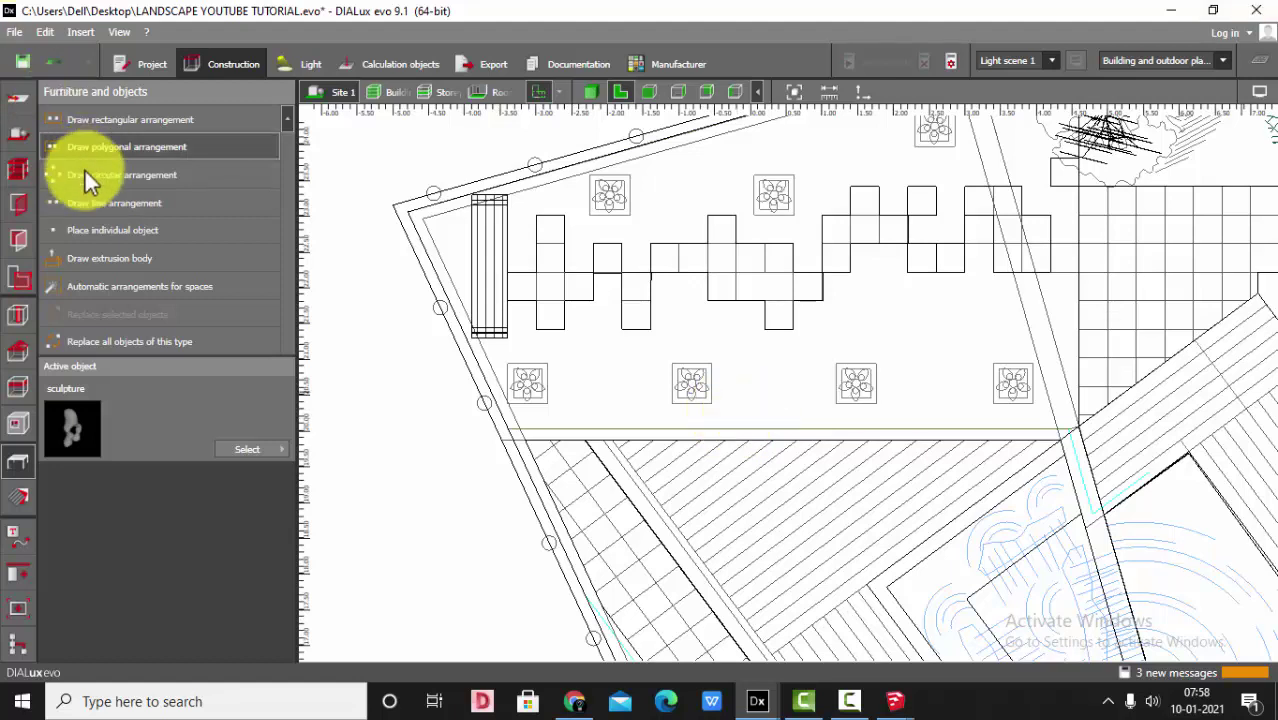
pyautogui.click(104, 262)
pyautogui.scroll(2, 527, 375)
pyautogui.scroll(2, 458, 378)
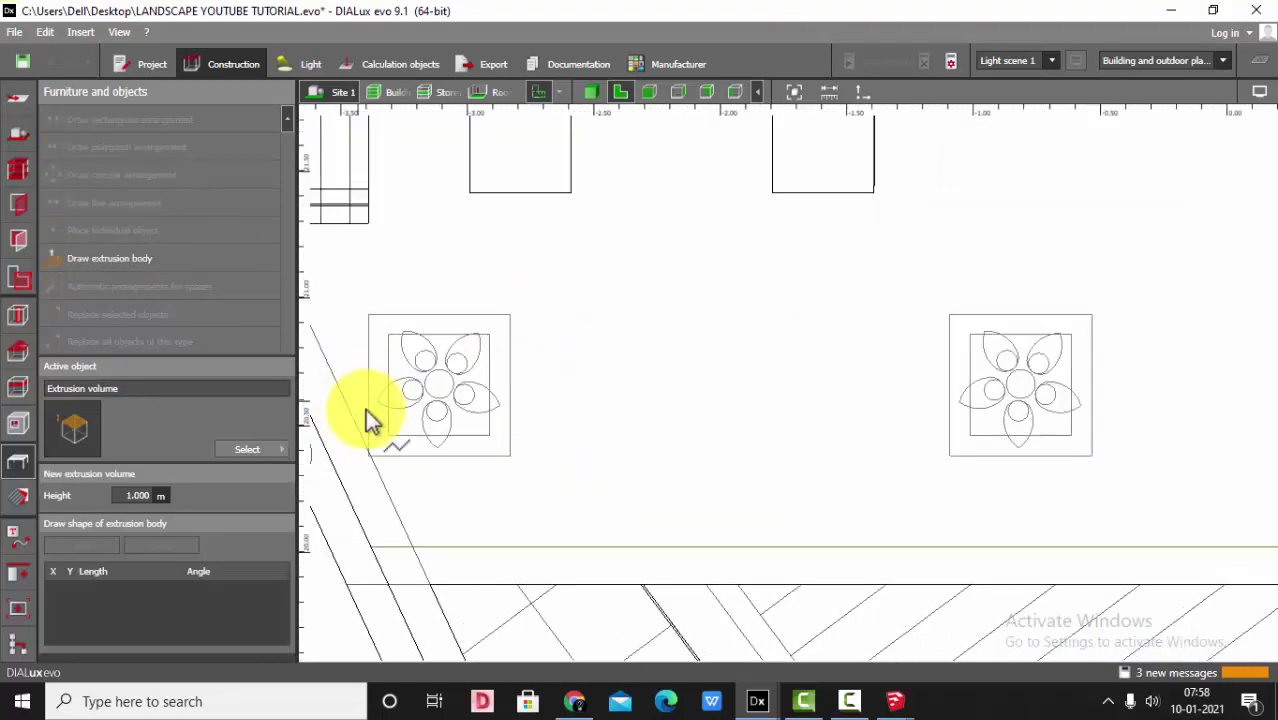
pyautogui.click(370, 456)
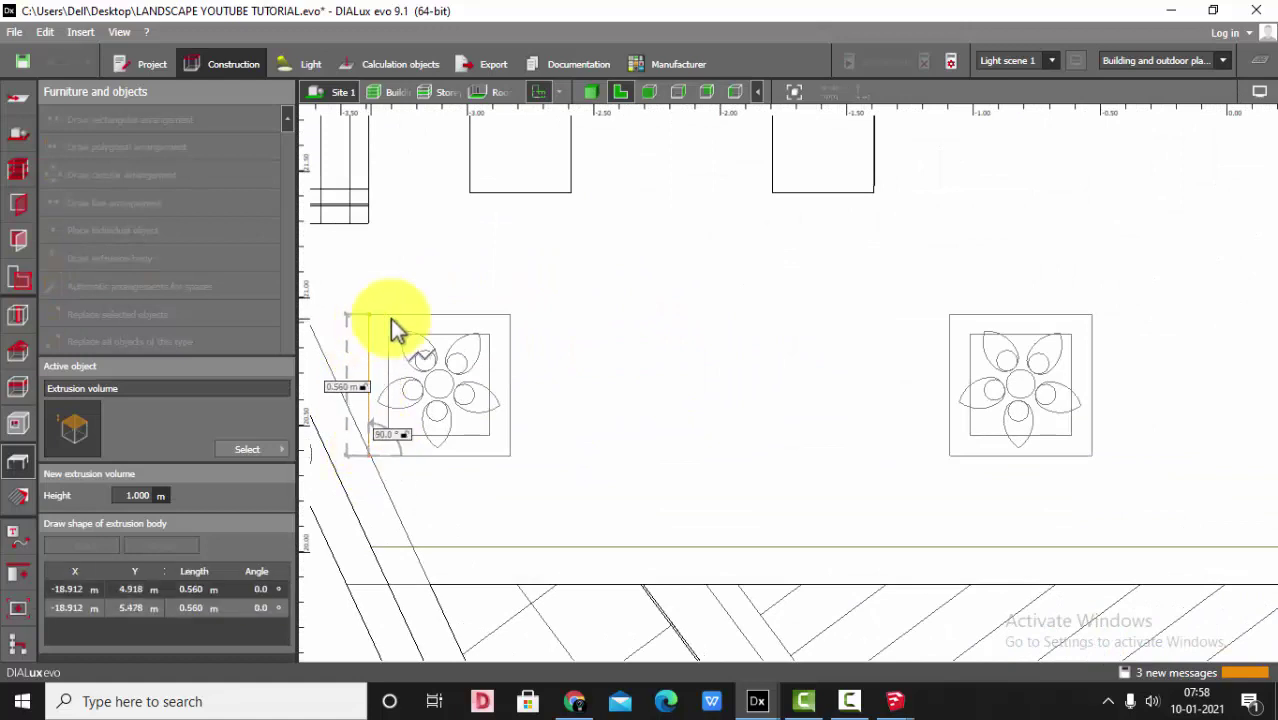
pyautogui.click(397, 328)
pyautogui.click(510, 335)
pyautogui.click(512, 466)
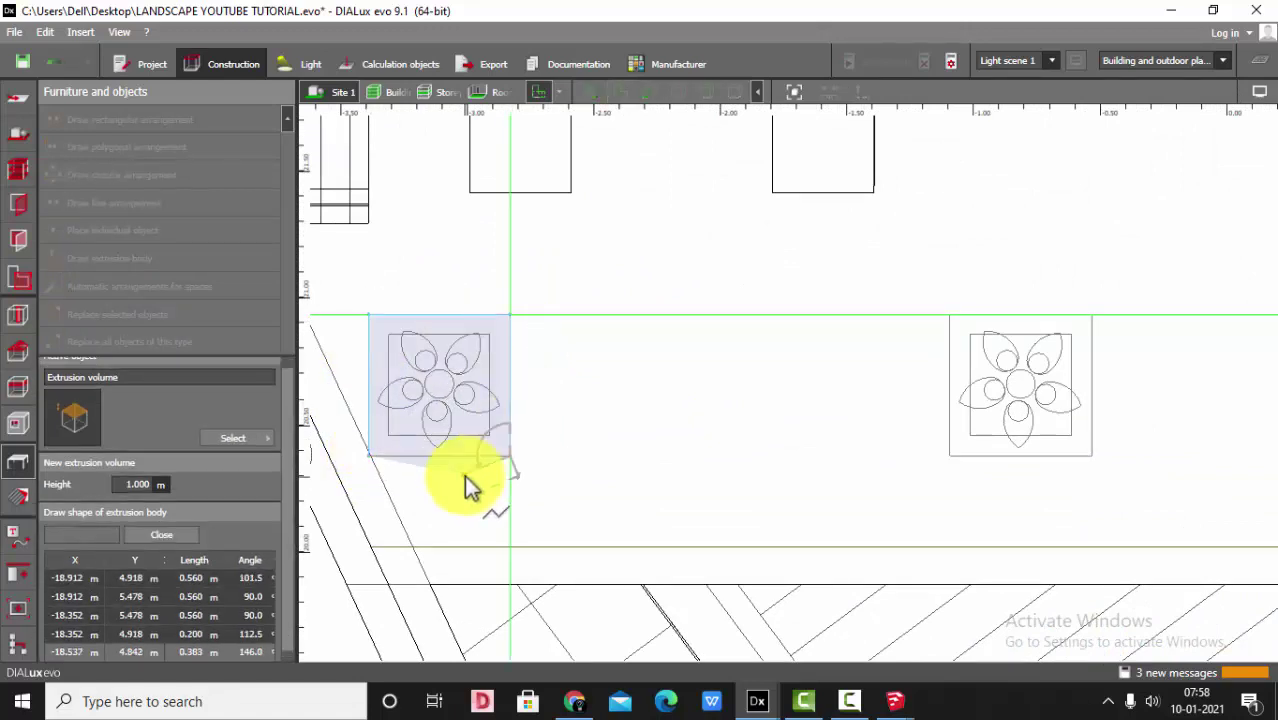
pyautogui.click(506, 492)
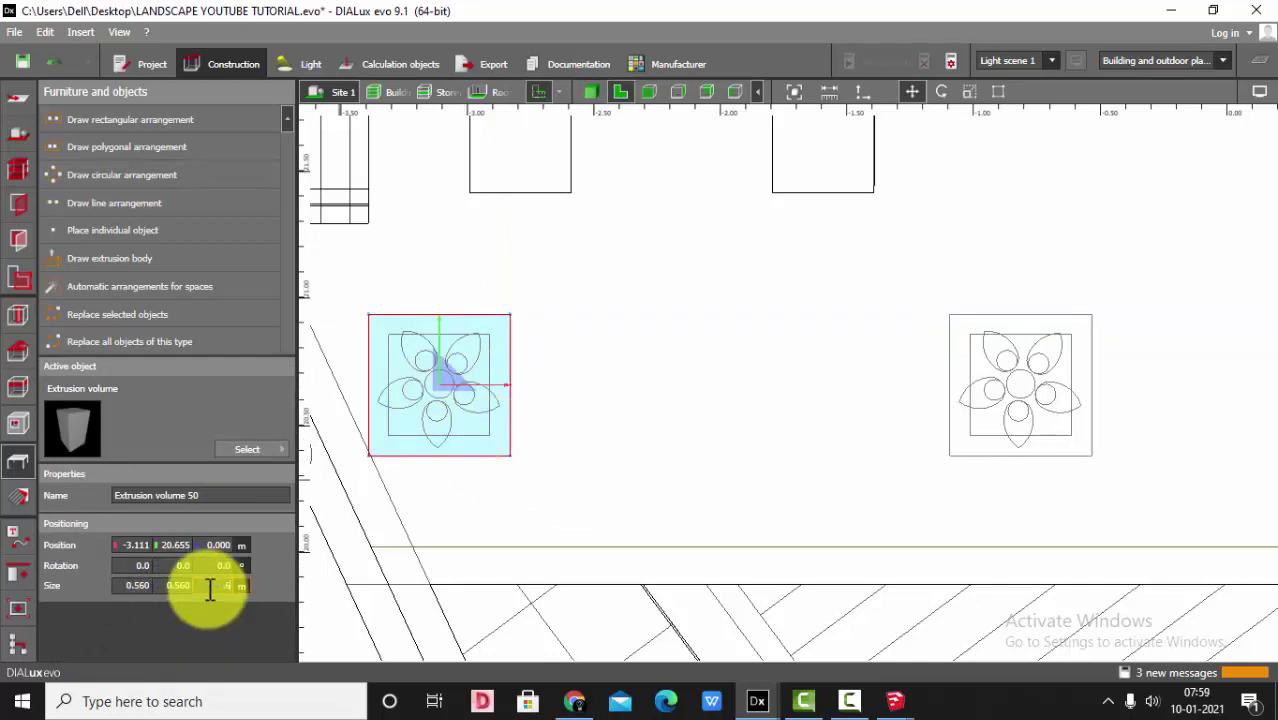
pyautogui.click(653, 440)
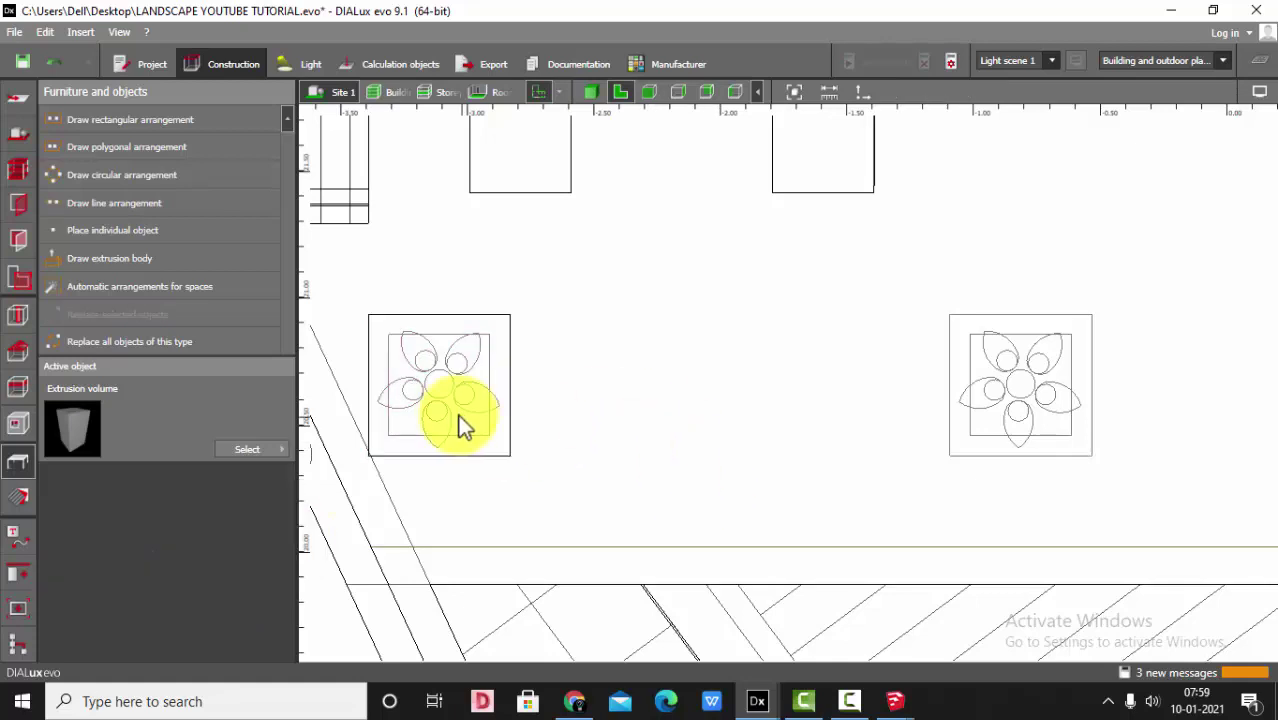
# Draw a 0.4 m square extrusion body along the inner square of the same planter symbol
pyautogui.click(90, 258)
pyautogui.scroll(4, 391, 375)
pyautogui.click(386, 306)
pyautogui.click(386, 493)
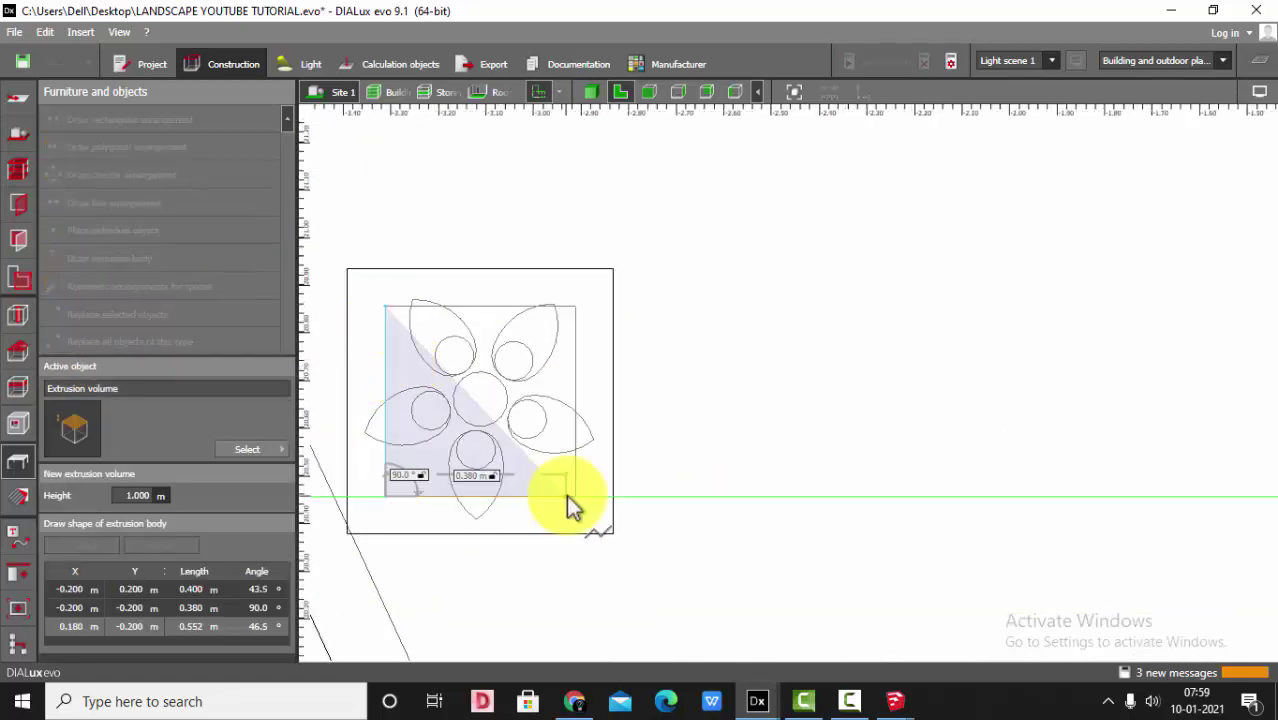
pyautogui.click(575, 494)
pyautogui.click(575, 306)
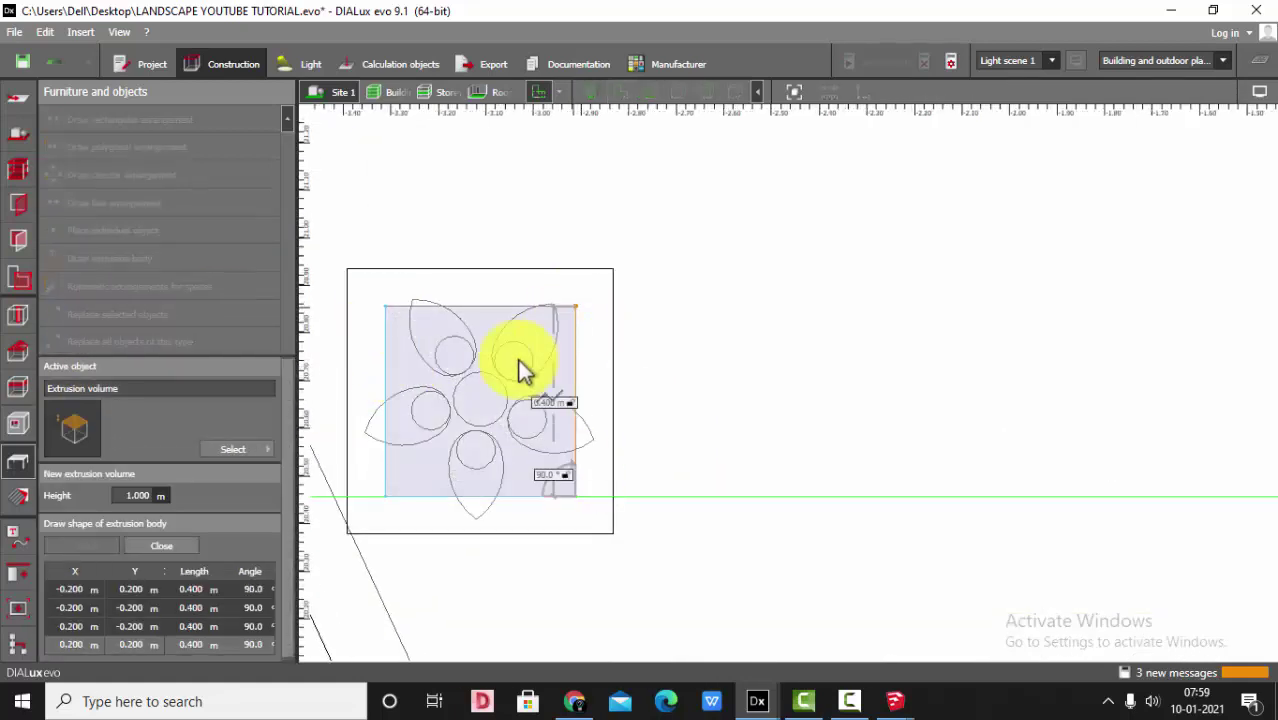
pyautogui.rightClick(514, 369)
pyautogui.click(556, 377)
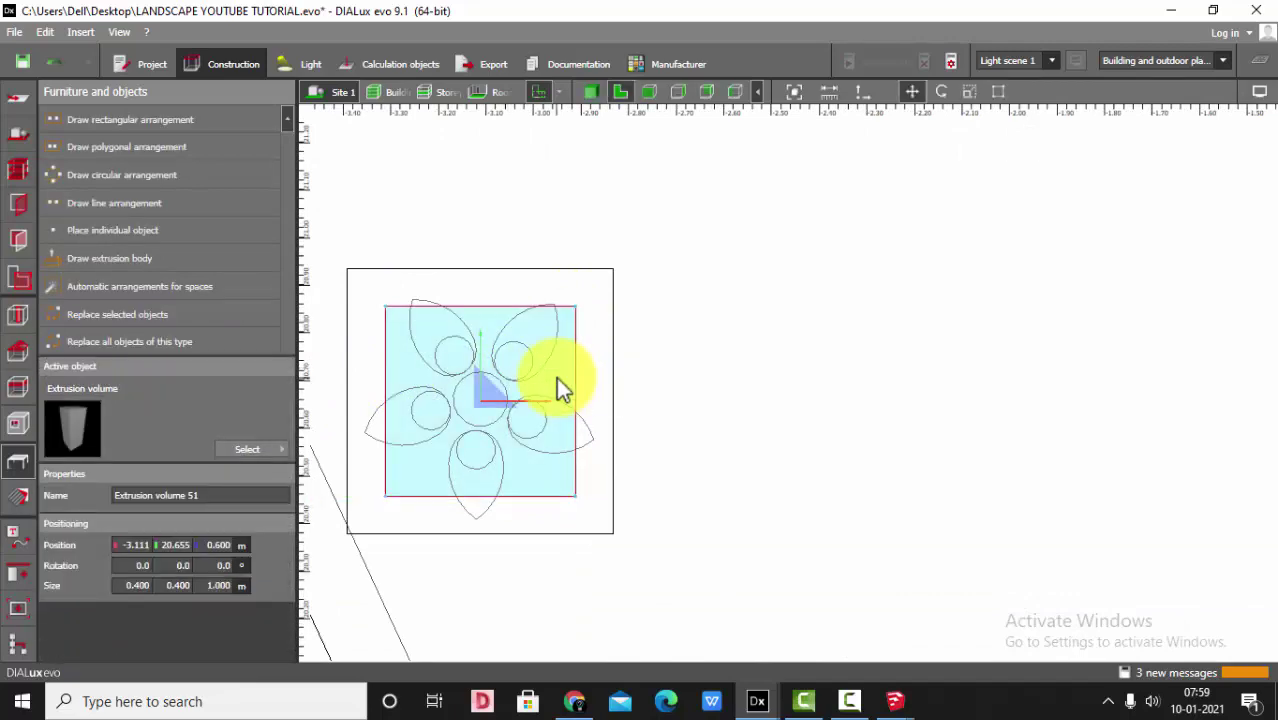
# In the front view, lower the inner extrusion body to a height position of 0.55 m so it sinks into the planter block
pyautogui.click(591, 92)
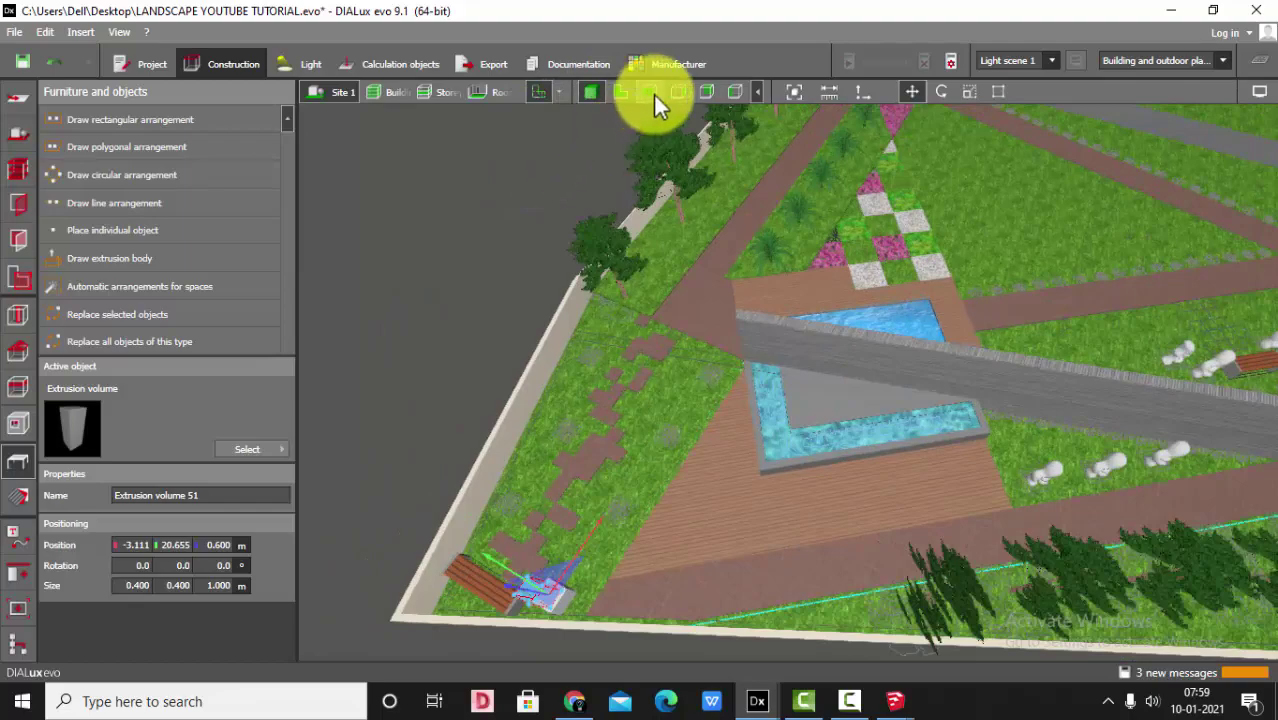
pyautogui.click(651, 92)
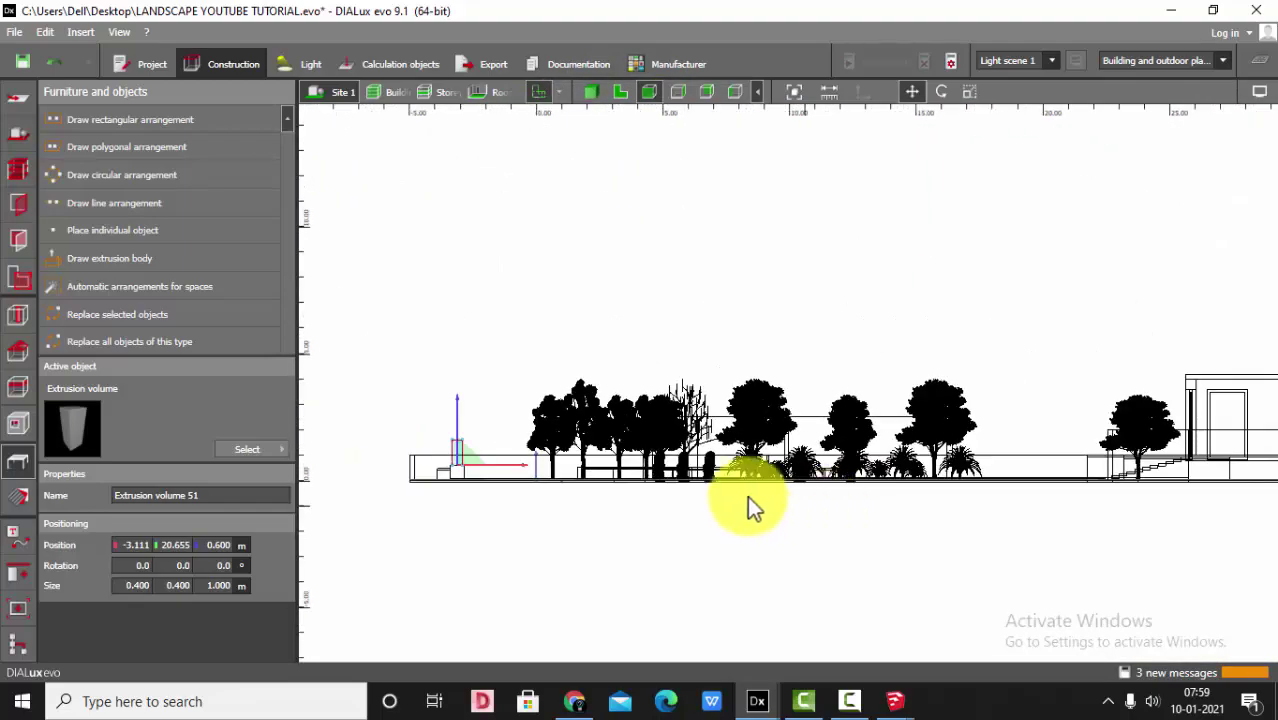
pyautogui.scroll(6, 513, 485)
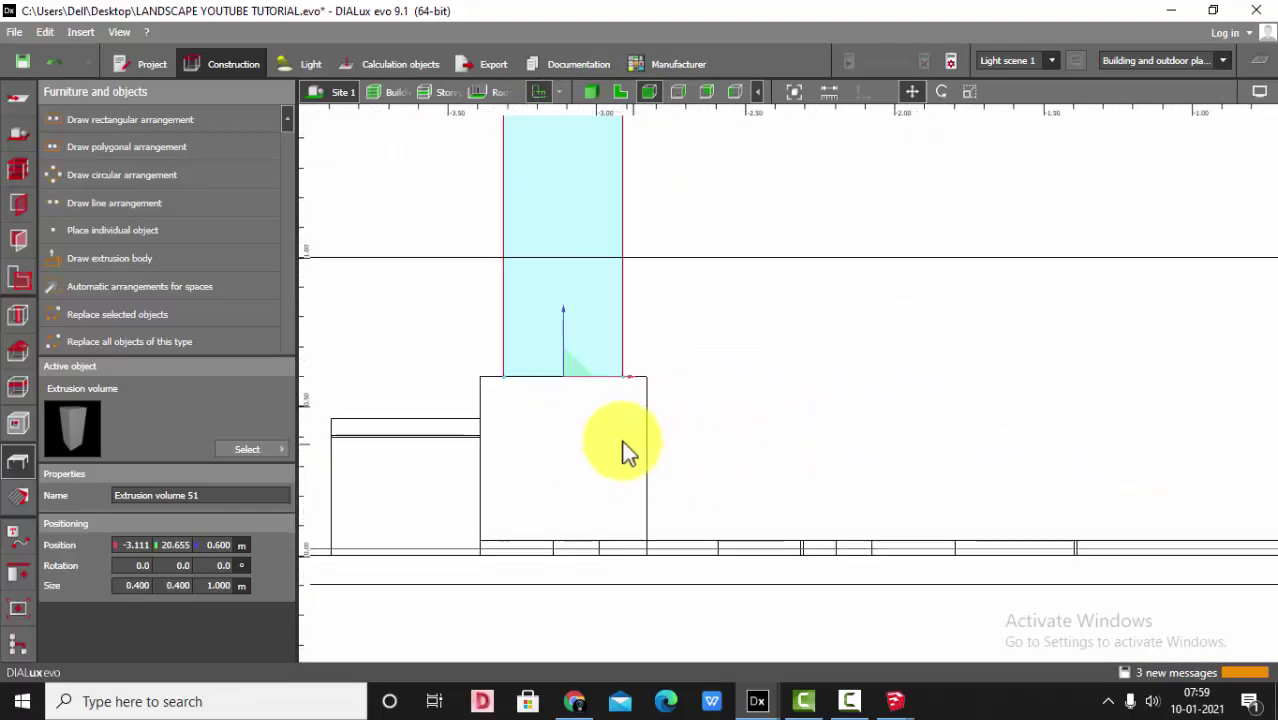
pyautogui.moveTo(557, 315); pyautogui.dragTo(561, 334)
pyautogui.click(591, 92)
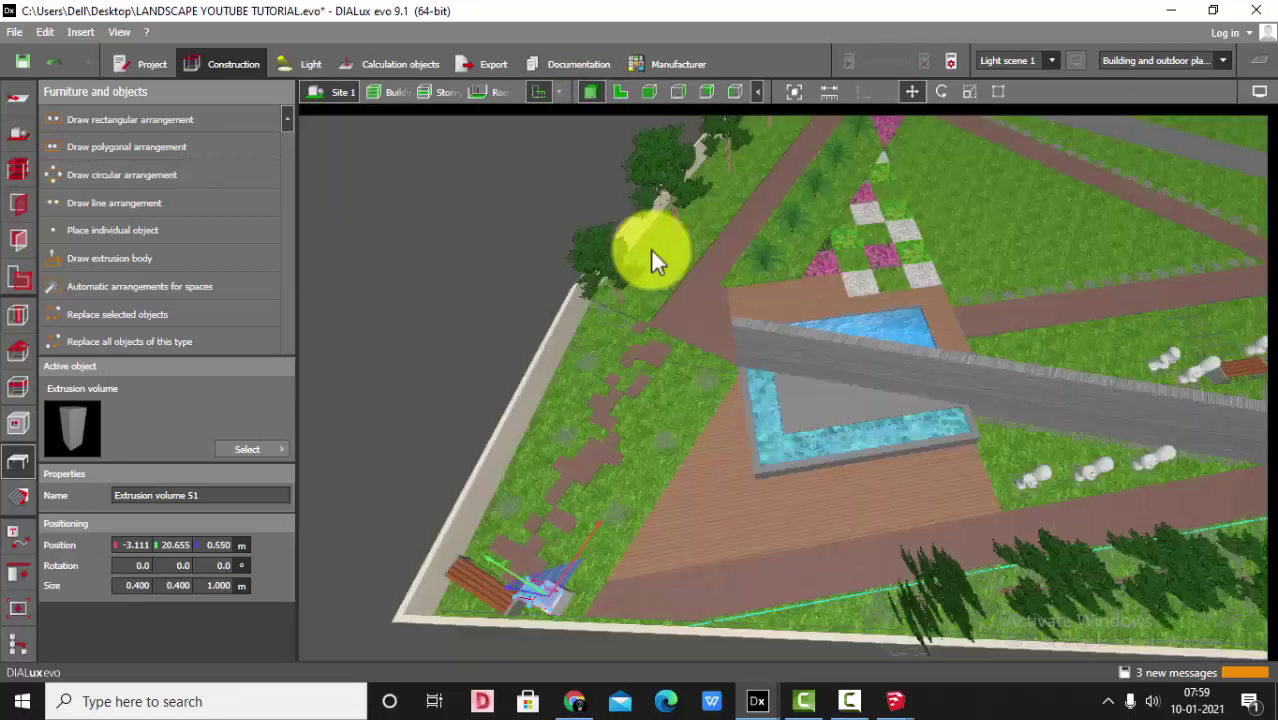
# Select both planter bodies and subtract the inner extrusion from the outer block to hollow out its top
pyautogui.scroll(-3, 494, 587)
pyautogui.scroll(4, 591, 532)
pyautogui.scroll(2, 612, 531)
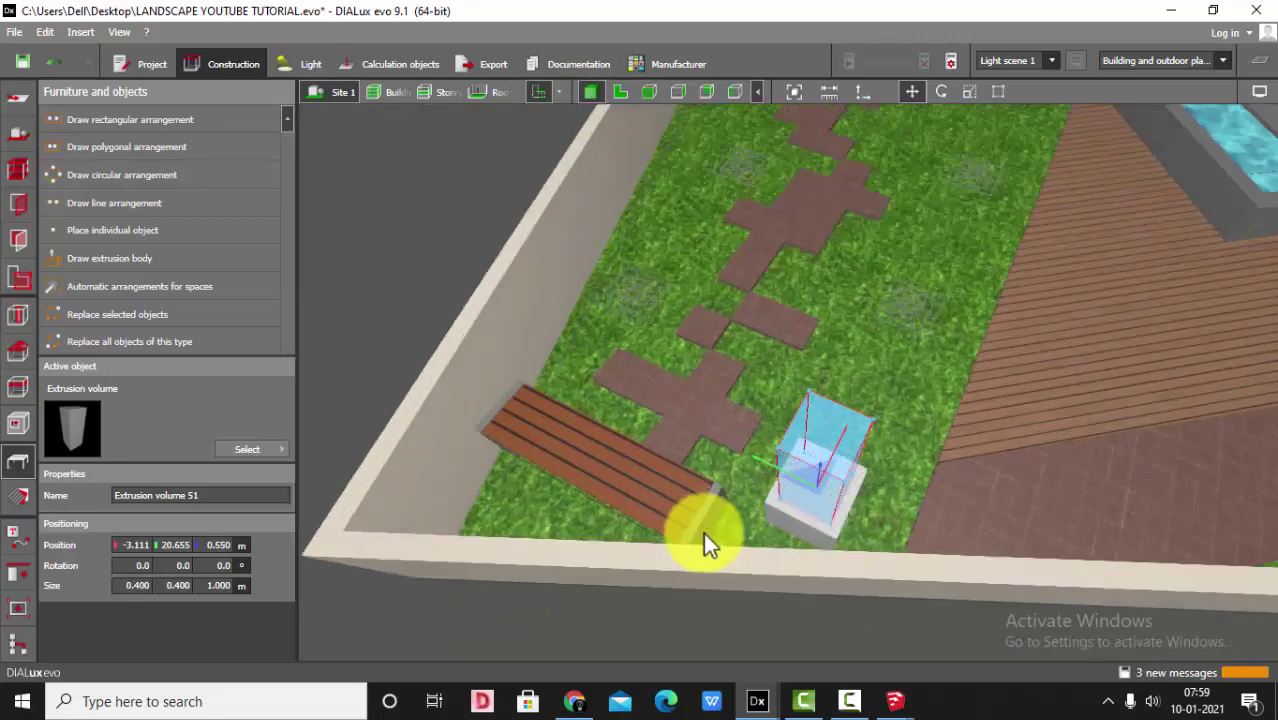
pyautogui.scroll(2, 704, 535)
pyautogui.click(813, 488)
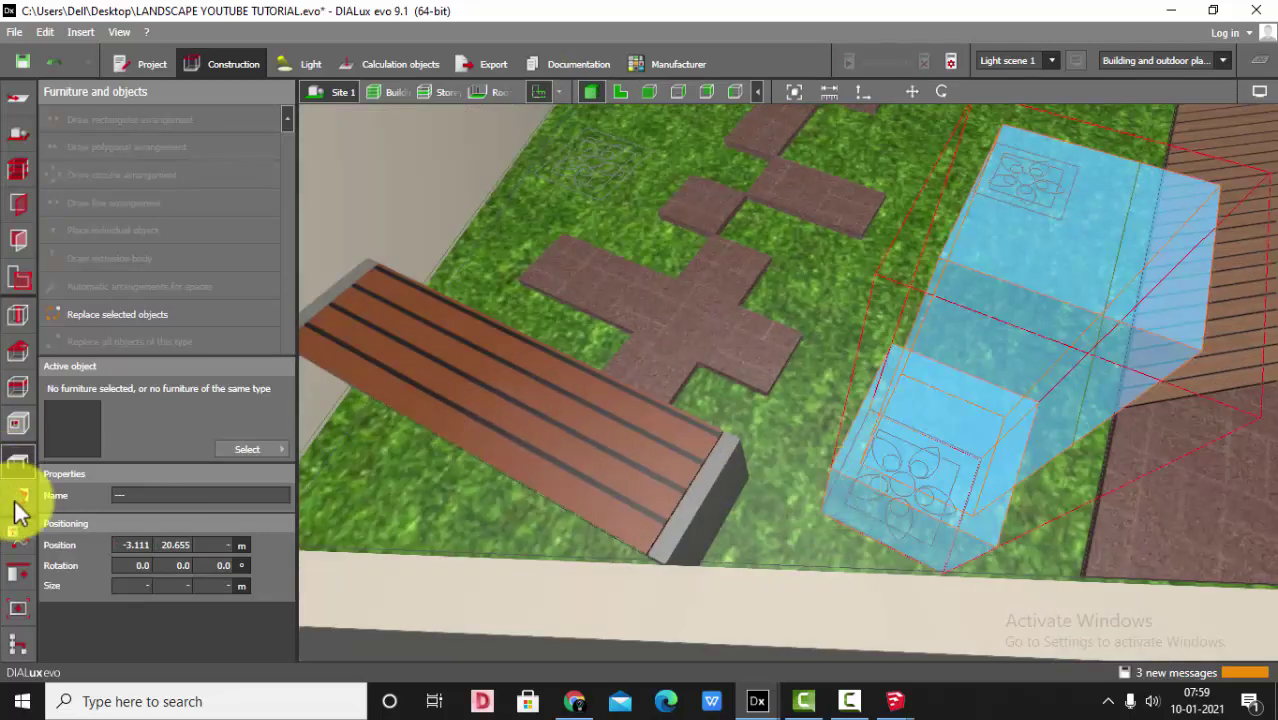
pyautogui.click(18, 575)
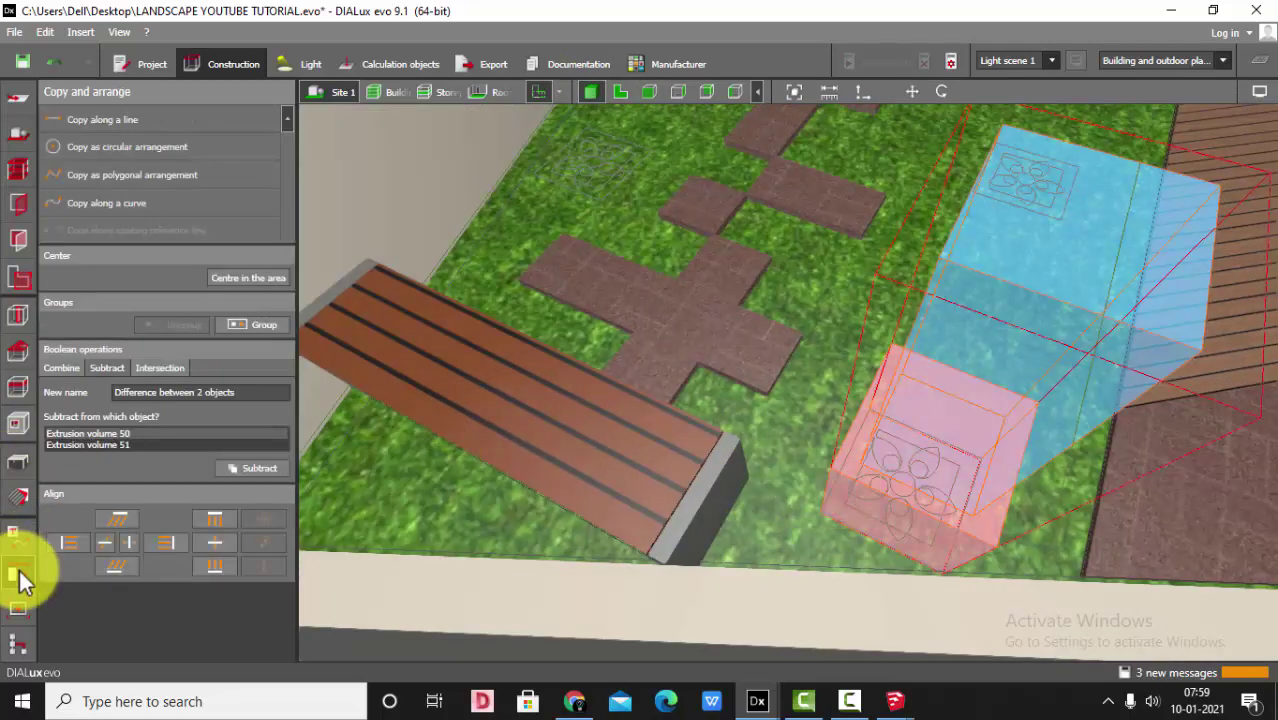
pyautogui.scroll(-3, 303, 339)
pyautogui.scroll(2, 303, 339)
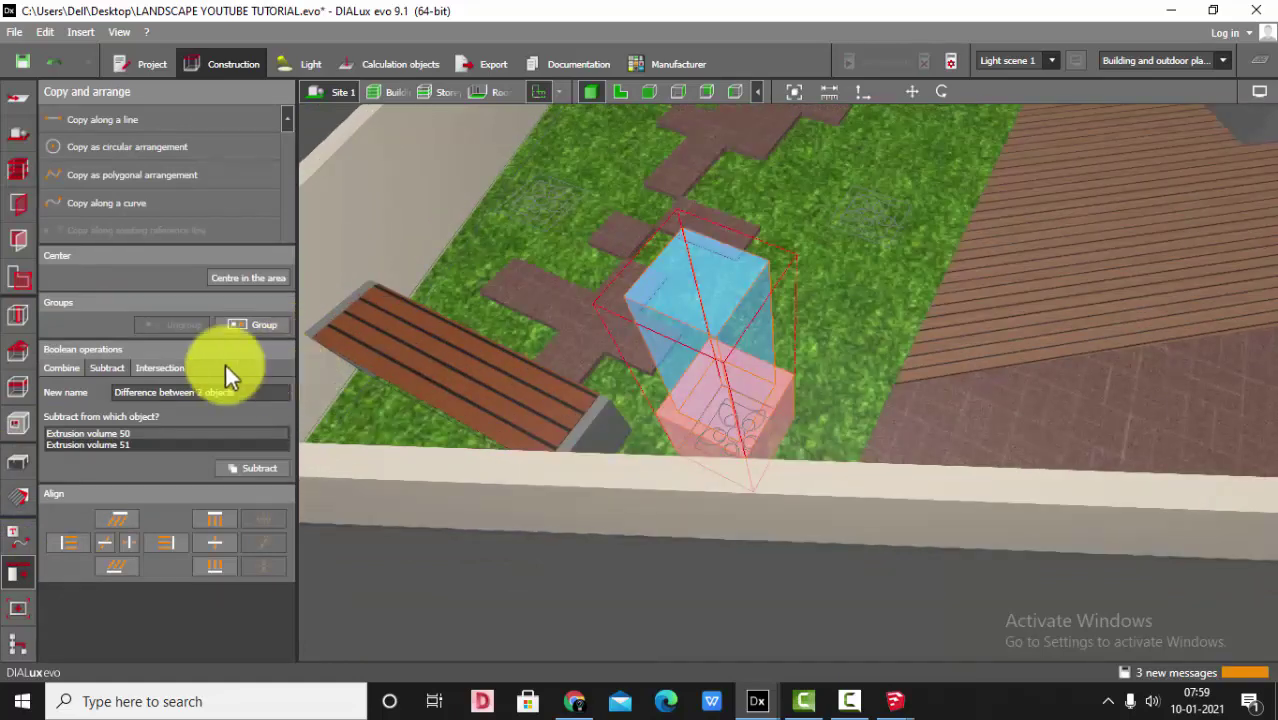
pyautogui.click(117, 366)
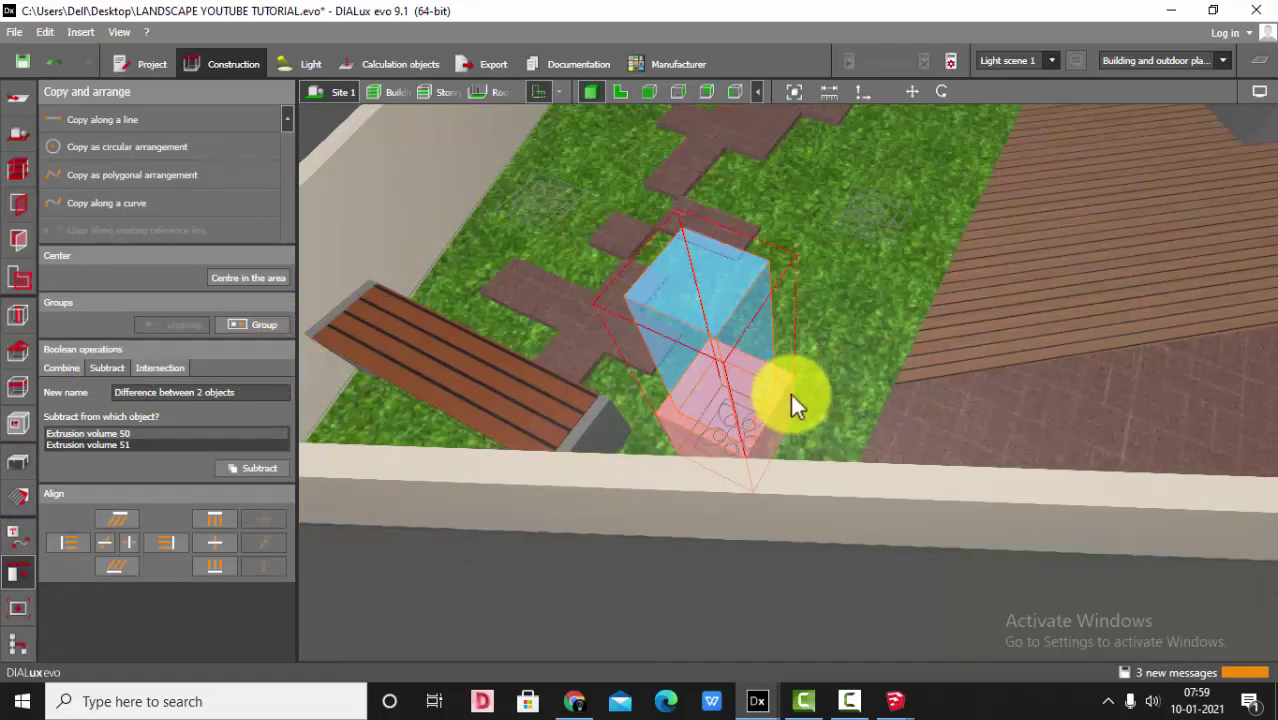
pyautogui.scroll(3, 786, 392)
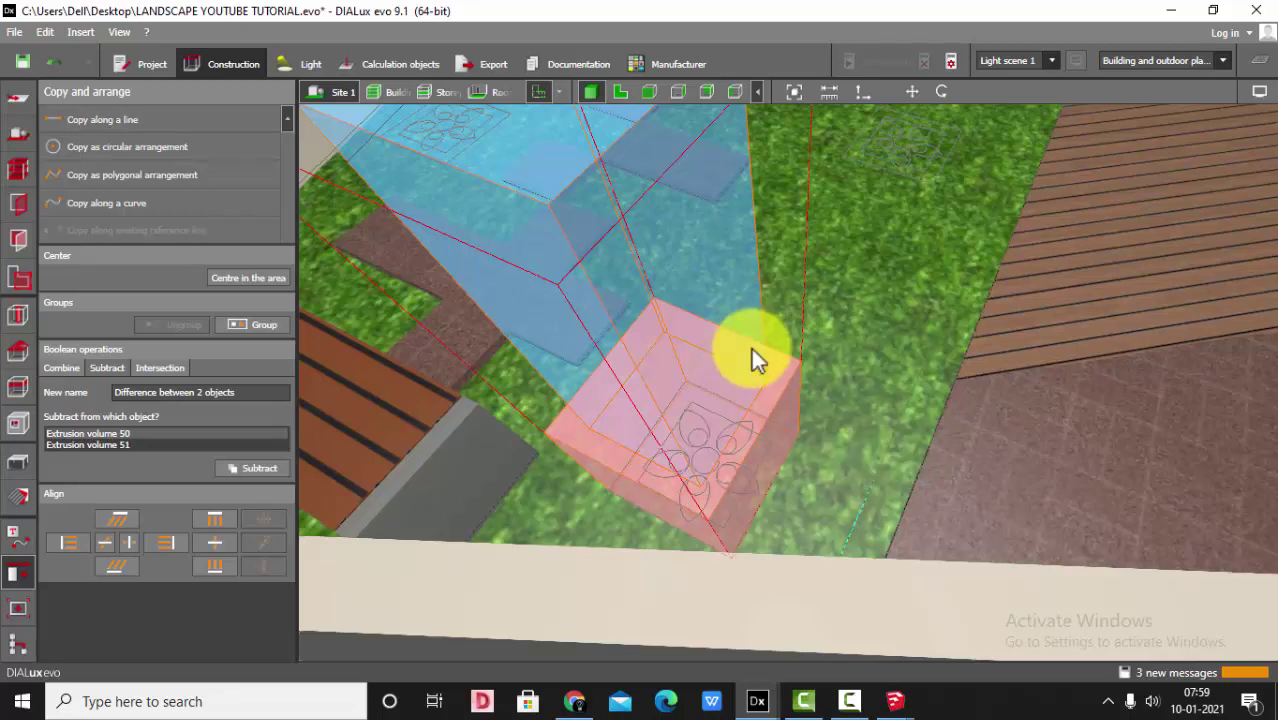
pyautogui.scroll(-2, 749, 376)
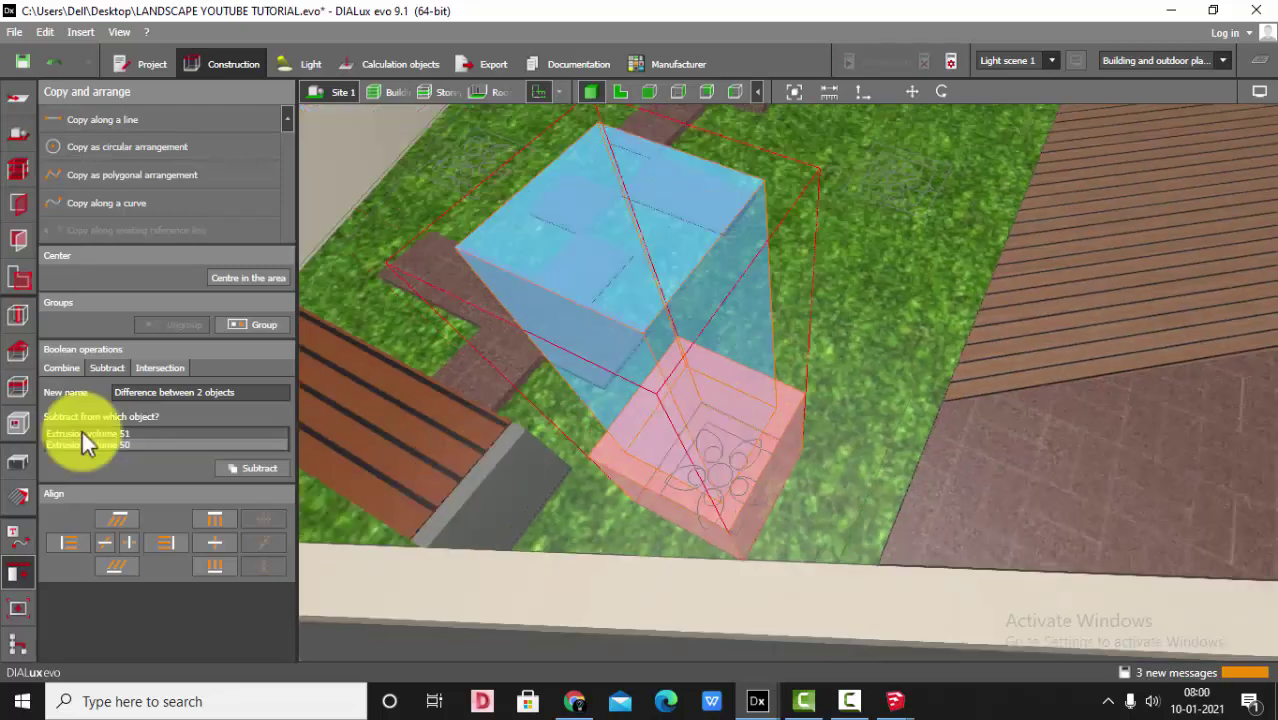
pyautogui.click(82, 431)
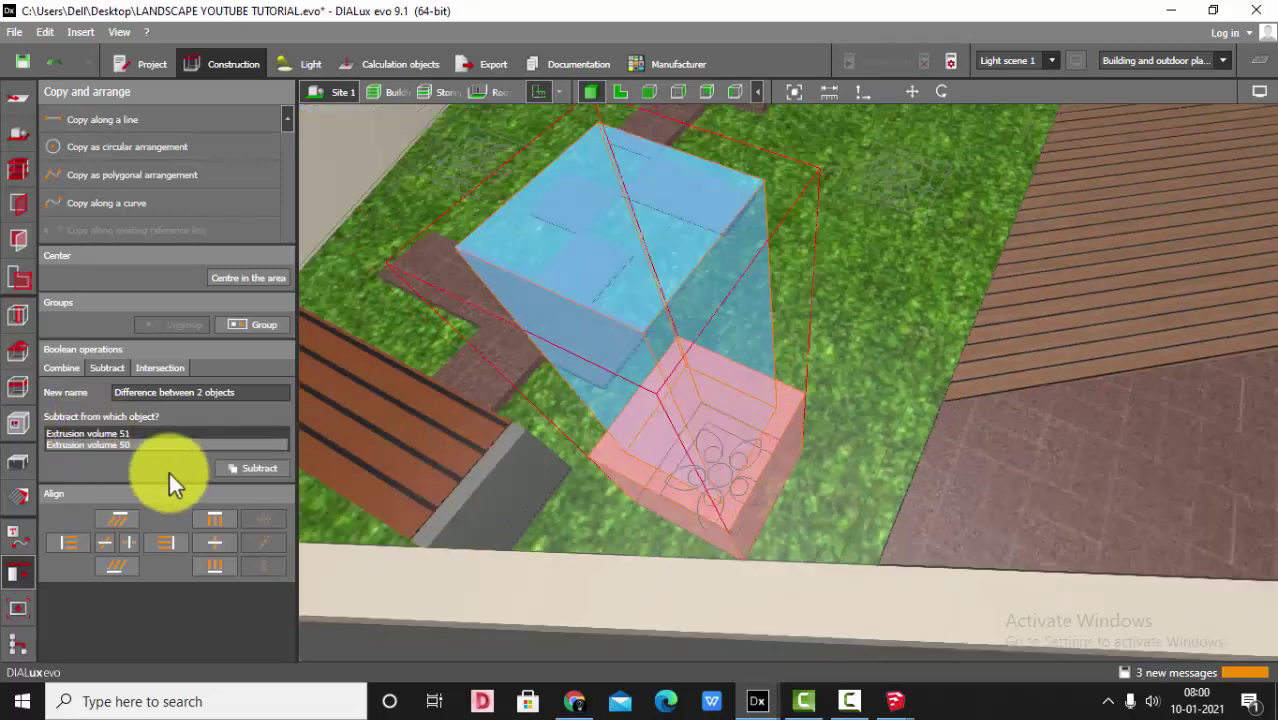
pyautogui.click(229, 465)
pyautogui.scroll(-3, 714, 295)
pyautogui.scroll(-2, 661, 394)
pyautogui.click(660, 375)
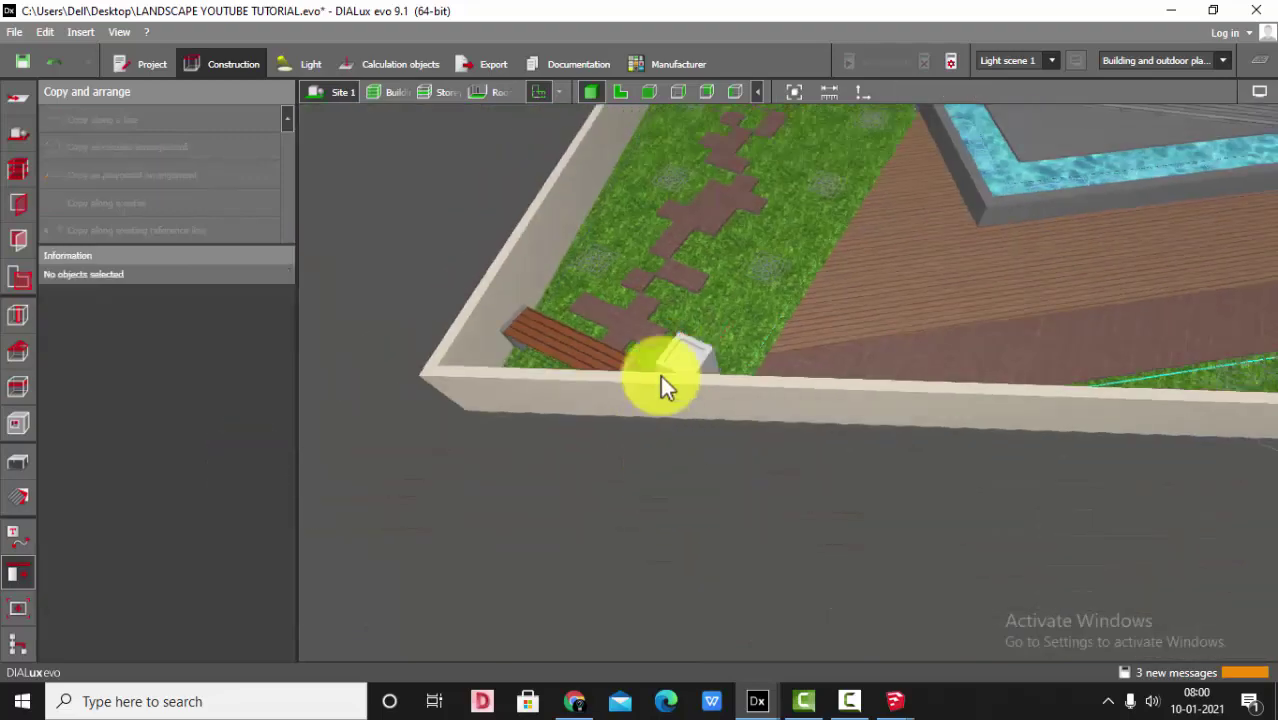
# Set the height of the hollowed planter to 0.3 m
pyautogui.scroll(2, 660, 375)
pyautogui.moveTo(711, 394); pyautogui.dragTo(400, 250, button='right')
pyautogui.scroll(4, 900, 219)
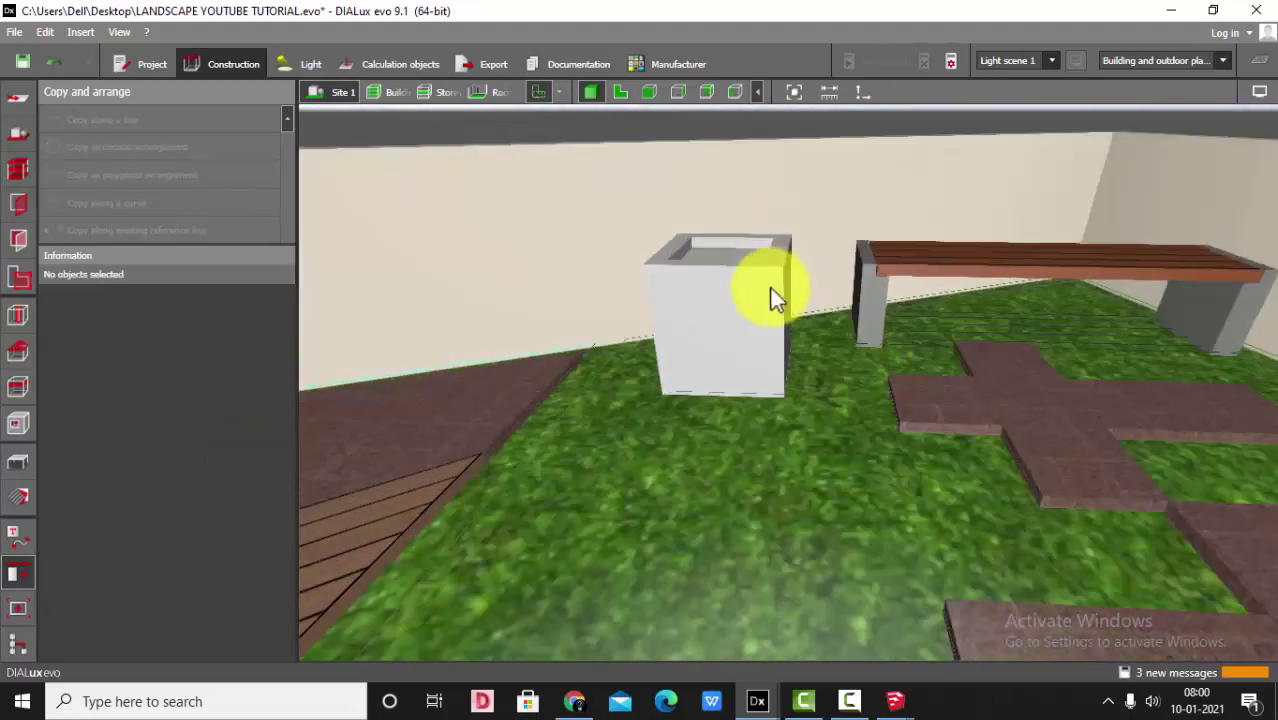
pyautogui.click(688, 336)
pyautogui.click(18, 461)
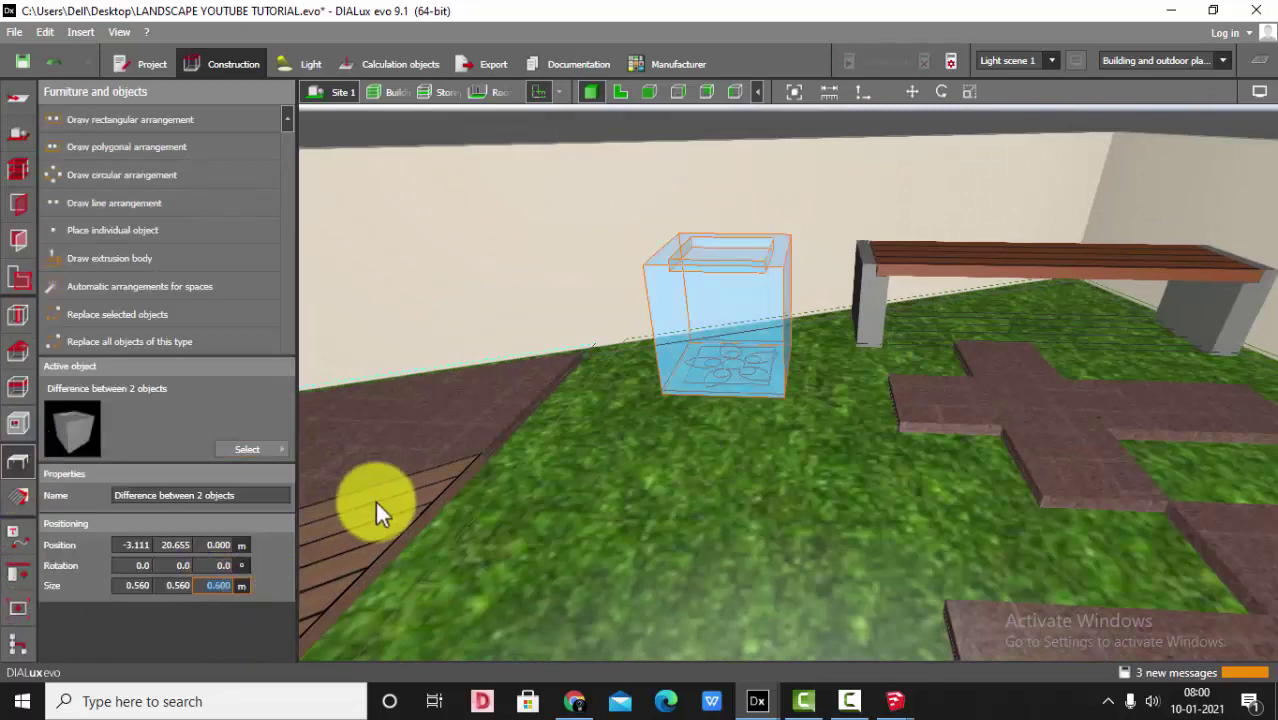
pyautogui.press('BackSpace')
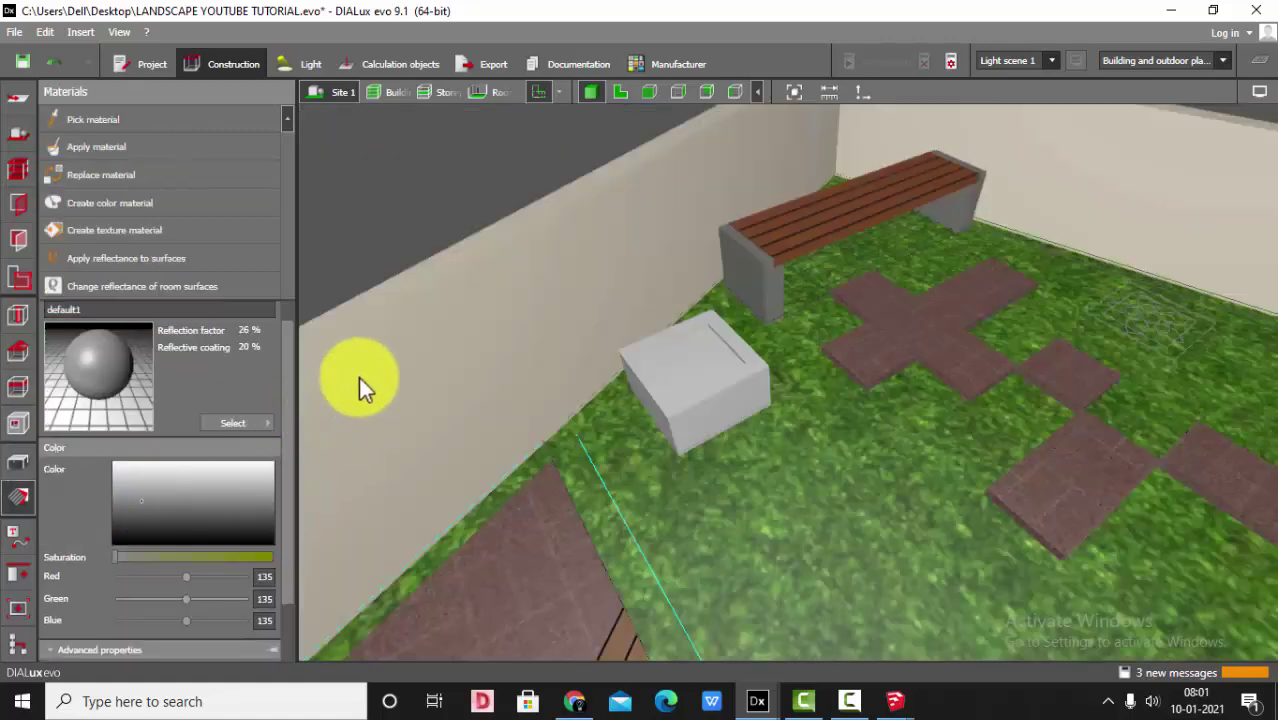
# Pick the boundary wall's material, change its colour to RGB 117, 110, 104, and replace the planter's material with it
pyautogui.click(358, 376)
pyautogui.moveTo(128, 499)
pyautogui.mouseDown()
pyautogui.moveTo(125, 488)
pyautogui.moveTo(125, 504)
pyautogui.mouseUp()
pyautogui.click(111, 174)
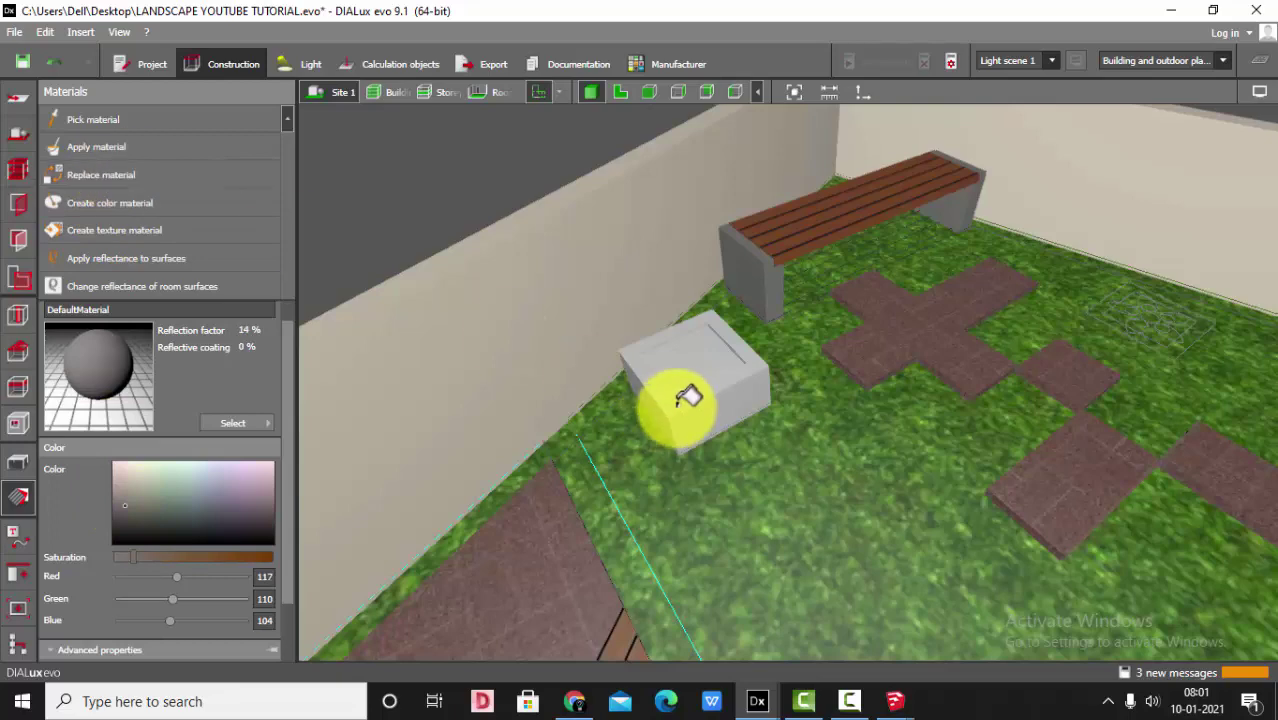
pyautogui.click(676, 409)
# Apply the Grass material to the planter's recess and replace it there with the leafy green texture material
pyautogui.click(726, 504)
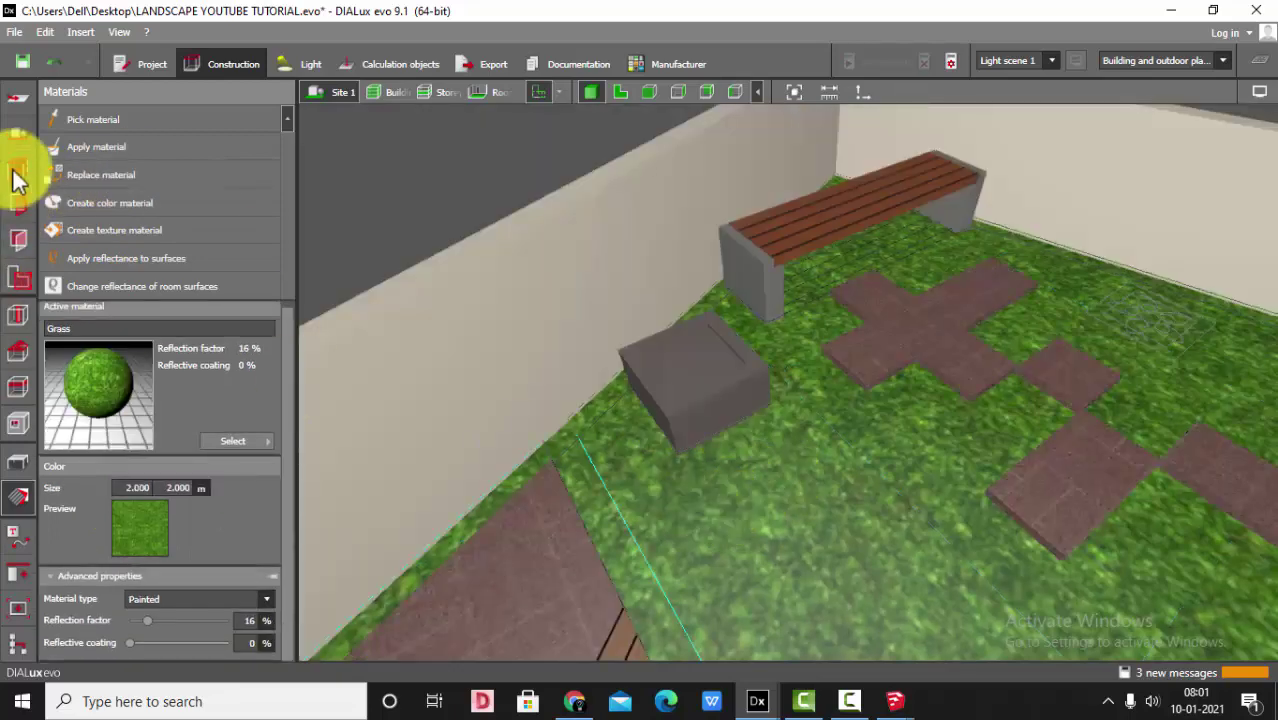
pyautogui.click(82, 143)
pyautogui.scroll(2, 731, 381)
pyautogui.click(742, 373)
pyautogui.scroll(-3, 679, 379)
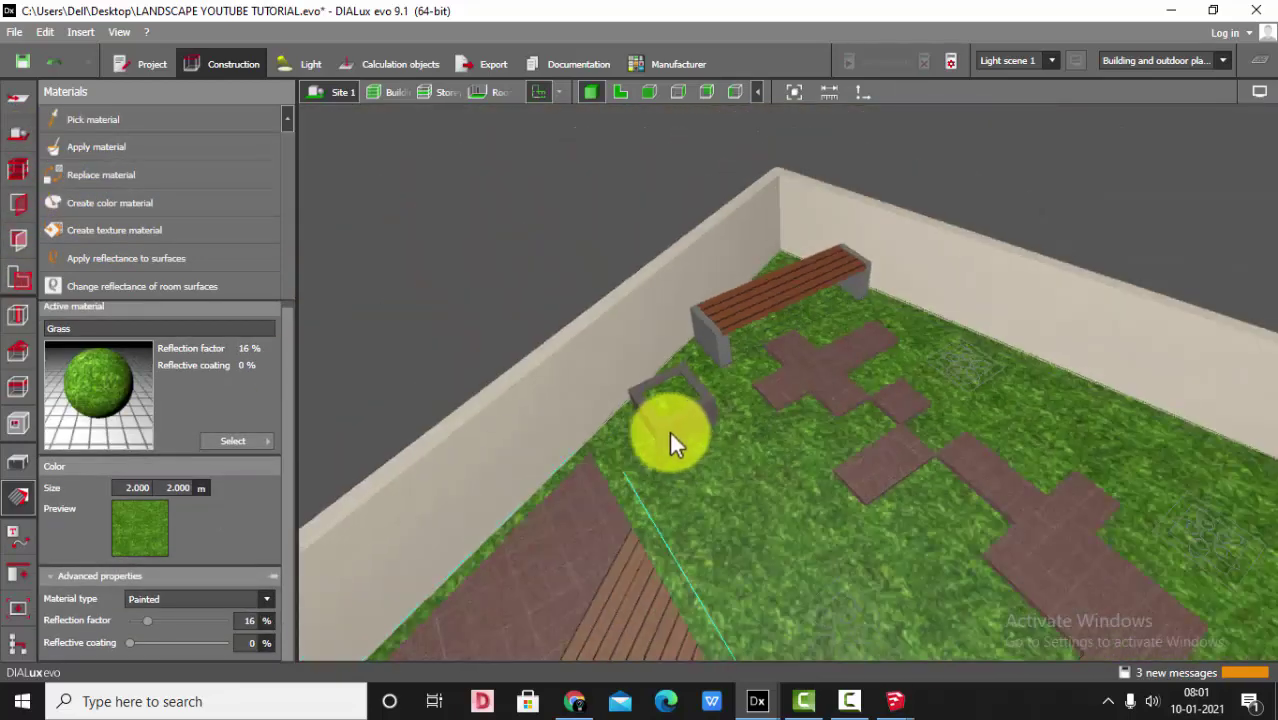
pyautogui.scroll(1, 669, 430)
pyautogui.scroll(-4, 590, 295)
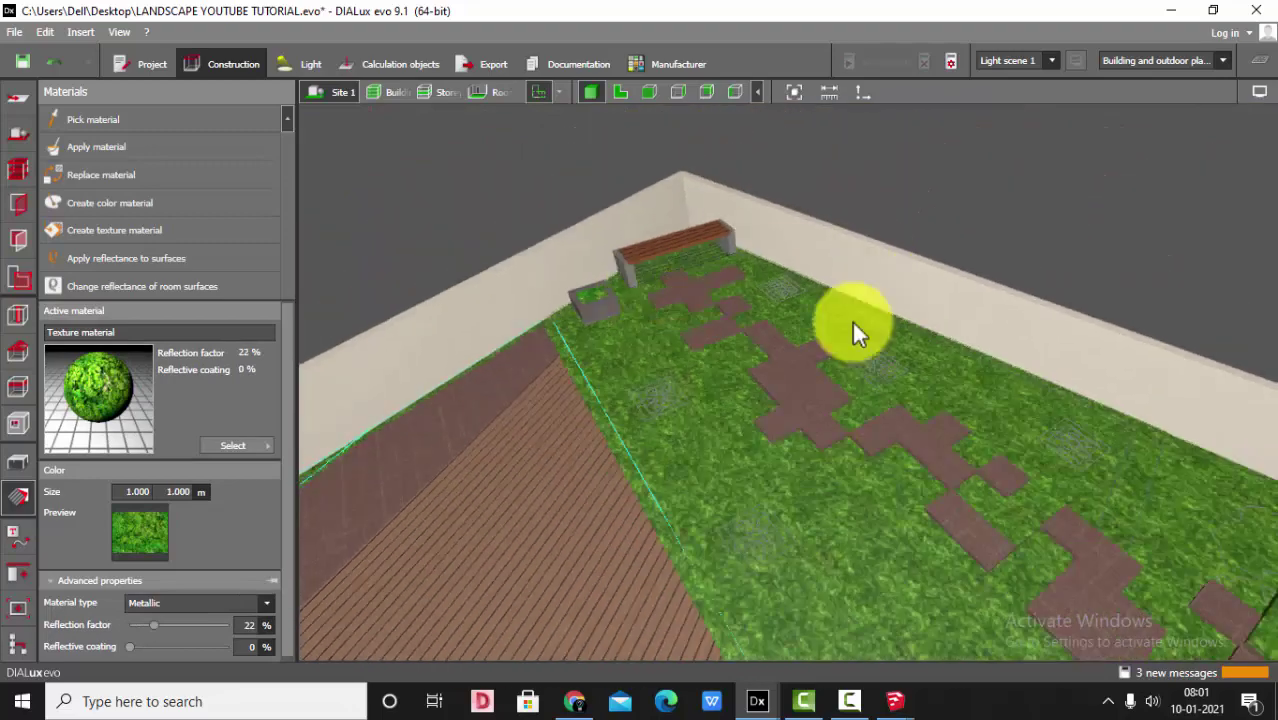
pyautogui.scroll(1, 590, 345)
pyautogui.scroll(-4, 588, 305)
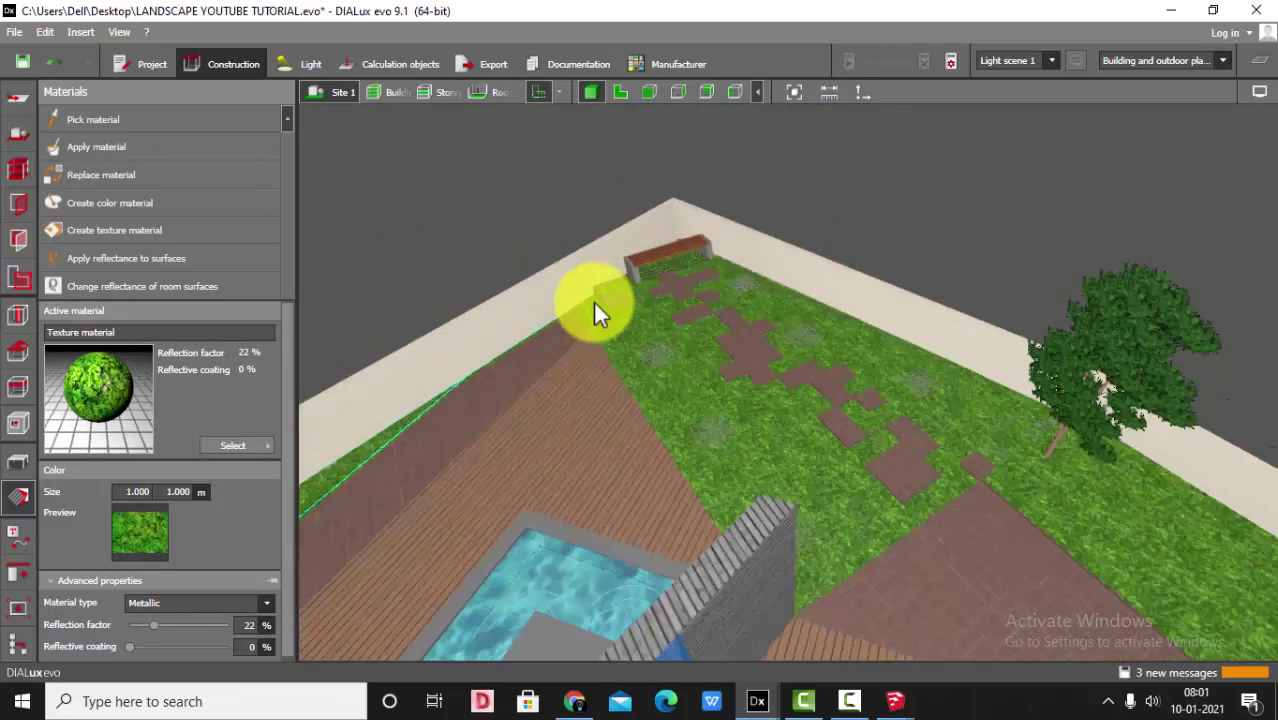
pyautogui.scroll(1, 632, 340)
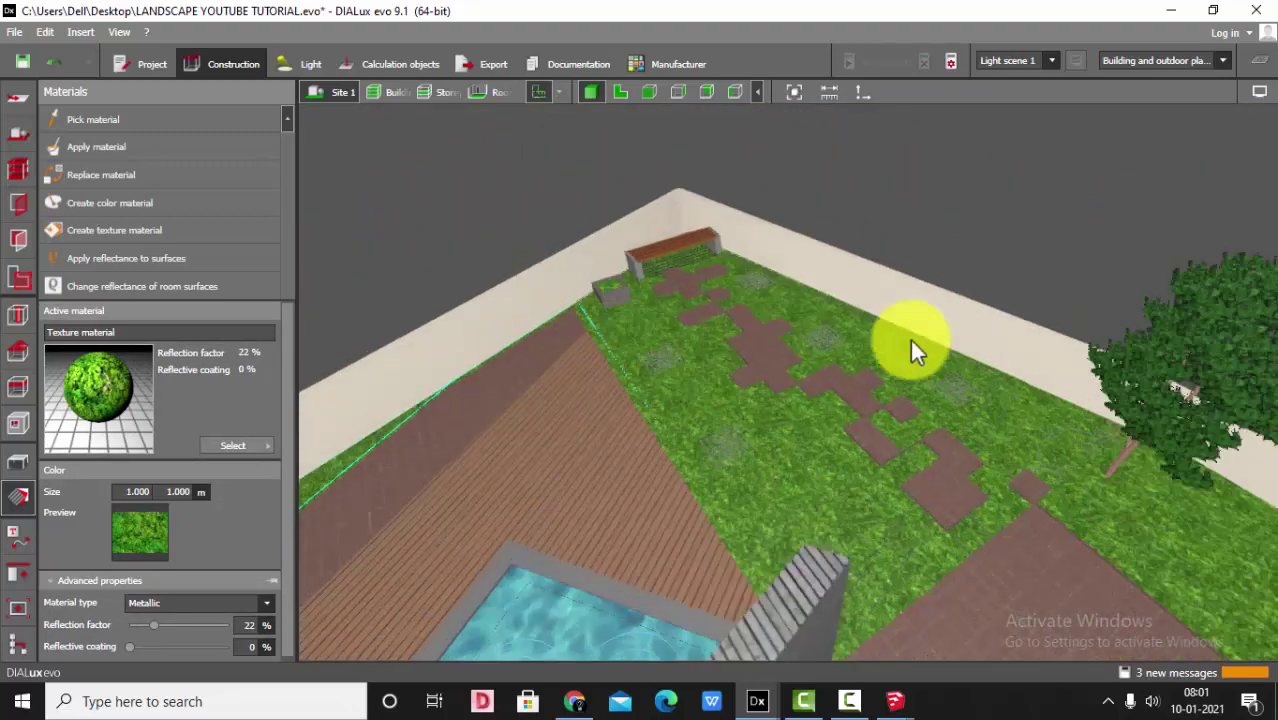
# Copy the planter in plan view onto the other three flower symbols of the lower row, along the deck edge
pyautogui.click(18, 461)
pyautogui.click(622, 297)
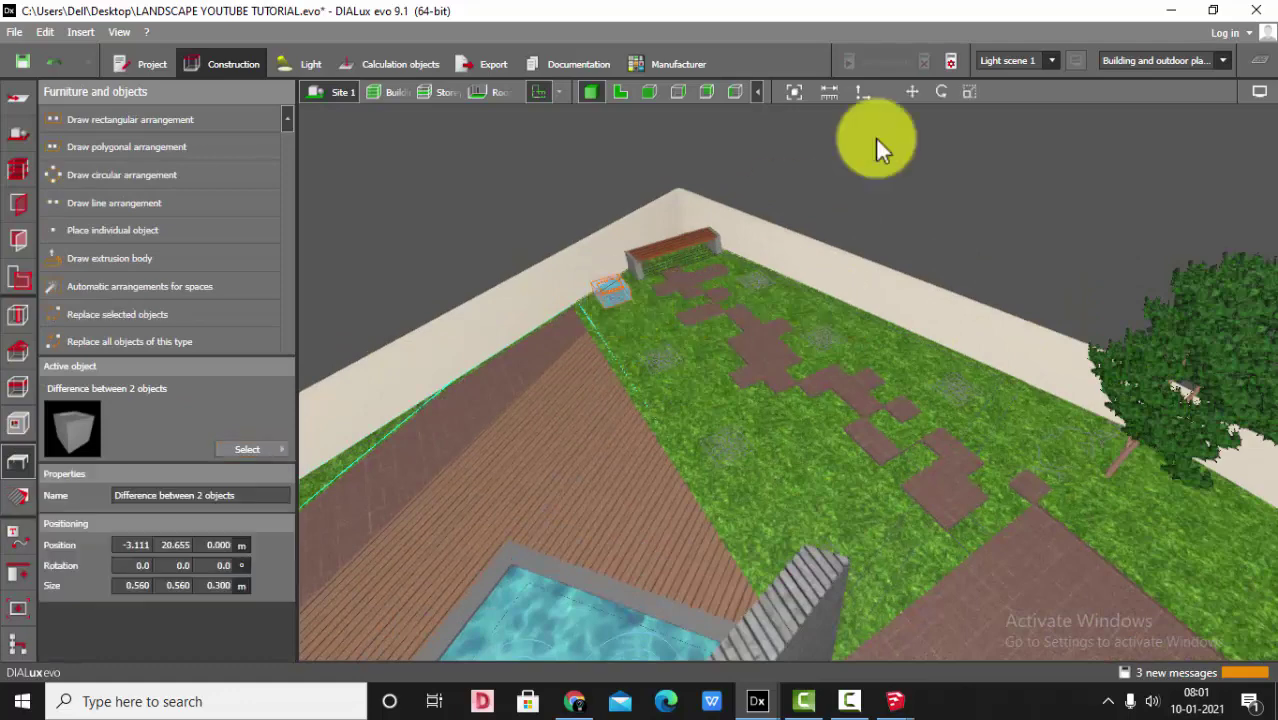
pyautogui.click(912, 92)
pyautogui.click(620, 92)
pyautogui.scroll(-5, 656, 340)
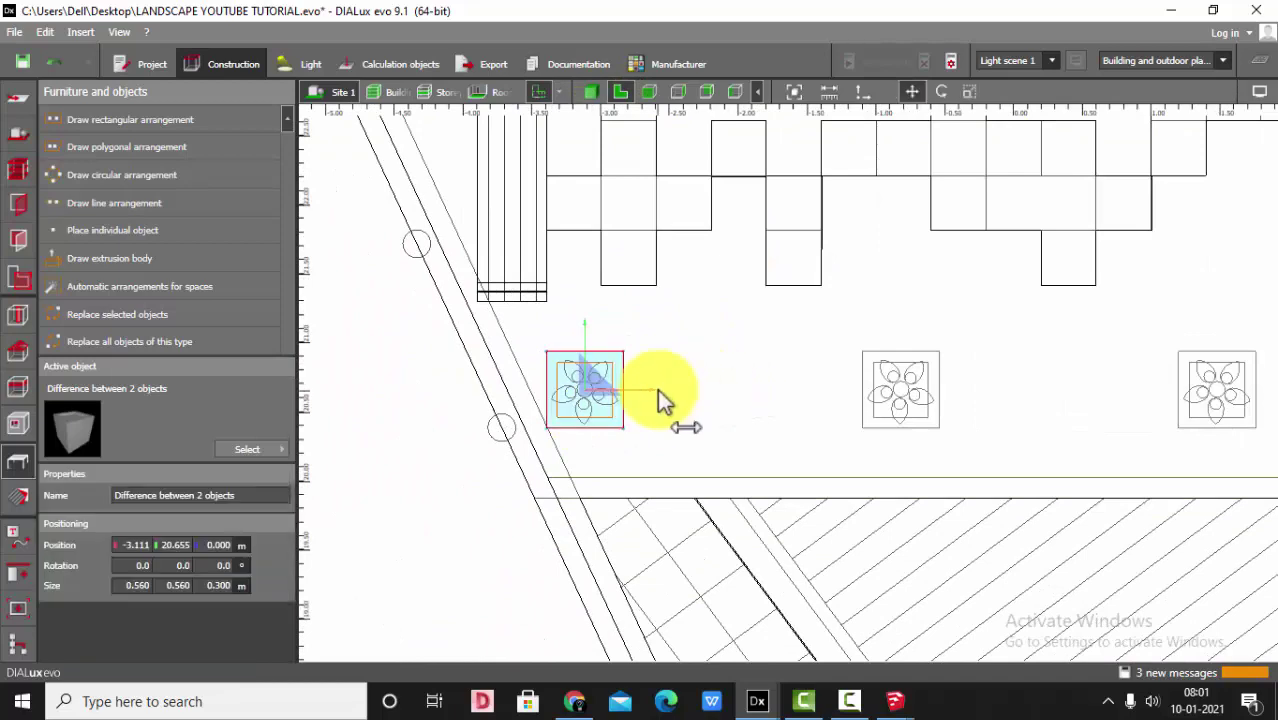
pyautogui.moveTo(652, 389); pyautogui.dragTo(1094, 386)
pyautogui.scroll(-2, 636, 390)
pyautogui.click(618, 392)
pyautogui.scroll(-3, 861, 392)
pyautogui.click(700, 390)
pyautogui.scroll(1, 700, 390)
pyautogui.moveTo(667, 397); pyautogui.dragTo(1165, 394)
pyautogui.scroll(3, 979, 420)
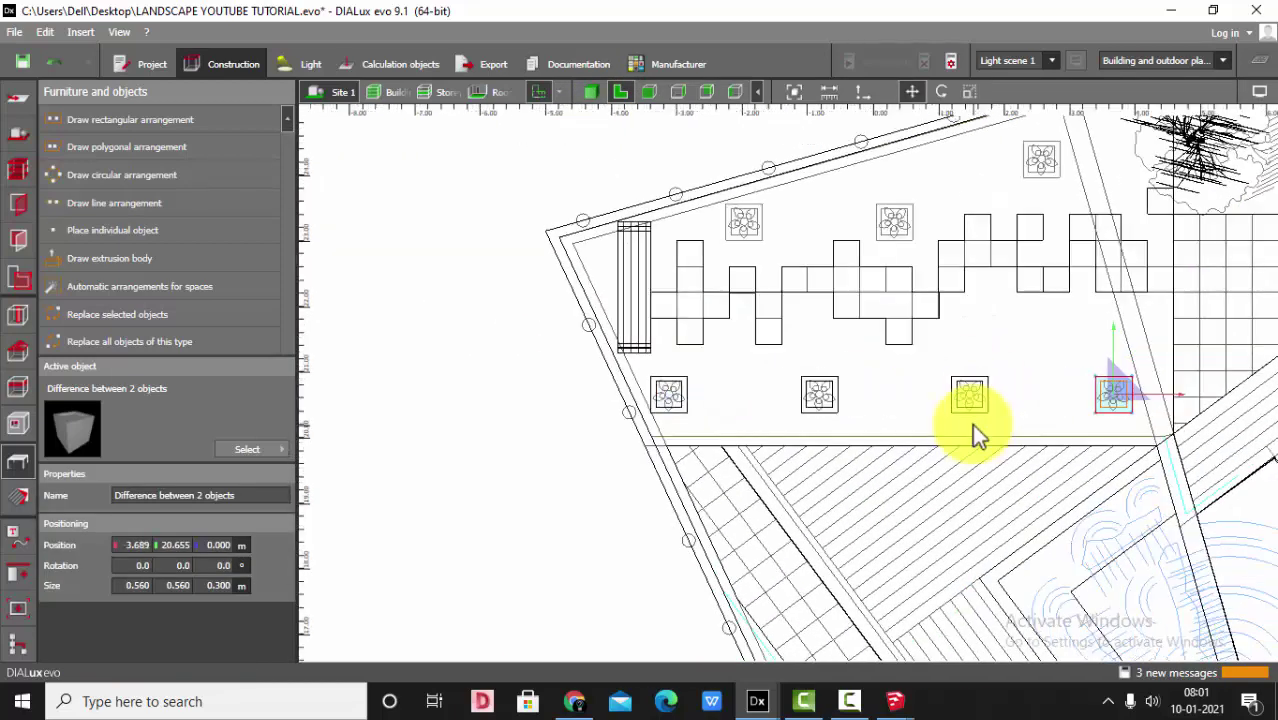
# Copy planters onto the three flower symbols of the upper row near the boundary wall and check them in 3D
pyautogui.moveTo(1125, 483); pyautogui.dragTo(1041, 194)
pyautogui.scroll(3, 1045, 214)
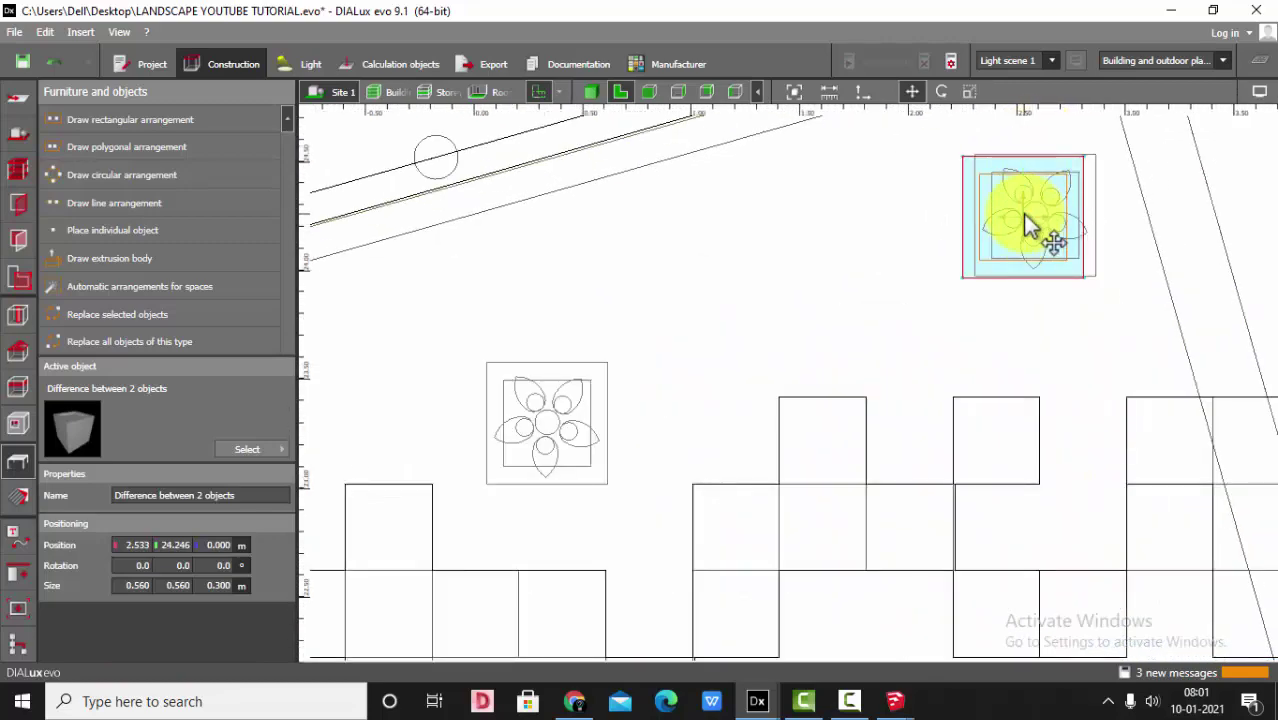
pyautogui.scroll(-1, 1027, 314)
pyautogui.keyDown('ctrl'); pyautogui.moveTo(1038, 255); pyautogui.dragTo(548, 376); pyautogui.keyUp('ctrl')
pyautogui.scroll(-4, 915, 381)
pyautogui.scroll(3, 844, 376)
pyautogui.scroll(-1, 589, 365)
pyautogui.click(591, 92)
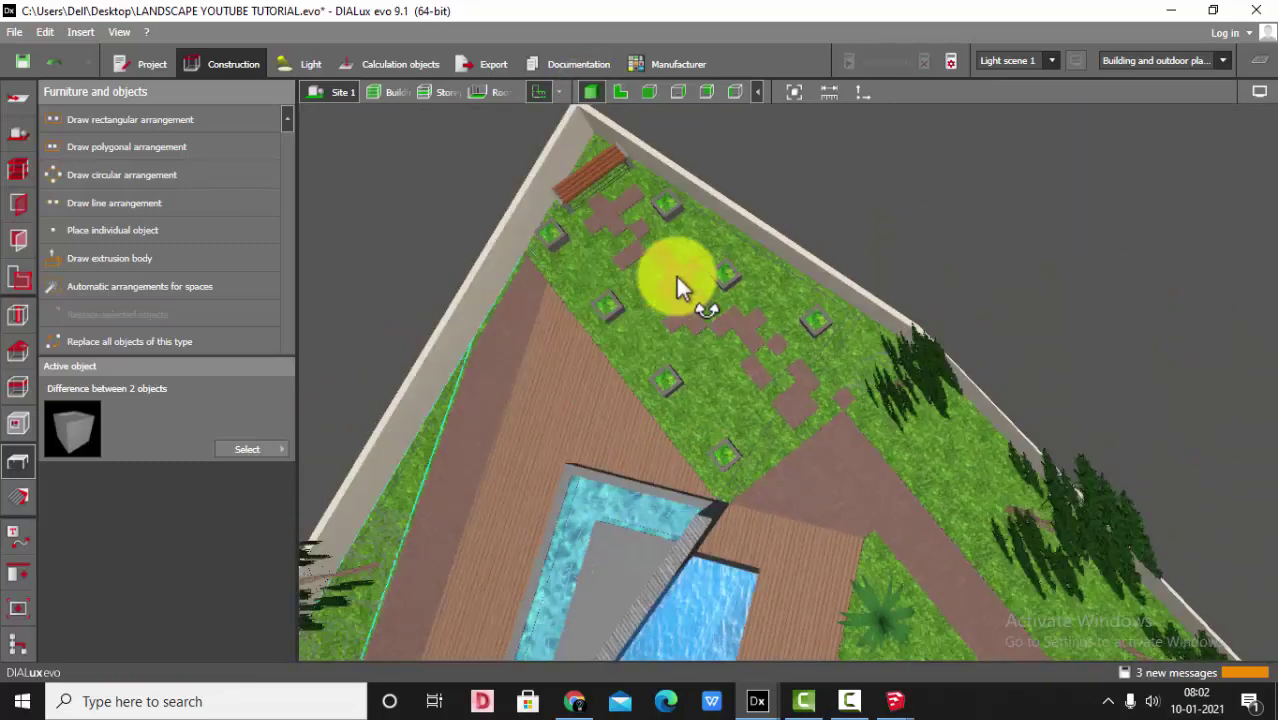
pyautogui.moveTo(676, 277); pyautogui.dragTo(822, 355)
pyautogui.scroll(3, 920, 308)
# Switch to the browser and download the Strelitzia bird of paradise plant from 3D Warehouse as a SketchUp 2017 model
pyautogui.click(574, 701)
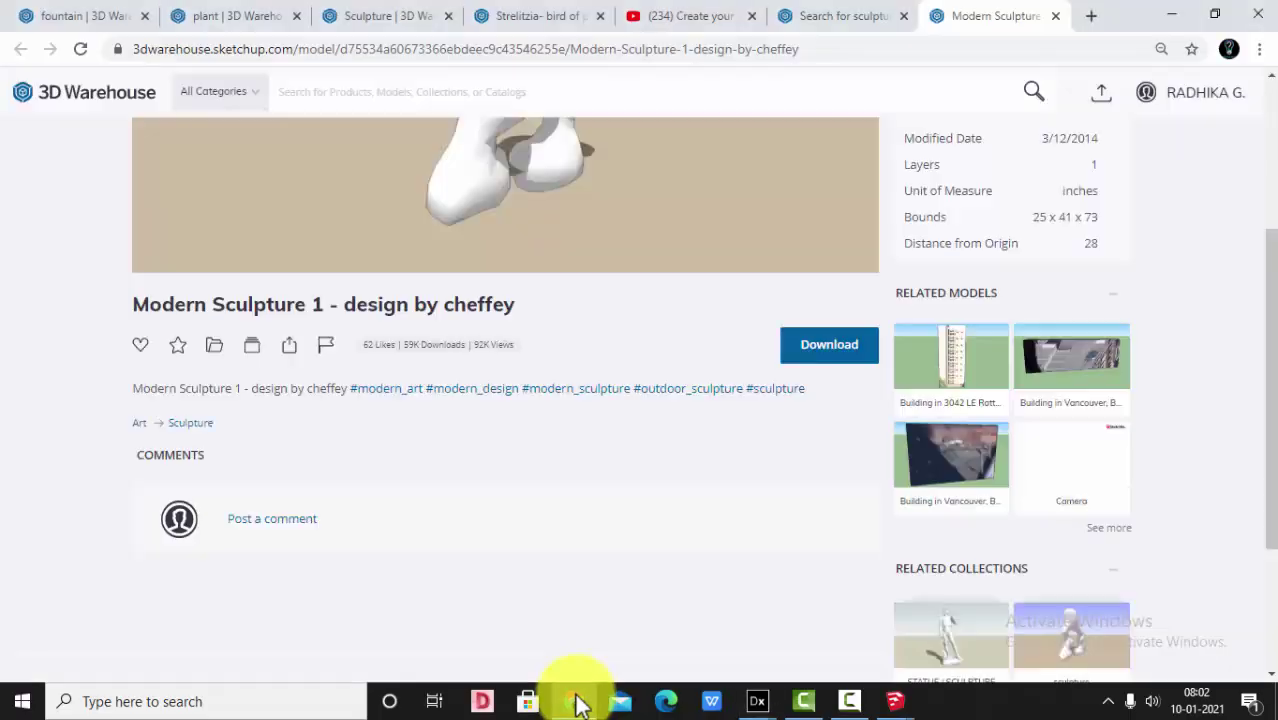
pyautogui.click(538, 12)
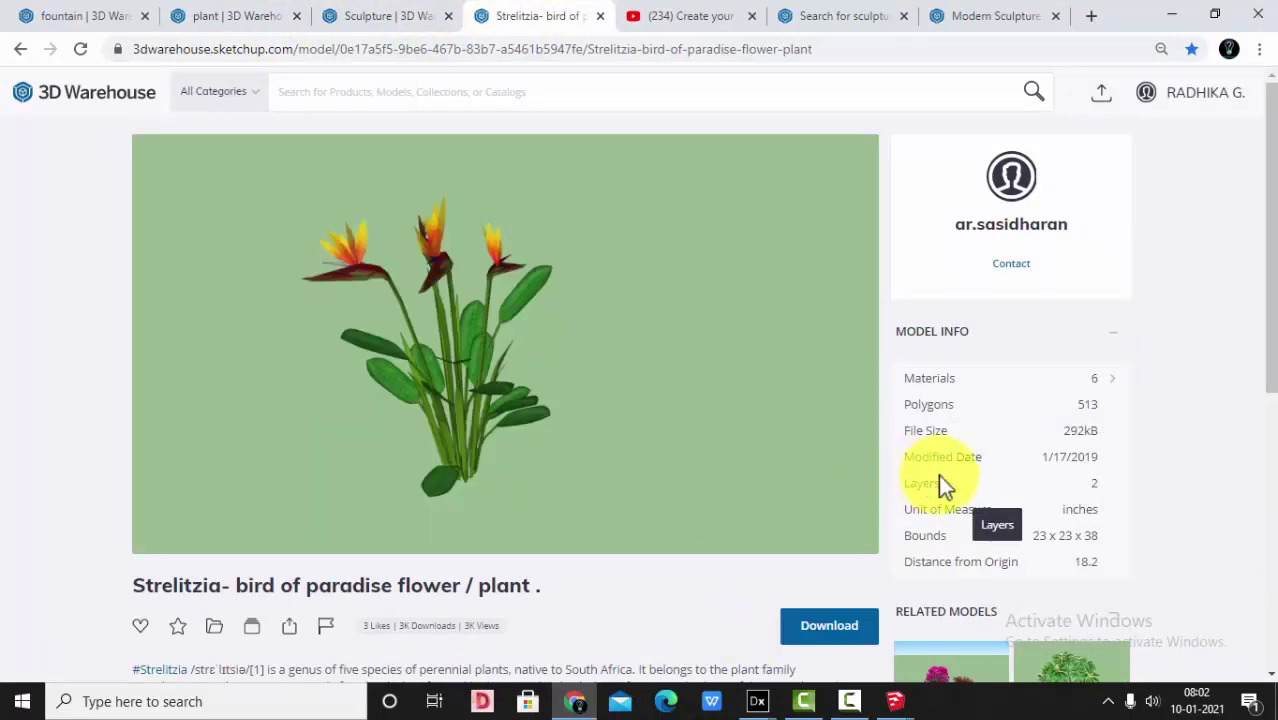
pyautogui.moveTo(783, 521)
pyautogui.scroll(-4, 783, 521)
pyautogui.click(822, 260)
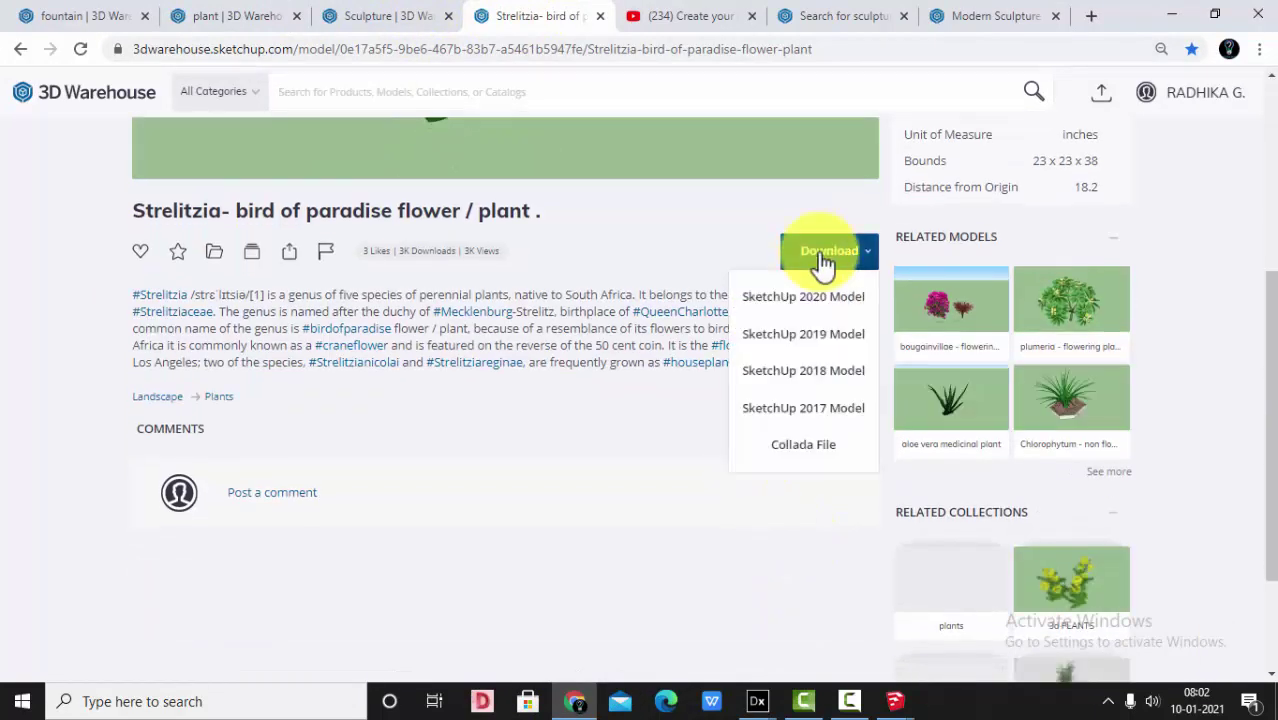
pyautogui.click(809, 410)
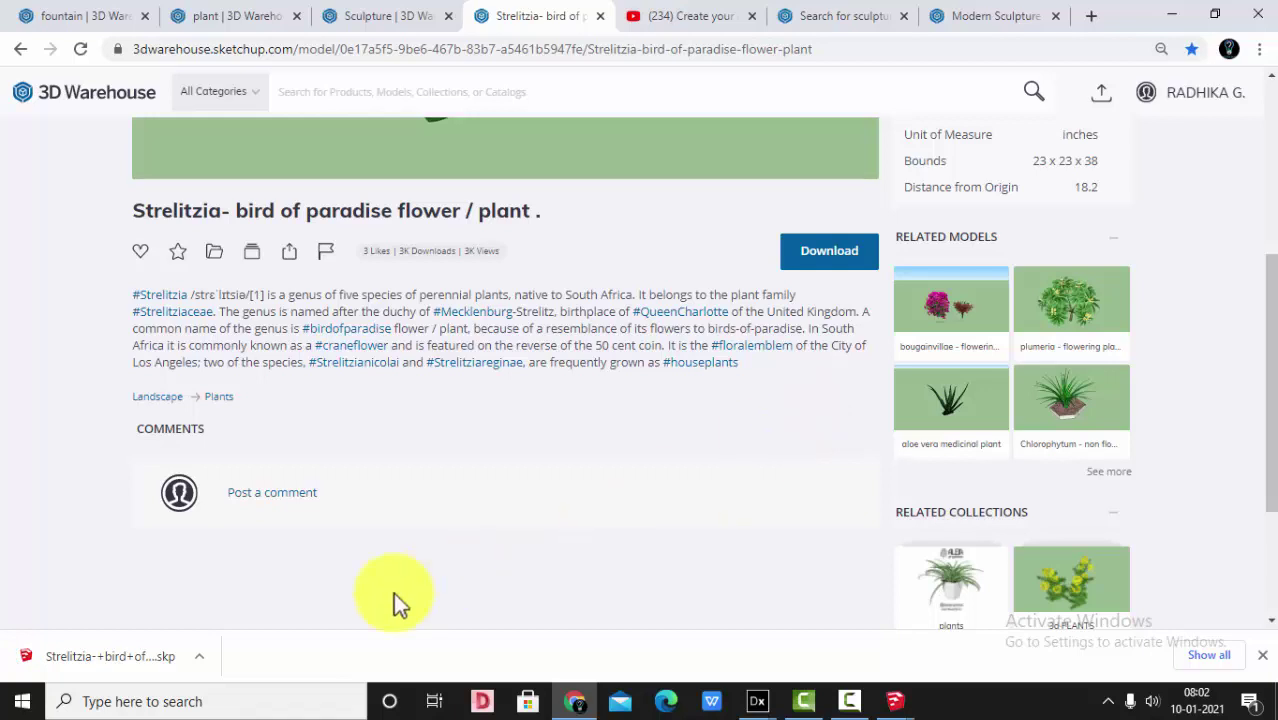
# Open the downloaded Strelitzia file in SketchUp, select the plant and fit the whole model in view
pyautogui.click(86, 662)
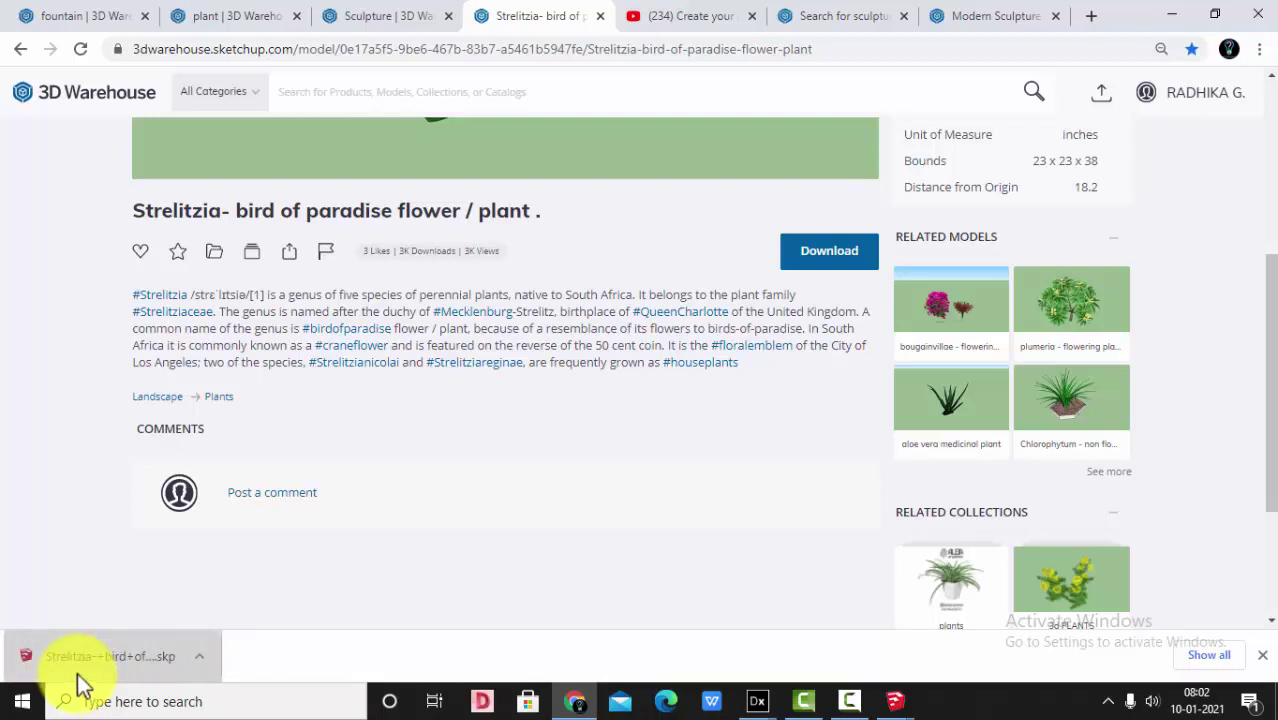
pyautogui.click(168, 657)
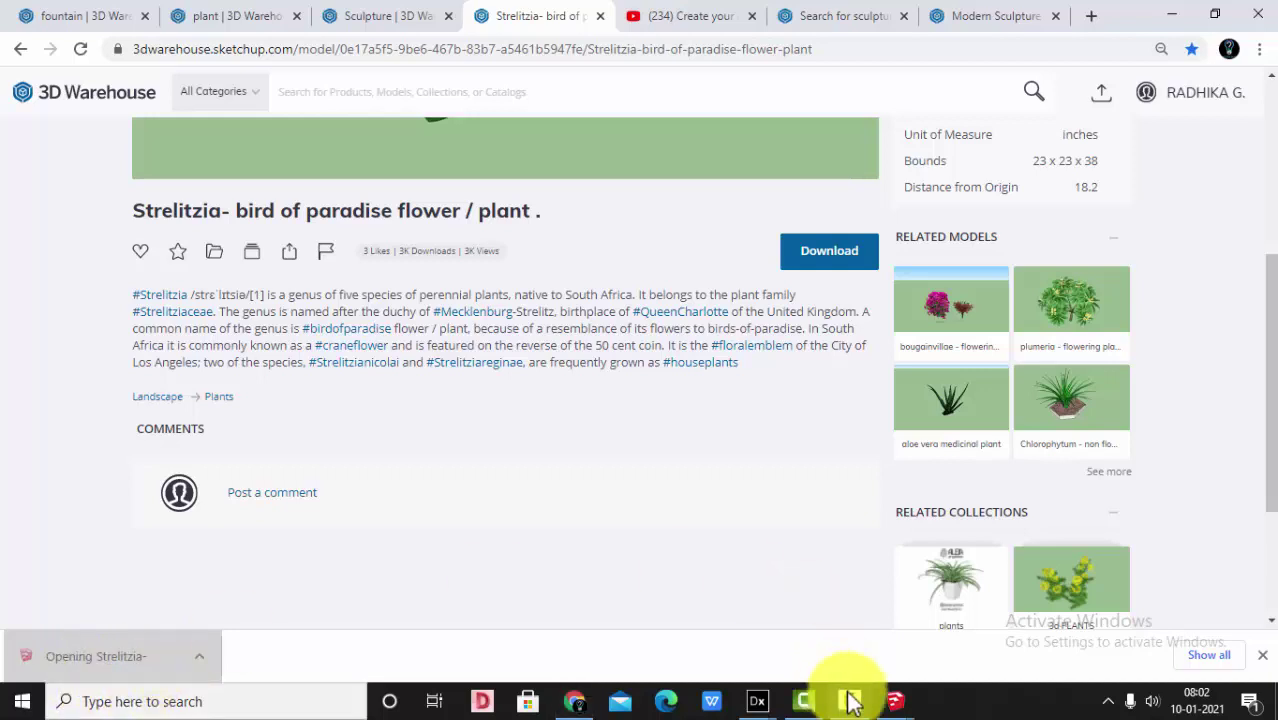
pyautogui.moveTo(900, 698)
pyautogui.click(1148, 595)
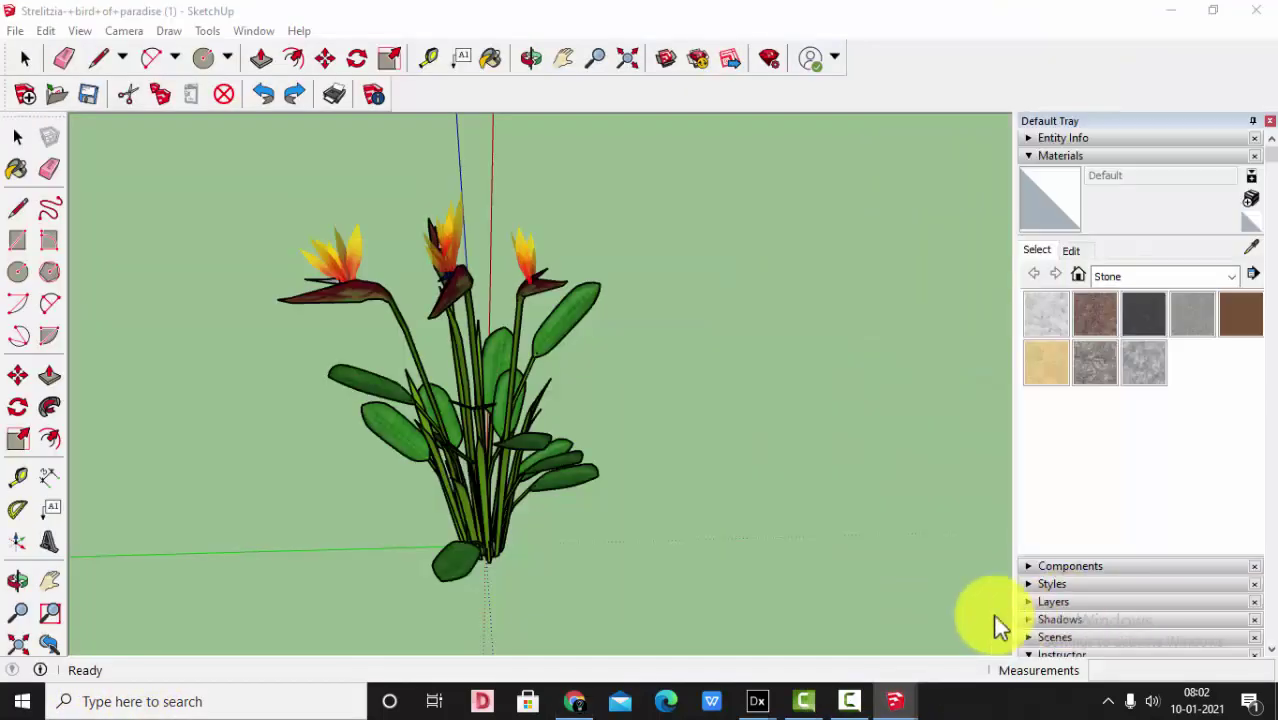
pyautogui.click(562, 400)
pyautogui.scroll(-3, 615, 410)
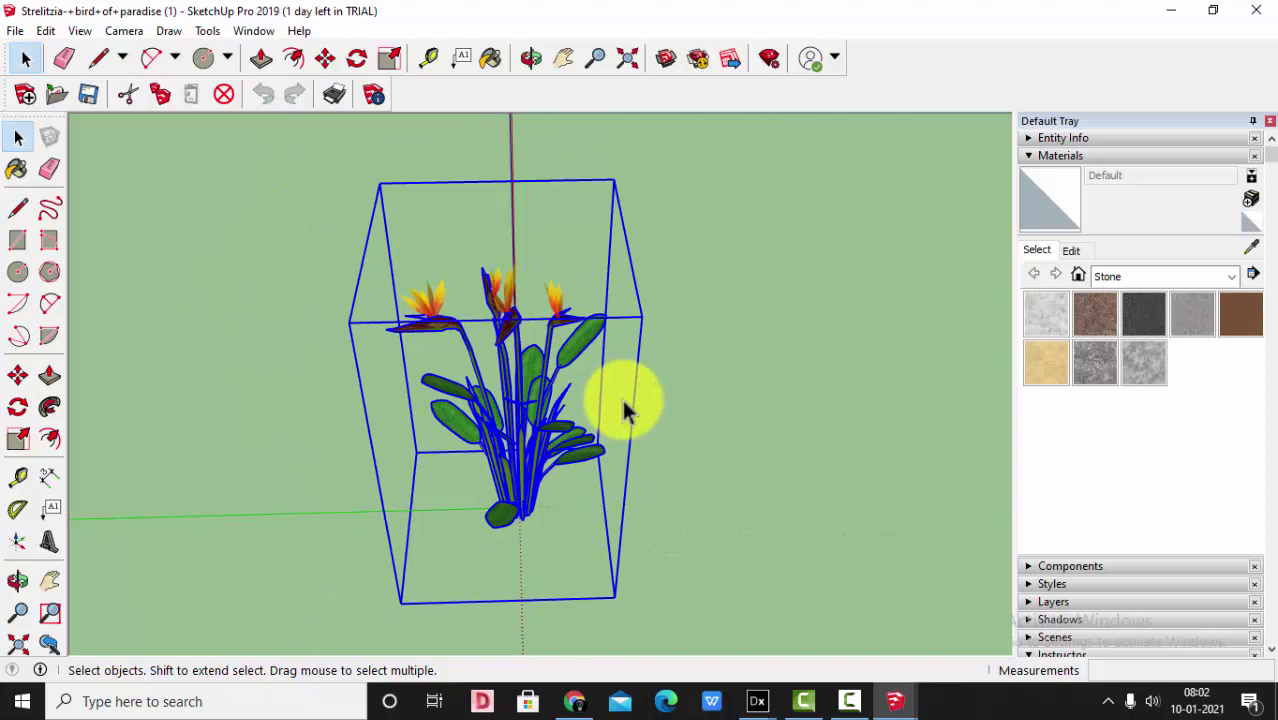
pyautogui.click(624, 64)
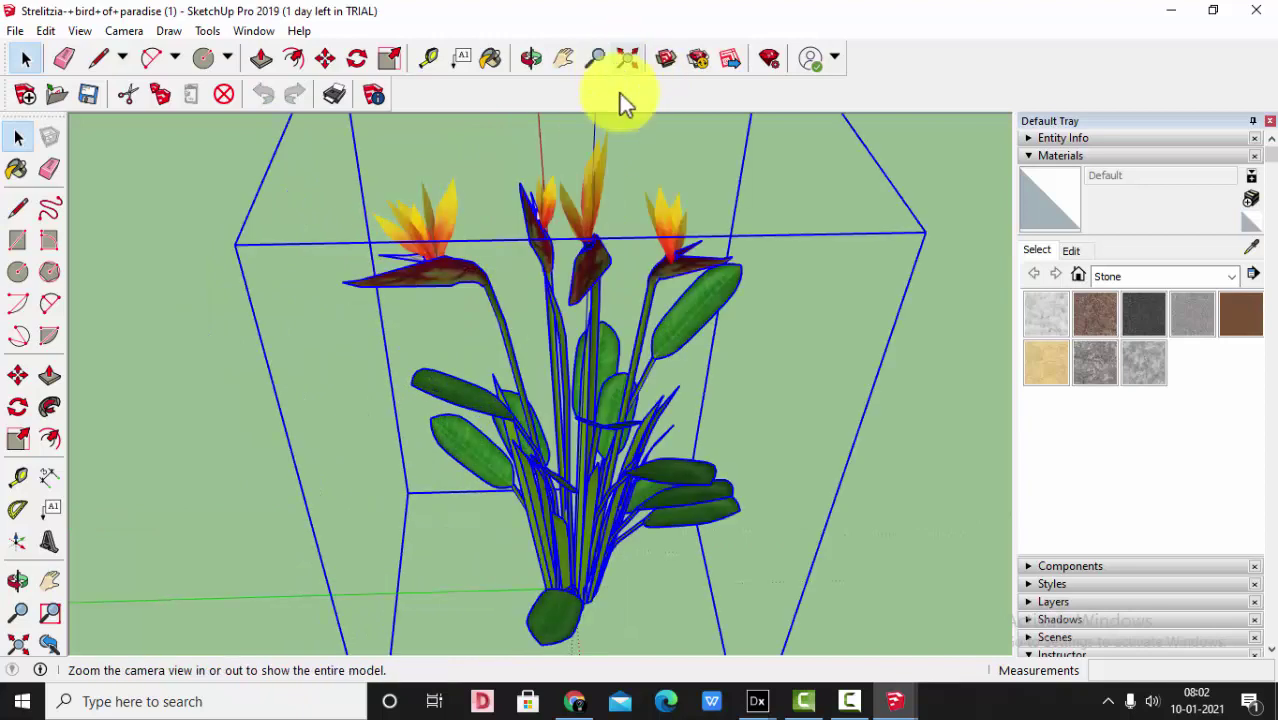
# Export the plant as a 3DS file named "flower plant" to the Desktop and decline opening the source file as read-only
pyautogui.click(15, 31)
pyautogui.moveTo(208, 345)
pyautogui.click(390, 340)
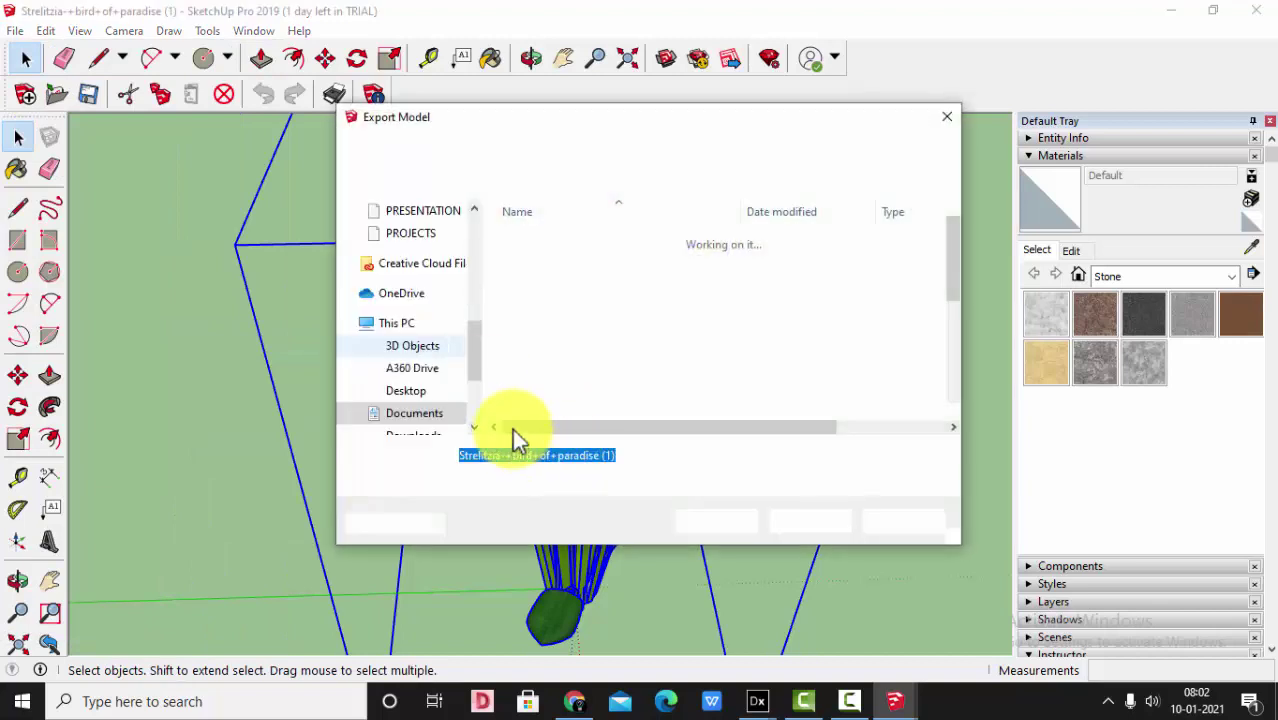
pyautogui.click(418, 394)
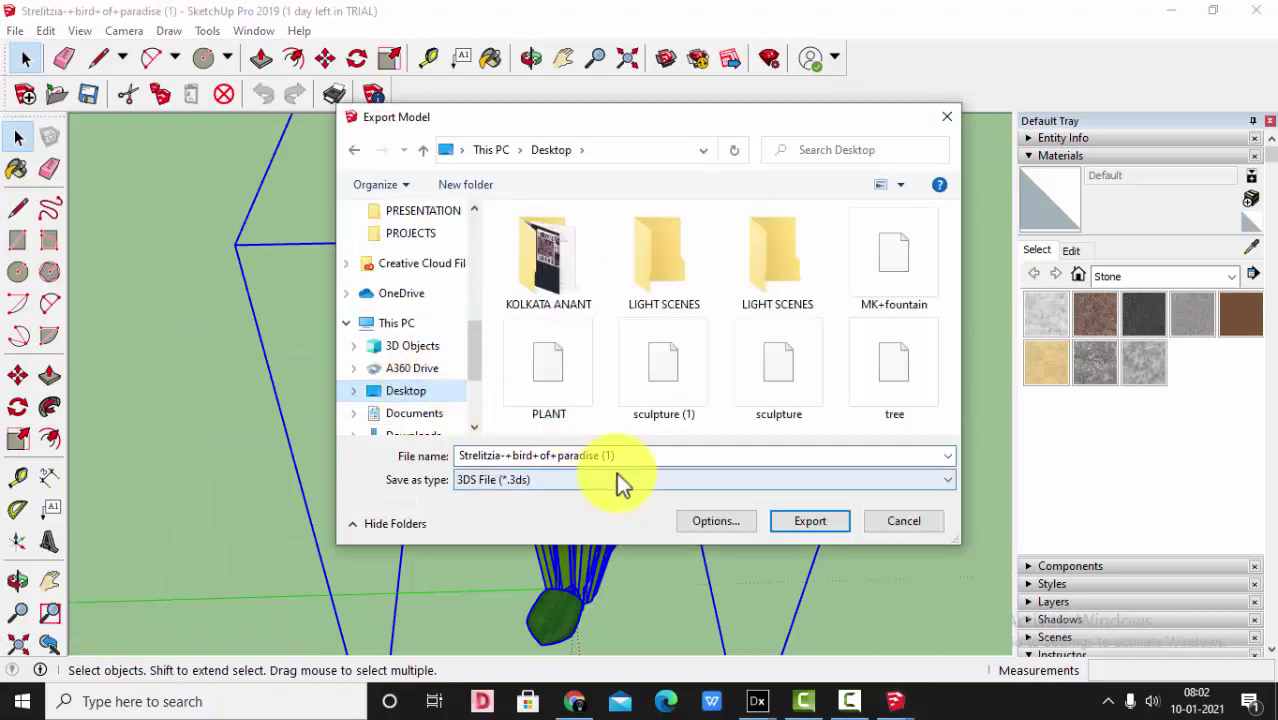
pyautogui.tripleClick(645, 457)
pyautogui.write('flow')
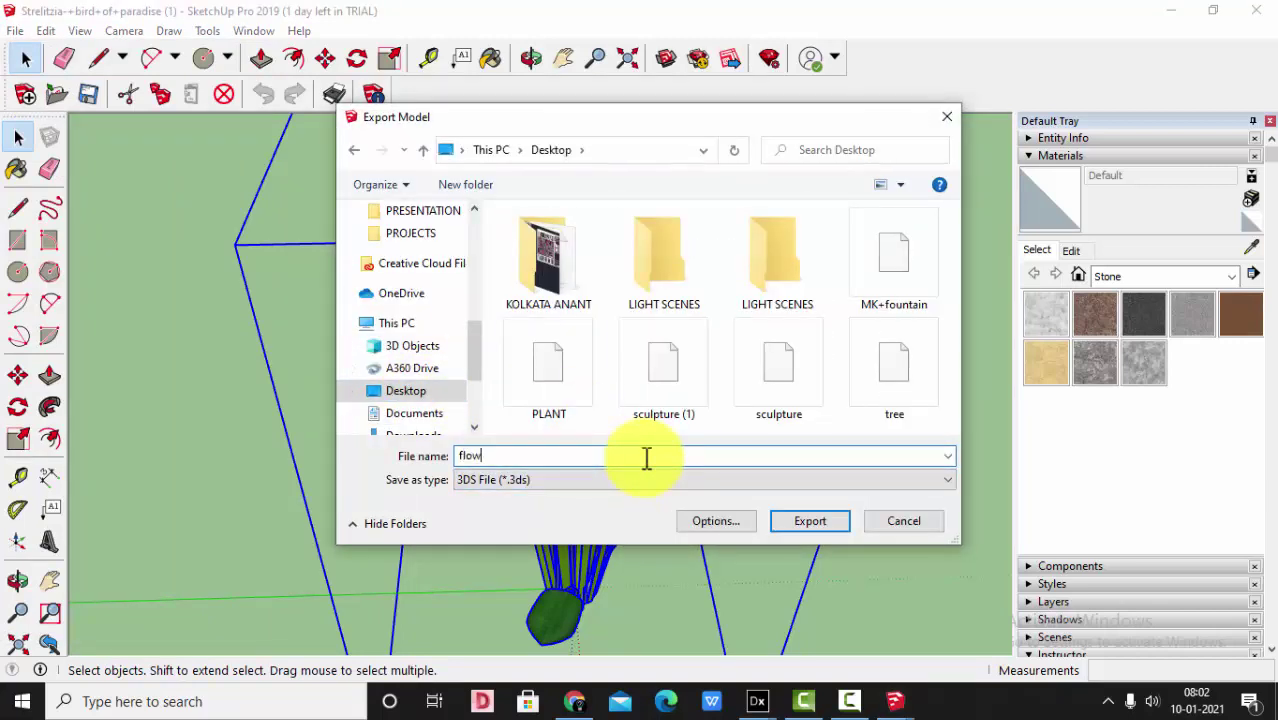
pyautogui.write('er plan')
pyautogui.press('Return')
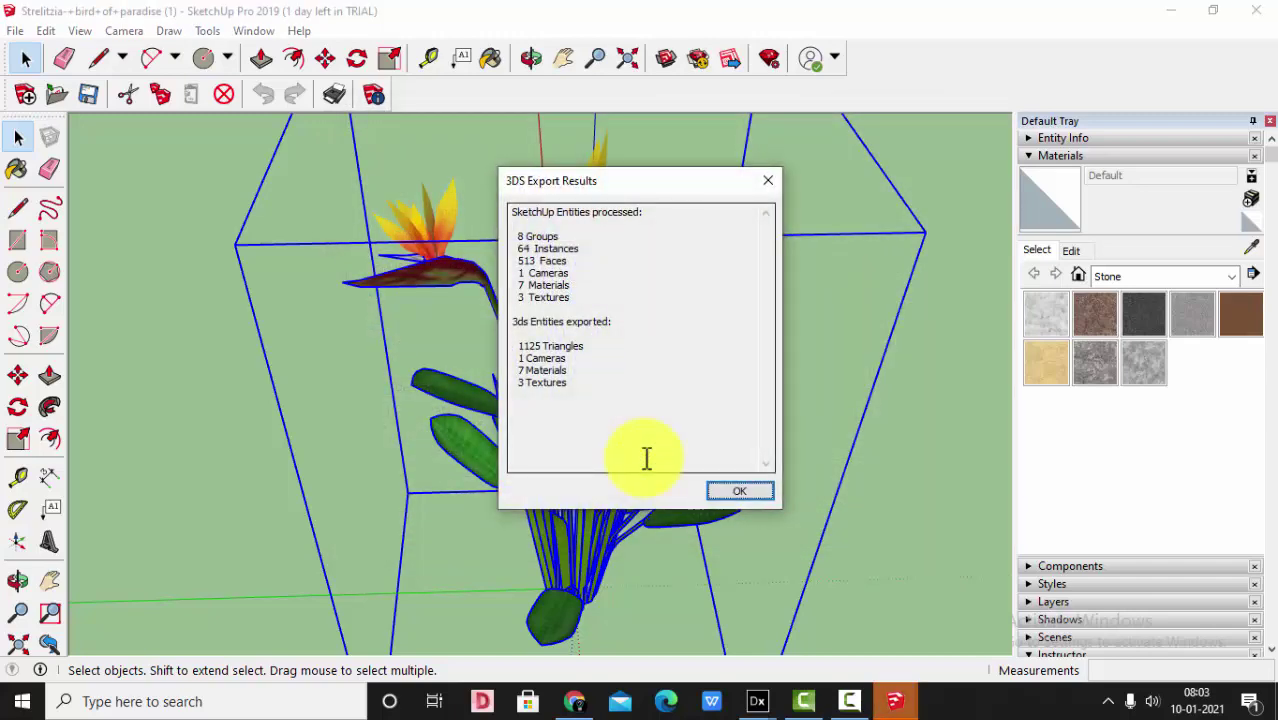
pyautogui.click(769, 180)
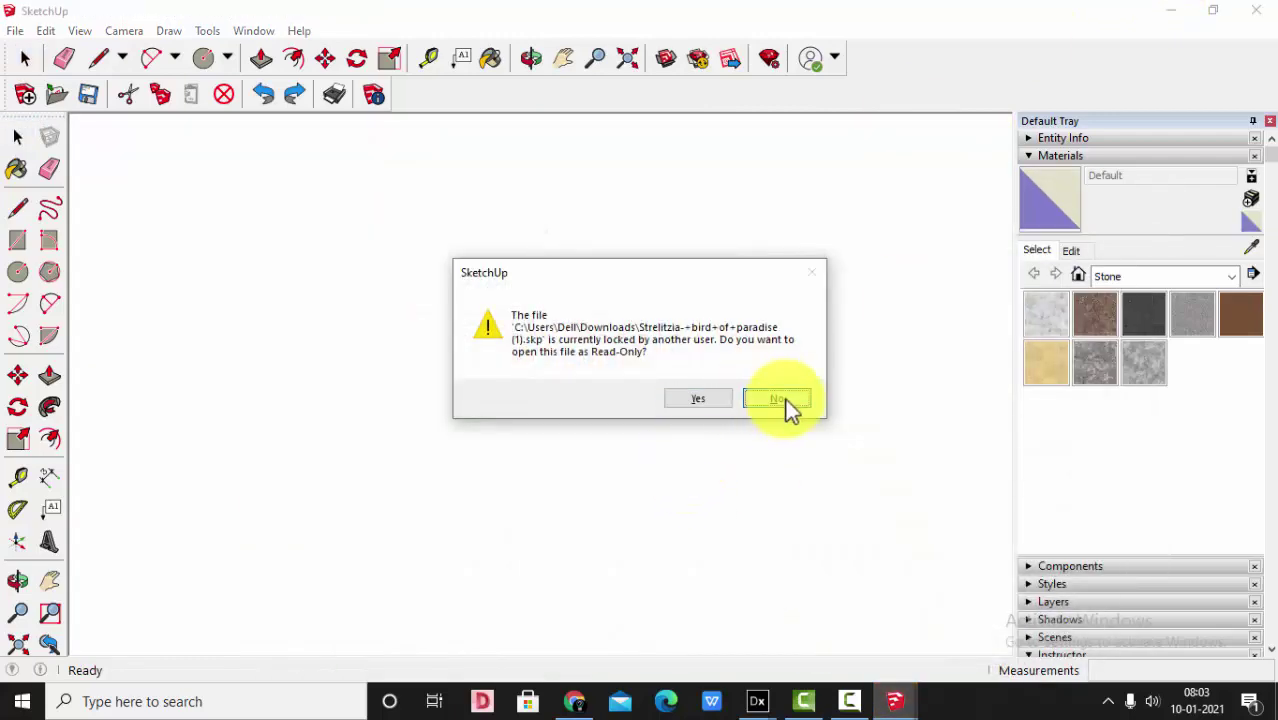
pyautogui.click(785, 403)
# Switch back to DIALux evo and import the "flower plant" furniture file from the Desktop in plan view
pyautogui.moveTo(756, 697)
pyautogui.click(717, 627)
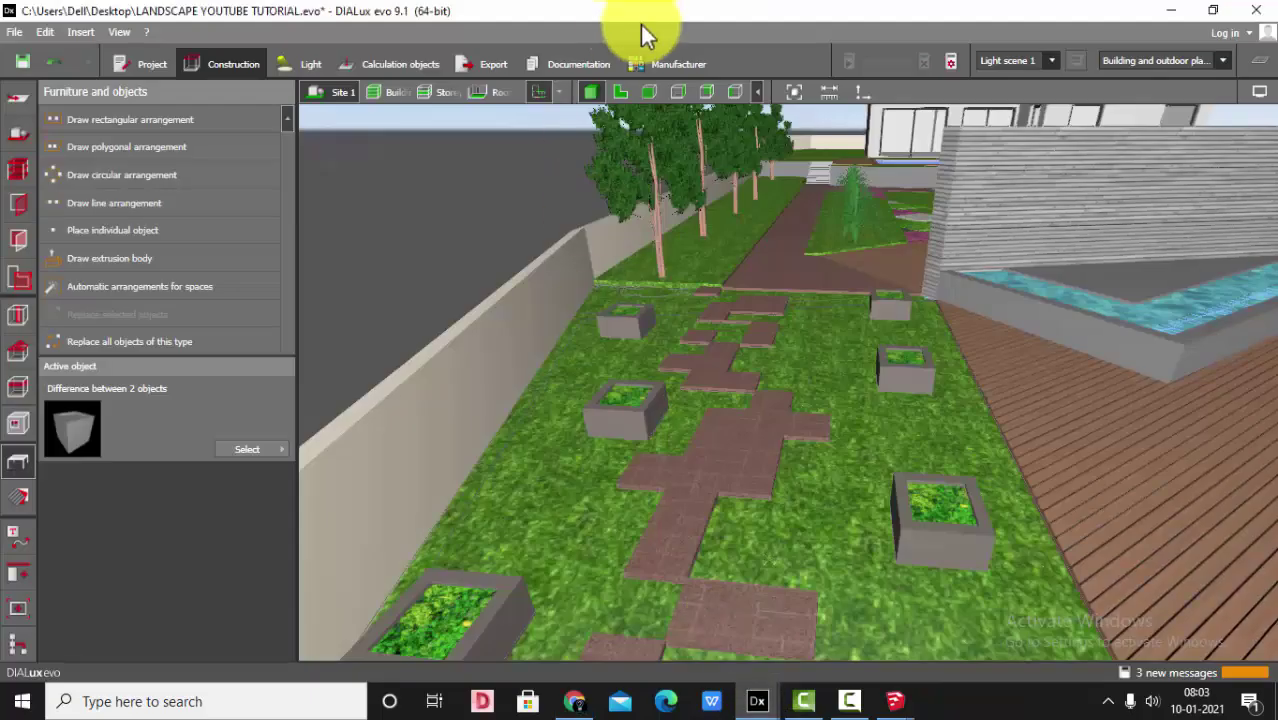
pyautogui.click(620, 91)
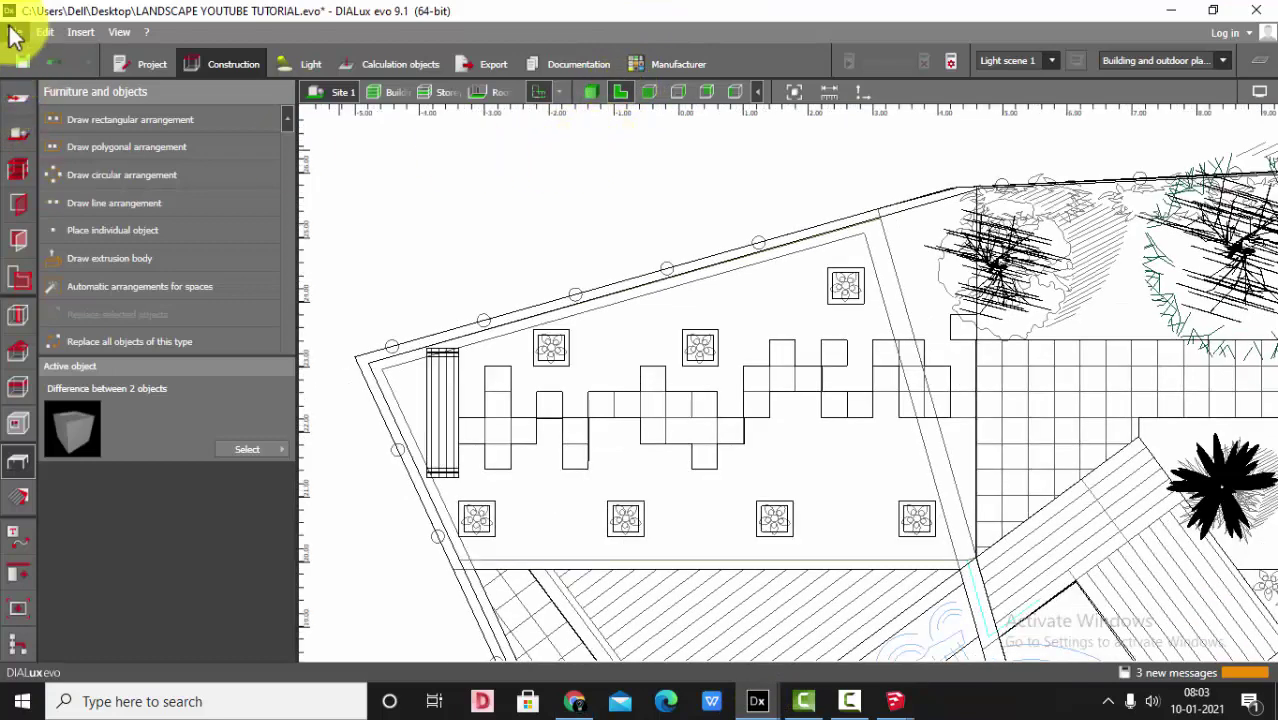
pyautogui.click(14, 32)
pyautogui.moveTo(60, 168)
pyautogui.click(289, 283)
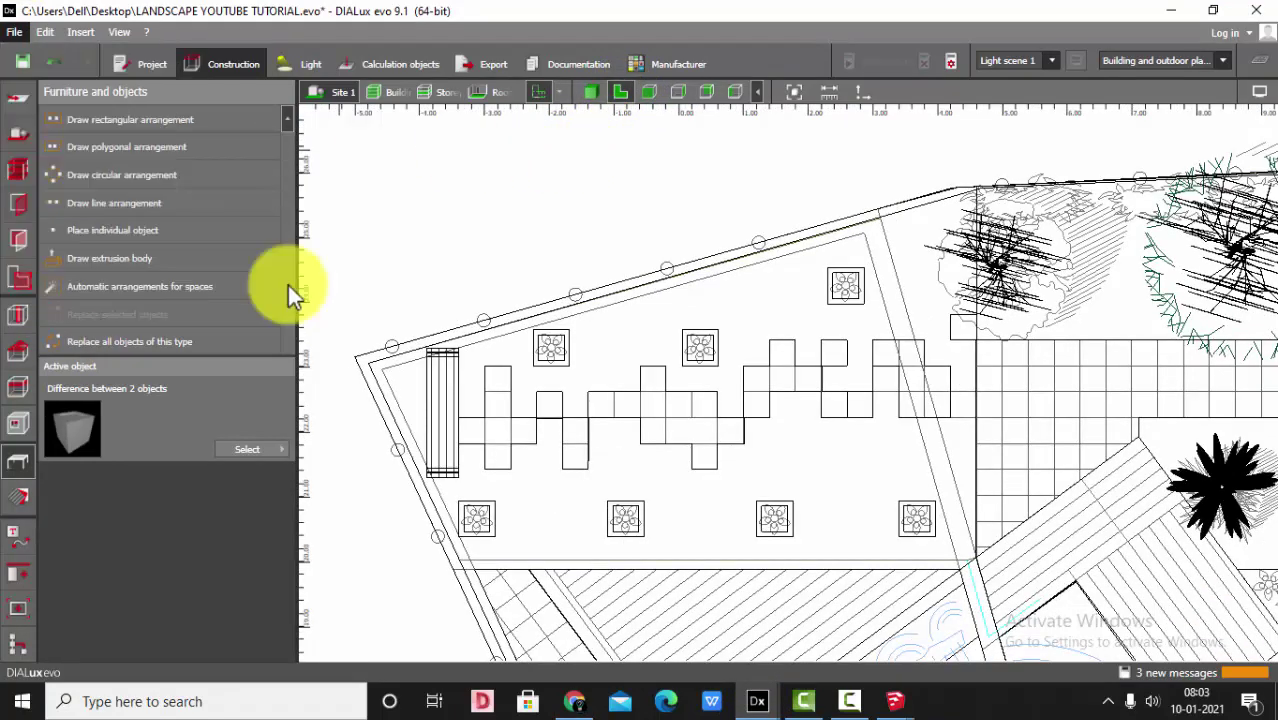
pyautogui.scroll(-1, 271, 360)
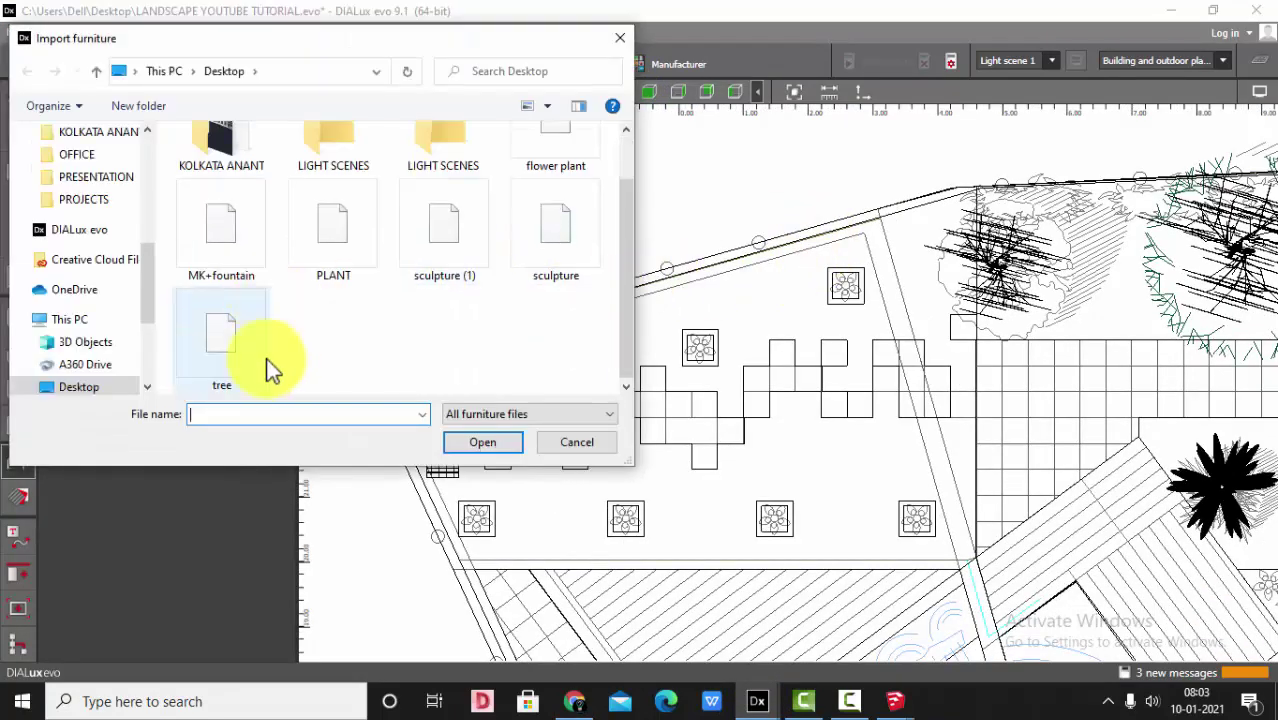
pyautogui.scroll(1, 300, 335)
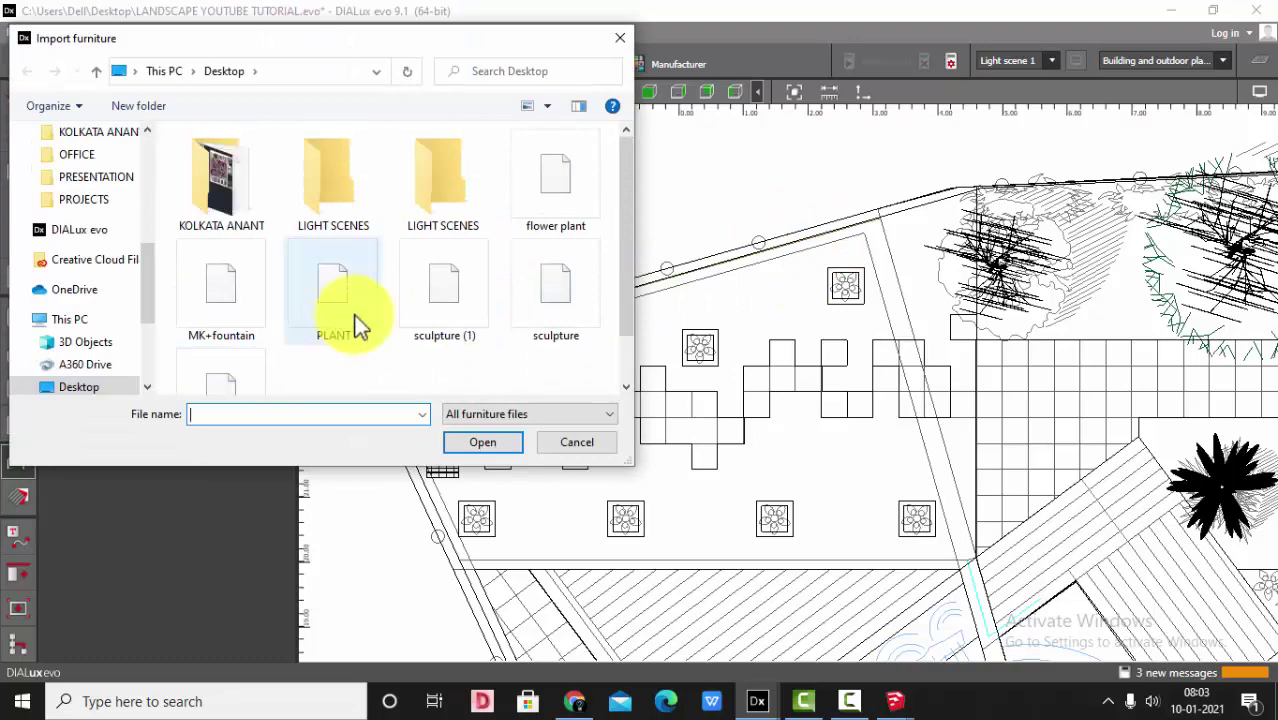
pyautogui.doubleClick(570, 208)
pyautogui.scroll(-2, 708, 228)
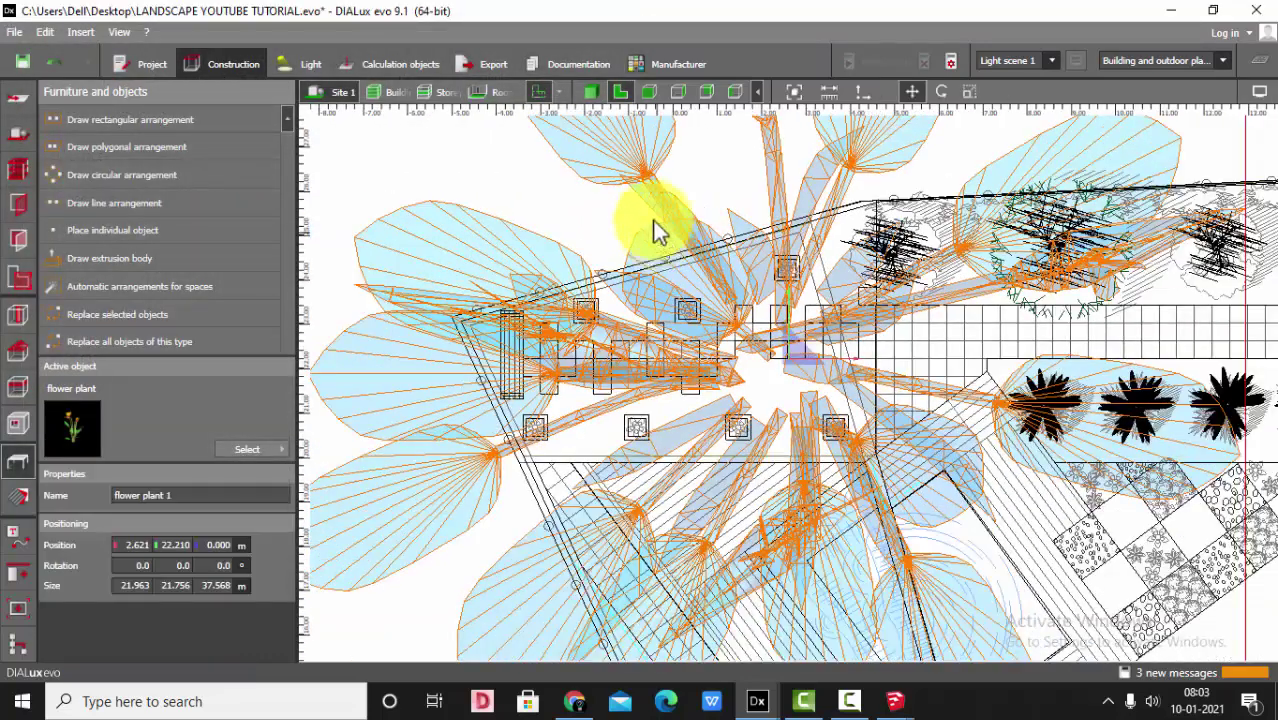
# Inspect the flower plant in the planter beside the bench up close in the 3D view
pyautogui.click(591, 92)
pyautogui.scroll(-3, 685, 441)
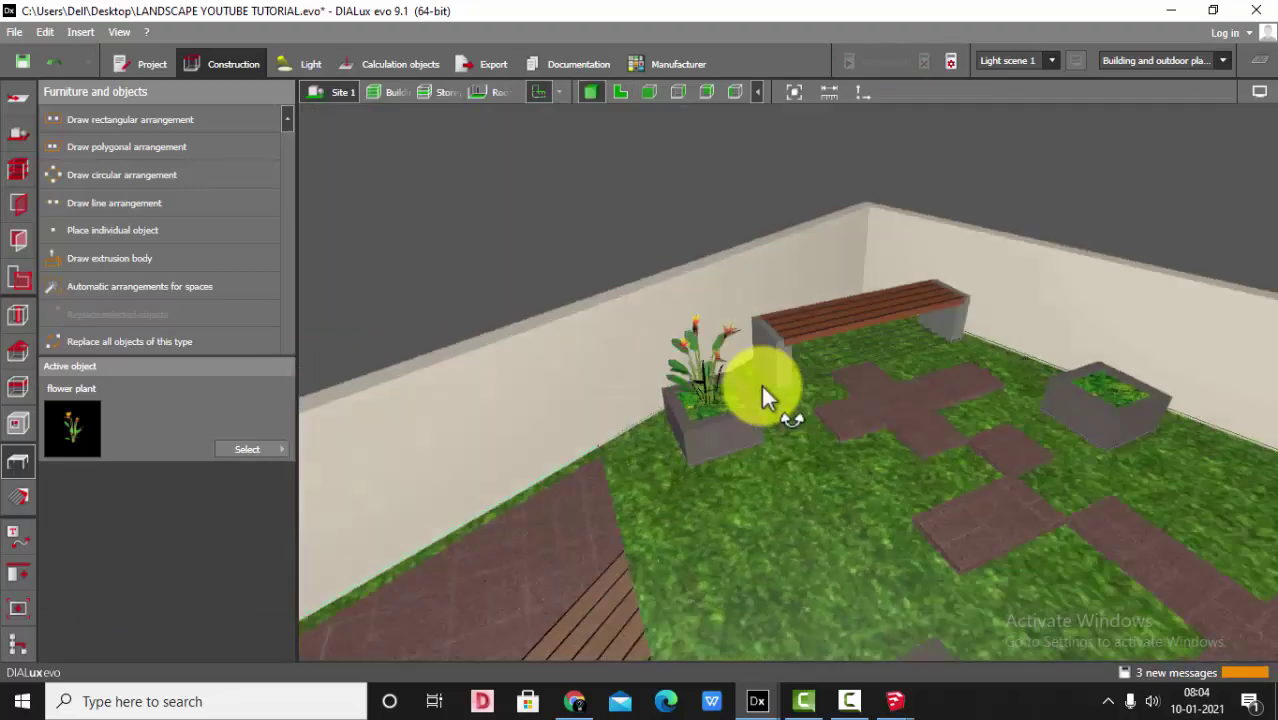
pyautogui.moveTo(761, 383); pyautogui.dragTo(610, 368)
pyautogui.moveTo(895, 625); pyautogui.dragTo(615, 440)
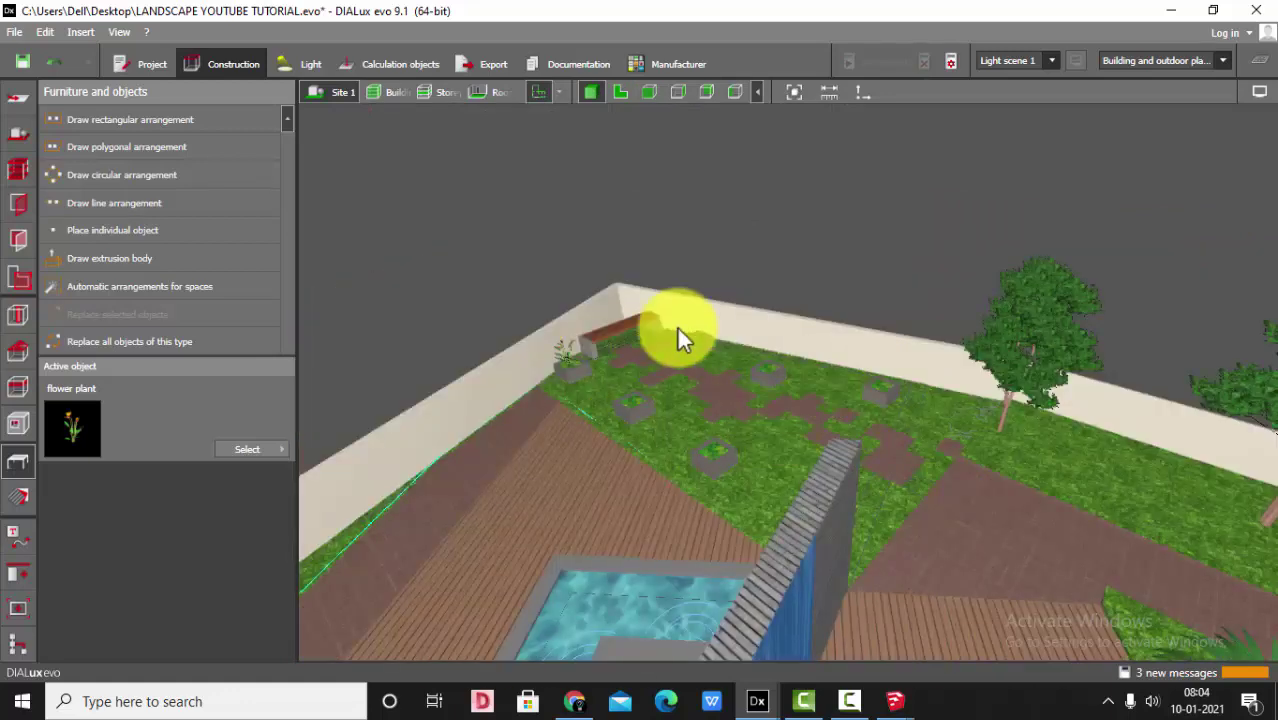
pyautogui.scroll(8, 568, 345)
pyautogui.scroll(-2, 540, 353)
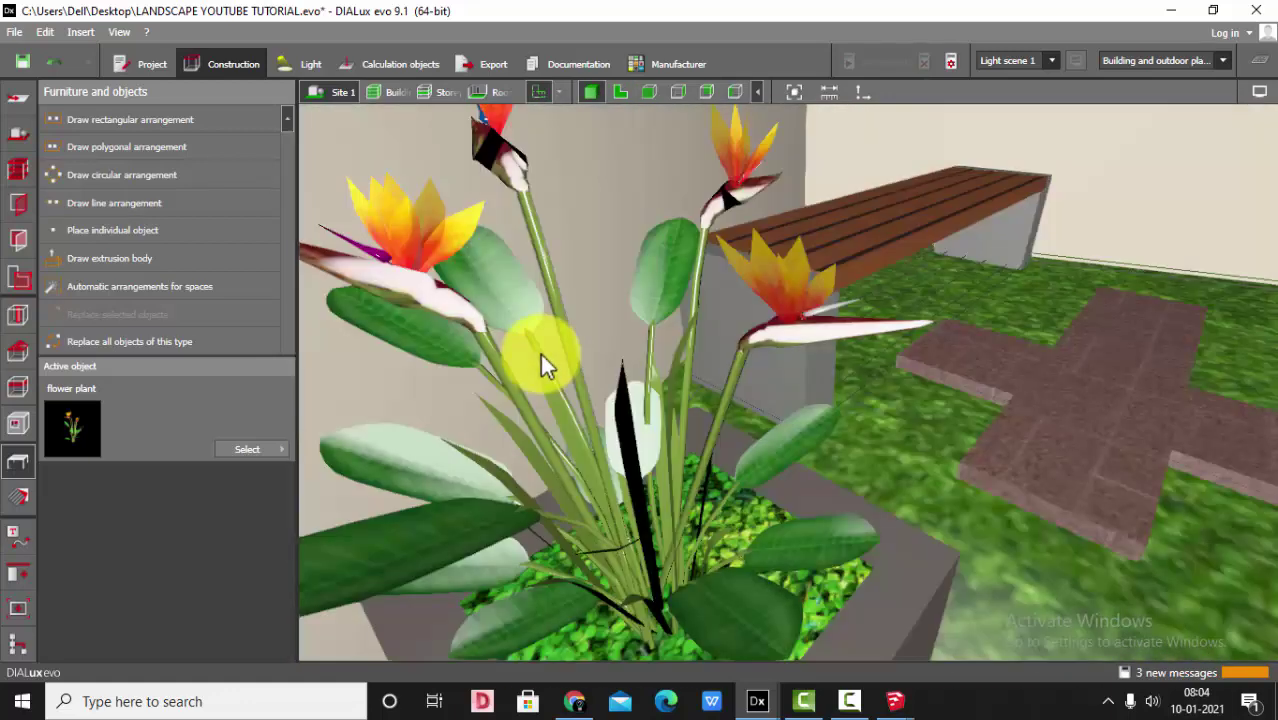
pyautogui.click(779, 422)
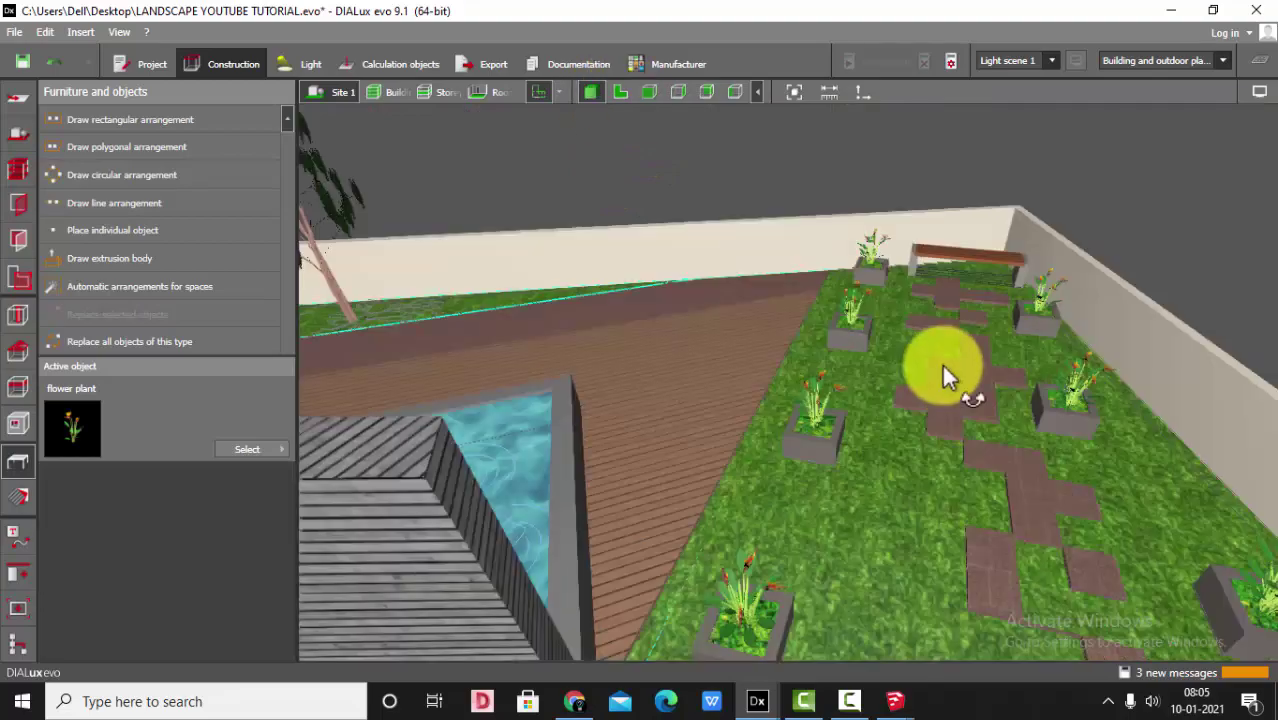
# Look over both rows of planted planters and the whole garden in the 3D view
pyautogui.moveTo(941, 362); pyautogui.dragTo(941, 349, button='right')
pyautogui.scroll(3, 941, 349)
pyautogui.scroll(-5, 879, 279)
pyautogui.moveTo(879, 279); pyautogui.dragTo(924, 259, button='right')
pyautogui.moveTo(928, 272); pyautogui.dragTo(648, 402)
pyautogui.click(1111, 703)
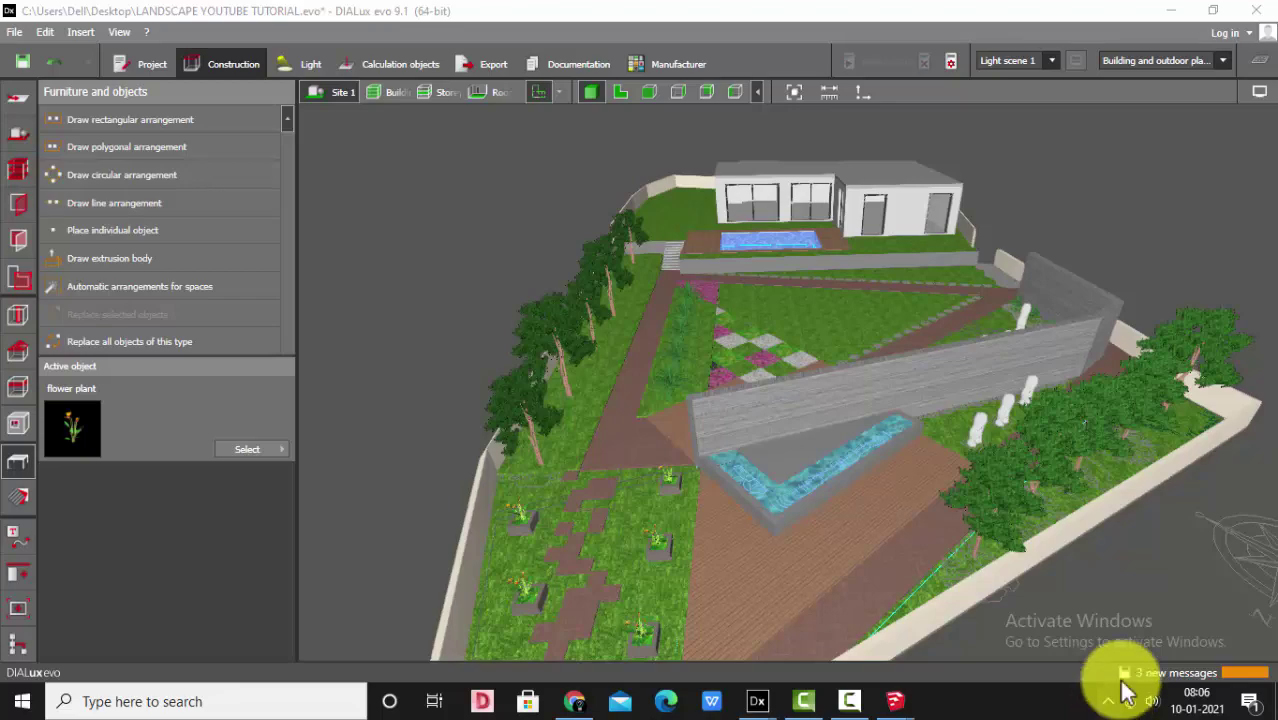
# Examine the waterfall wall and the pools on both of its sides from several angles in 3D
pyautogui.scroll(1, 716, 428)
pyautogui.moveTo(716, 428); pyautogui.dragTo(792, 455, button='right')
pyautogui.scroll(3, 985, 309)
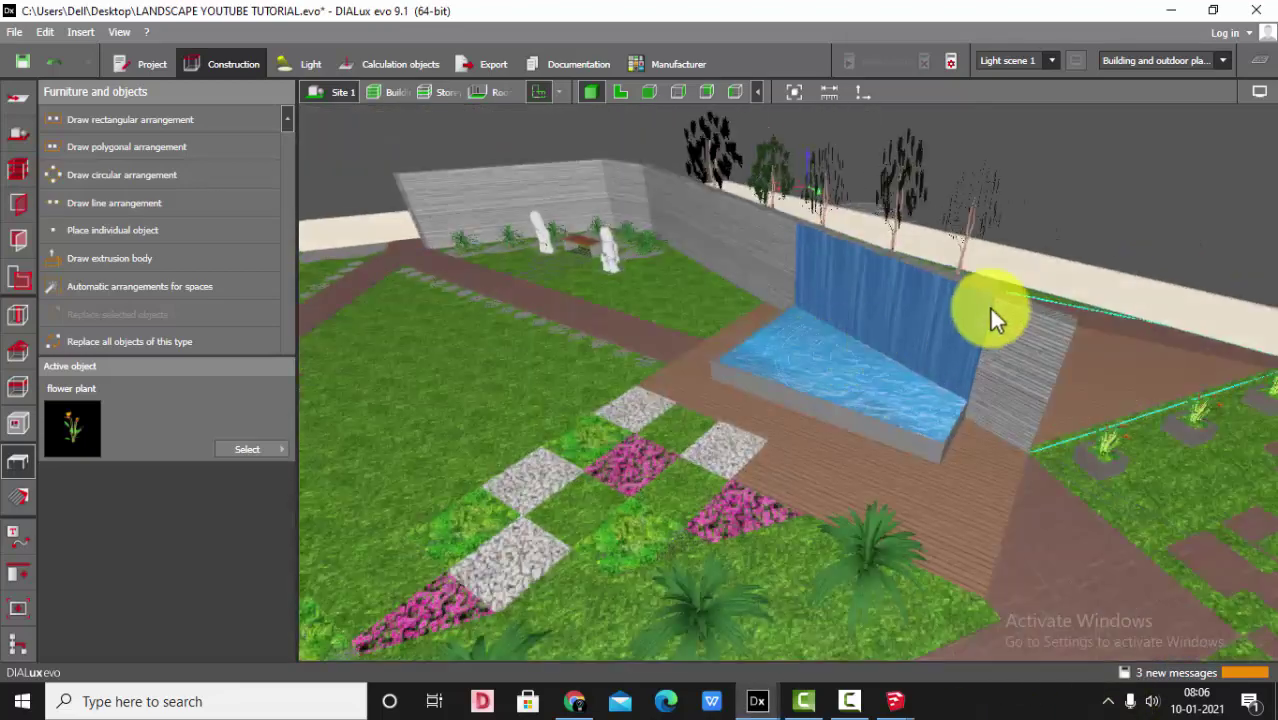
pyautogui.moveTo(862, 320); pyautogui.dragTo(922, 236, button='right')
pyautogui.scroll(5, 922, 236)
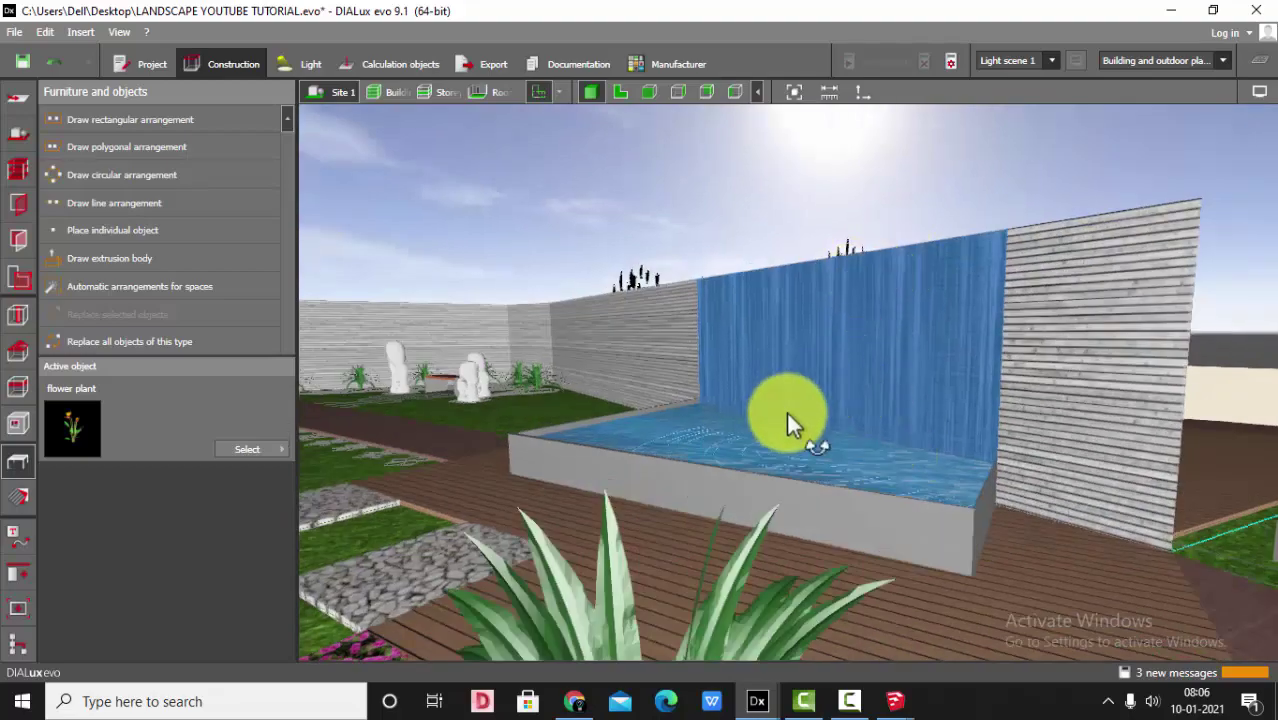
pyautogui.moveTo(786, 410); pyautogui.dragTo(893, 314)
pyautogui.moveTo(819, 337); pyautogui.dragTo(539, 365)
pyautogui.moveTo(905, 306); pyautogui.dragTo(730, 366)
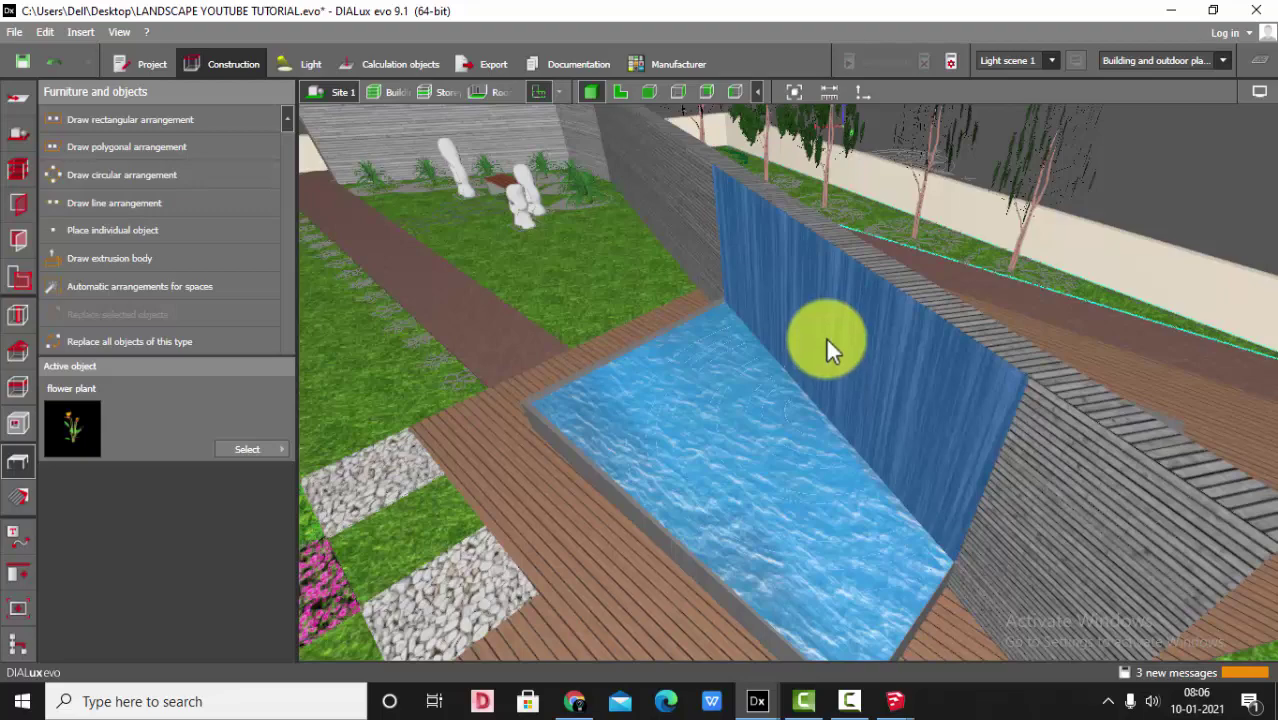
pyautogui.moveTo(789, 346); pyautogui.dragTo(958, 325)
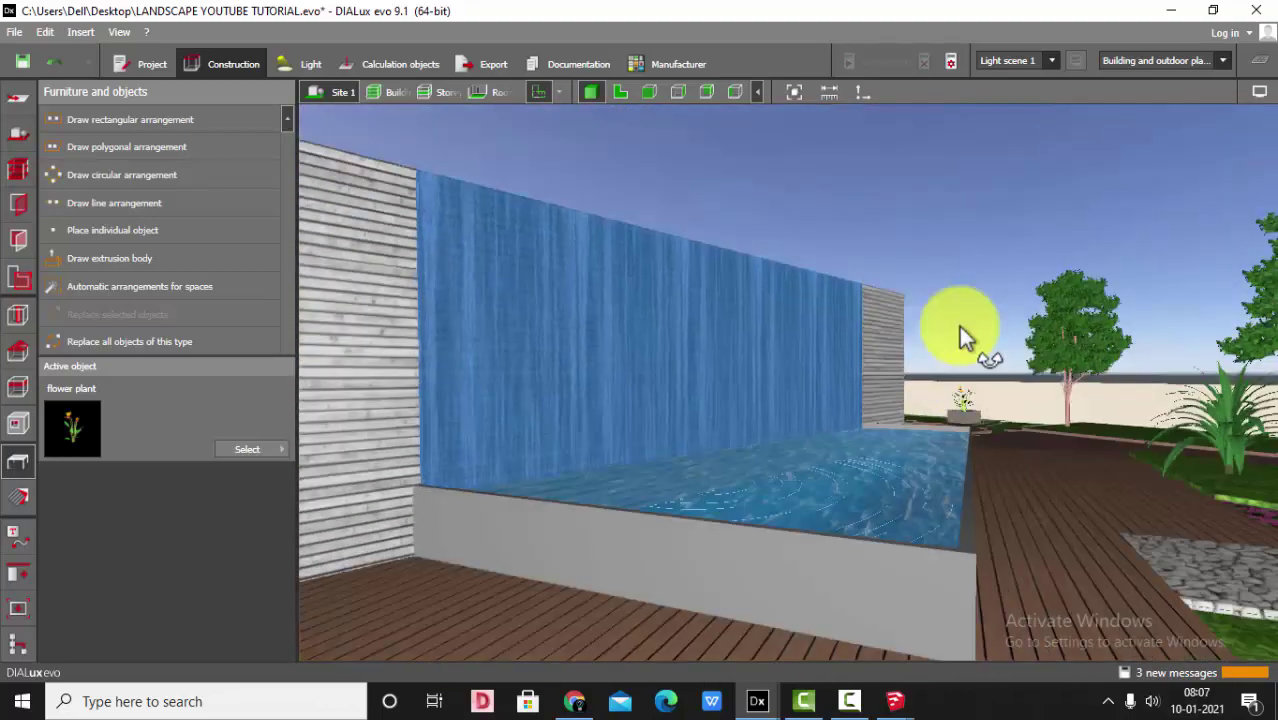
pyautogui.moveTo(754, 367); pyautogui.dragTo(809, 440)
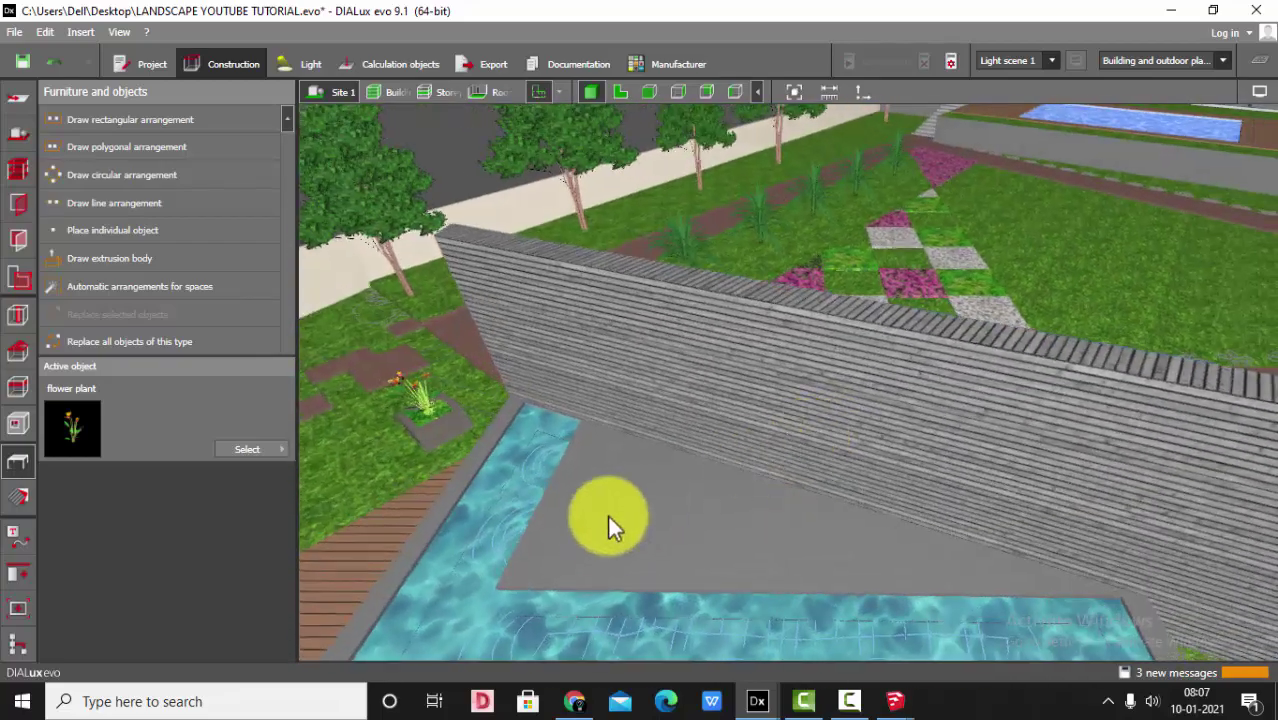
# Switch to Chrome and view the 3D Warehouse fountain model in its interactive 3D preview
pyautogui.click(617, 92)
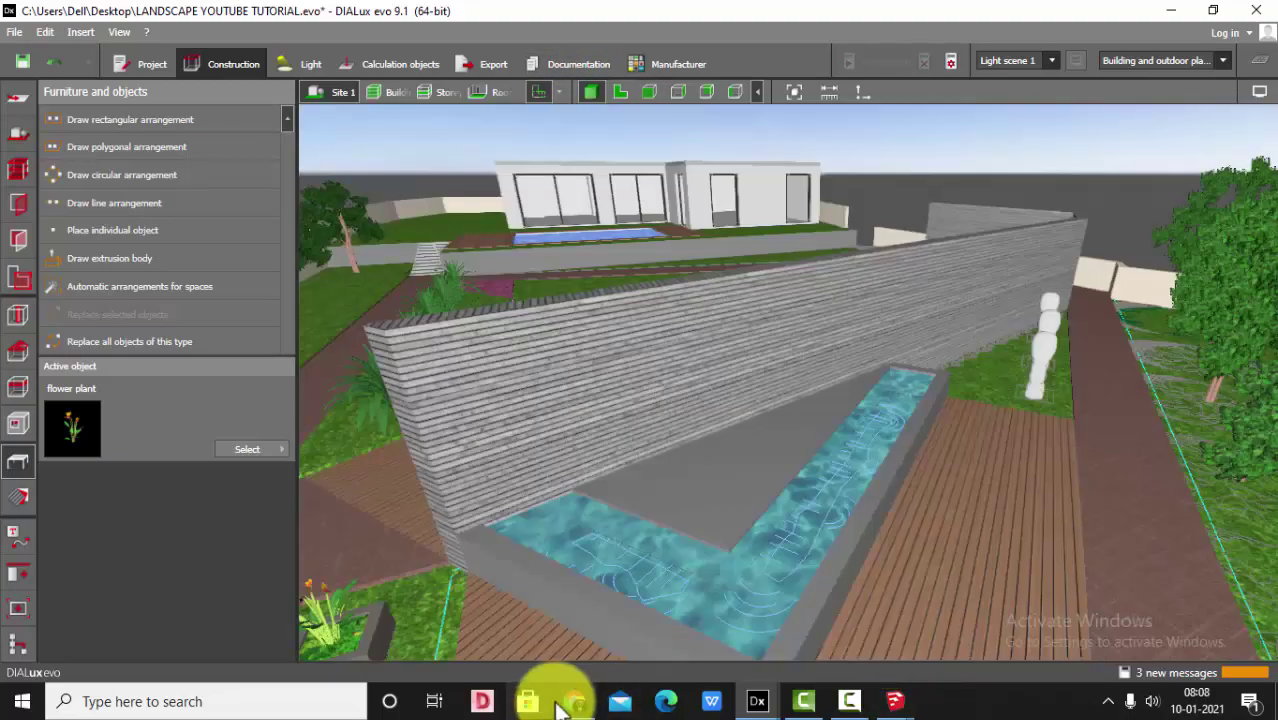
pyautogui.click(574, 701)
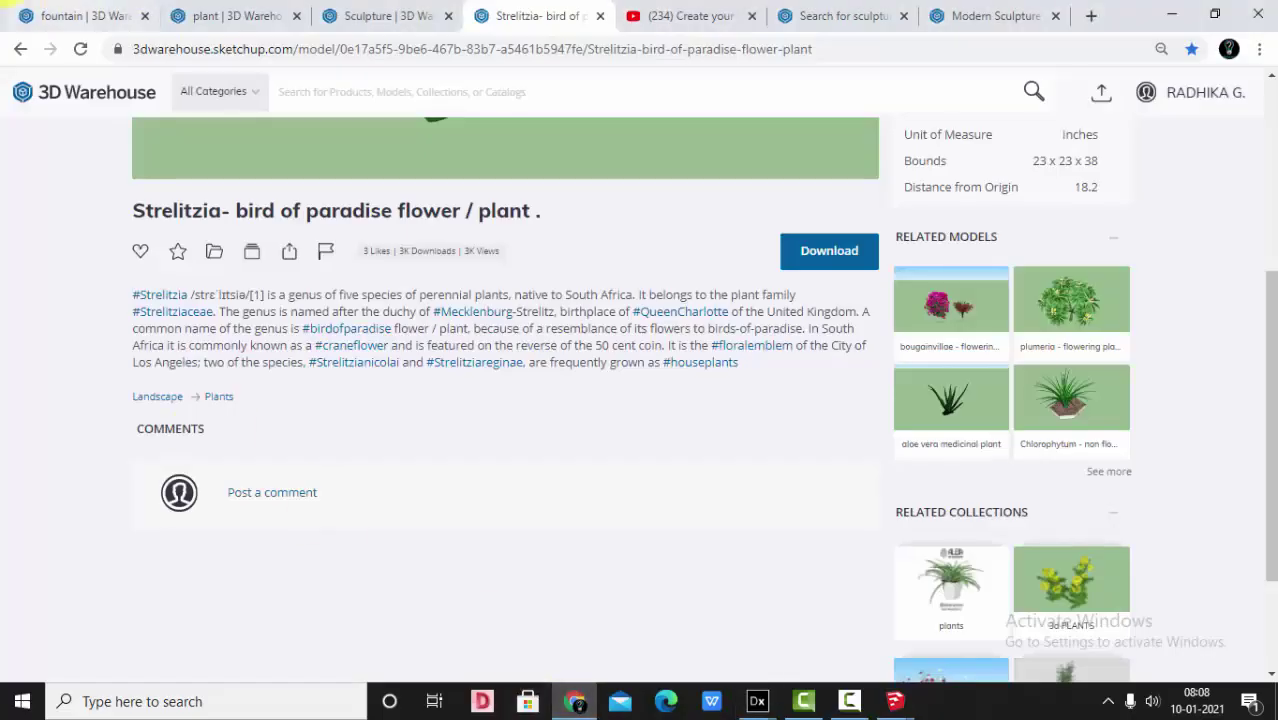
pyautogui.click(60, 17)
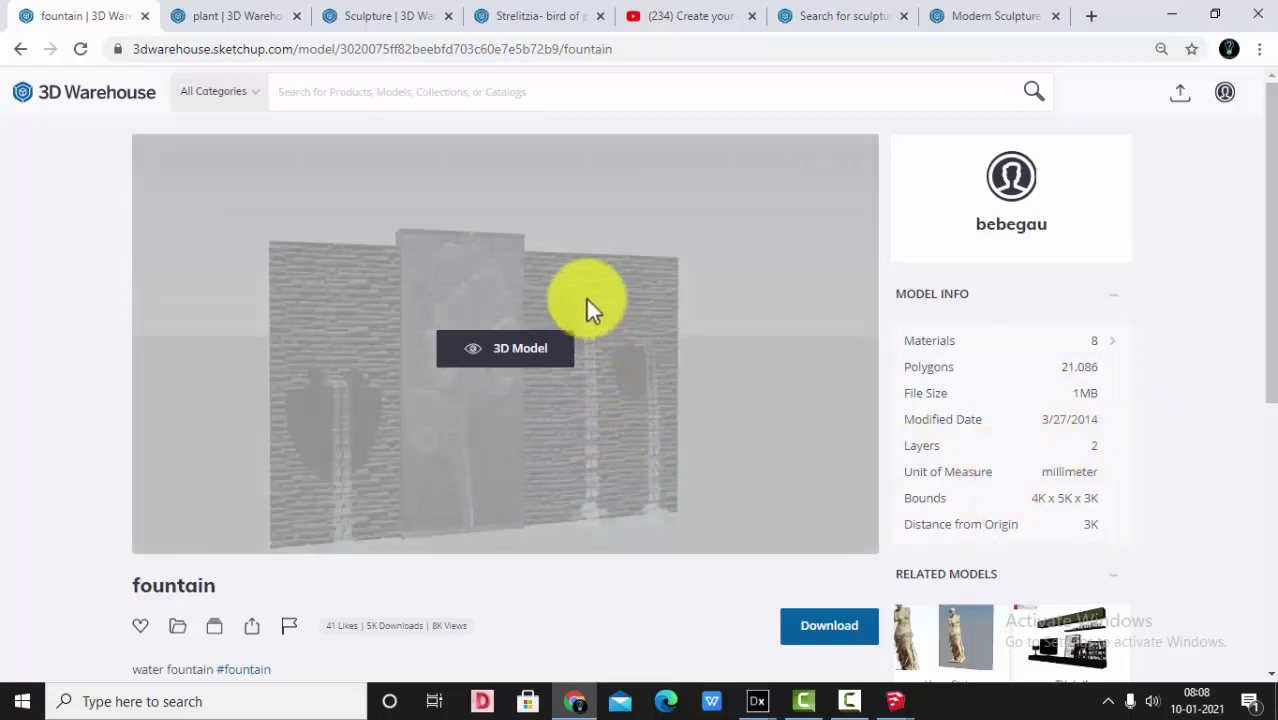
pyautogui.click(506, 360)
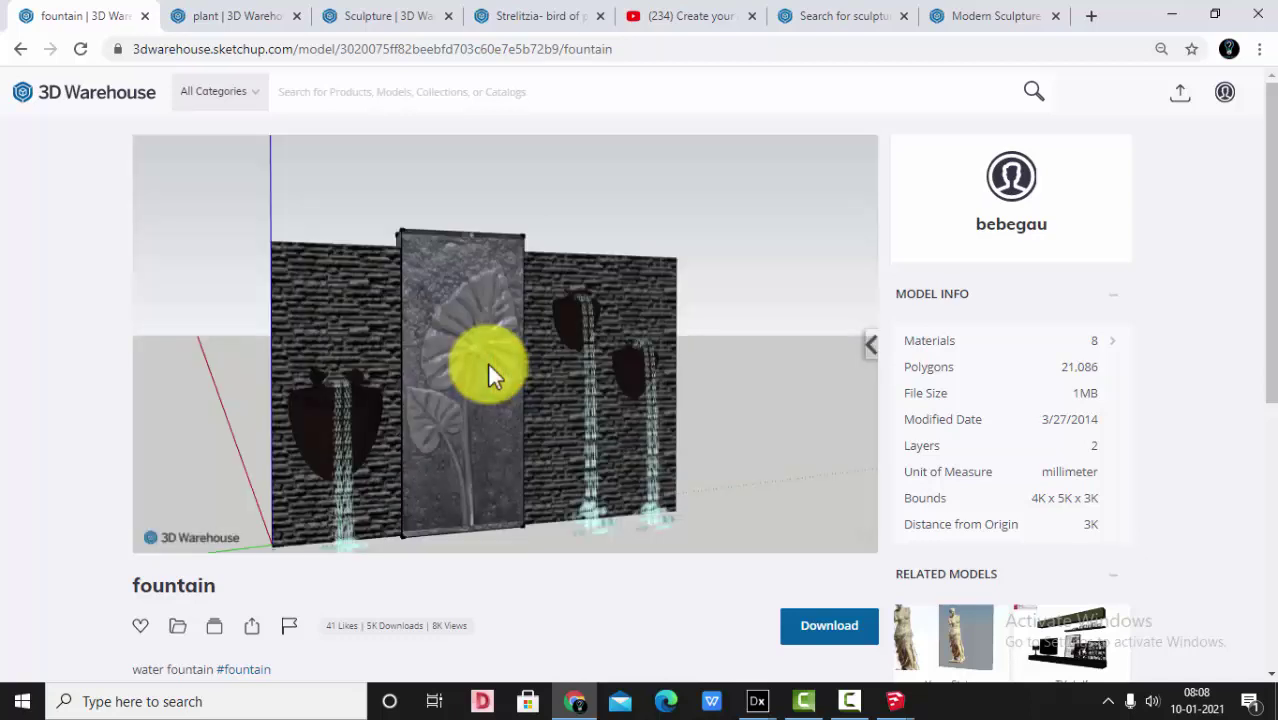
pyautogui.moveTo(242, 305); pyautogui.dragTo(634, 375)
# Download the fountain from 3D Warehouse as a SketchUp file and open it in SketchUp
pyautogui.scroll(-3, 990, 265)
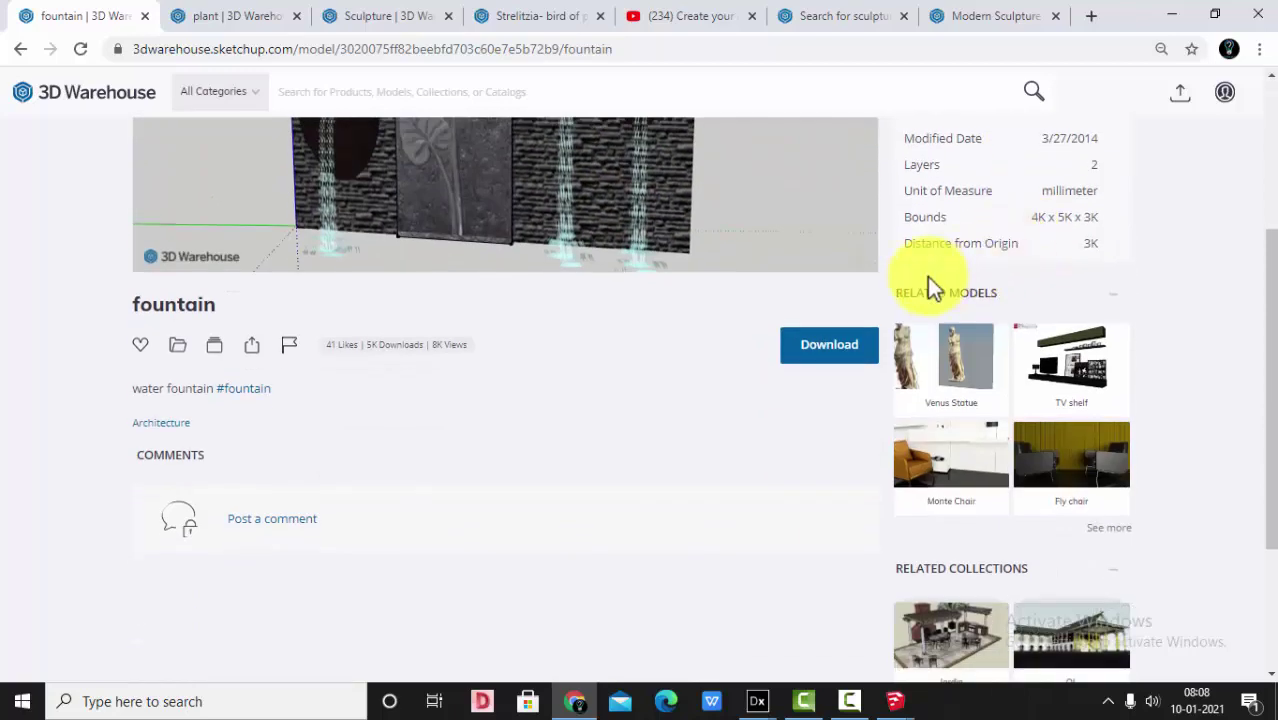
pyautogui.click(845, 355)
pyautogui.click(820, 501)
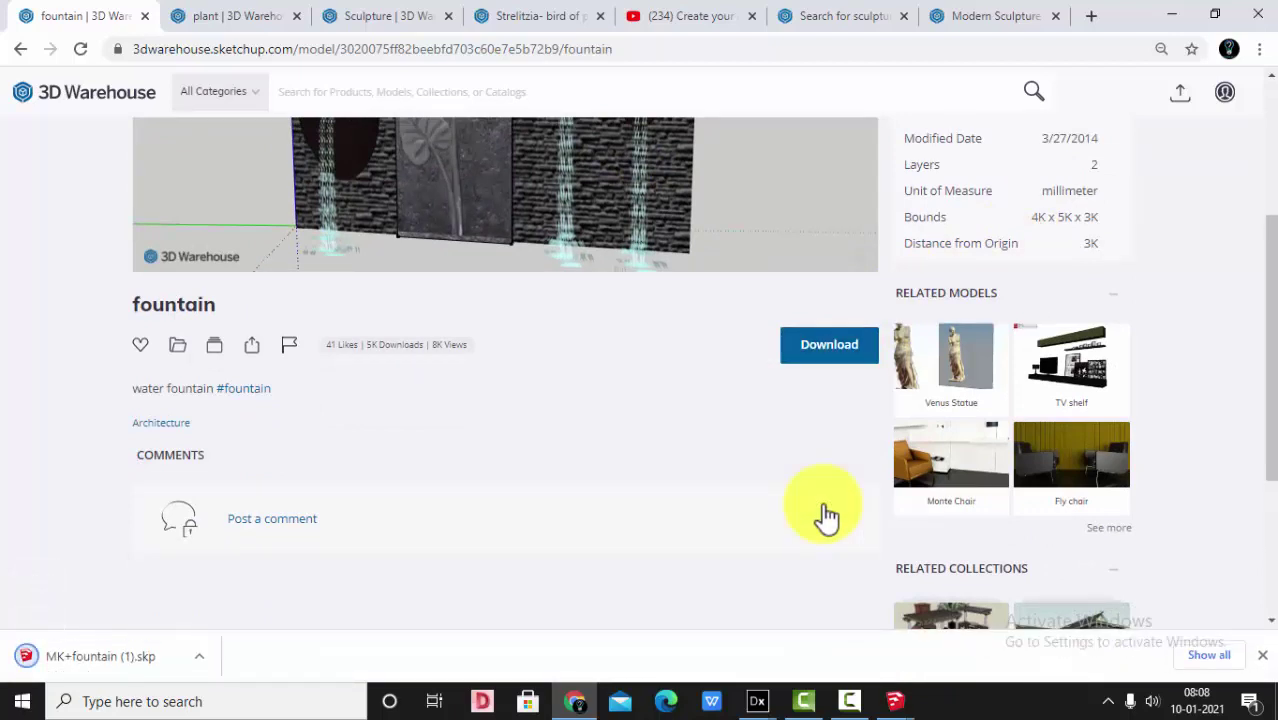
pyautogui.scroll(3, 818, 517)
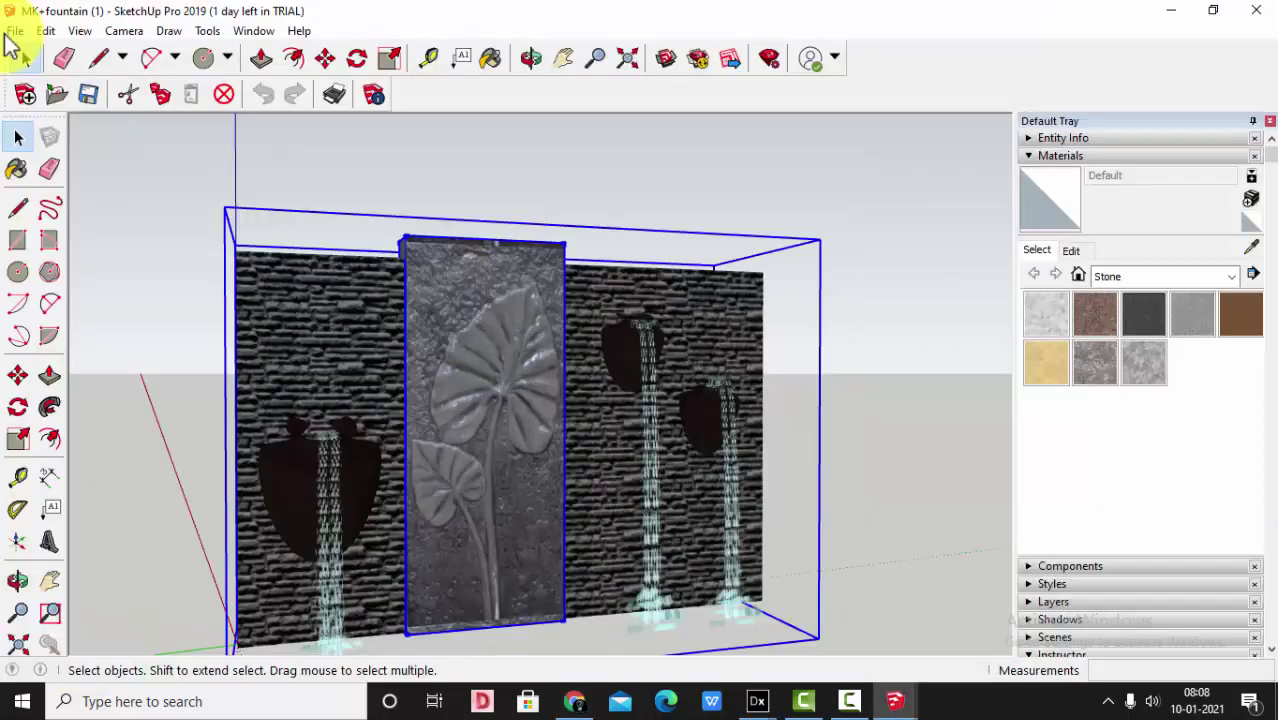
# Export the fountain model from SketchUp as a 3DS file to the Desktop
pyautogui.click(15, 31)
pyautogui.moveTo(214, 338)
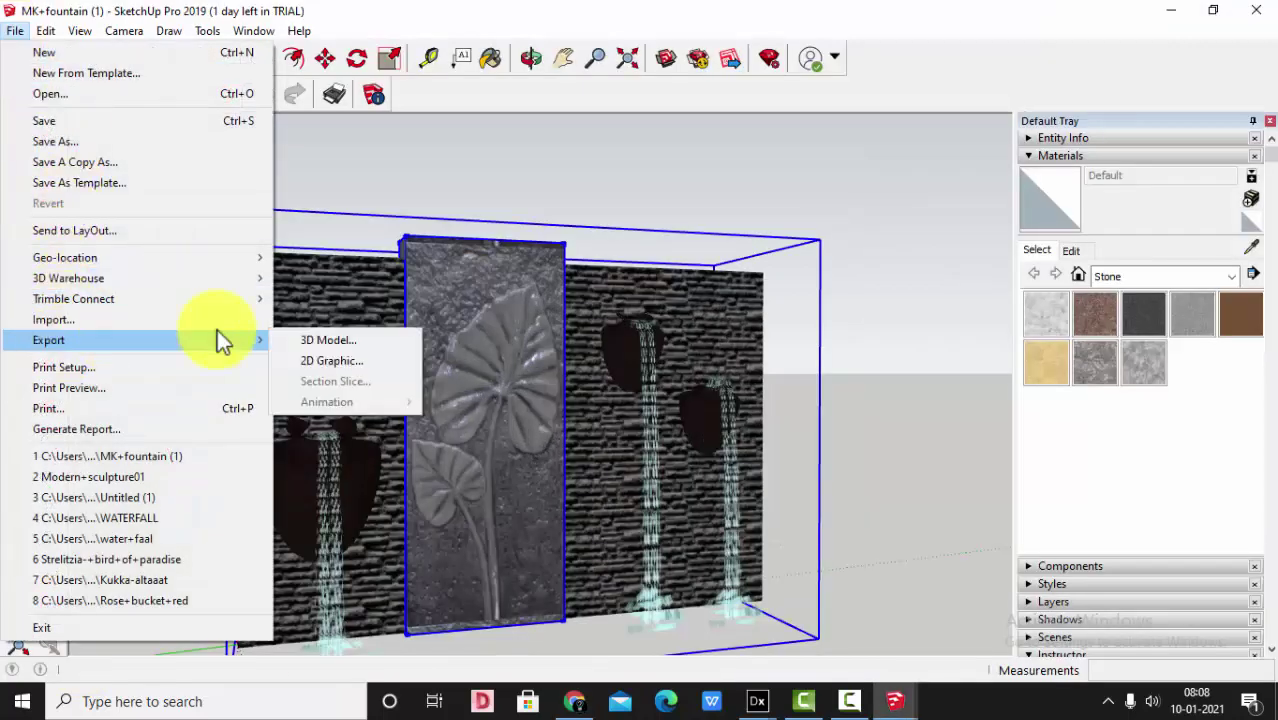
pyautogui.click(337, 336)
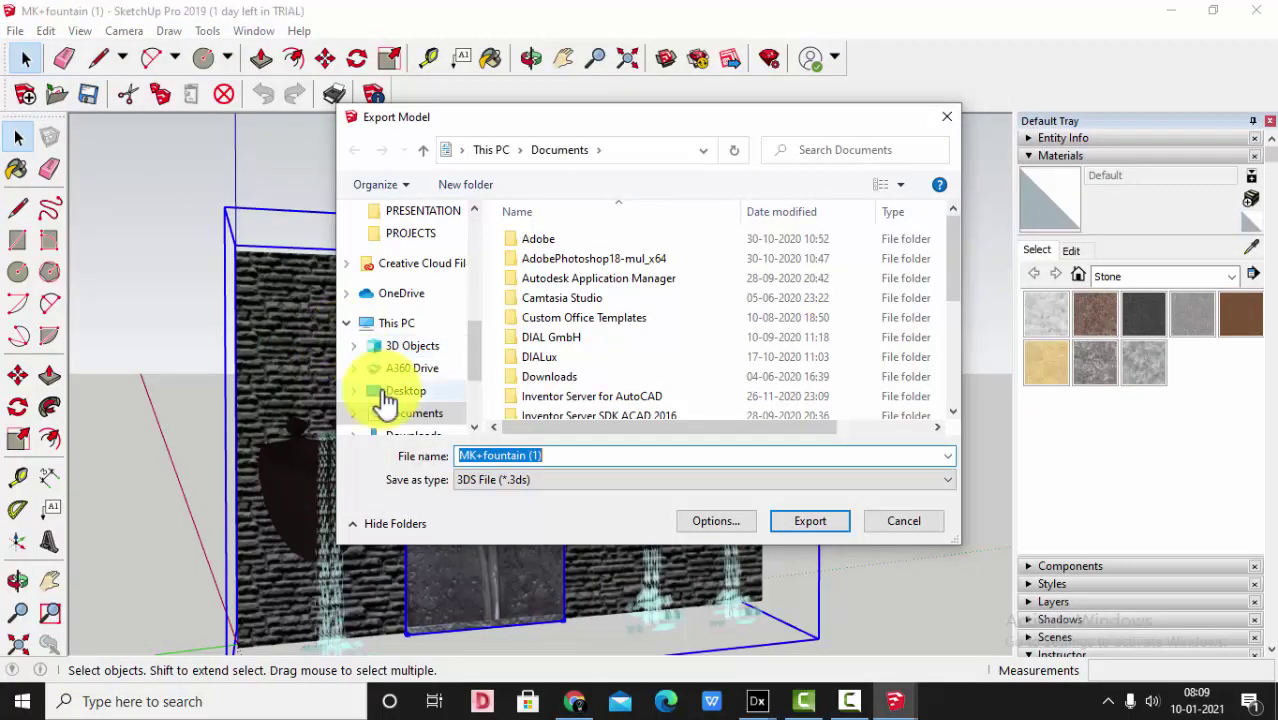
pyautogui.click(400, 391)
pyautogui.click(798, 520)
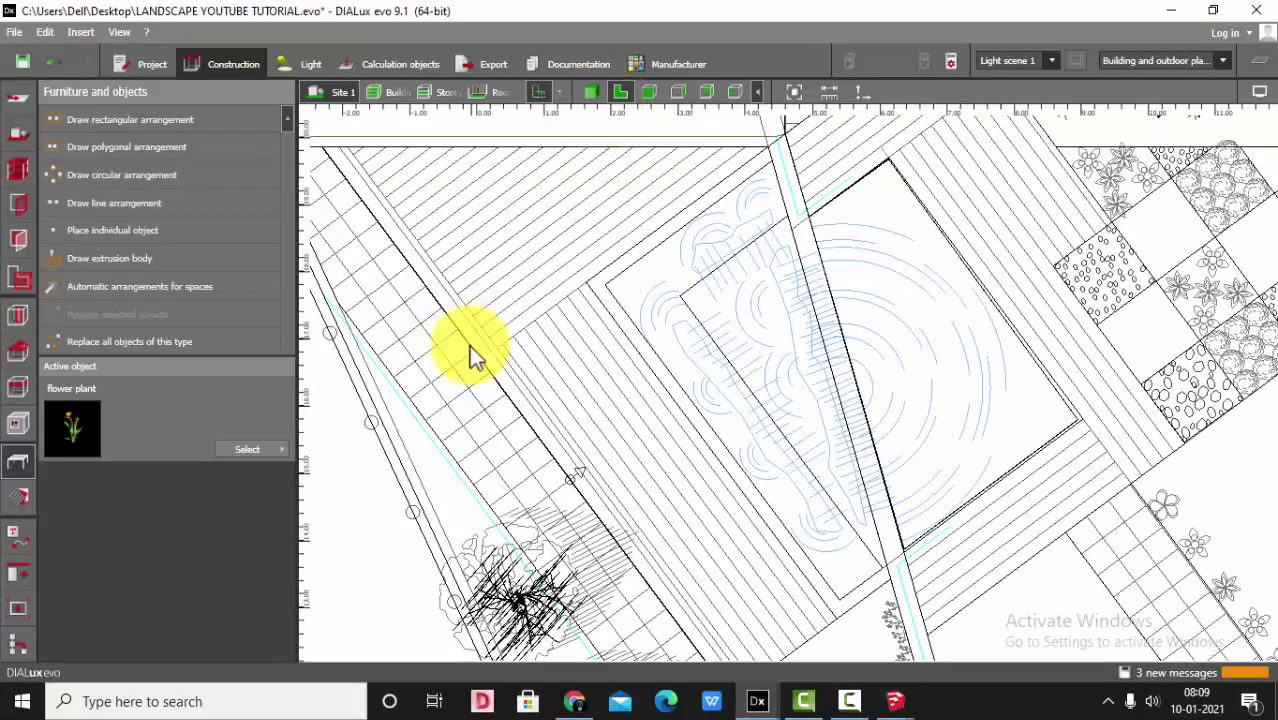
# Return to DIALux evo and import the "MK+fountain" furniture file from the Desktop
pyautogui.scroll(-5, 469, 346)
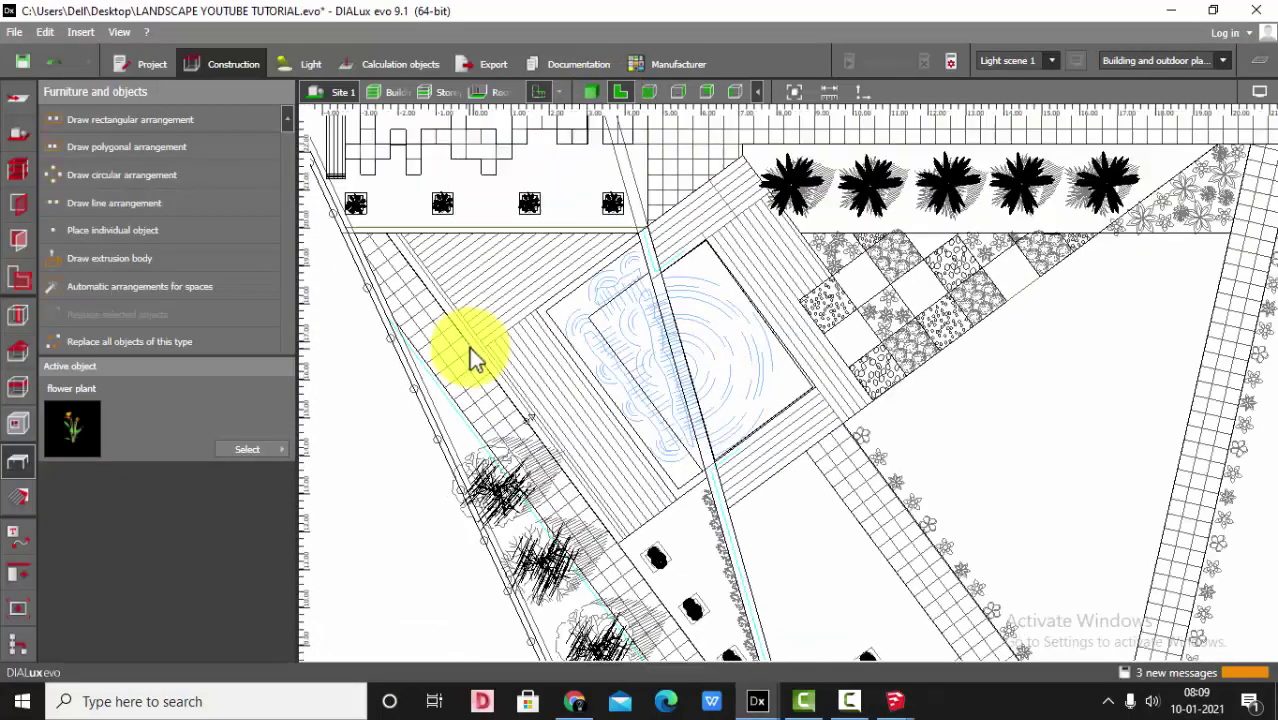
pyautogui.click(16, 32)
pyautogui.moveTo(84, 172)
pyautogui.click(229, 280)
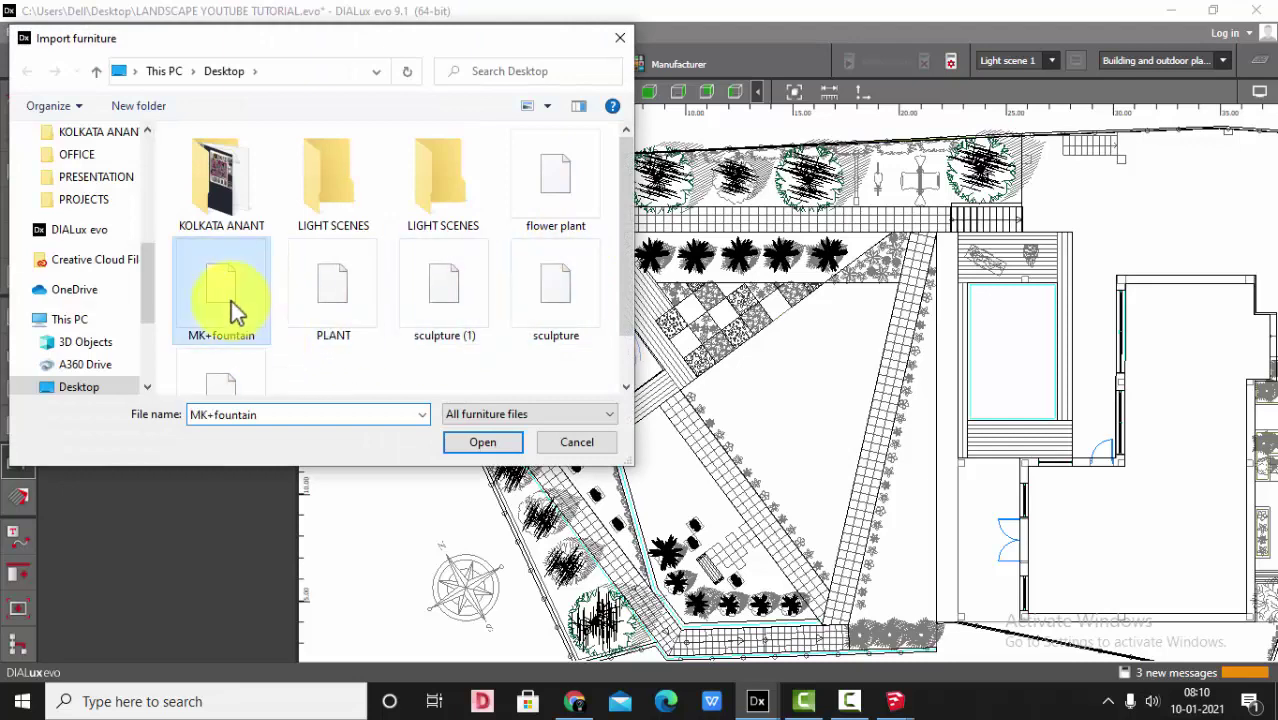
pyautogui.doubleClick(230, 300)
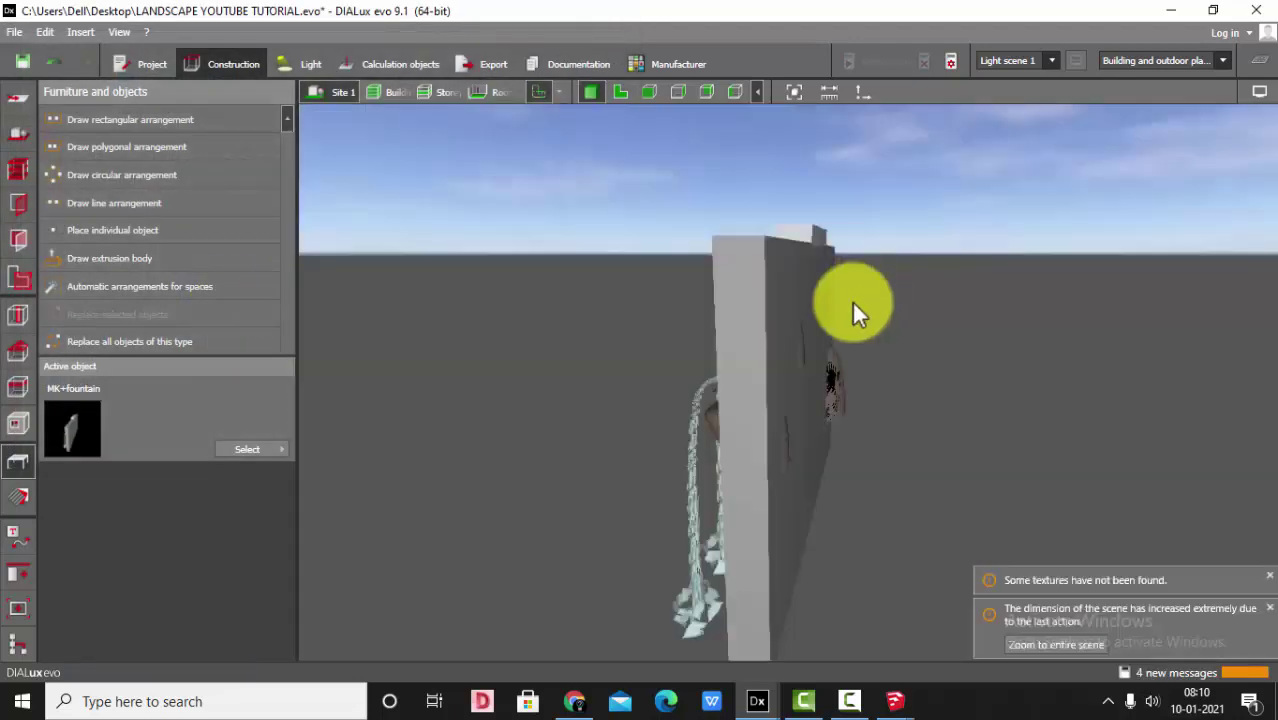
# View the imported fountain from the front in 3D and scale it down to about 92.3 × 82.5 × 79.0 m
pyautogui.moveTo(851, 303); pyautogui.dragTo(1022, 336, button='right')
pyautogui.moveTo(1022, 338); pyautogui.dragTo(993, 342)
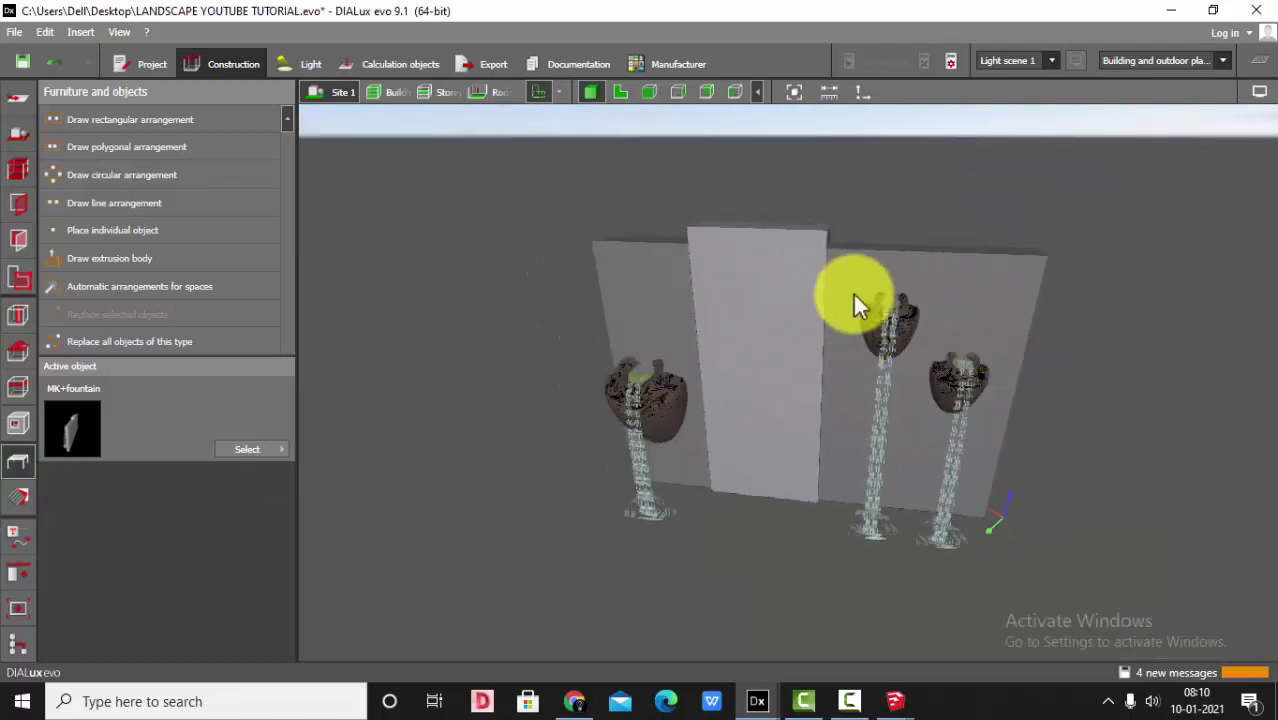
pyautogui.click(853, 300)
pyautogui.moveTo(1128, 346); pyautogui.dragTo(1080, 350)
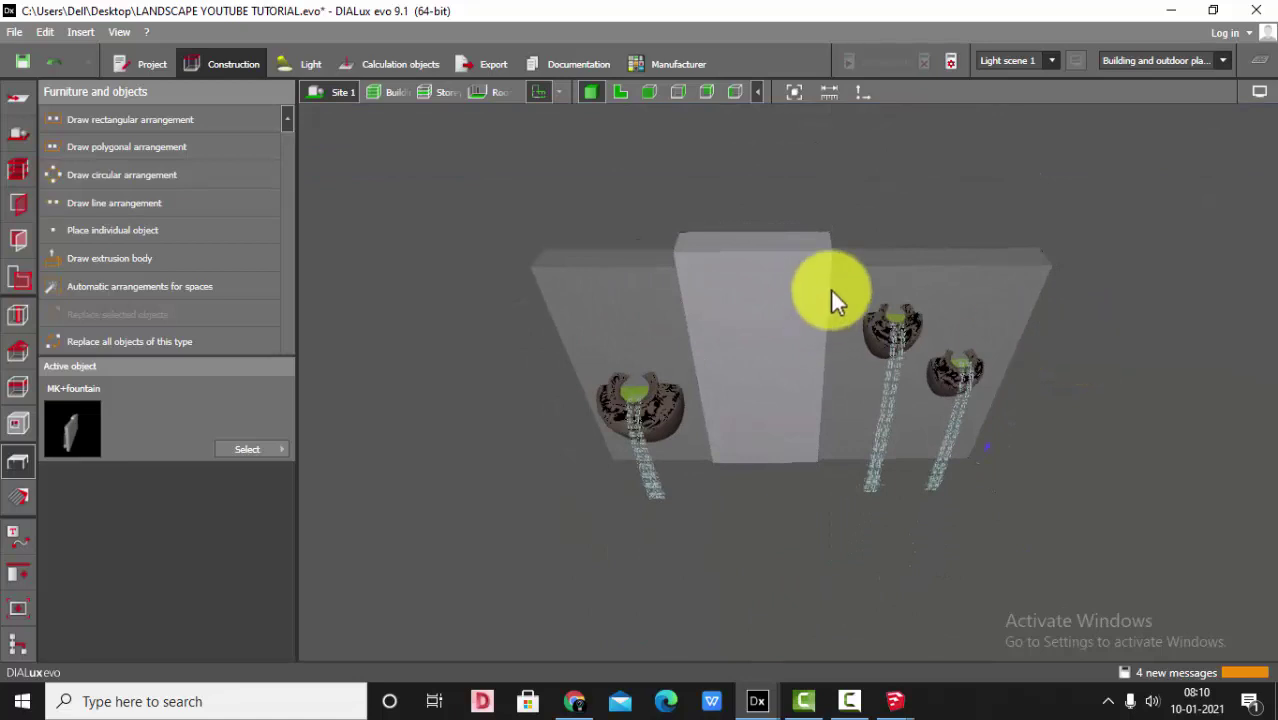
pyautogui.click(830, 288)
pyautogui.click(966, 92)
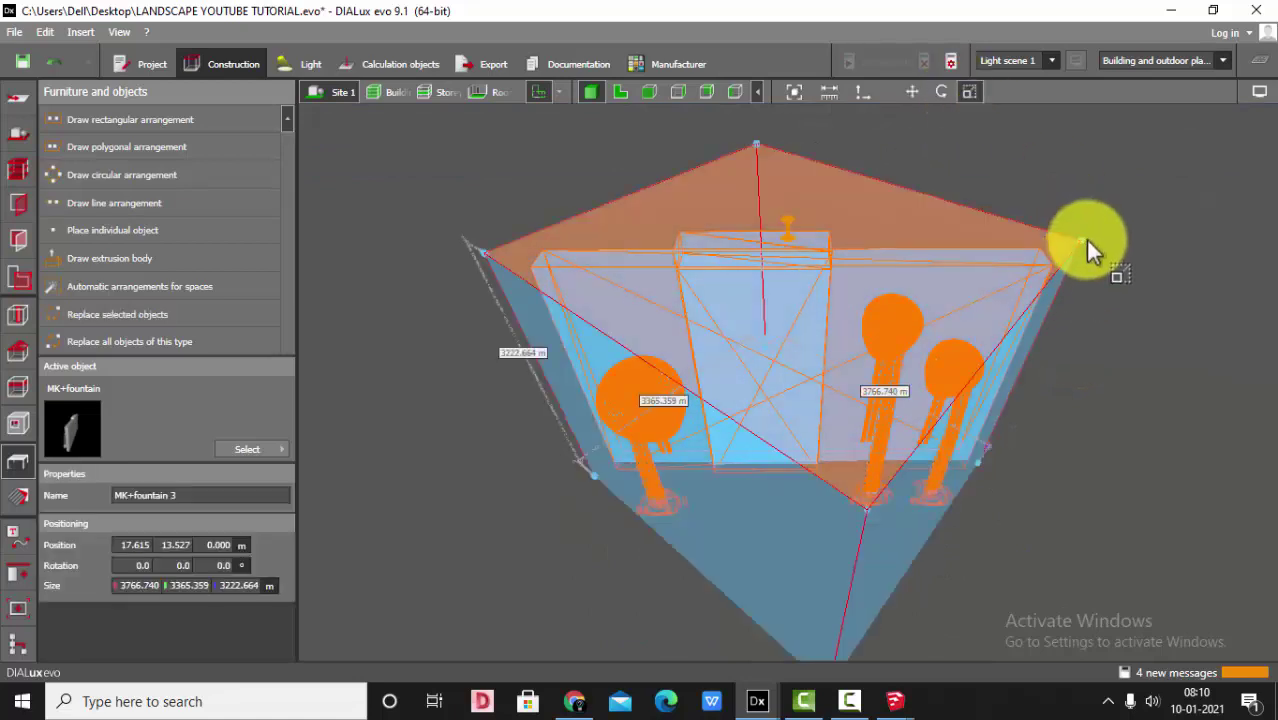
pyautogui.moveTo(1064, 249); pyautogui.dragTo(810, 185)
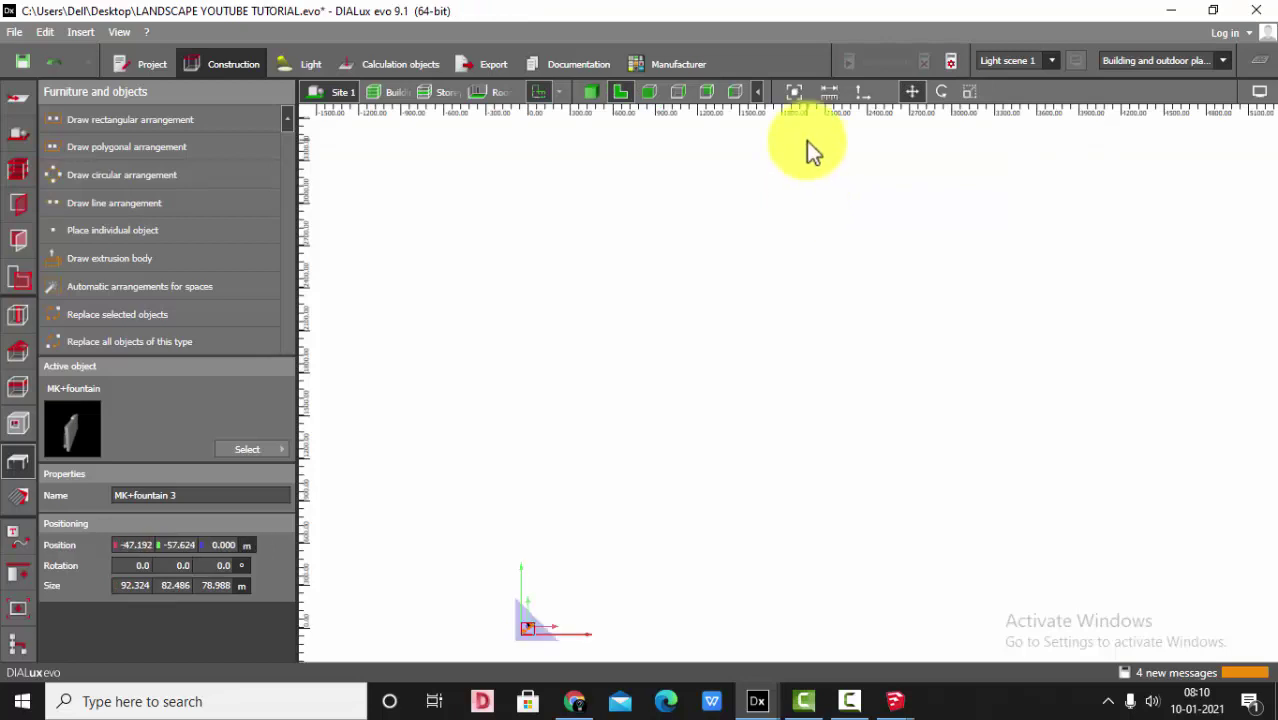
# Scale the fountain down further in the 3D view to about 15.2 × 13.6 × 13.0 m
pyautogui.click(794, 91)
pyautogui.click(597, 93)
pyautogui.moveTo(794, 192); pyautogui.dragTo(817, 268)
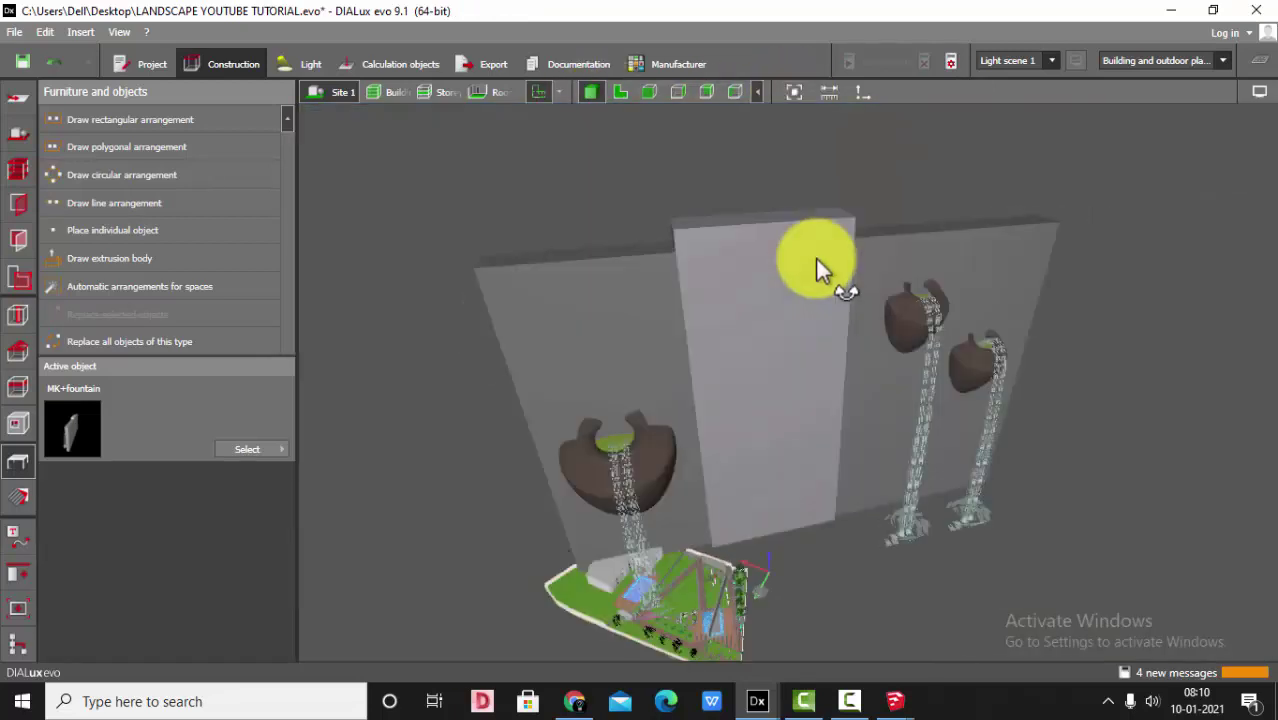
pyautogui.click(817, 268)
pyautogui.click(969, 91)
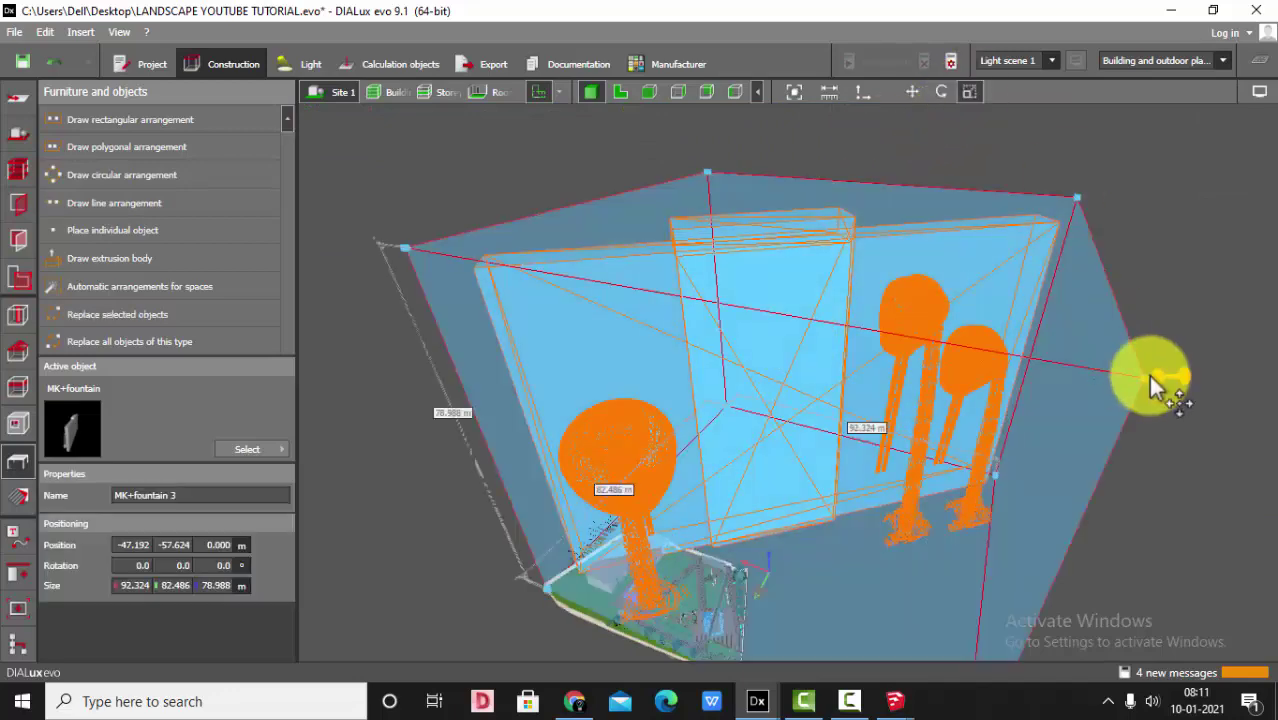
pyautogui.moveTo(1150, 382); pyautogui.dragTo(739, 429)
# Move the fountain toward the site and scale it down to about 2.92 × 2.61 × 2.50 m
pyautogui.click(620, 92)
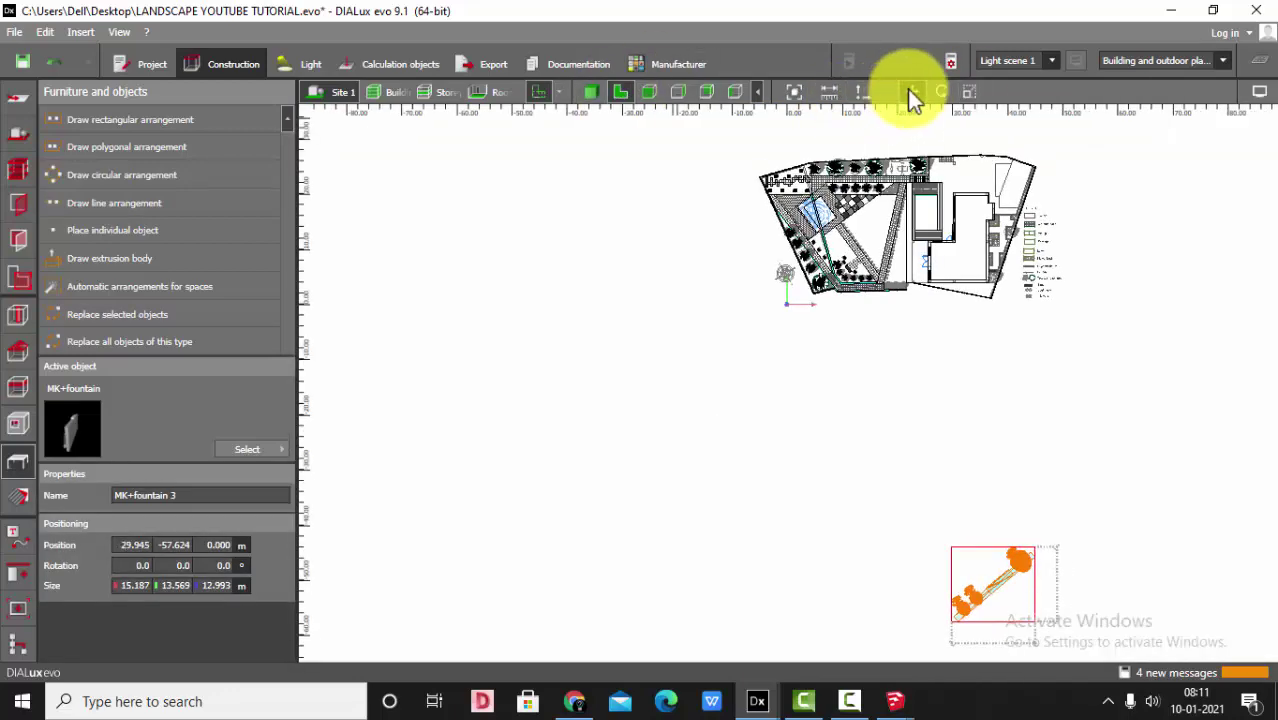
pyautogui.moveTo(957, 614); pyautogui.dragTo(964, 389)
pyautogui.click(592, 92)
pyautogui.click(794, 92)
pyautogui.moveTo(966, 394); pyautogui.dragTo(918, 346, button='right')
pyautogui.click(918, 346)
pyautogui.moveTo(1017, 308); pyautogui.dragTo(720, 417)
pyautogui.moveTo(720, 417); pyautogui.dragTo(990, 430, button='right')
pyautogui.click(990, 430)
pyautogui.click(968, 92)
pyautogui.moveTo(1059, 358); pyautogui.dragTo(813, 472)
# Rotate the fountain to 65° in plan view so it lines up with the waterfall wall
pyautogui.click(862, 304)
pyautogui.moveTo(862, 304); pyautogui.dragTo(831, 483, button='right')
pyautogui.scroll(3, 831, 483)
pyautogui.click(831, 483)
pyautogui.click(621, 92)
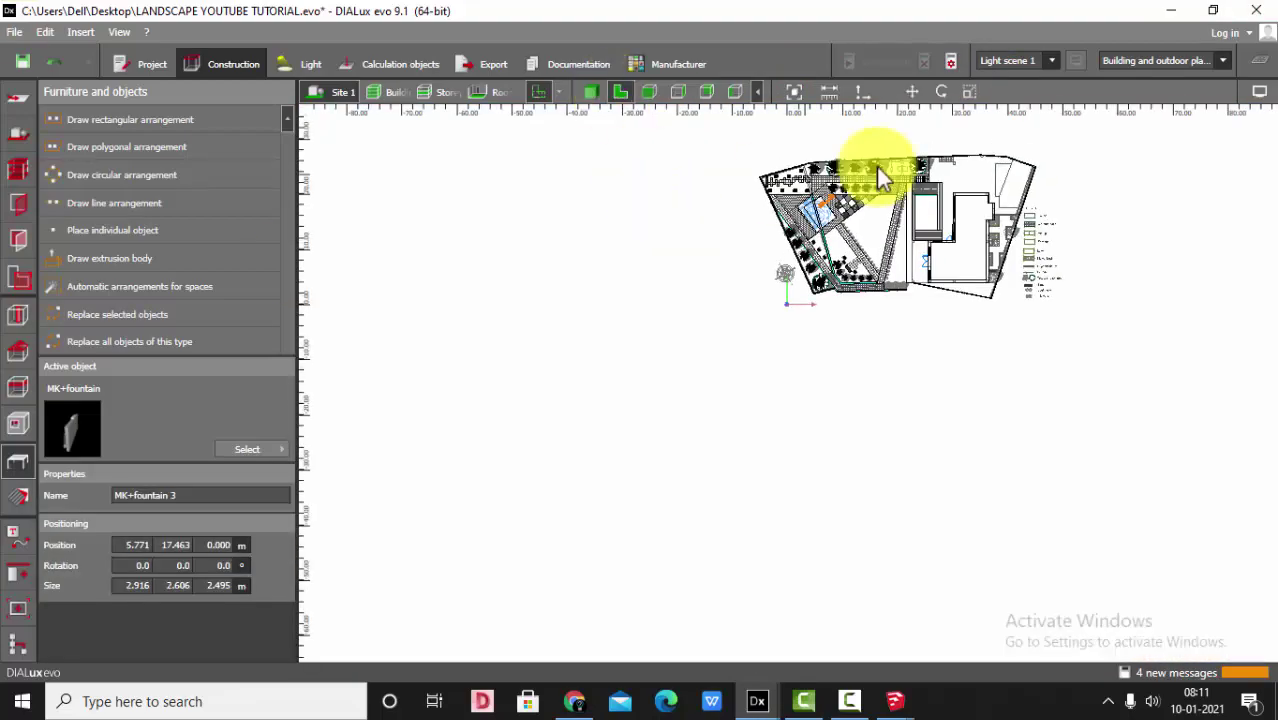
pyautogui.click(798, 92)
pyautogui.scroll(4, 473, 311)
pyautogui.click(945, 90)
pyautogui.moveTo(648, 336); pyautogui.dragTo(599, 292)
# Move the fountain in plan against the waterfall wall at about X 5.60 m, Y 14.72 m
pyautogui.click(910, 92)
pyautogui.scroll(1, 628, 230)
pyautogui.moveTo(579, 340); pyautogui.dragTo(567, 470)
pyautogui.scroll(2, 565, 470)
# Check the fountain beside the wall in 3D and raise it to a height of 0.415 m in an elevation view
pyautogui.click(591, 92)
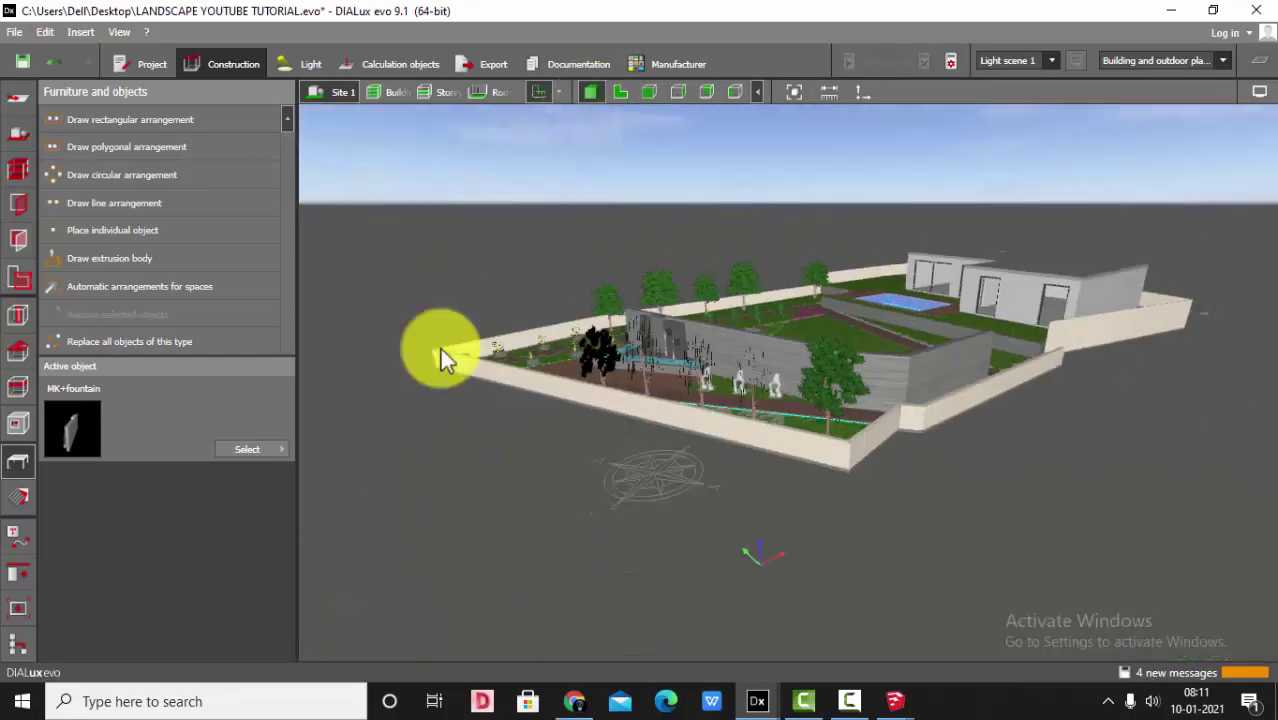
pyautogui.scroll(8, 795, 386)
pyautogui.click(910, 316)
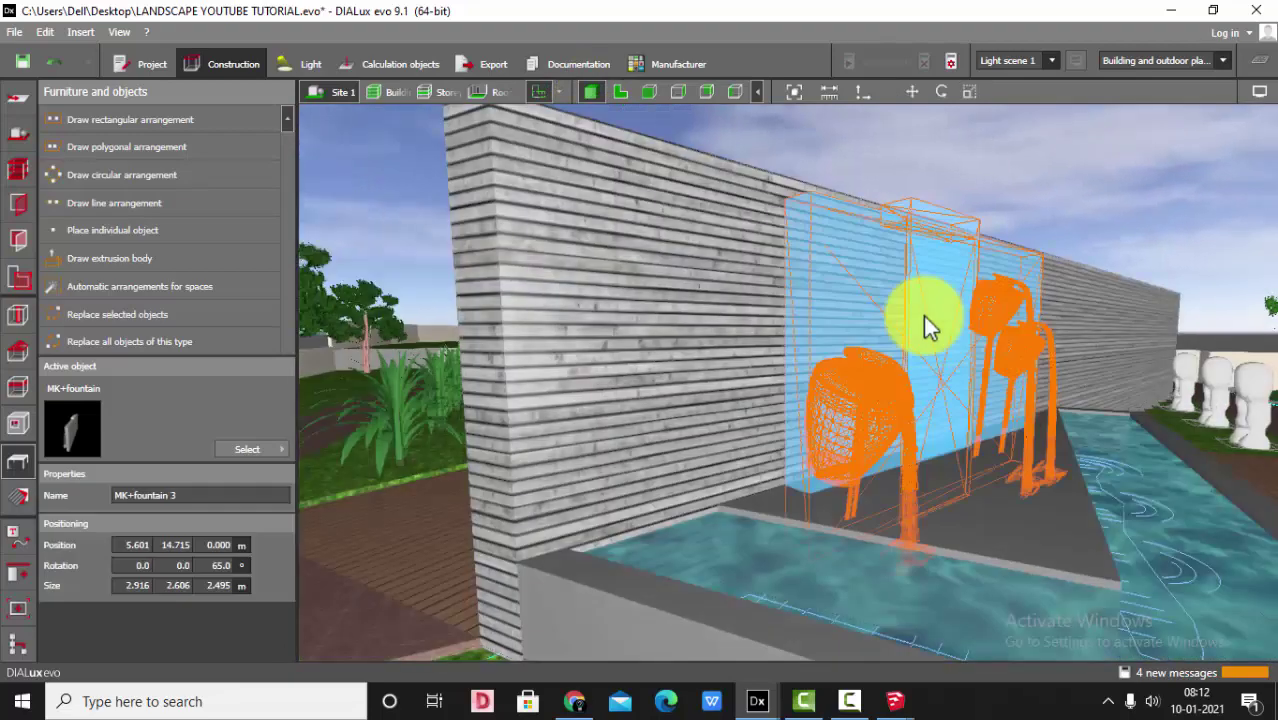
pyautogui.click(676, 95)
pyautogui.click(676, 95)
pyautogui.scroll(-4, 374, 328)
pyautogui.scroll(5, 531, 327)
pyautogui.click(911, 92)
pyautogui.scroll(1, 734, 261)
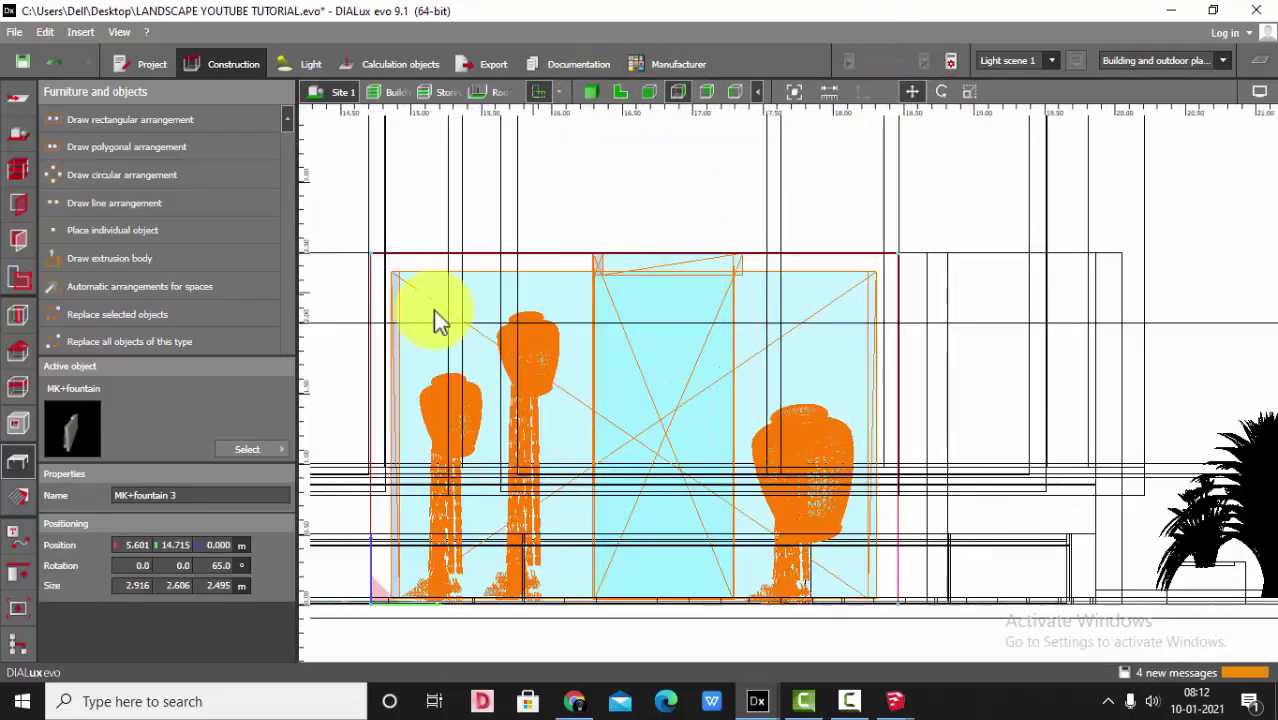
# Scale the fountain down in the 3D view to about 2.57 × 2.30 × 2.20 m to fit the wall's height
pyautogui.click(591, 91)
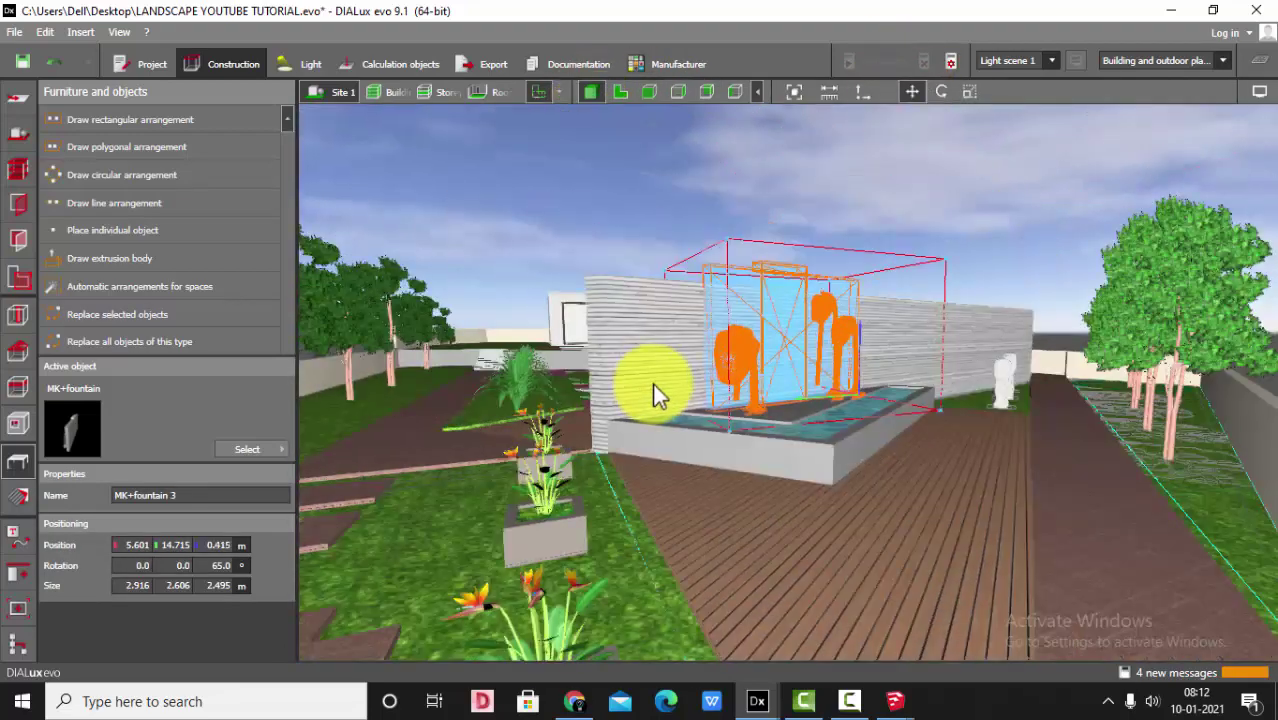
pyautogui.moveTo(650, 391); pyautogui.dragTo(863, 249)
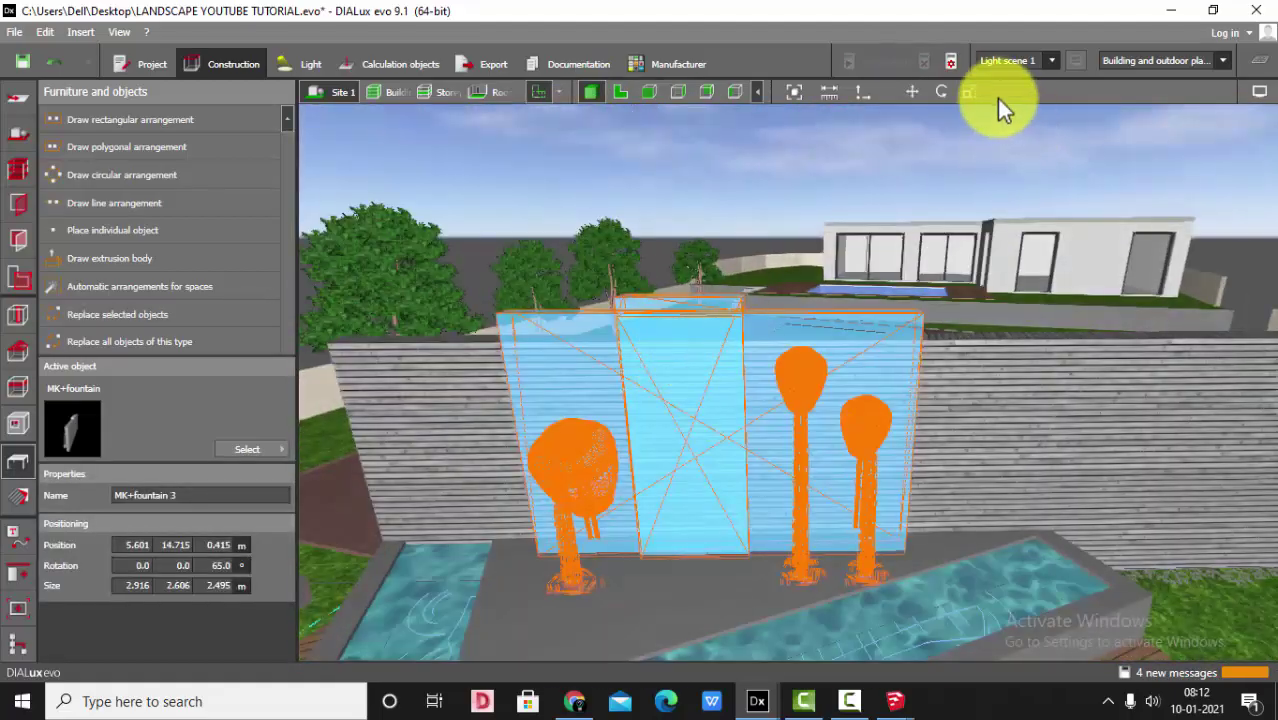
pyautogui.click(968, 91)
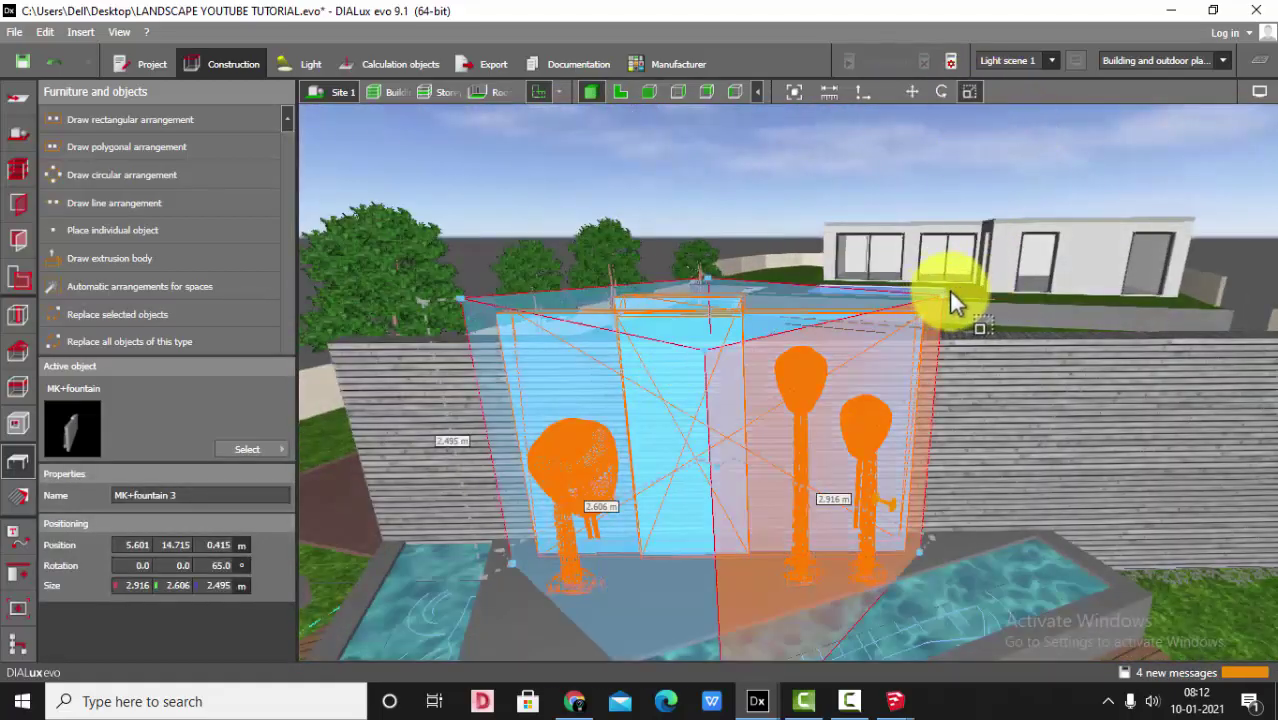
pyautogui.moveTo(952, 300); pyautogui.dragTo(884, 327)
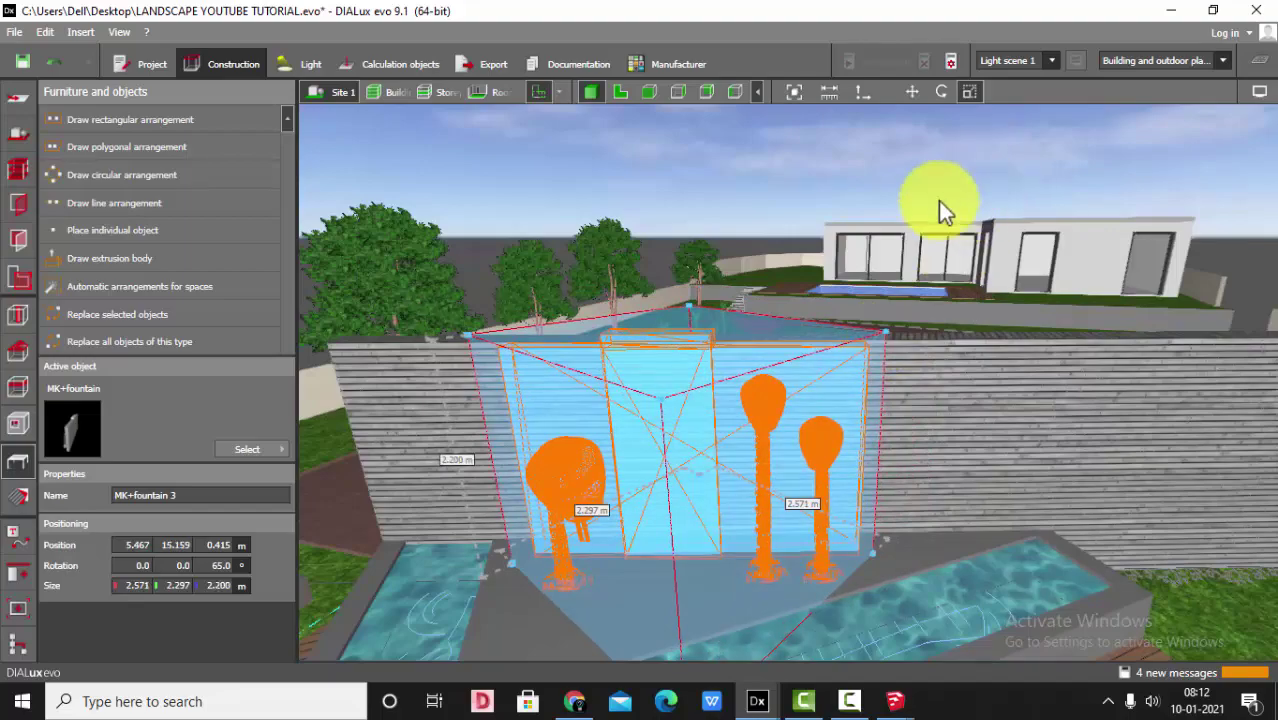
pyautogui.click(880, 215)
# Look at the fountain against the wall from above, select it in plan view and hide the CAD plan drawing
pyautogui.moveTo(815, 271); pyautogui.dragTo(915, 284, button='right')
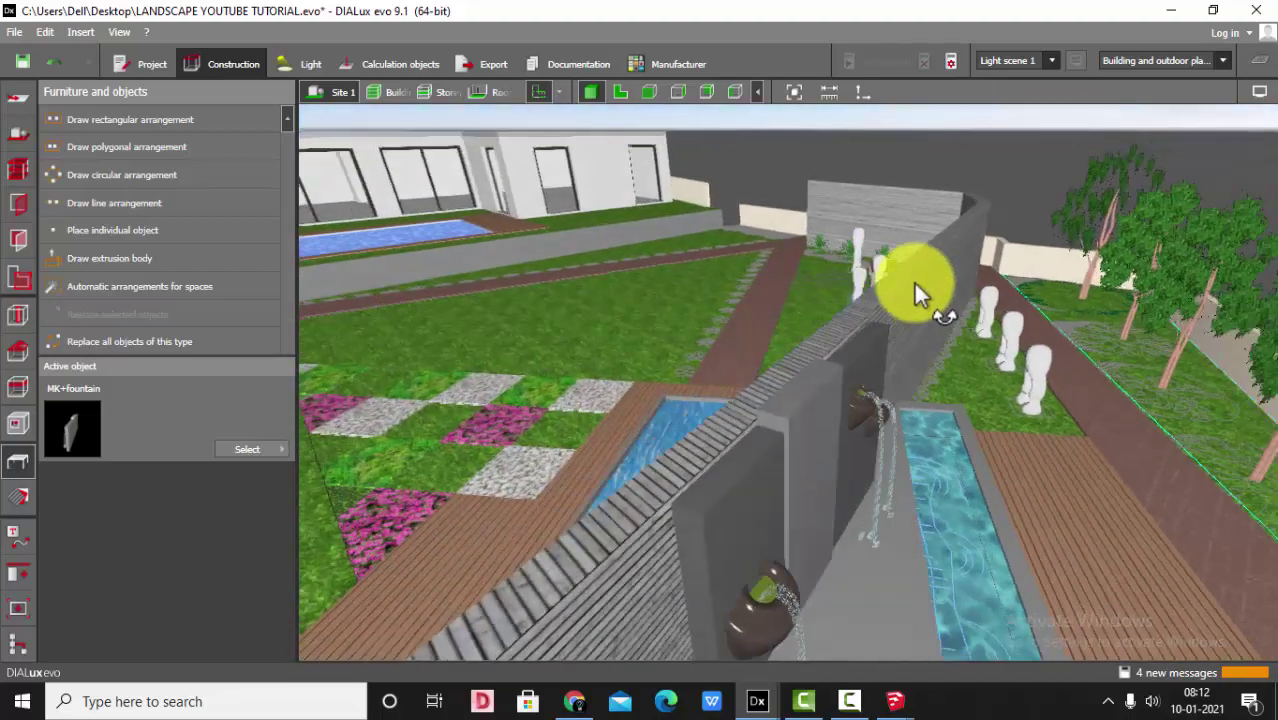
pyautogui.moveTo(913, 281); pyautogui.dragTo(685, 365)
pyautogui.click(685, 365)
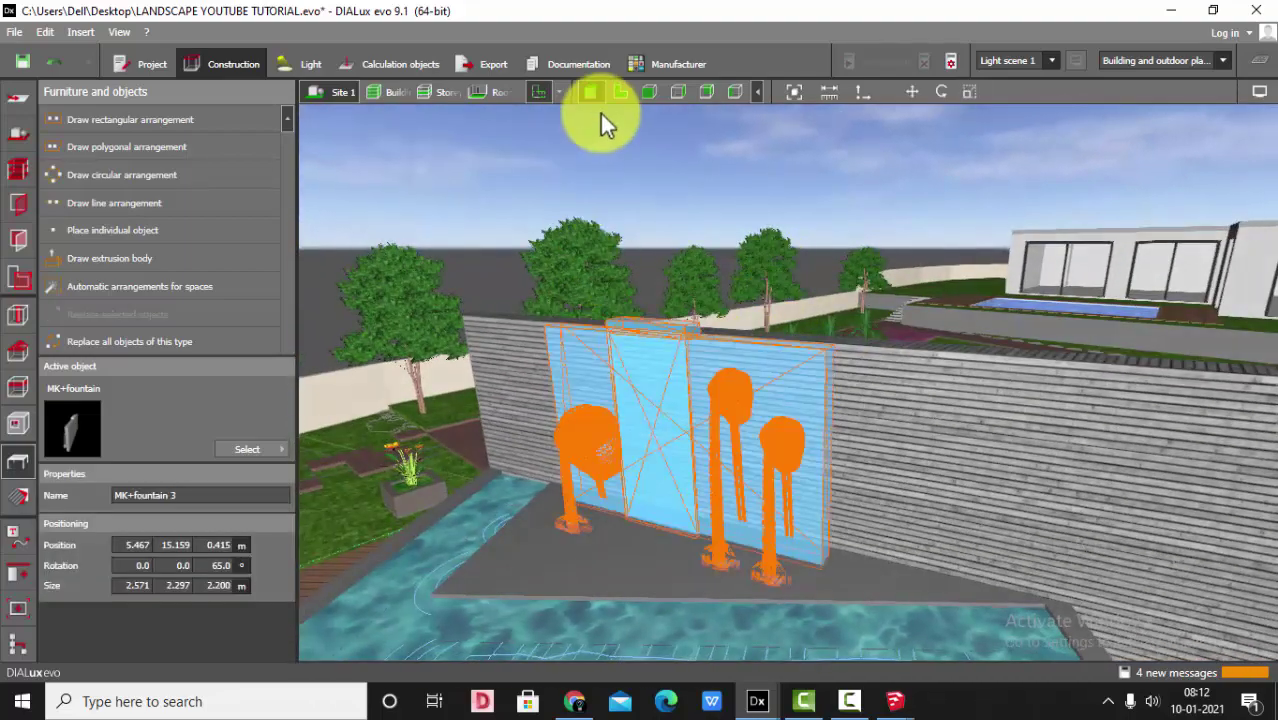
pyautogui.click(622, 93)
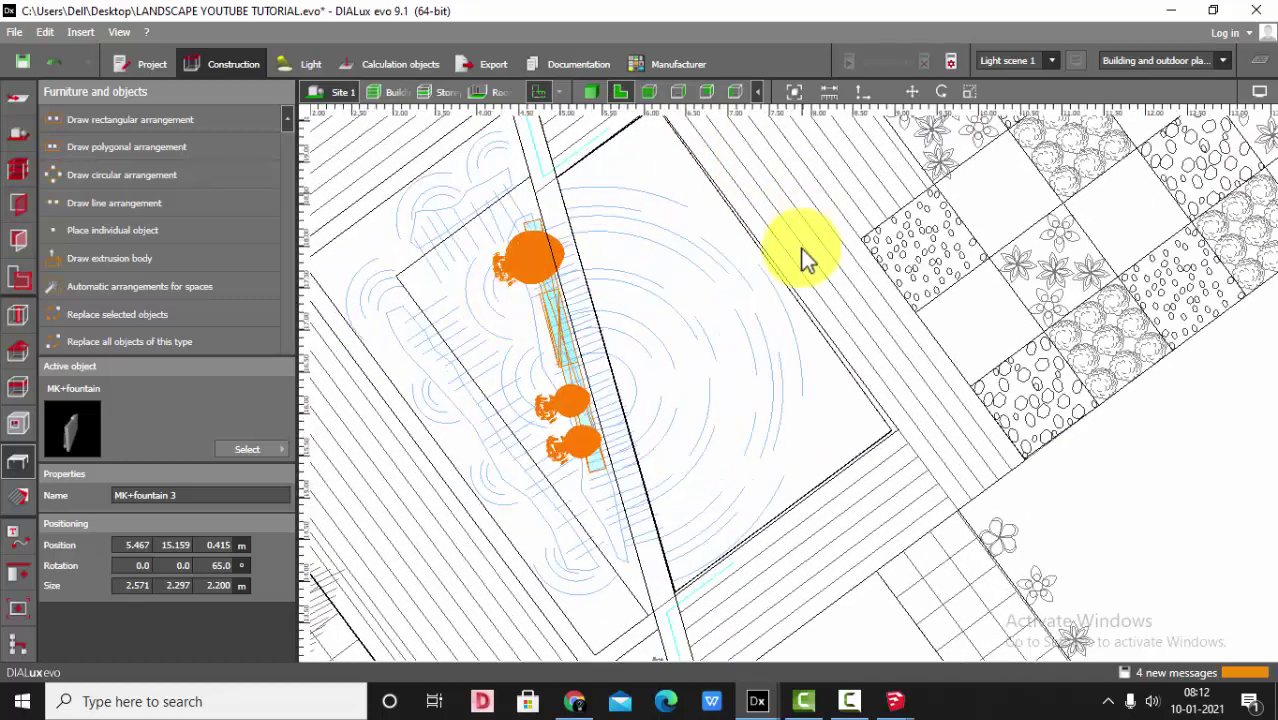
pyautogui.click(862, 92)
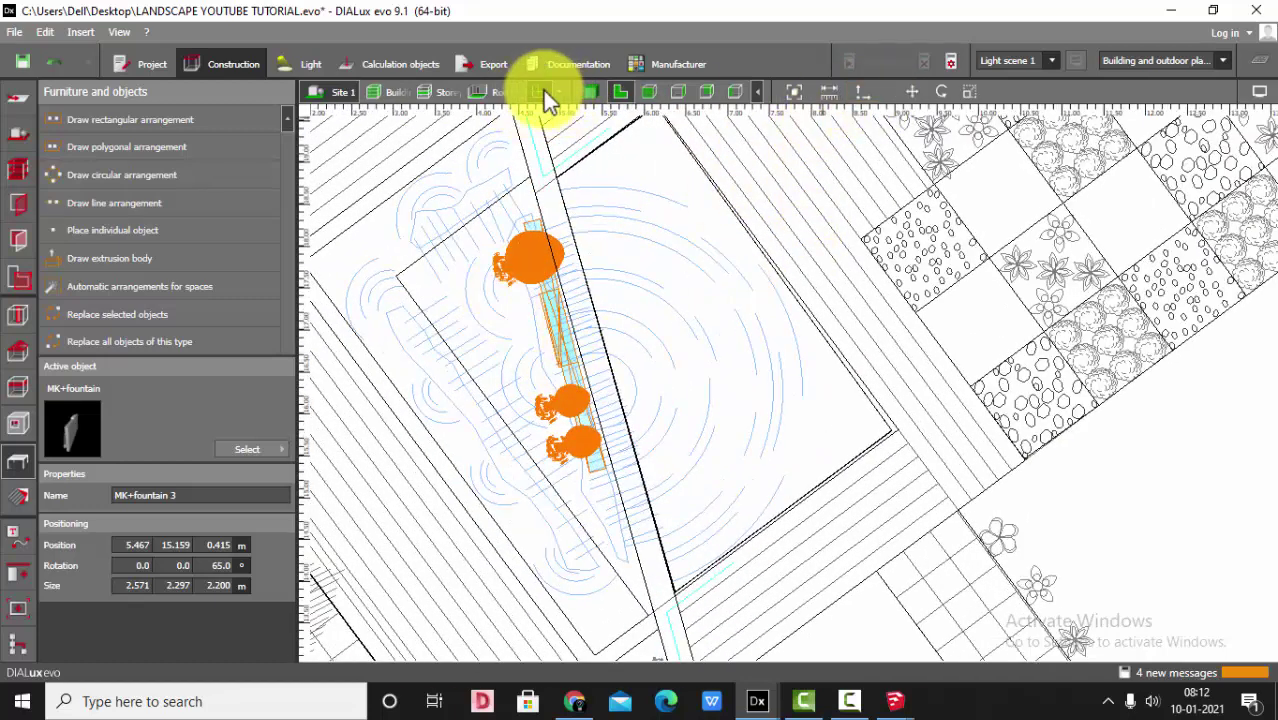
pyautogui.click(543, 92)
# Move the fountain closer into the waterfall wall in plan, to X 5.600 m, Y 15.000 m
pyautogui.scroll(2, 734, 238)
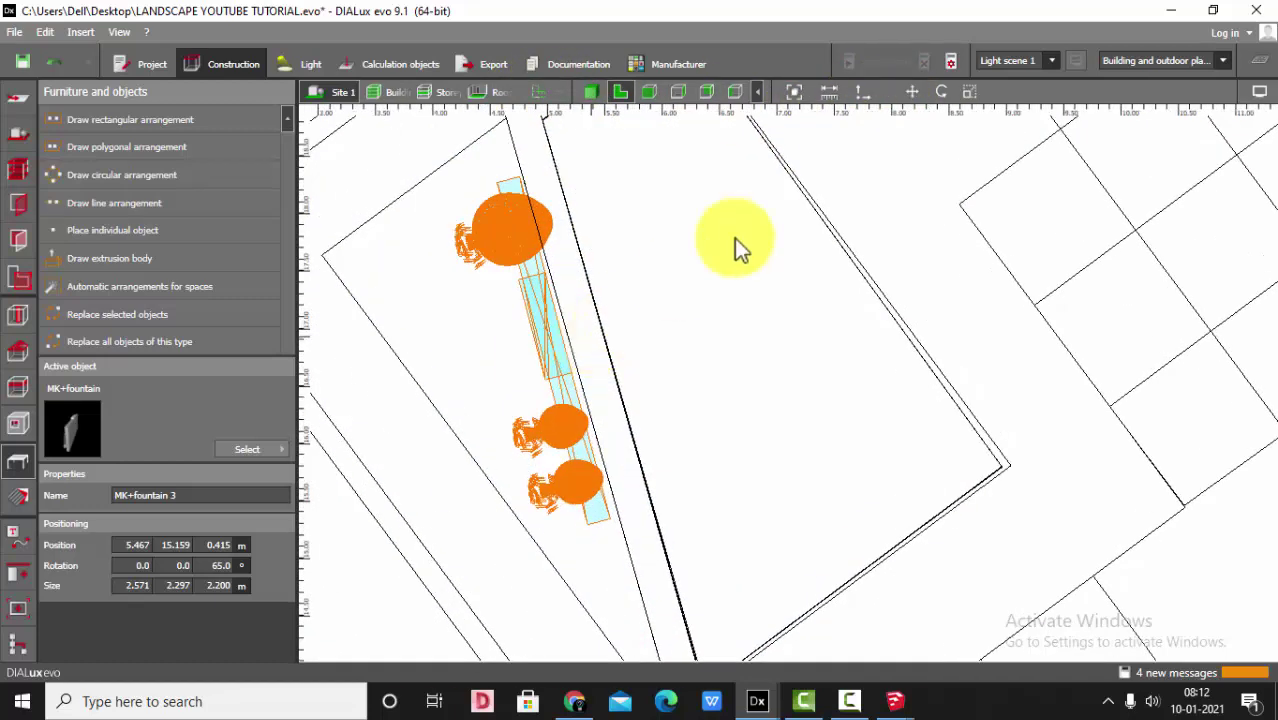
pyautogui.click(912, 92)
pyautogui.scroll(-2, 502, 442)
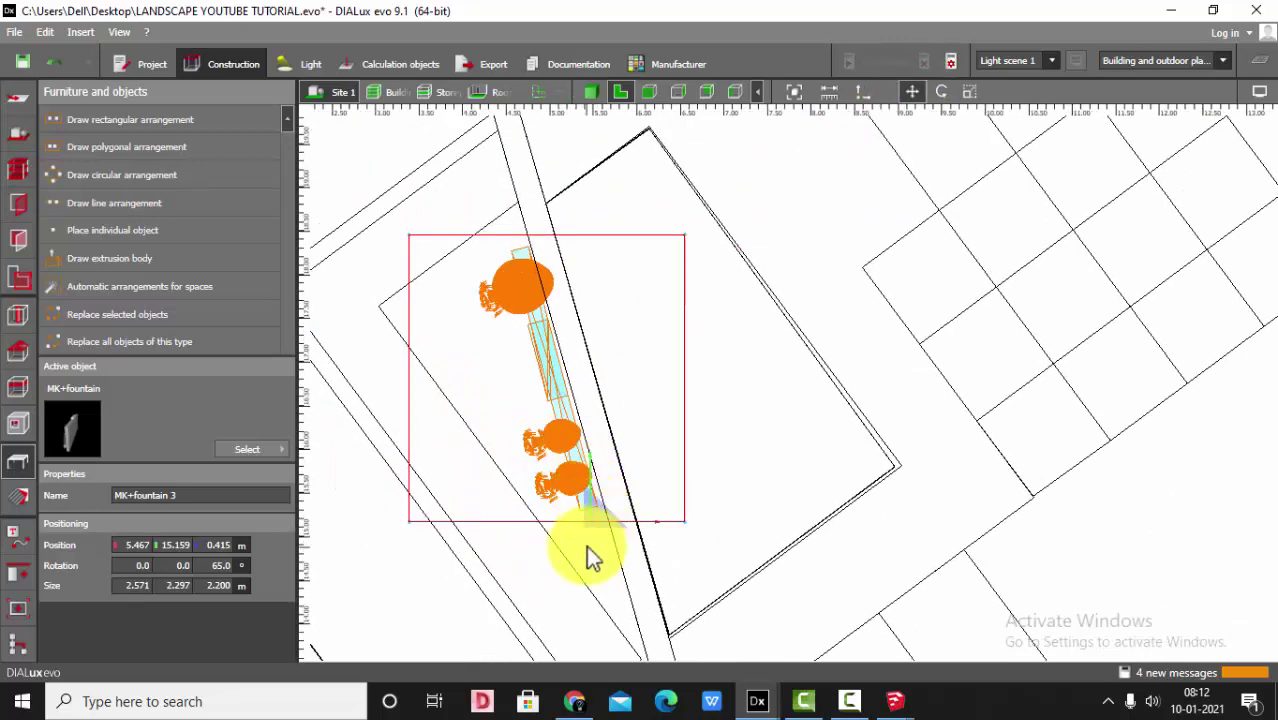
pyautogui.moveTo(591, 523); pyautogui.dragTo(601, 531)
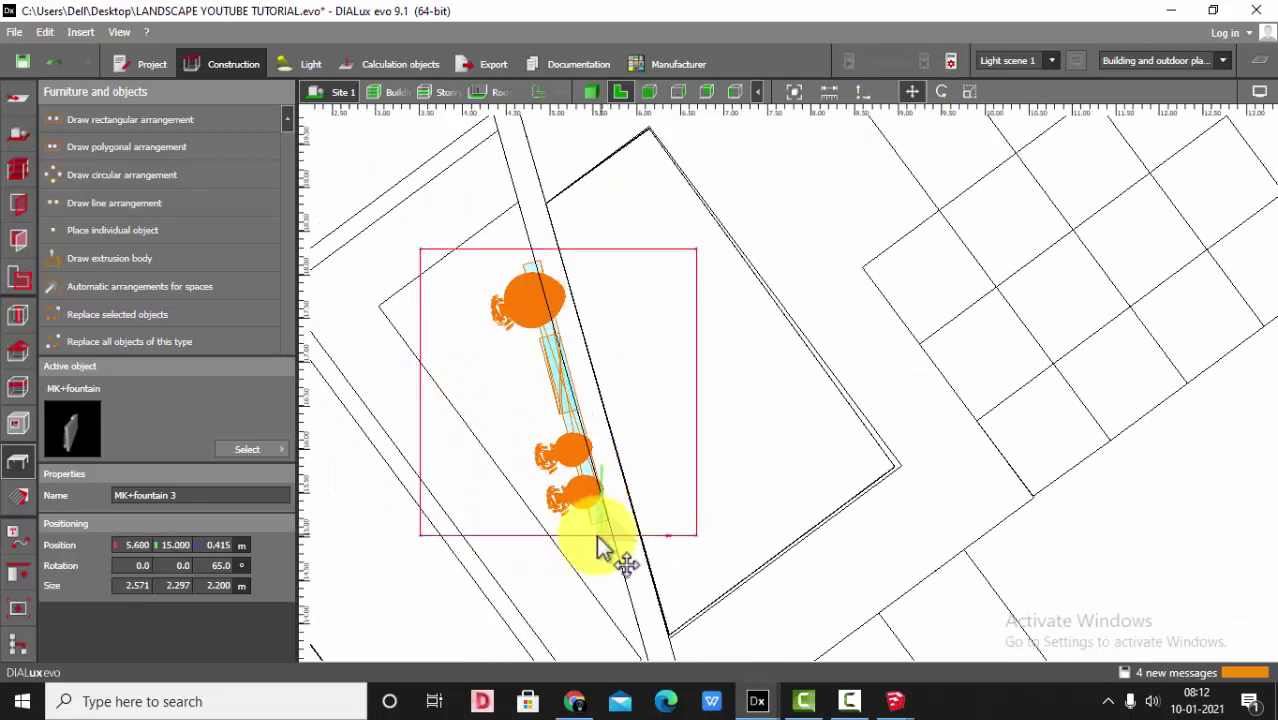
# Give the middle panel of the waterfall wall the same 7030 stone grey material as the neighbouring wall panels
pyautogui.scroll(1, 596, 535)
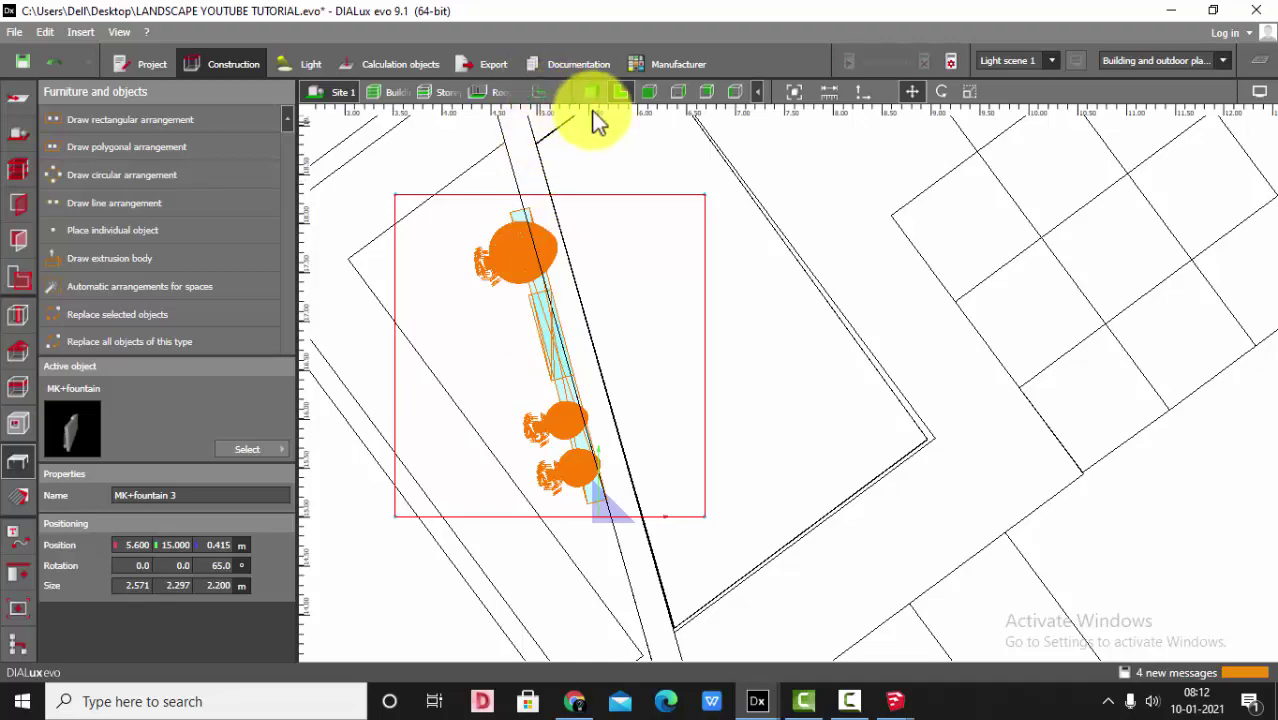
pyautogui.click(590, 92)
pyautogui.moveTo(765, 181); pyautogui.dragTo(796, 390)
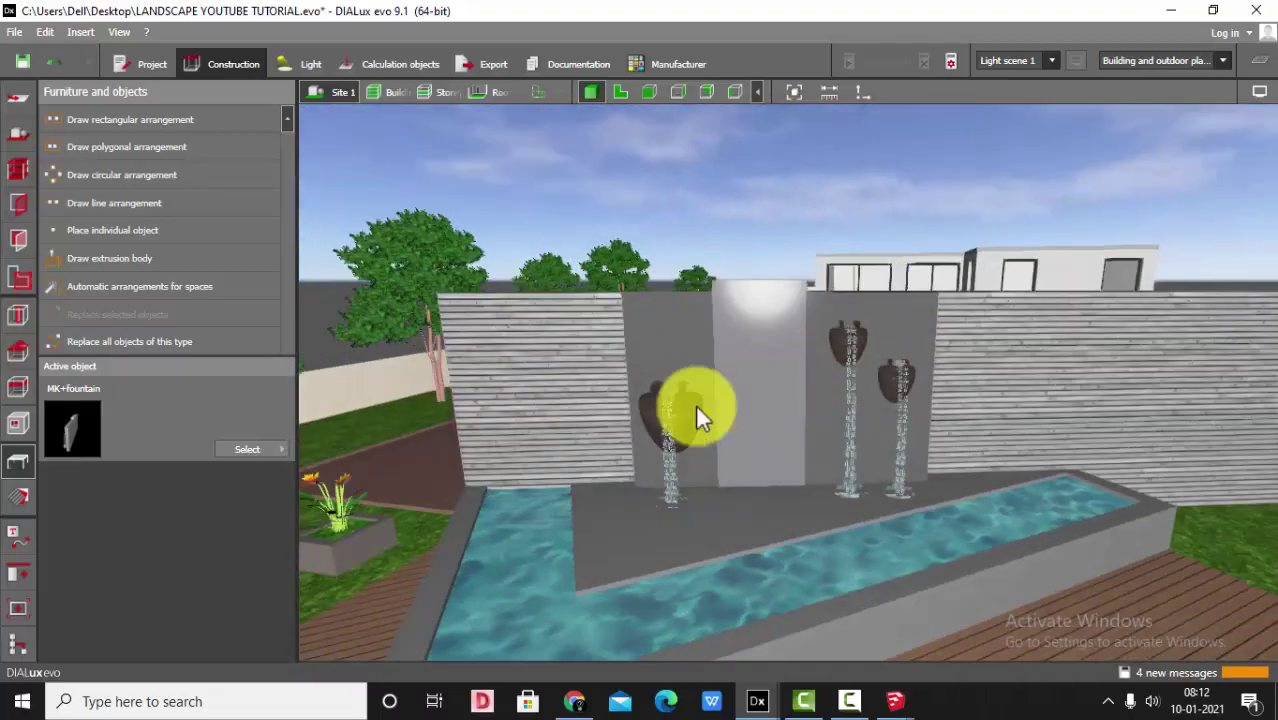
pyautogui.click(26, 496)
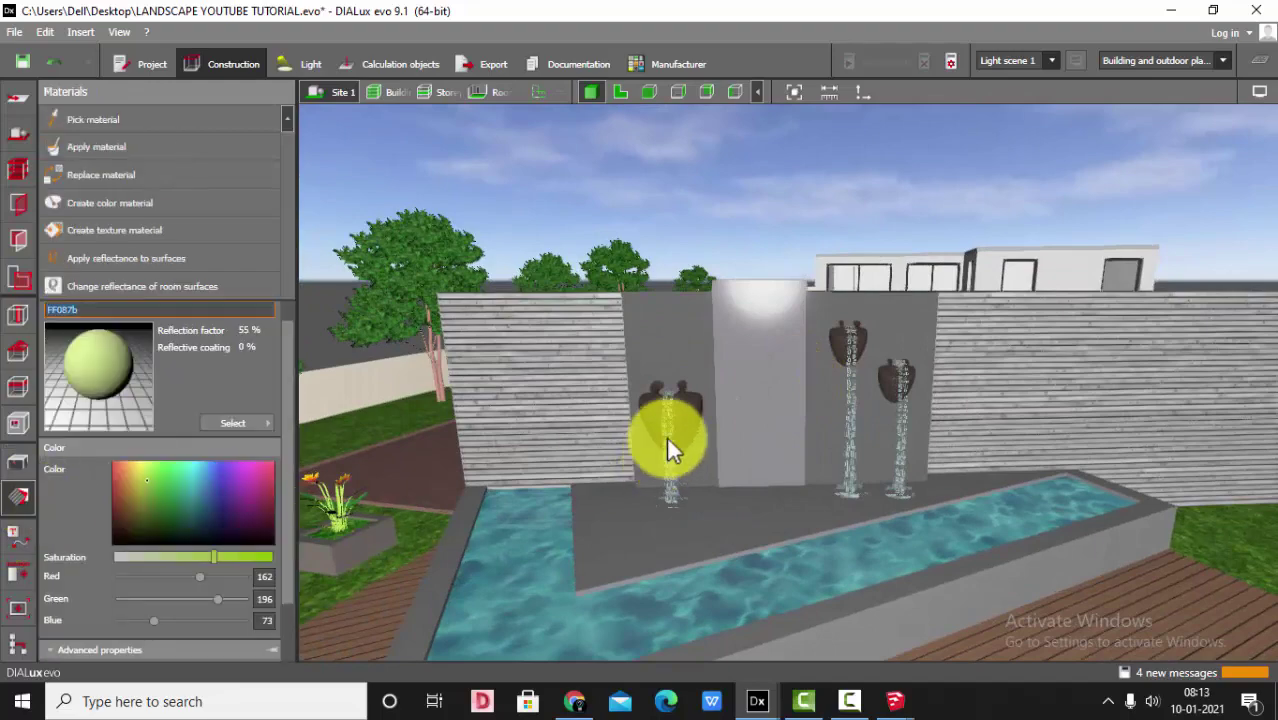
pyautogui.click(662, 305)
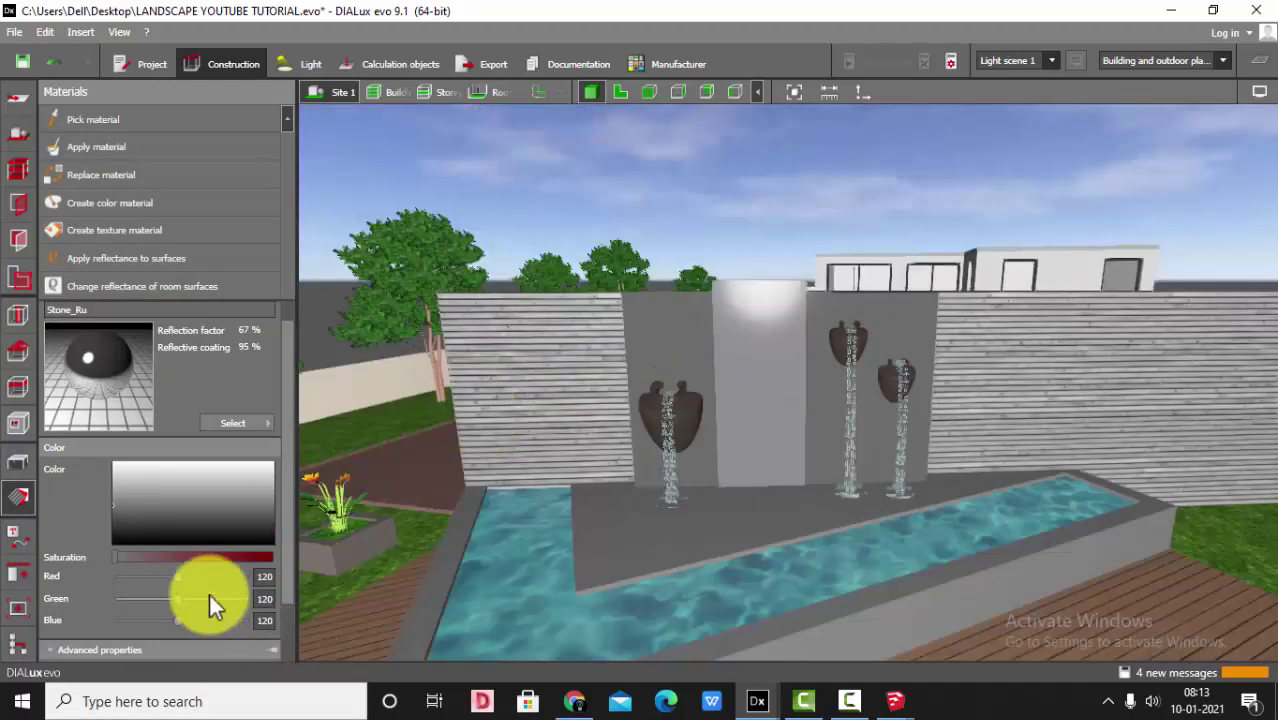
pyautogui.moveTo(730, 330); pyautogui.dragTo(798, 330)
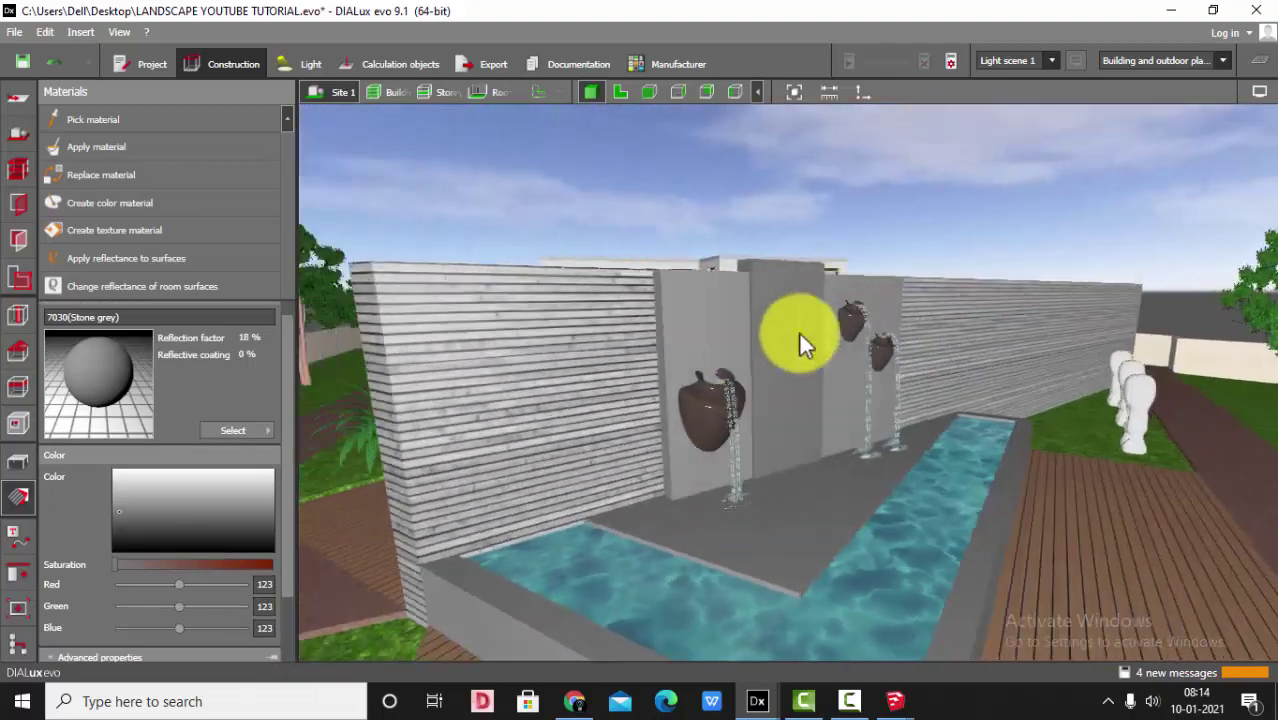
# Draw an extrusion body in plan view over the inner basin floor in front of the waterfall wall
pyautogui.click(16, 467)
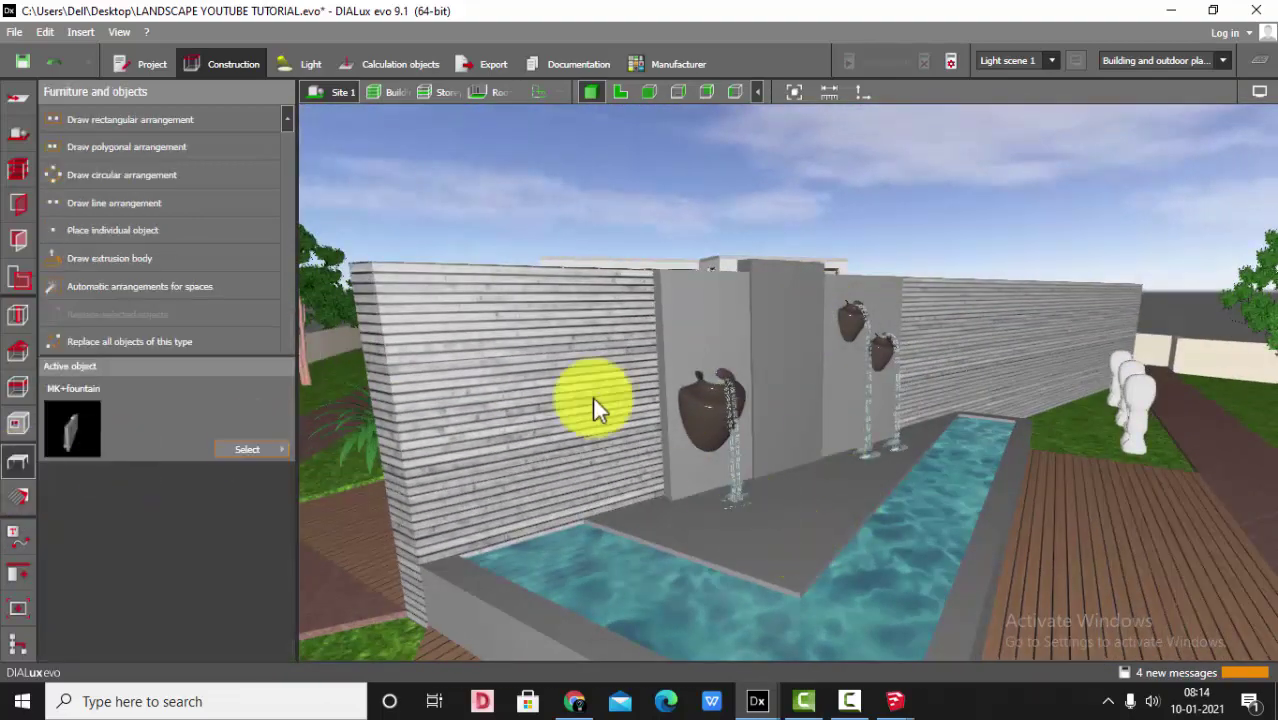
pyautogui.click(617, 95)
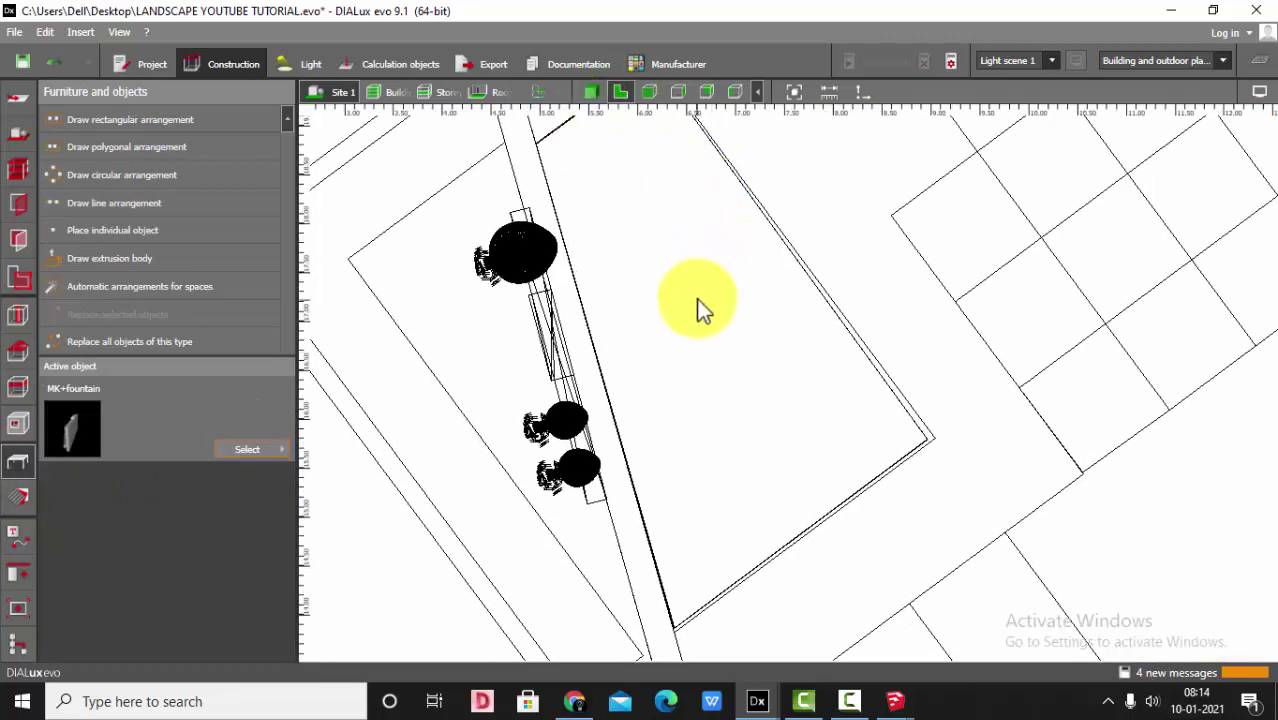
pyautogui.click(110, 258)
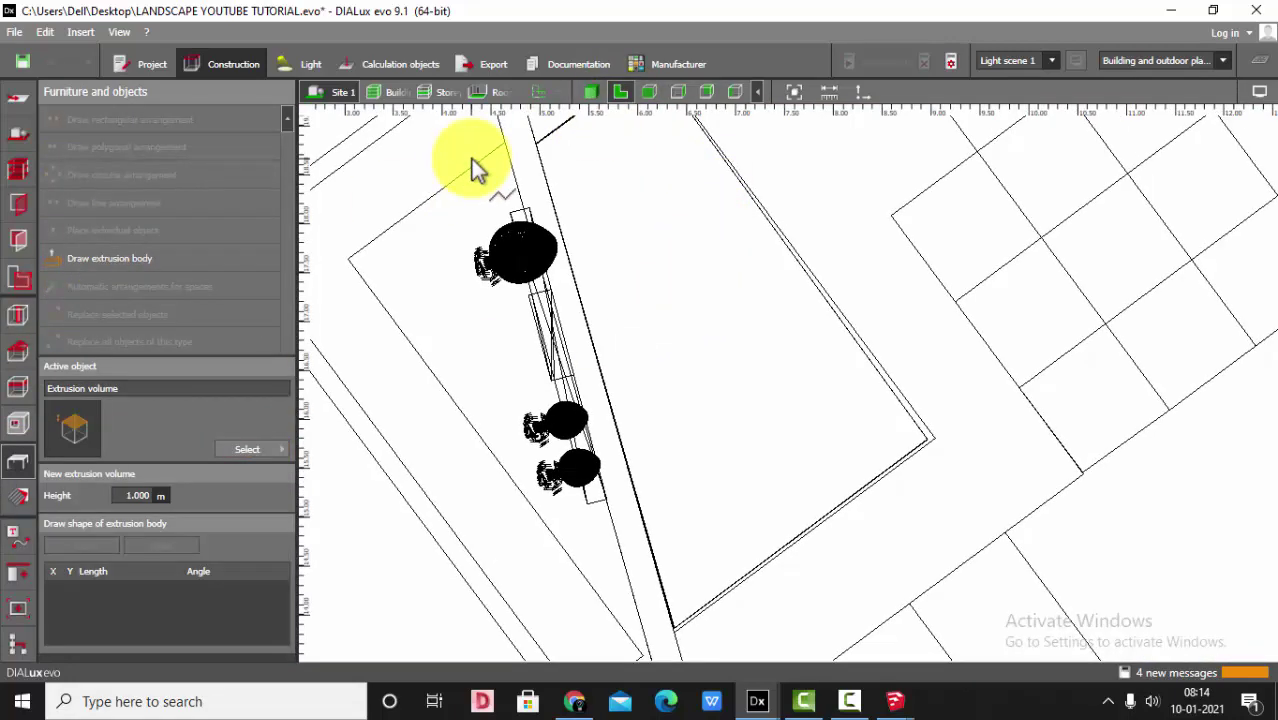
pyautogui.click(592, 92)
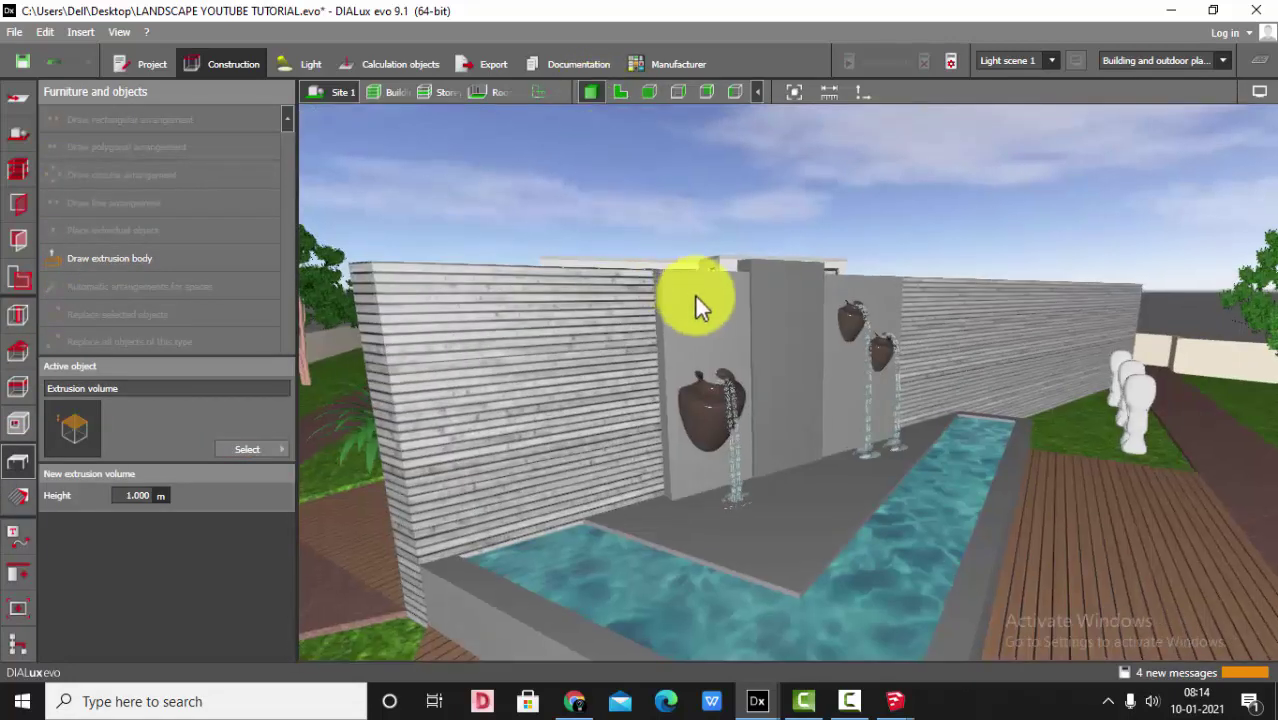
pyautogui.moveTo(694, 294); pyautogui.dragTo(719, 366)
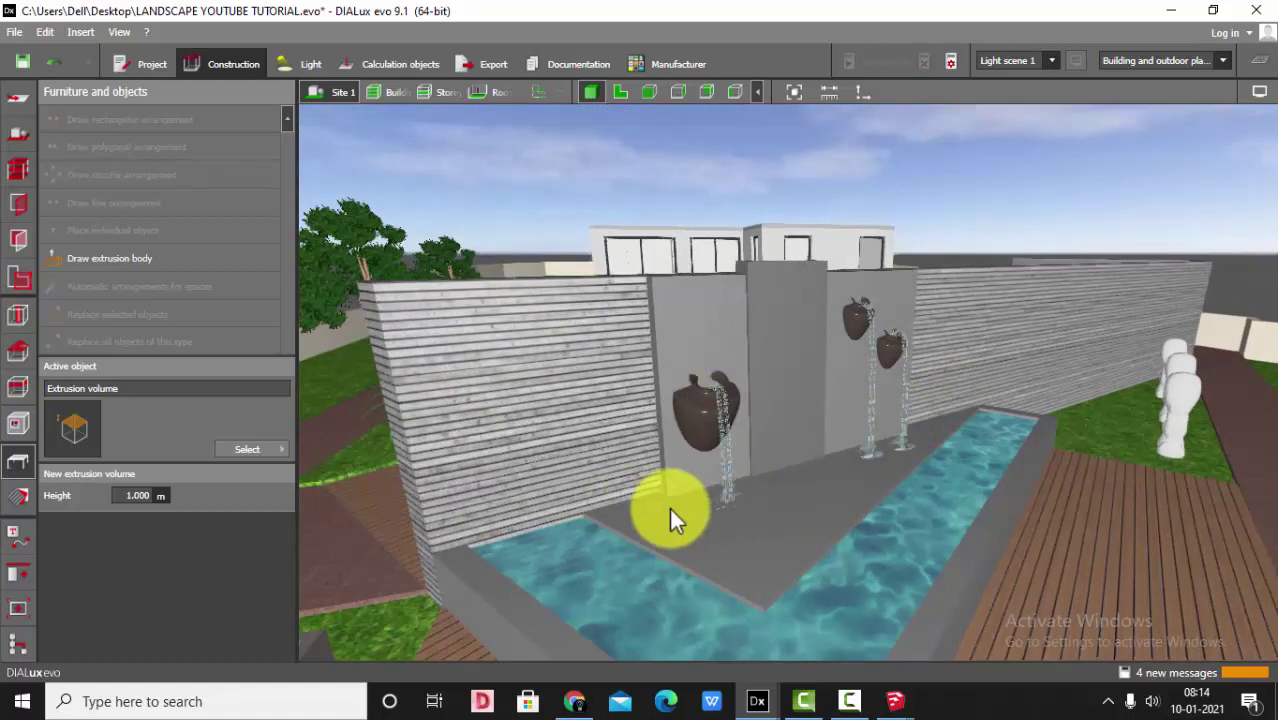
pyautogui.click(621, 93)
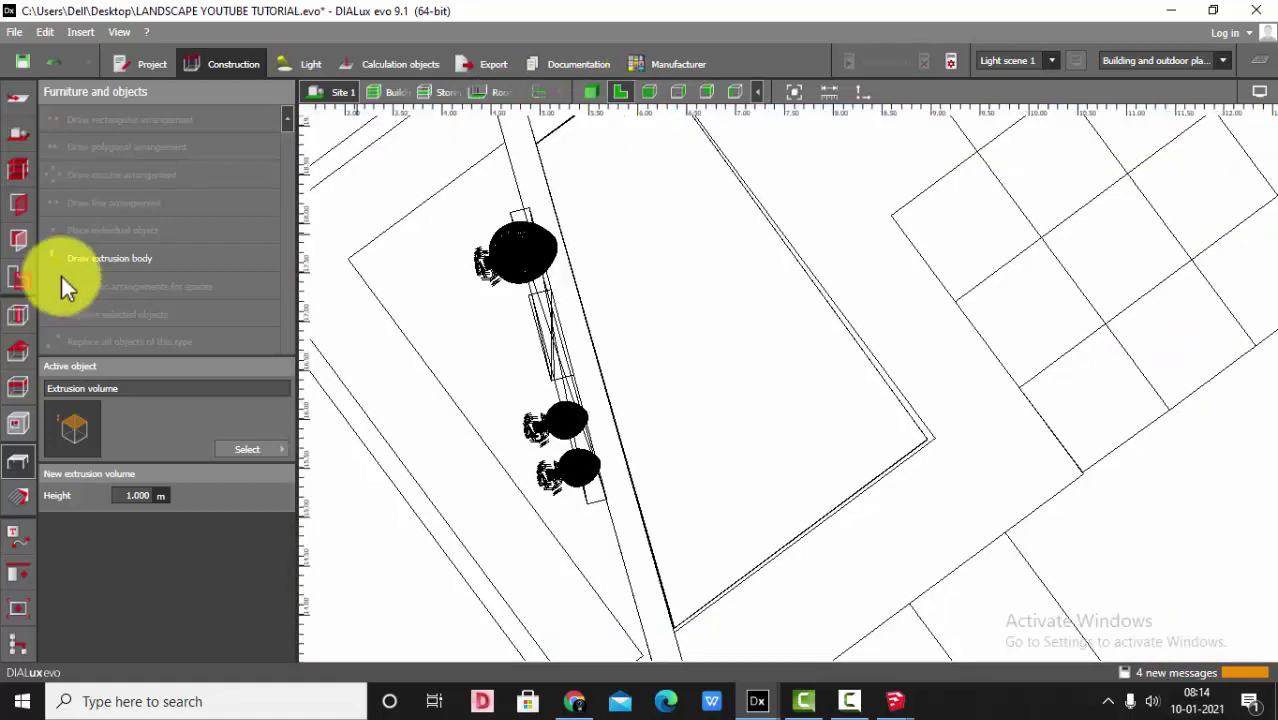
pyautogui.click(107, 258)
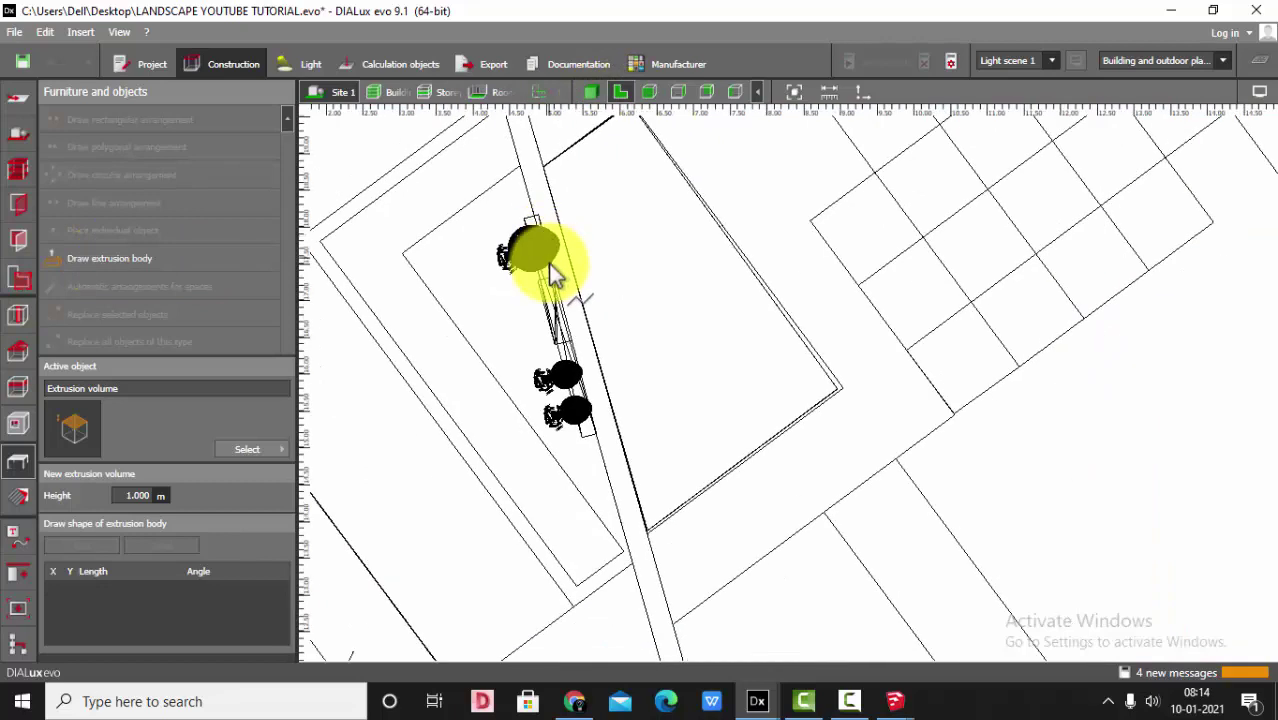
pyautogui.click(522, 158)
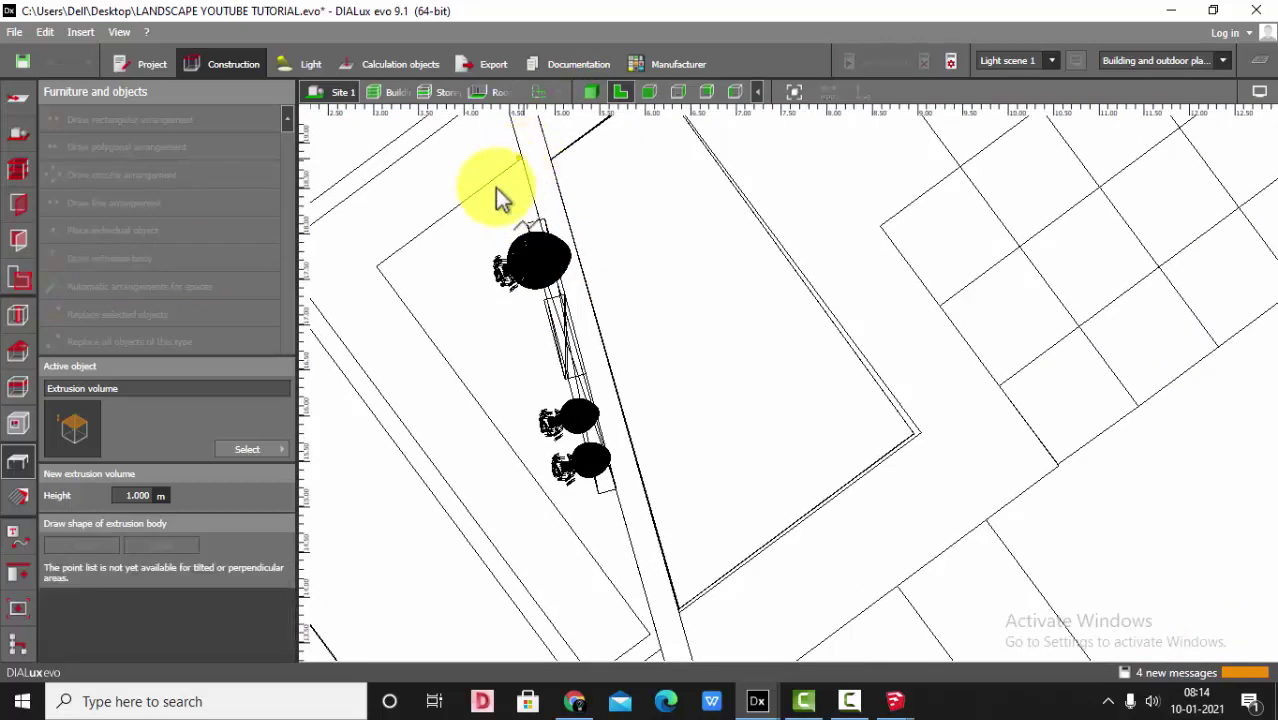
pyautogui.click(379, 268)
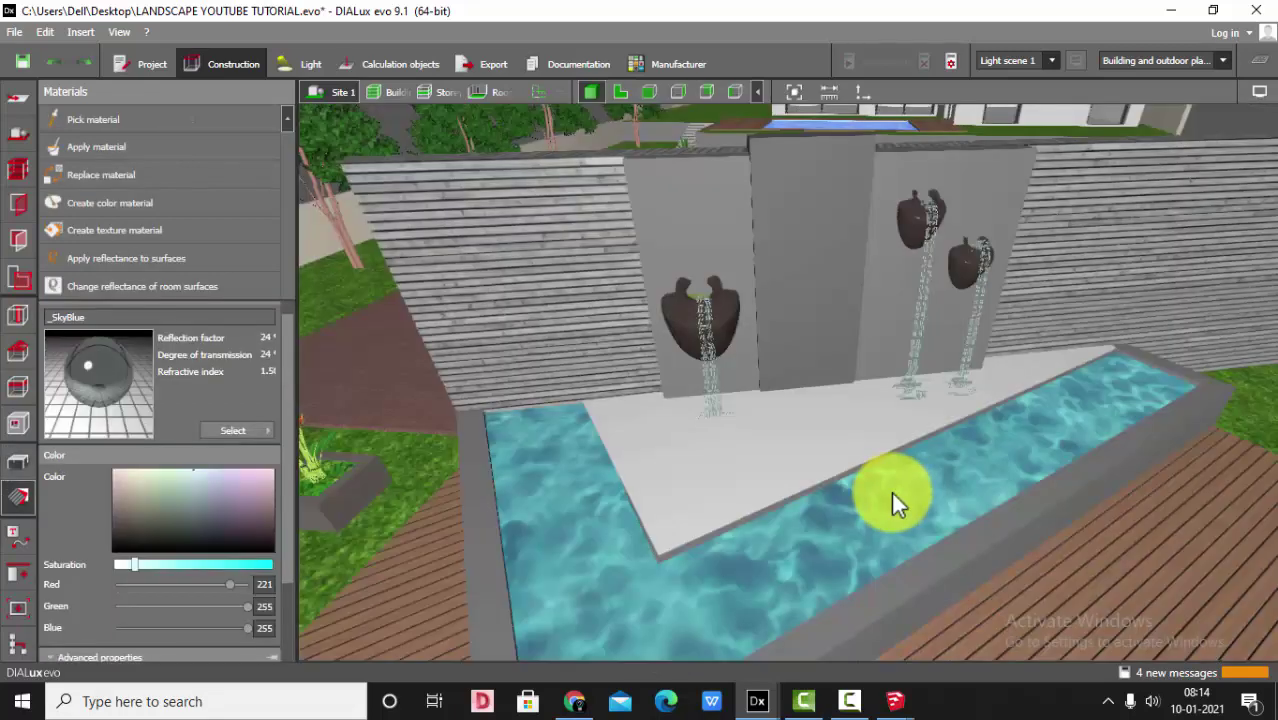
# Pick the Water surface 1 material from the front pool and apply it to the new inner basin body
pyautogui.click(891, 490)
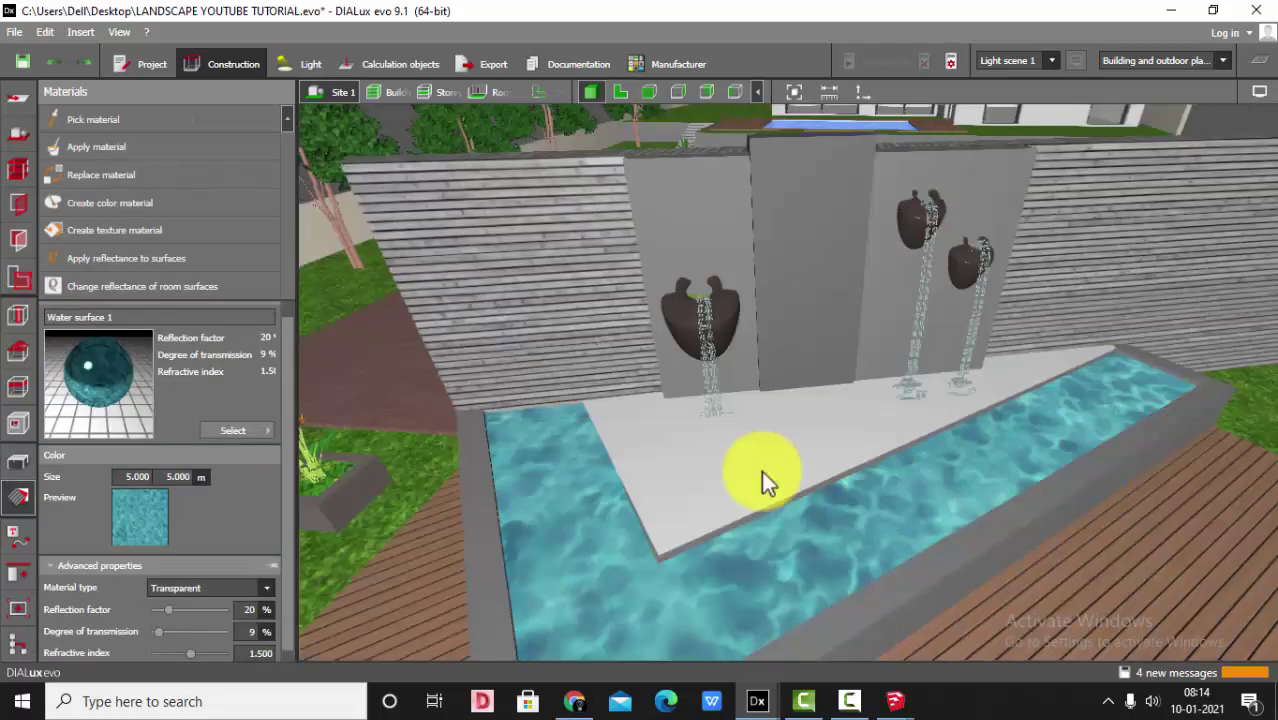
pyautogui.click(143, 172)
pyautogui.click(866, 416)
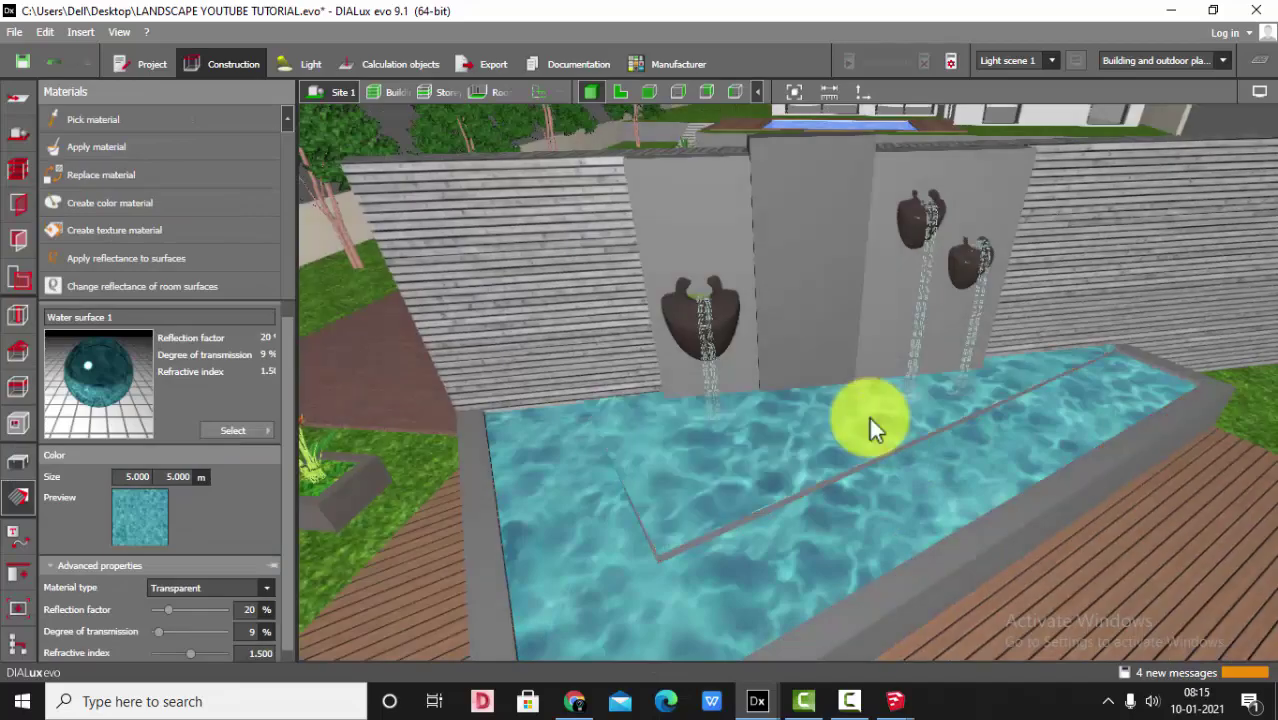
pyautogui.moveTo(866, 416); pyautogui.dragTo(550, 412, button='right')
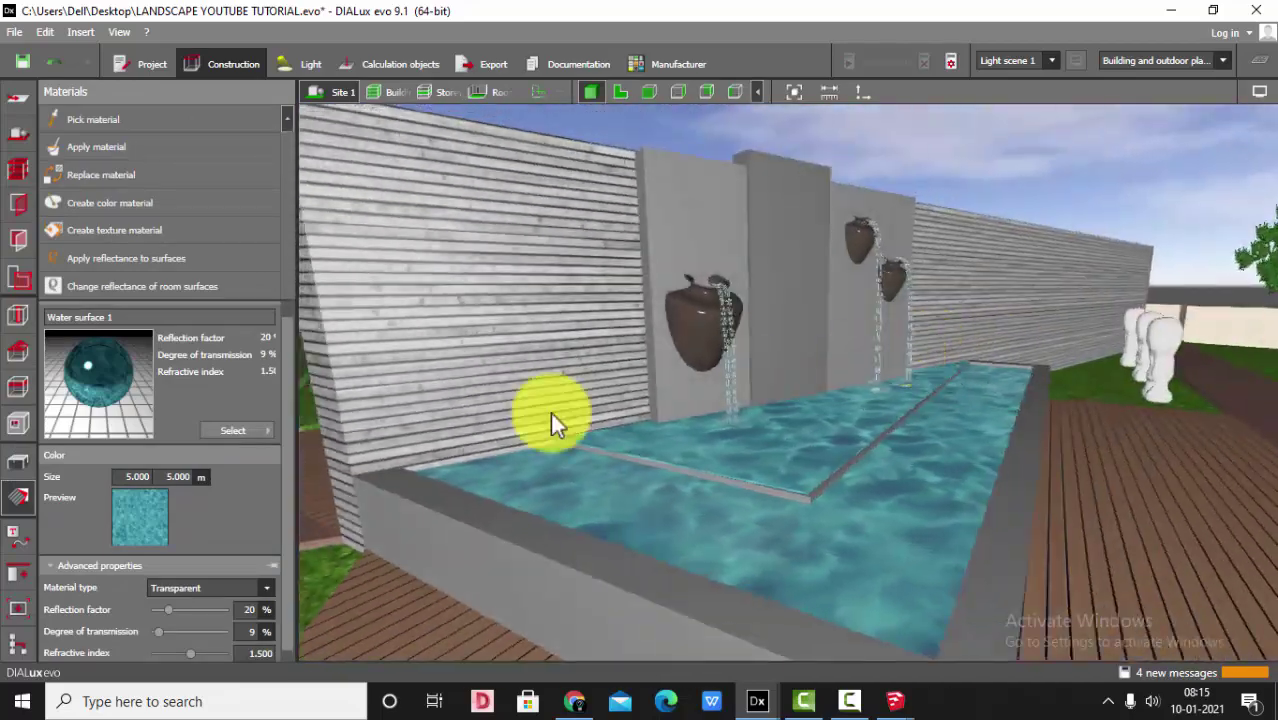
# Decline the save reminder and replace the front pool's water material with the blue water texture of the pool behind the wall
pyautogui.click(24, 459)
pyautogui.scroll(-3, 679, 539)
pyautogui.moveTo(679, 539); pyautogui.dragTo(850, 503, button='right')
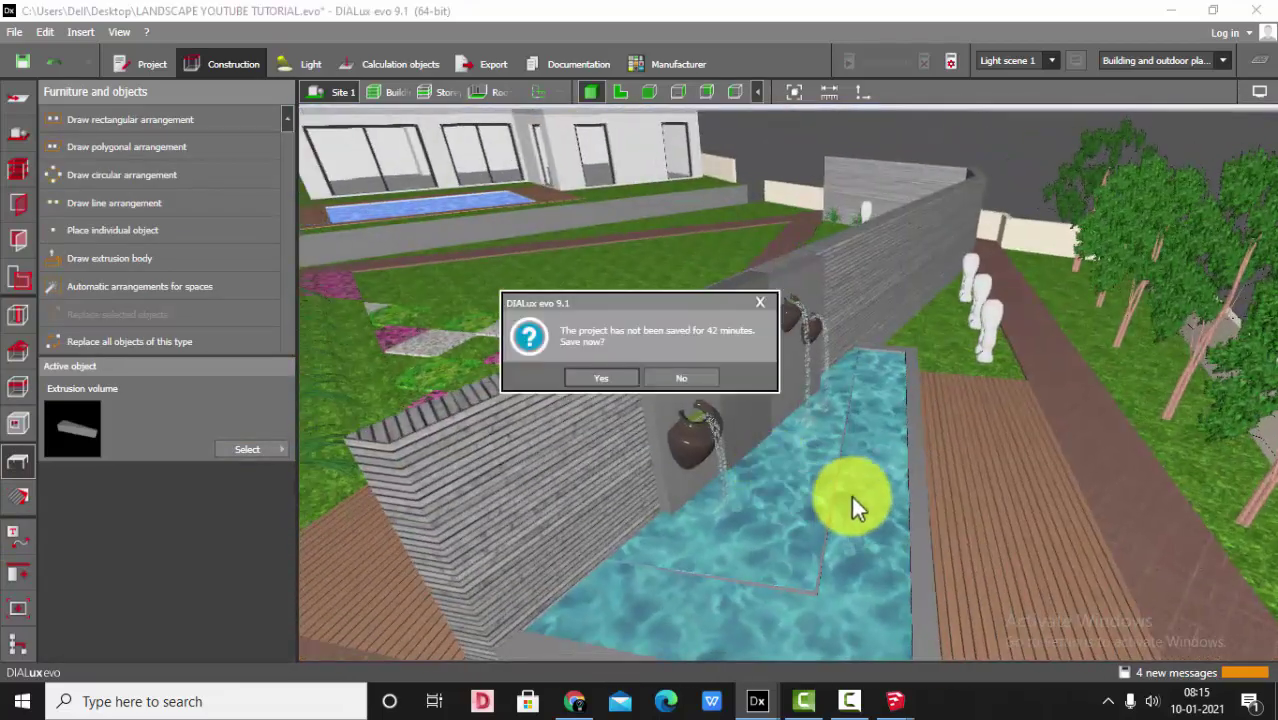
pyautogui.click(700, 376)
pyautogui.moveTo(918, 470); pyautogui.dragTo(785, 505, button='right')
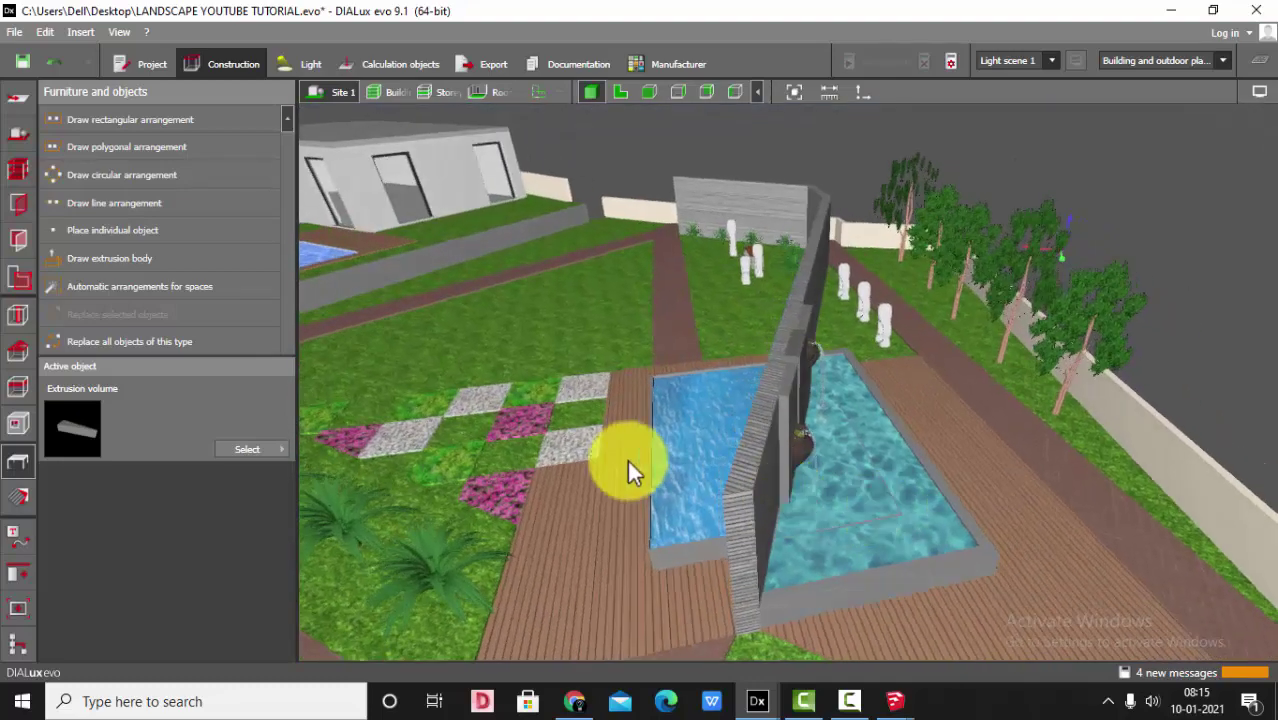
pyautogui.click(665, 435)
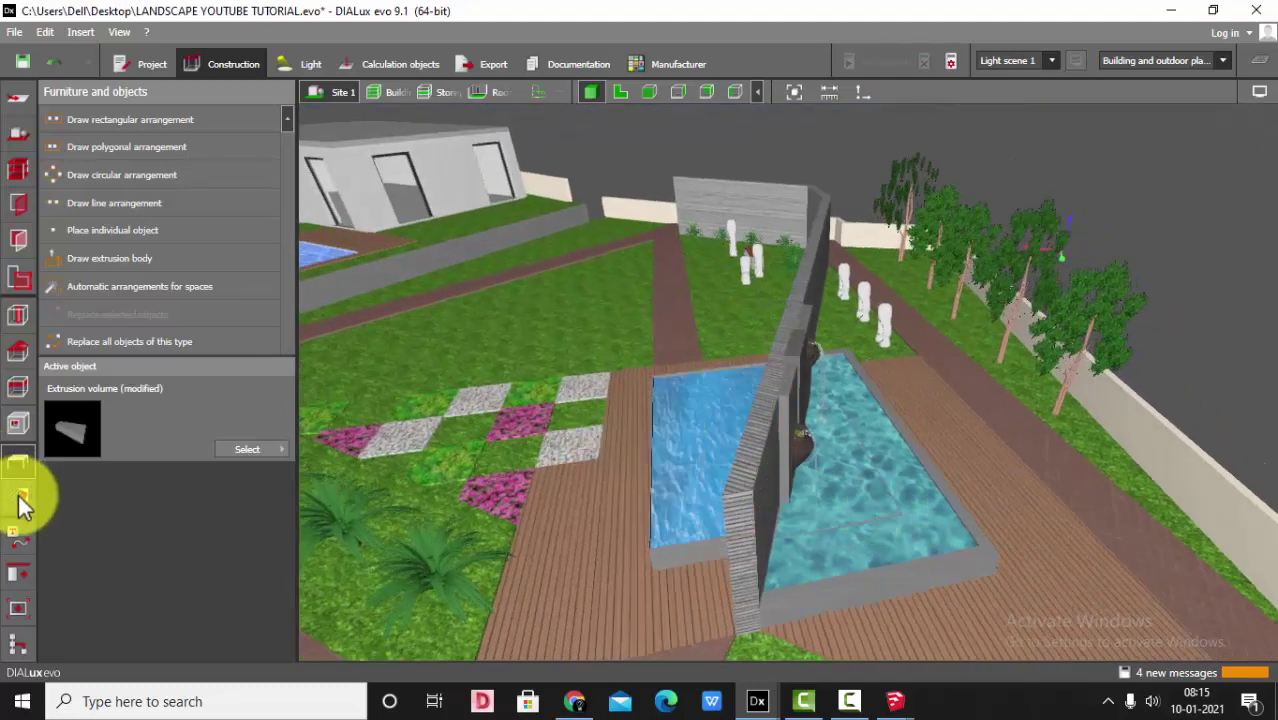
pyautogui.click(18, 496)
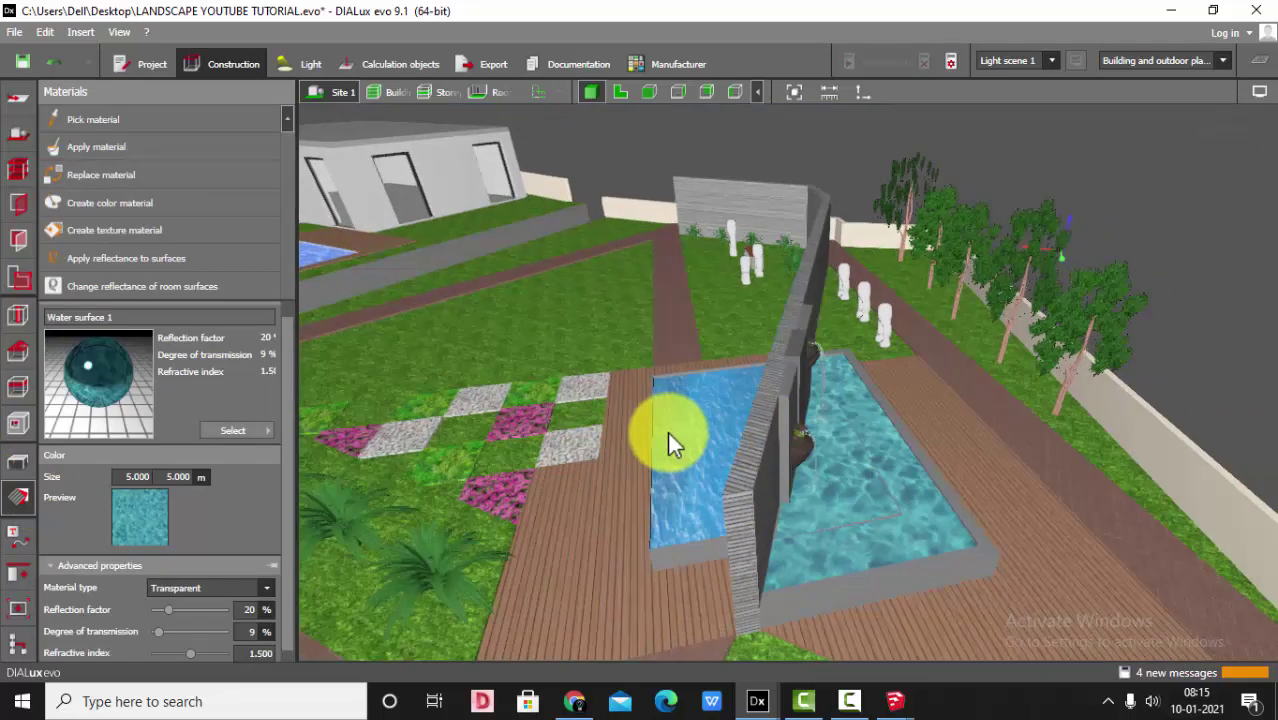
pyautogui.click(682, 445)
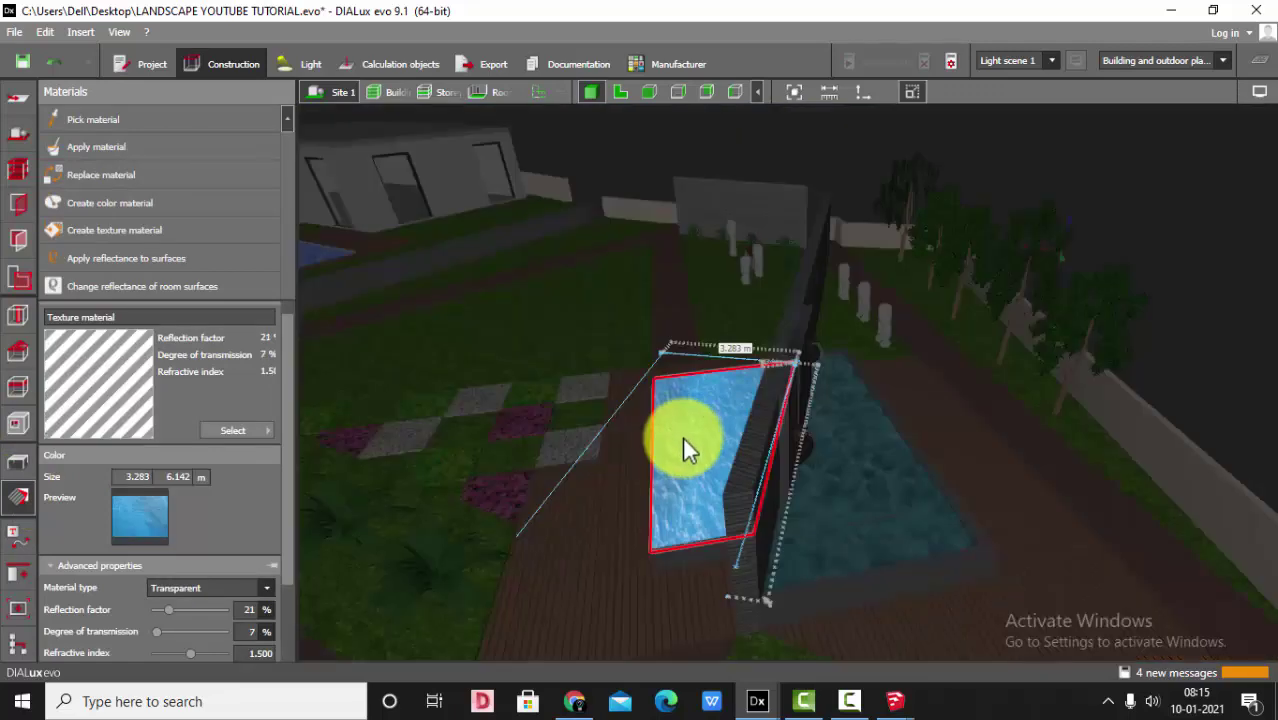
pyautogui.click(428, 406)
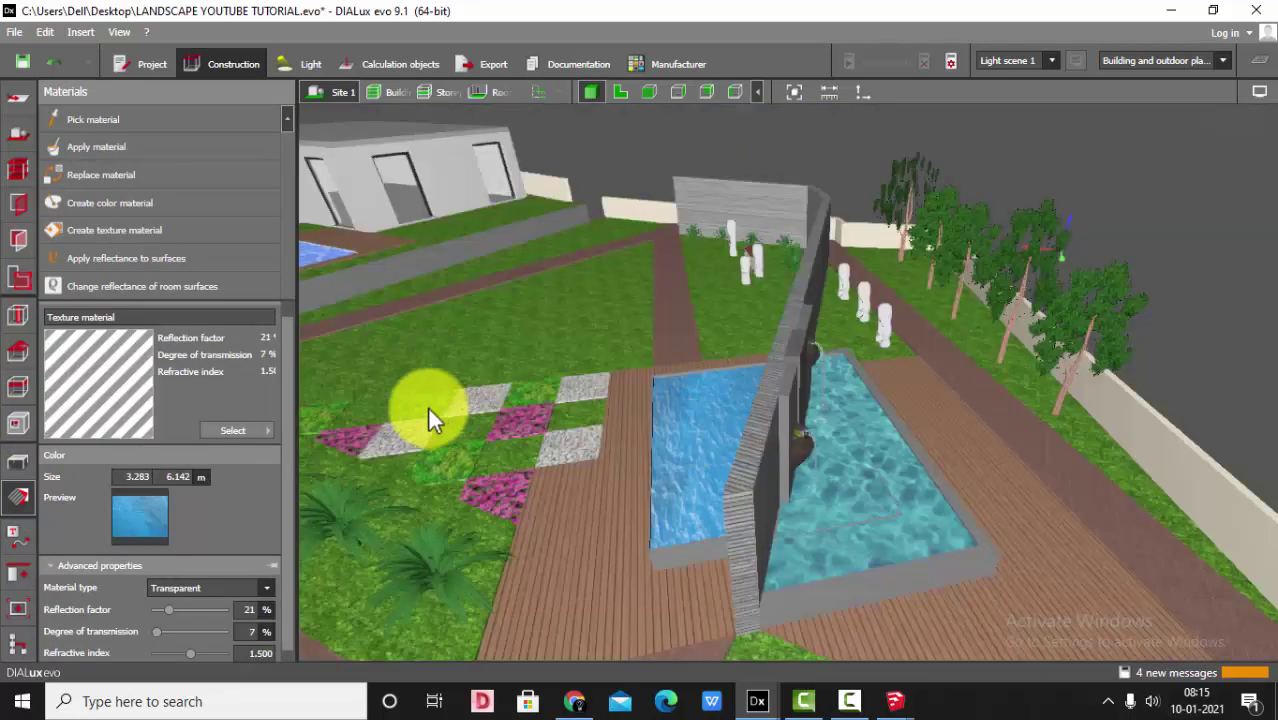
pyautogui.click(86, 178)
pyautogui.scroll(1, 800, 430)
pyautogui.click(872, 503)
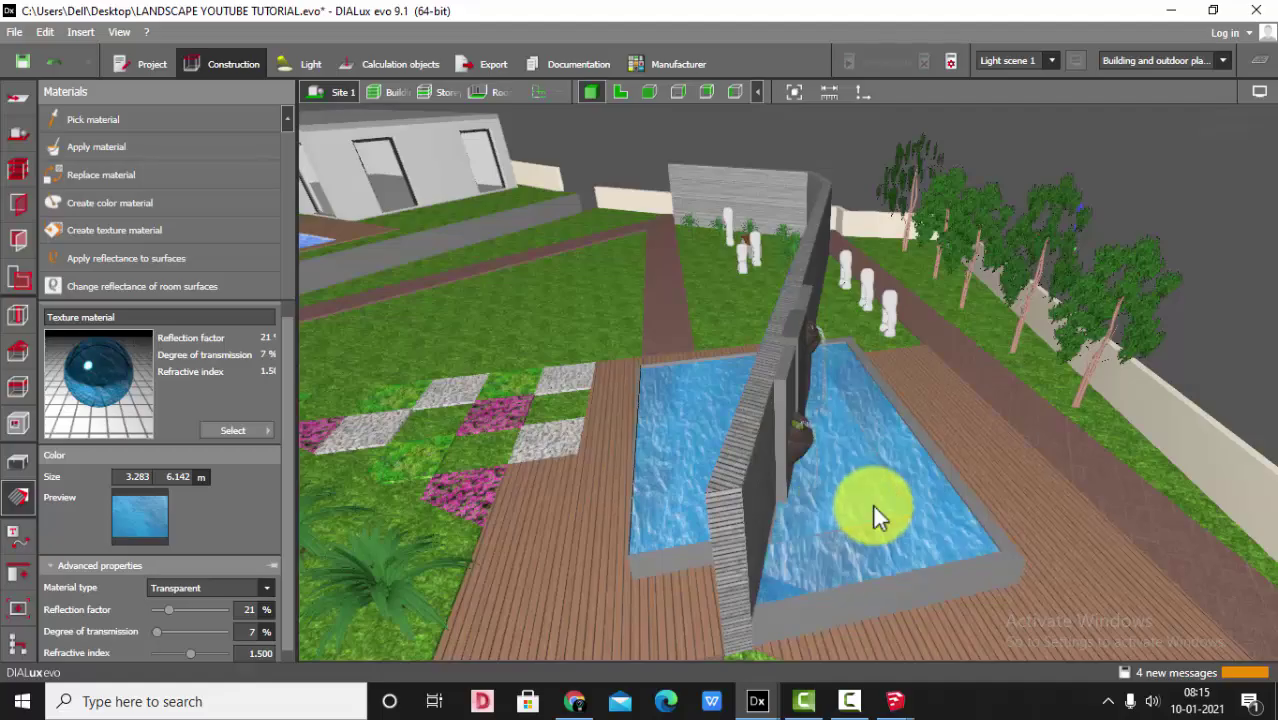
# Look over the waterfall pool, the garden and the house with its swimming pool in 3D
pyautogui.moveTo(872, 503); pyautogui.dragTo(741, 445, button='middle')
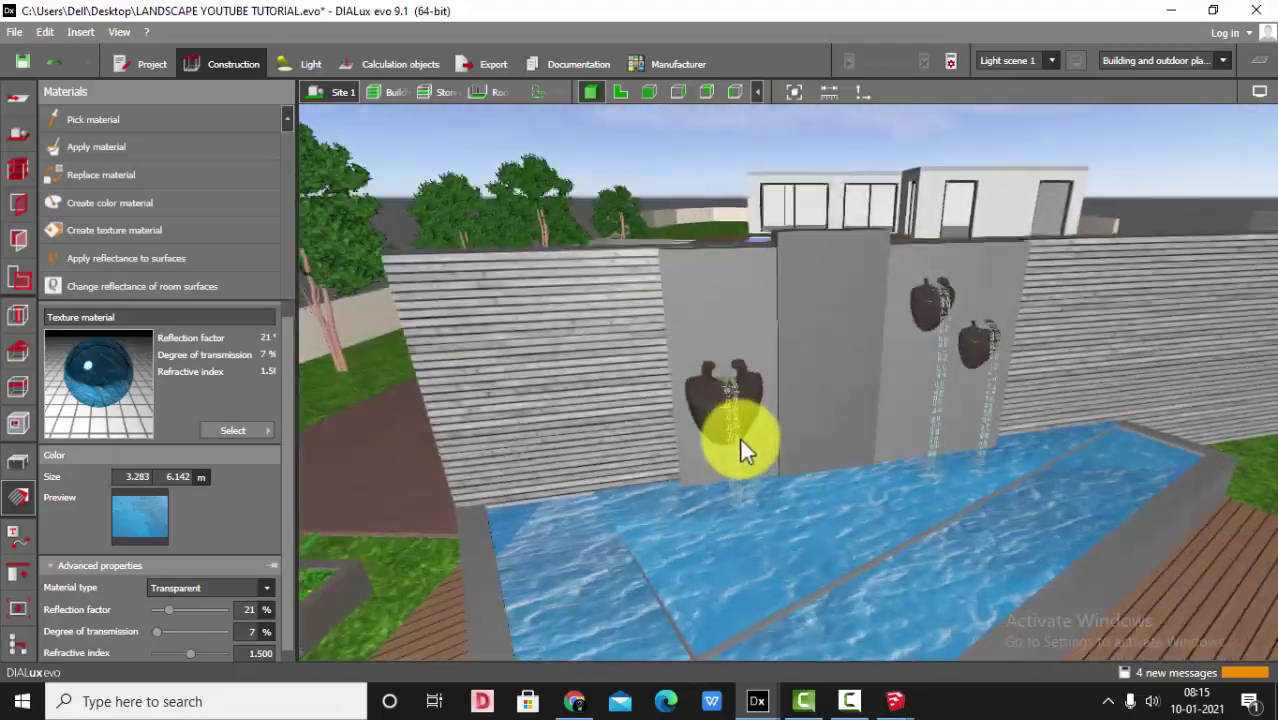
pyautogui.scroll(5, 733, 445)
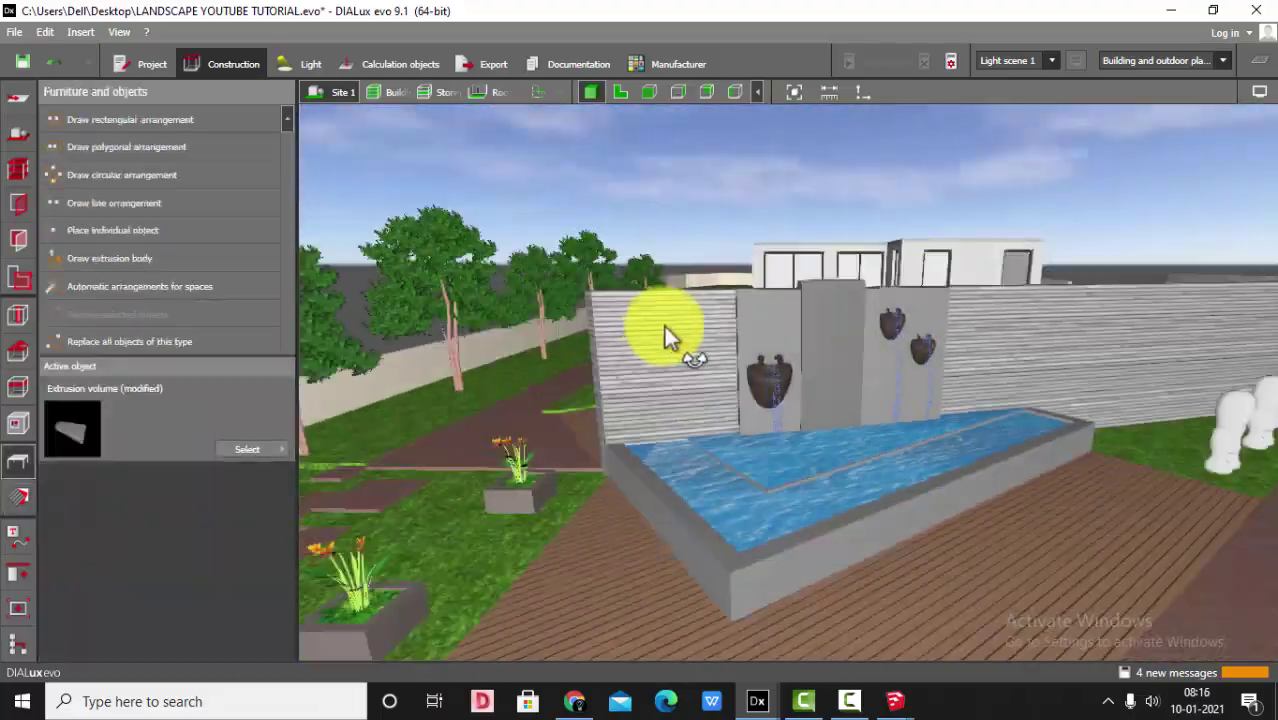
pyautogui.moveTo(664, 325); pyautogui.dragTo(646, 391, button='right')
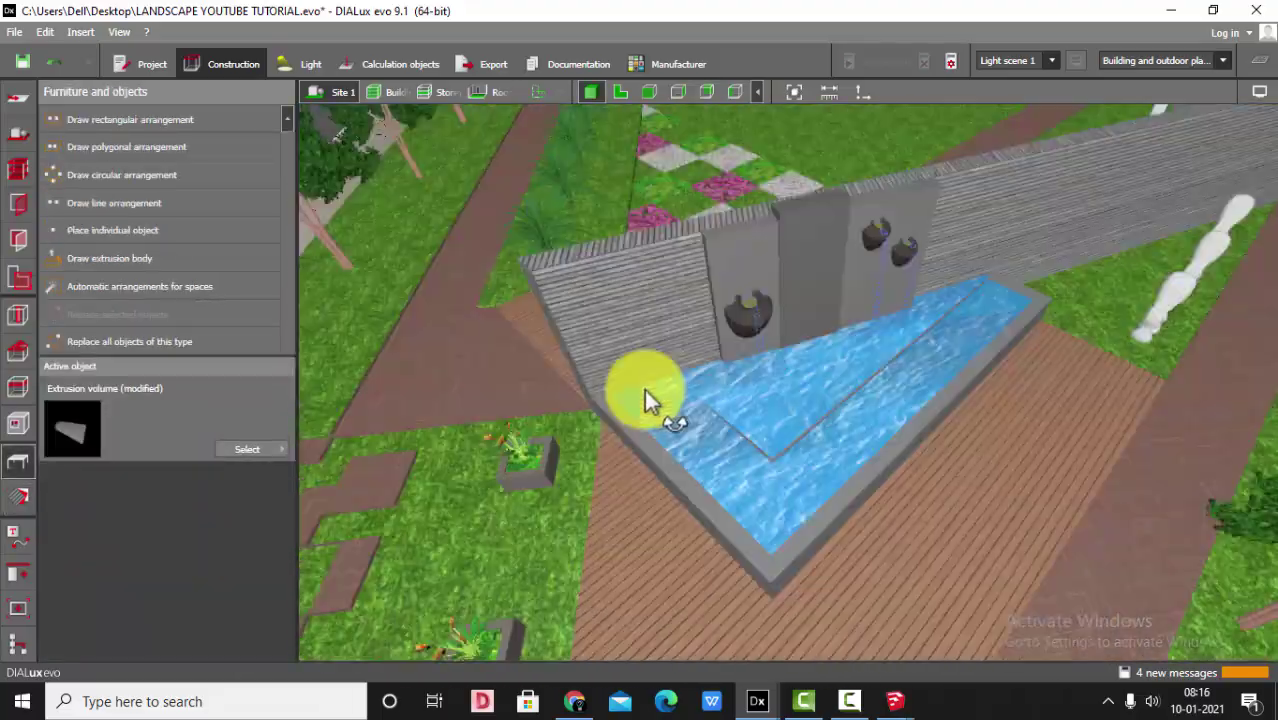
pyautogui.moveTo(645, 397); pyautogui.dragTo(700, 226, button='middle')
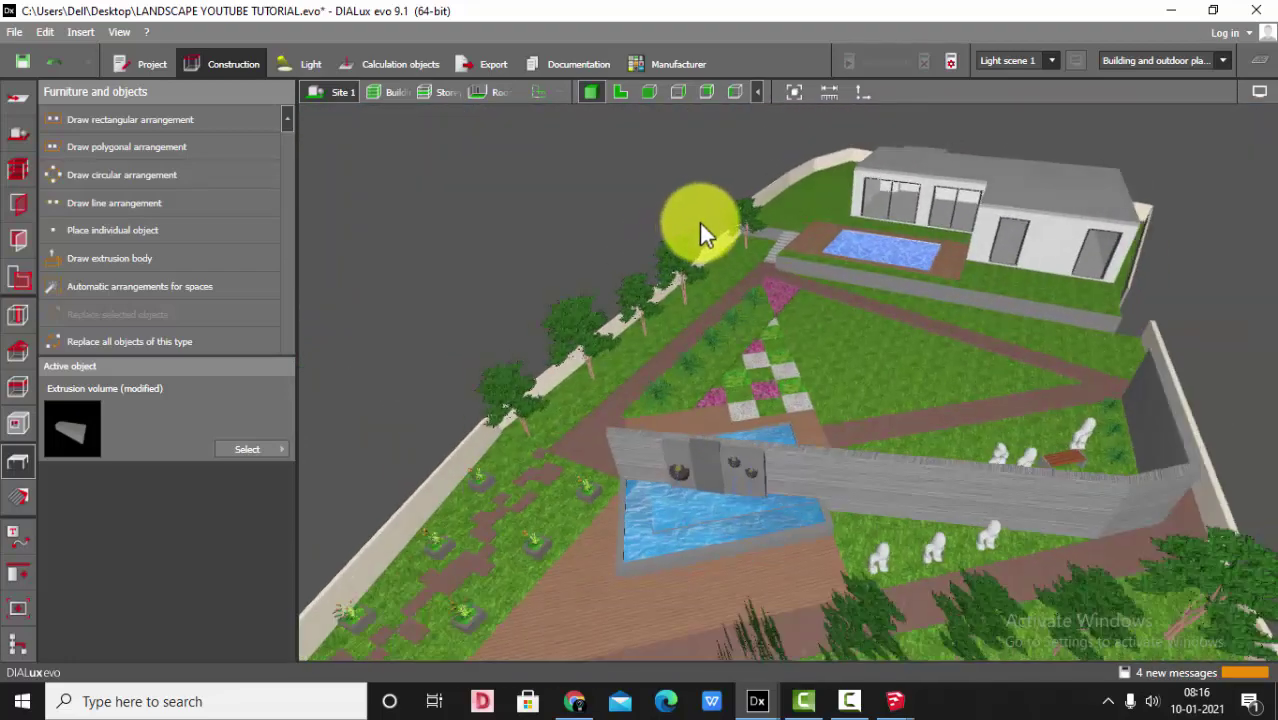
pyautogui.scroll(-3, 705, 228)
pyautogui.moveTo(799, 391); pyautogui.dragTo(398, 305, button='middle')
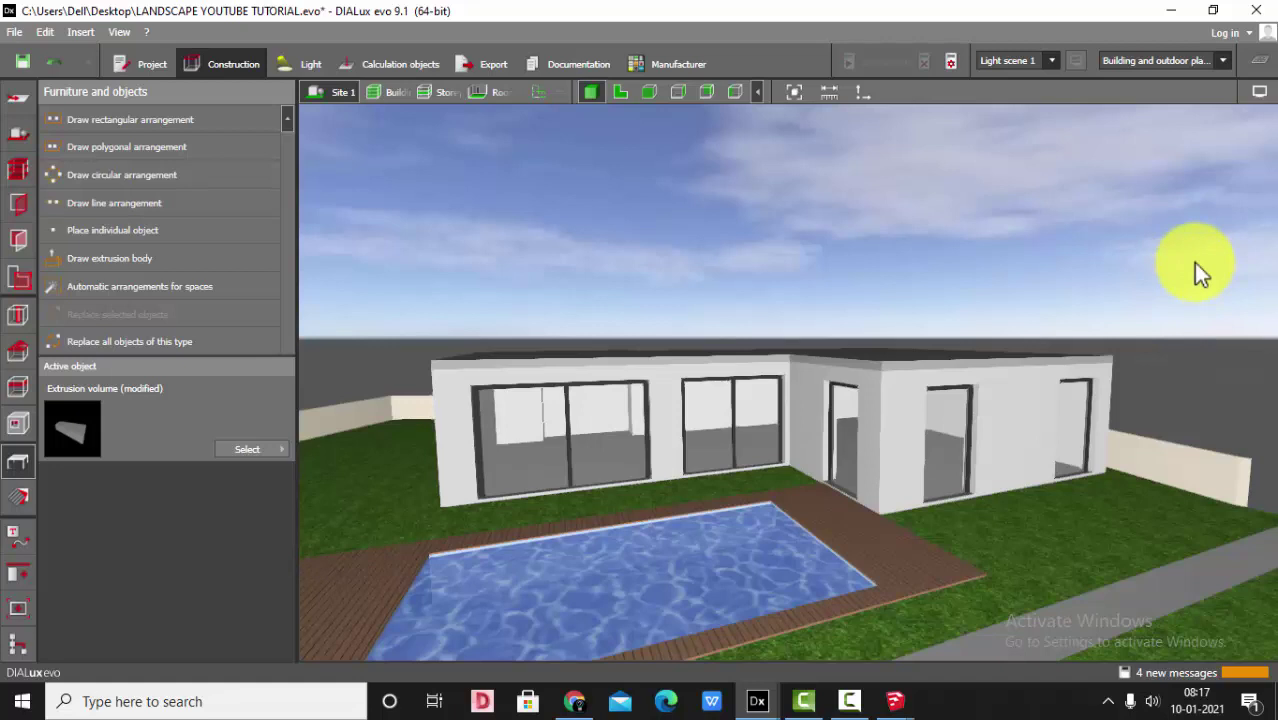
# Choose the single-pitch roof shape and place it on the house in place of the flat roof
pyautogui.click(18, 354)
pyautogui.click(266, 253)
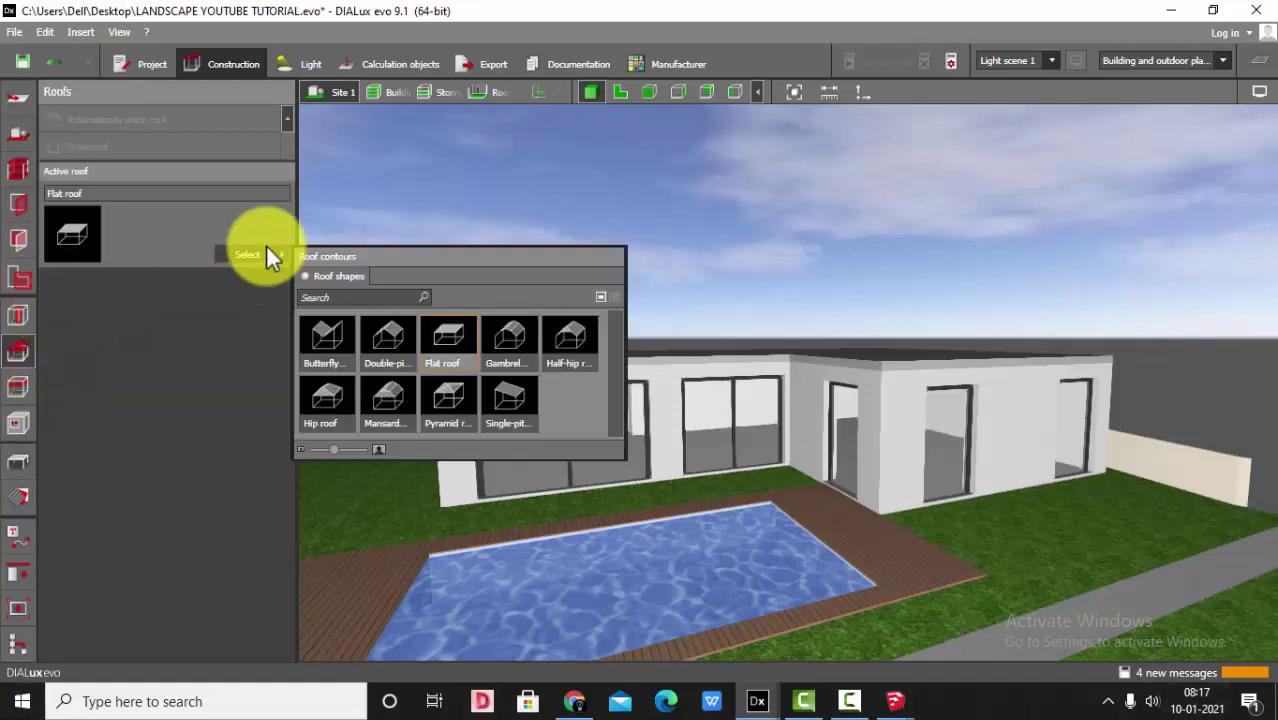
pyautogui.click(505, 405)
pyautogui.click(577, 169)
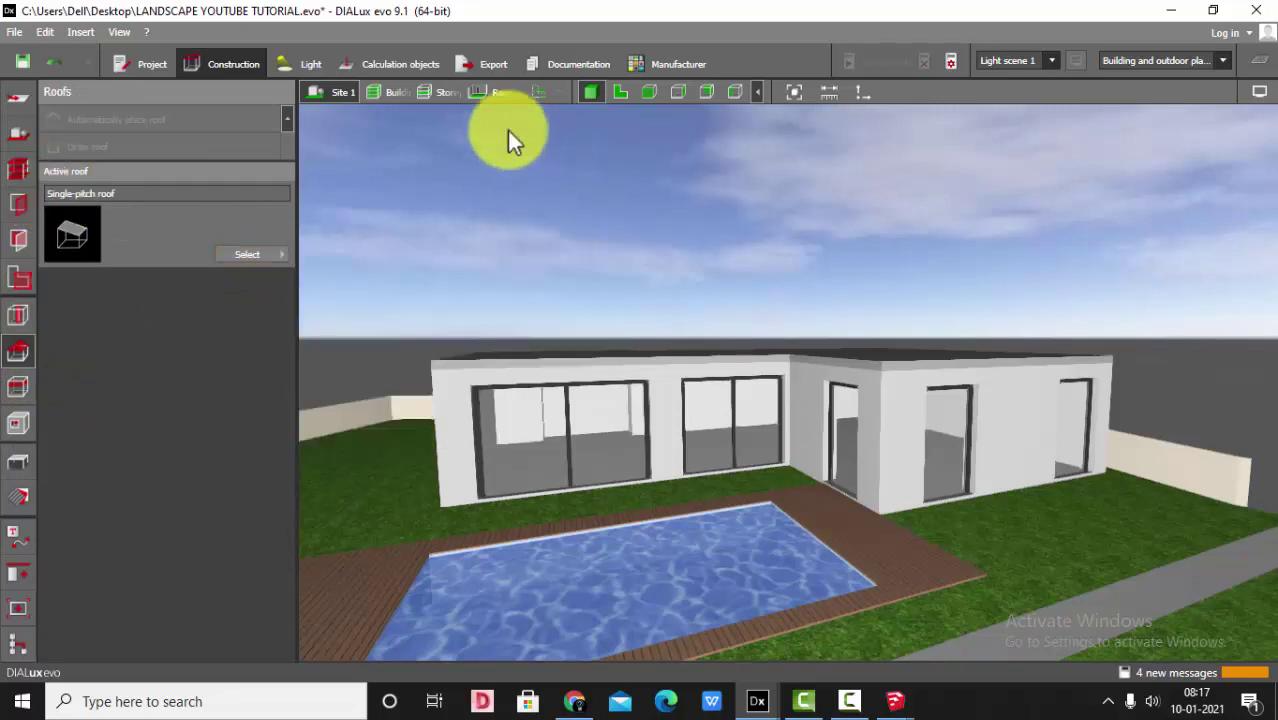
pyautogui.click(445, 92)
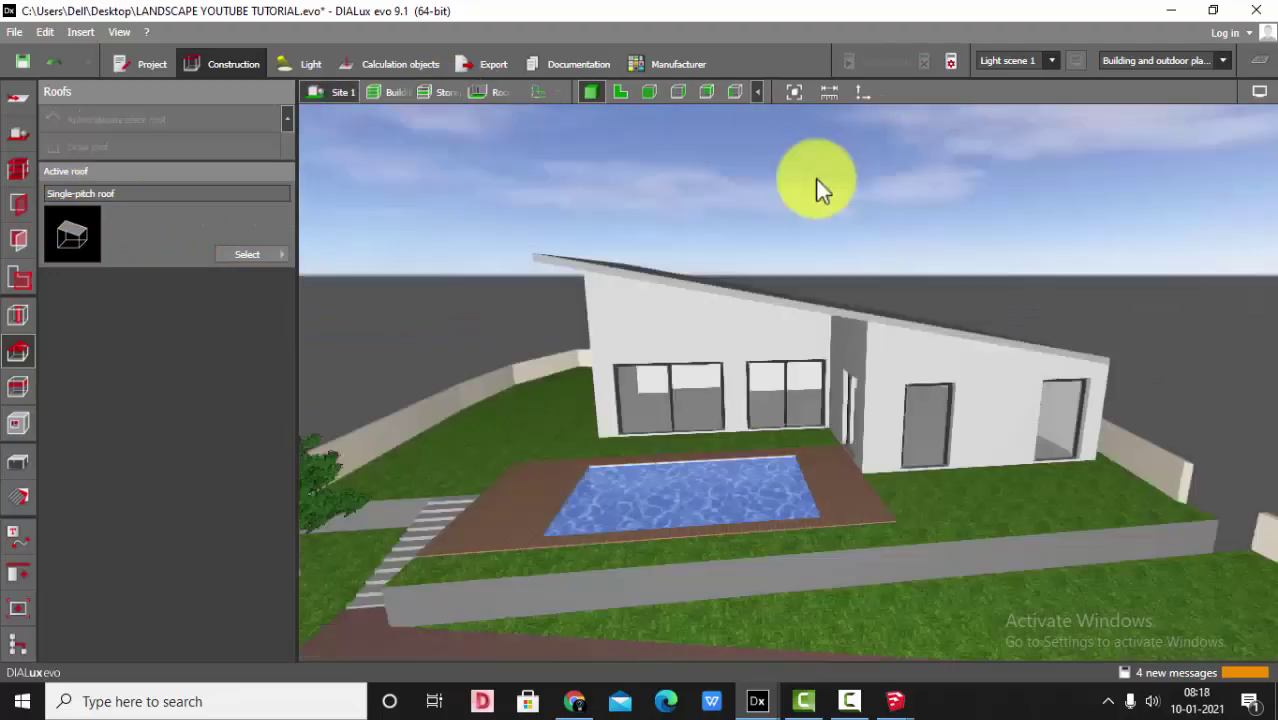
# Darken the house roof's material to RGB 60, 60, 60 and apply it to the roof surface
pyautogui.moveTo(819, 188); pyautogui.dragTo(465, 419)
pyautogui.click(22, 495)
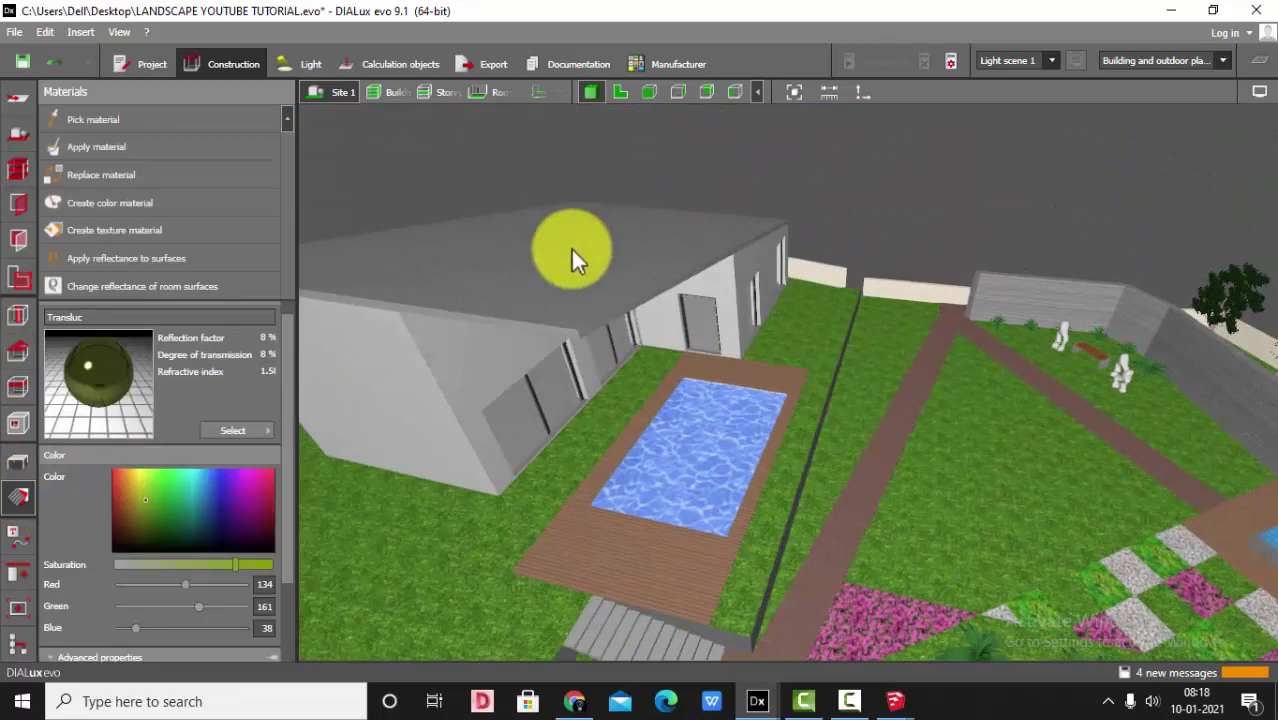
pyautogui.click(570, 247)
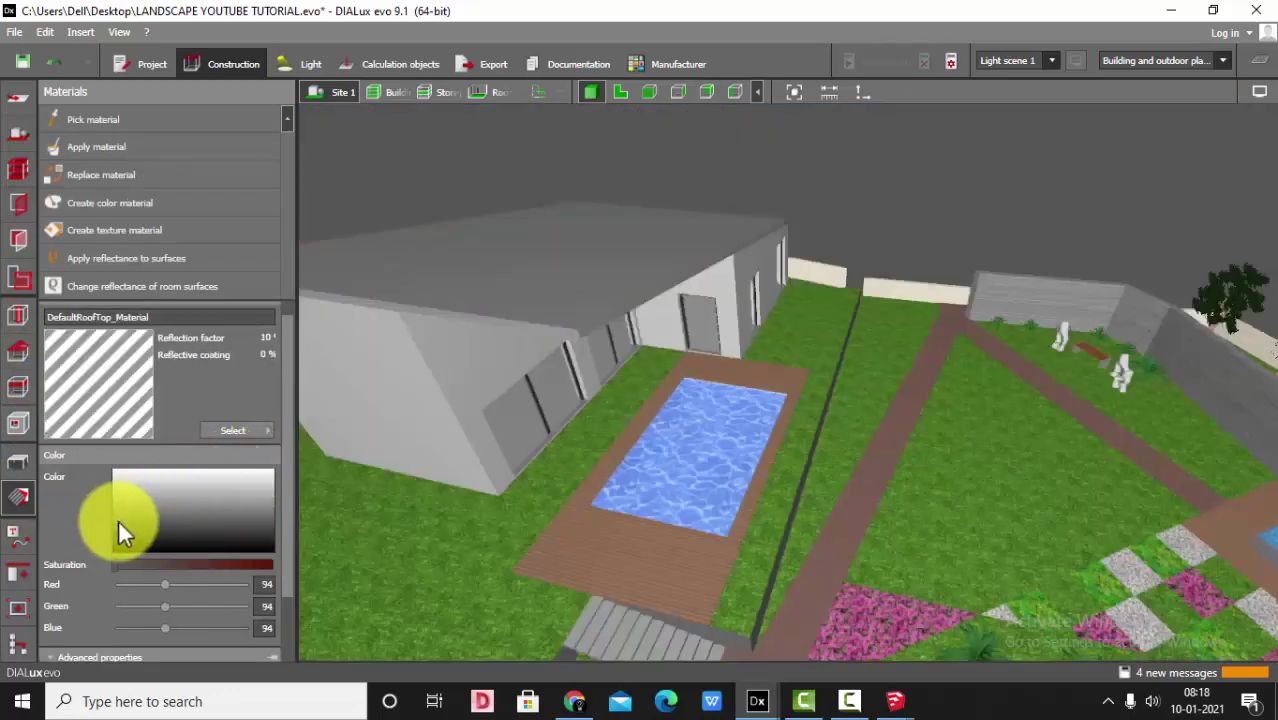
pyautogui.moveTo(118, 519); pyautogui.dragTo(114, 530)
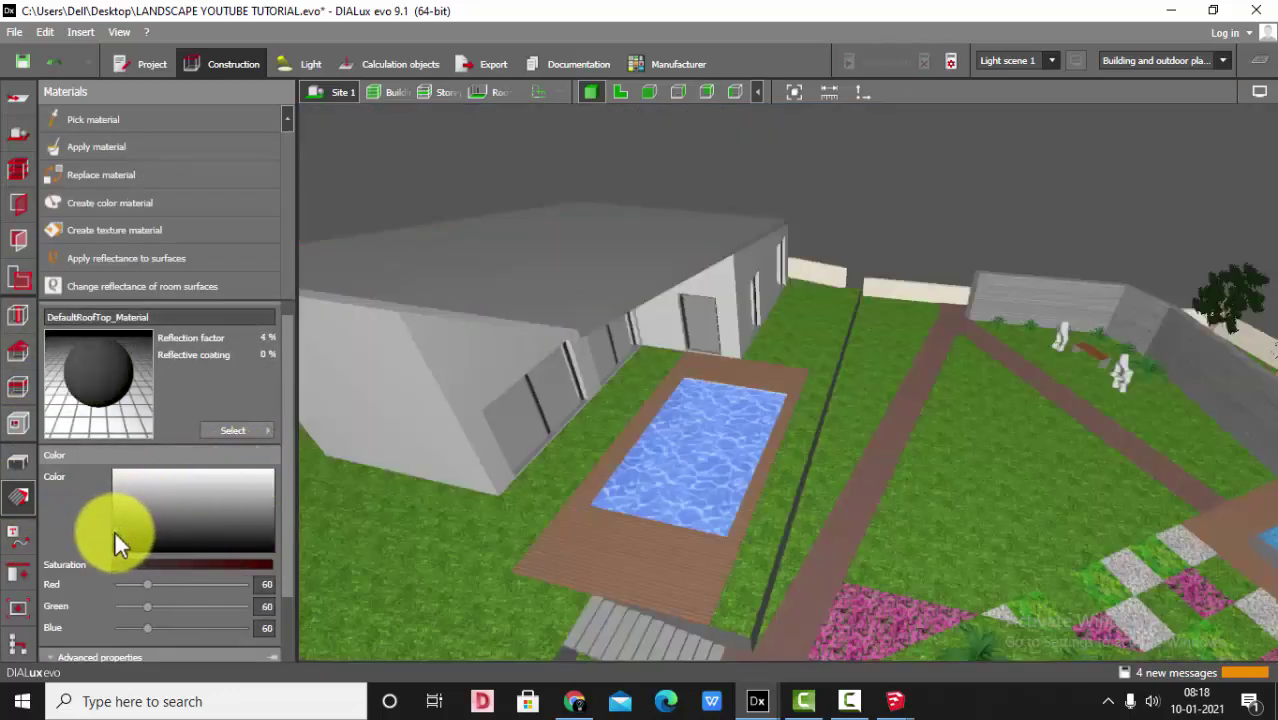
pyautogui.click(95, 172)
pyautogui.click(568, 239)
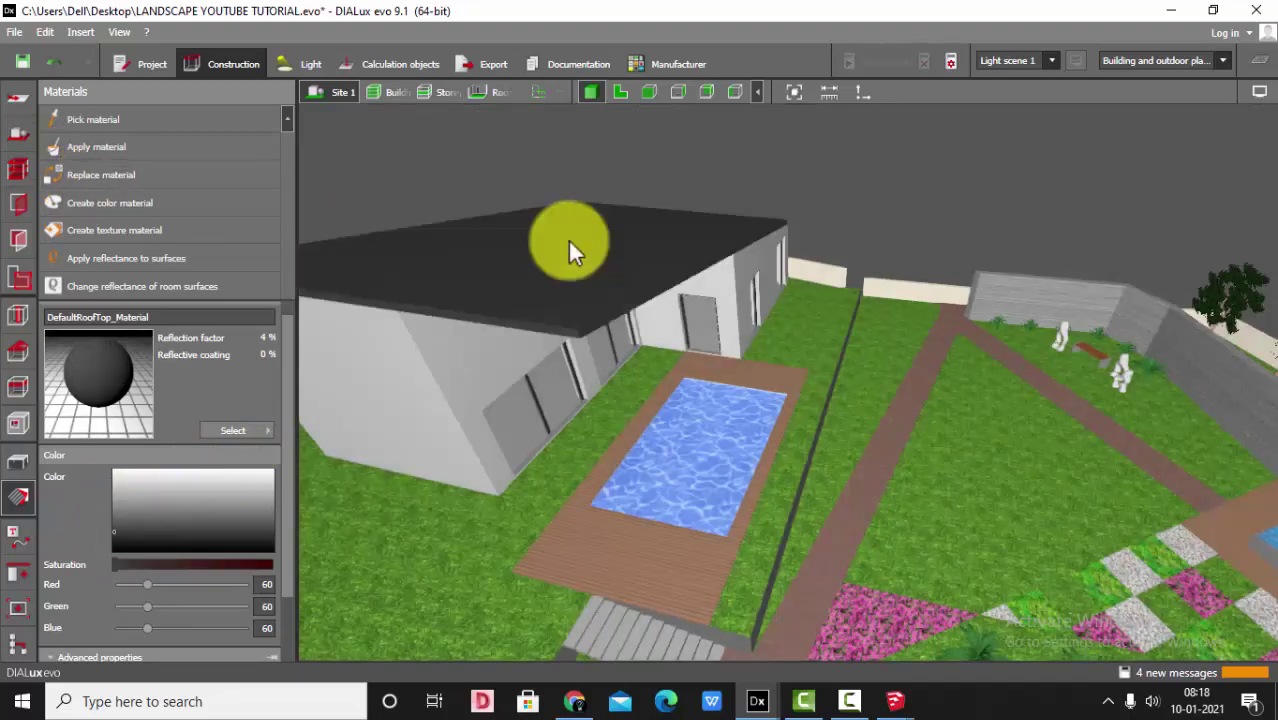
pyautogui.moveTo(568, 240); pyautogui.dragTo(700, 215, button='right')
# Examine the whole landscape with the house, pools, fountain wall and trees from several sides in 3D
pyautogui.click(18, 463)
pyautogui.moveTo(578, 300); pyautogui.dragTo(614, 261, button='right')
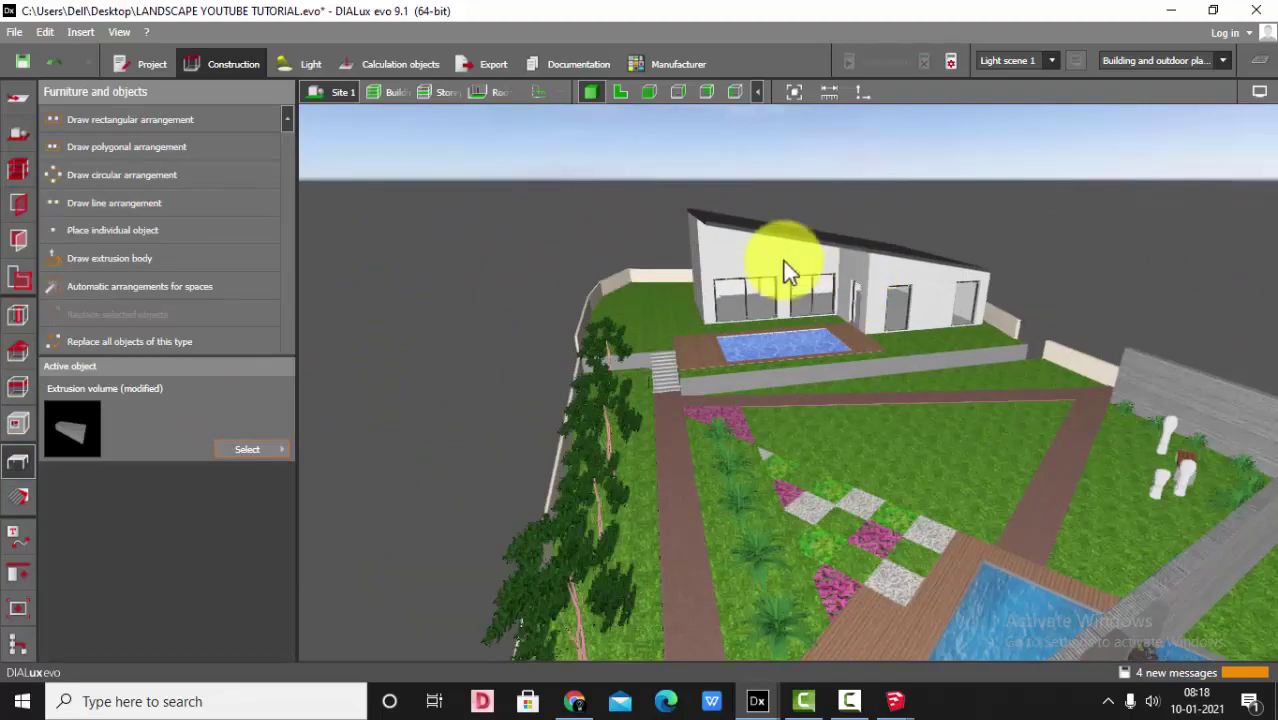
pyautogui.moveTo(787, 273); pyautogui.dragTo(668, 327, button='right')
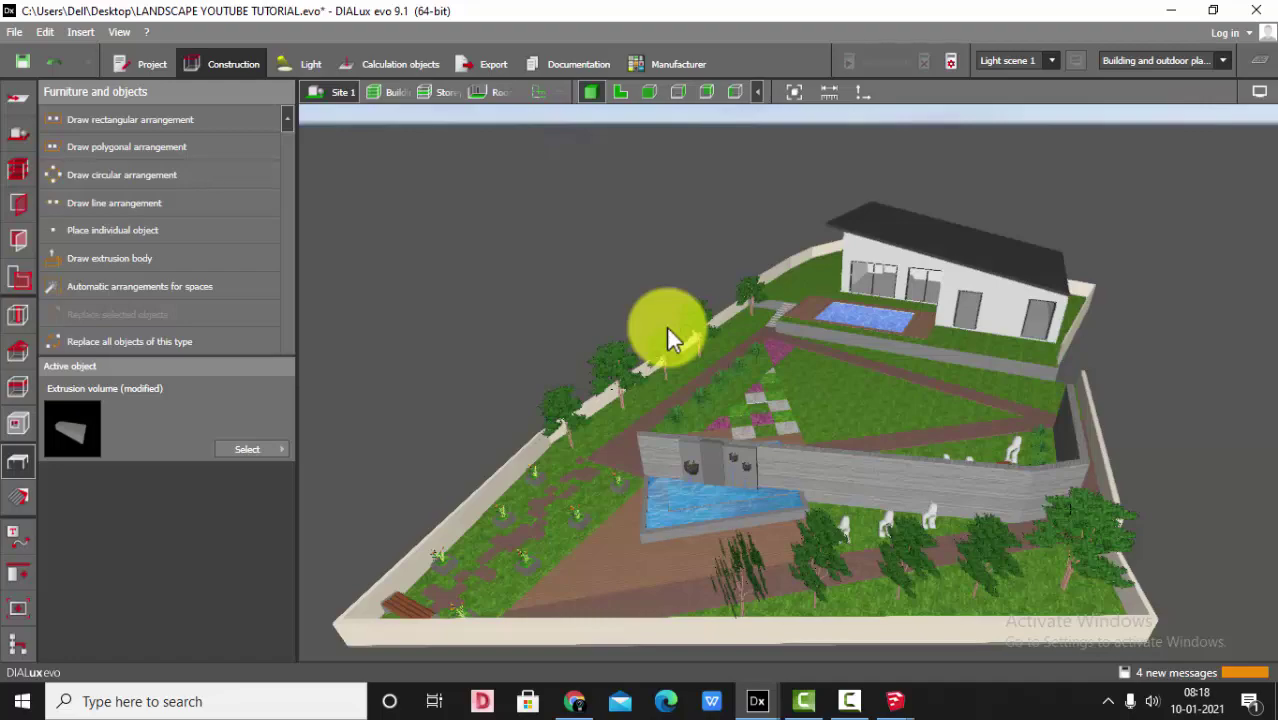
pyautogui.moveTo(776, 318)
pyautogui.mouseDown(button='right')
pyautogui.moveTo(747, 321)
pyautogui.moveTo(787, 331)
pyautogui.mouseUp(button='right')
pyautogui.scroll(-3, 796, 288)
pyautogui.scroll(3, 787, 331)
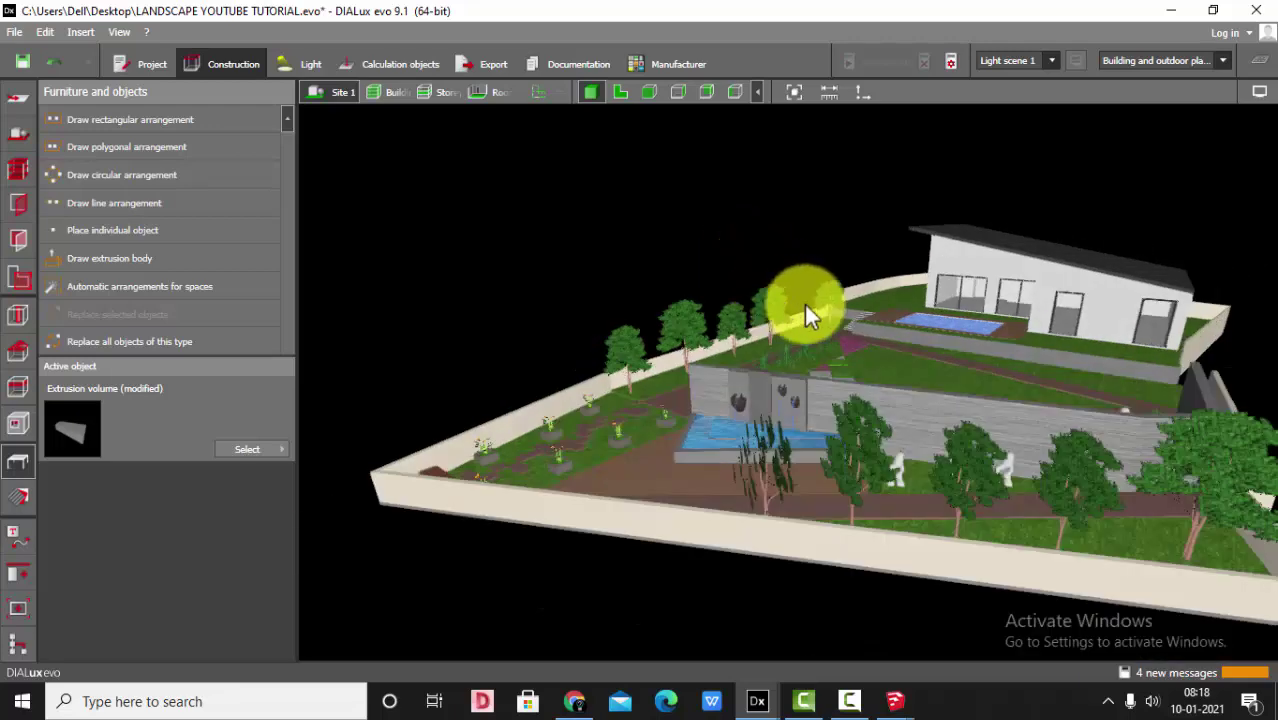
pyautogui.moveTo(804, 302); pyautogui.dragTo(823, 296, button='right')
pyautogui.scroll(3, 1002, 280)
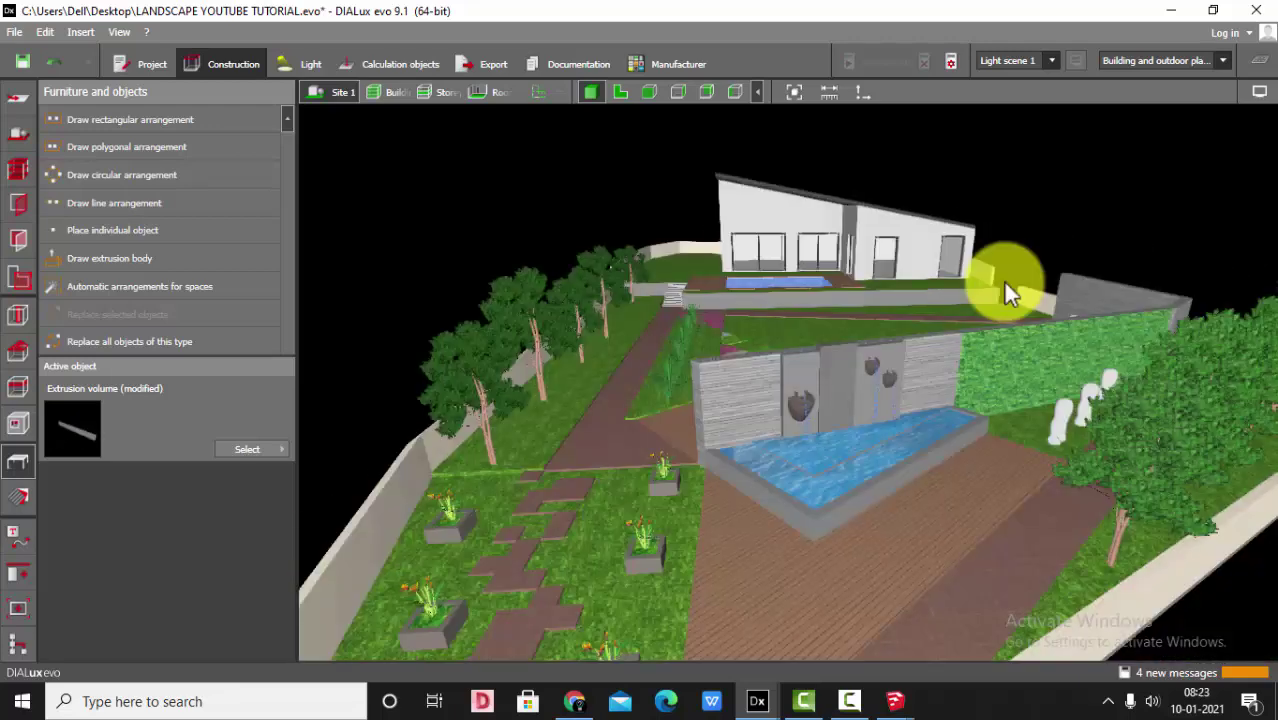